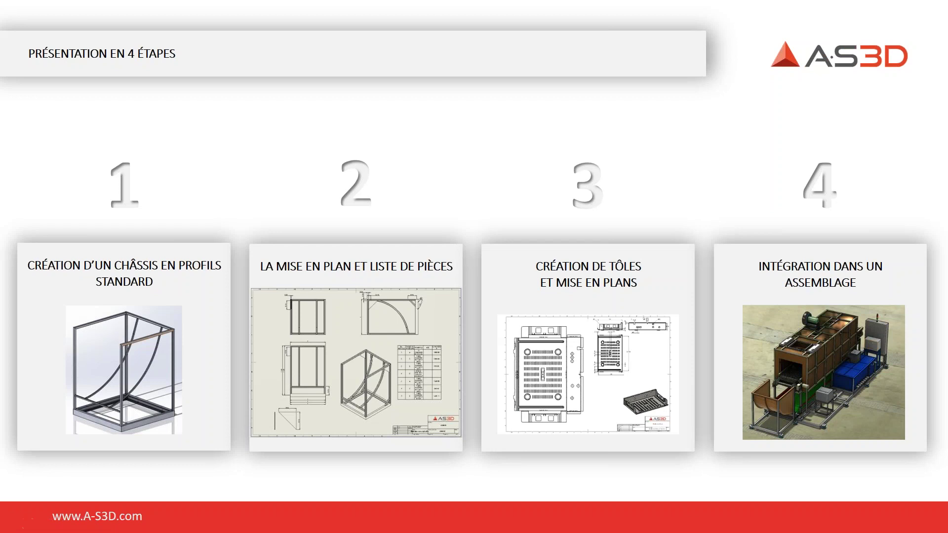
Step: Advance the slideshow to the standard-profile frame slide and bring up the window switcher
{"action": "left_click", "coordinate": [412, 124]}
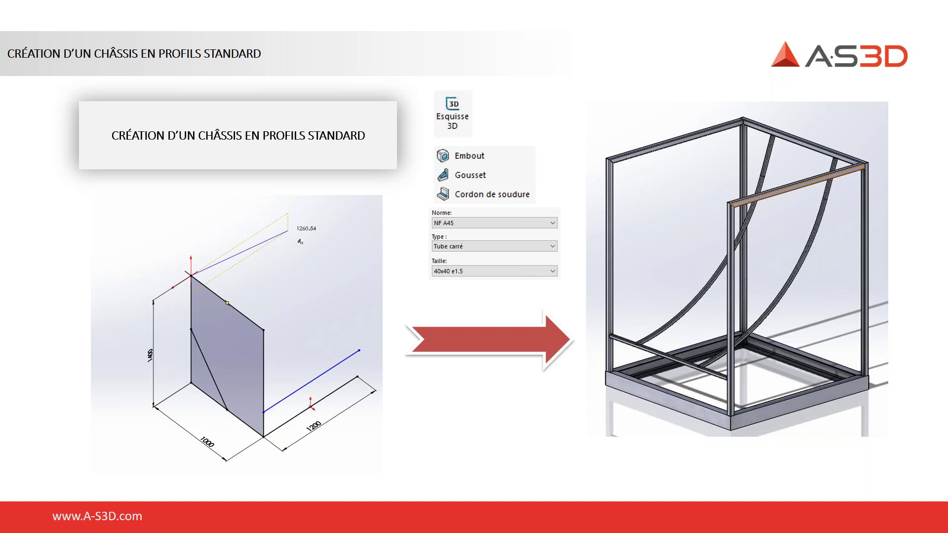
{"action": "key", "text": "alt+Tab"}
{"action": "key", "text": "alt+Tab"}
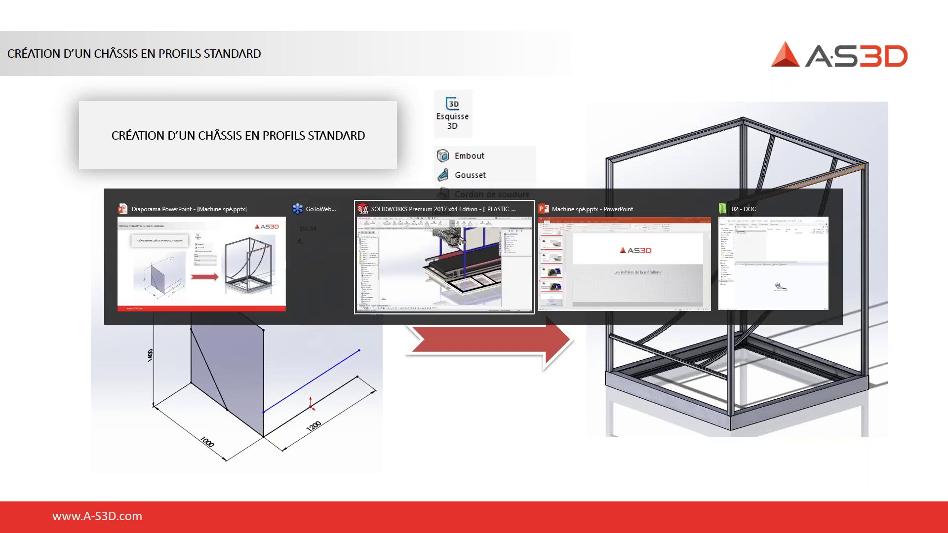
Step: Zoom and tilt the view over the whole _PLASTIC_WASHER_17-000258 assembly, then open the Fichier menu
{"action": "scroll", "coordinate": [537, 227], "scroll_direction": "up", "scroll_amount": 2}
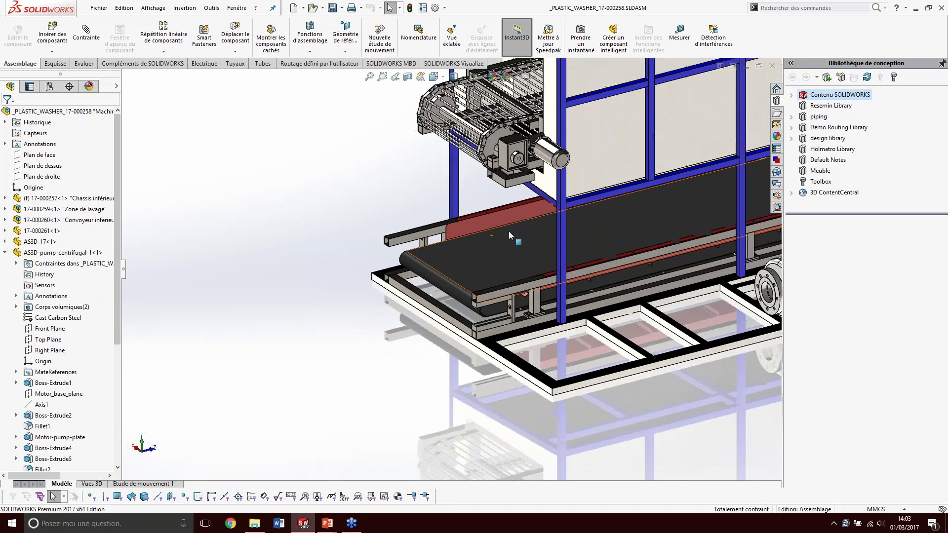
{"action": "scroll", "coordinate": [537, 227], "scroll_direction": "up", "scroll_amount": 3}
{"action": "scroll", "coordinate": [537, 227], "scroll_direction": "up", "scroll_amount": 3}
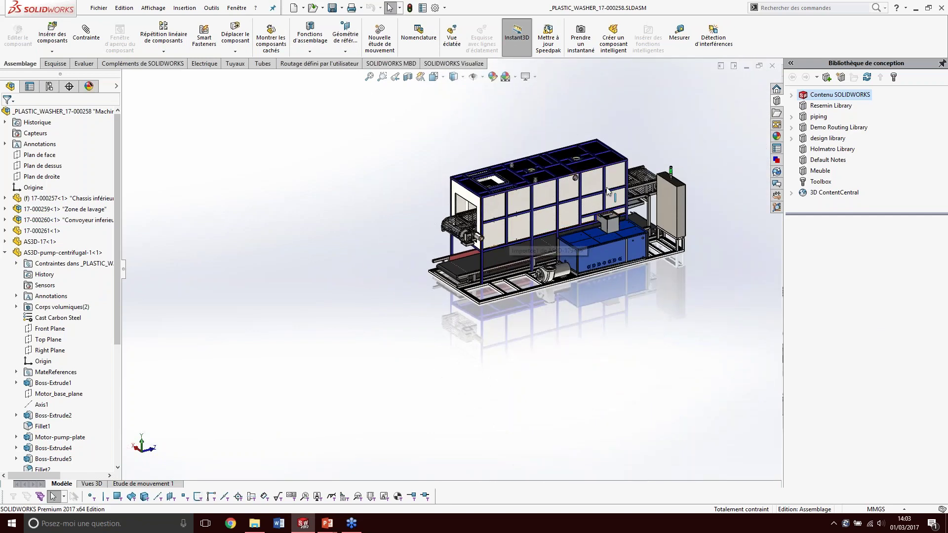
{"action": "scroll", "coordinate": [637, 168], "scroll_direction": "down", "scroll_amount": 3}
{"action": "scroll", "coordinate": [636, 168], "scroll_direction": "down", "scroll_amount": 3}
{"action": "middle_click_drag", "start_coordinate": [604, 200], "coordinate": [592, 200]}
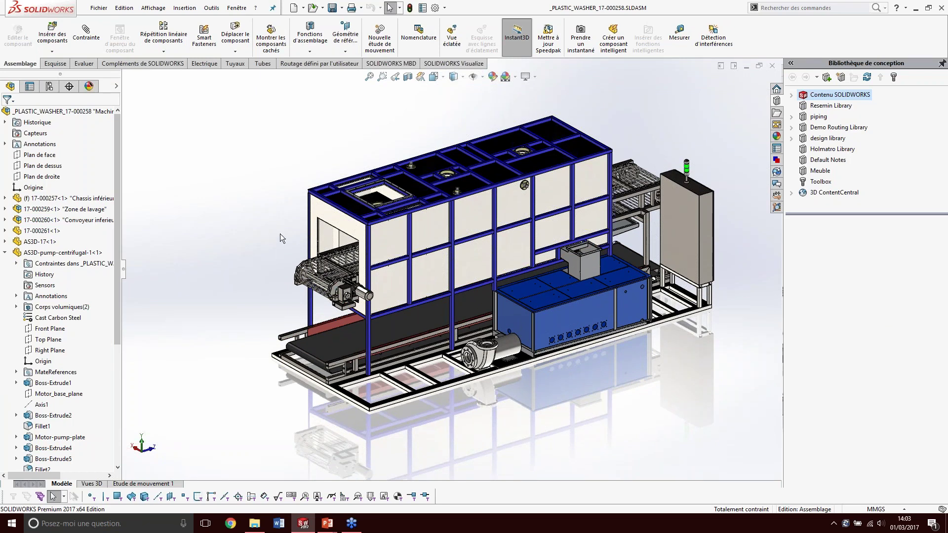
{"action": "left_click", "coordinate": [99, 8]}
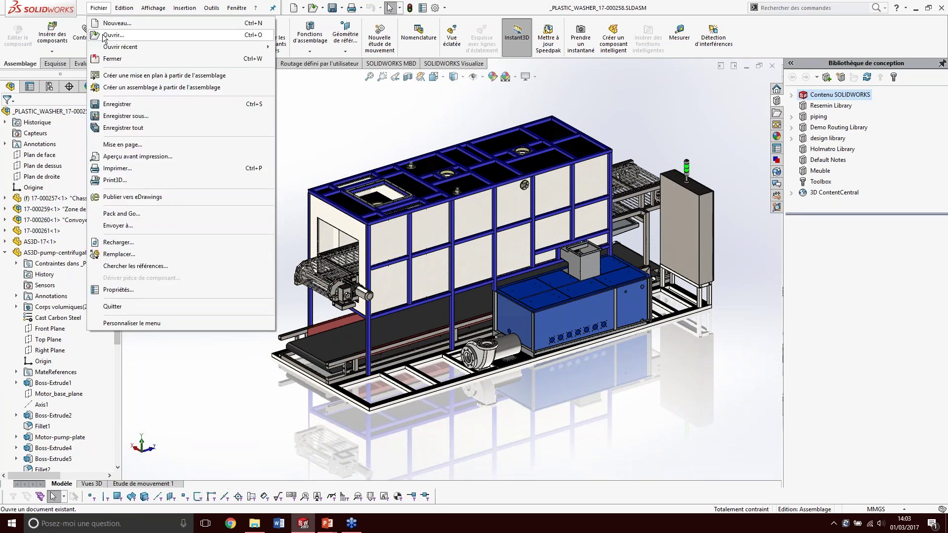
Step: Create a new Pièce document through Fichier > Nouveau
{"action": "left_click", "coordinate": [109, 18]}
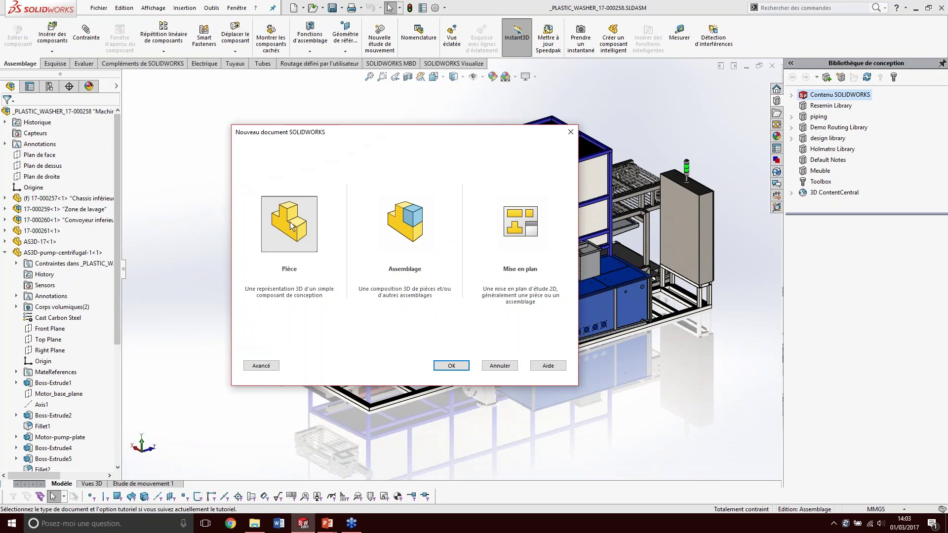
{"action": "double_click", "coordinate": [290, 226]}
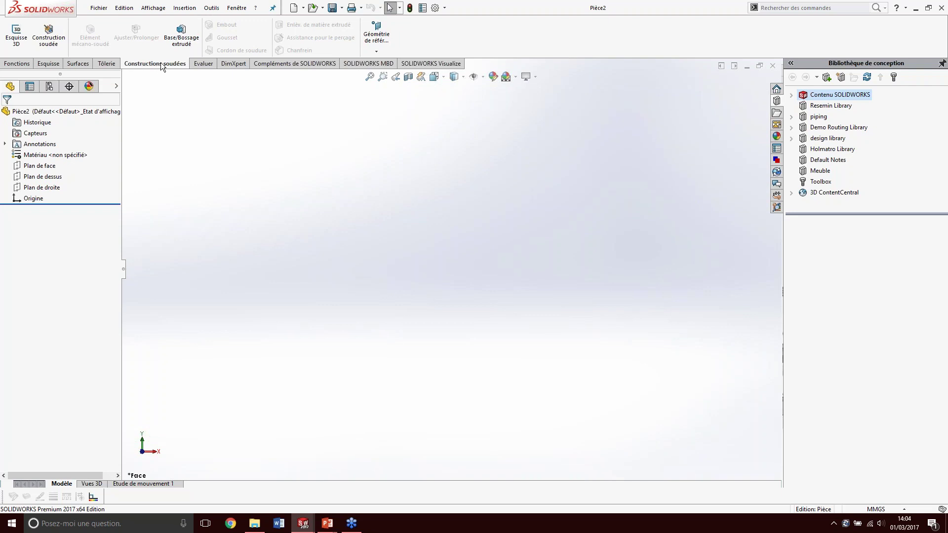
Step: Start a 3D sketch with a 1000 mm base line whose midpoint sits on the origin
{"action": "left_click", "coordinate": [17, 37]}
{"action": "key", "text": "s"}
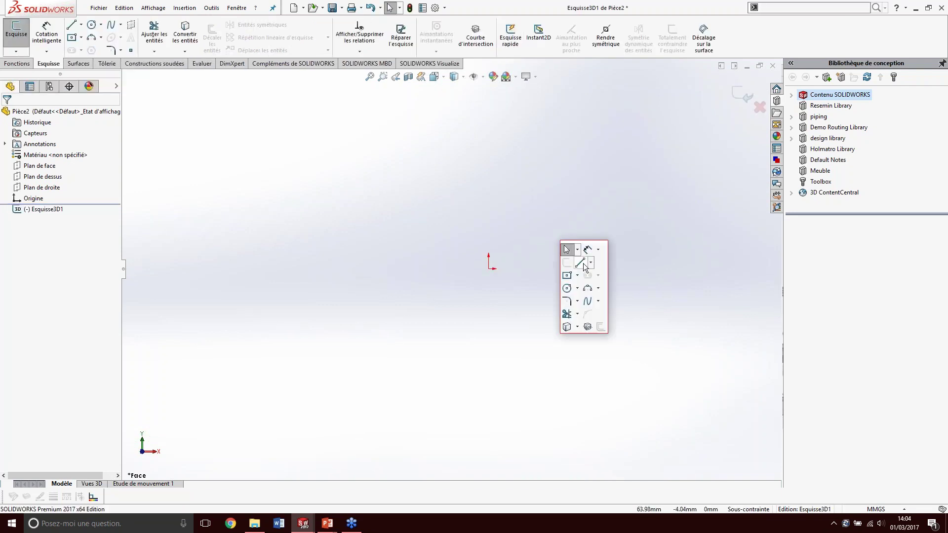
{"action": "left_click", "coordinate": [580, 262]}
{"action": "left_click", "coordinate": [641, 317]}
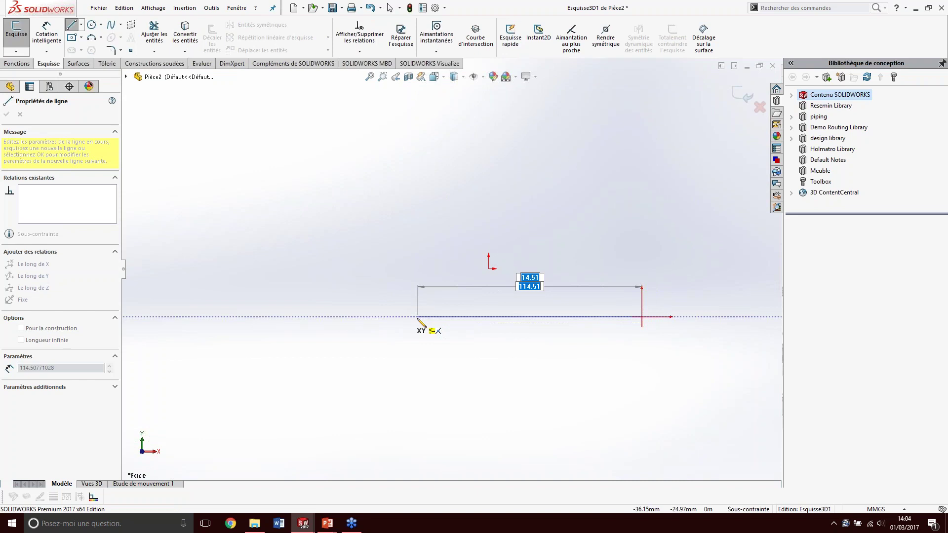
{"action": "type", "text": "1"}
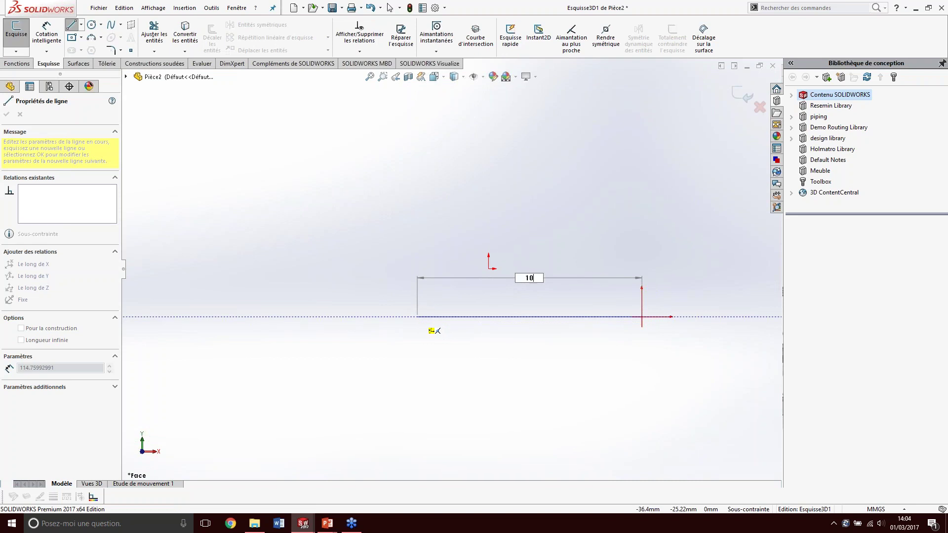
{"action": "type", "text": "0"}
{"action": "key", "text": "Return"}
{"action": "key", "text": "Escape"}
{"action": "left_click", "coordinate": [425, 316]}
{"action": "left_click", "coordinate": [488, 268], "text": "ctrl"}
{"action": "left_click", "coordinate": [516, 212]}
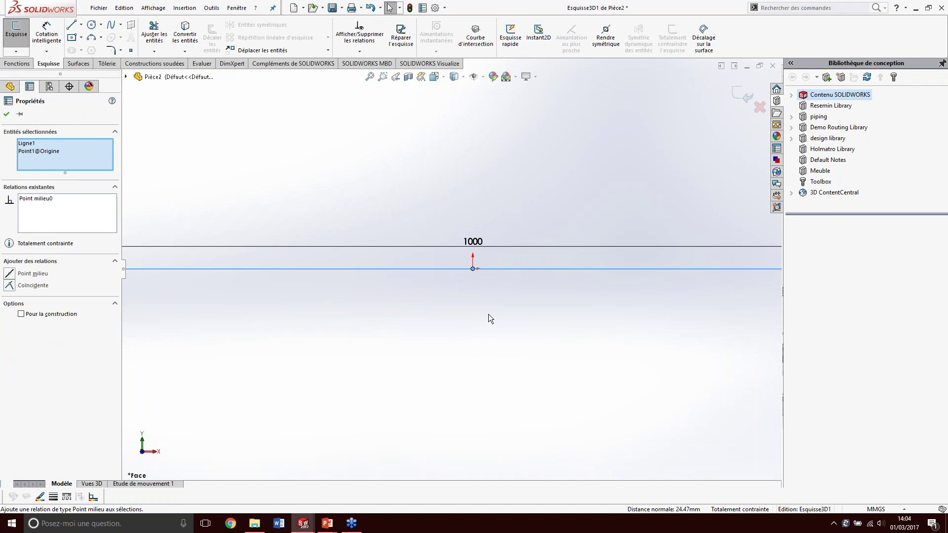
Step: Draw a 1400 mm upright from the end of the base line
{"action": "middle_click_drag", "start_coordinate": [419, 306], "coordinate": [333, 250]}
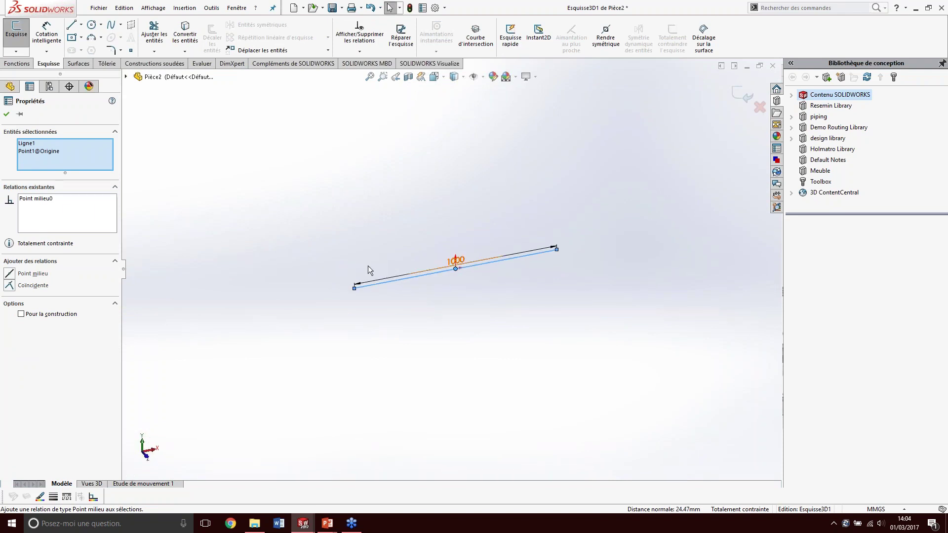
{"action": "middle_click_drag", "start_coordinate": [334, 250], "coordinate": [371, 295]}
{"action": "left_click", "coordinate": [372, 295]}
{"action": "key", "text": "l"}
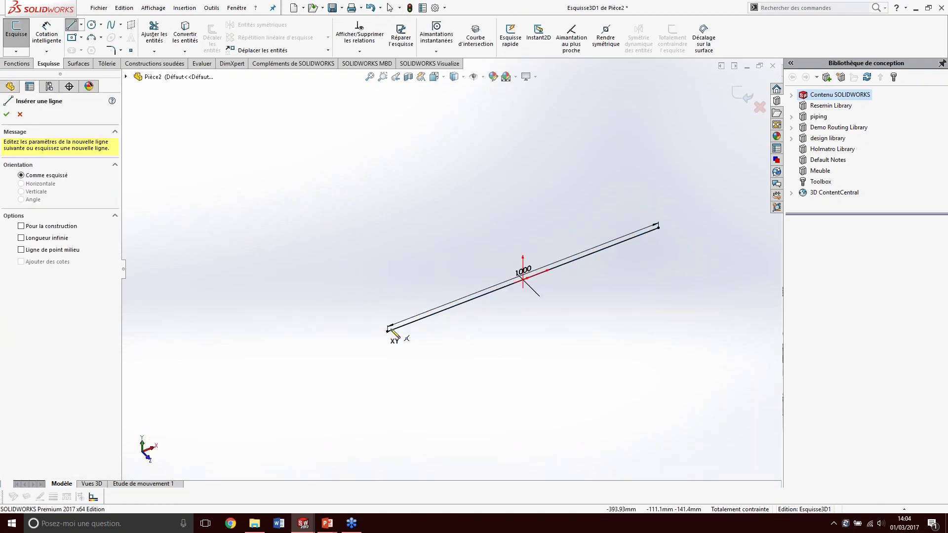
{"action": "left_click", "coordinate": [387, 330]}
{"action": "type", "text": "1400"}
{"action": "key", "text": "Return"}
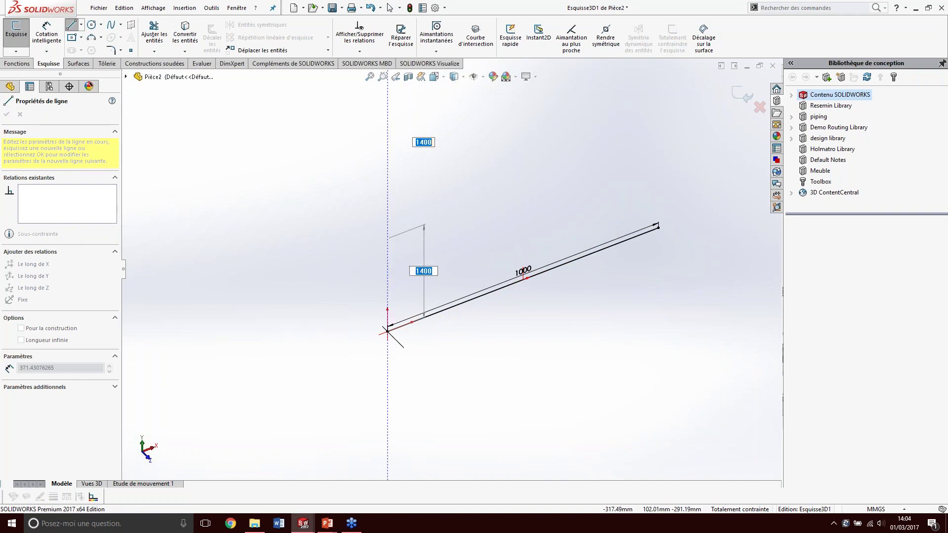
Step: Switch to the YZ plane and add a 1000 mm top line and a 1000 mm downward line
{"action": "scroll", "coordinate": [444, 269], "scroll_direction": "up", "scroll_amount": 4}
{"action": "key", "text": "Tab"}
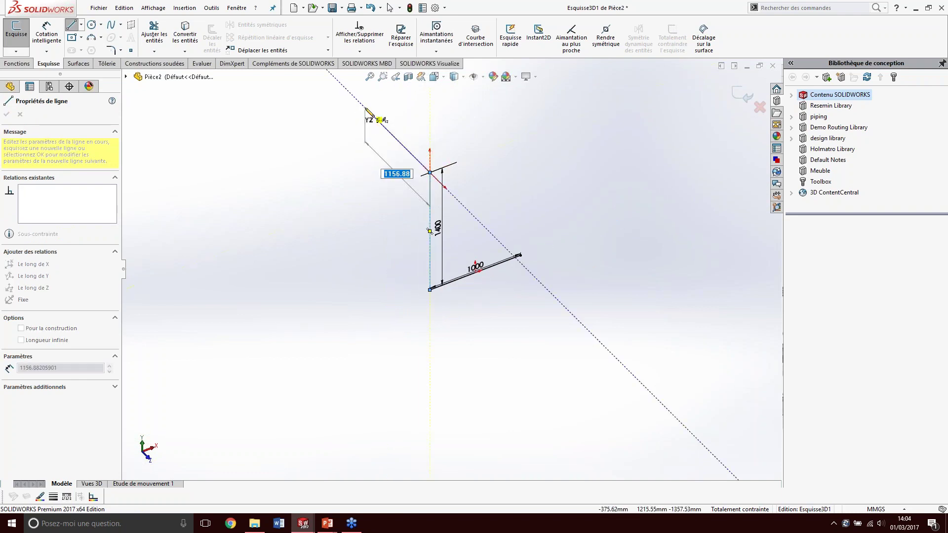
{"action": "type", "text": "1000"}
{"action": "key", "text": "Return"}
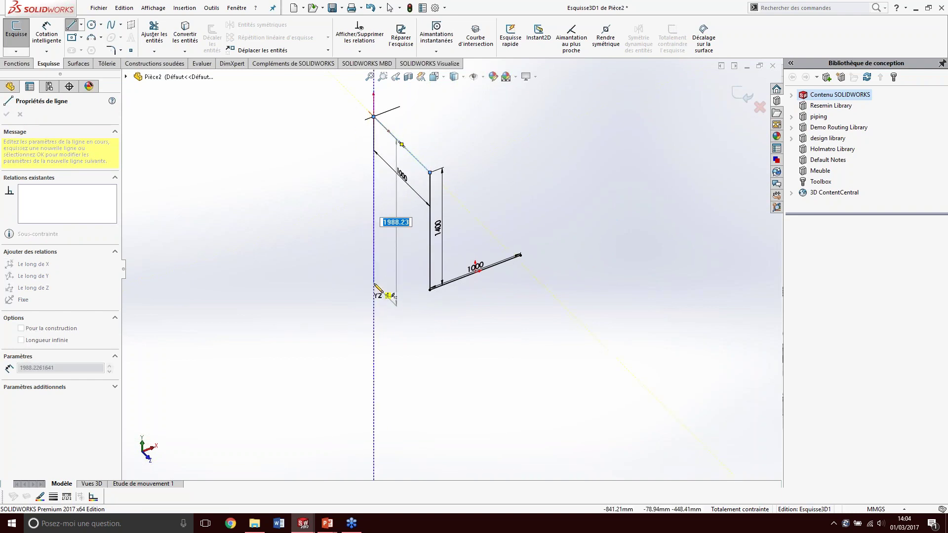
{"action": "type", "text": "1000"}
{"action": "key", "text": "Return"}
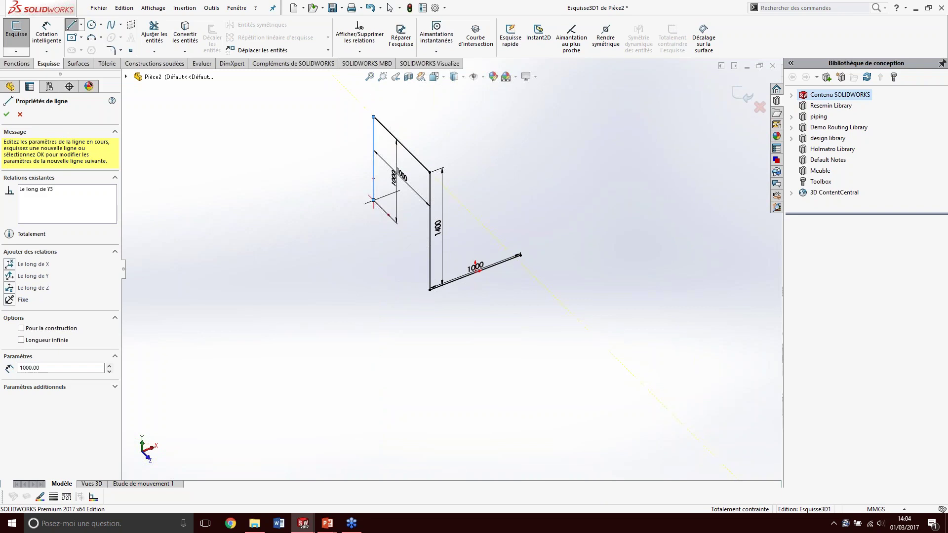
Step: Change the new upright's length dimension to 1400 mm
{"action": "key", "text": "Escape"}
{"action": "double_click", "coordinate": [396, 184]}
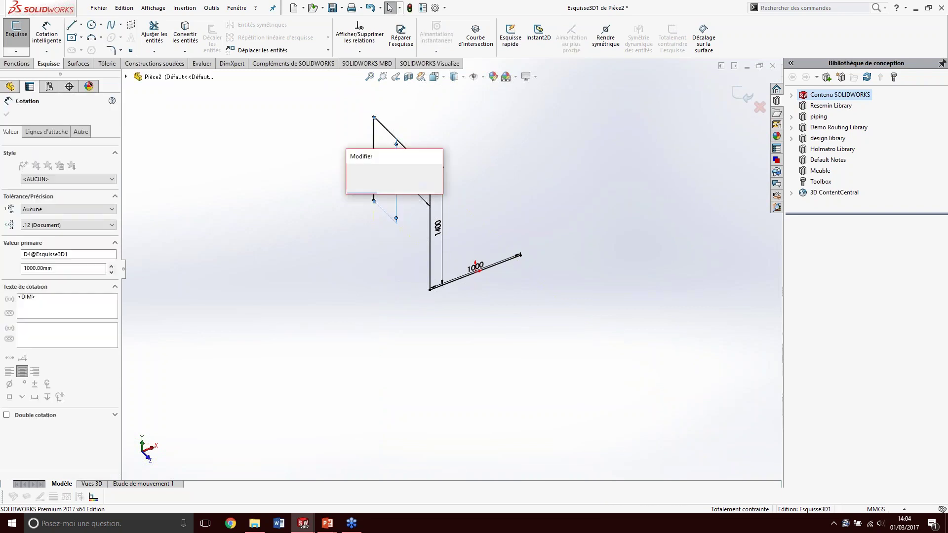
{"action": "type", "text": "14"}
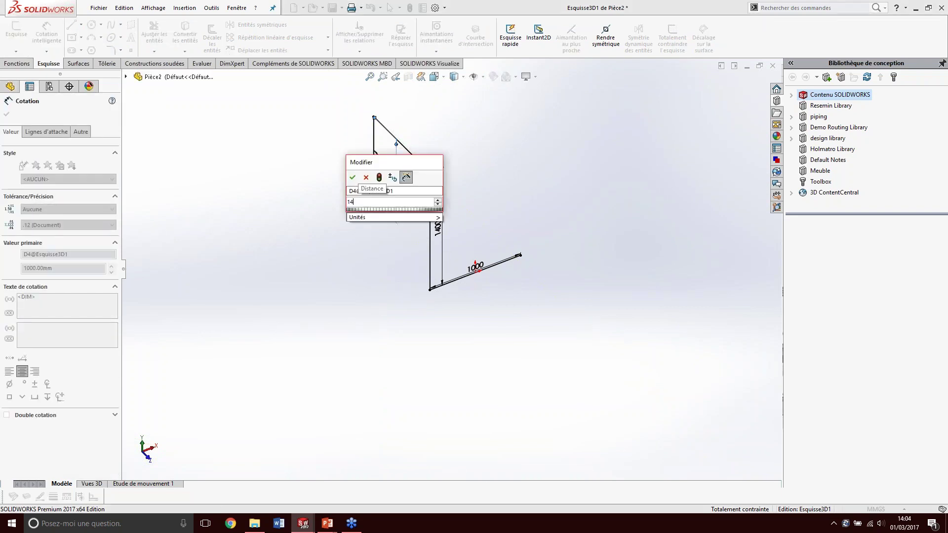
{"action": "type", "text": "000"}
{"action": "key", "text": "Return"}
{"action": "left_click", "coordinate": [372, 288]}
Step: Draw a bottom line from the upright's lower end and make it equal to the opposite line
{"action": "key", "text": "l"}
{"action": "left_click", "coordinate": [373, 233]}
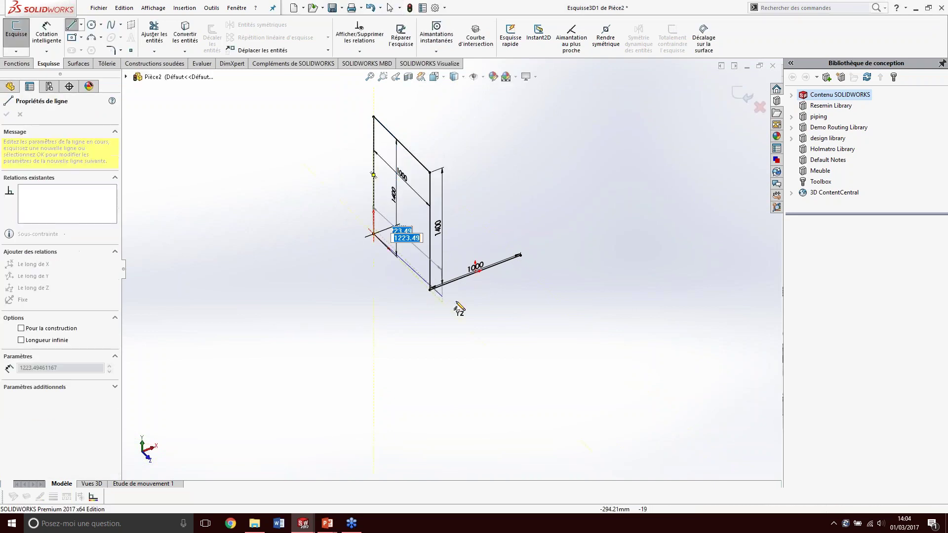
{"action": "left_click", "coordinate": [488, 348]}
{"action": "key", "text": "Escape"}
{"action": "scroll", "coordinate": [434, 304], "scroll_direction": "down", "scroll_amount": 1}
{"action": "scroll", "coordinate": [491, 390], "scroll_direction": "down", "scroll_amount": 1}
{"action": "left_click", "coordinate": [492, 400]}
{"action": "left_click", "coordinate": [434, 170], "text": "ctrl"}
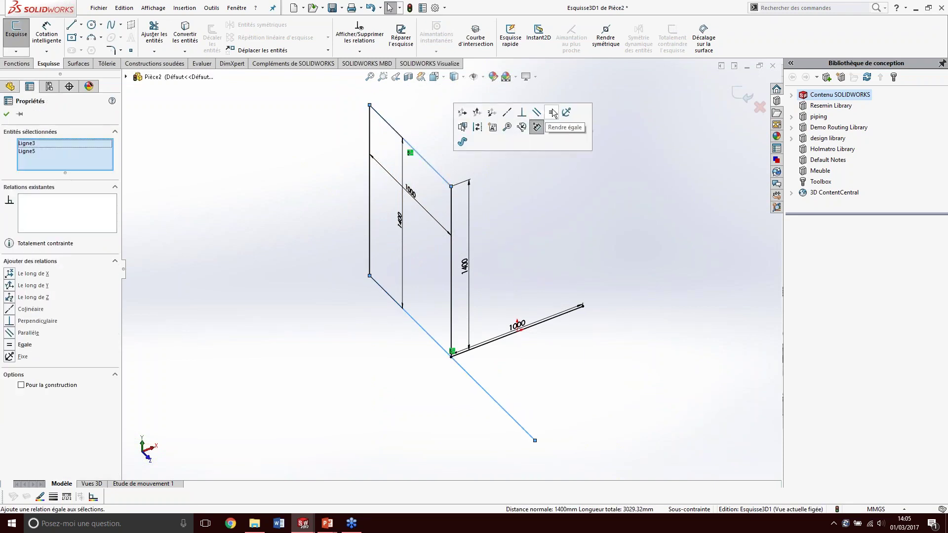
{"action": "left_click", "coordinate": [552, 117]}
{"action": "left_click", "coordinate": [473, 377]}
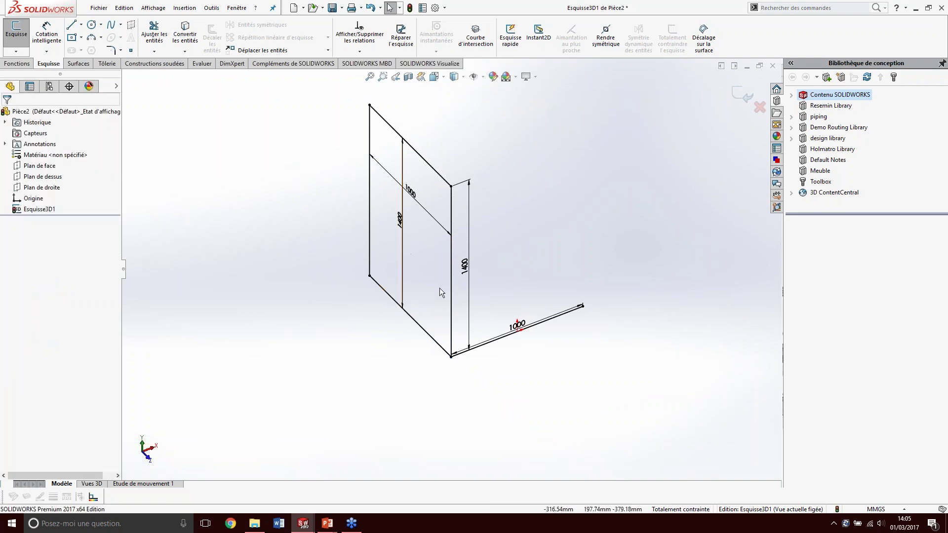
Step: Draw a brace line from the left upright down to the bottom edge
{"action": "key", "text": "l"}
{"action": "left_click", "coordinate": [369, 235]}
{"action": "left_click", "coordinate": [395, 300]}
{"action": "key", "text": "Escape"}
Step: Set the brace at 45° to the left upright with an angle dimension
{"action": "key", "text": "s"}
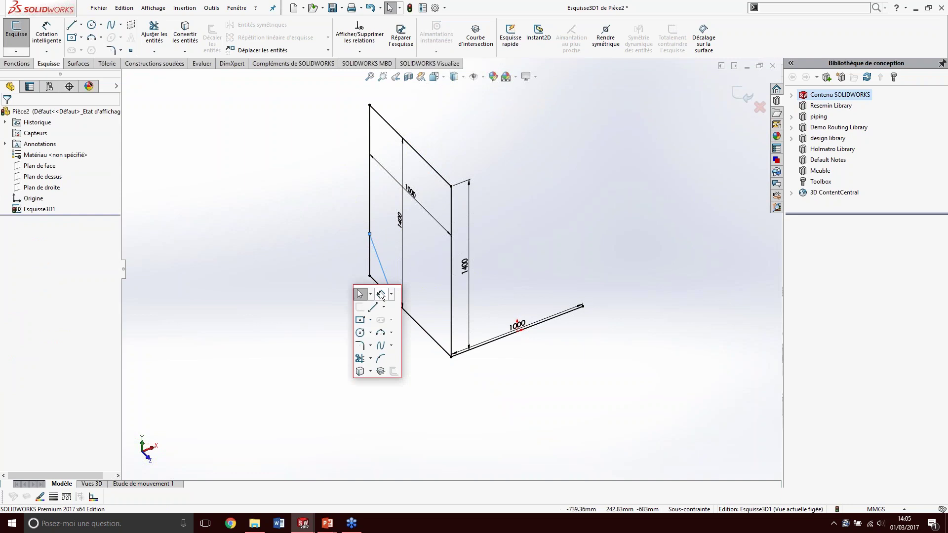
{"action": "left_click", "coordinate": [380, 295]}
{"action": "left_click", "coordinate": [382, 269]}
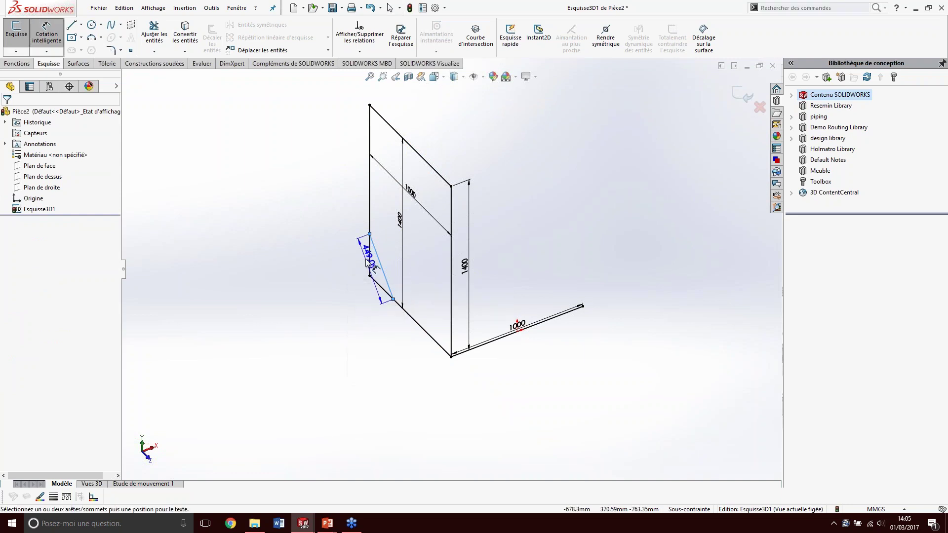
{"action": "left_click", "coordinate": [369, 257]}
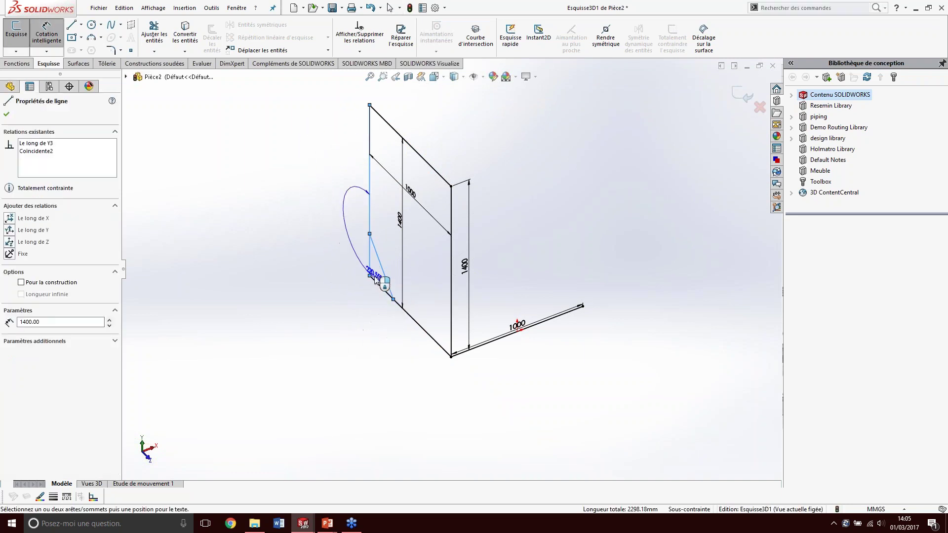
{"action": "key", "text": "Escape"}
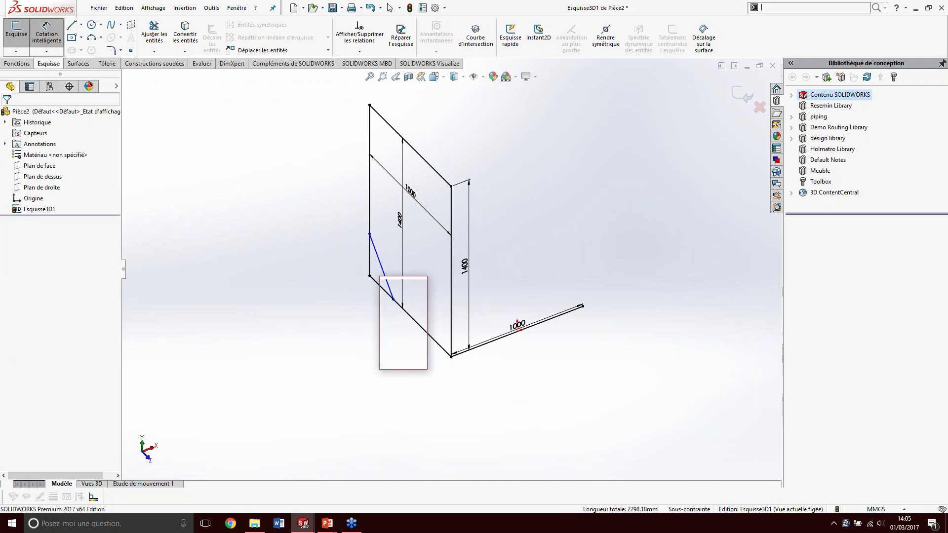
{"action": "left_click", "coordinate": [376, 262]}
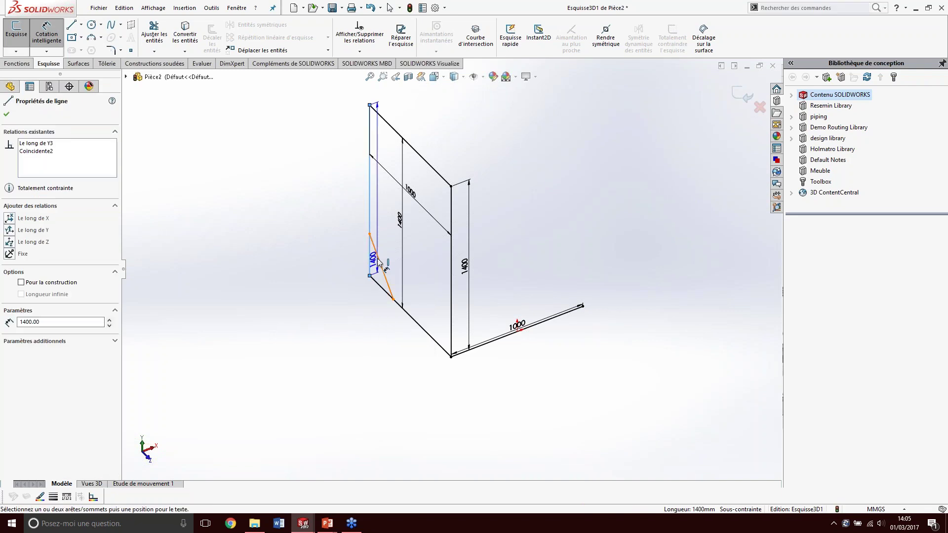
{"action": "left_click", "coordinate": [391, 347]}
{"action": "type", "text": "45"}
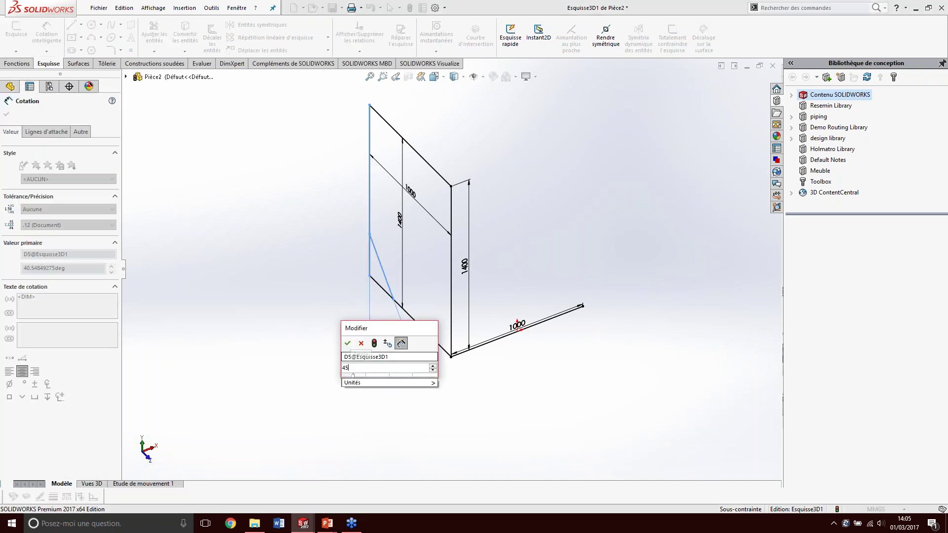
{"action": "key", "text": "Return"}
{"action": "key", "text": "Escape"}
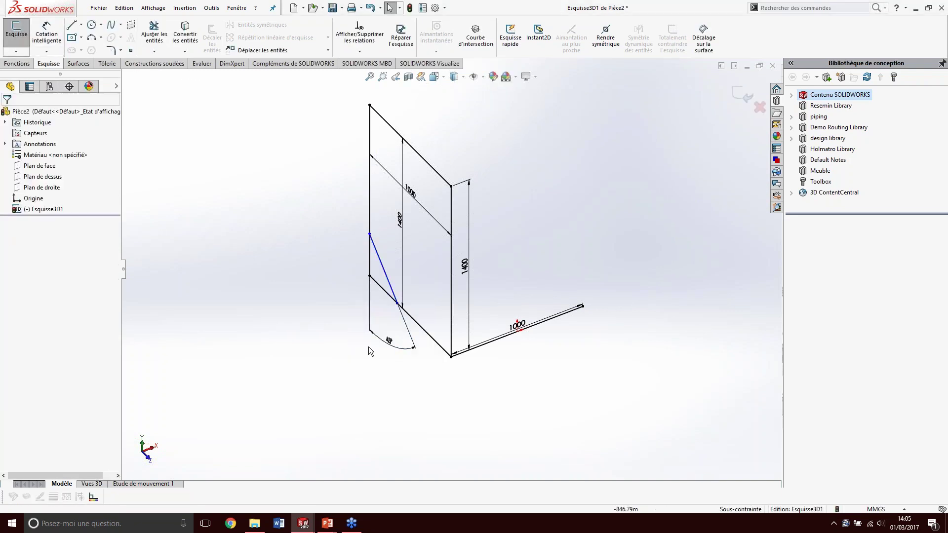
Step: Dimension the diagonal line's end point 250 mm along the vertical edge
{"action": "key", "text": "s"}
{"action": "left_click", "coordinate": [385, 357]}
{"action": "left_click", "coordinate": [370, 233]}
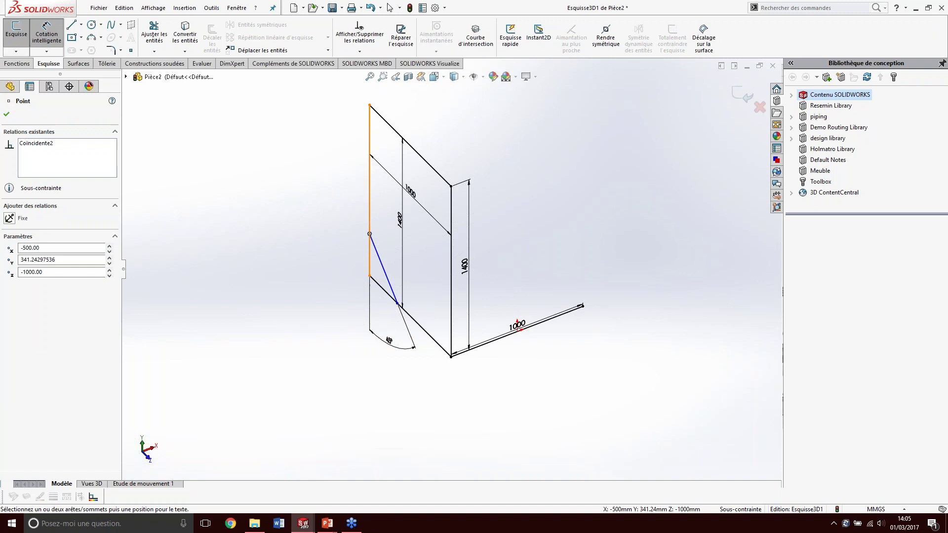
{"action": "left_click", "coordinate": [379, 270]}
{"action": "left_click", "coordinate": [339, 272]}
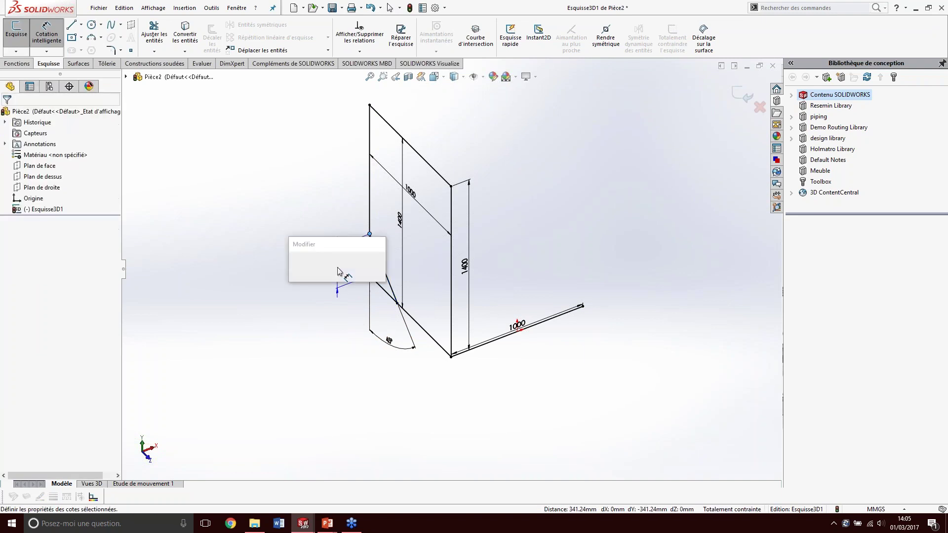
{"action": "type", "text": "250"}
{"action": "key", "text": "Return"}
{"action": "key", "text": "Escape"}
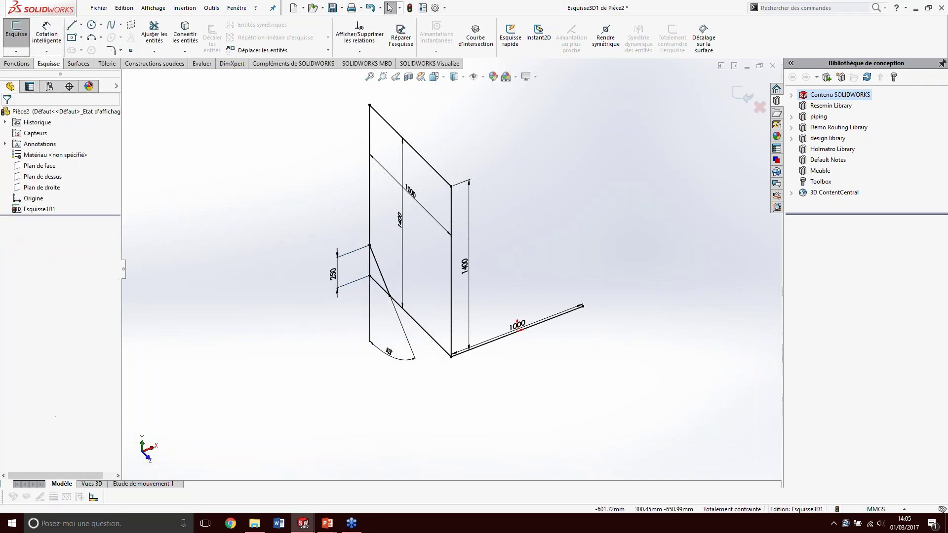
Step: Draw the top rail line from the top vertex
{"action": "key", "text": "l"}
{"action": "left_click", "coordinate": [369, 104]}
{"action": "scroll", "coordinate": [451, 269], "scroll_direction": "up", "scroll_amount": 3}
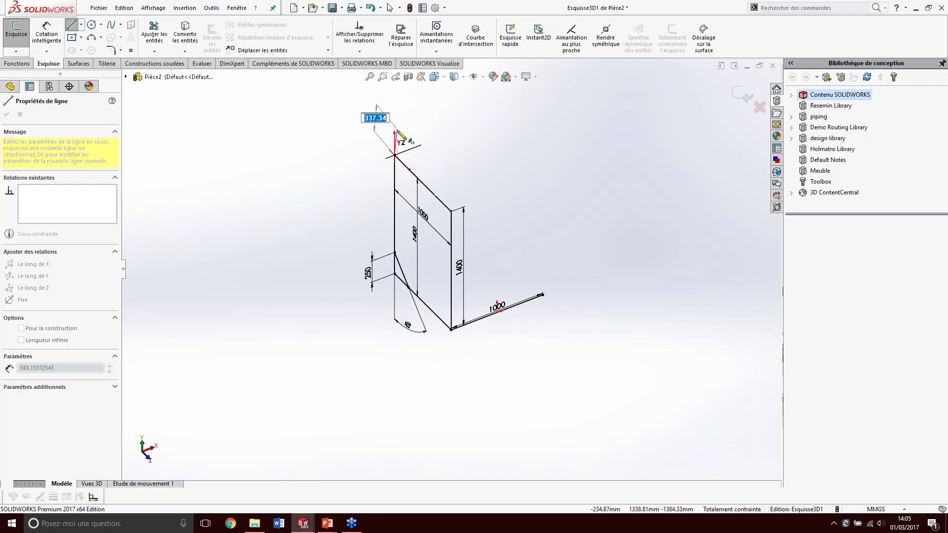
{"action": "left_click", "coordinate": [478, 146]}
{"action": "key", "text": "Escape"}
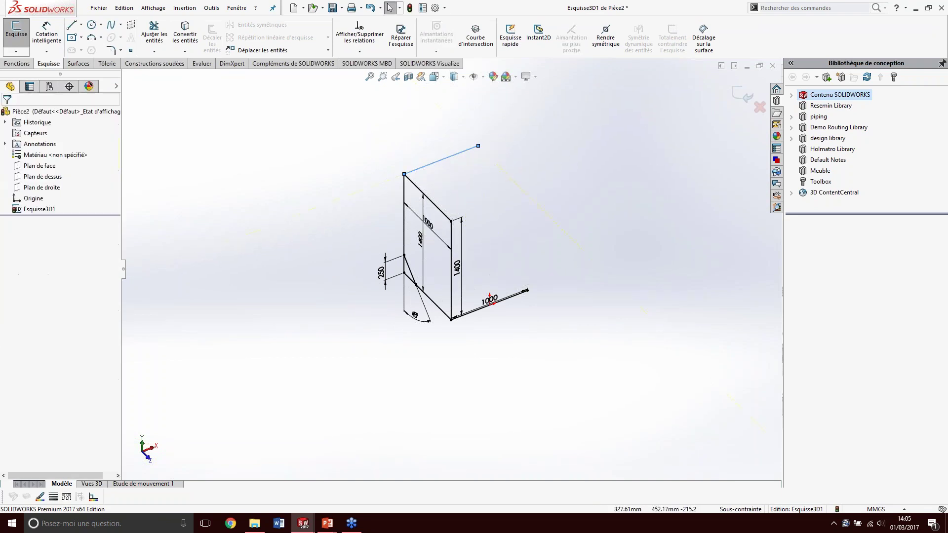
Step: Add a second 1000 mm base line from the origin, equal to the existing base rail
{"action": "key", "text": "s"}
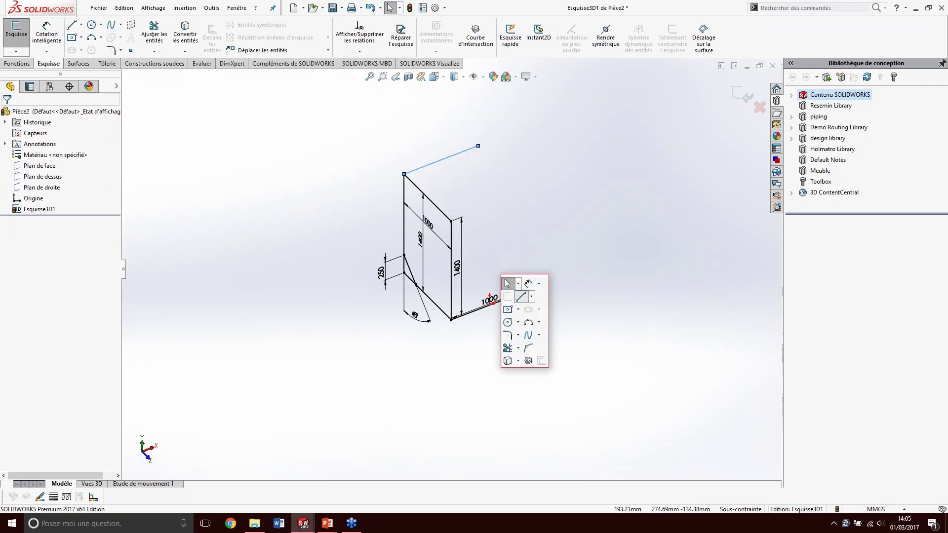
{"action": "left_click", "coordinate": [522, 295]}
{"action": "left_click", "coordinate": [405, 273]}
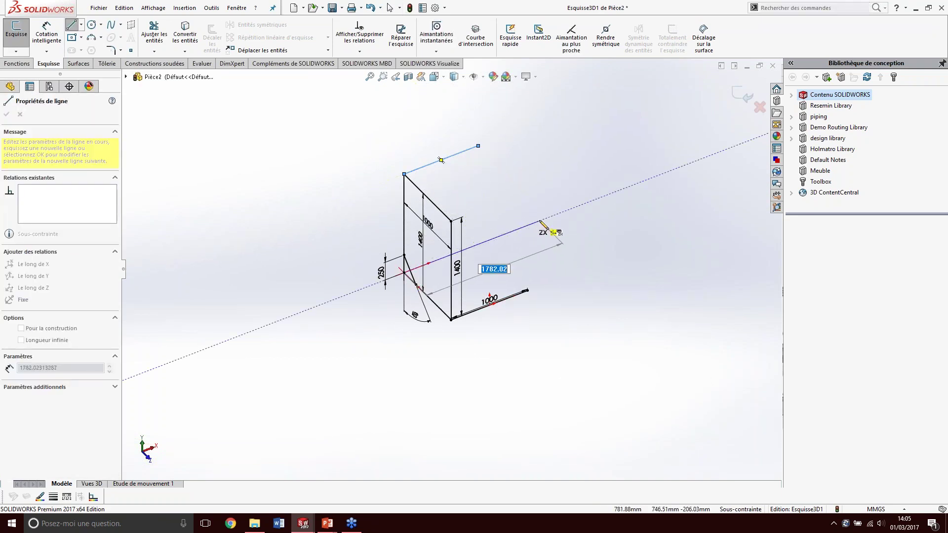
{"action": "type", "text": "1000"}
{"action": "key", "text": "Return"}
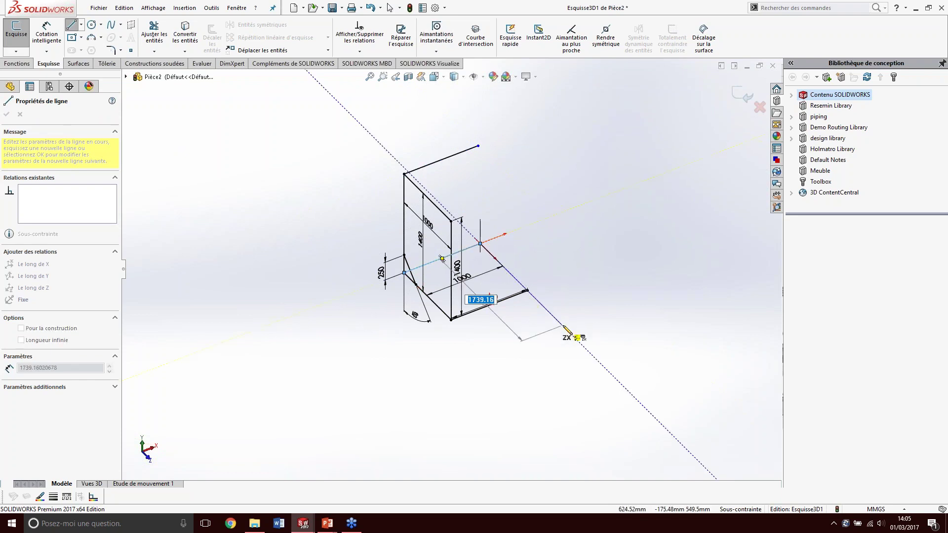
{"action": "left_click", "coordinate": [563, 326]}
{"action": "key", "text": "Escape"}
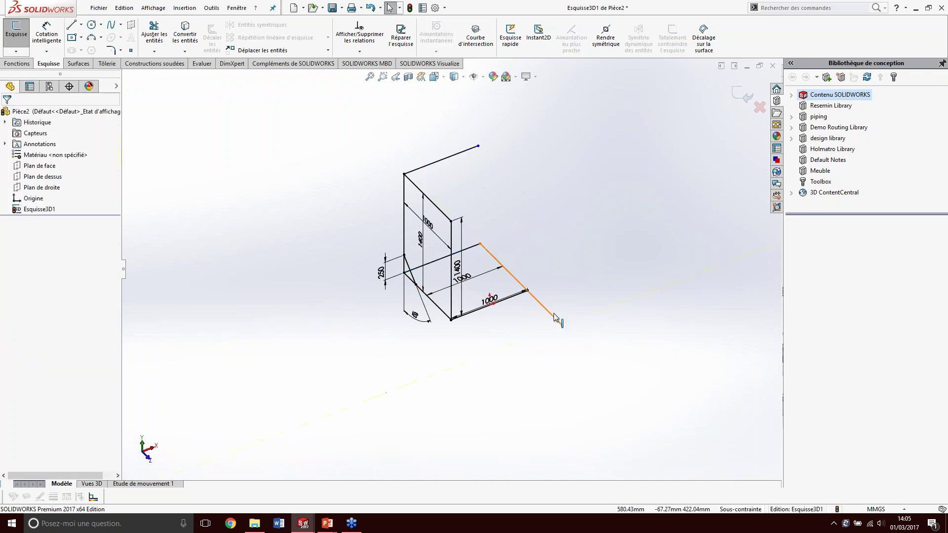
{"action": "left_click", "coordinate": [552, 316]}
{"action": "left_click", "coordinate": [444, 314], "text": "ctrl"}
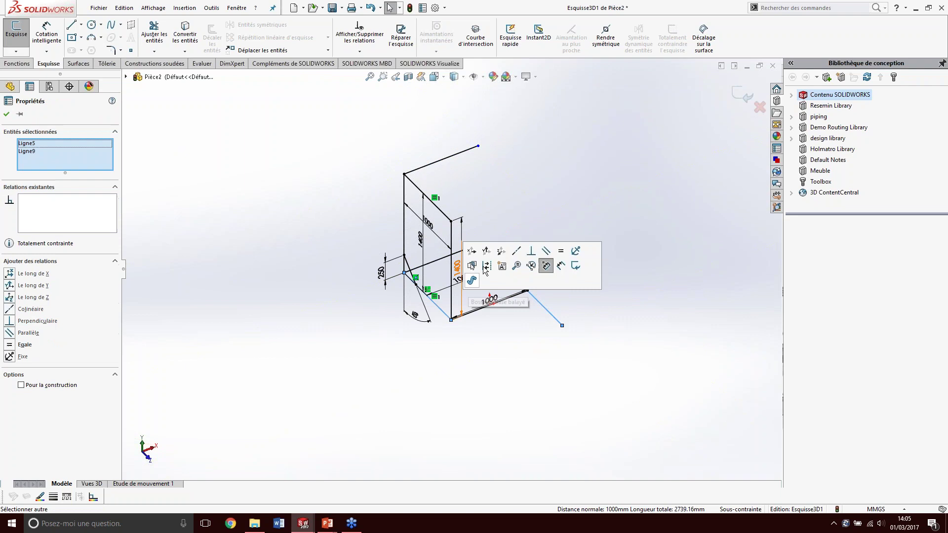
{"action": "left_click", "coordinate": [561, 251]}
{"action": "left_click", "coordinate": [534, 333]}
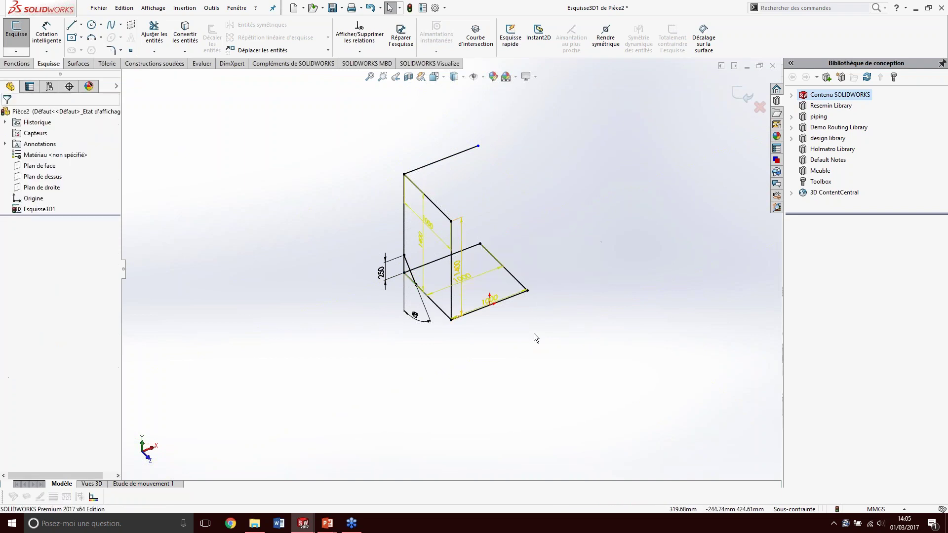
Step: Make the top rail equal to the lower rail and delete the selected 1000 dimension and right line
{"action": "left_click", "coordinate": [459, 153]}
{"action": "left_click", "coordinate": [444, 257], "text": "ctrl"}
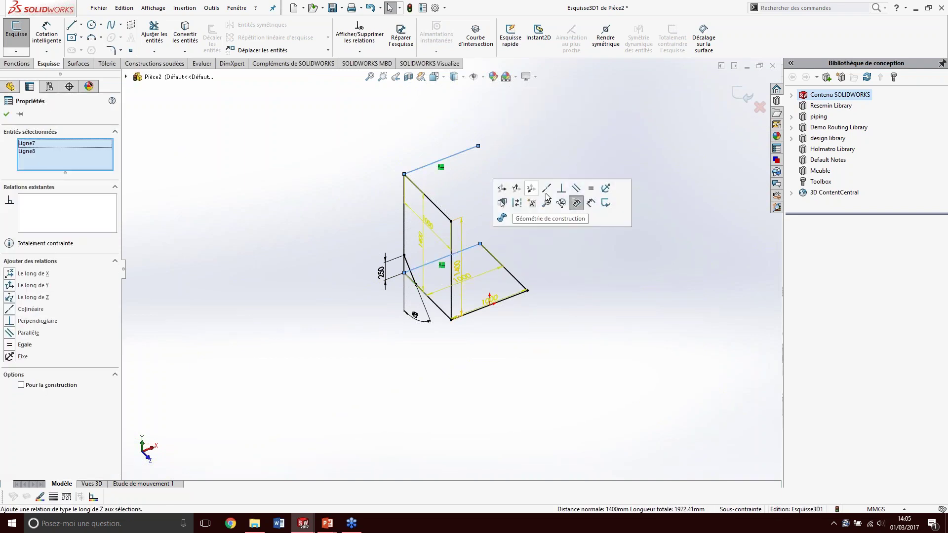
{"action": "left_click", "coordinate": [581, 248]}
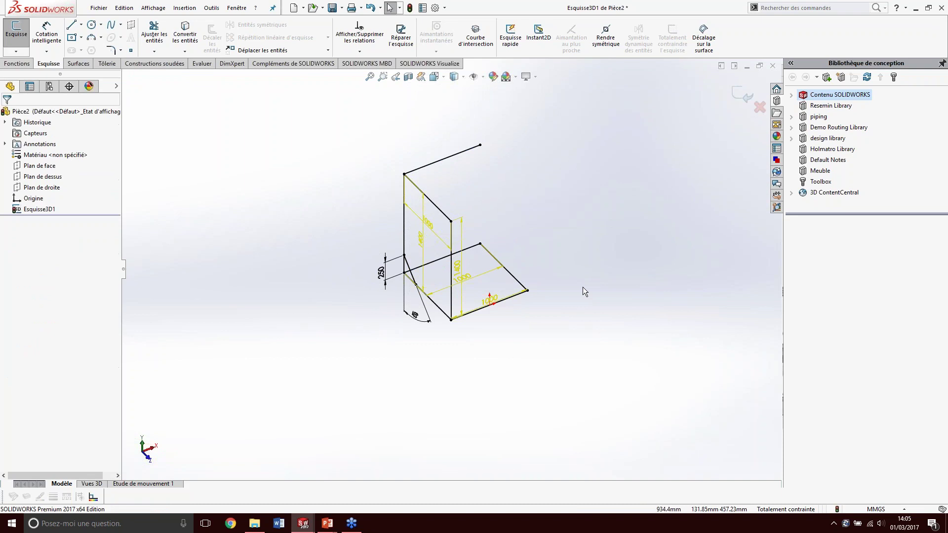
{"action": "scroll", "coordinate": [492, 225], "scroll_direction": "down", "scroll_amount": 1}
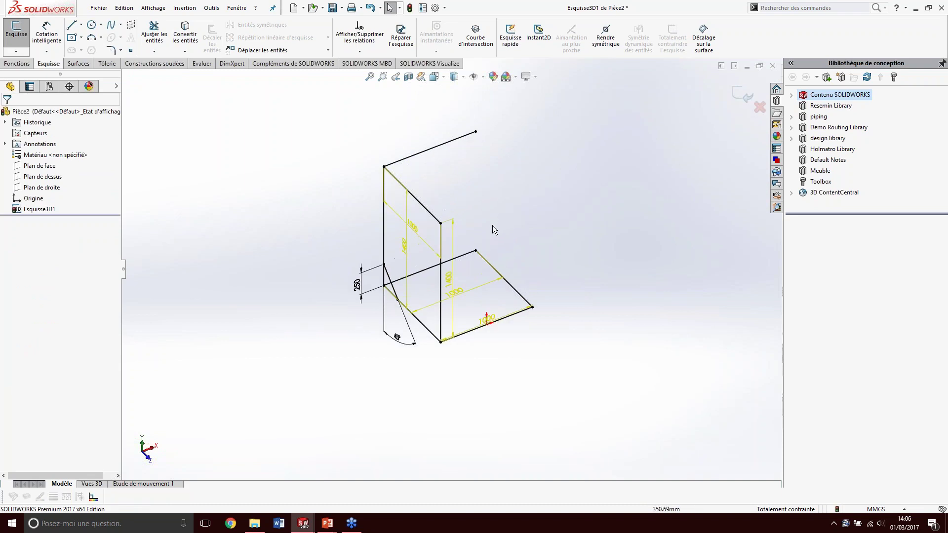
{"action": "left_click", "coordinate": [490, 285]}
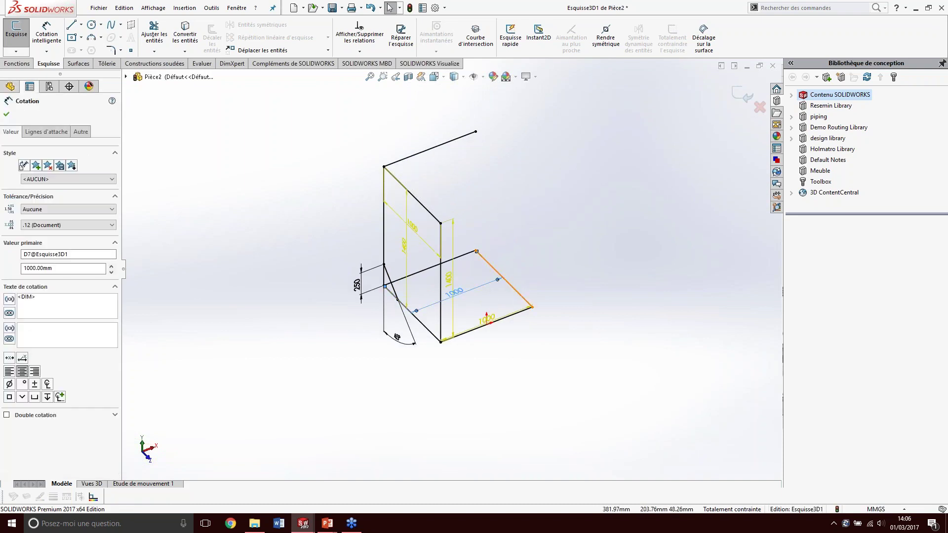
{"action": "left_click", "coordinate": [519, 293]}
{"action": "key", "text": "Delete"}
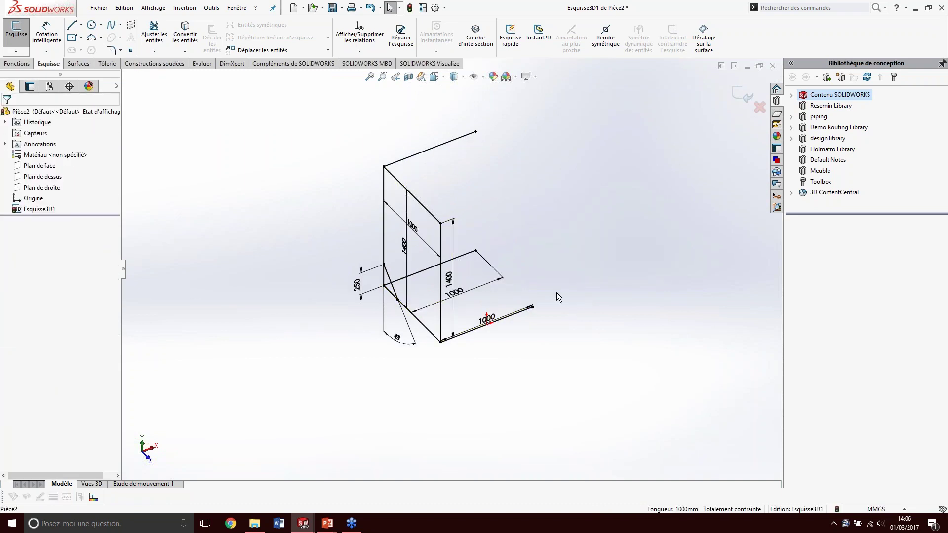
Step: Draw a line from the endpoint to the far corner, dismissing the over-constraint warning
{"action": "key", "text": "l"}
{"action": "left_click", "coordinate": [476, 251]}
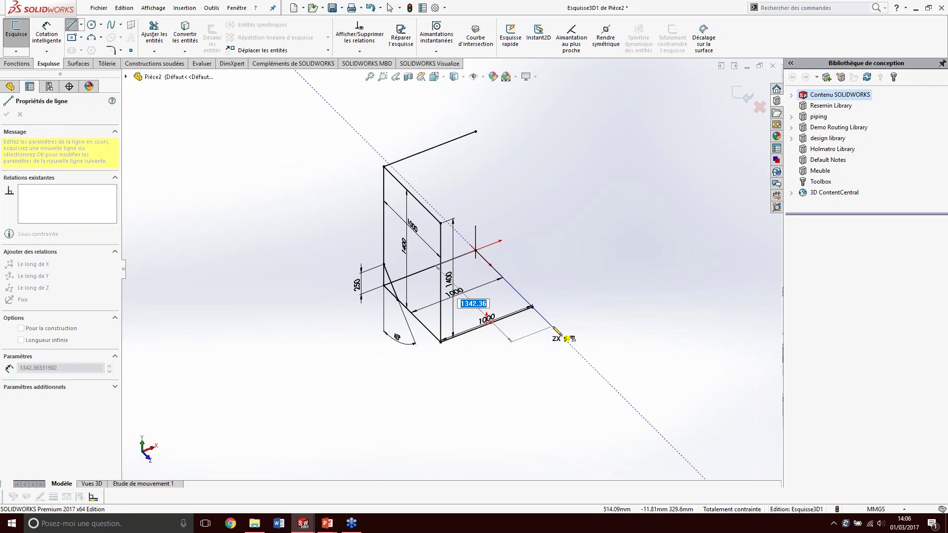
{"action": "left_click", "coordinate": [532, 307]}
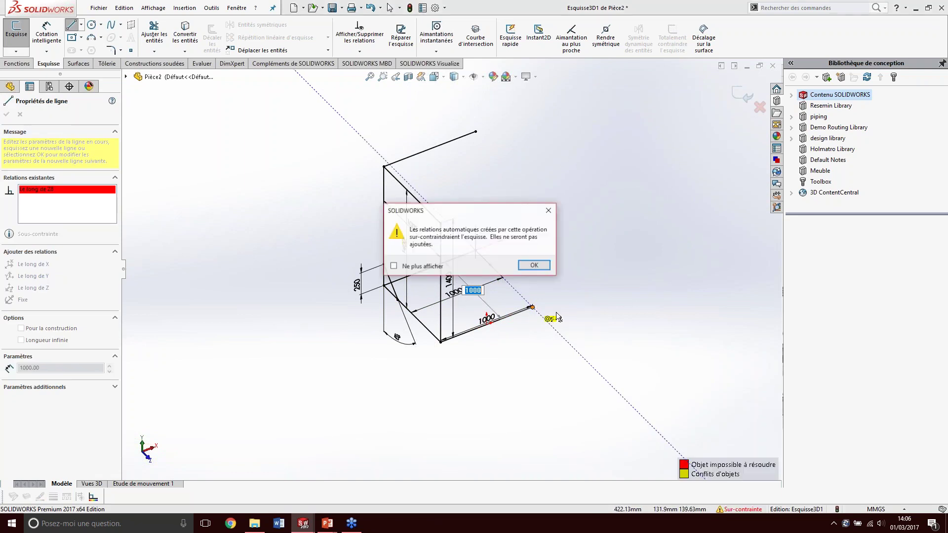
{"action": "key", "text": "Return"}
{"action": "key", "text": "Escape"}
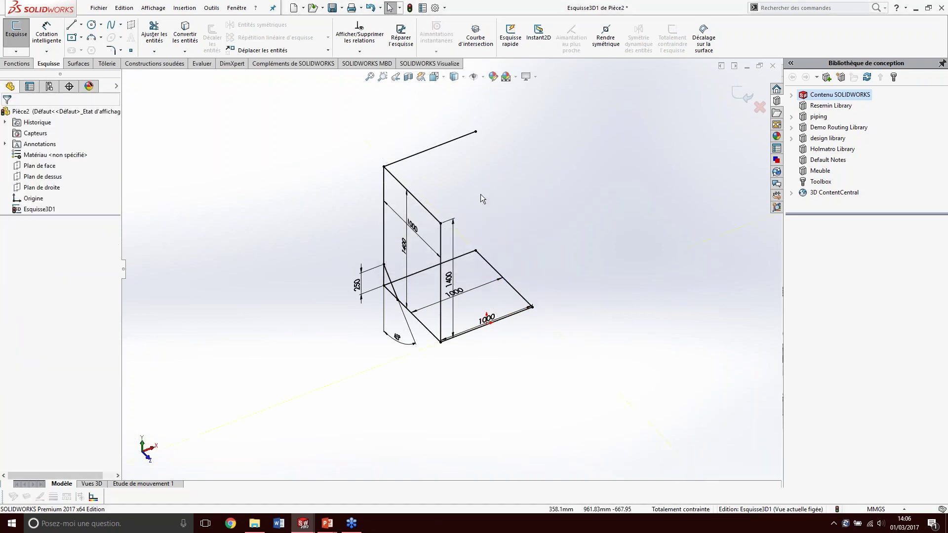
Step: Draw a crossbar from the vertical edge parallel to the base
{"action": "scroll", "coordinate": [461, 194], "scroll_direction": "down", "scroll_amount": 2}
{"action": "scroll", "coordinate": [461, 193], "scroll_direction": "down", "scroll_amount": 2}
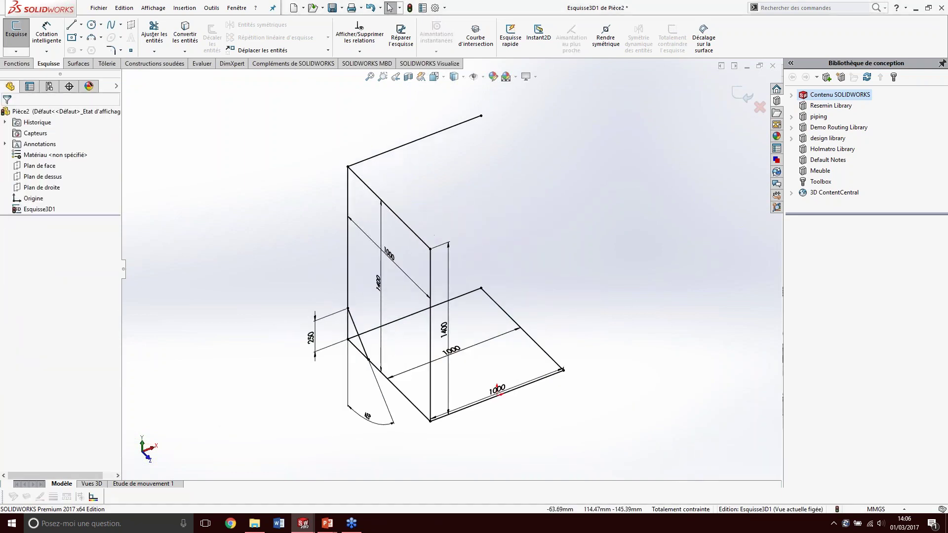
{"action": "key", "text": "l"}
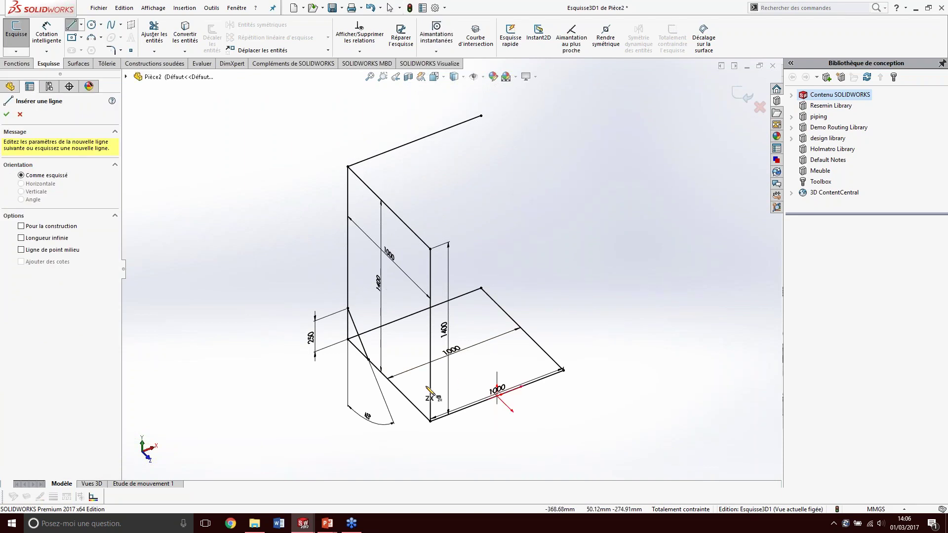
{"action": "left_click", "coordinate": [430, 385]}
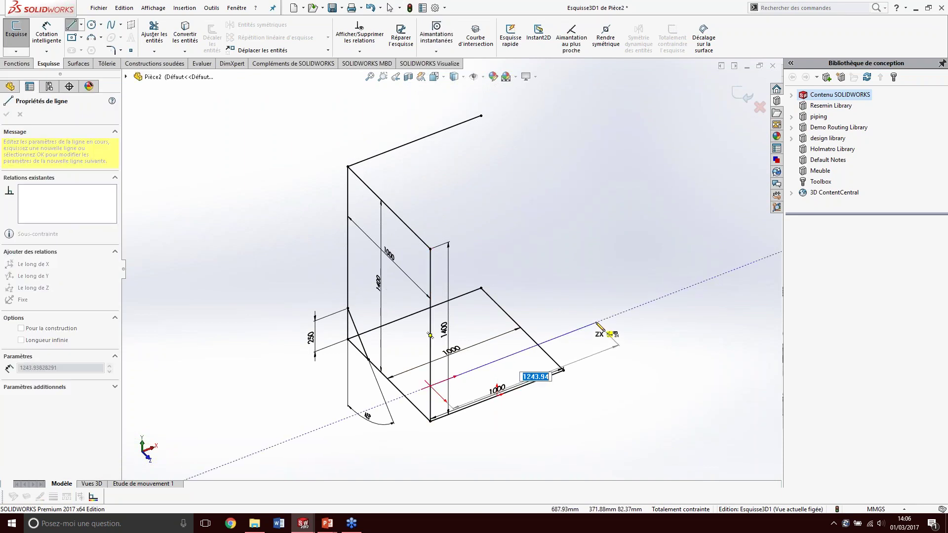
{"action": "left_click", "coordinate": [595, 322]}
{"action": "key", "text": "Escape"}
Step: Dimension the crossbar 250 mm from the base line
{"action": "key", "text": "s"}
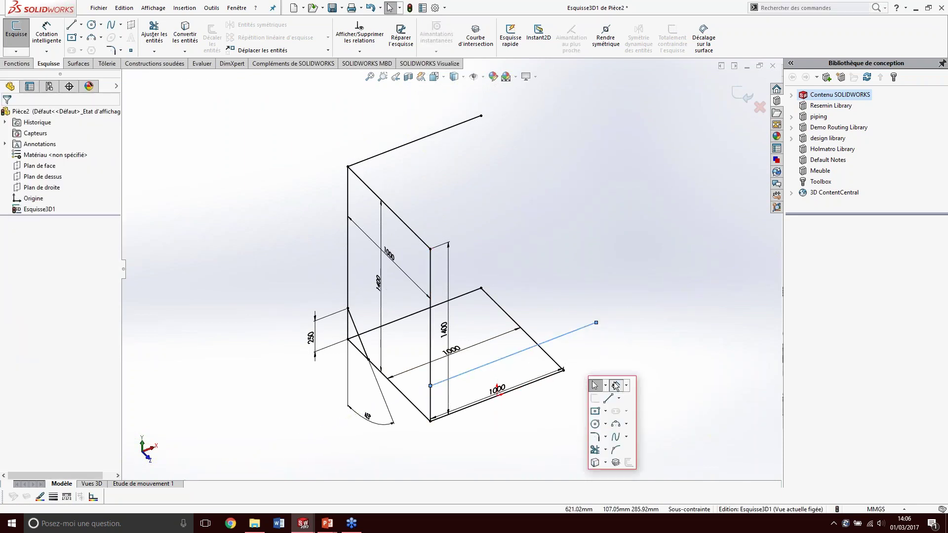
{"action": "left_click", "coordinate": [599, 387]}
{"action": "left_click", "coordinate": [568, 332]}
{"action": "left_click", "coordinate": [636, 308]}
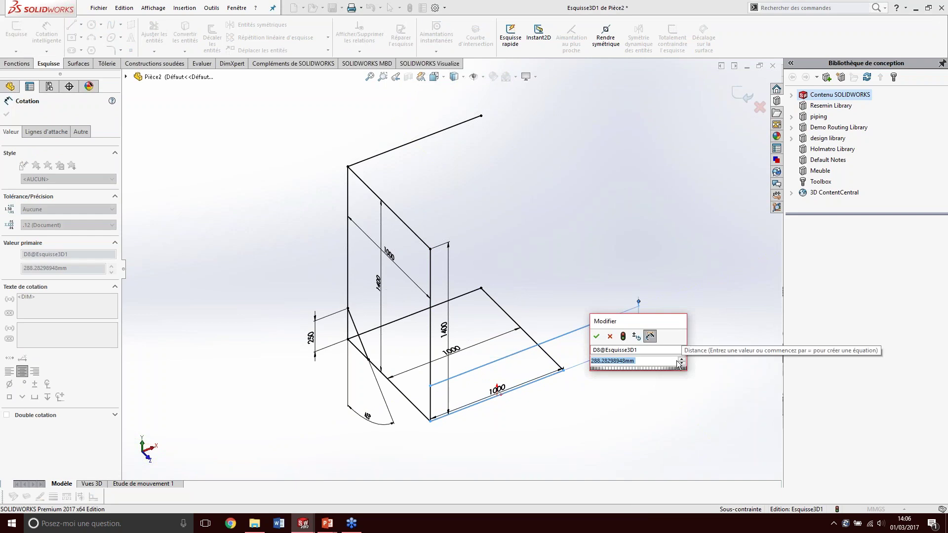
{"action": "type", "text": "250"}
{"action": "key", "text": "Return"}
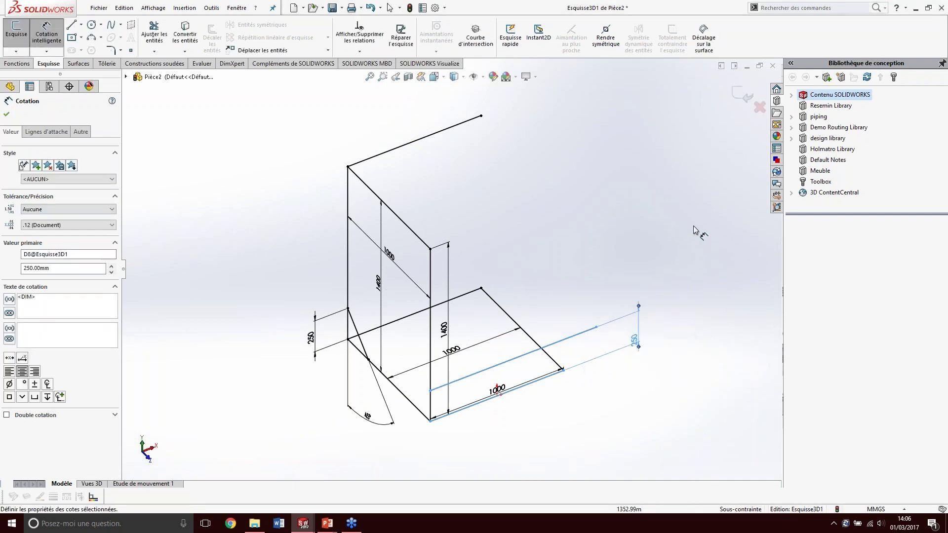
{"action": "key", "text": "Escape"}
Step: Make the crossbar equal to the front base line and exit the 3D sketch
{"action": "left_click", "coordinate": [547, 345]}
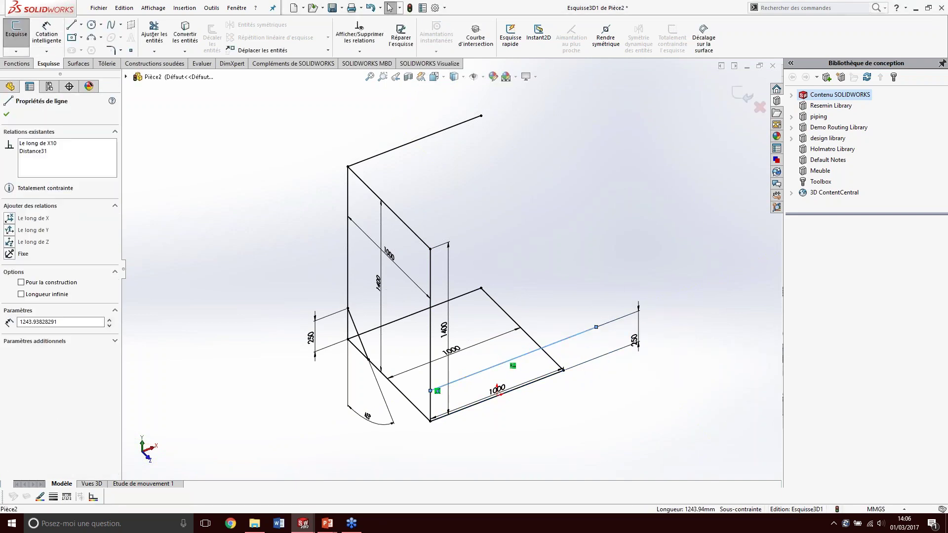
{"action": "left_click", "coordinate": [548, 380], "text": "ctrl"}
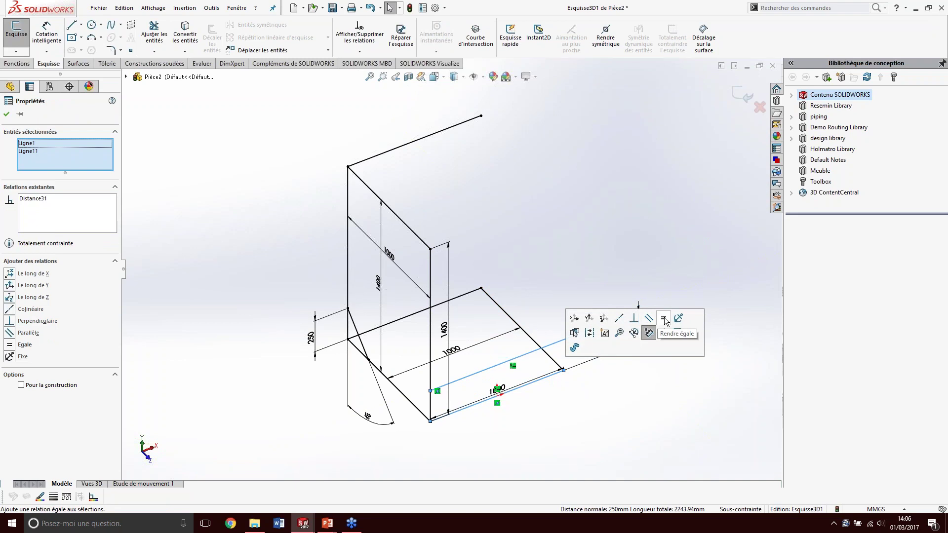
{"action": "left_click", "coordinate": [664, 321]}
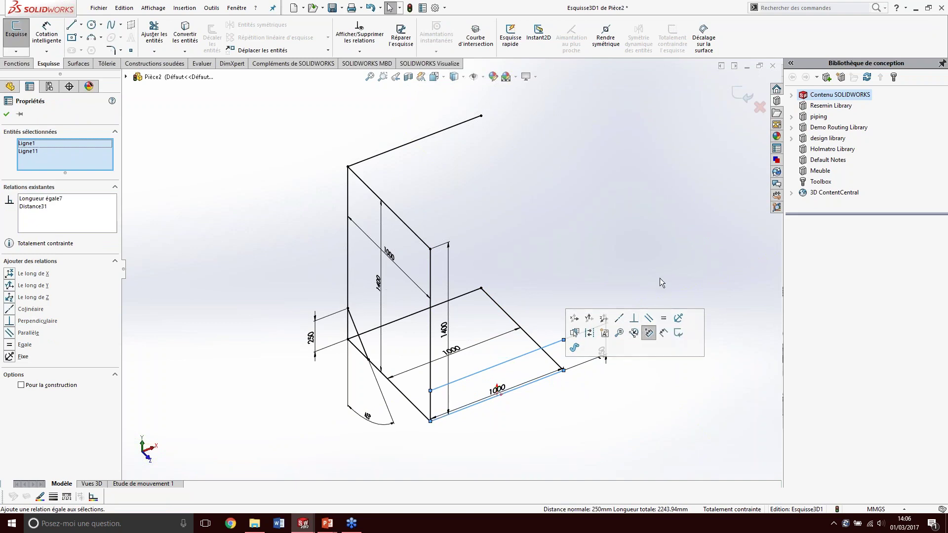
{"action": "left_click", "coordinate": [735, 93]}
{"action": "mouse_move", "coordinate": [542, 268]}
{"action": "middle_mouse_down"}
{"action": "mouse_move", "coordinate": [363, 316]}
{"action": "mouse_move", "coordinate": [376, 290]}
{"action": "middle_mouse_up"}
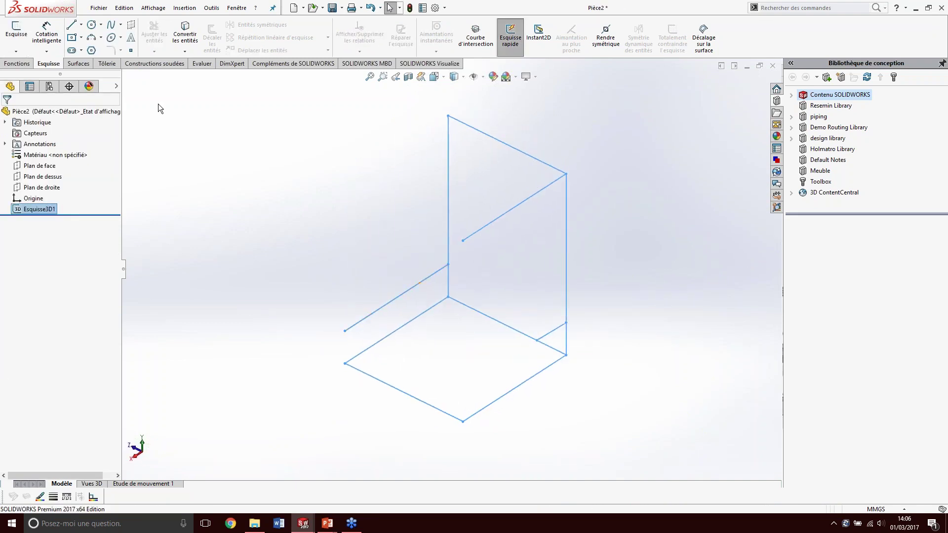
{"action": "left_click", "coordinate": [163, 62]}
Step: Start a structural member using the ISO profilé en c, size 80 x 8
{"action": "left_click", "coordinate": [91, 34]}
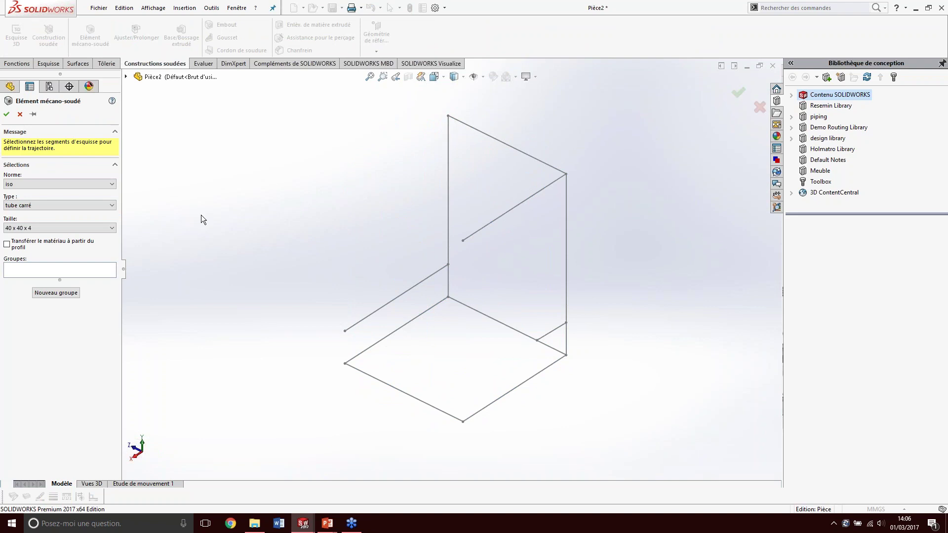
{"action": "left_click", "coordinate": [100, 184]}
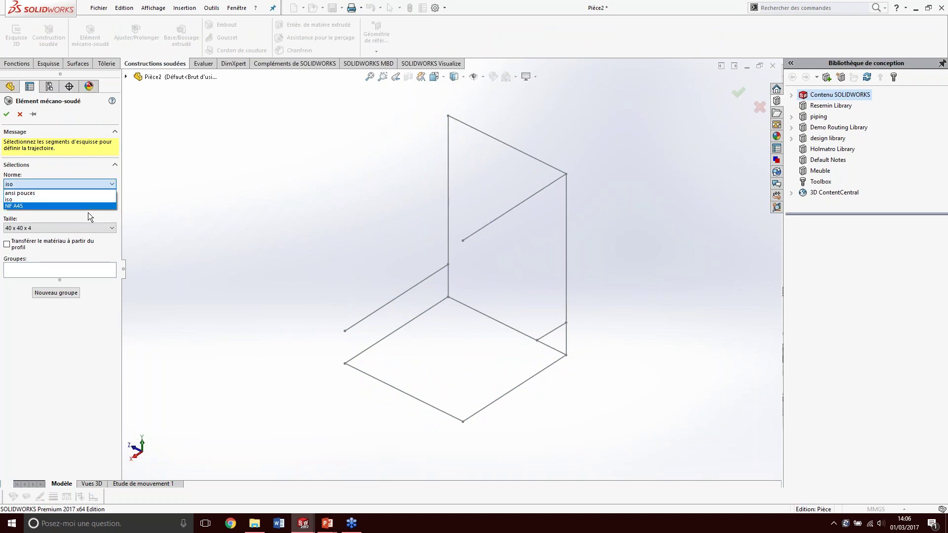
{"action": "left_click", "coordinate": [85, 200]}
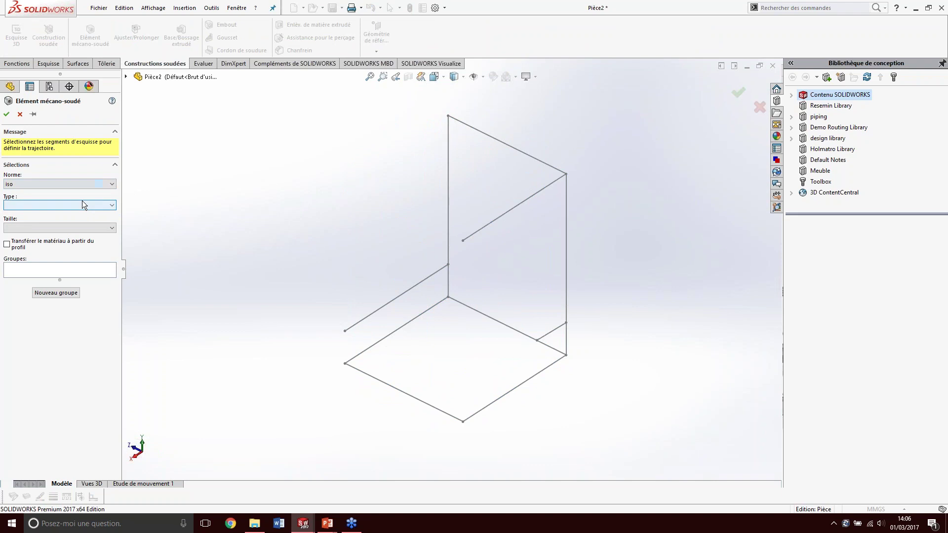
{"action": "left_click", "coordinate": [53, 227]}
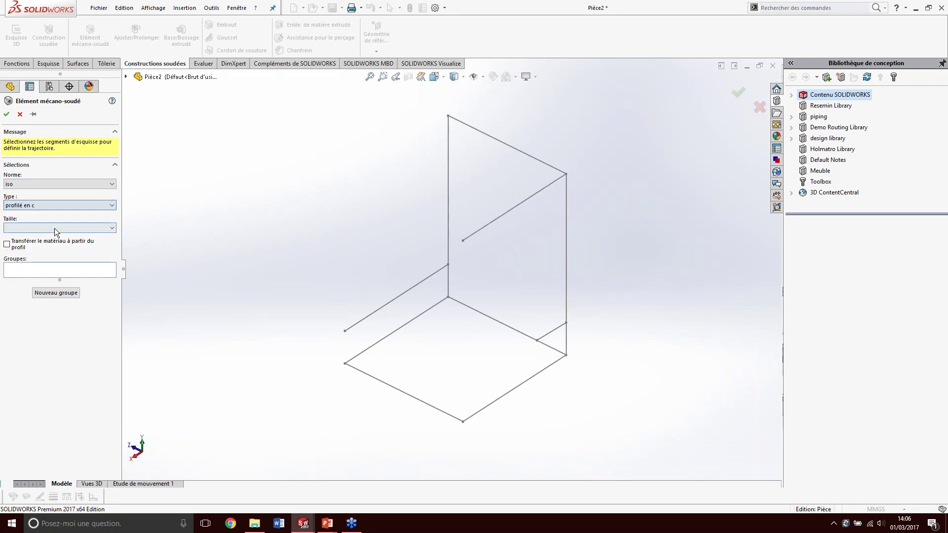
{"action": "left_click", "coordinate": [60, 227]}
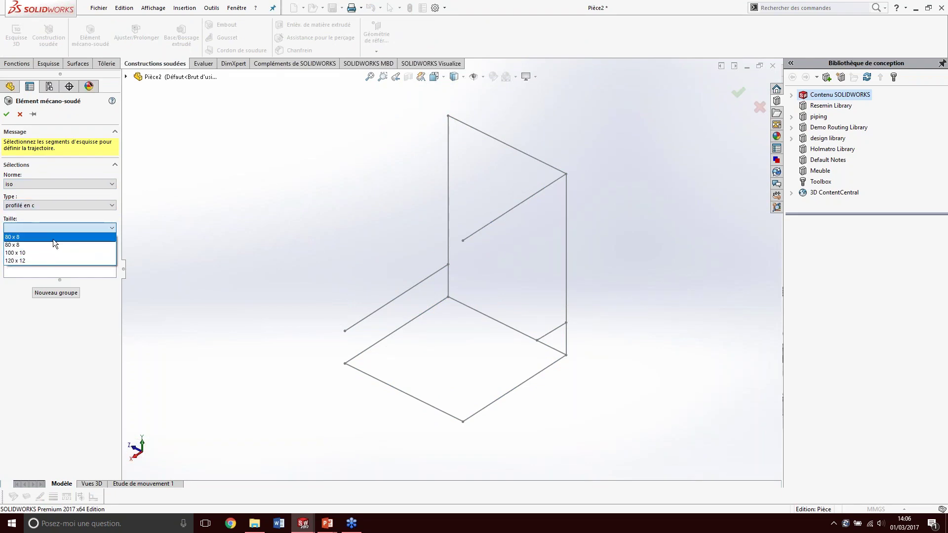
{"action": "left_click", "coordinate": [52, 238]}
Step: Select the four base lines as the member's path
{"action": "left_click", "coordinate": [389, 334]}
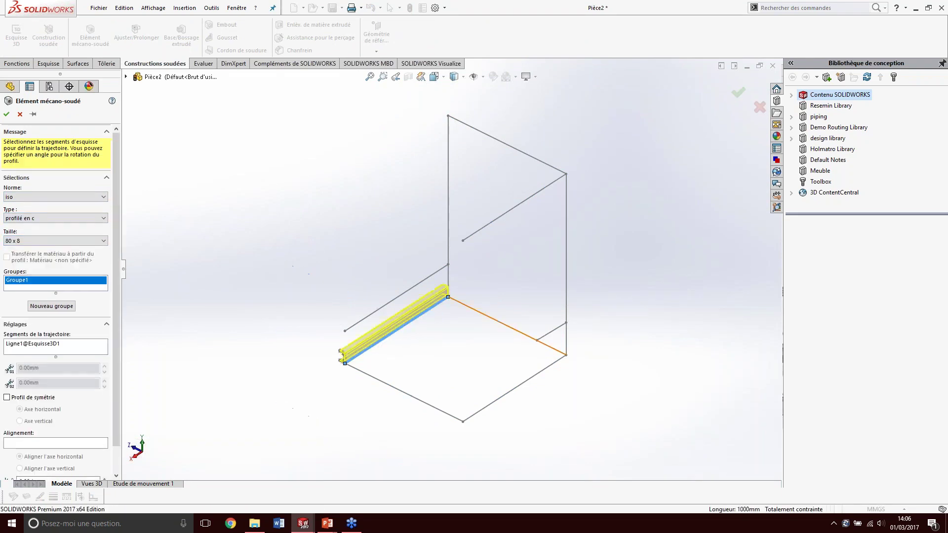
{"action": "left_click", "coordinate": [516, 330]}
{"action": "left_click", "coordinate": [491, 409]}
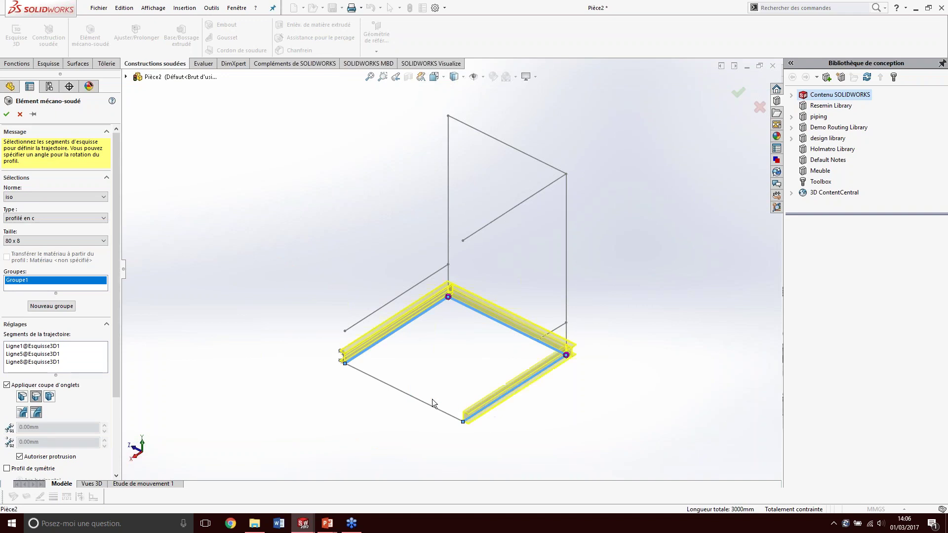
{"action": "left_click", "coordinate": [429, 407]}
Step: Rotate the profile 180°, position it on a sketch point, and confirm the member
{"action": "scroll", "coordinate": [82, 411], "scroll_direction": "down", "scroll_amount": 3}
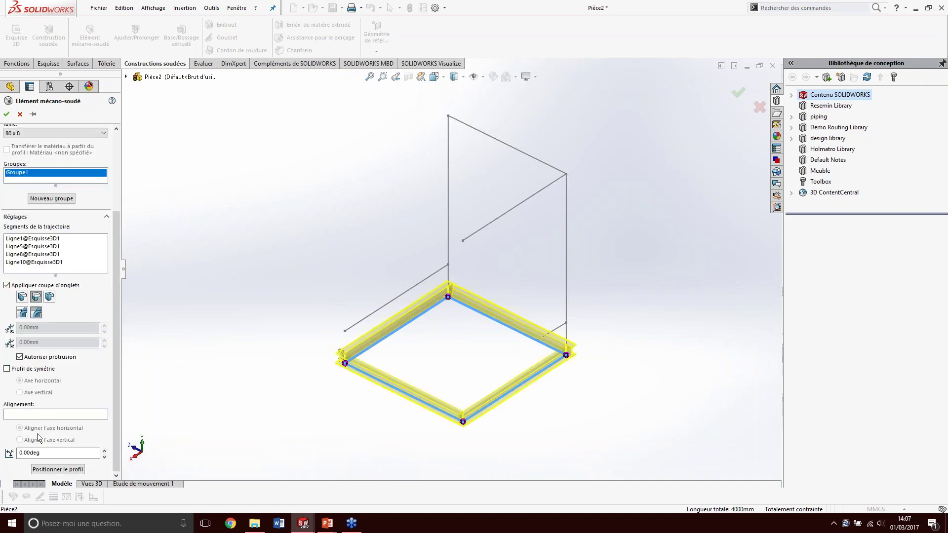
{"action": "left_click", "coordinate": [20, 453]}
{"action": "type", "text": "180"}
{"action": "key", "text": "Return"}
{"action": "left_click", "coordinate": [57, 469]}
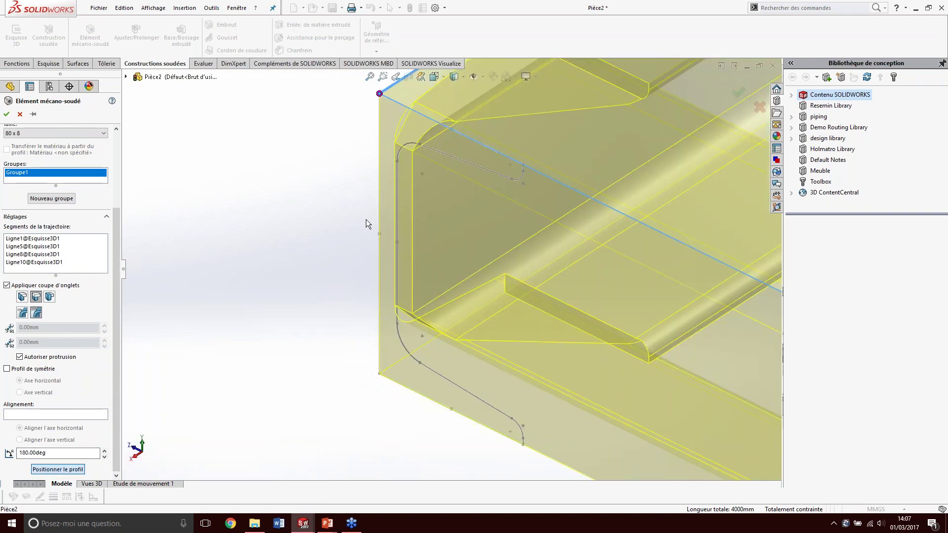
{"action": "left_click", "coordinate": [381, 234]}
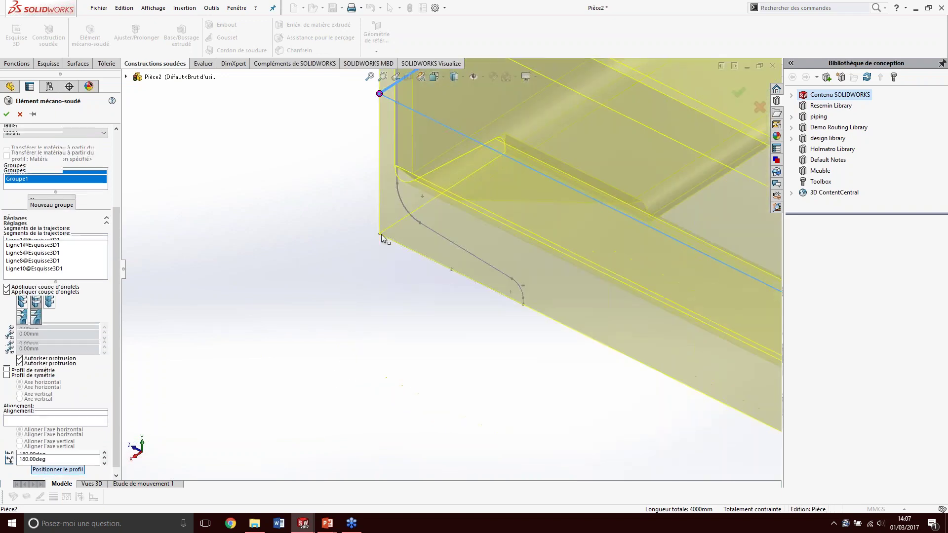
{"action": "left_click", "coordinate": [7, 115]}
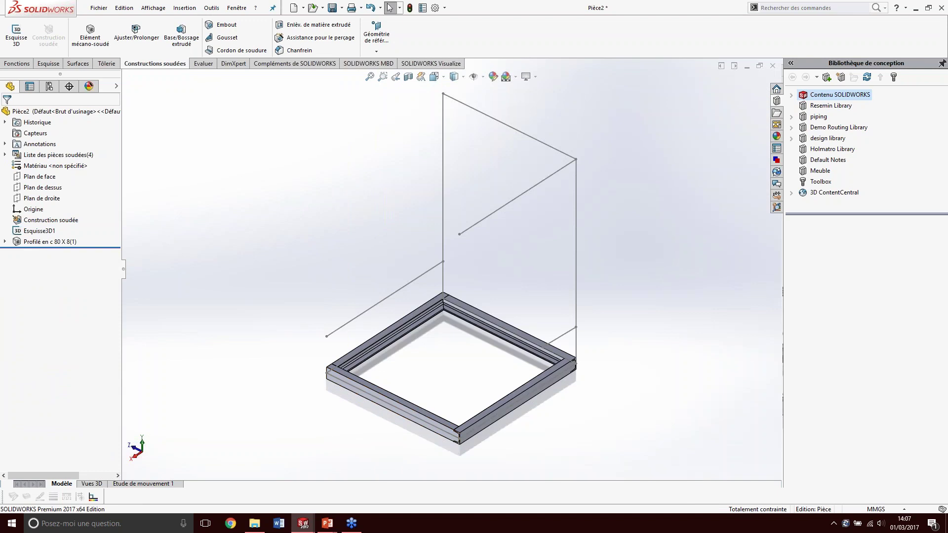
Step: Abandon the trim and start a structural member with ISO 40 x 40 x 4 square tube
{"action": "middle_click_drag", "start_coordinate": [467, 352], "coordinate": [493, 316]}
{"action": "left_click", "coordinate": [134, 35]}
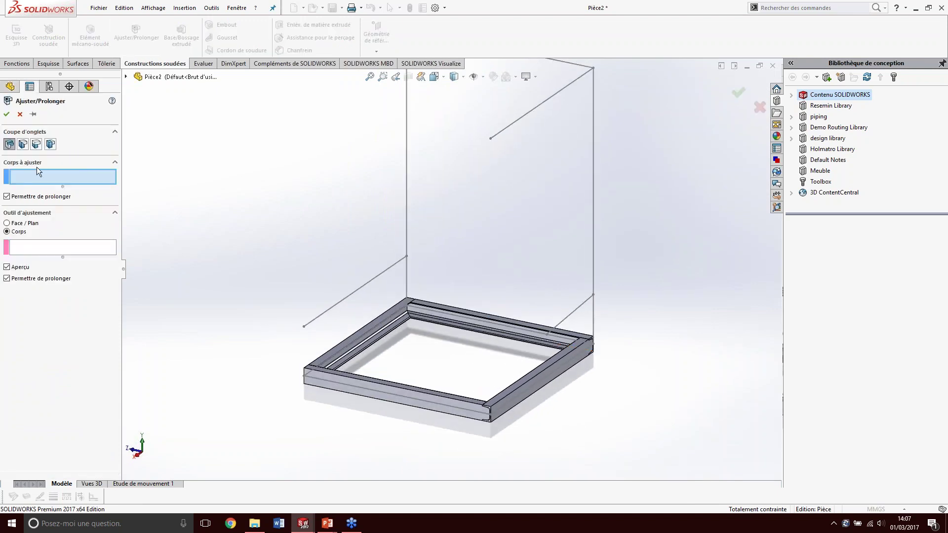
{"action": "key", "text": "Escape"}
{"action": "left_click", "coordinate": [103, 43]}
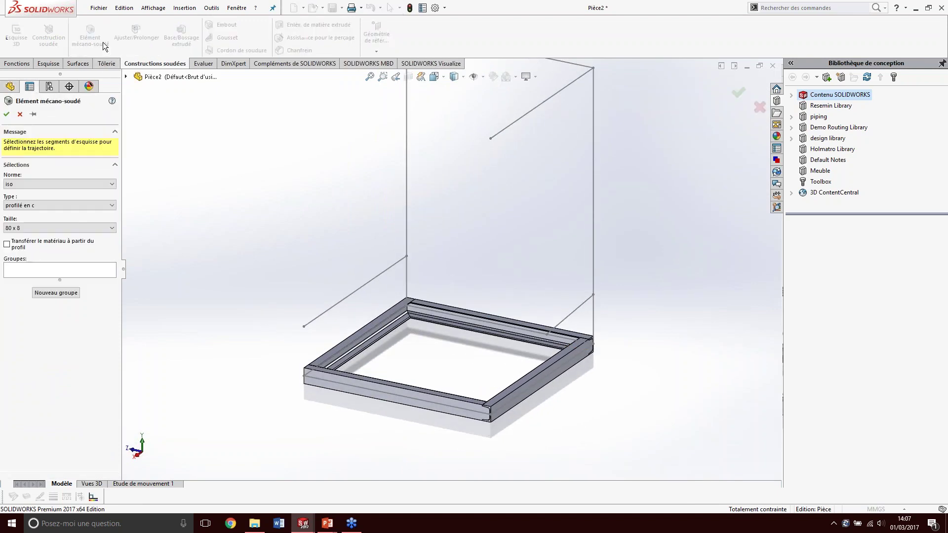
{"action": "left_click", "coordinate": [49, 203]}
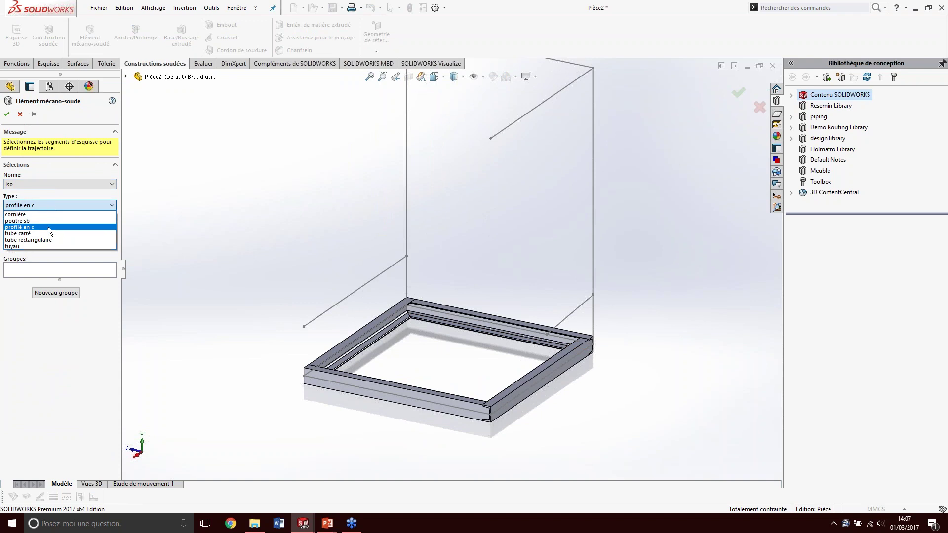
{"action": "left_click", "coordinate": [48, 233]}
{"action": "left_click", "coordinate": [49, 228]}
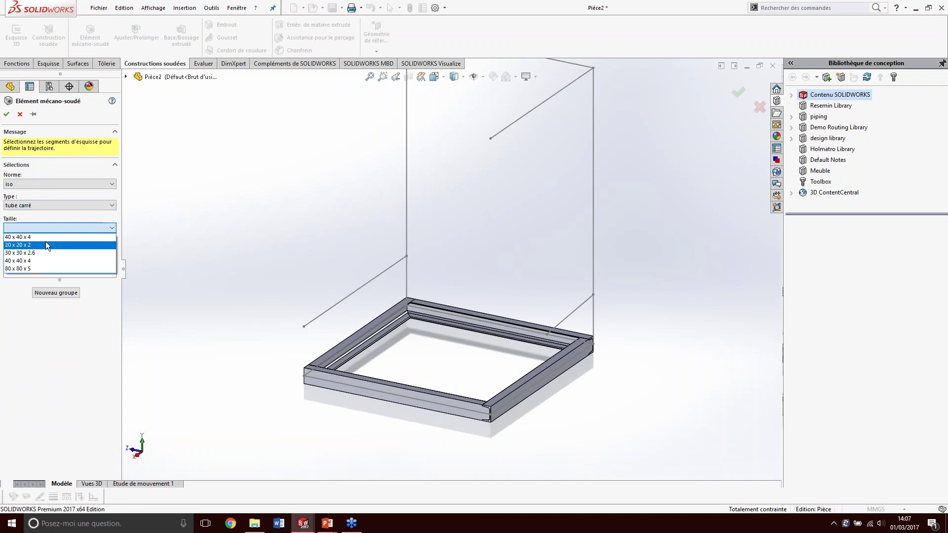
Step: Run the tube along both uprights and the top rail, locating the profile at a sketch point
{"action": "left_click", "coordinate": [405, 222]}
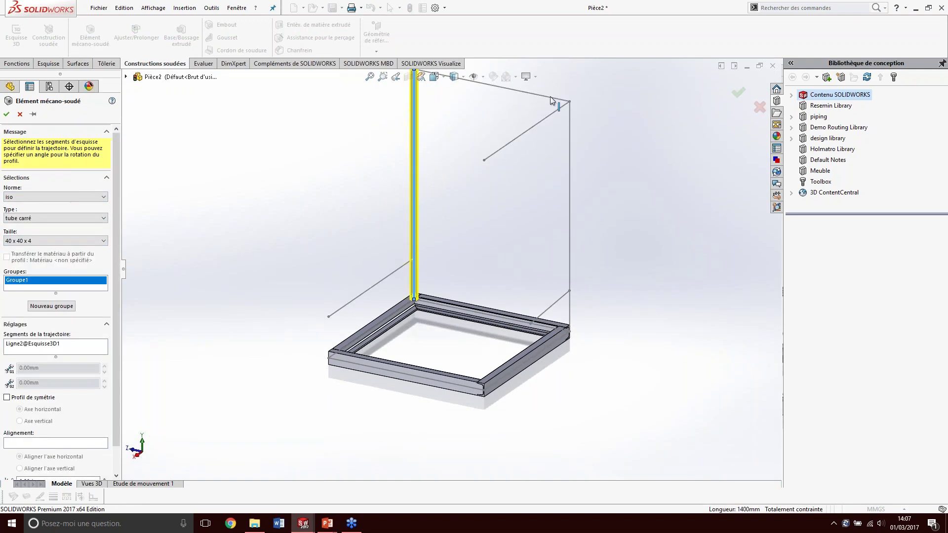
{"action": "left_click", "coordinate": [552, 100]}
{"action": "left_click", "coordinate": [570, 137]}
{"action": "middle_click_drag", "start_coordinate": [331, 283], "coordinate": [448, 268]}
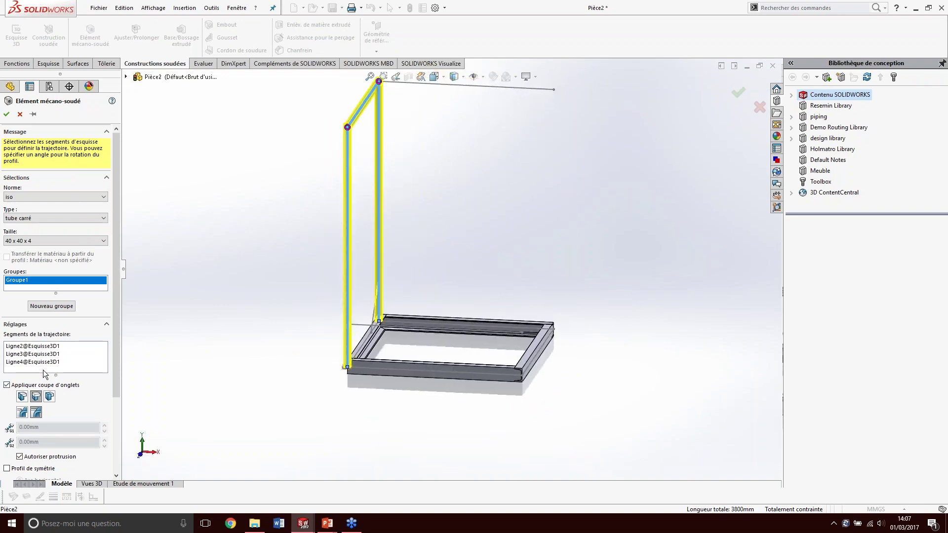
{"action": "scroll", "coordinate": [87, 390], "scroll_direction": "down", "scroll_amount": 3}
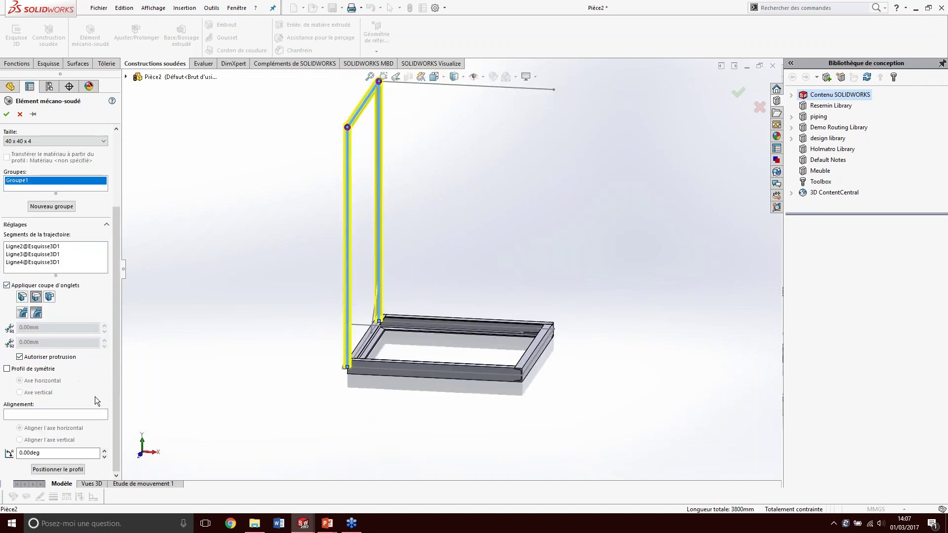
{"action": "left_click", "coordinate": [58, 469]}
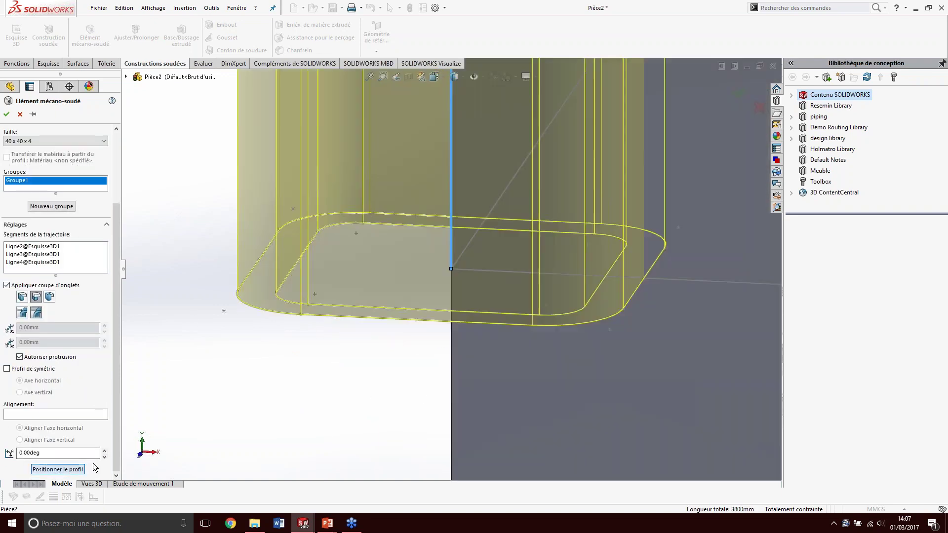
{"action": "left_click", "coordinate": [224, 311]}
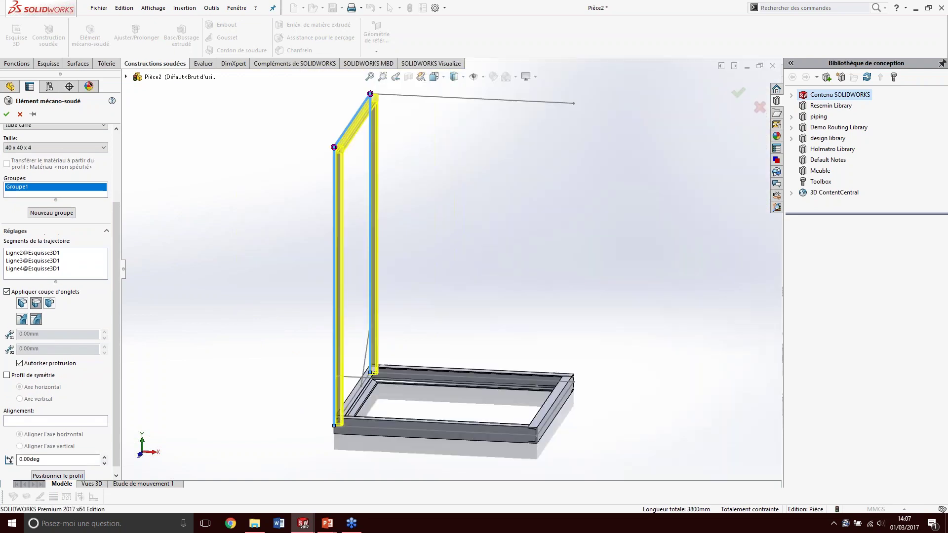
Step: Add a new member group on the top side line, anchoring its profile at the corner point
{"action": "left_click", "coordinate": [65, 207]}
{"action": "left_click", "coordinate": [474, 99]}
{"action": "mouse_move", "coordinate": [474, 99]}
{"action": "middle_mouse_down"}
{"action": "mouse_move", "coordinate": [321, 239]}
{"action": "mouse_move", "coordinate": [345, 247]}
{"action": "middle_mouse_up"}
{"action": "scroll", "coordinate": [117, 428], "scroll_direction": "down", "scroll_amount": 2}
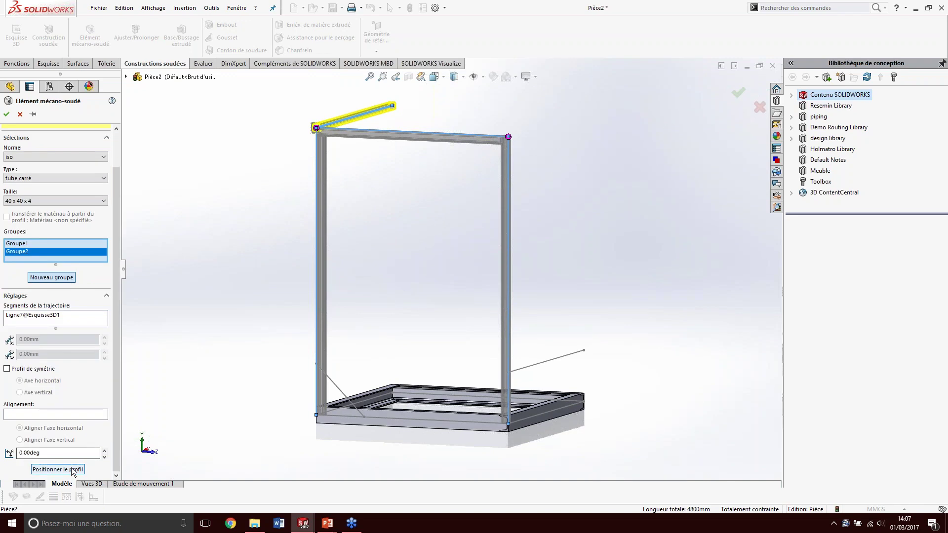
{"action": "left_click", "coordinate": [57, 469]}
{"action": "left_click", "coordinate": [293, 93]}
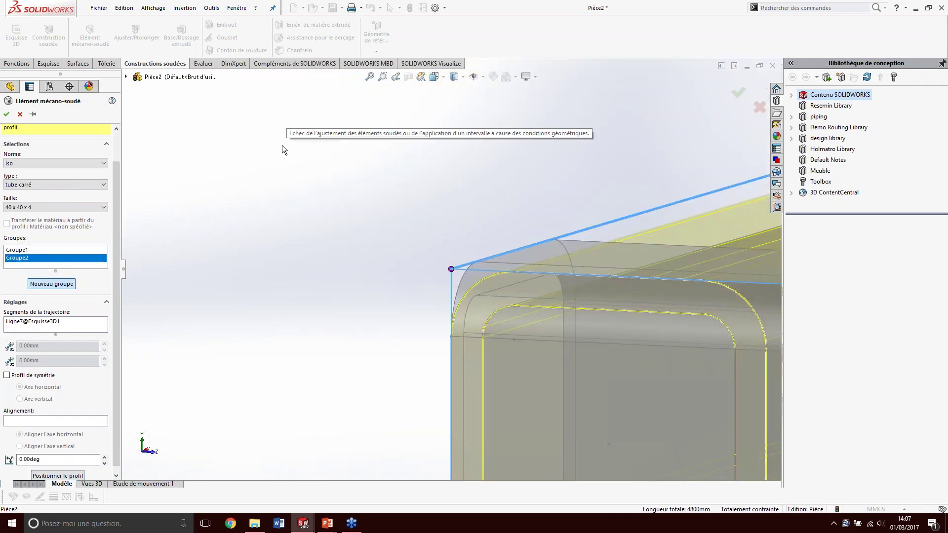
Step: Add the lower side bar to the group, placing its profile on the path's corner point
{"action": "scroll", "coordinate": [286, 192], "scroll_direction": "up", "scroll_amount": 5}
{"action": "mouse_move", "coordinate": [290, 206]}
{"action": "middle_mouse_down"}
{"action": "mouse_move", "coordinate": [321, 311]}
{"action": "mouse_move", "coordinate": [504, 424]}
{"action": "middle_mouse_up"}
{"action": "scroll", "coordinate": [587, 323], "scroll_direction": "down", "scroll_amount": 5}
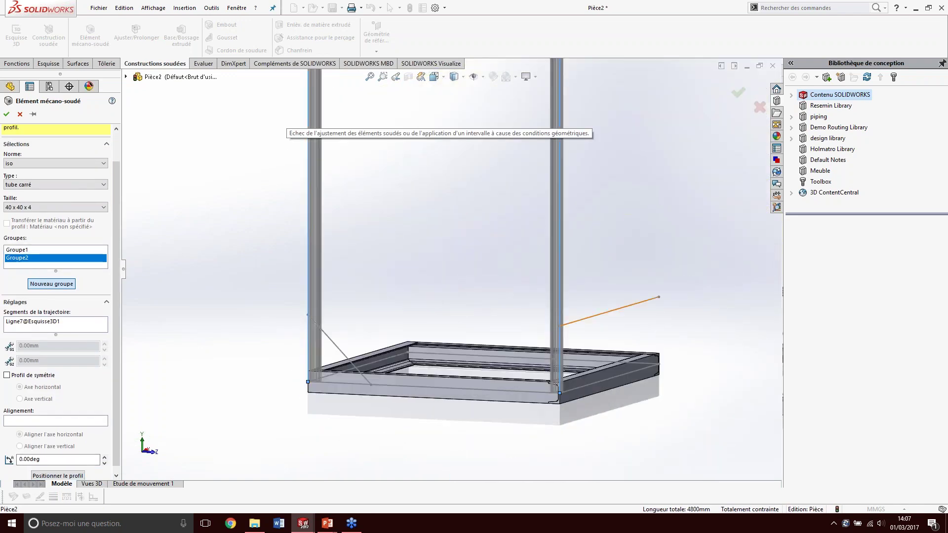
{"action": "left_click", "coordinate": [590, 317]}
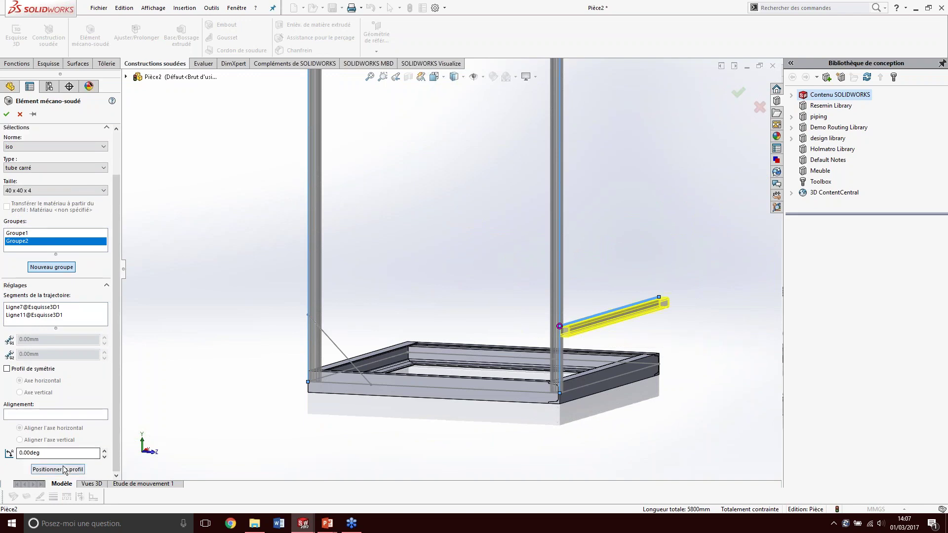
{"action": "left_click", "coordinate": [64, 470]}
{"action": "left_click", "coordinate": [609, 377]}
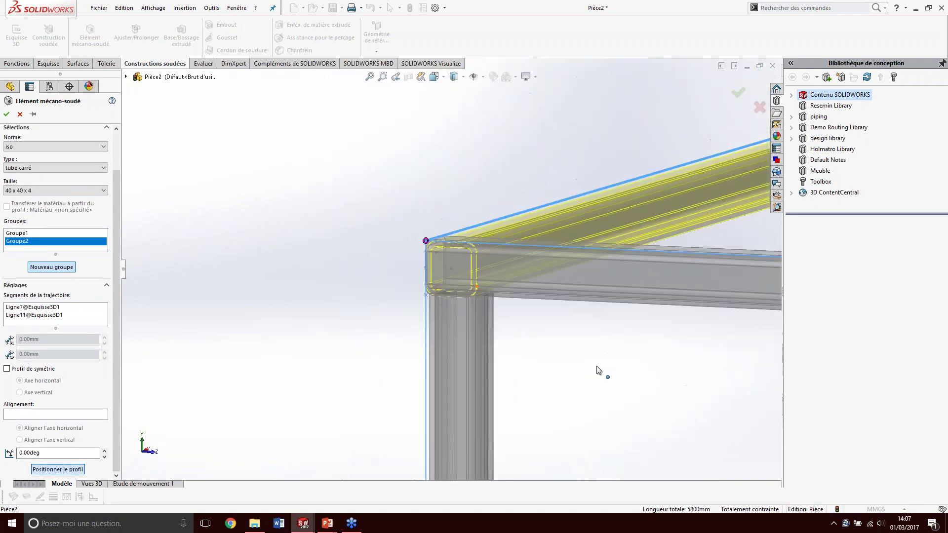
{"action": "scroll", "coordinate": [562, 385], "scroll_direction": "up", "scroll_amount": 5}
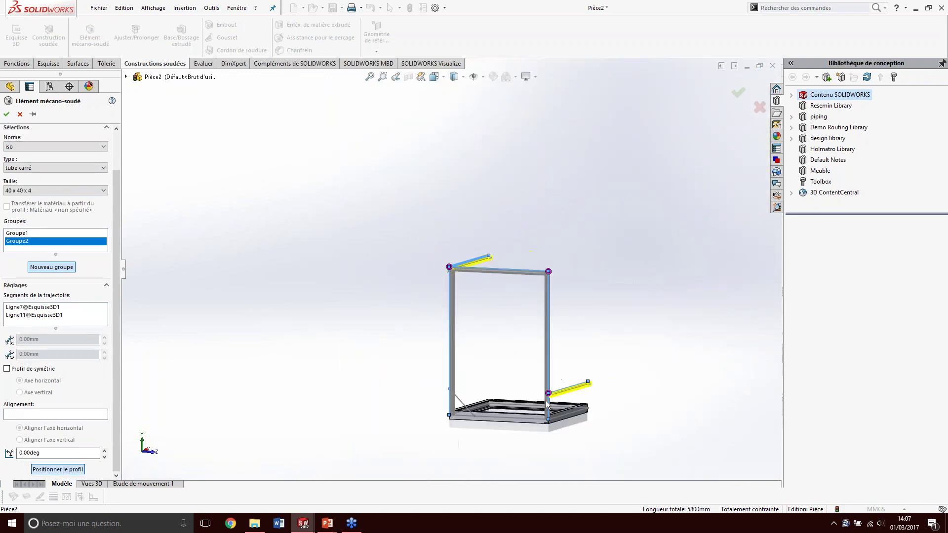
{"action": "scroll", "coordinate": [543, 389], "scroll_direction": "down", "scroll_amount": 3}
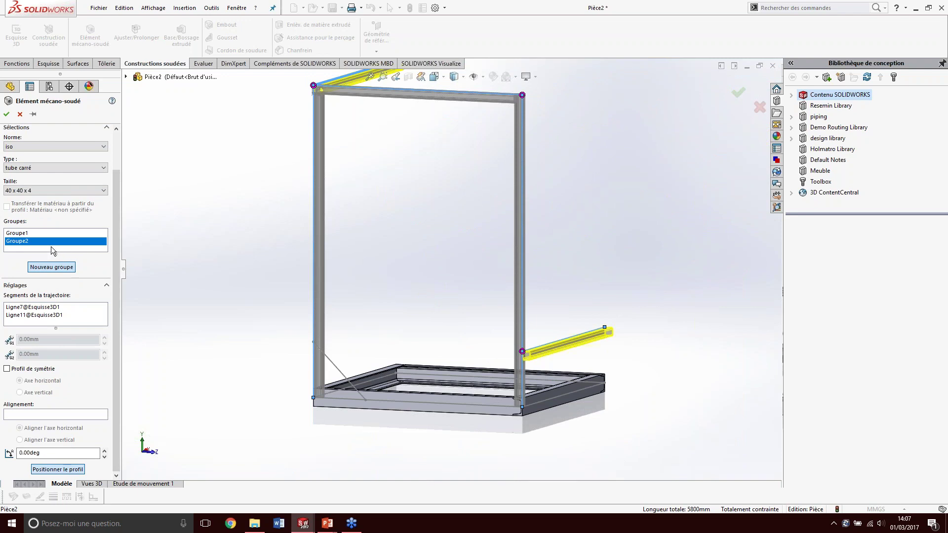
Step: Put the right side bar in a third group with its profile anchored at a sketch point
{"action": "left_click", "coordinate": [61, 242]}
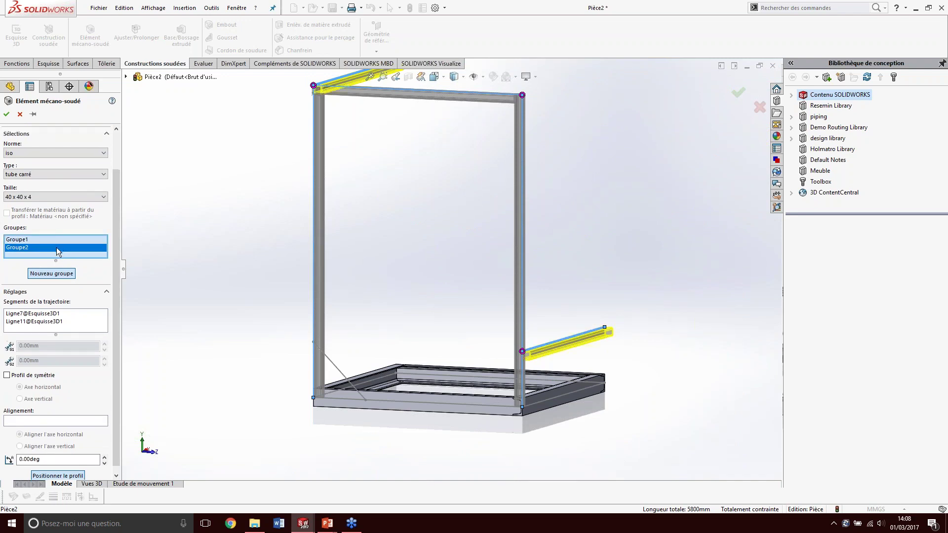
{"action": "left_click", "coordinate": [563, 343]}
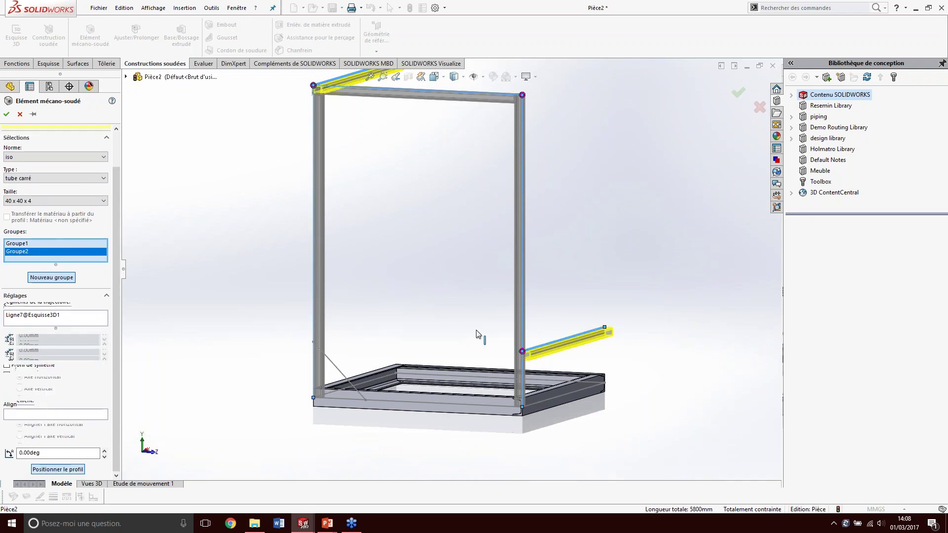
{"action": "left_click", "coordinate": [64, 275]}
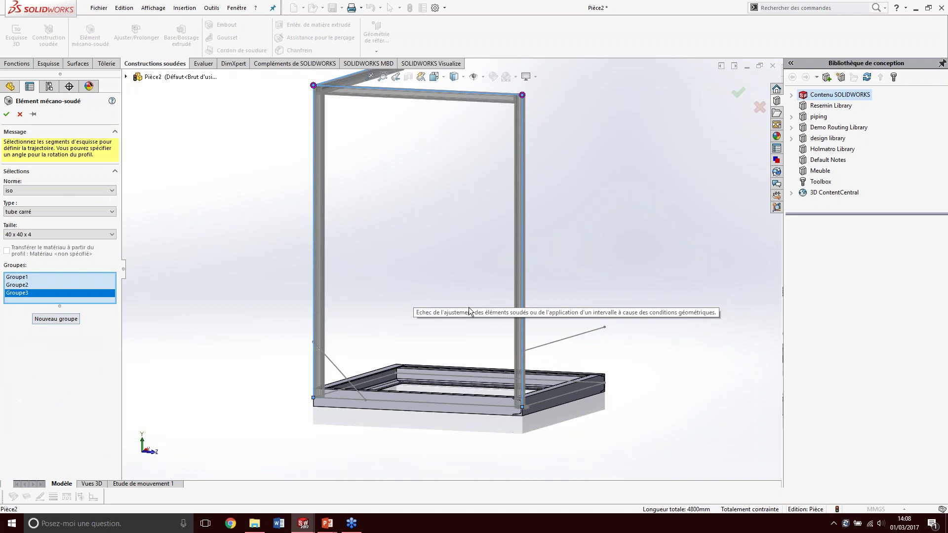
{"action": "left_click", "coordinate": [546, 343]}
{"action": "scroll", "coordinate": [81, 390], "scroll_direction": "down", "scroll_amount": 3}
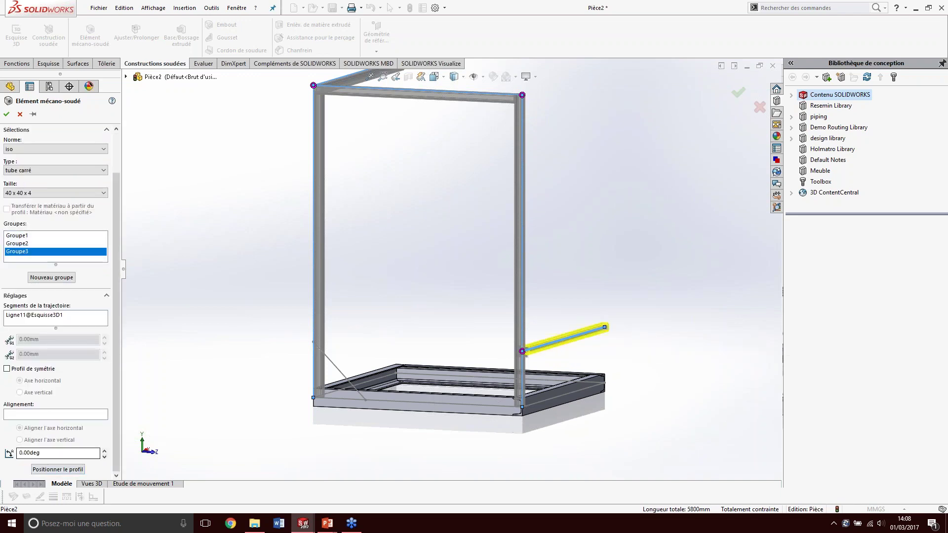
{"action": "left_click", "coordinate": [57, 468]}
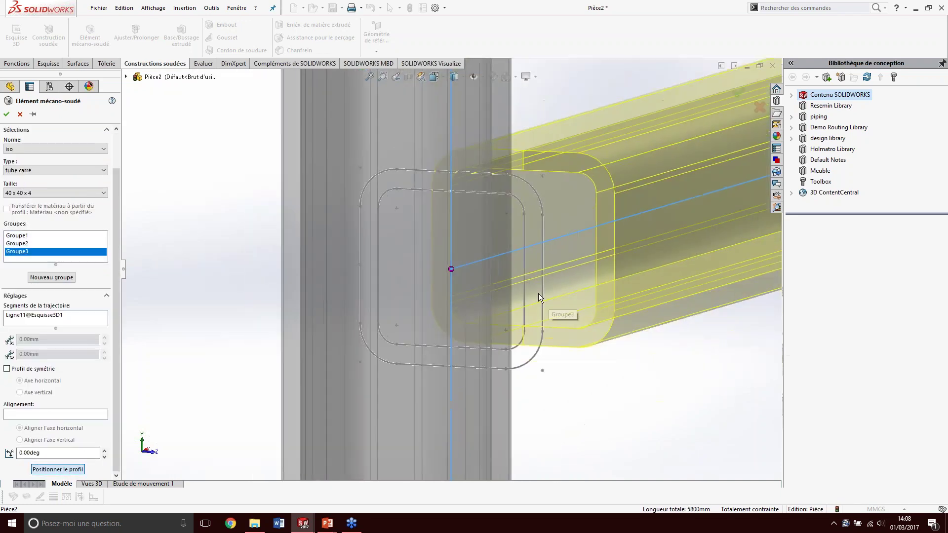
{"action": "left_click", "coordinate": [543, 275]}
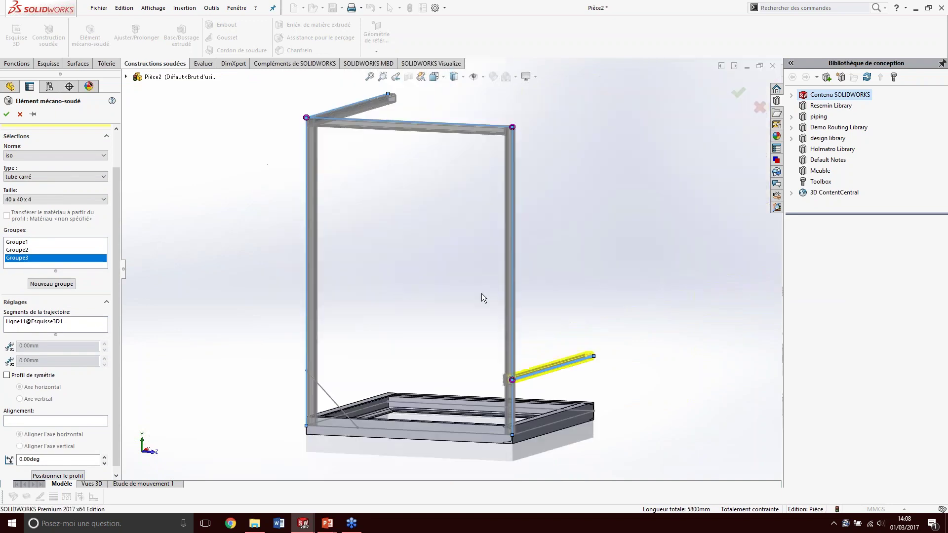
Step: Add the diagonal brace as its own group, locate its profile, and confirm the member
{"action": "left_click", "coordinate": [54, 283]}
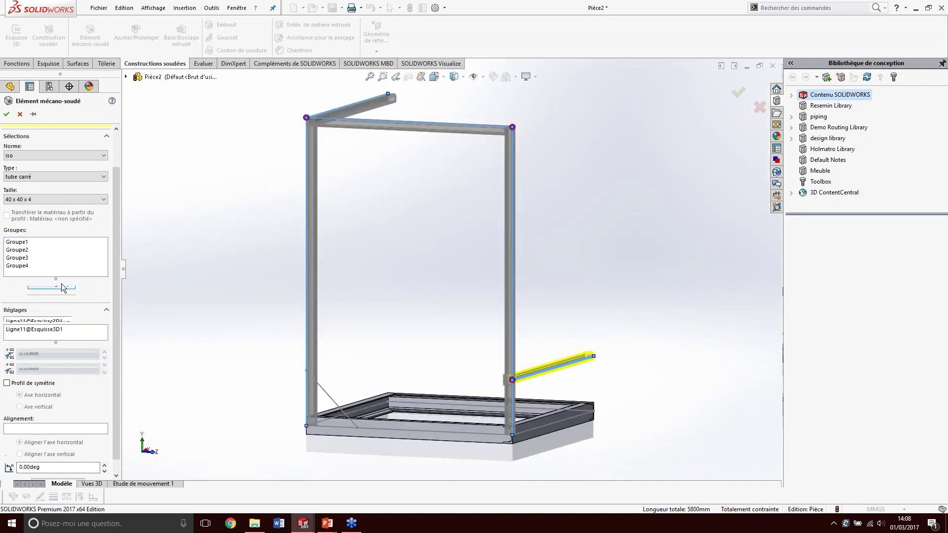
{"action": "left_click", "coordinate": [329, 400]}
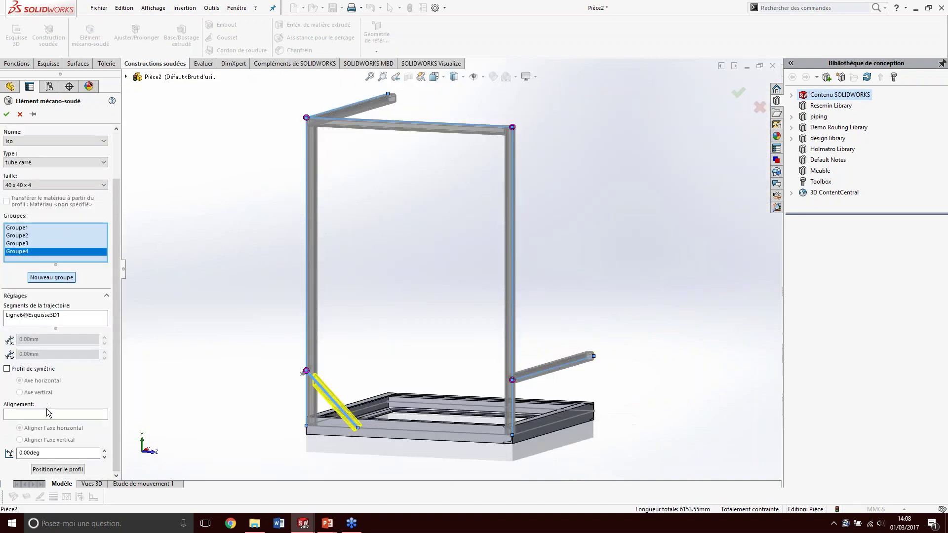
{"action": "middle_click_drag", "start_coordinate": [245, 416], "coordinate": [173, 415]}
{"action": "scroll", "coordinate": [316, 390], "scroll_direction": "down", "scroll_amount": 2}
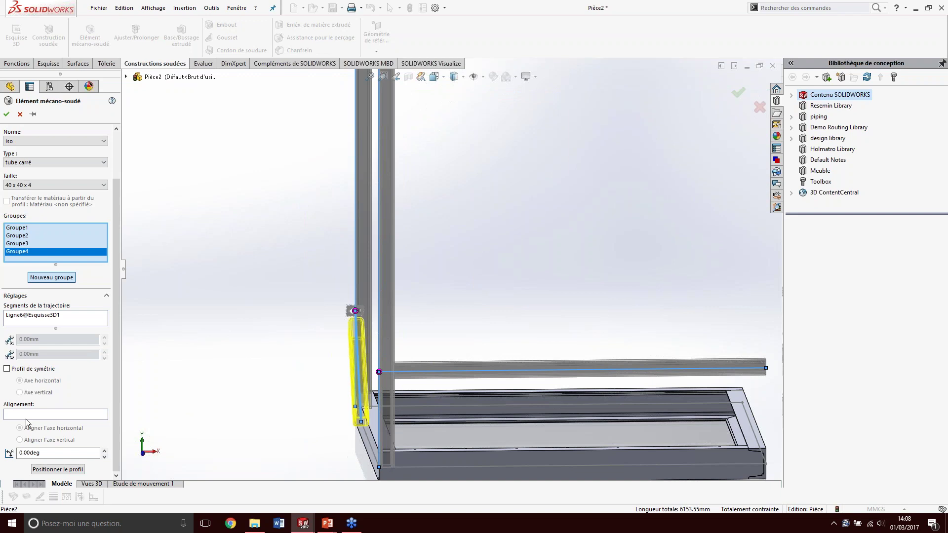
{"action": "left_click", "coordinate": [56, 469]}
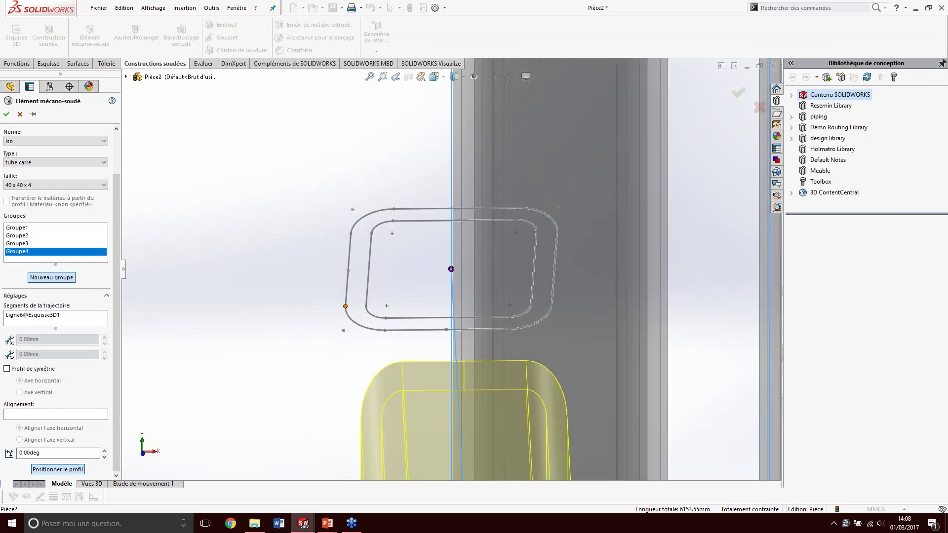
{"action": "left_click", "coordinate": [349, 270]}
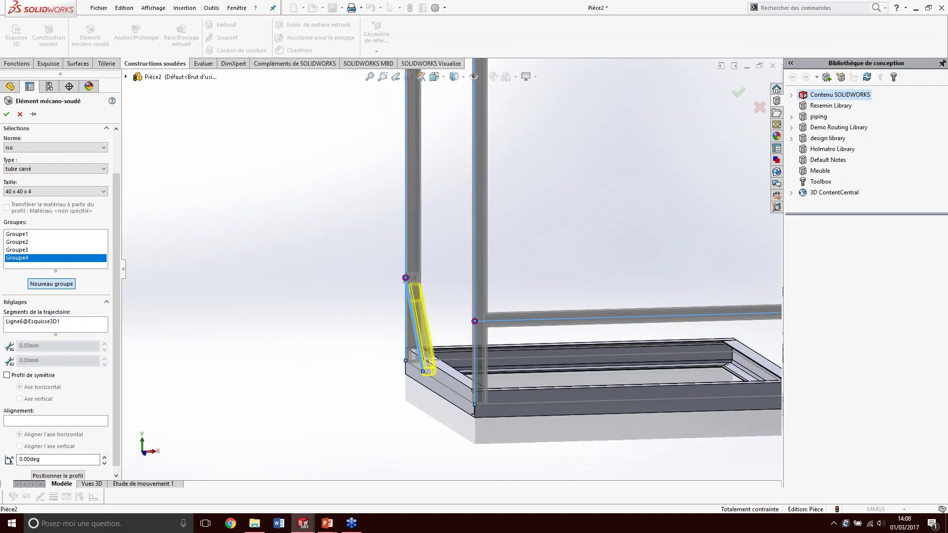
{"action": "middle_click_drag", "start_coordinate": [516, 232], "coordinate": [490, 226]}
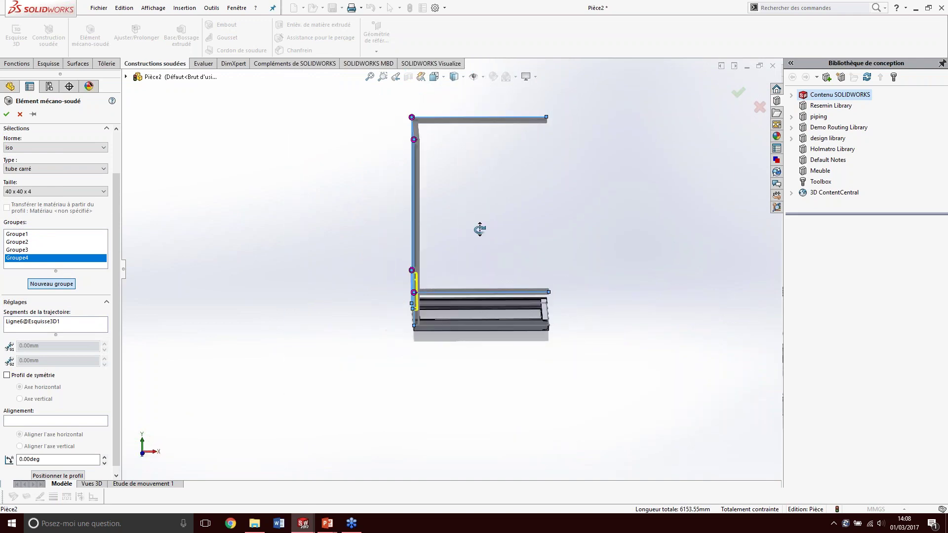
{"action": "left_click", "coordinate": [738, 93]}
Step: Zoom out and rotate the view around the frame's top corner
{"action": "scroll", "coordinate": [437, 161], "scroll_direction": "down", "scroll_amount": 2}
{"action": "scroll", "coordinate": [436, 161], "scroll_direction": "down", "scroll_amount": 4}
{"action": "scroll", "coordinate": [436, 161], "scroll_direction": "down", "scroll_amount": 2}
{"action": "scroll", "coordinate": [436, 161], "scroll_direction": "down", "scroll_amount": 2}
{"action": "scroll", "coordinate": [445, 173], "scroll_direction": "down", "scroll_amount": 2}
{"action": "scroll", "coordinate": [447, 178], "scroll_direction": "down", "scroll_amount": 2}
{"action": "middle_click_drag", "start_coordinate": [461, 201], "coordinate": [464, 206]}
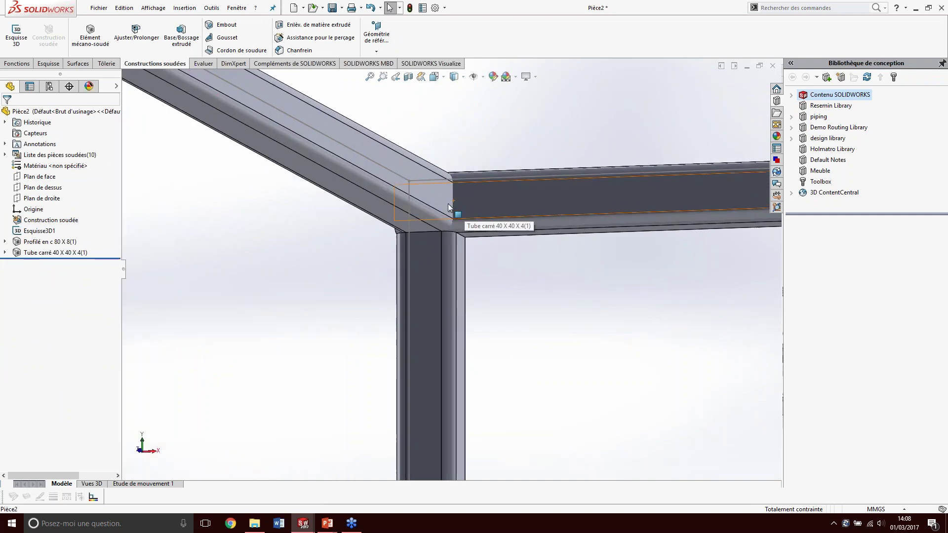
Step: Start a gusset on the upper beam face and the upright face
{"action": "left_click", "coordinate": [217, 40]}
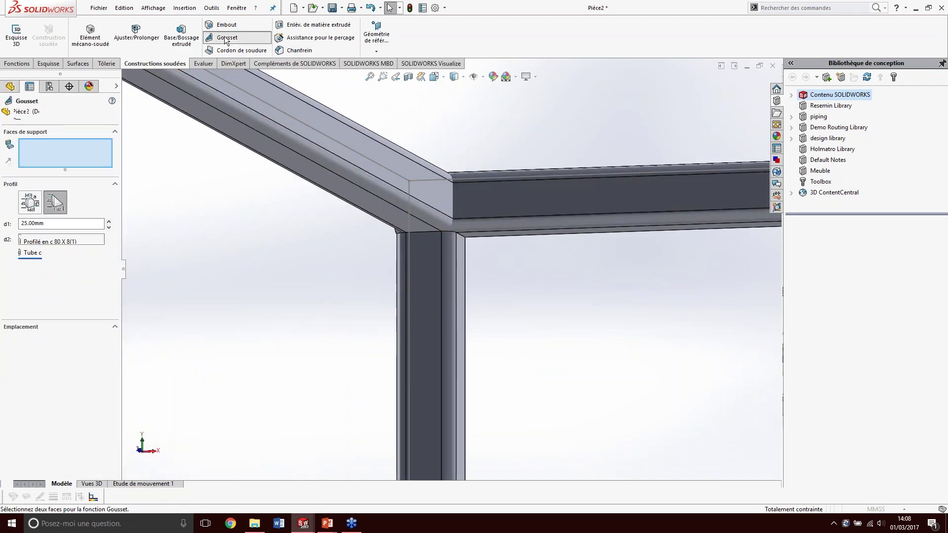
{"action": "left_click", "coordinate": [389, 213]}
{"action": "left_click", "coordinate": [425, 292]}
{"action": "middle_click_drag", "start_coordinate": [422, 272], "coordinate": [317, 260]}
Step: Give the gusset 250 mm sides and a chamfered profile, then confirm it
{"action": "left_click", "coordinate": [67, 224]}
{"action": "type", "text": "250"}
{"action": "key", "text": "Tab"}
{"action": "type", "text": "250"}
{"action": "key", "text": "Tab"}
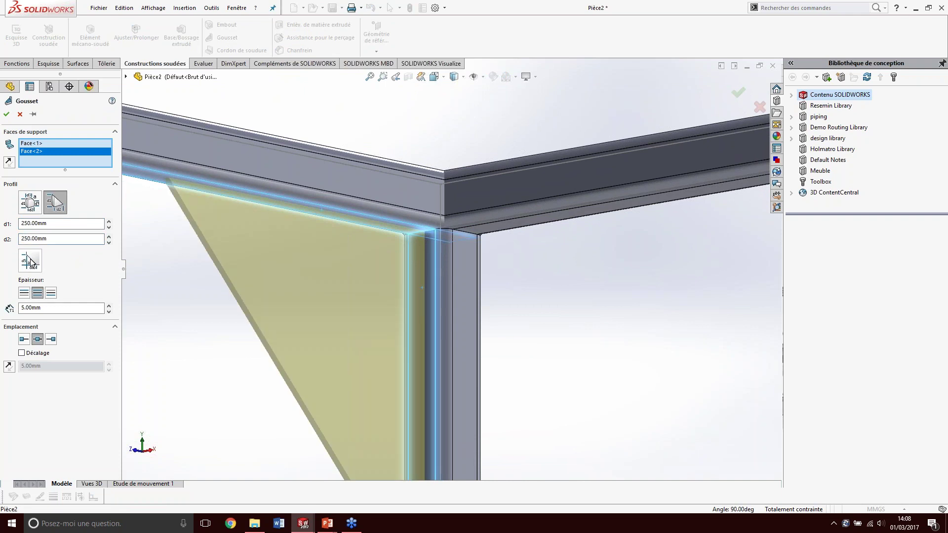
{"action": "left_click", "coordinate": [30, 261]}
{"action": "scroll", "coordinate": [451, 235], "scroll_direction": "down", "scroll_amount": 2}
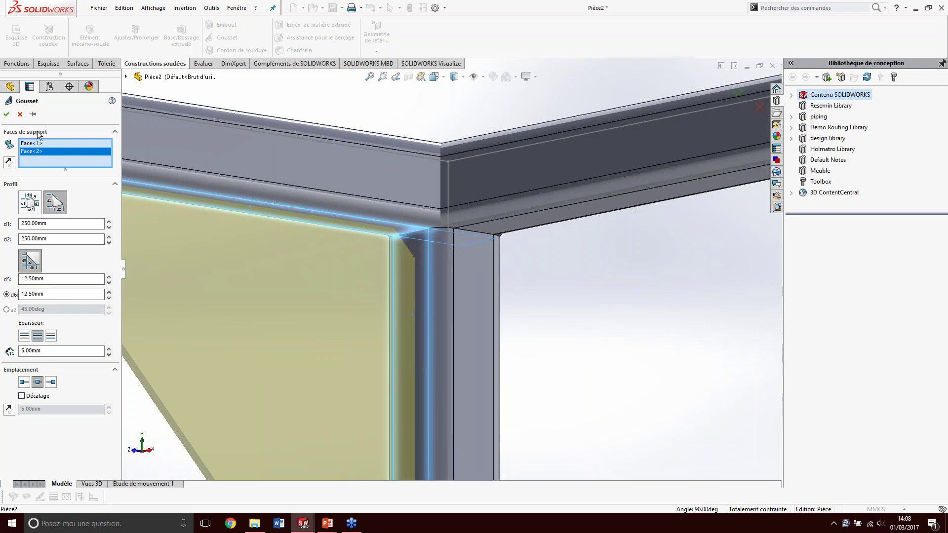
{"action": "left_click", "coordinate": [6, 114]}
{"action": "scroll", "coordinate": [403, 219], "scroll_direction": "up", "scroll_amount": 3}
{"action": "scroll", "coordinate": [439, 238], "scroll_direction": "up", "scroll_amount": 3}
{"action": "scroll", "coordinate": [443, 238], "scroll_direction": "up", "scroll_amount": 2}
{"action": "middle_click_drag", "start_coordinate": [444, 254], "coordinate": [391, 377]}
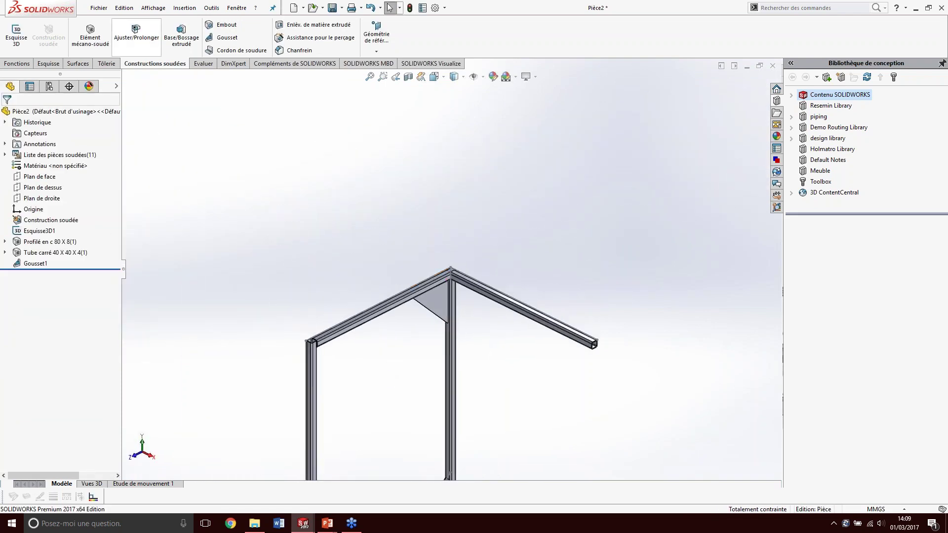
Step: Trim the right top beam against the left top beam and the vertical column
{"action": "left_click", "coordinate": [147, 51]}
{"action": "scroll", "coordinate": [456, 344], "scroll_direction": "down", "scroll_amount": 1}
{"action": "scroll", "coordinate": [456, 344], "scroll_direction": "down", "scroll_amount": 3}
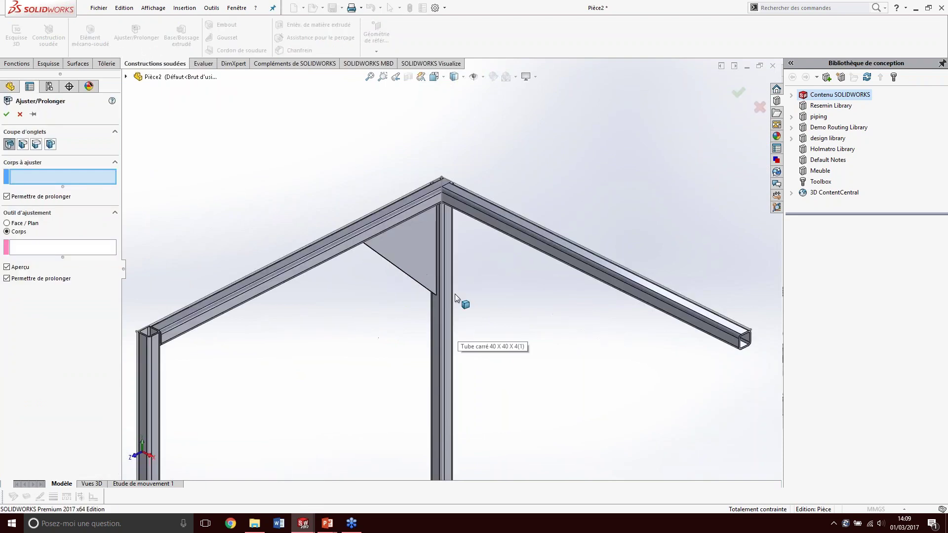
{"action": "left_click", "coordinate": [612, 271]}
{"action": "left_click", "coordinate": [68, 246]}
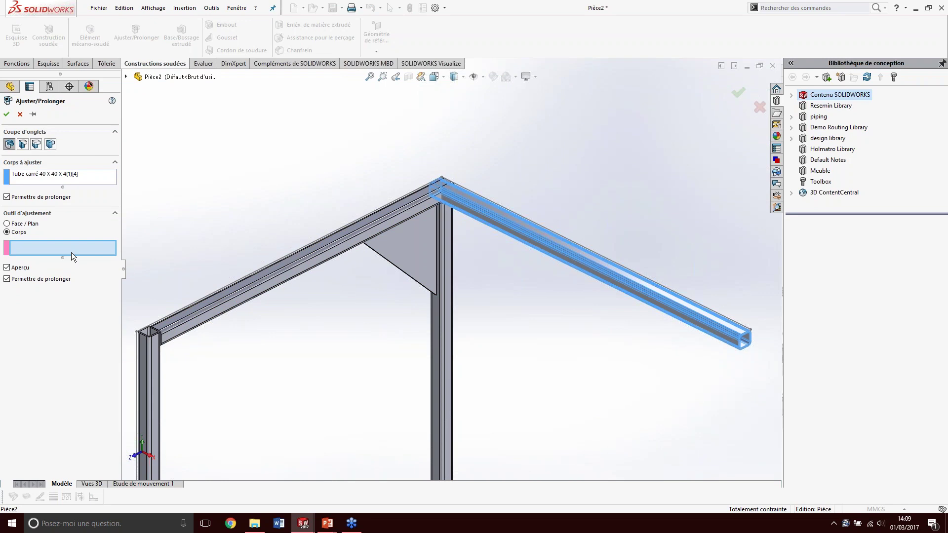
{"action": "left_click", "coordinate": [256, 279]}
{"action": "left_click", "coordinate": [450, 242]}
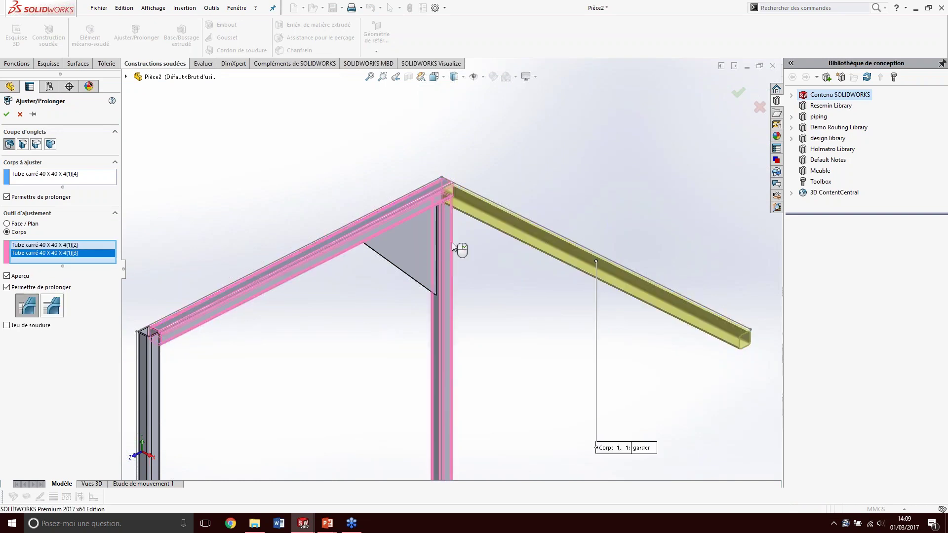
{"action": "right_click", "coordinate": [459, 262]}
{"action": "scroll", "coordinate": [464, 306], "scroll_direction": "up", "scroll_amount": 5}
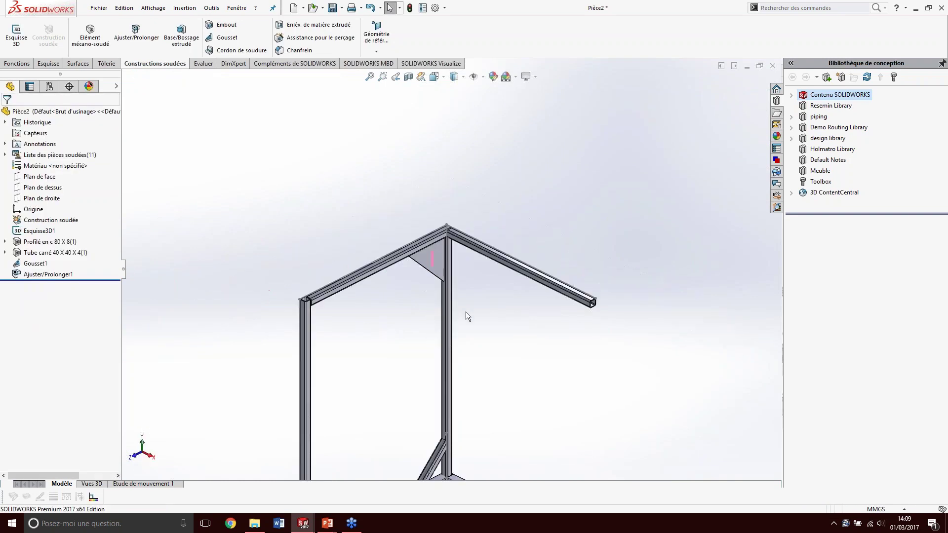
{"action": "scroll", "coordinate": [395, 336], "scroll_direction": "down", "scroll_amount": 2}
{"action": "scroll", "coordinate": [406, 334], "scroll_direction": "down", "scroll_amount": 1}
{"action": "scroll", "coordinate": [413, 322], "scroll_direction": "down", "scroll_amount": 2}
{"action": "scroll", "coordinate": [480, 291], "scroll_direction": "down", "scroll_amount": 2}
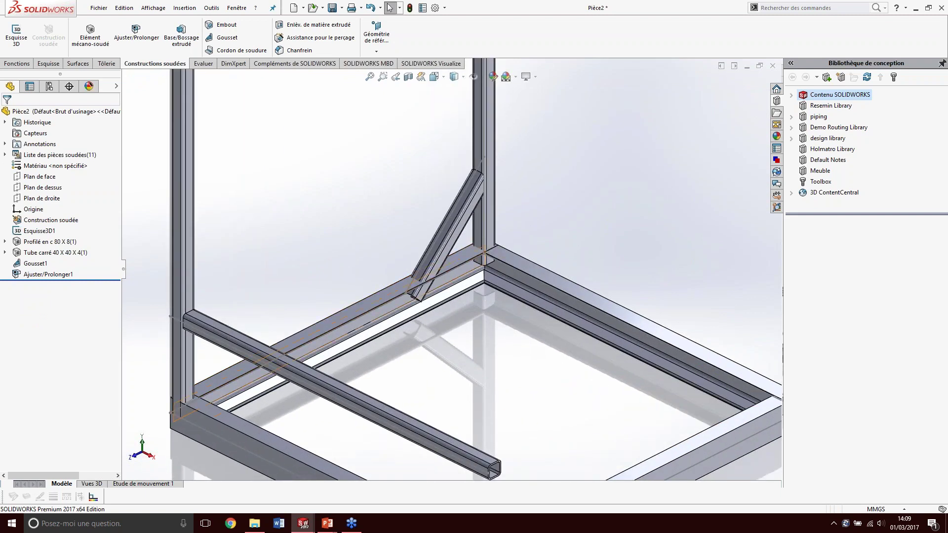
Step: Trim both uprights and the diagonal brace against the three C-channel base members, discarding the offcuts
{"action": "left_click", "coordinate": [136, 31]}
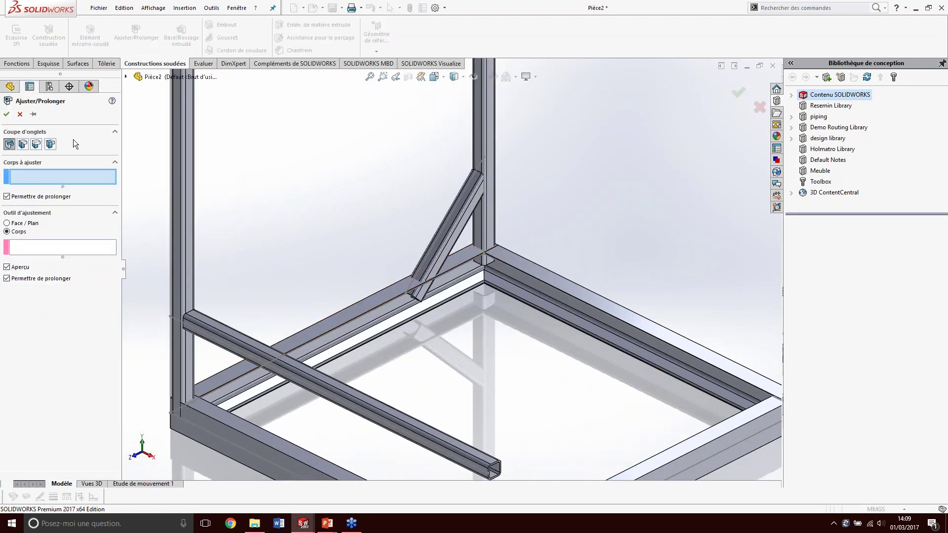
{"action": "left_click", "coordinate": [486, 161]}
{"action": "left_click", "coordinate": [481, 177]}
{"action": "left_click", "coordinate": [187, 215]}
{"action": "left_click", "coordinate": [24, 265]}
{"action": "left_click", "coordinate": [383, 305]}
{"action": "left_click", "coordinate": [541, 285]}
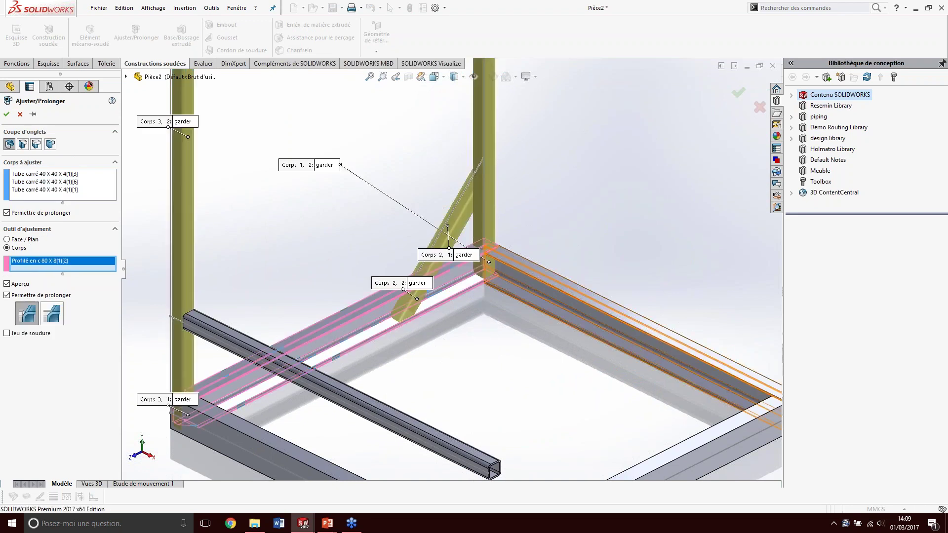
{"action": "left_click", "coordinate": [281, 416]}
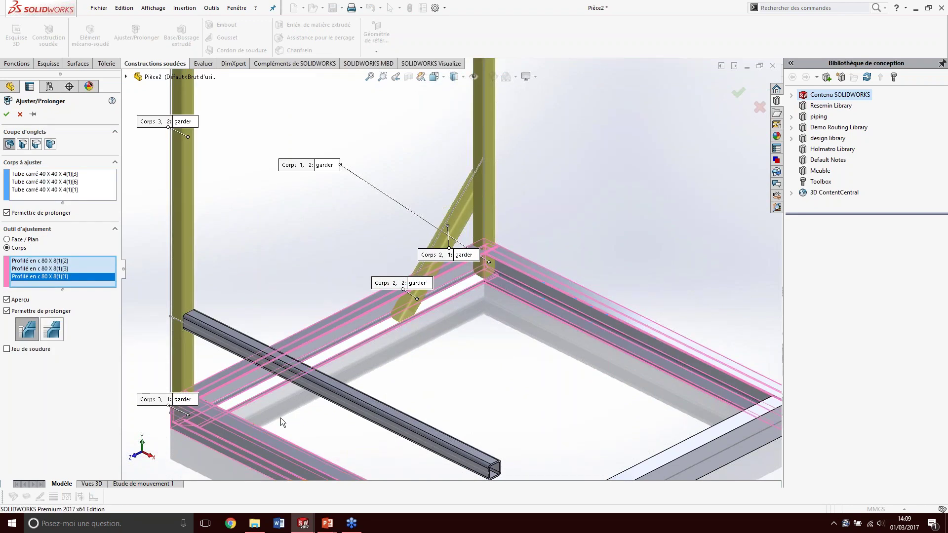
{"action": "key", "text": "f"}
{"action": "left_click", "coordinate": [469, 266]}
{"action": "left_click", "coordinate": [328, 380]}
{"action": "left_click", "coordinate": [205, 228]}
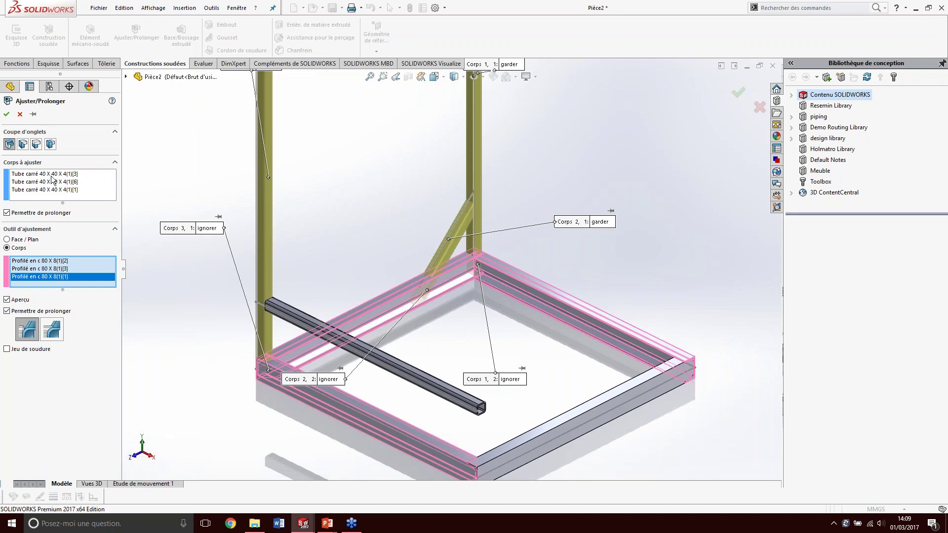
{"action": "left_click", "coordinate": [7, 115]}
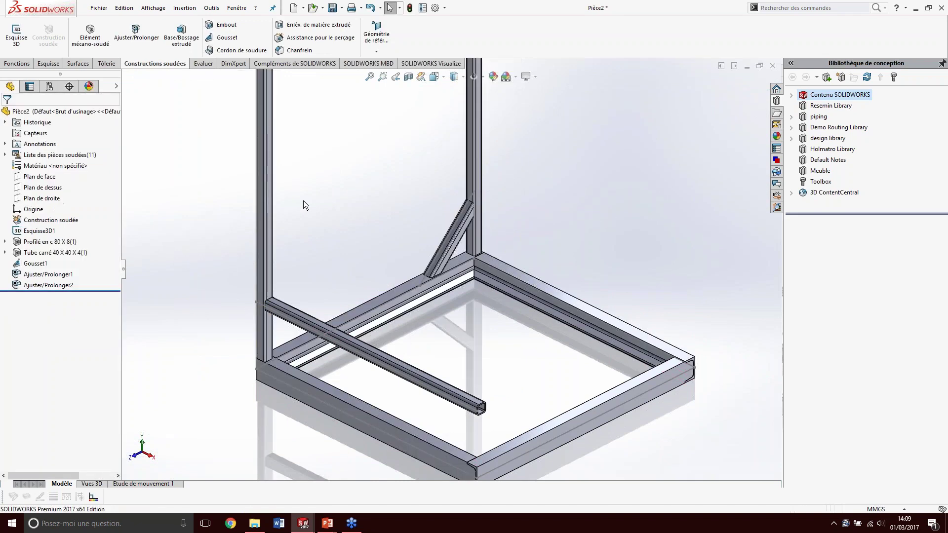
Step: Start an end cap on the upright's open end, set inward with a 3.00 mm offset
{"action": "scroll", "coordinate": [303, 200], "scroll_direction": "up", "scroll_amount": 3}
{"action": "scroll", "coordinate": [421, 131], "scroll_direction": "down", "scroll_amount": 2}
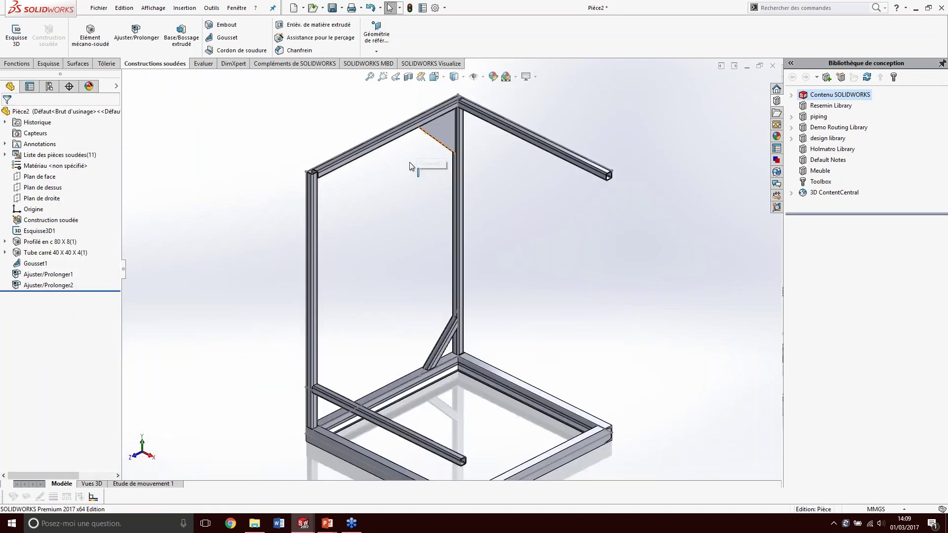
{"action": "middle_click_drag", "start_coordinate": [406, 162], "coordinate": [333, 150]}
{"action": "scroll", "coordinate": [360, 162], "scroll_direction": "down", "scroll_amount": 2}
{"action": "scroll", "coordinate": [327, 124], "scroll_direction": "down", "scroll_amount": 1}
{"action": "left_click", "coordinate": [235, 27]}
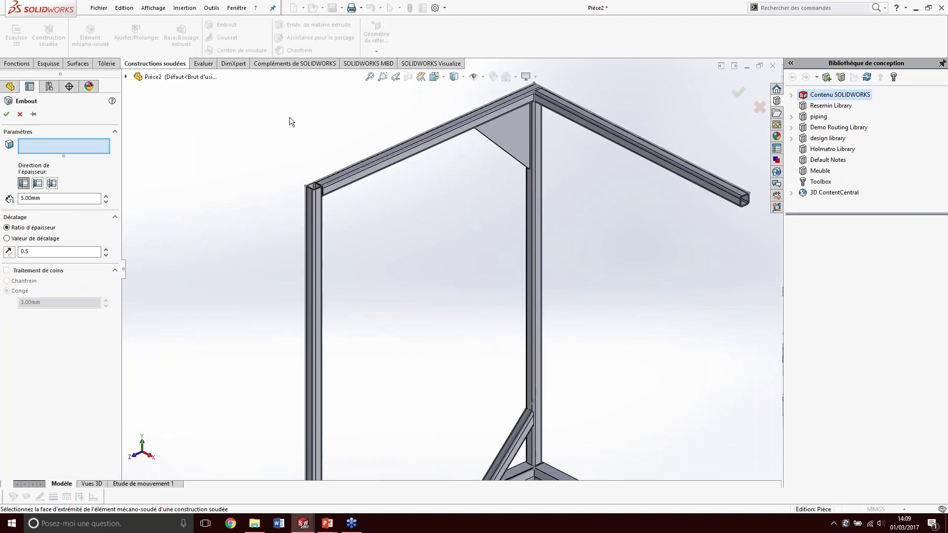
{"action": "scroll", "coordinate": [345, 195], "scroll_direction": "down", "scroll_amount": 2}
{"action": "scroll", "coordinate": [354, 194], "scroll_direction": "down", "scroll_amount": 2}
{"action": "scroll", "coordinate": [360, 207], "scroll_direction": "down", "scroll_amount": 3}
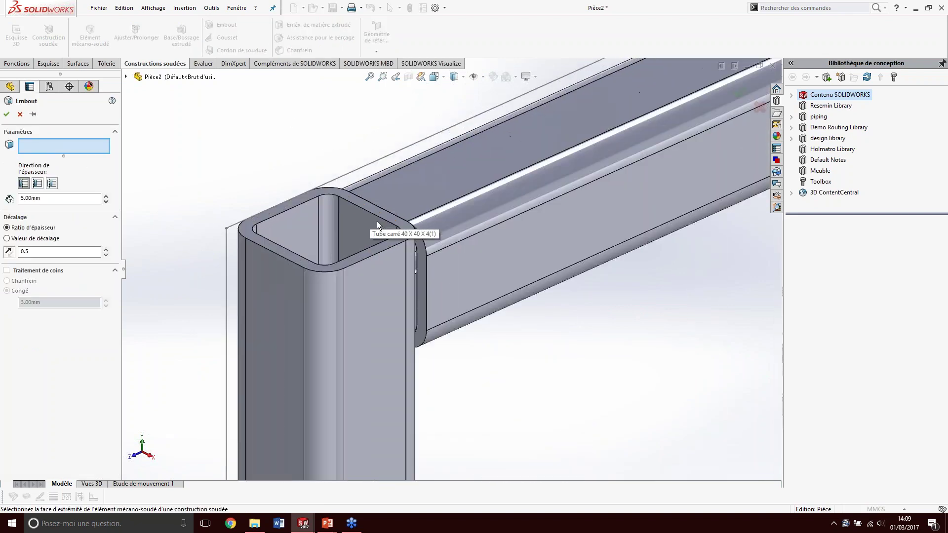
{"action": "left_click", "coordinate": [395, 220]}
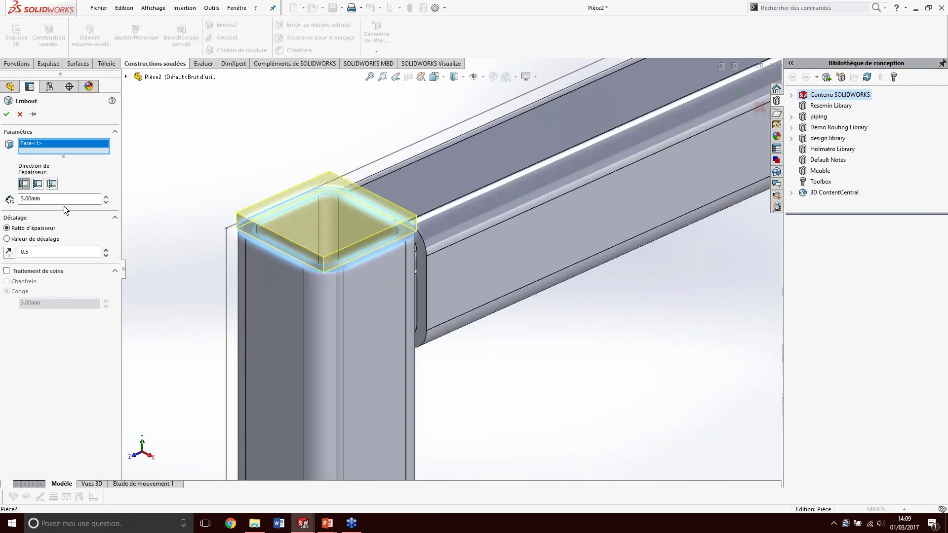
{"action": "left_click", "coordinate": [37, 184]}
{"action": "left_click", "coordinate": [8, 239]}
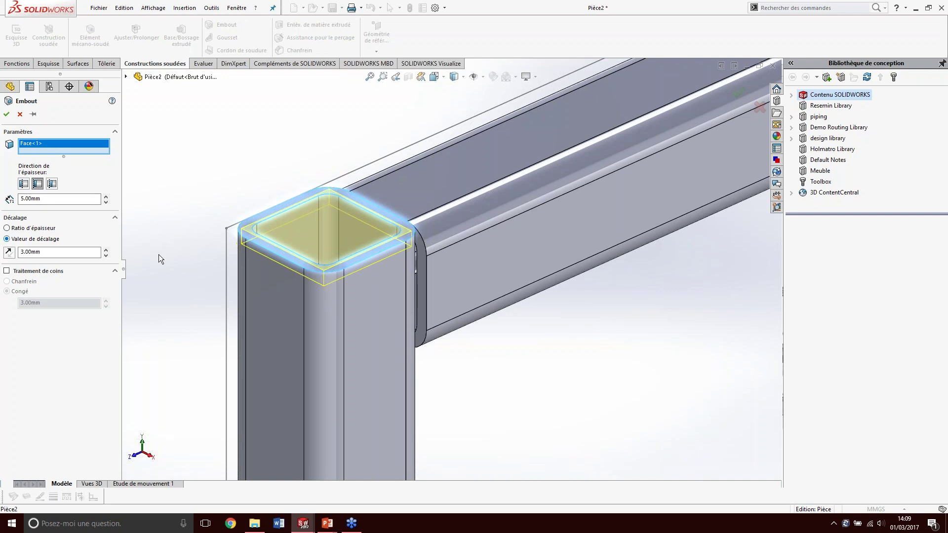
Step: Turn on corner treatment, add the second tube end, and confirm the end cap
{"action": "scroll", "coordinate": [453, 270], "scroll_direction": "up", "scroll_amount": 3}
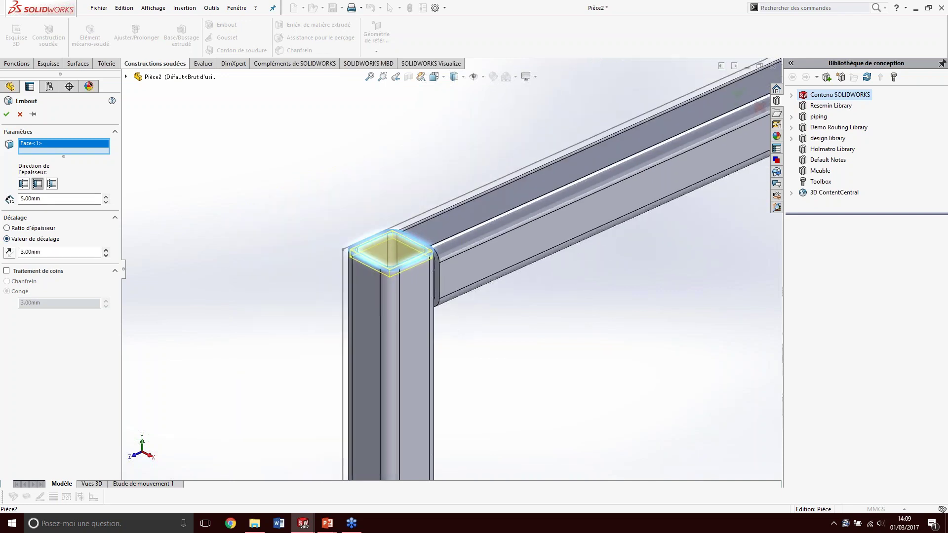
{"action": "left_click", "coordinate": [7, 270]}
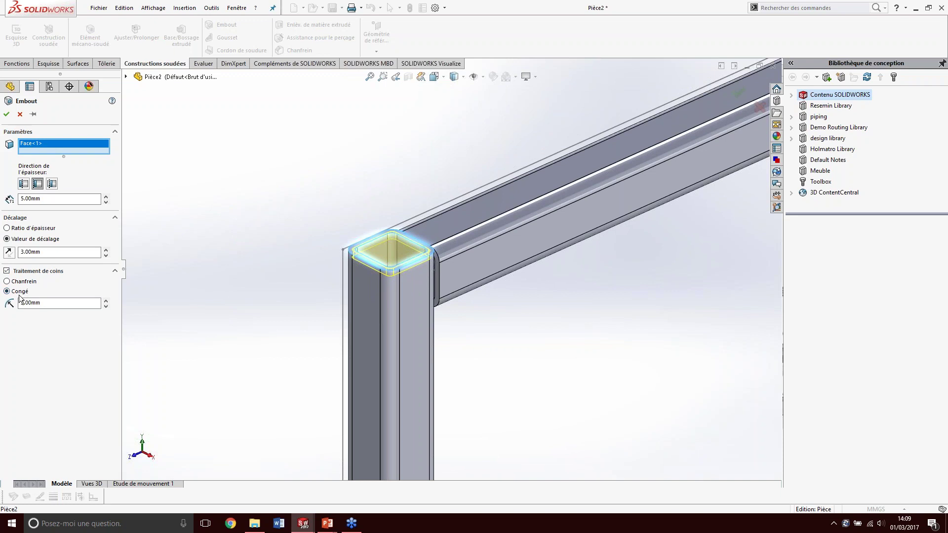
{"action": "scroll", "coordinate": [310, 311], "scroll_direction": "up", "scroll_amount": 2}
{"action": "scroll", "coordinate": [381, 310], "scroll_direction": "up", "scroll_amount": 2}
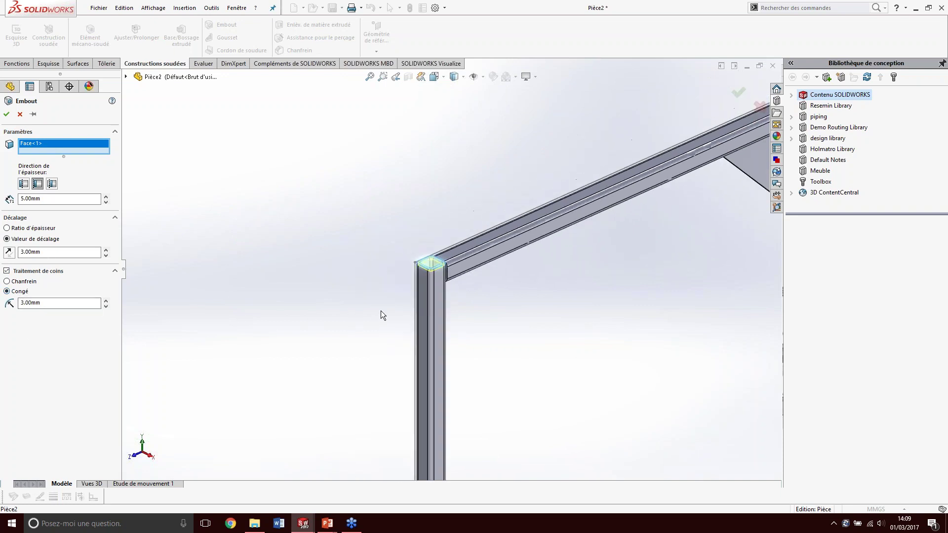
{"action": "scroll", "coordinate": [425, 309], "scroll_direction": "up", "scroll_amount": 2}
{"action": "scroll", "coordinate": [425, 309], "scroll_direction": "up", "scroll_amount": 2}
{"action": "scroll", "coordinate": [465, 309], "scroll_direction": "down", "scroll_amount": 2}
{"action": "scroll", "coordinate": [601, 220], "scroll_direction": "down", "scroll_amount": 2}
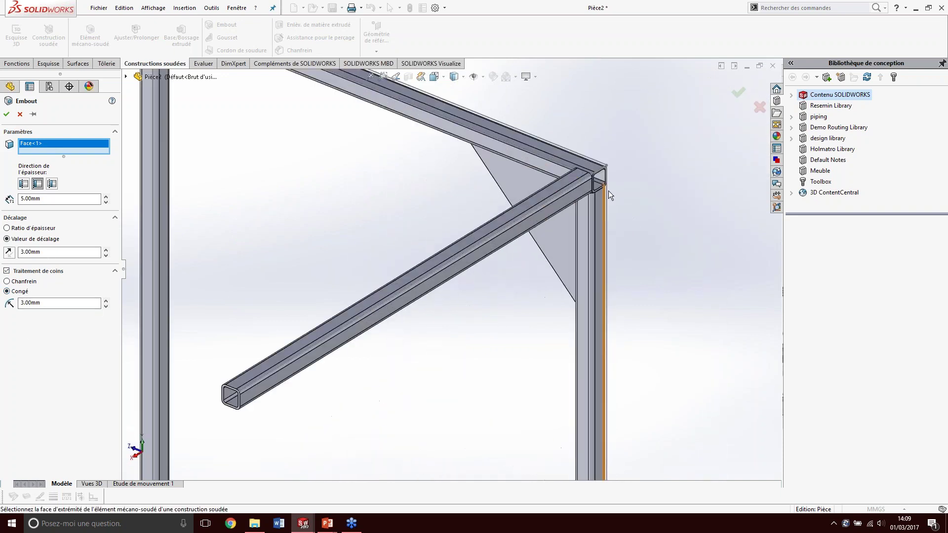
{"action": "scroll", "coordinate": [608, 173], "scroll_direction": "down", "scroll_amount": 3}
{"action": "scroll", "coordinate": [517, 212], "scroll_direction": "down", "scroll_amount": 2}
{"action": "scroll", "coordinate": [517, 214], "scroll_direction": "down", "scroll_amount": 2}
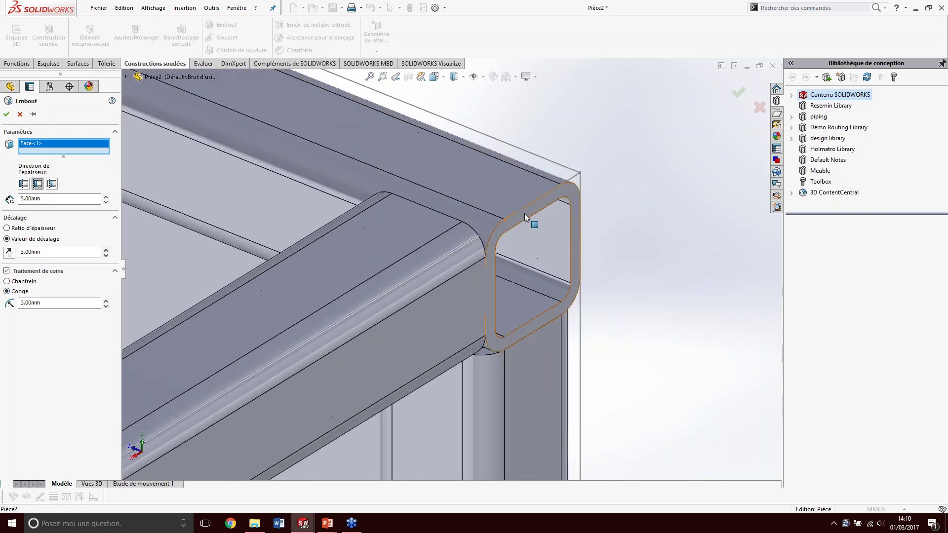
{"action": "left_click", "coordinate": [524, 216]}
{"action": "key", "text": "Return"}
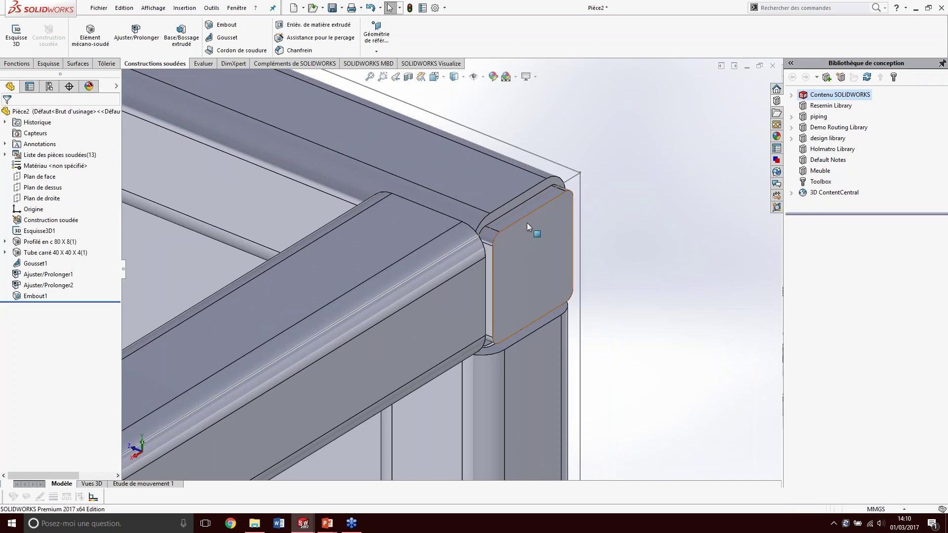
Step: Zoom and orbit to view the whole frame with its end caps
{"action": "scroll", "coordinate": [501, 259], "scroll_direction": "up", "scroll_amount": 3}
{"action": "scroll", "coordinate": [477, 297], "scroll_direction": "up", "scroll_amount": 3}
{"action": "scroll", "coordinate": [477, 297], "scroll_direction": "up", "scroll_amount": 3}
{"action": "middle_click_drag", "start_coordinate": [382, 364], "coordinate": [457, 357]}
{"action": "scroll", "coordinate": [348, 429], "scroll_direction": "down", "scroll_amount": 3}
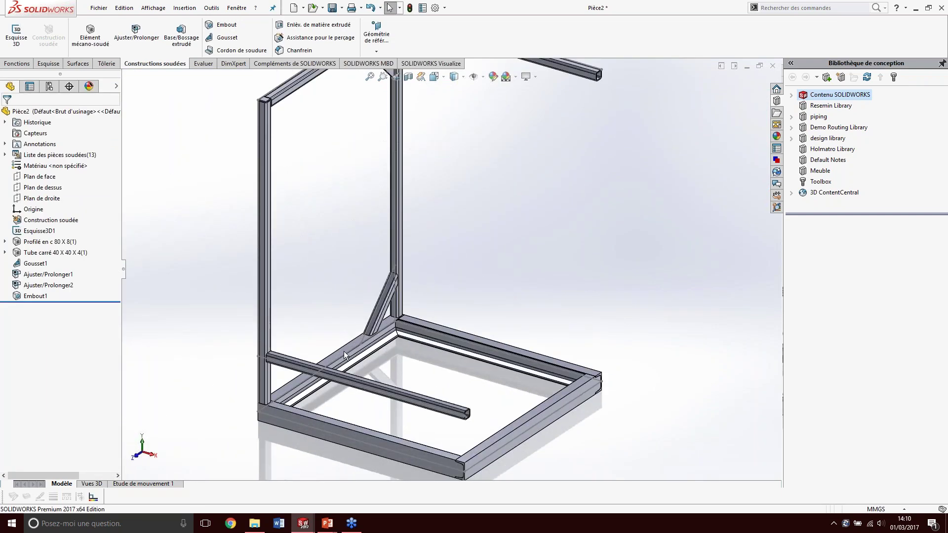
{"action": "scroll", "coordinate": [342, 284], "scroll_direction": "up", "scroll_amount": 1}
{"action": "scroll", "coordinate": [366, 165], "scroll_direction": "up", "scroll_amount": 1}
{"action": "scroll", "coordinate": [422, 157], "scroll_direction": "down", "scroll_amount": 2}
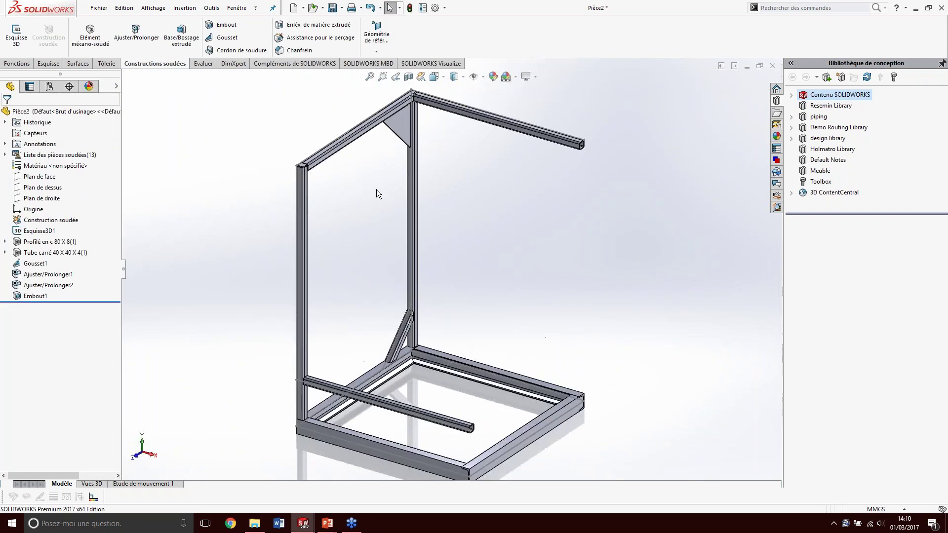
Step: Start a Symétrie mirror feature with Plan de droite as the mirror plane
{"action": "left_click", "coordinate": [17, 63]}
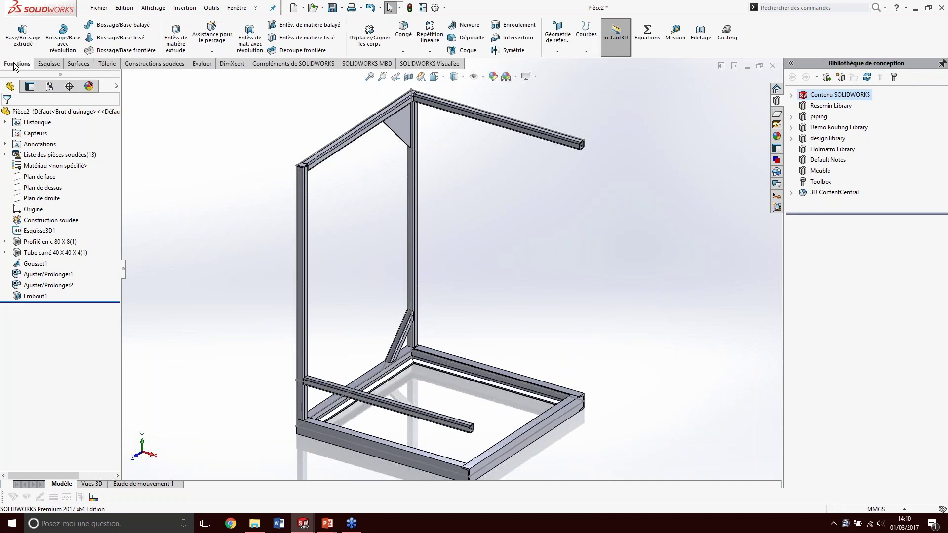
{"action": "left_click", "coordinate": [441, 53]}
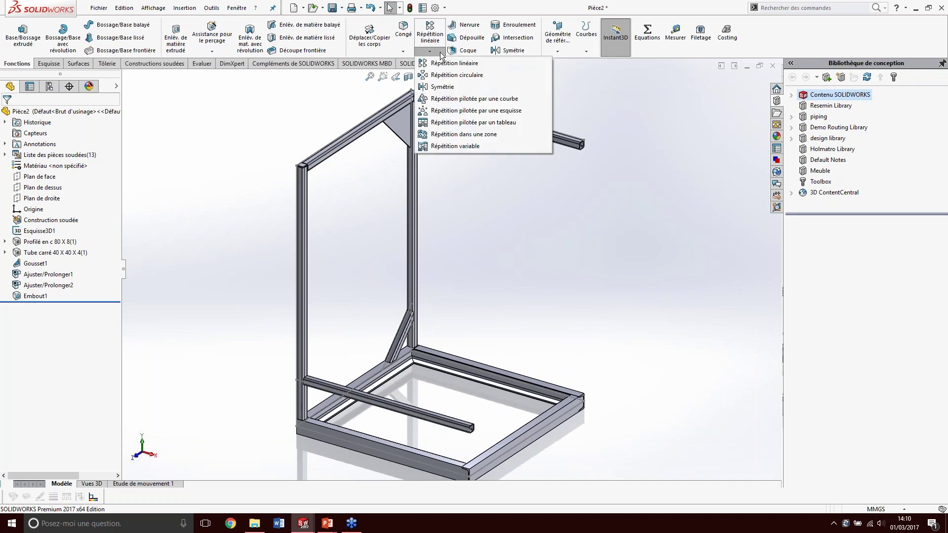
{"action": "left_click", "coordinate": [442, 86]}
{"action": "left_click", "coordinate": [124, 77]}
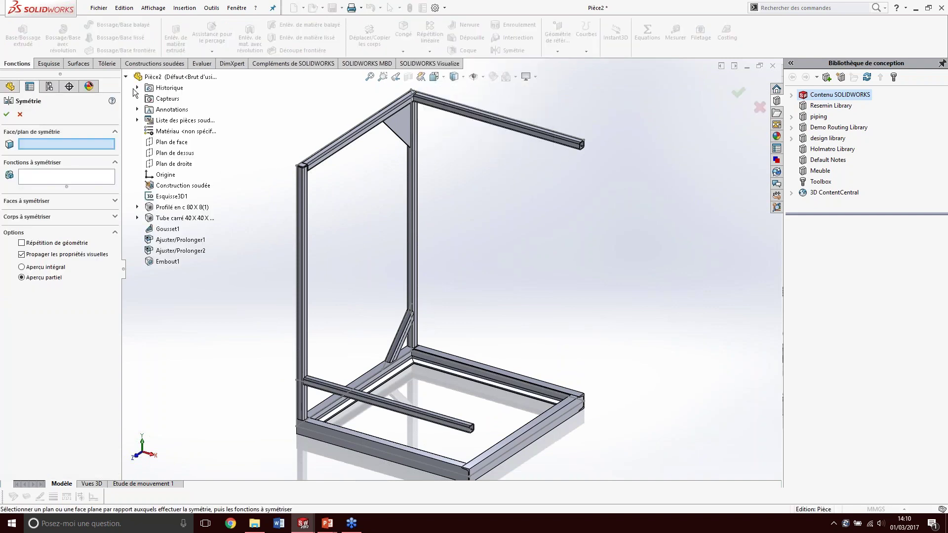
{"action": "left_click", "coordinate": [173, 163]}
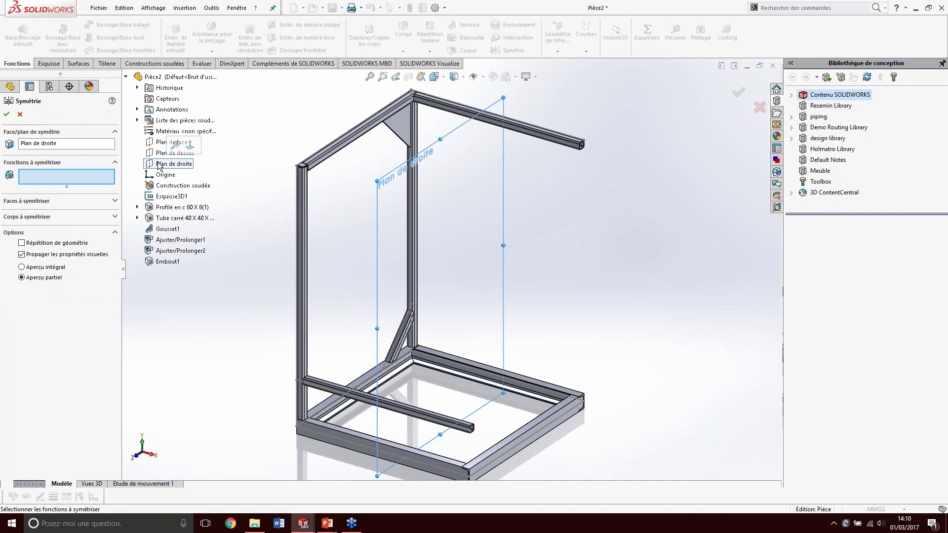
{"action": "left_click", "coordinate": [44, 218]}
{"action": "left_click", "coordinate": [183, 217]}
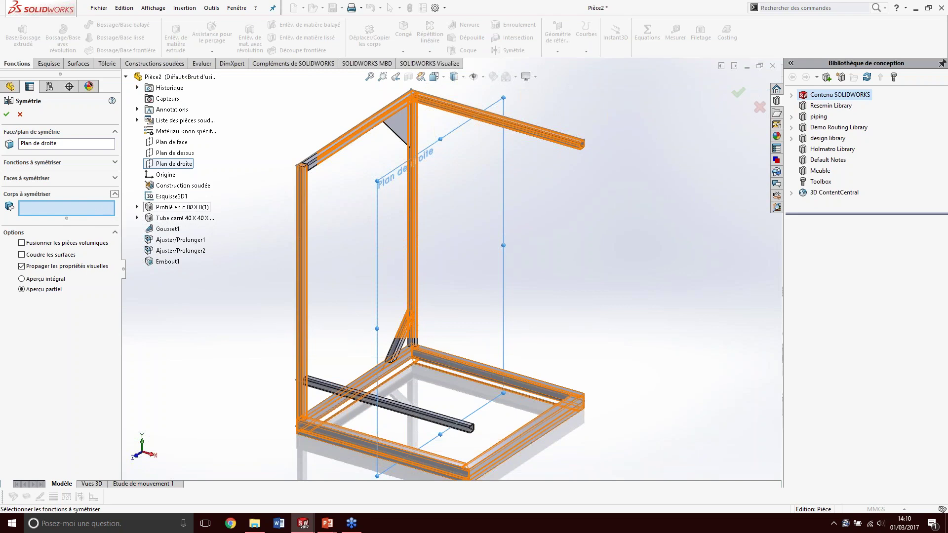
Step: Mirror the left post, top beam, gusset, right post and diagonal brace bodies
{"action": "left_click", "coordinate": [302, 207]}
{"action": "left_click", "coordinate": [314, 156]}
{"action": "left_click", "coordinate": [385, 127]}
{"action": "left_click", "coordinate": [414, 148]}
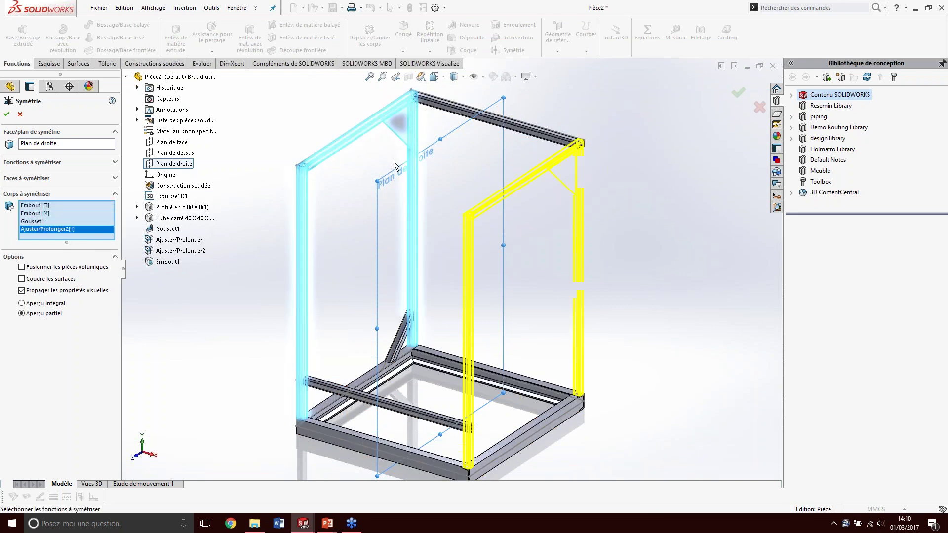
{"action": "middle_click_drag", "start_coordinate": [345, 196], "coordinate": [365, 207]}
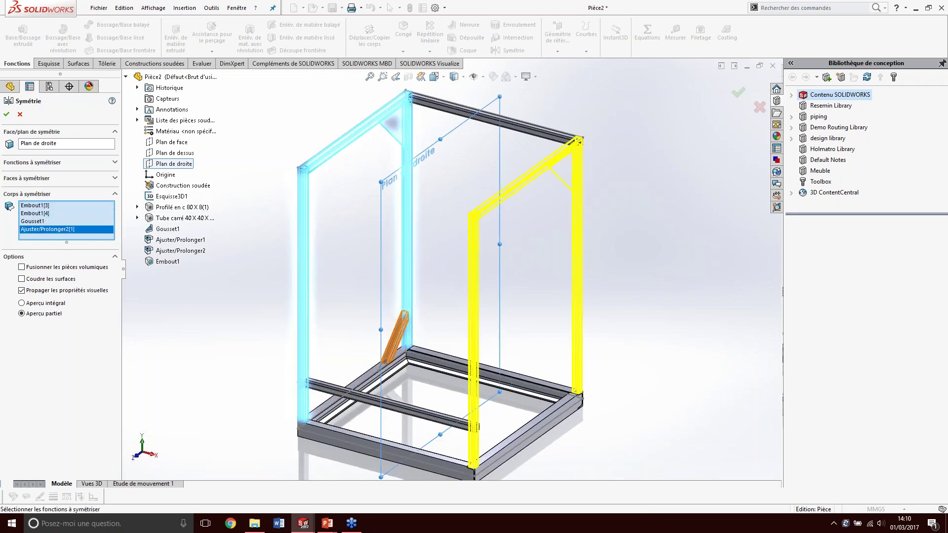
{"action": "left_click", "coordinate": [395, 338]}
{"action": "key", "text": "Return"}
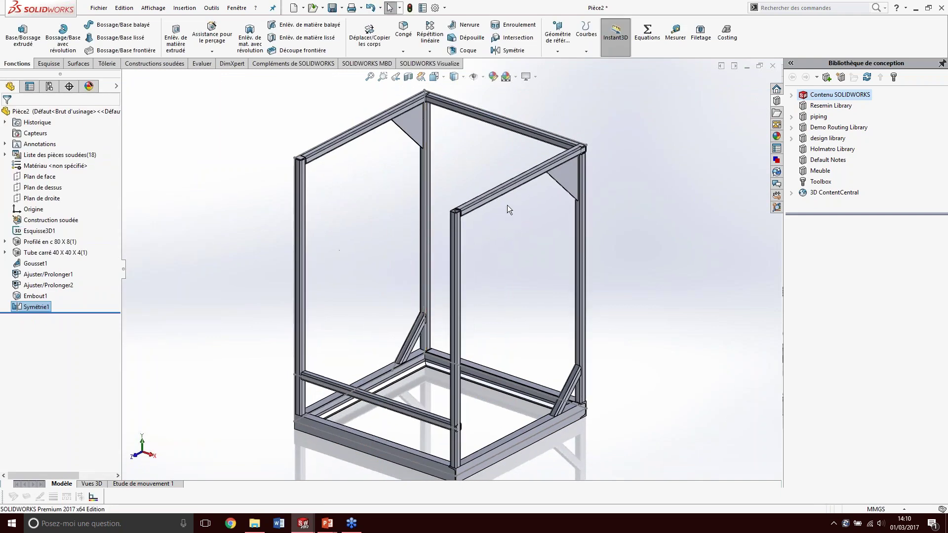
{"action": "scroll", "coordinate": [507, 205], "scroll_direction": "down", "scroll_amount": 3}
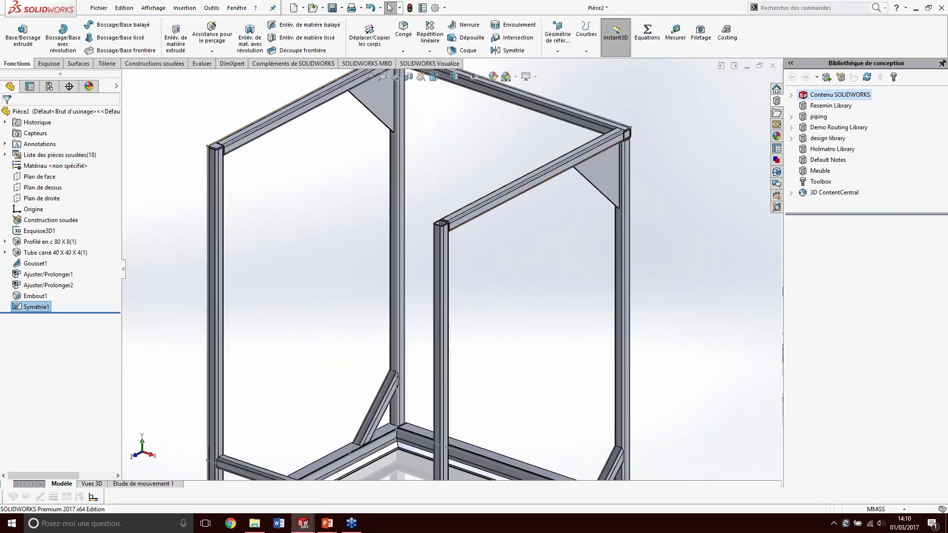
Step: Edit Symétrie1 so it also mirrors the two top end caps
{"action": "left_click", "coordinate": [18, 307]}
{"action": "left_click", "coordinate": [26, 269]}
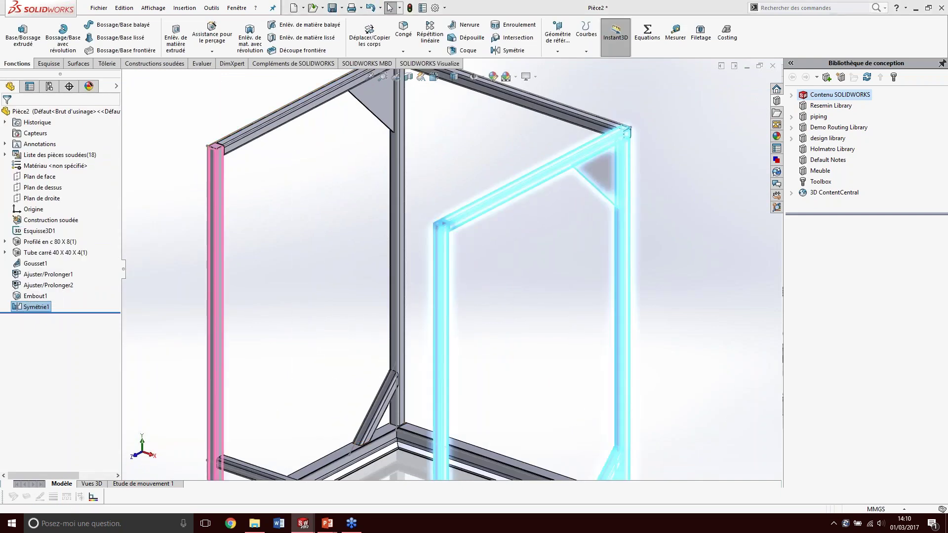
{"action": "key", "text": "z"}
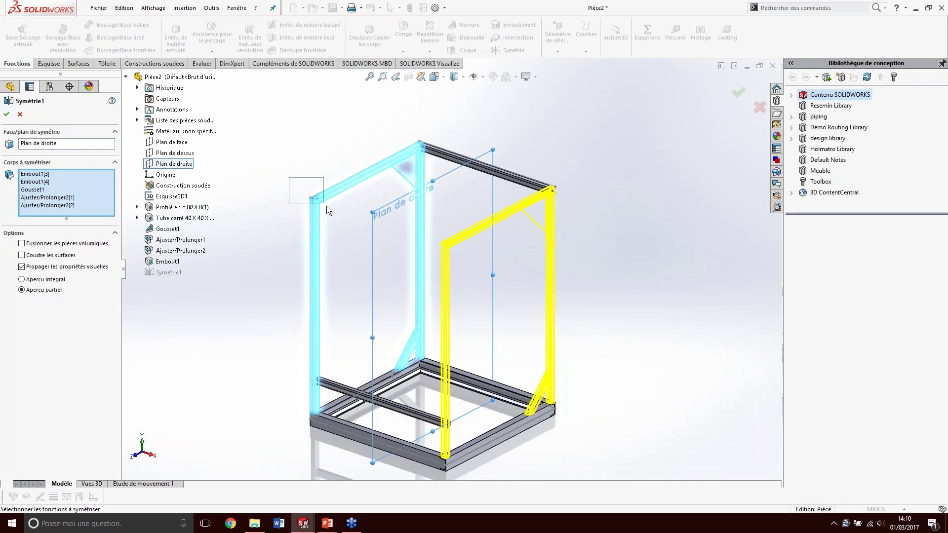
{"action": "left_click_drag", "start_coordinate": [326, 208], "coordinate": [327, 208]}
{"action": "left_click_drag", "start_coordinate": [401, 124], "coordinate": [446, 165]}
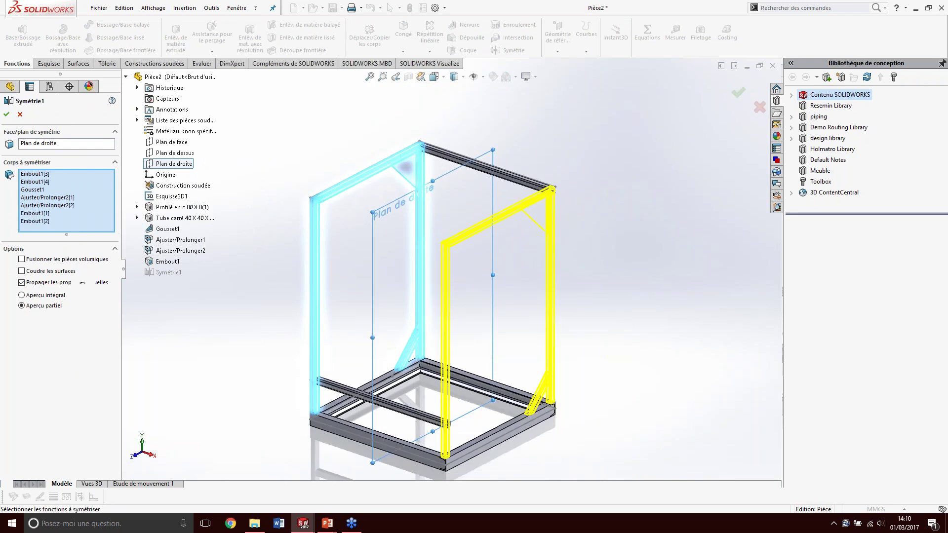
{"action": "key", "text": "Return"}
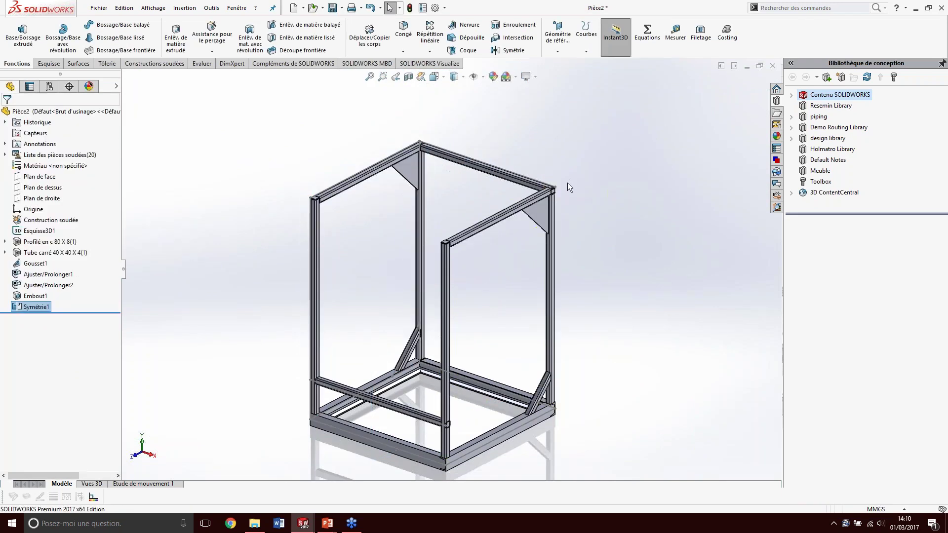
{"action": "scroll", "coordinate": [347, 172], "scroll_direction": "down", "scroll_amount": 3}
{"action": "scroll", "coordinate": [348, 172], "scroll_direction": "down", "scroll_amount": 3}
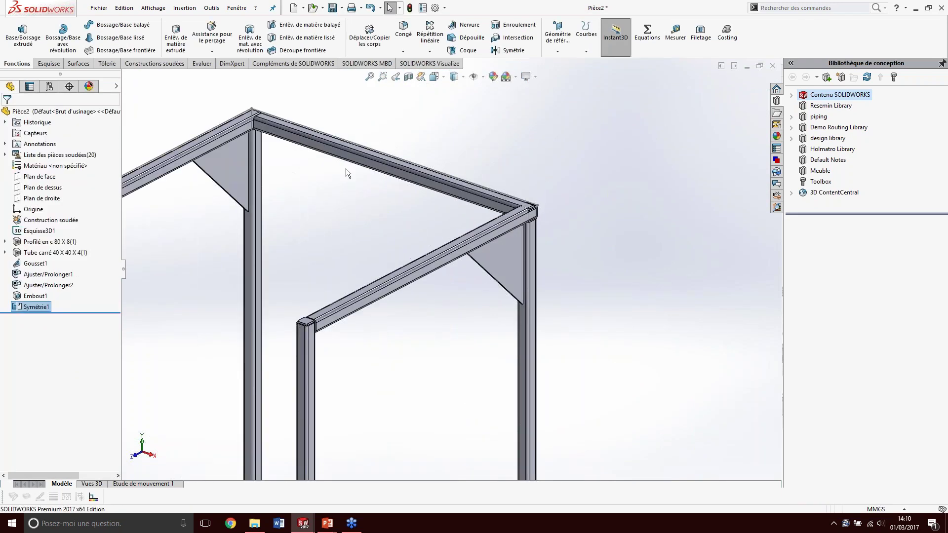
Step: Trim the top beam against the mirrored post Symétrie1[2] with Ajuster/Prolonger
{"action": "left_click", "coordinate": [163, 63]}
{"action": "left_click", "coordinate": [144, 42]}
{"action": "left_click", "coordinate": [404, 165]}
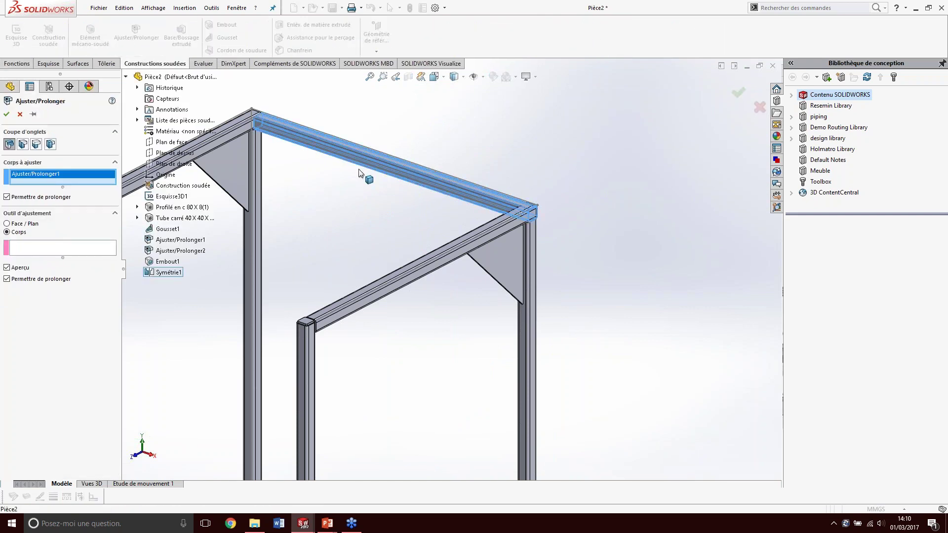
{"action": "left_click", "coordinate": [52, 248]}
{"action": "left_click", "coordinate": [422, 264]}
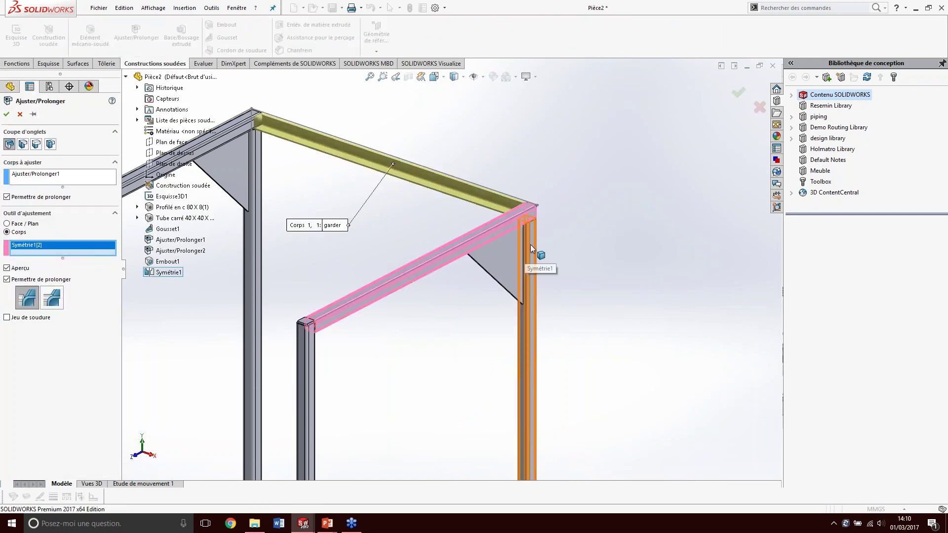
{"action": "key", "text": "Return"}
{"action": "scroll", "coordinate": [527, 251], "scroll_direction": "up", "scroll_amount": 3}
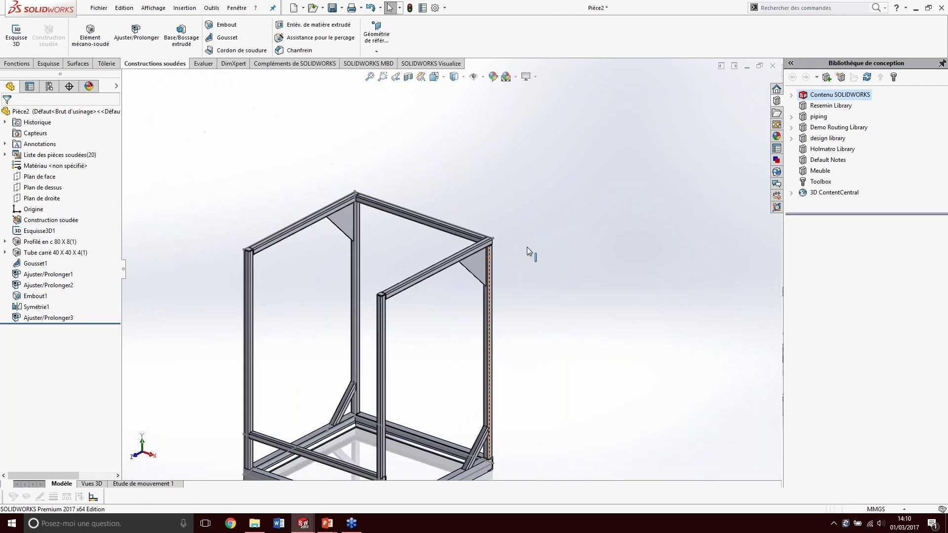
{"action": "scroll", "coordinate": [402, 395], "scroll_direction": "down", "scroll_amount": 2}
{"action": "scroll", "coordinate": [397, 434], "scroll_direction": "down", "scroll_amount": 3}
{"action": "scroll", "coordinate": [404, 420], "scroll_direction": "down", "scroll_amount": 3}
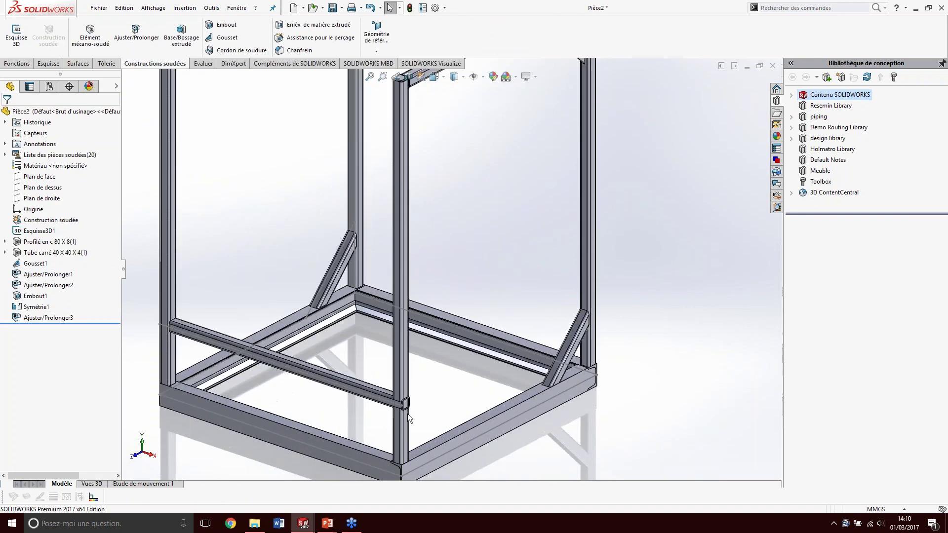
{"action": "scroll", "coordinate": [410, 390], "scroll_direction": "down", "scroll_amount": 5}
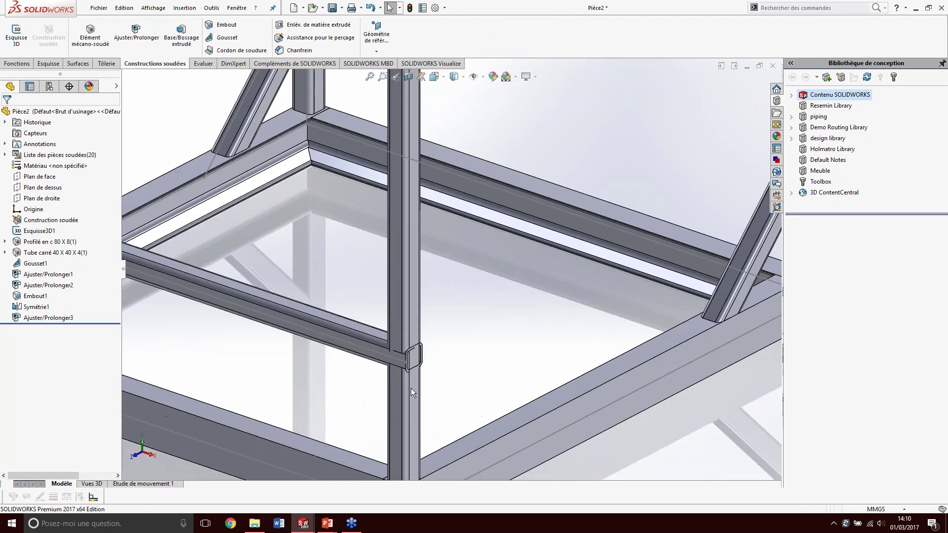
Step: Trim the lower cross tube against the mirrored vertical post Symétrie1[1]
{"action": "left_click", "coordinate": [136, 32]}
{"action": "left_click", "coordinate": [292, 310]}
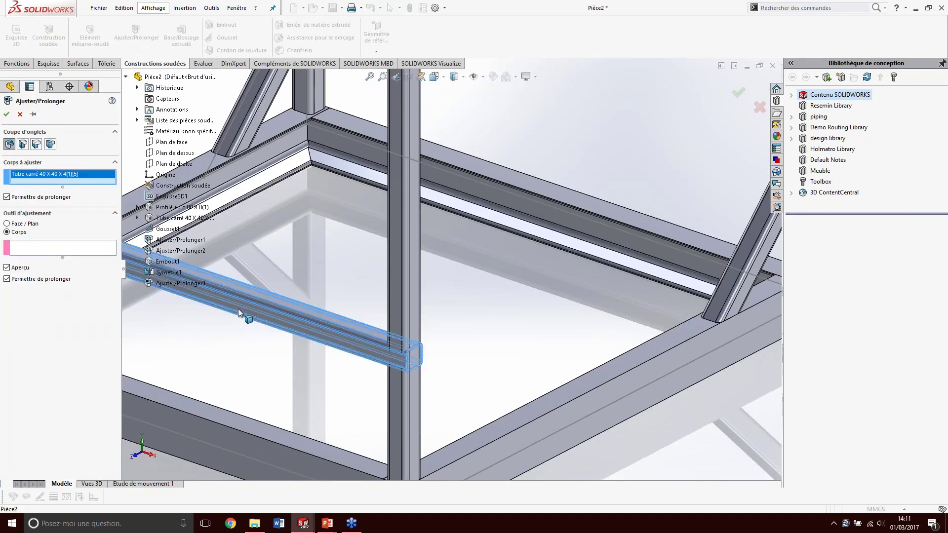
{"action": "left_click", "coordinate": [31, 252]}
{"action": "left_click", "coordinate": [395, 271]}
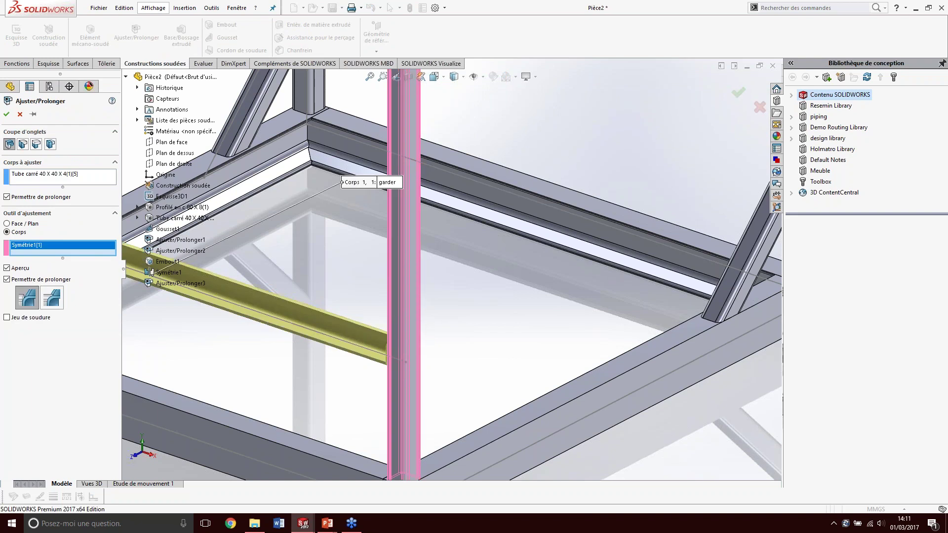
{"action": "key", "text": "Return"}
{"action": "scroll", "coordinate": [357, 312], "scroll_direction": "up", "scroll_amount": 3}
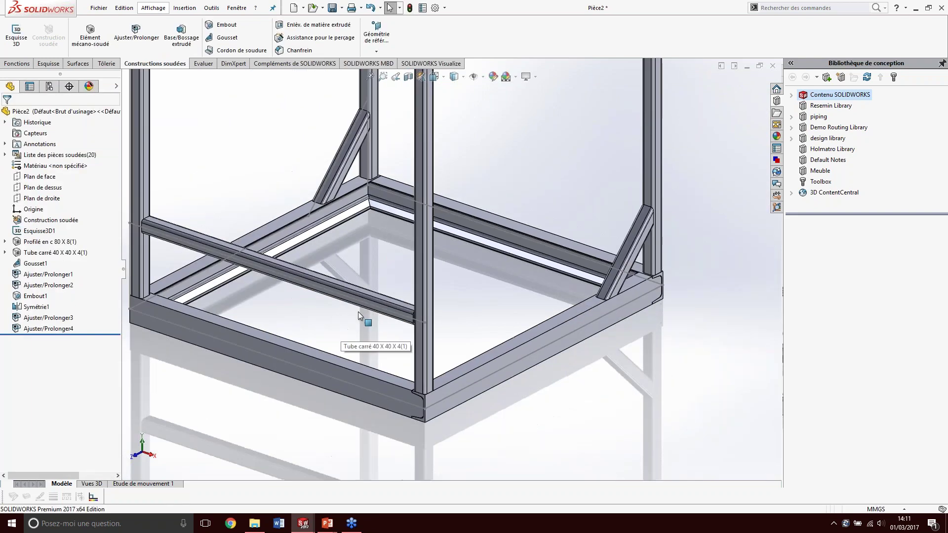
{"action": "scroll", "coordinate": [363, 304], "scroll_direction": "up", "scroll_amount": 5}
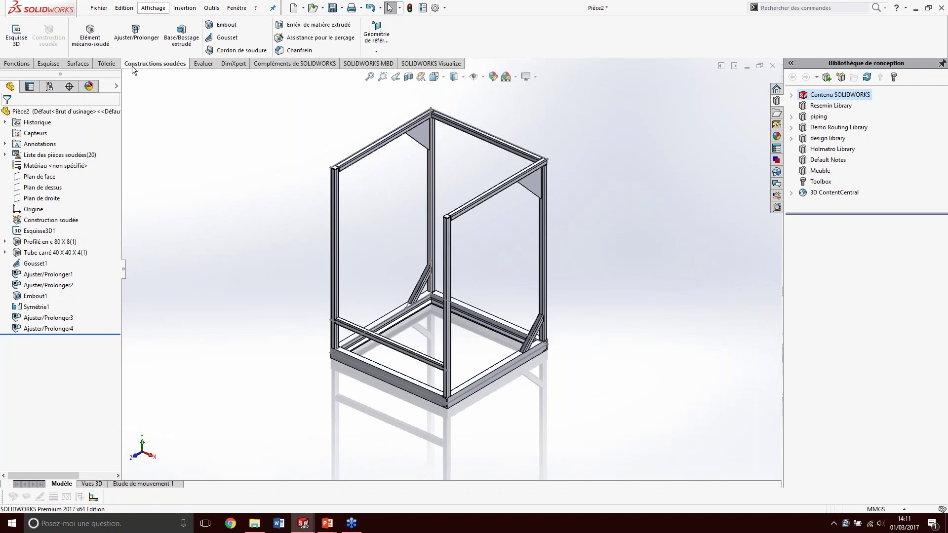
Step: Offset Plan3 250 mm from Plan de droite and begin sketch Esquisse4 on it
{"action": "left_click", "coordinate": [44, 199]}
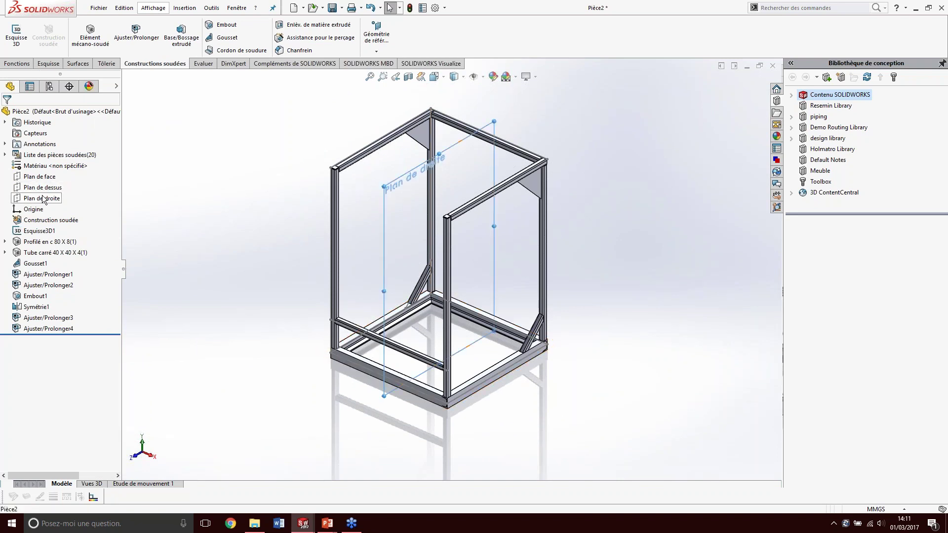
{"action": "left_click_drag", "start_coordinate": [389, 167], "coordinate": [410, 171], "text": "ctrl"}
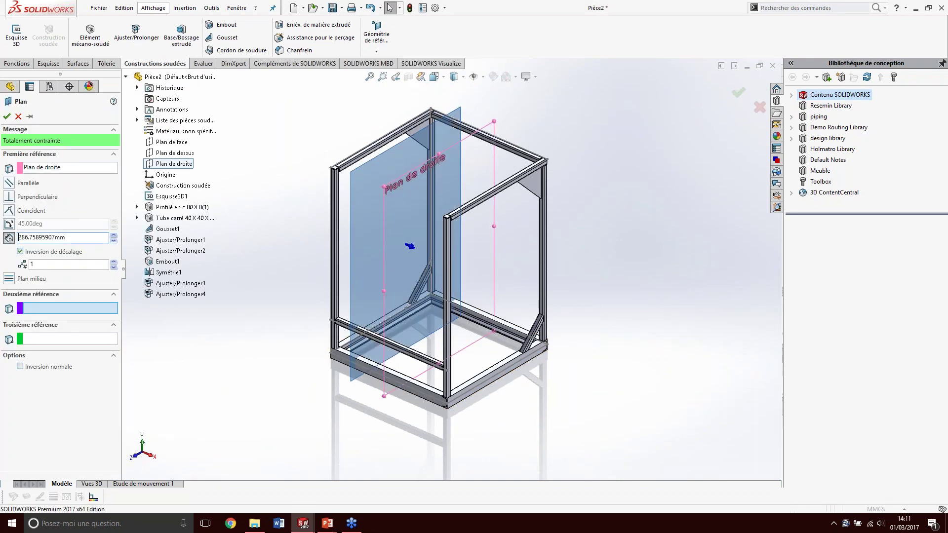
{"action": "triple_click", "coordinate": [42, 238]}
{"action": "type", "text": "250"}
{"action": "key", "text": "Return"}
{"action": "key", "text": "Return"}
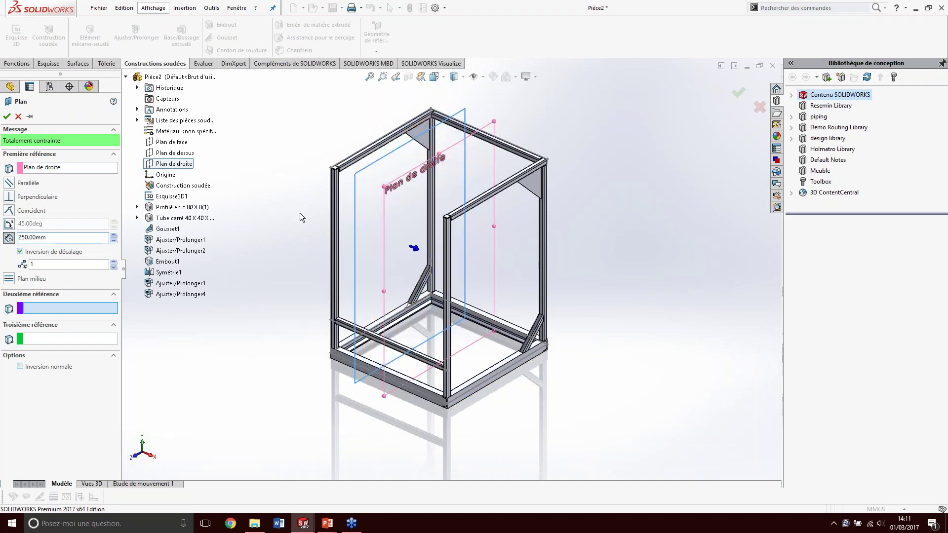
{"action": "left_click", "coordinate": [377, 163]}
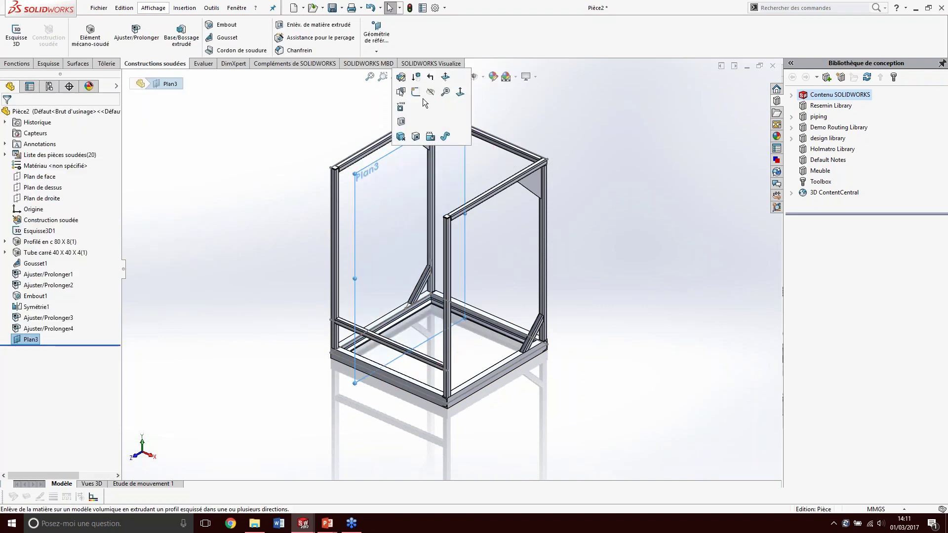
{"action": "left_click", "coordinate": [419, 99]}
{"action": "middle_click_drag", "start_coordinate": [594, 288], "coordinate": [239, 321]}
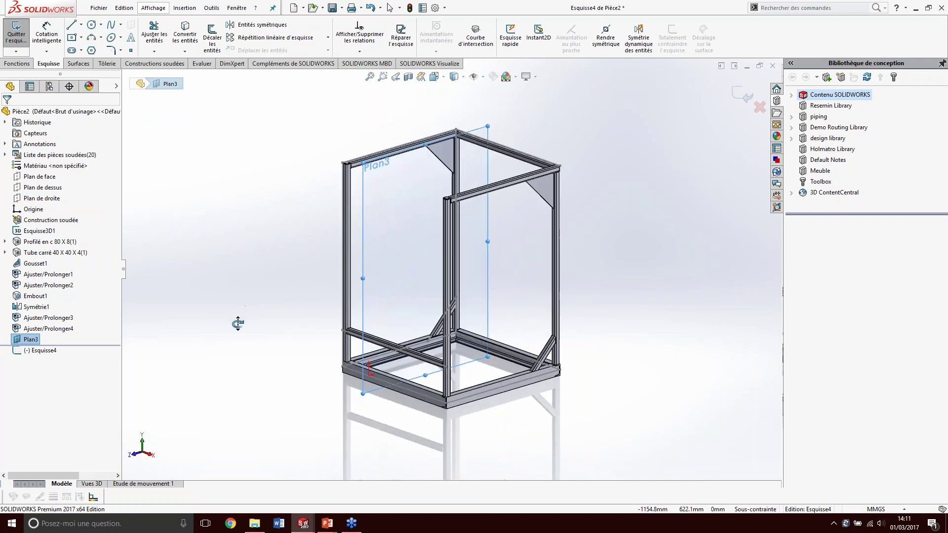
Step: Sketch a path of 42 mm and 100 mm lines, a tangent arc and a 400 mm line
{"action": "key", "text": "l"}
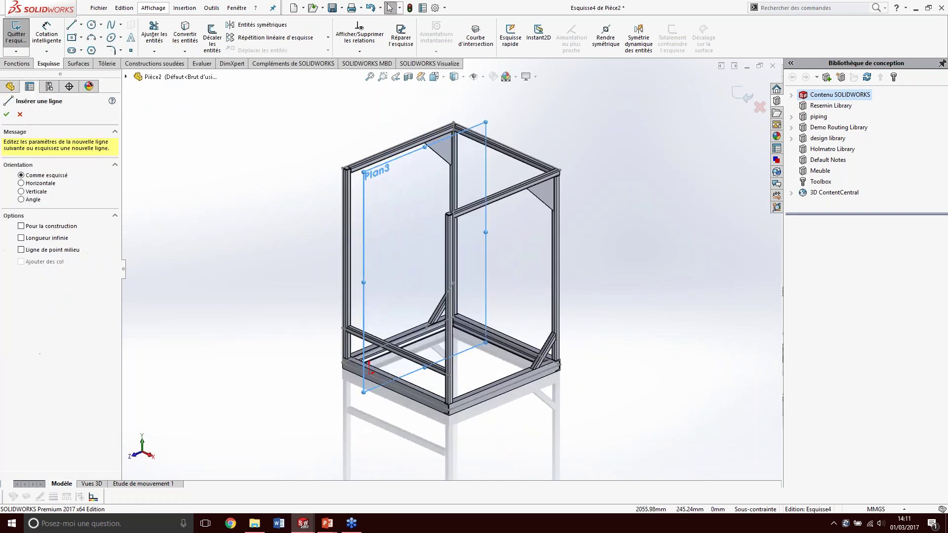
{"action": "left_click", "coordinate": [637, 264]}
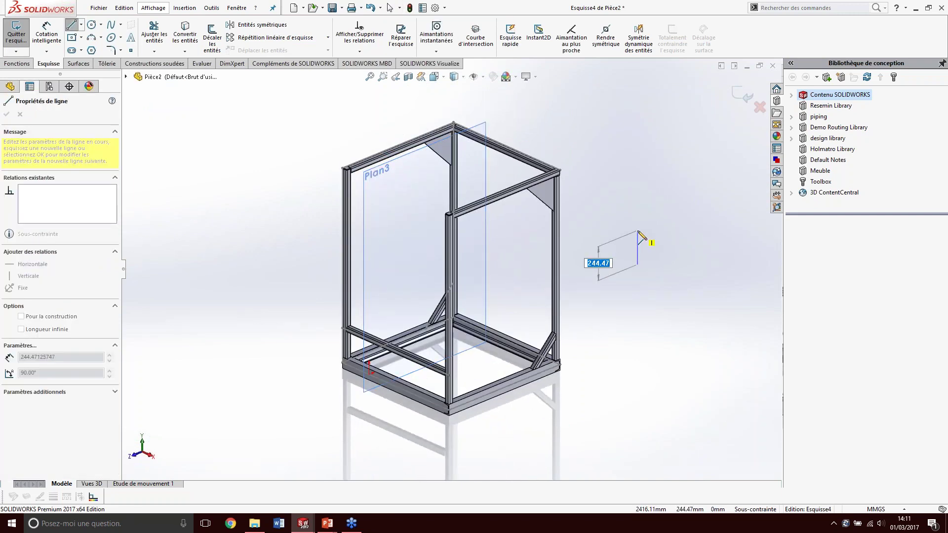
{"action": "key", "text": "Return"}
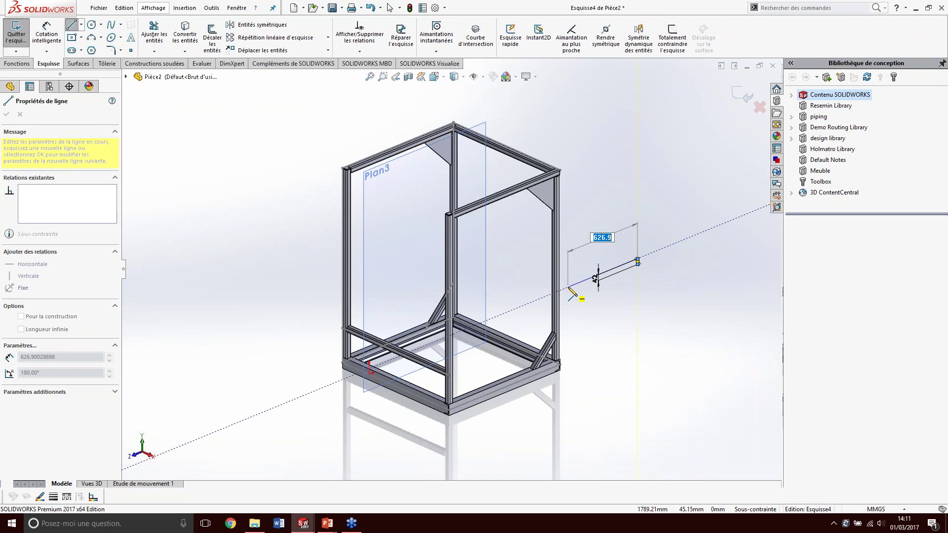
{"action": "key", "text": "Return"}
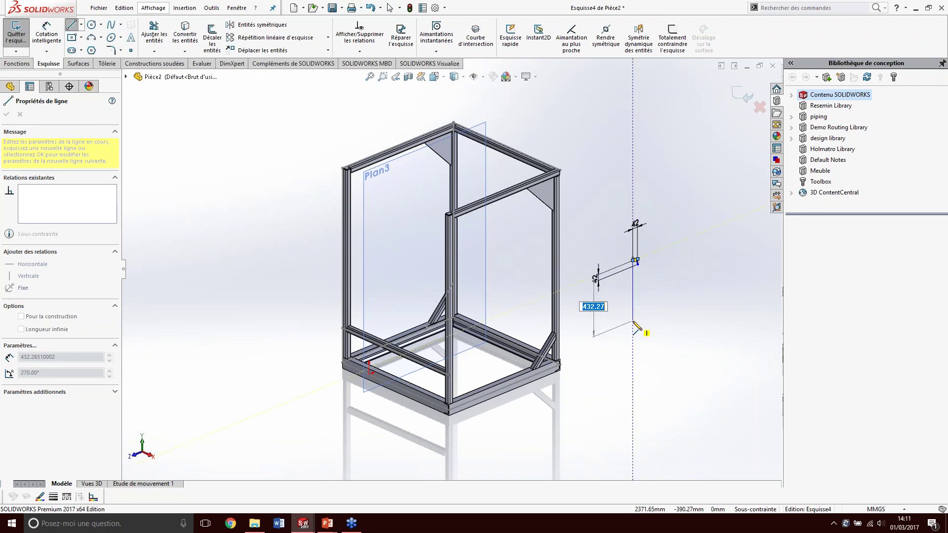
{"action": "type", "text": "100"}
{"action": "key", "text": "Return"}
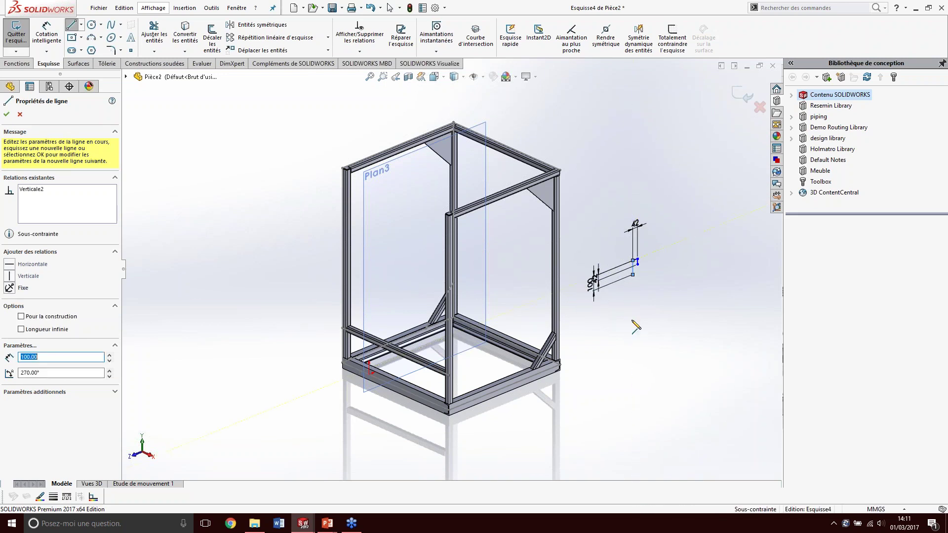
{"action": "key", "text": "a"}
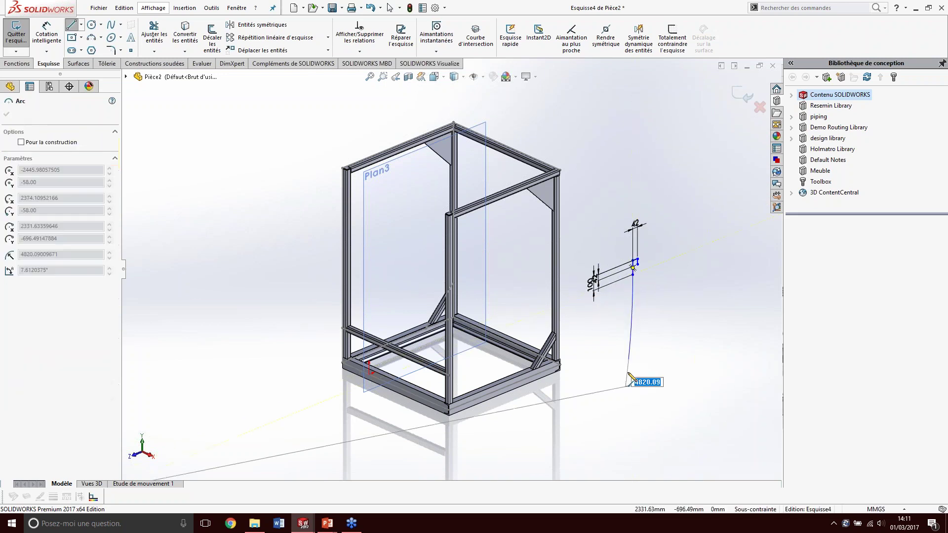
{"action": "left_click", "coordinate": [565, 414]}
{"action": "type", "text": "400"}
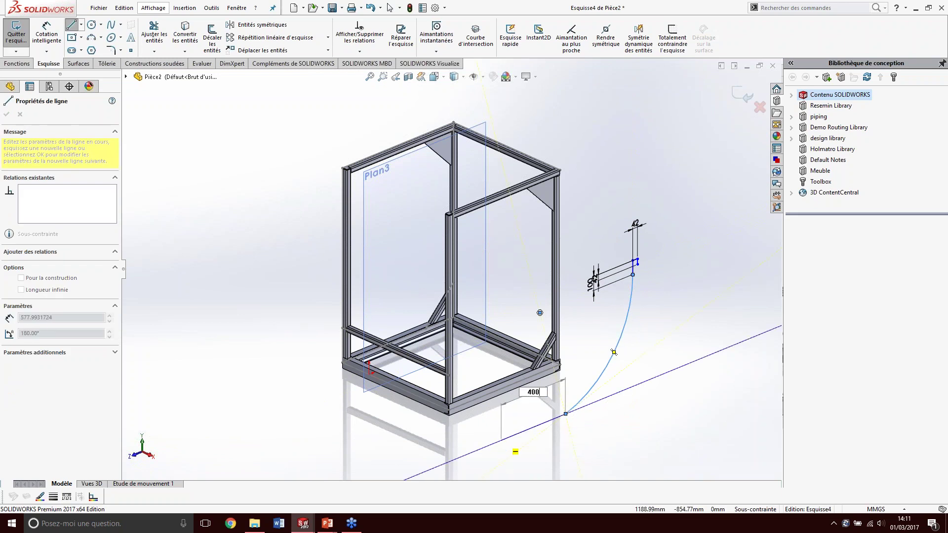
{"action": "key", "text": "Return"}
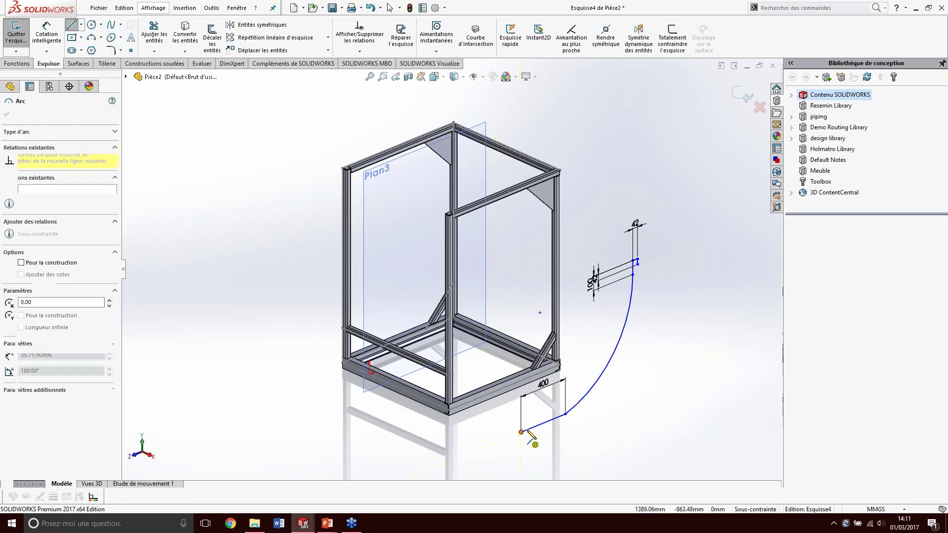
{"action": "key", "text": "Escape"}
Step: Add a Tangent relation between the arc and the 400 mm line
{"action": "left_click", "coordinate": [546, 428]}
{"action": "left_click", "coordinate": [587, 389], "text": "ctrl"}
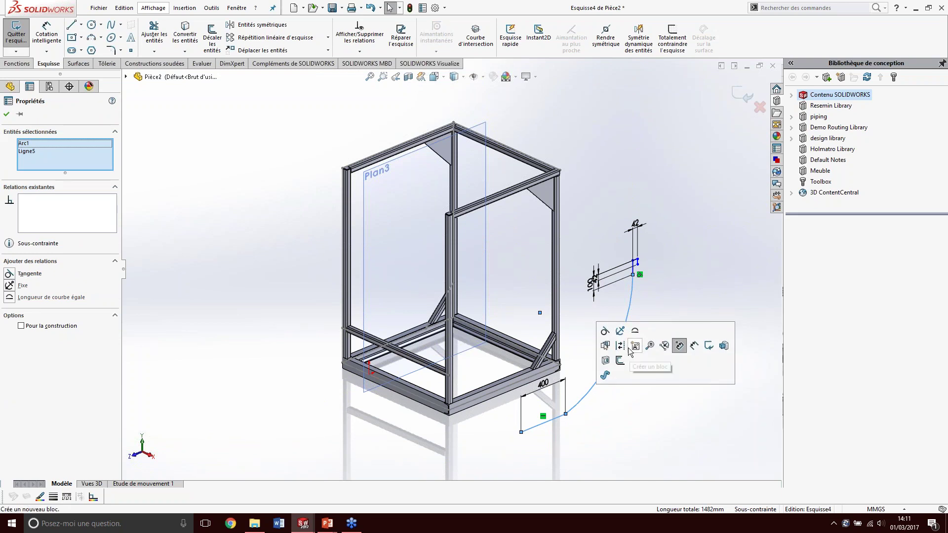
{"action": "left_click", "coordinate": [604, 332]}
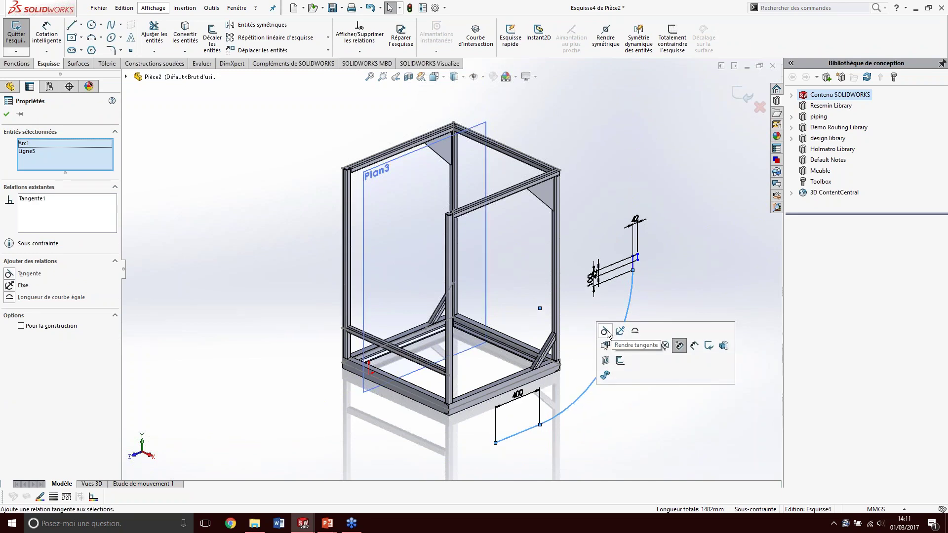
{"action": "key", "text": "Escape"}
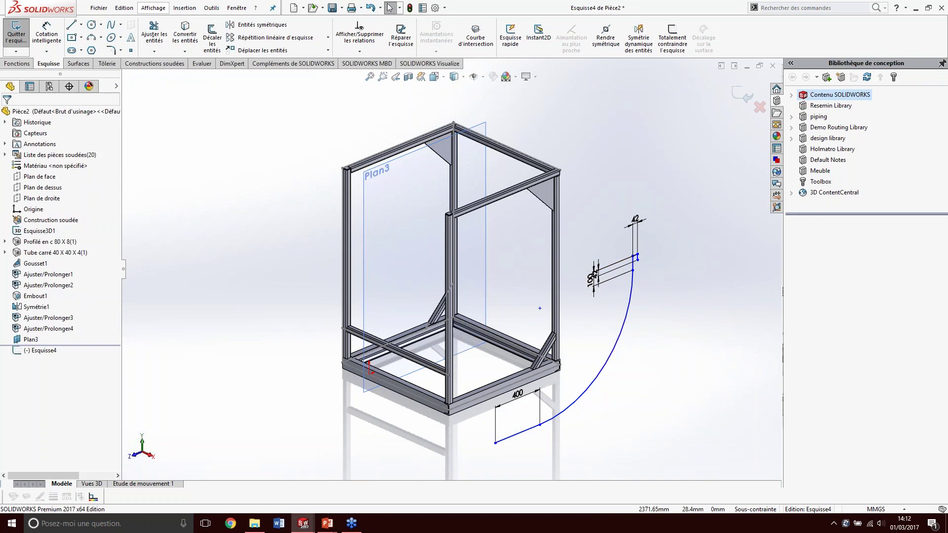
Step: Make the vertical sketch line collinear with the frame edge
{"action": "scroll", "coordinate": [681, 244], "scroll_direction": "down", "scroll_amount": 4}
{"action": "left_click", "coordinate": [594, 276]}
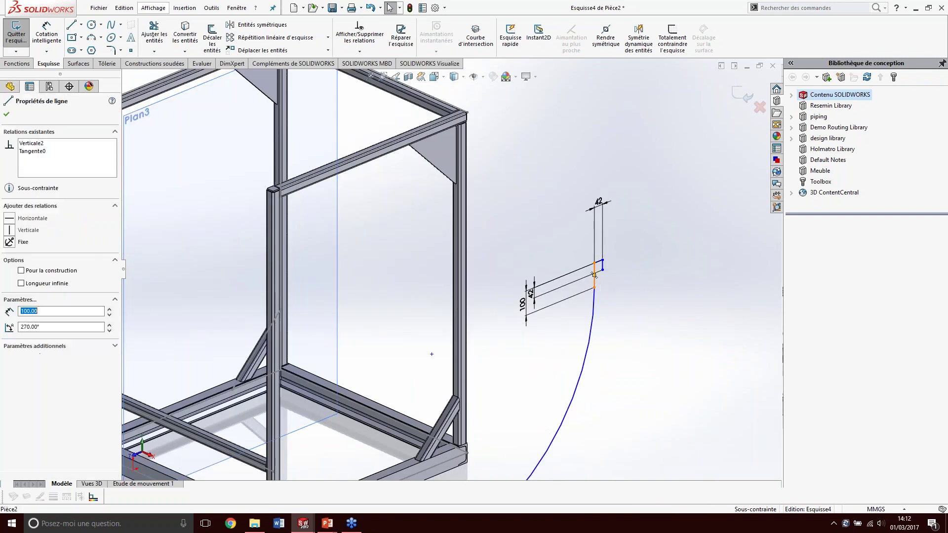
{"action": "scroll", "coordinate": [589, 296], "scroll_direction": "up", "scroll_amount": 3}
{"action": "scroll", "coordinate": [396, 183], "scroll_direction": "down", "scroll_amount": 3}
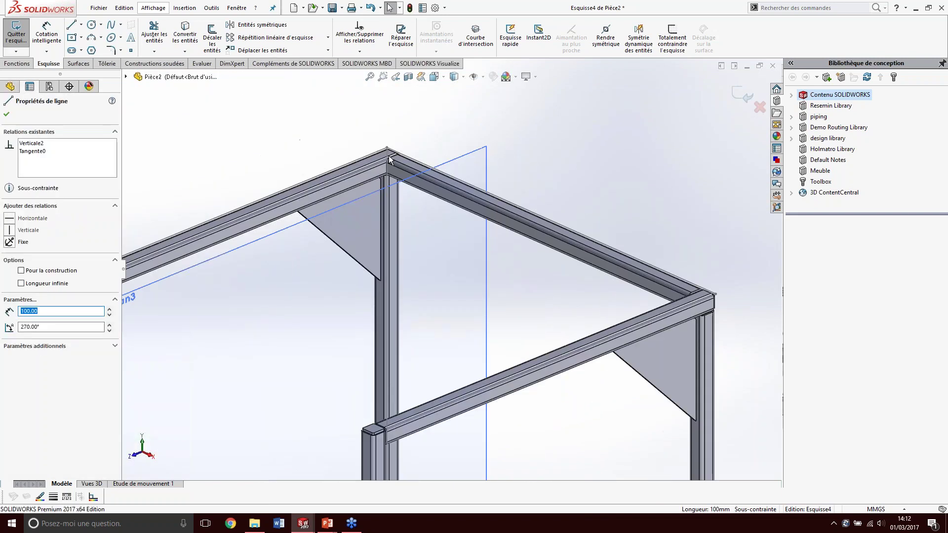
{"action": "scroll", "coordinate": [396, 183], "scroll_direction": "down", "scroll_amount": 2}
{"action": "scroll", "coordinate": [396, 182], "scroll_direction": "down", "scroll_amount": 2}
{"action": "scroll", "coordinate": [396, 182], "scroll_direction": "down", "scroll_amount": 2}
{"action": "scroll", "coordinate": [407, 215], "scroll_direction": "down", "scroll_amount": 3}
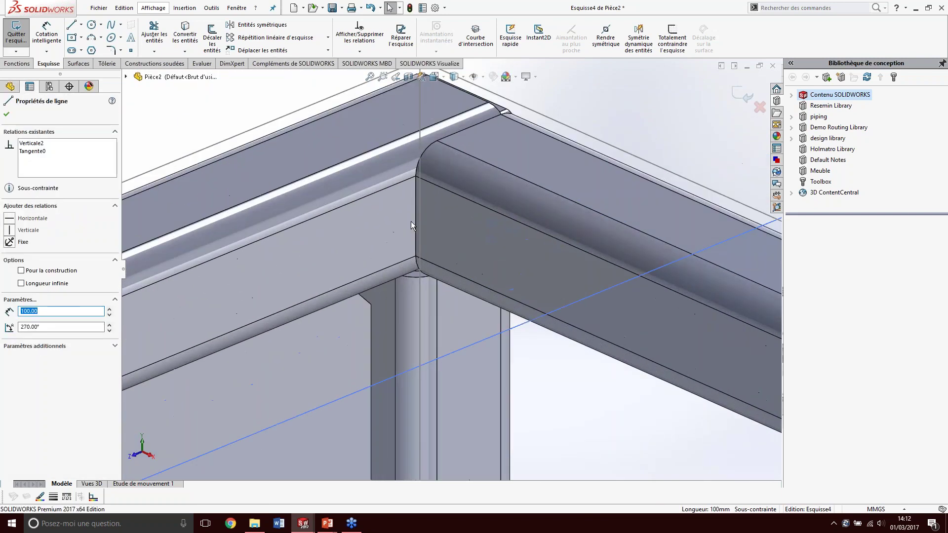
{"action": "key", "text": "Escape"}
{"action": "left_click", "coordinate": [416, 212], "text": "ctrl"}
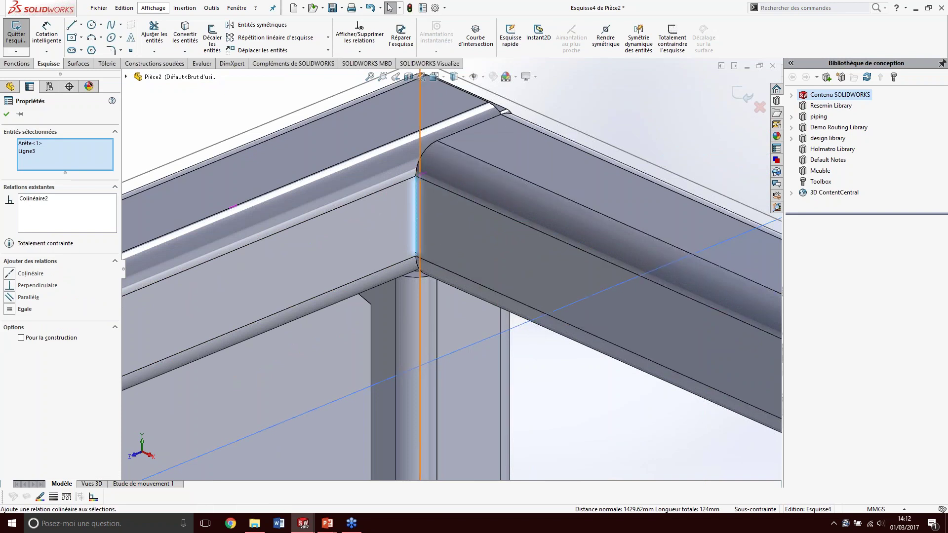
{"action": "scroll", "coordinate": [462, 193], "scroll_direction": "up", "scroll_amount": 2}
{"action": "scroll", "coordinate": [463, 193], "scroll_direction": "up", "scroll_amount": 2}
{"action": "scroll", "coordinate": [462, 197], "scroll_direction": "up", "scroll_amount": 3}
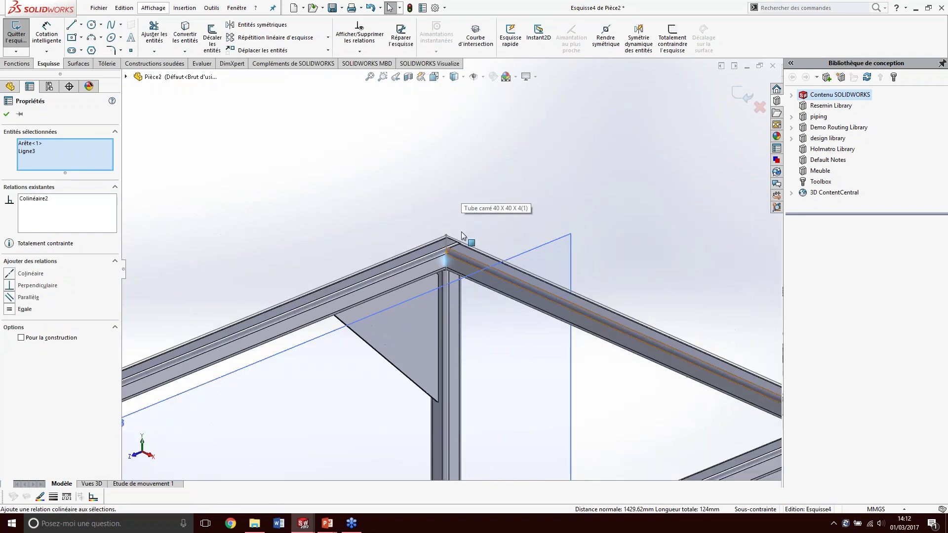
{"action": "scroll", "coordinate": [461, 202], "scroll_direction": "up", "scroll_amount": 2}
{"action": "left_click", "coordinate": [7, 114]}
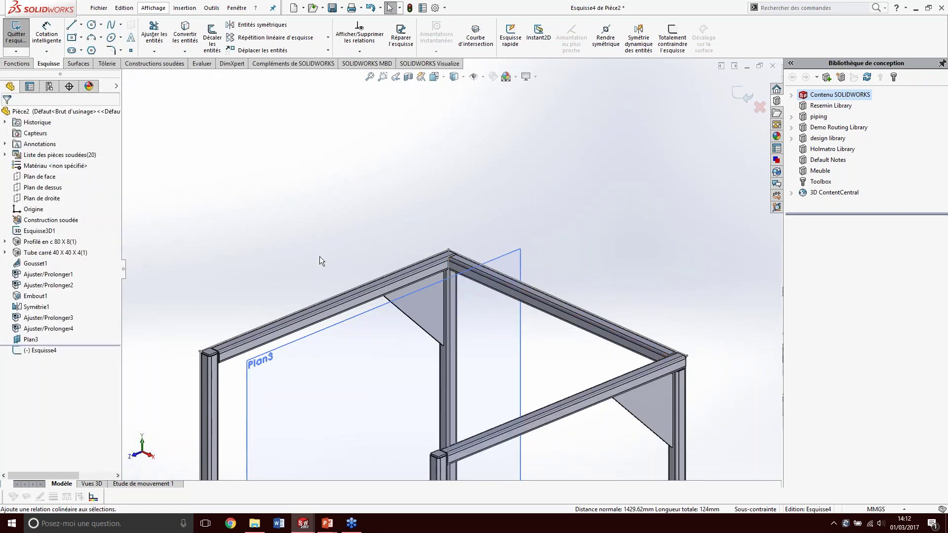
Step: Make the short 42 mm sketch line collinear with the top frame edge
{"action": "middle_click_drag", "start_coordinate": [319, 256], "coordinate": [478, 273]}
{"action": "scroll", "coordinate": [480, 270], "scroll_direction": "down", "scroll_amount": 3}
{"action": "scroll", "coordinate": [482, 268], "scroll_direction": "down", "scroll_amount": 2}
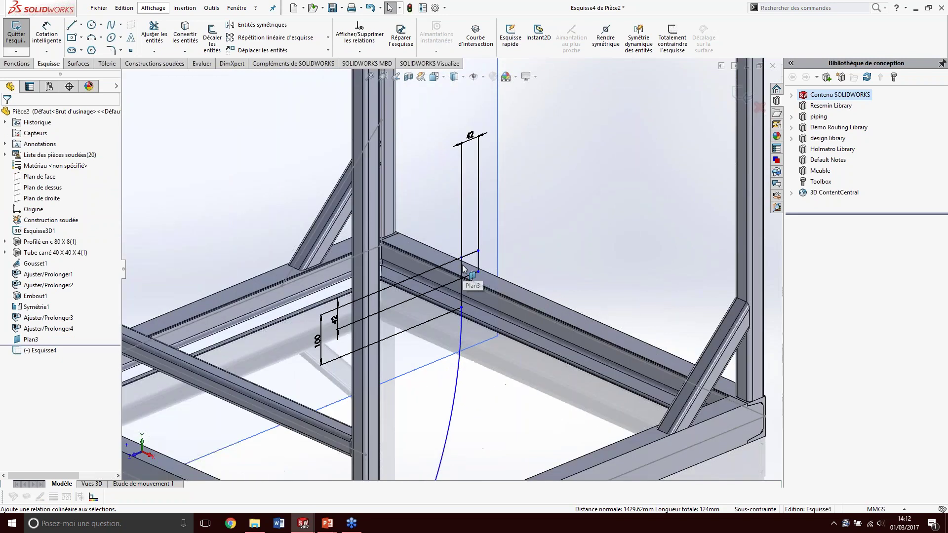
{"action": "scroll", "coordinate": [482, 267], "scroll_direction": "down", "scroll_amount": 3}
{"action": "left_click", "coordinate": [467, 254]}
{"action": "scroll", "coordinate": [437, 264], "scroll_direction": "up", "scroll_amount": 3}
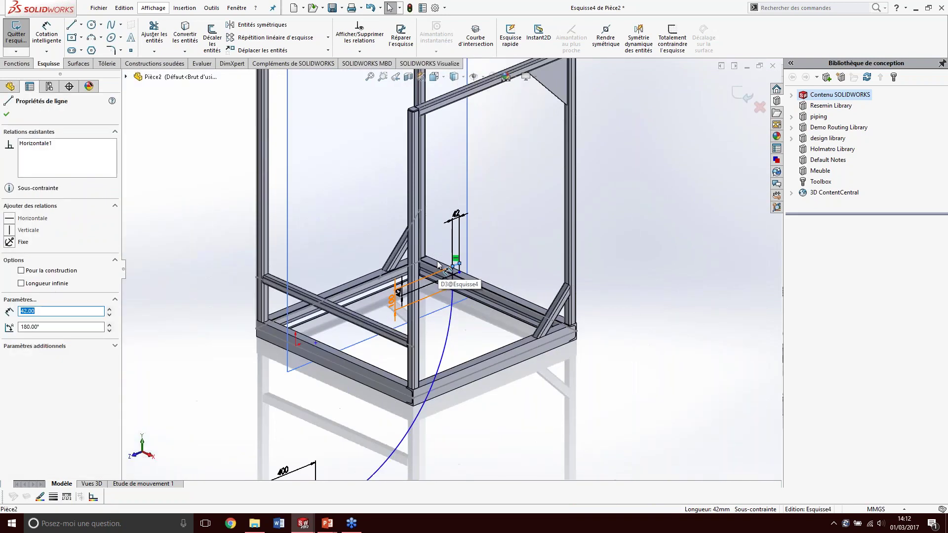
{"action": "scroll", "coordinate": [437, 260], "scroll_direction": "up", "scroll_amount": 2}
{"action": "scroll", "coordinate": [455, 188], "scroll_direction": "down", "scroll_amount": 5}
{"action": "scroll", "coordinate": [455, 189], "scroll_direction": "down", "scroll_amount": 3}
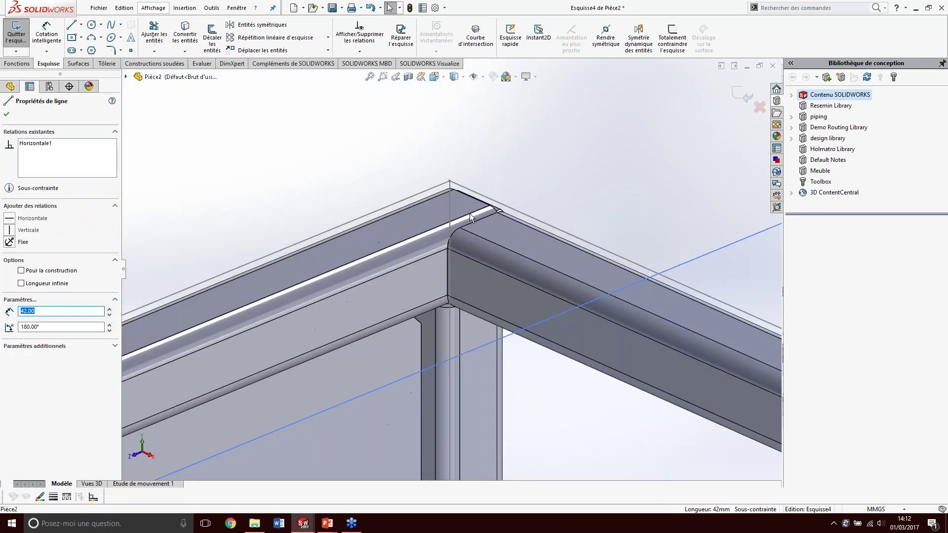
{"action": "scroll", "coordinate": [469, 213], "scroll_direction": "down", "scroll_amount": 2}
{"action": "left_click", "coordinate": [492, 203], "text": "ctrl"}
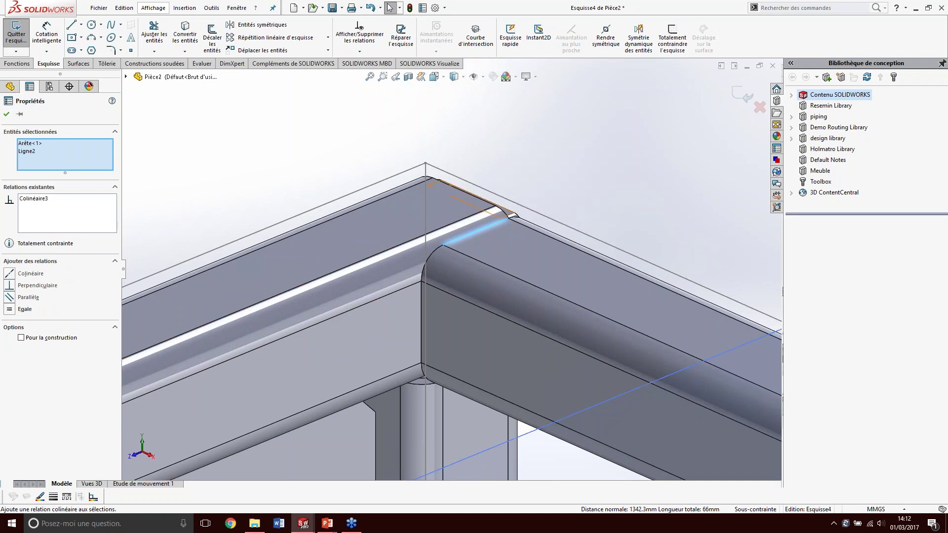
{"action": "key", "text": "f"}
{"action": "left_click", "coordinate": [7, 114]}
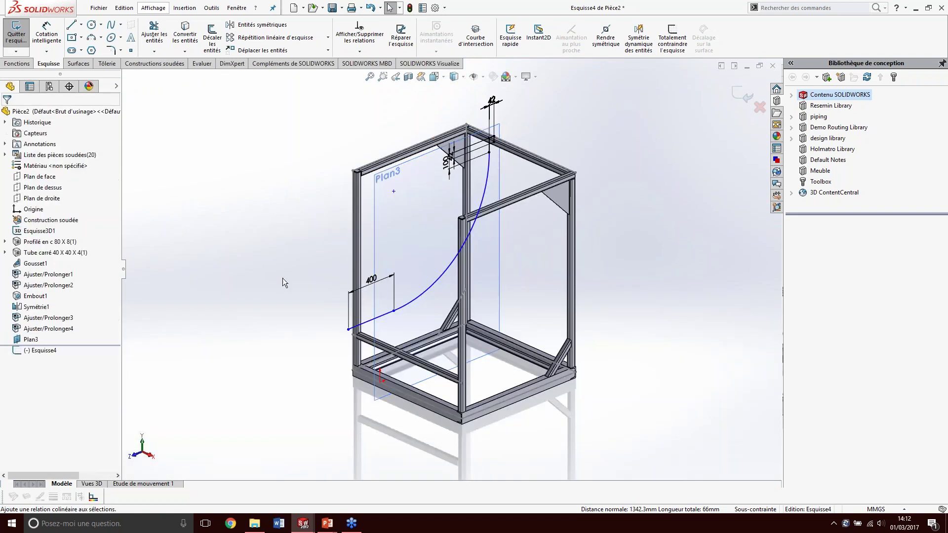
Step: Add a Midpoint relation between the 400 mm line and the beam corner vertex
{"action": "left_click", "coordinate": [371, 320]}
{"action": "scroll", "coordinate": [371, 332], "scroll_direction": "down", "scroll_amount": 3}
{"action": "scroll", "coordinate": [380, 321], "scroll_direction": "down", "scroll_amount": 3}
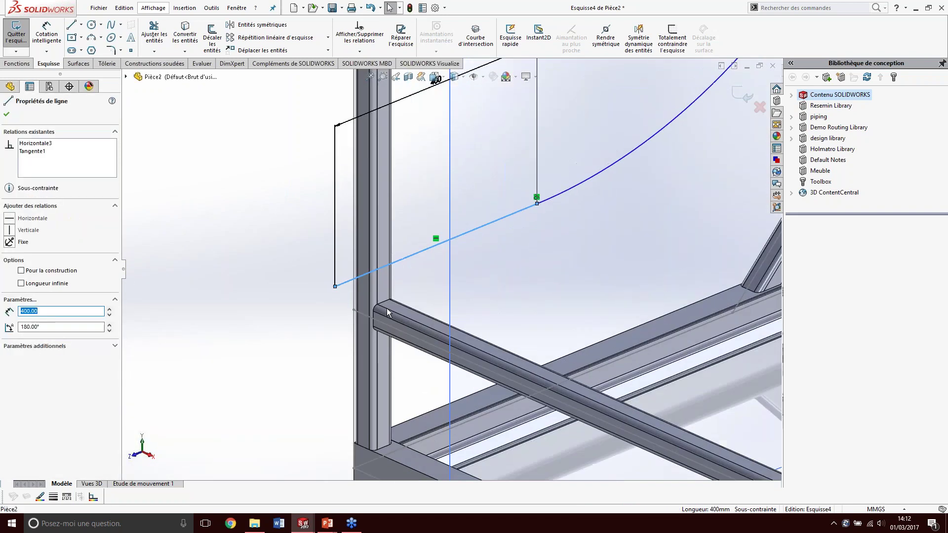
{"action": "scroll", "coordinate": [386, 308], "scroll_direction": "down", "scroll_amount": 3}
{"action": "scroll", "coordinate": [387, 304], "scroll_direction": "down", "scroll_amount": 3}
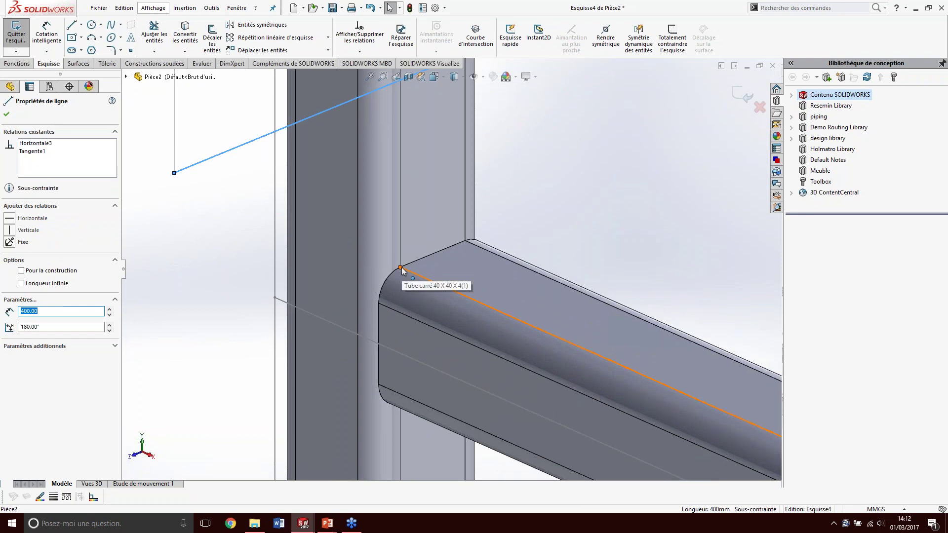
{"action": "left_click", "coordinate": [400, 267], "text": "ctrl"}
{"action": "left_click", "coordinate": [431, 194]}
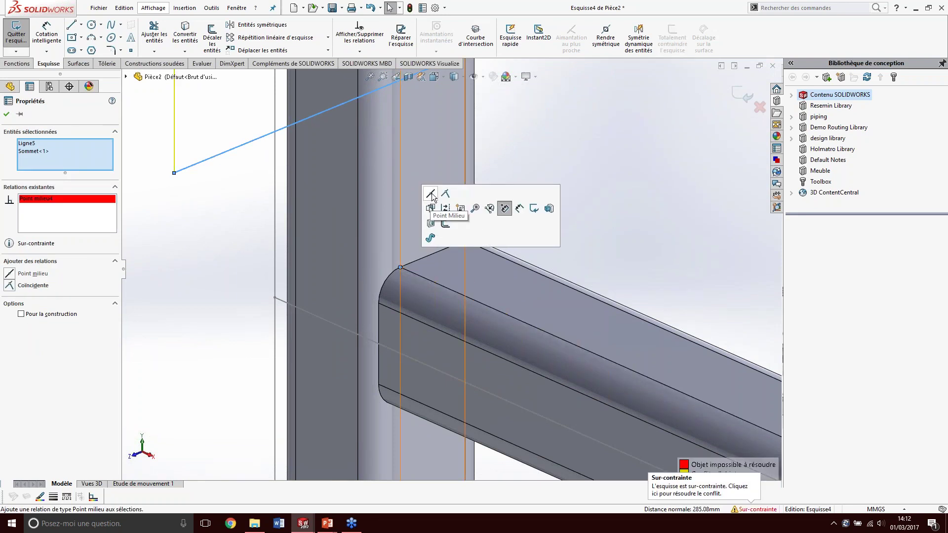
{"action": "scroll", "coordinate": [420, 213], "scroll_direction": "up", "scroll_amount": 5}
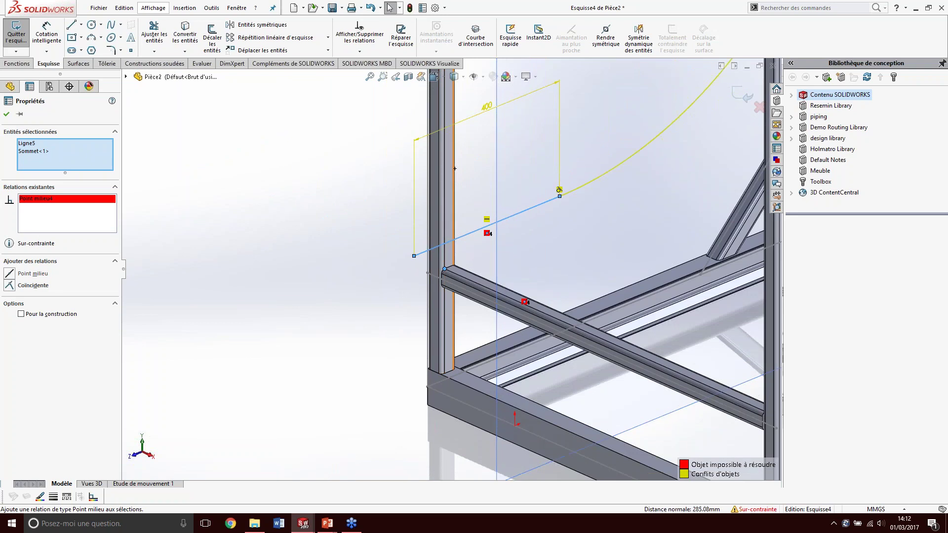
{"action": "left_click", "coordinate": [543, 242]}
{"action": "scroll", "coordinate": [543, 241], "scroll_direction": "up", "scroll_amount": 2}
{"action": "scroll", "coordinate": [523, 244], "scroll_direction": "up", "scroll_amount": 2}
{"action": "scroll", "coordinate": [493, 232], "scroll_direction": "up", "scroll_amount": 2}
Step: Delete the conflicting constraint so Esquisse4 is fully defined, and exit the sketch
{"action": "left_click", "coordinate": [444, 228]}
{"action": "left_click", "coordinate": [494, 217]}
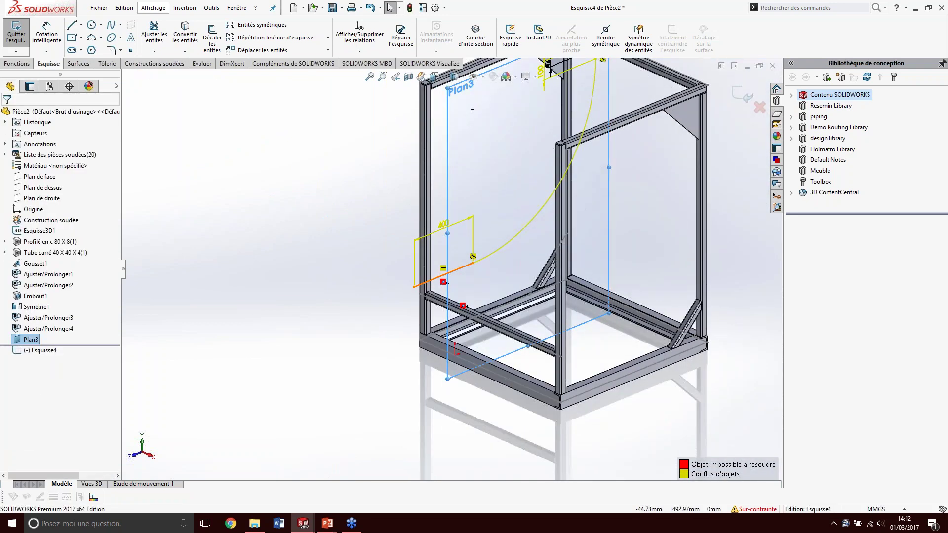
{"action": "left_click", "coordinate": [444, 268]}
{"action": "key", "text": "Delete"}
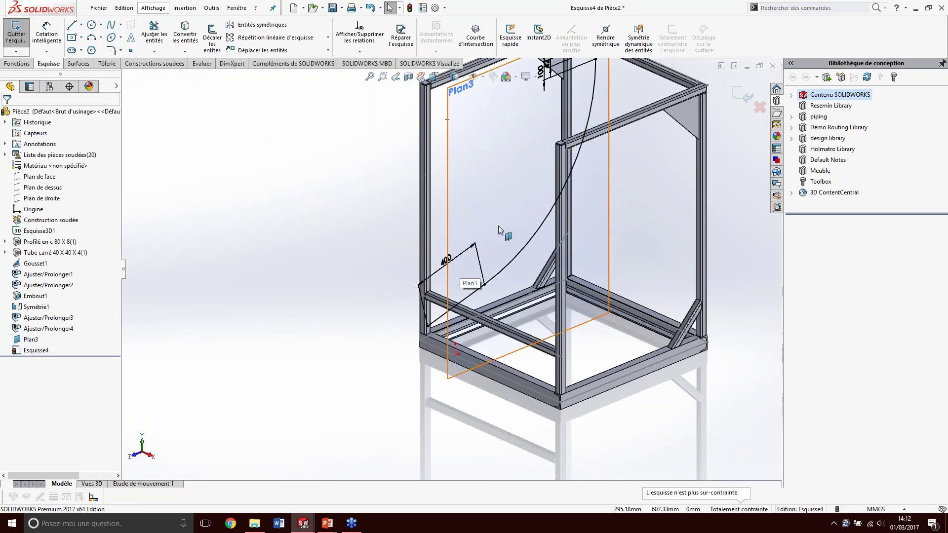
{"action": "scroll", "coordinate": [499, 226], "scroll_direction": "up", "scroll_amount": 3}
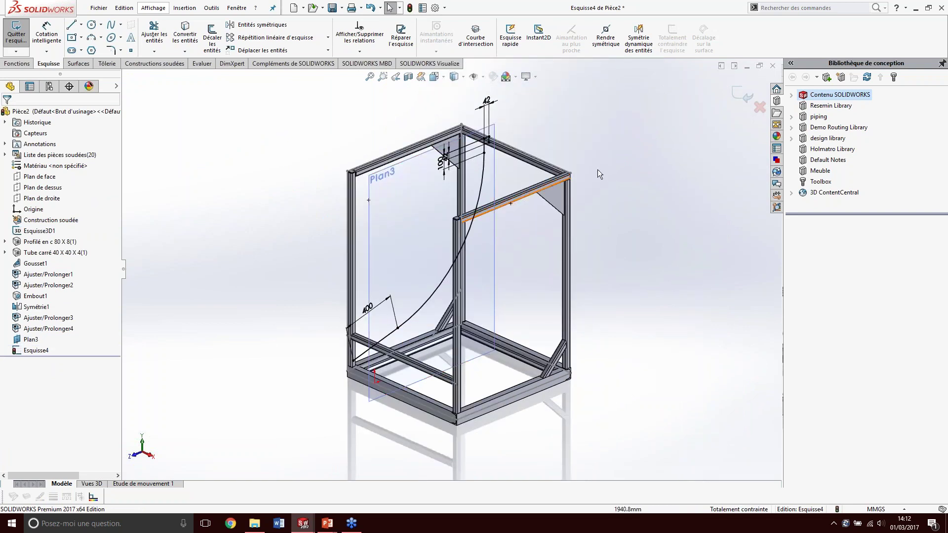
{"action": "left_click", "coordinate": [744, 96]}
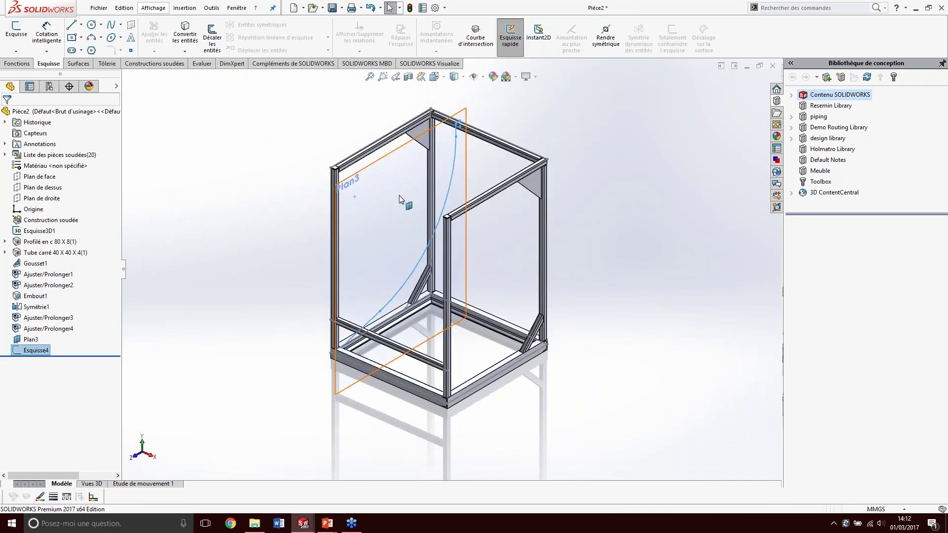
Step: Add a tube carré 40x40x4 member along Ligne3, Arc1 and Ligne5 of Esquisse4
{"action": "scroll", "coordinate": [424, 176], "scroll_direction": "down", "scroll_amount": 1}
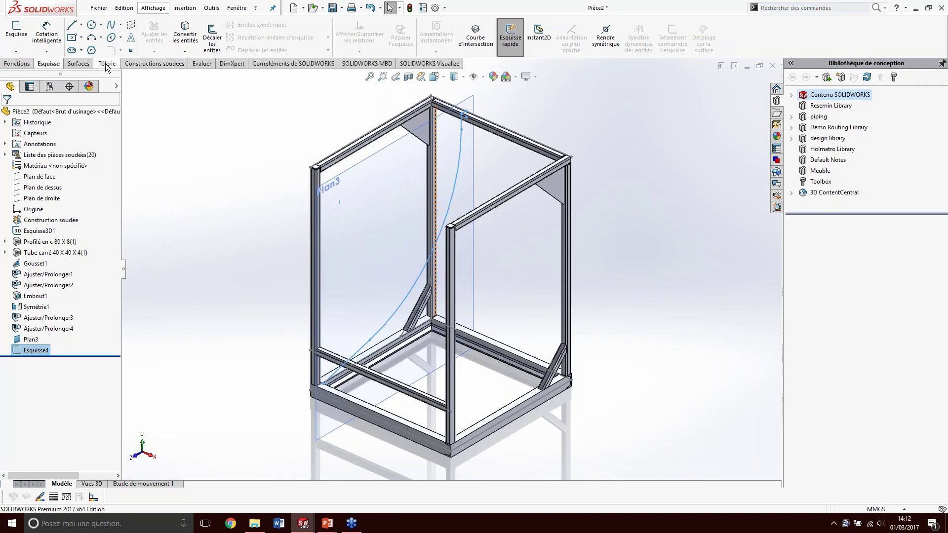
{"action": "left_click", "coordinate": [129, 64]}
{"action": "left_click", "coordinate": [90, 37]}
{"action": "scroll", "coordinate": [457, 137], "scroll_direction": "down", "scroll_amount": 3}
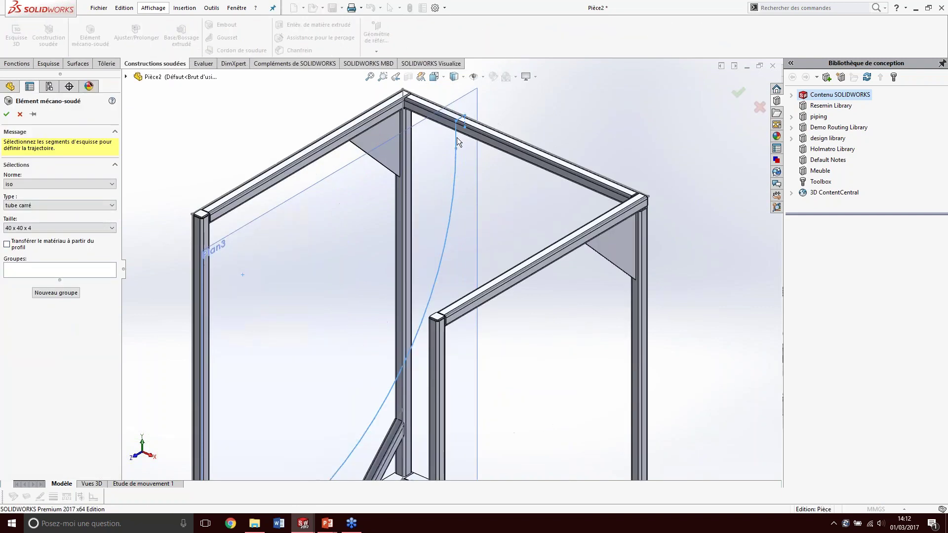
{"action": "left_click", "coordinate": [455, 170]}
{"action": "scroll", "coordinate": [455, 213], "scroll_direction": "up", "scroll_amount": 3}
{"action": "left_click", "coordinate": [348, 424]}
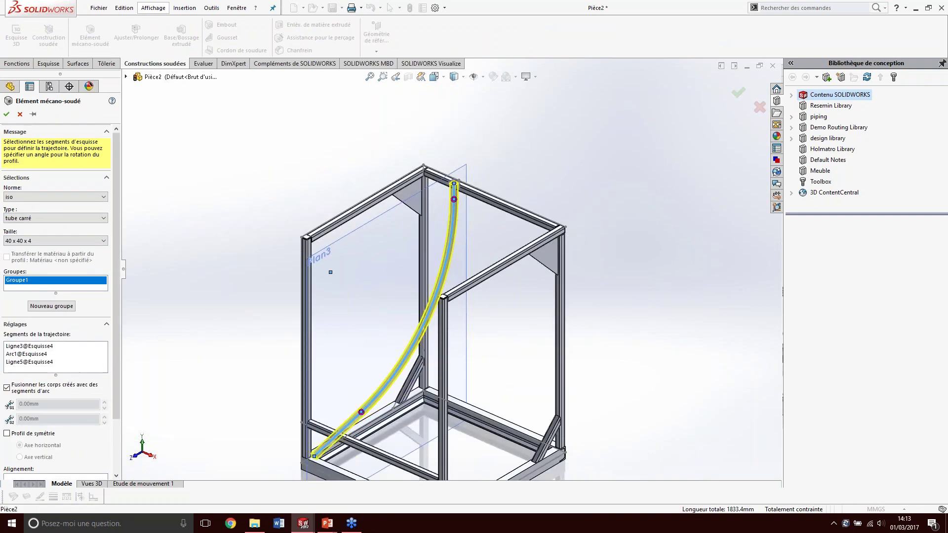
{"action": "scroll", "coordinate": [74, 366], "scroll_direction": "down", "scroll_amount": 2}
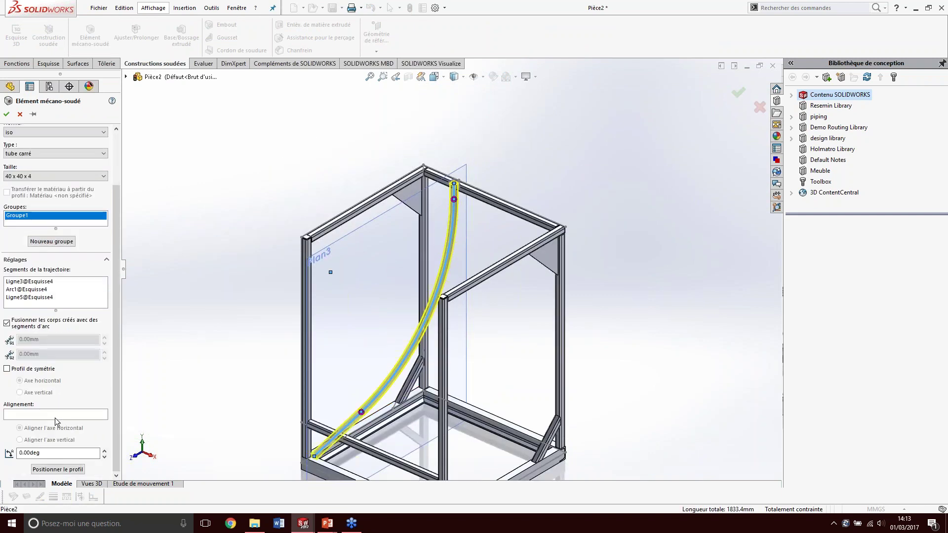
{"action": "left_click", "coordinate": [58, 469]}
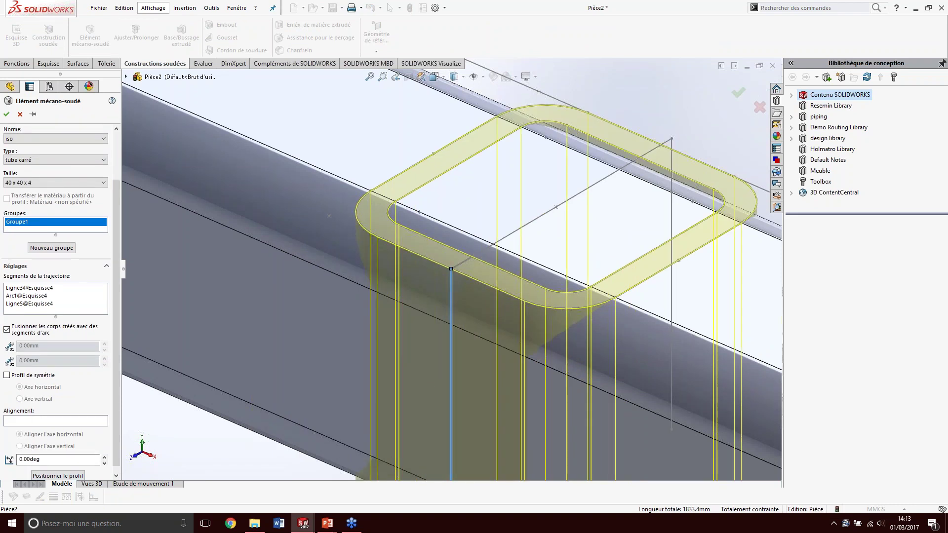
{"action": "key", "text": "Return"}
{"action": "key", "text": "f"}
{"action": "scroll", "coordinate": [416, 320], "scroll_direction": "down", "scroll_amount": 2}
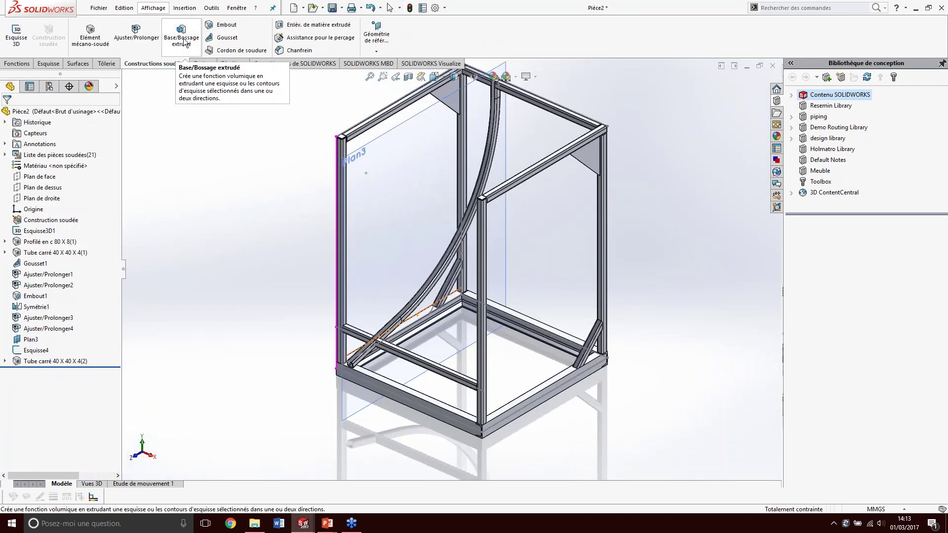
{"action": "left_click", "coordinate": [137, 32]}
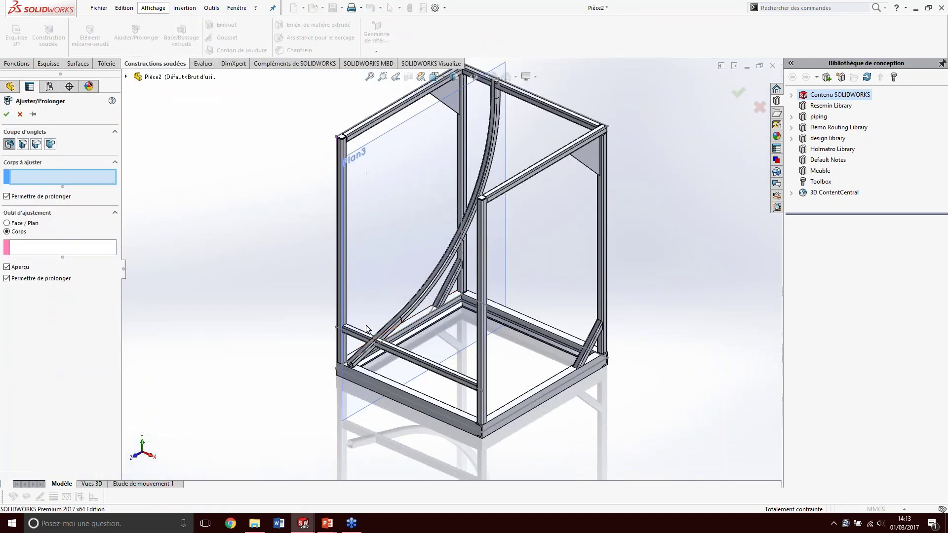
Step: Trim the curved tube against the lower and top crossbars
{"action": "left_click", "coordinate": [80, 249]}
{"action": "left_click", "coordinate": [391, 350]}
{"action": "left_click", "coordinate": [537, 105]}
{"action": "left_click", "coordinate": [737, 92]}
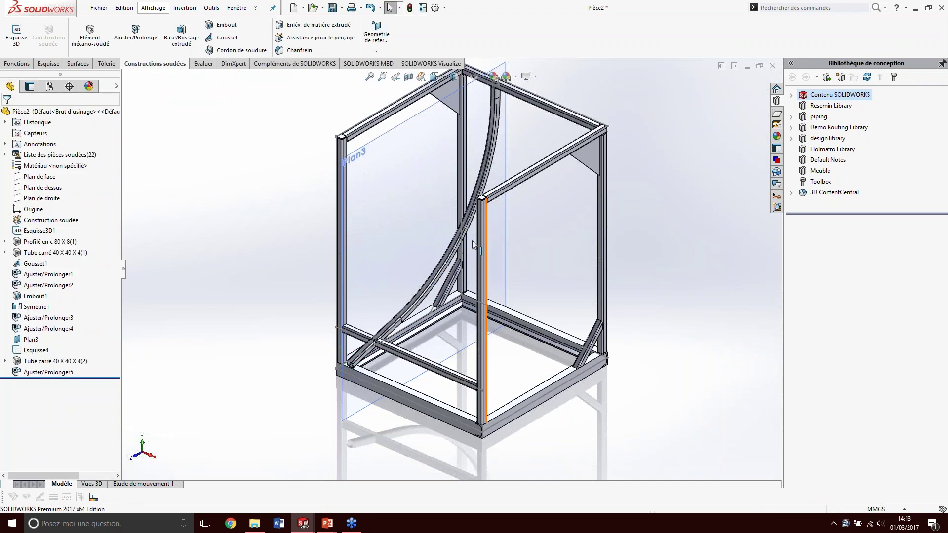
Step: Edit Ajuster/Prolonger5 to discard (ignorer) the lower offcut
{"action": "left_click", "coordinate": [49, 372]}
{"action": "left_click", "coordinate": [70, 354]}
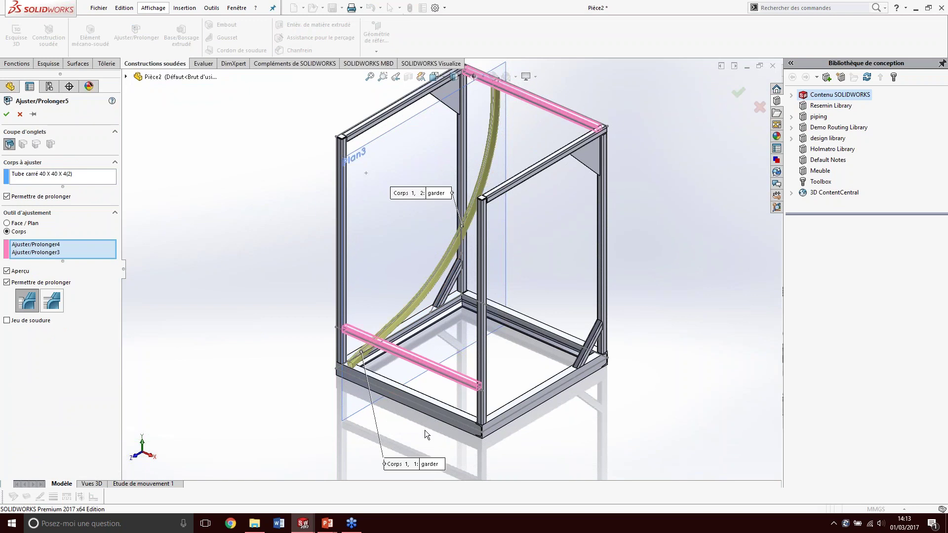
{"action": "left_click", "coordinate": [433, 466]}
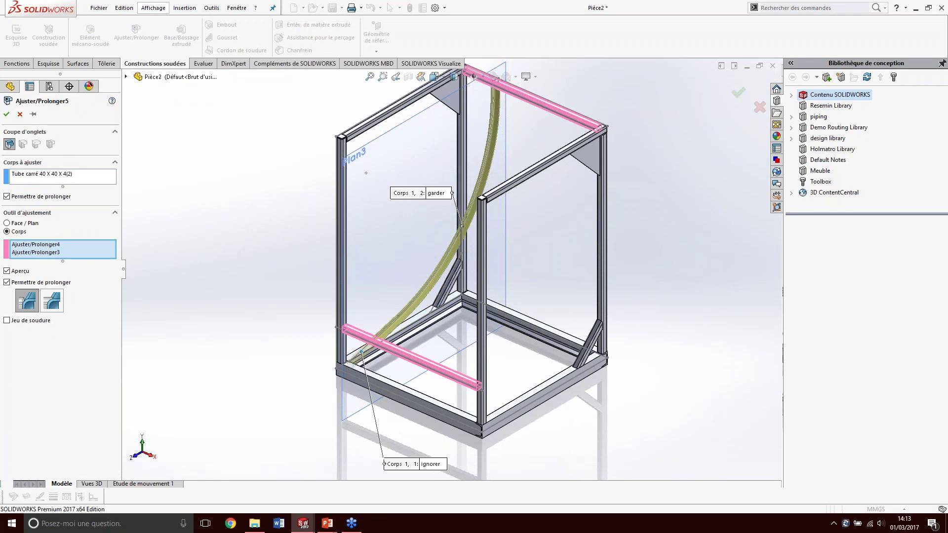
{"action": "right_click", "coordinate": [434, 466]}
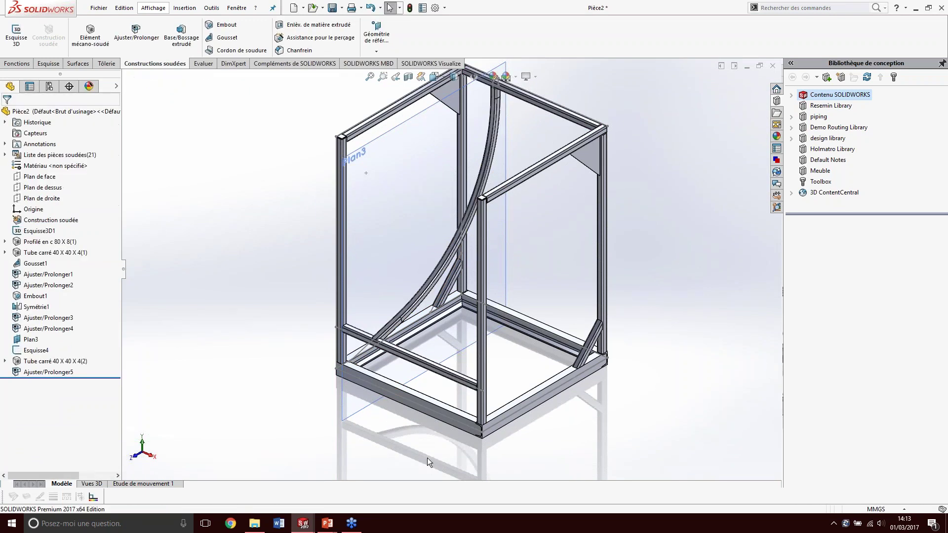
{"action": "middle_click_drag", "start_coordinate": [505, 156], "coordinate": [502, 226]}
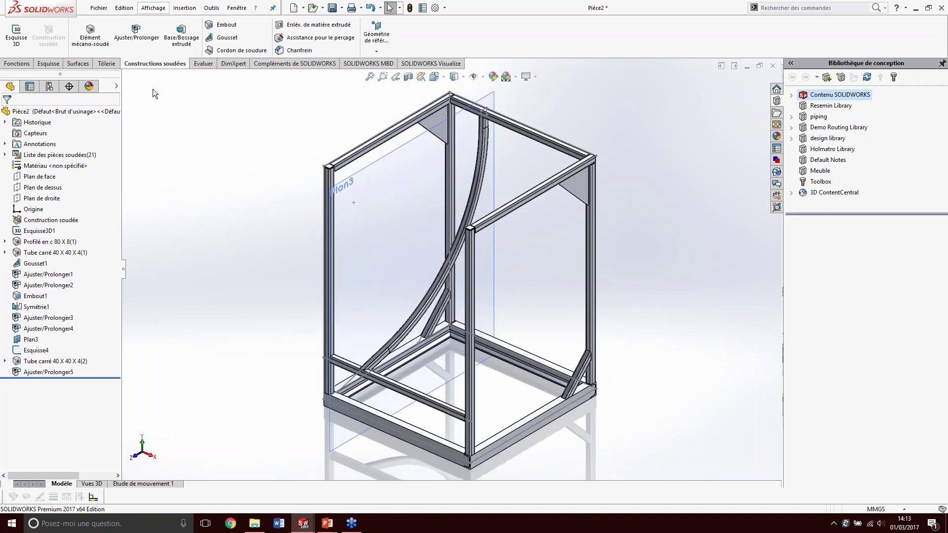
Step: Mirror the Ajuster/Prolonger5 curved tube body across Plan de droite
{"action": "left_click", "coordinate": [26, 63]}
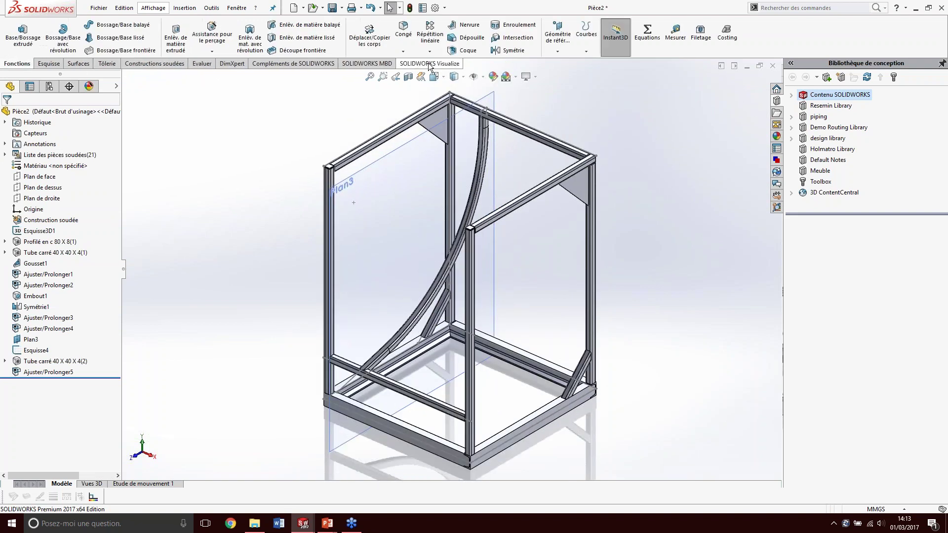
{"action": "left_click", "coordinate": [430, 52]}
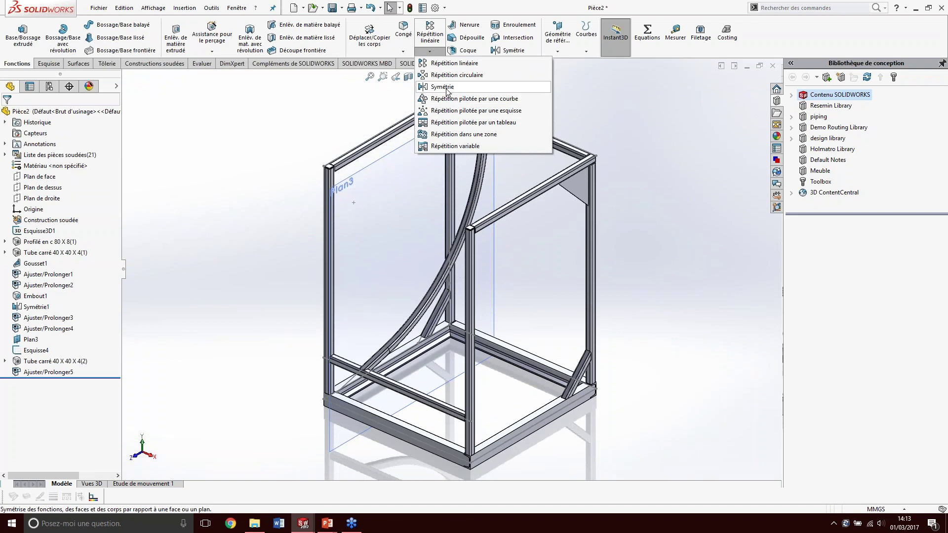
{"action": "left_click", "coordinate": [440, 87]}
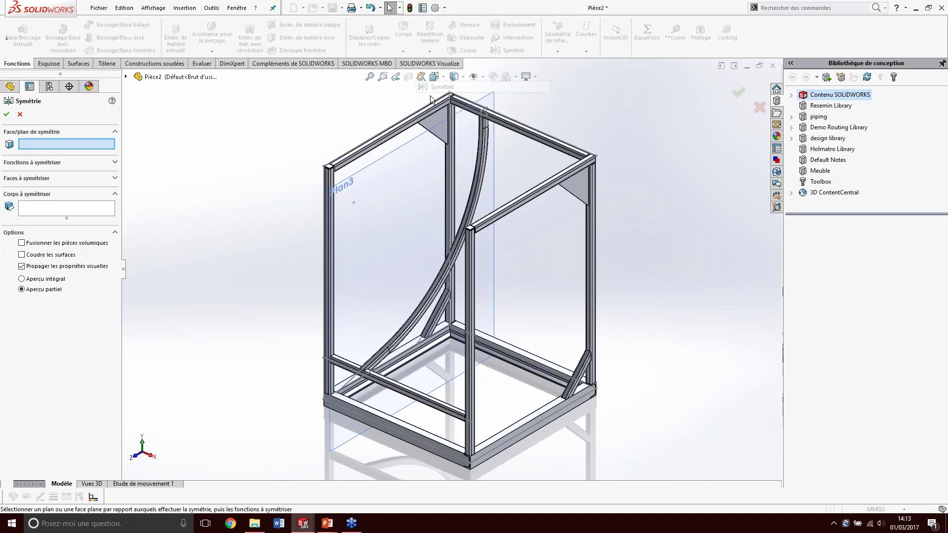
{"action": "left_click", "coordinate": [126, 77]}
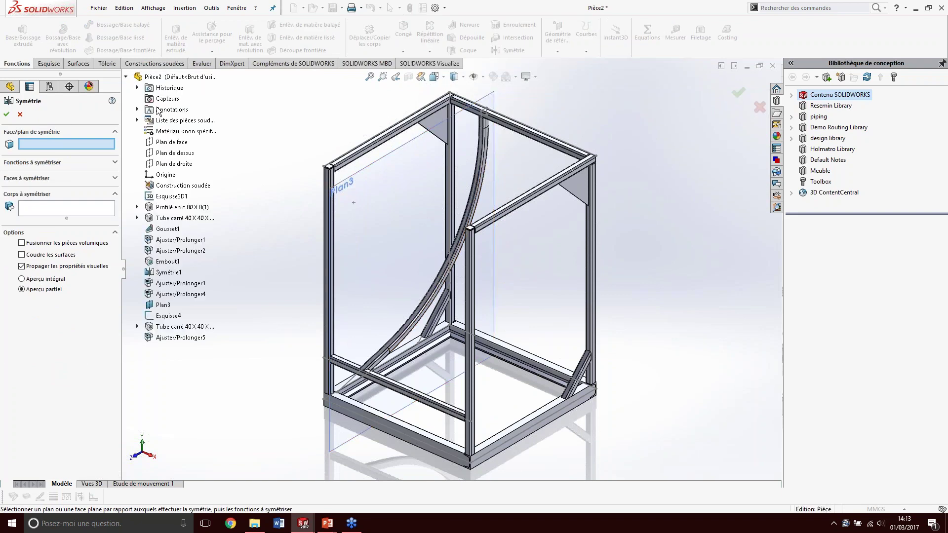
{"action": "left_click", "coordinate": [167, 164]}
{"action": "left_click", "coordinate": [482, 198]}
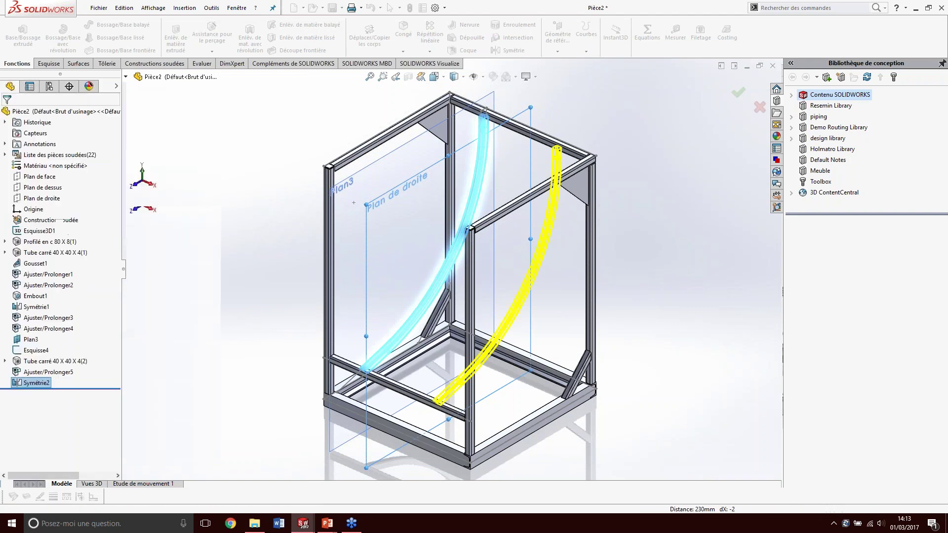
{"action": "middle_click_drag", "start_coordinate": [540, 284], "coordinate": [538, 283]}
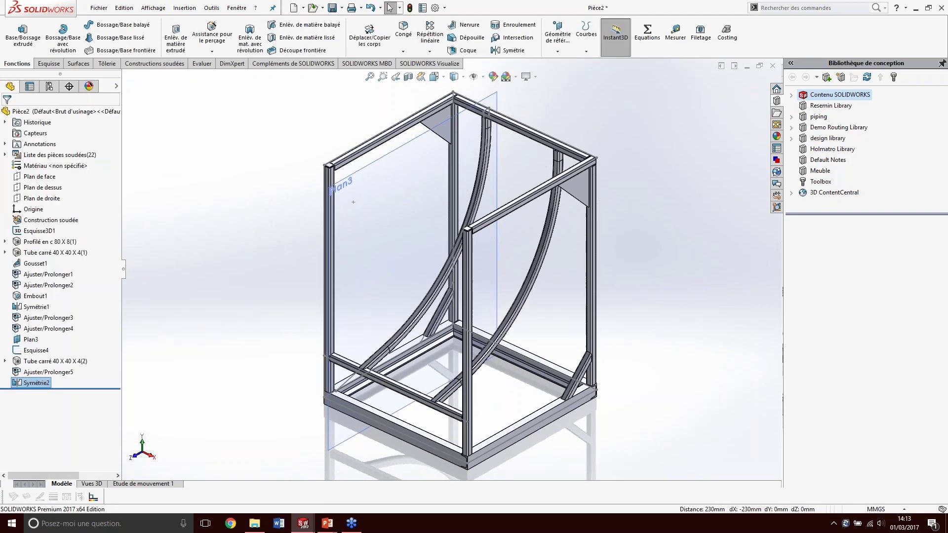
Step: Hide Plan3 and orbit the frame to check both curved tubes
{"action": "left_click", "coordinate": [473, 77]}
{"action": "middle_click_drag", "start_coordinate": [538, 330], "coordinate": [528, 332]}
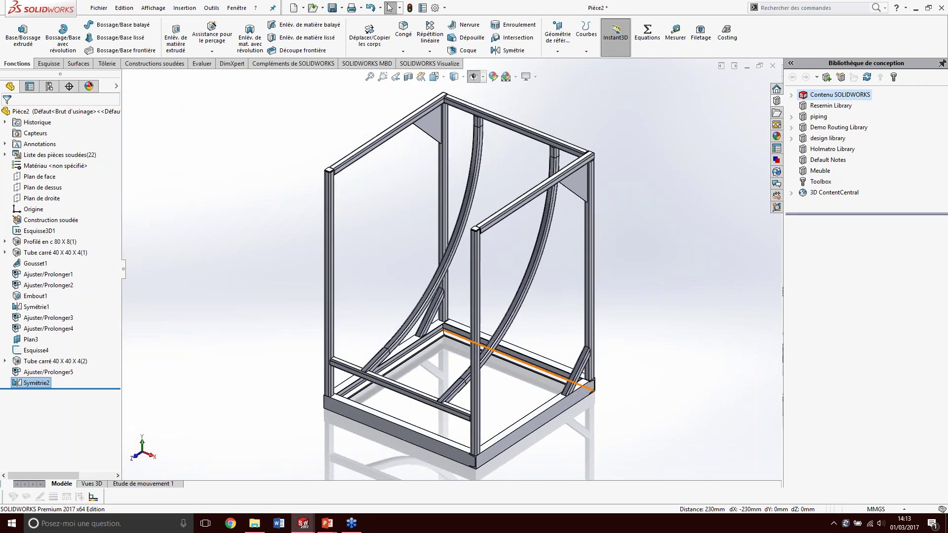
{"action": "middle_click_drag", "start_coordinate": [536, 387], "coordinate": [523, 389]}
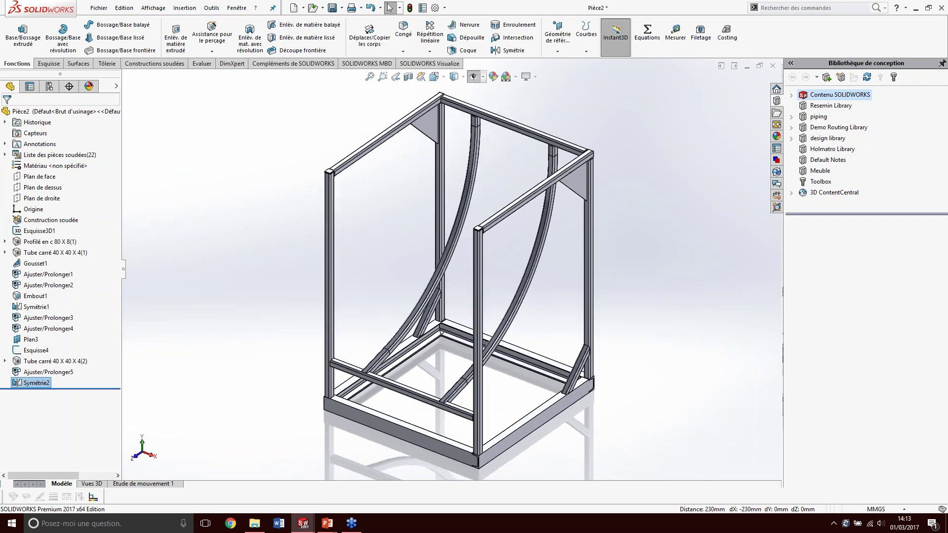
{"action": "left_click", "coordinate": [614, 363]}
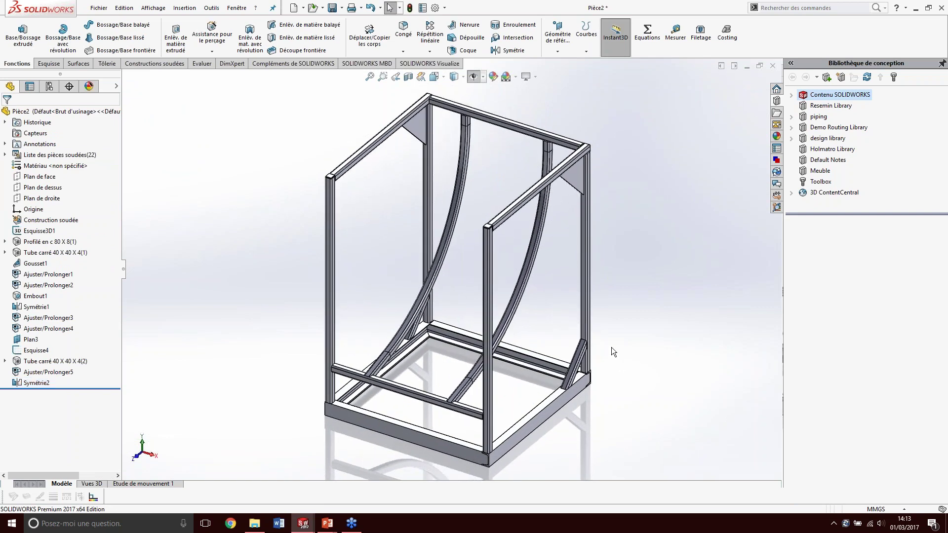
{"action": "key", "text": "alt+Tab"}
Step: Advance the slideshow to the 'La mise en plan et liste de pièces' slide
{"action": "key", "text": "Right"}
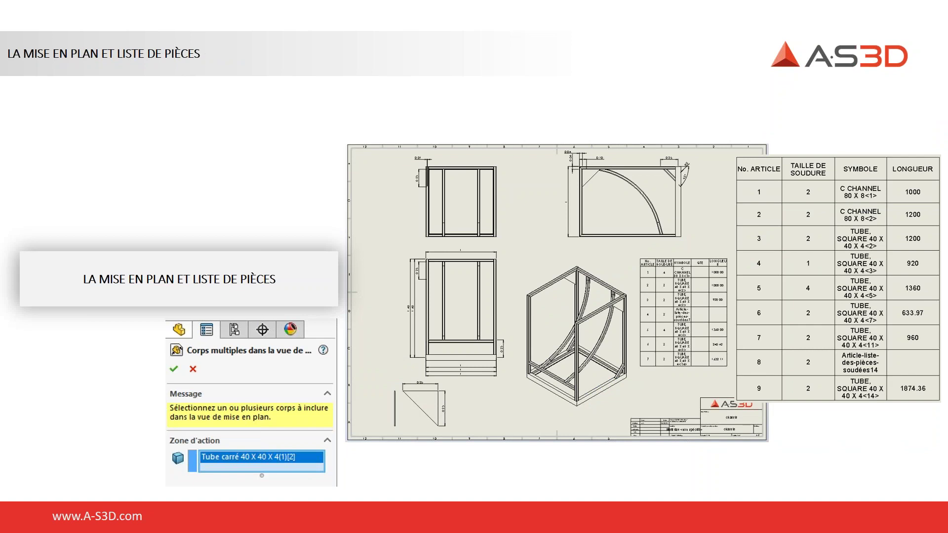
{"action": "key", "text": "alt+Tab"}
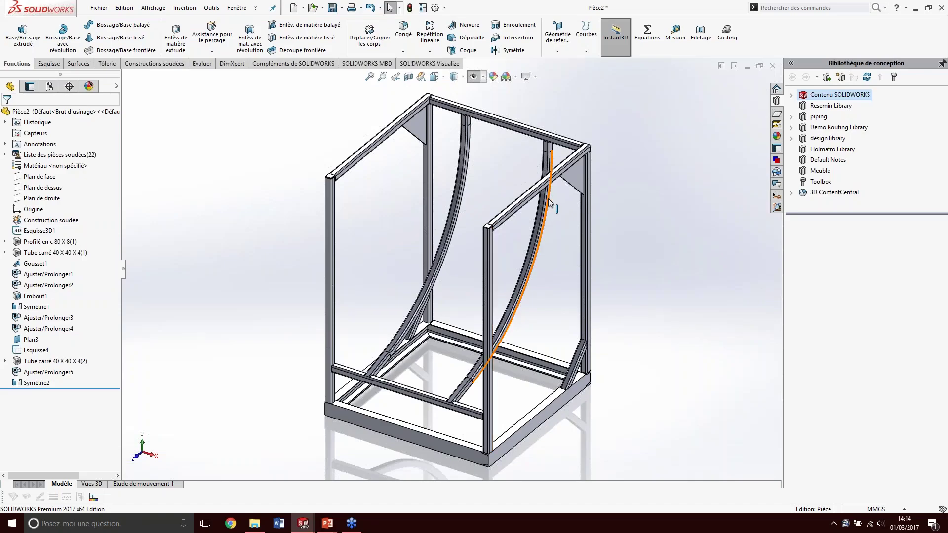
Step: Start a drawing from the part, first saving it as structure.SLDPRT in réalisation bac mécanosoudure
{"action": "middle_click_drag", "start_coordinate": [443, 180], "coordinate": [455, 167]}
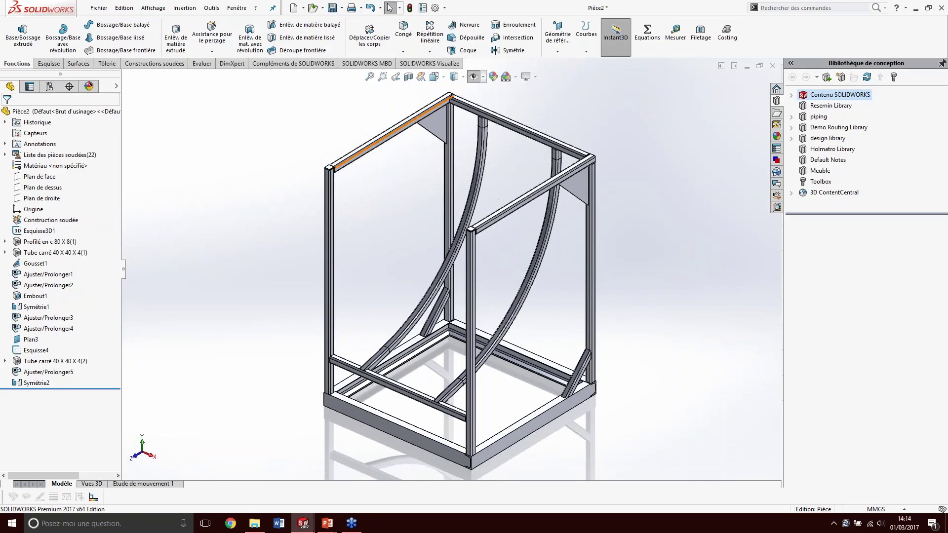
{"action": "left_click", "coordinate": [99, 8]}
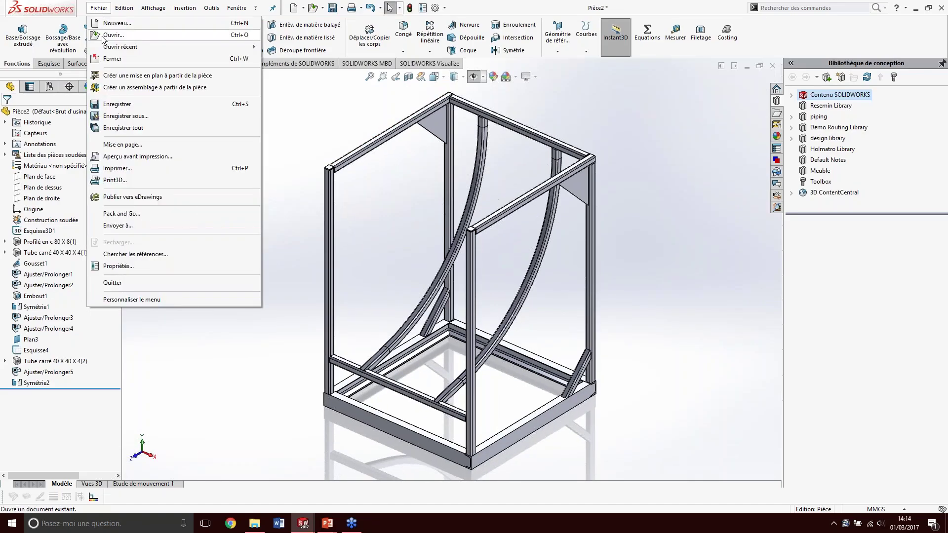
{"action": "left_click", "coordinate": [128, 73]}
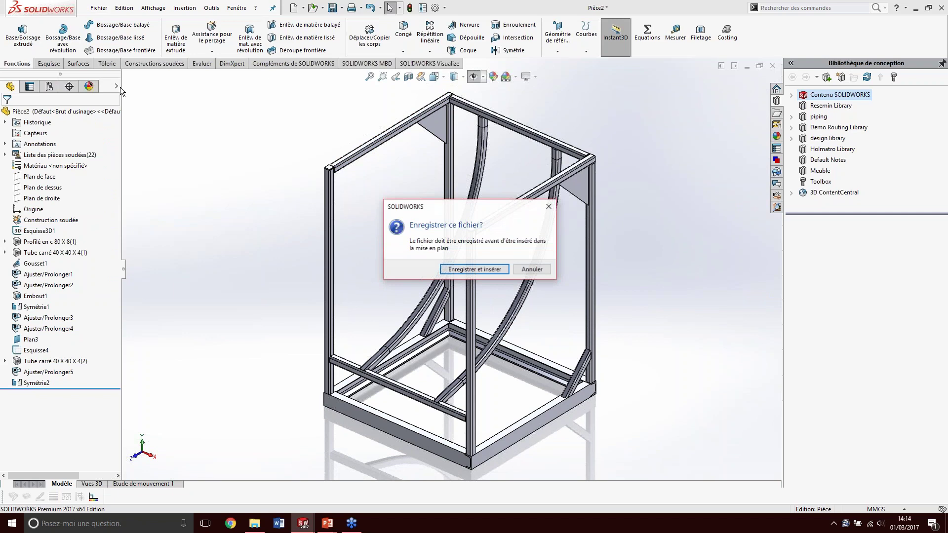
{"action": "left_click", "coordinate": [464, 269]}
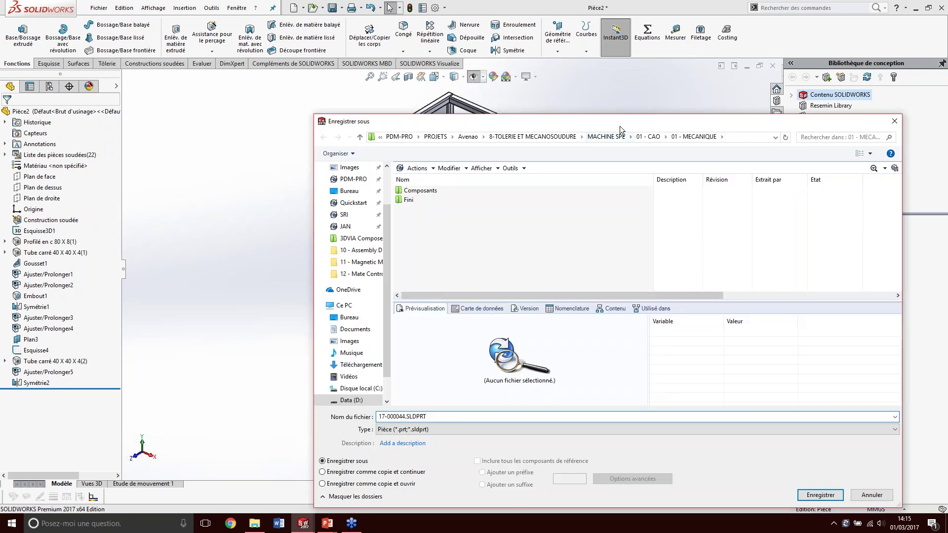
{"action": "left_click", "coordinate": [596, 135]}
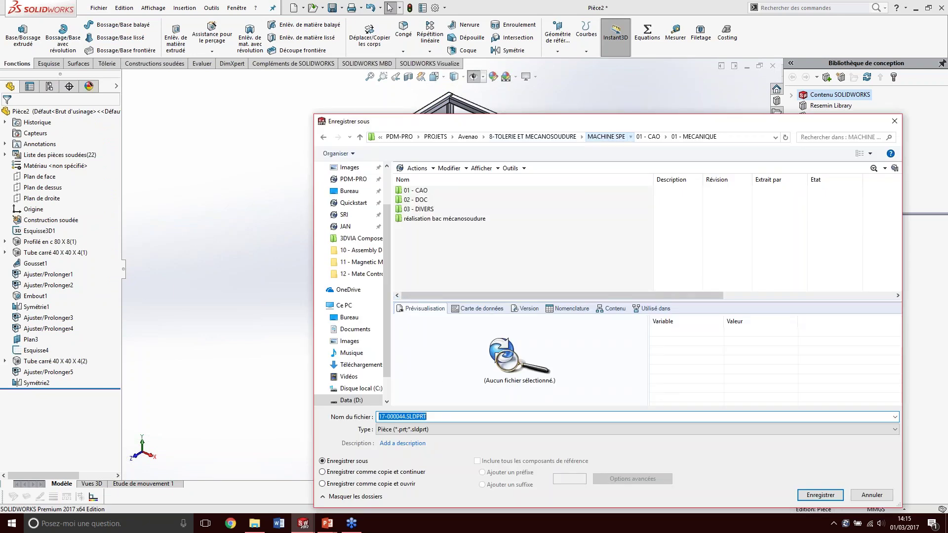
{"action": "double_click", "coordinate": [476, 217]}
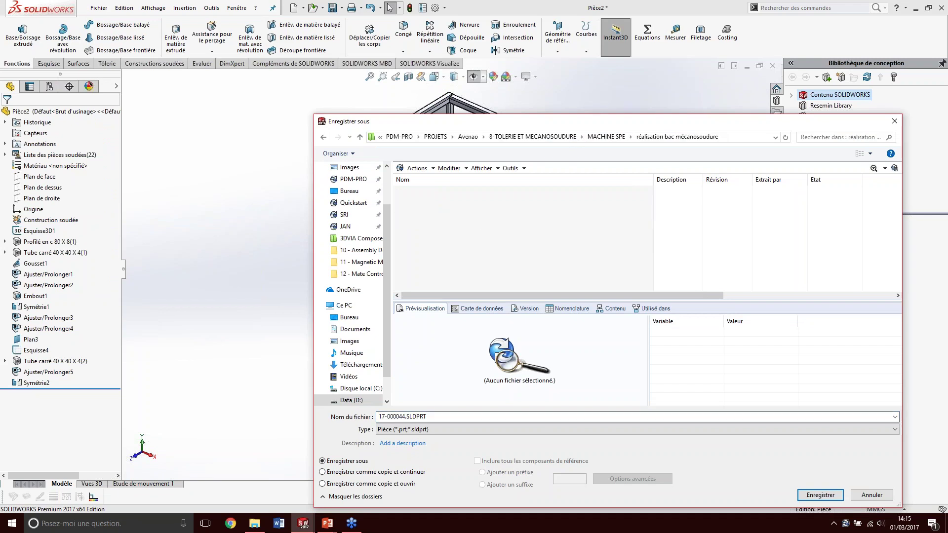
{"action": "type", "text": "structure"}
{"action": "key", "text": "Return"}
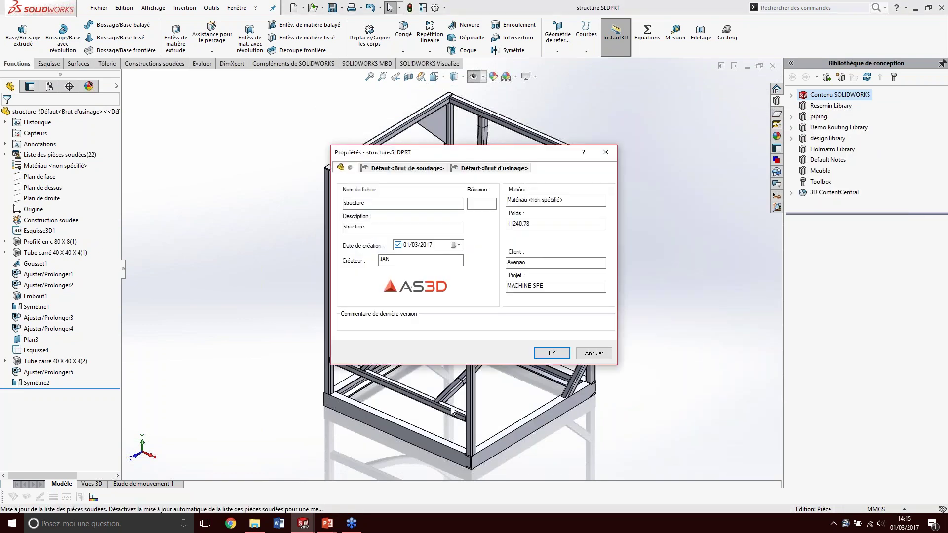
Step: Accept the structure.SLDPRT properties showing weight 11240.78 and project MACHINE SPE
{"action": "left_click_drag", "start_coordinate": [500, 155], "coordinate": [474, 158]}
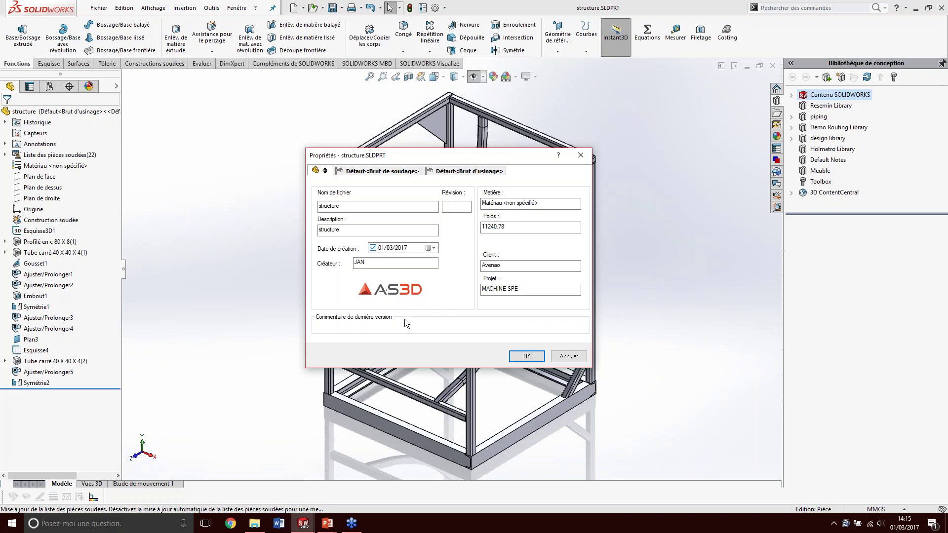
{"action": "left_click", "coordinate": [526, 356]}
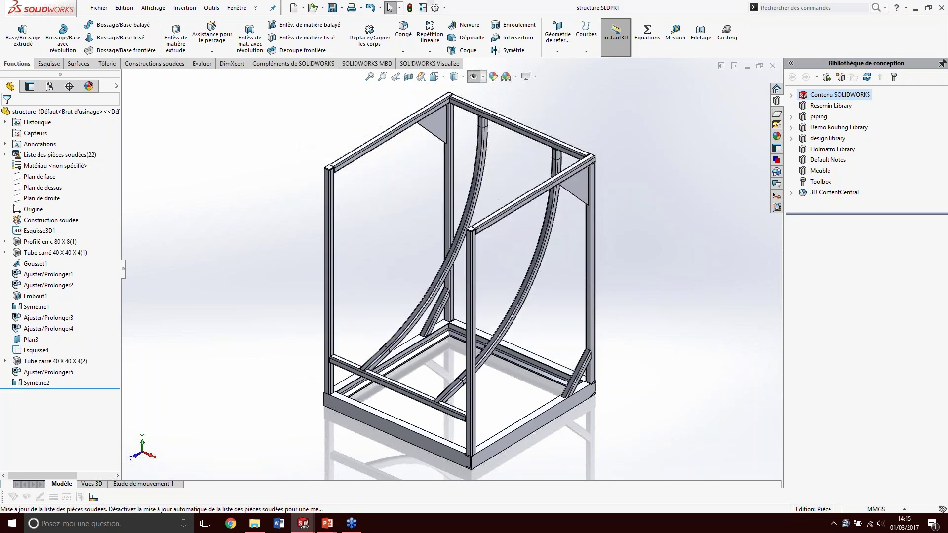
Step: Choose the A3 H - AvenAo format from the standard sheet list
{"action": "scroll", "coordinate": [464, 247], "scroll_direction": "down", "scroll_amount": 1}
{"action": "scroll", "coordinate": [464, 246], "scroll_direction": "down", "scroll_amount": 1}
{"action": "scroll", "coordinate": [463, 247], "scroll_direction": "down", "scroll_amount": 1}
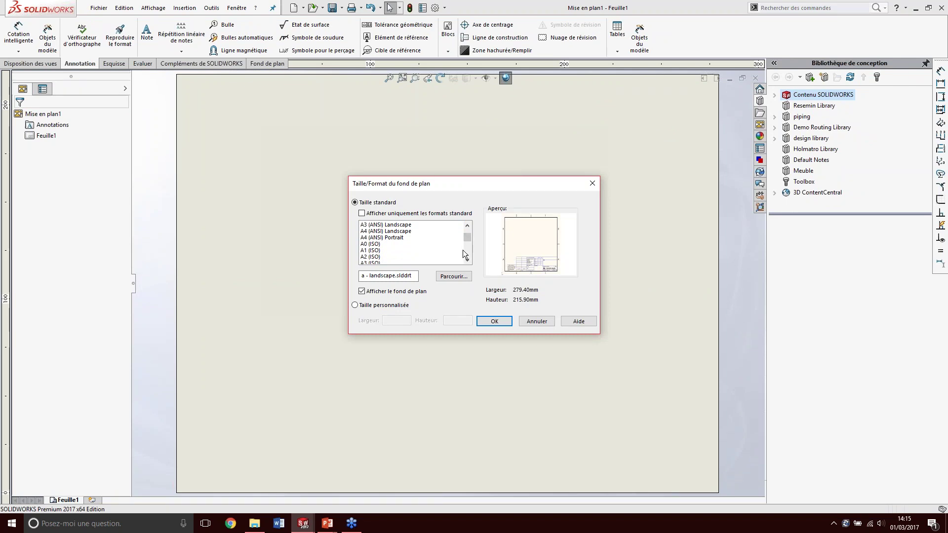
{"action": "scroll", "coordinate": [463, 250], "scroll_direction": "down", "scroll_amount": 4}
{"action": "left_click_drag", "start_coordinate": [469, 244], "coordinate": [469, 257]}
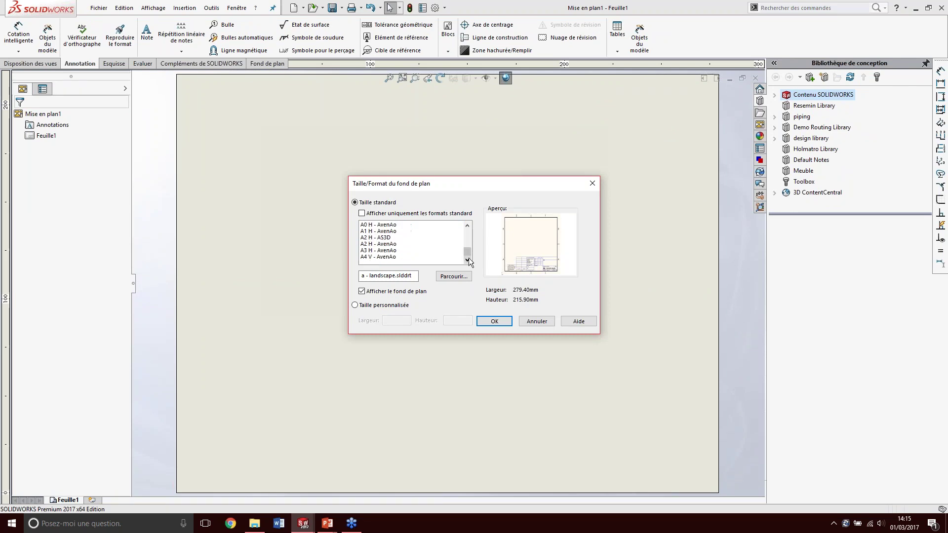
{"action": "left_click", "coordinate": [385, 250]}
{"action": "left_click", "coordinate": [494, 322]}
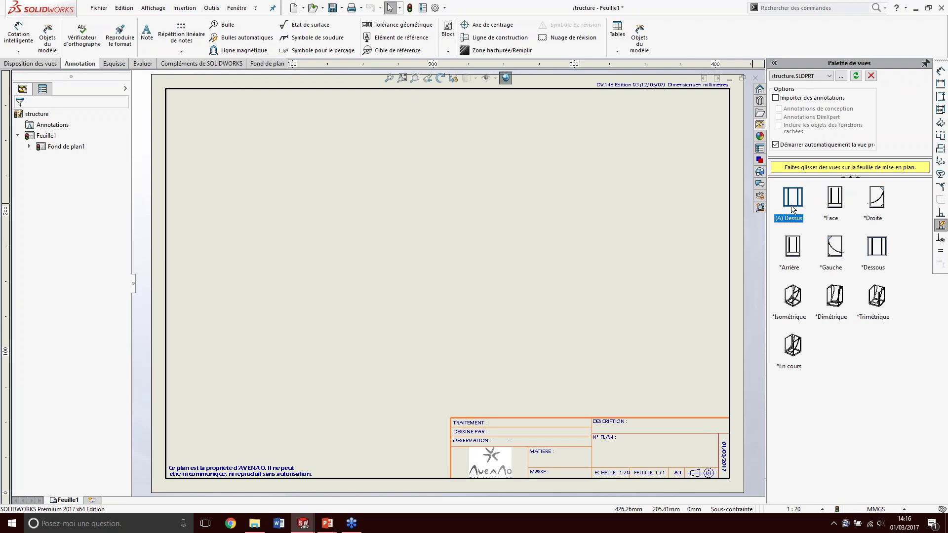
Step: Place the top view top-left, with projected views below and to the right
{"action": "left_click_drag", "start_coordinate": [786, 205], "coordinate": [282, 157]}
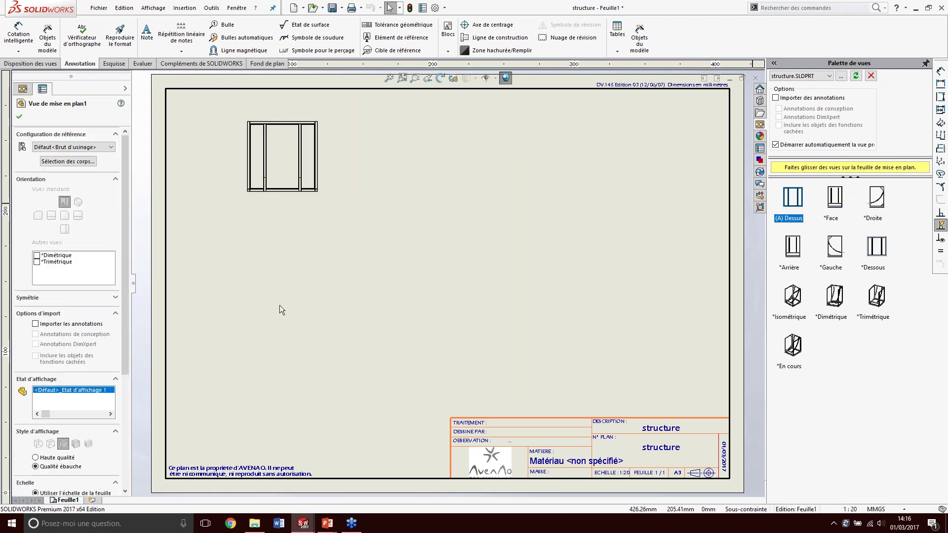
{"action": "left_click", "coordinate": [282, 358]}
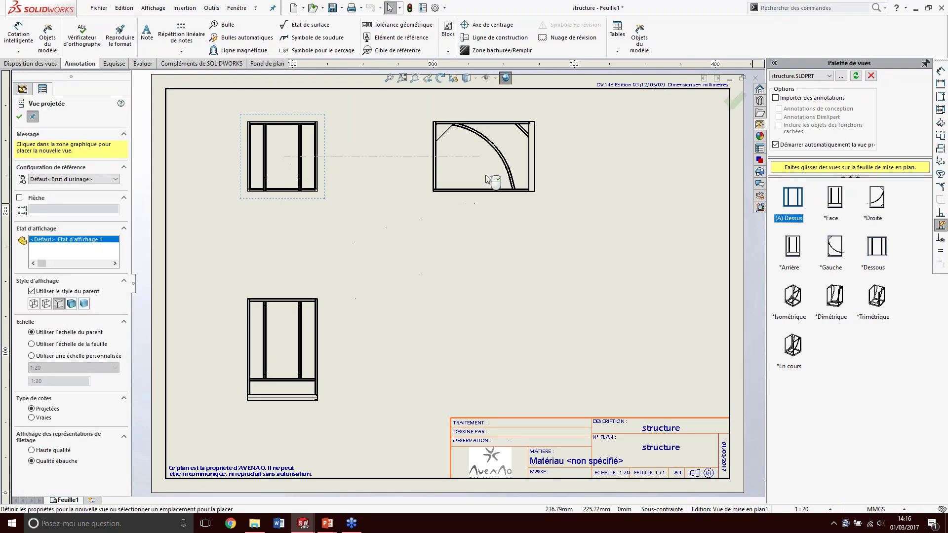
{"action": "left_click", "coordinate": [486, 175]}
{"action": "key", "text": "Escape"}
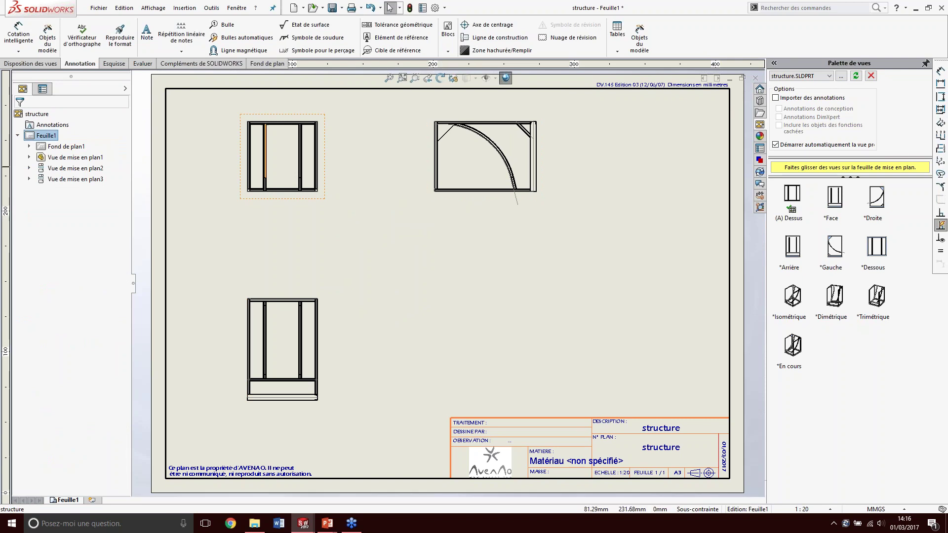
Step: Import model dimensions from the entire model into all views and realign them
{"action": "left_click", "coordinate": [273, 162]}
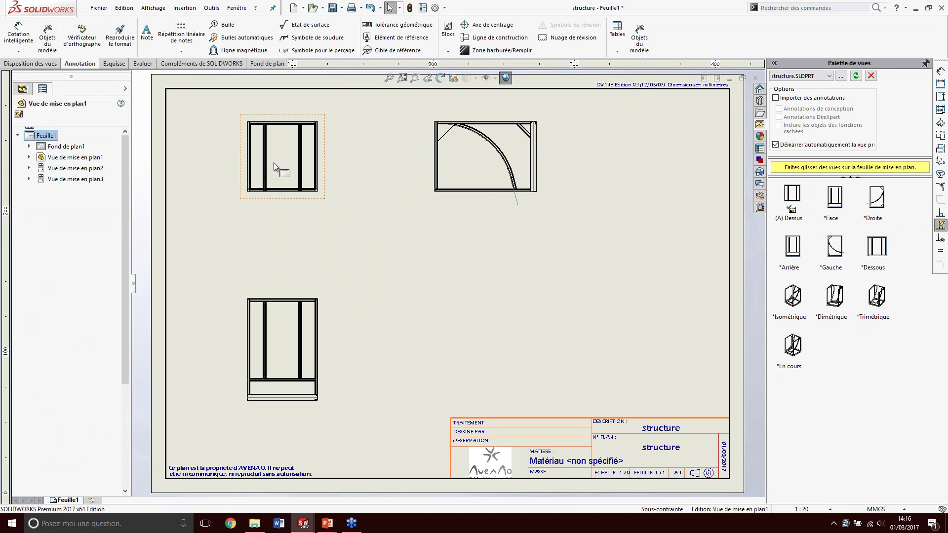
{"action": "left_click", "coordinate": [47, 52]}
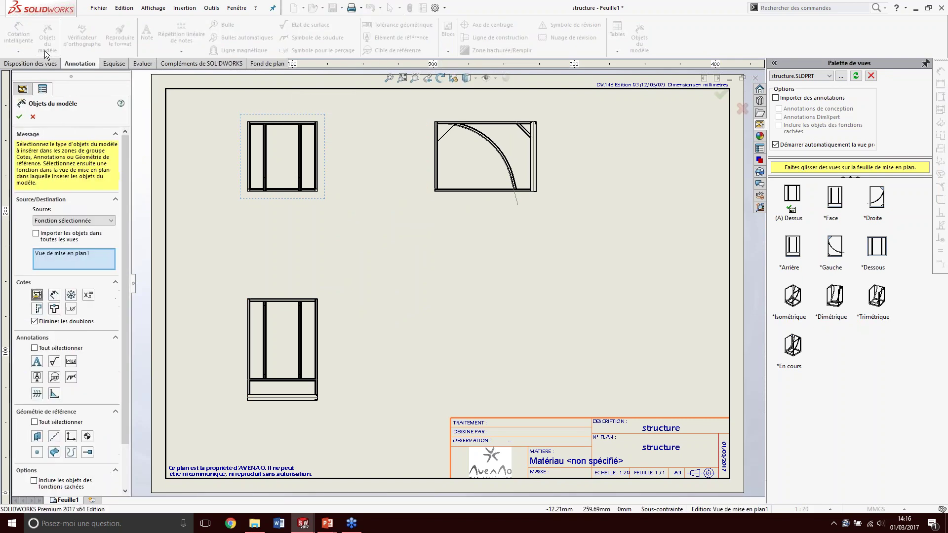
{"action": "left_click", "coordinate": [36, 233]}
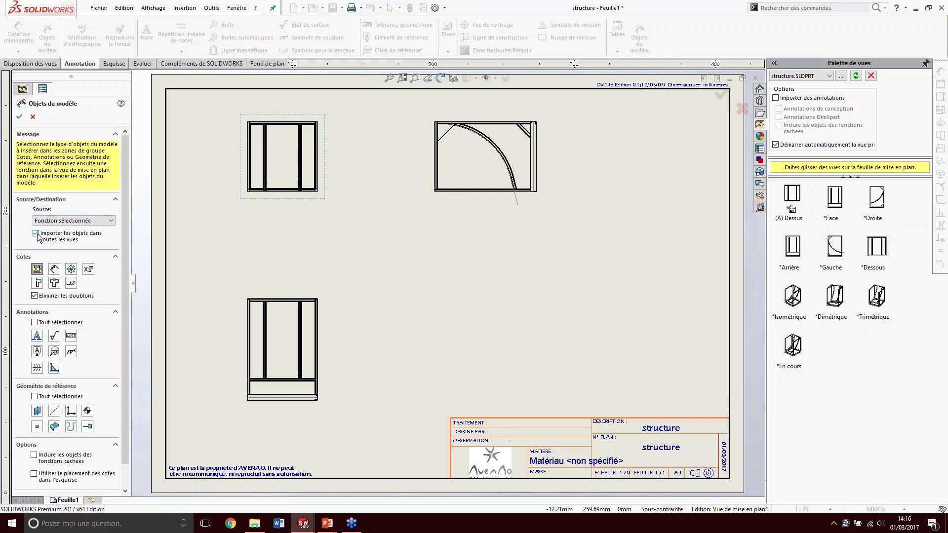
{"action": "left_click", "coordinate": [51, 221]}
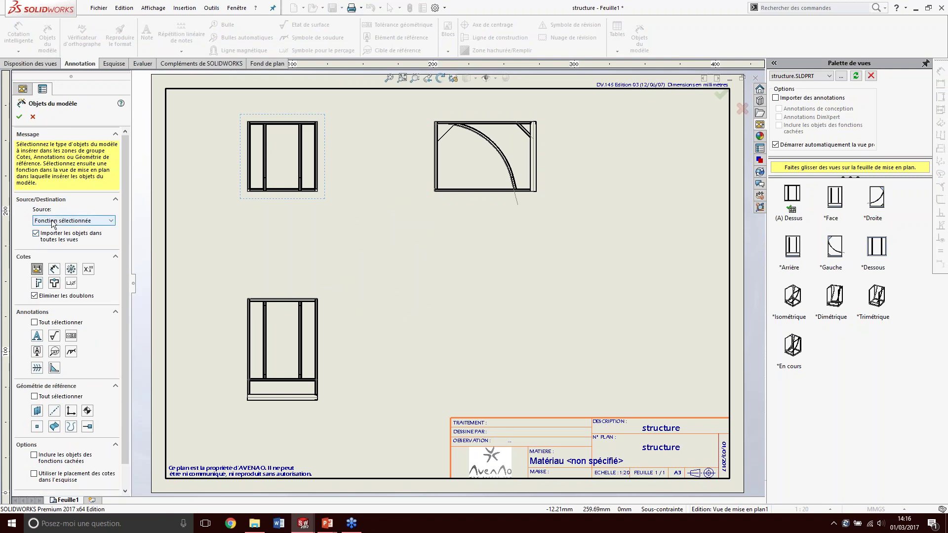
{"action": "left_click", "coordinate": [56, 232]}
{"action": "left_click", "coordinate": [20, 116]}
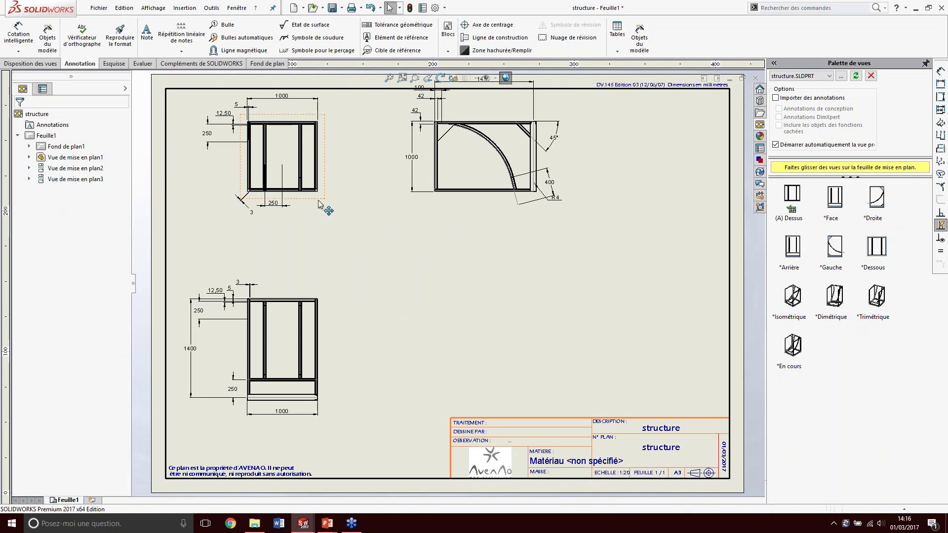
{"action": "left_click_drag", "start_coordinate": [319, 203], "coordinate": [318, 215]}
{"action": "left_click", "coordinate": [410, 253]}
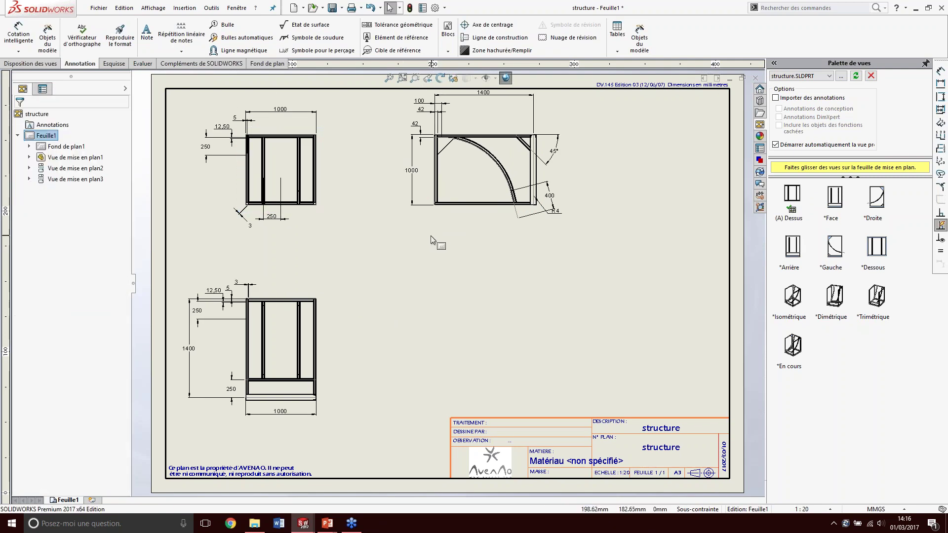
Step: Add an isometric view of the structure and rotate its model orientation
{"action": "left_click_drag", "start_coordinate": [792, 297], "coordinate": [493, 312]}
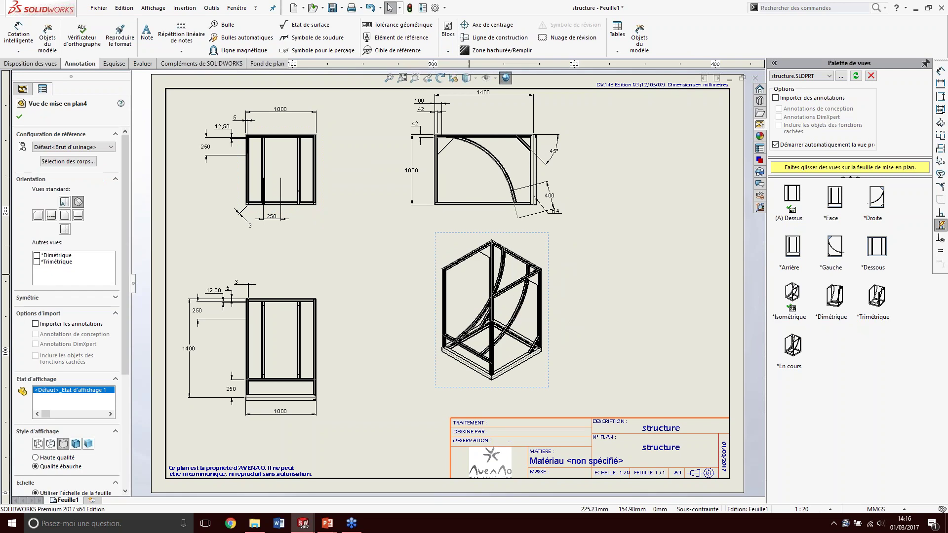
{"action": "middle_click_drag", "start_coordinate": [471, 286], "coordinate": [469, 269]}
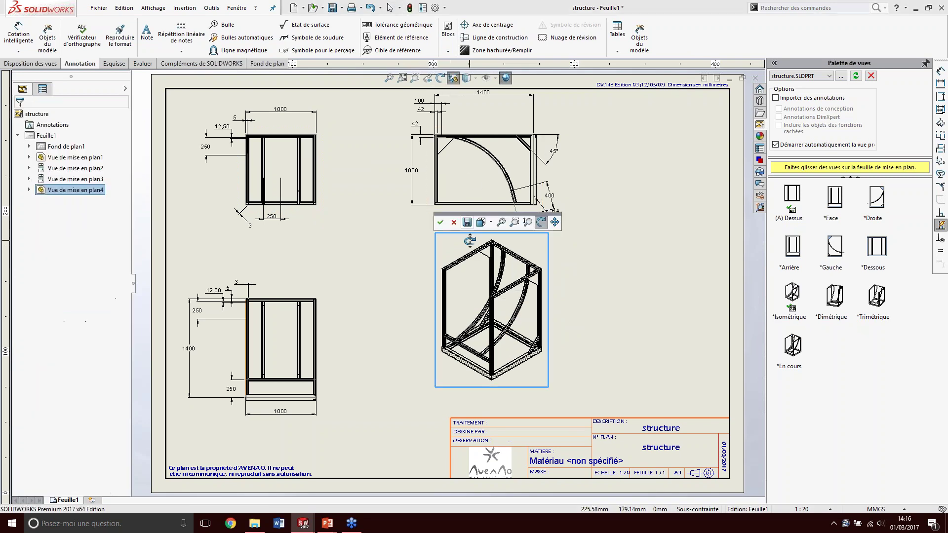
{"action": "left_click_drag", "start_coordinate": [468, 269], "coordinate": [470, 272]}
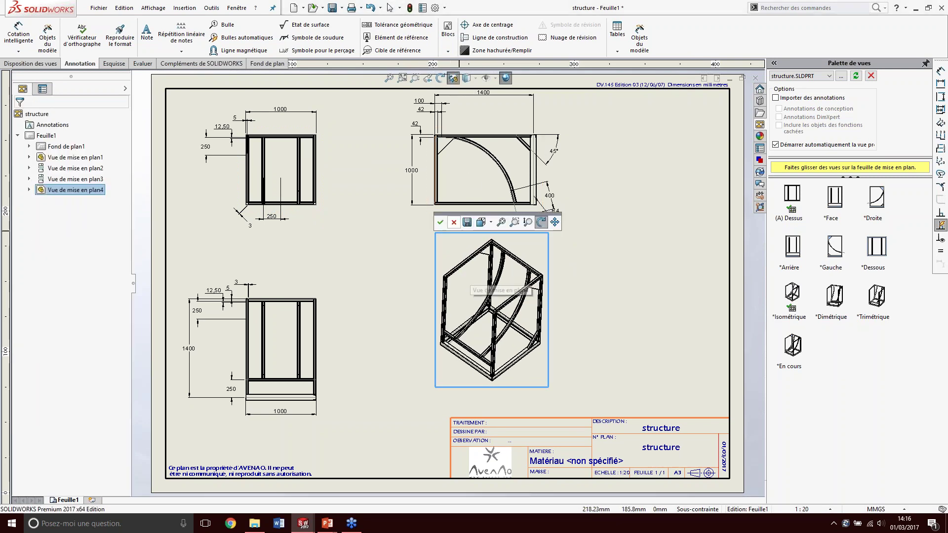
{"action": "left_click", "coordinate": [440, 223]}
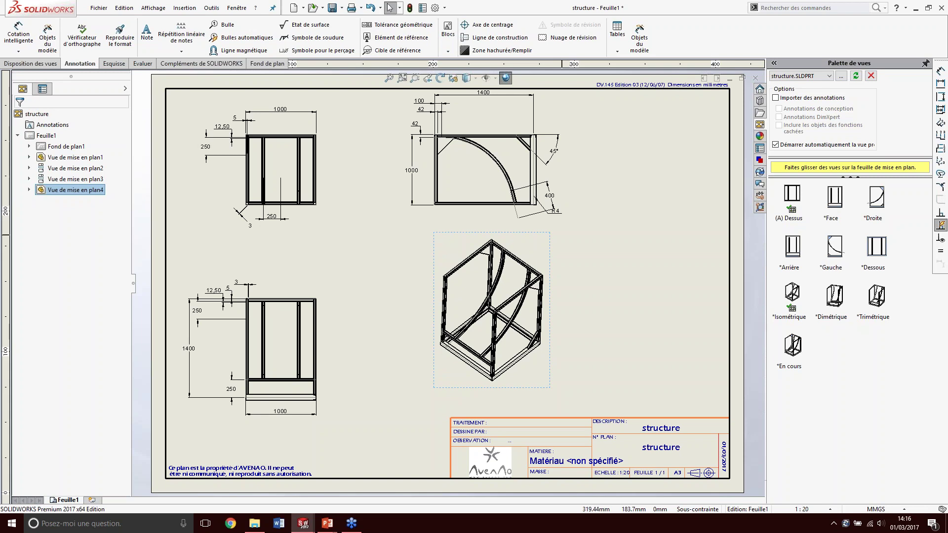
{"action": "left_click", "coordinate": [617, 50]}
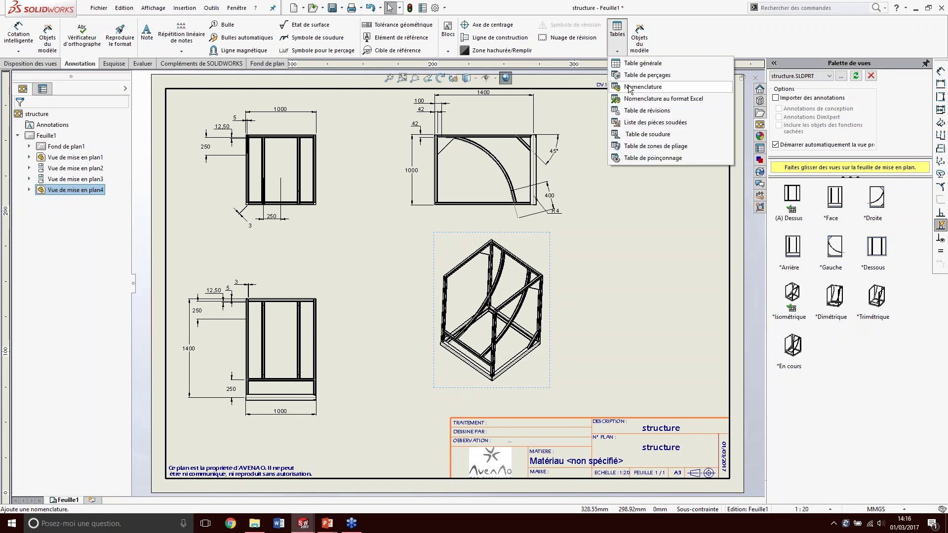
Step: Insert a weldment cut list using the cut list.sldwldtbt template
{"action": "left_click", "coordinate": [649, 123]}
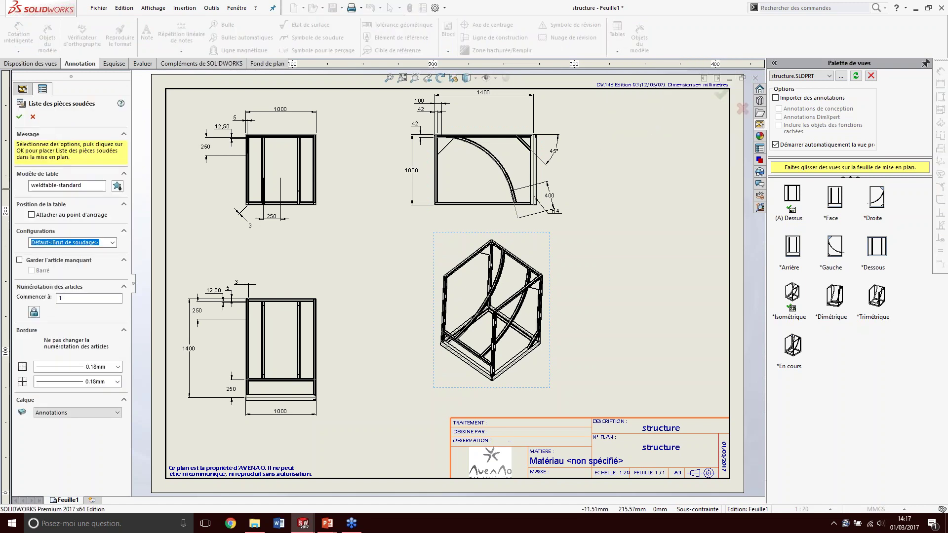
{"action": "left_click", "coordinate": [116, 185]}
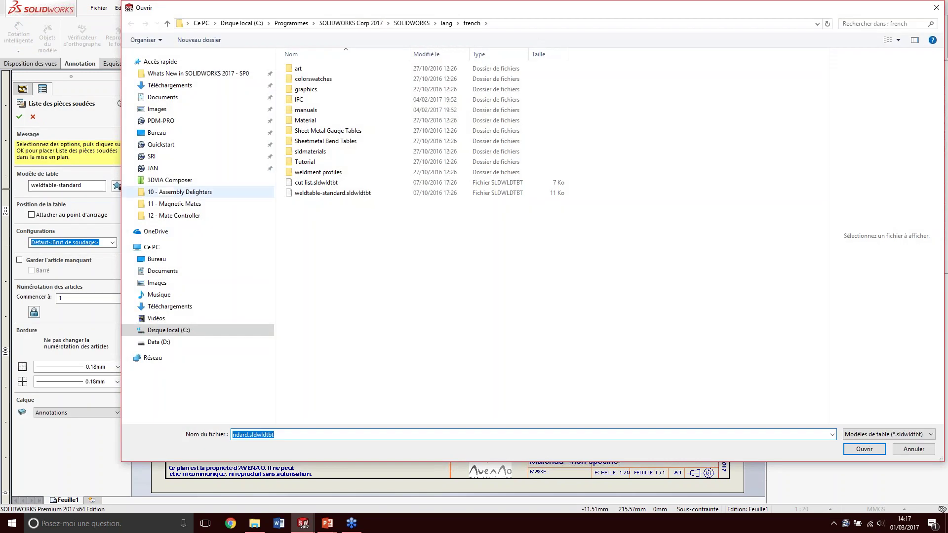
{"action": "double_click", "coordinate": [377, 186]}
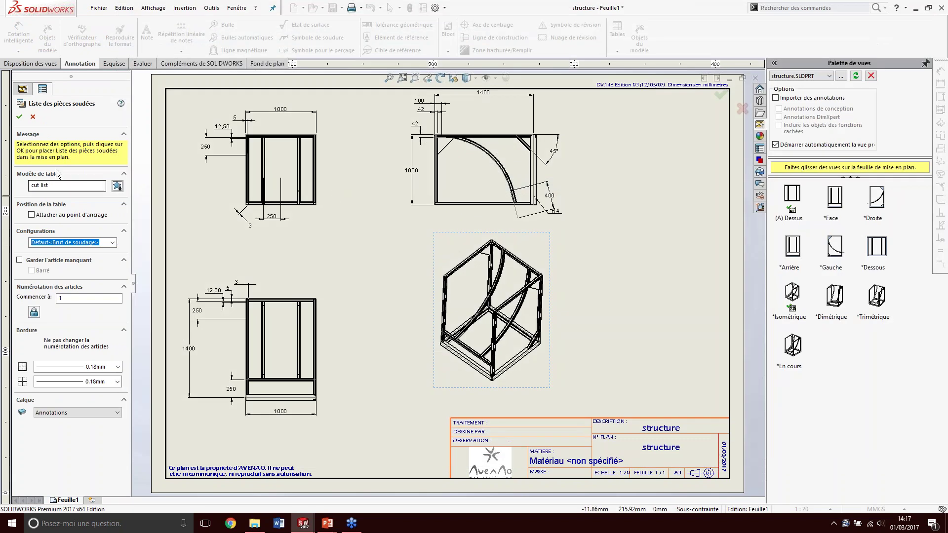
{"action": "left_click", "coordinate": [19, 116]}
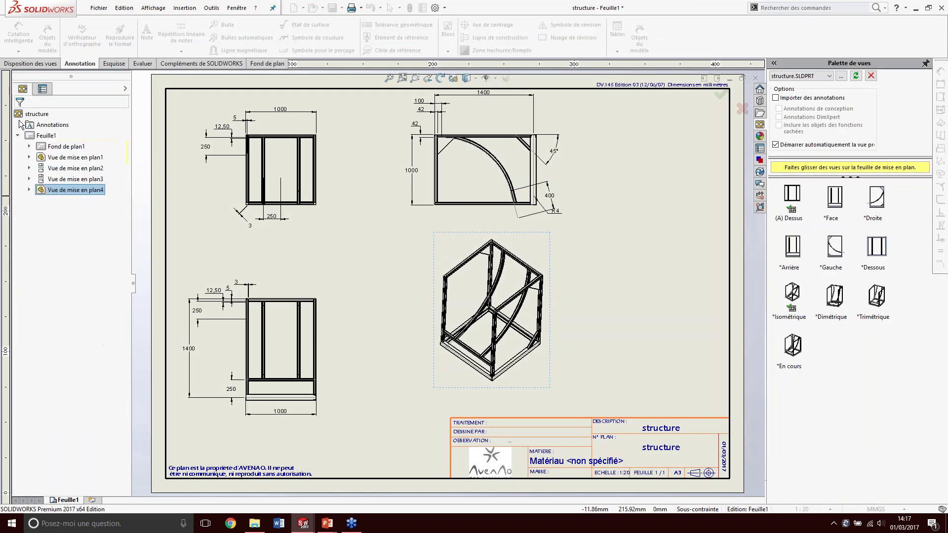
{"action": "left_click", "coordinate": [523, 221]}
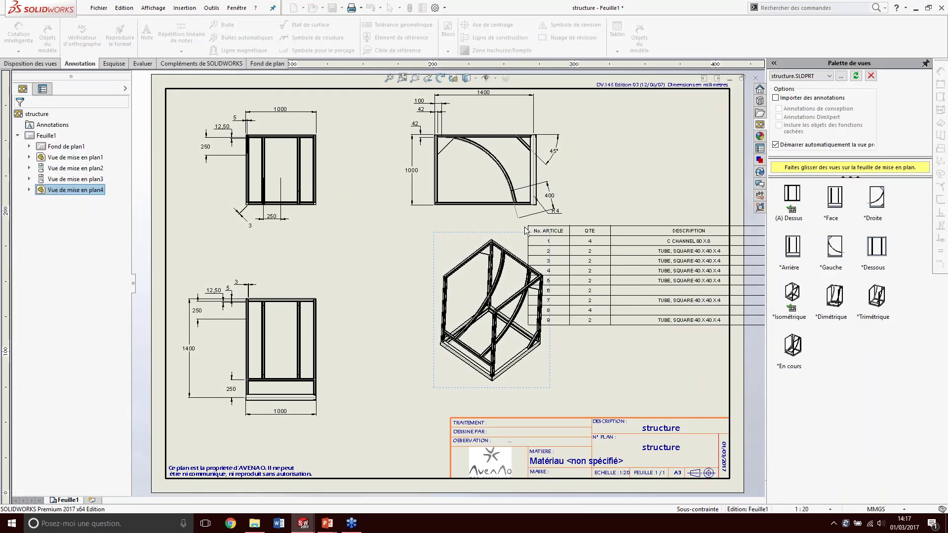
{"action": "key", "text": "Escape"}
Step: Arrange the cut list table above the isometric view, moving both into place
{"action": "left_click_drag", "start_coordinate": [519, 386], "coordinate": [444, 393]}
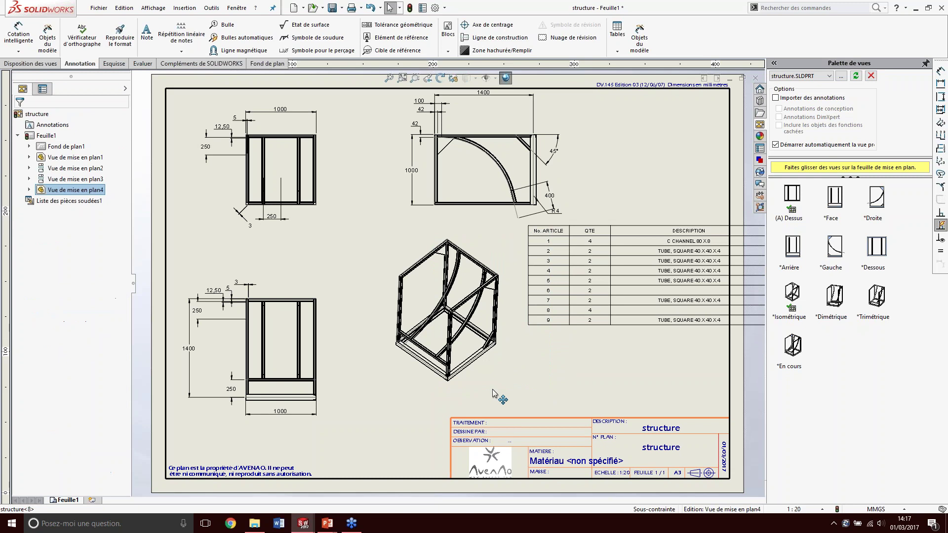
{"action": "left_click_drag", "start_coordinate": [526, 225], "coordinate": [459, 242]}
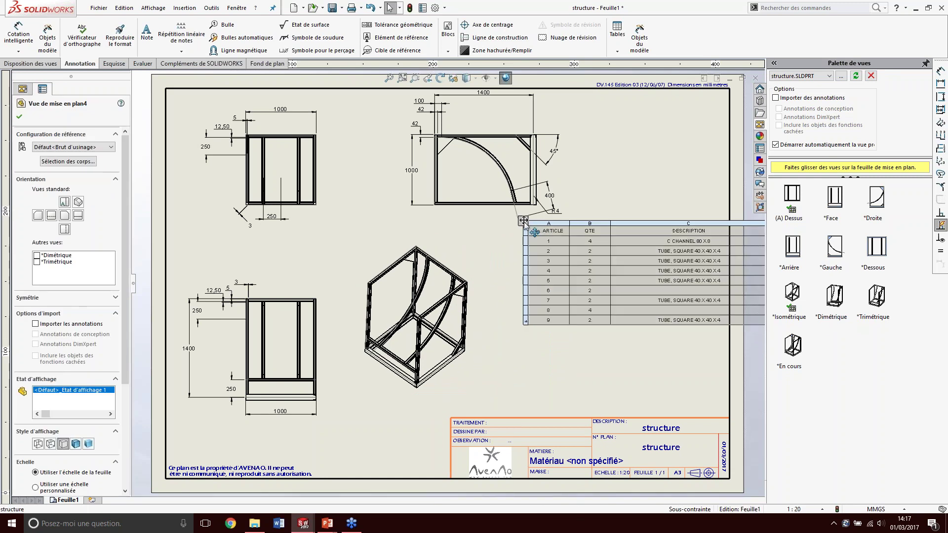
{"action": "left_click", "coordinate": [459, 242]}
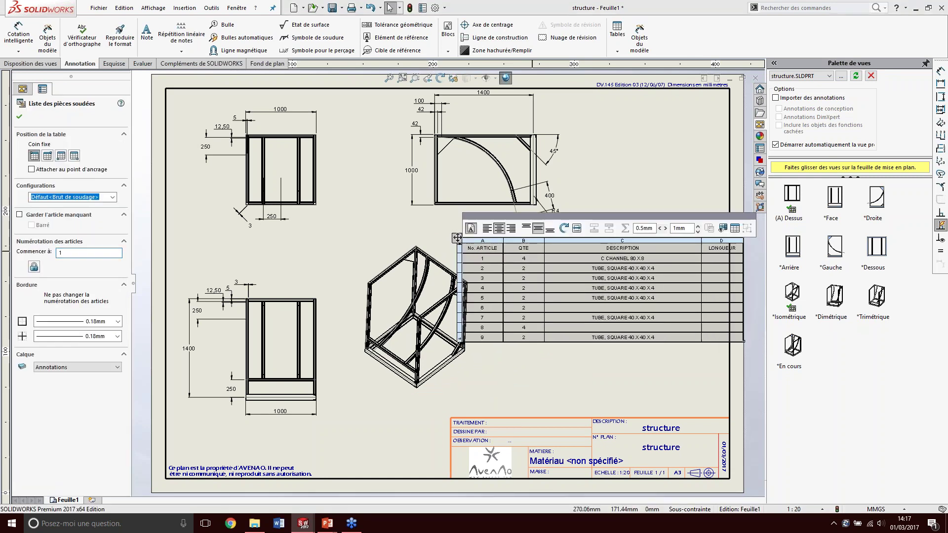
{"action": "left_click_drag", "start_coordinate": [457, 237], "coordinate": [443, 225]}
{"action": "left_click", "coordinate": [484, 366]}
{"action": "left_click_drag", "start_coordinate": [484, 366], "coordinate": [450, 413]}
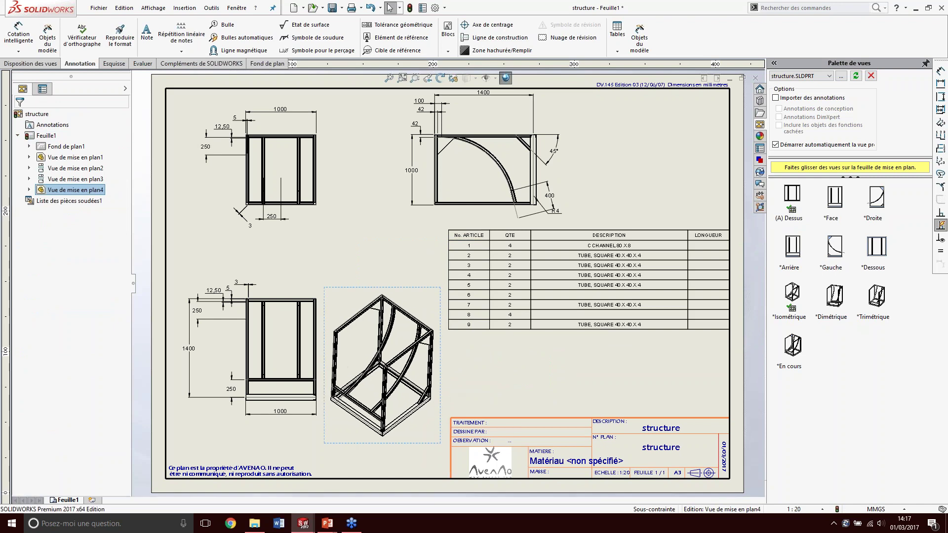
{"action": "scroll", "coordinate": [737, 256], "scroll_direction": "down", "scroll_amount": 1}
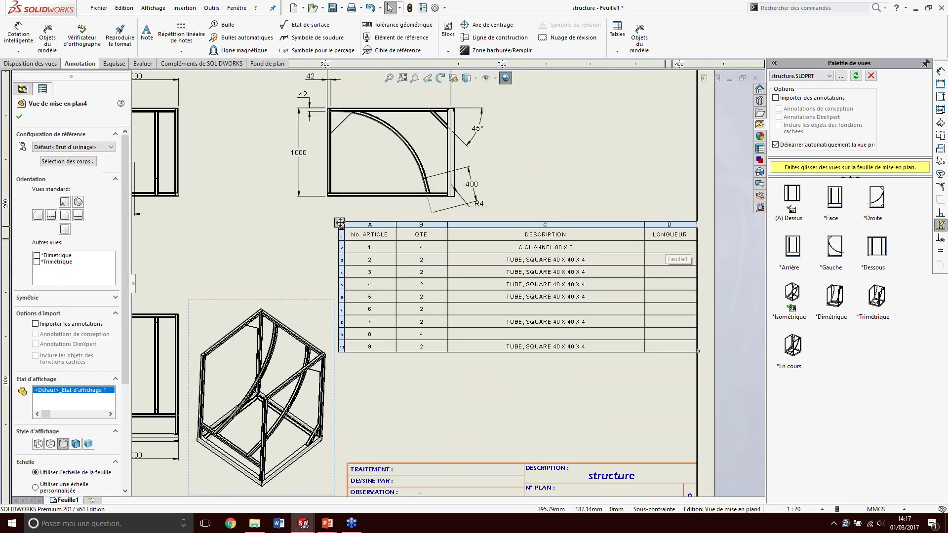
Step: Link cut list column D to the LONGUEUR property to show part lengths
{"action": "left_click", "coordinate": [671, 232]}
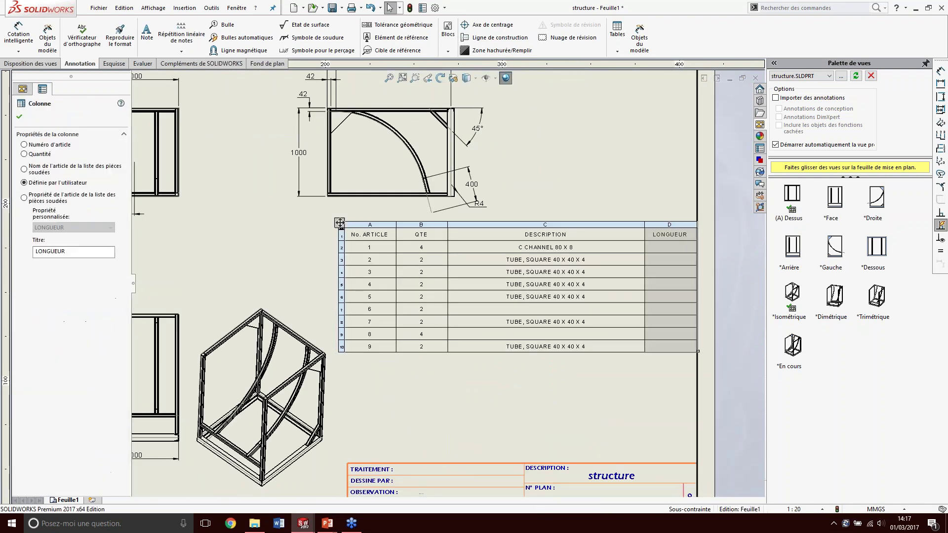
{"action": "left_click", "coordinate": [53, 204]}
{"action": "left_click", "coordinate": [74, 226]}
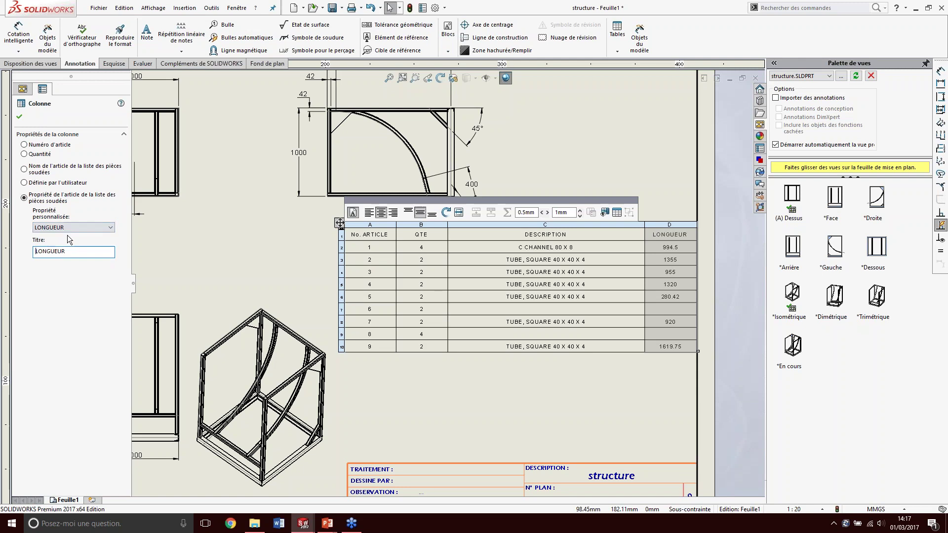
{"action": "left_click", "coordinate": [20, 118]}
{"action": "scroll", "coordinate": [659, 279], "scroll_direction": "down", "scroll_amount": 2}
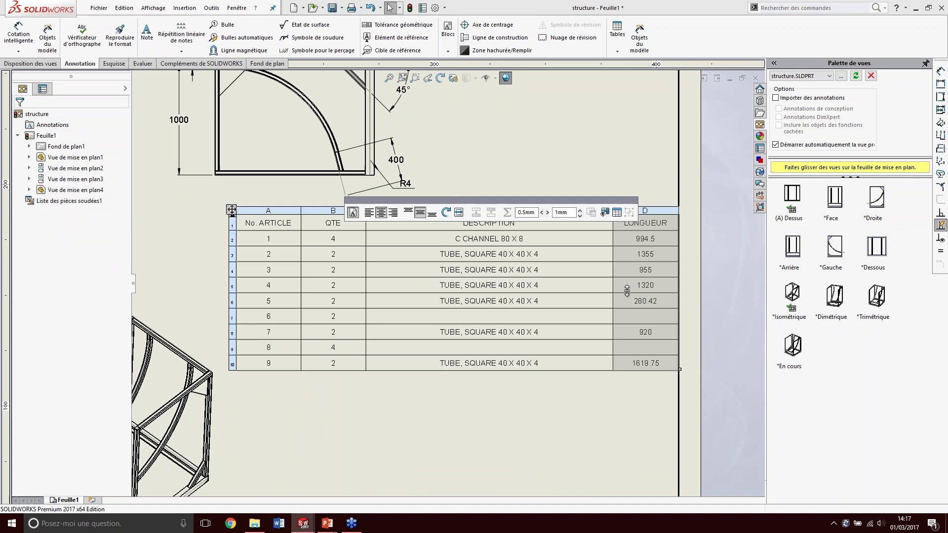
{"action": "left_click", "coordinate": [632, 391]}
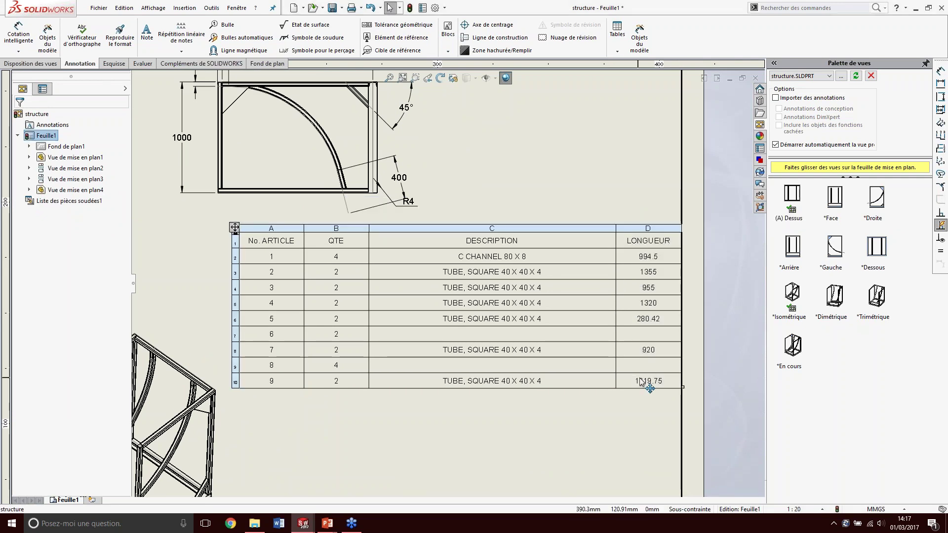
Step: Return to SOLIDWORKS and pan and zoom out to show the whole sheet
{"action": "key", "text": "alt+Tab"}
{"action": "key", "text": "alt+Tab"}
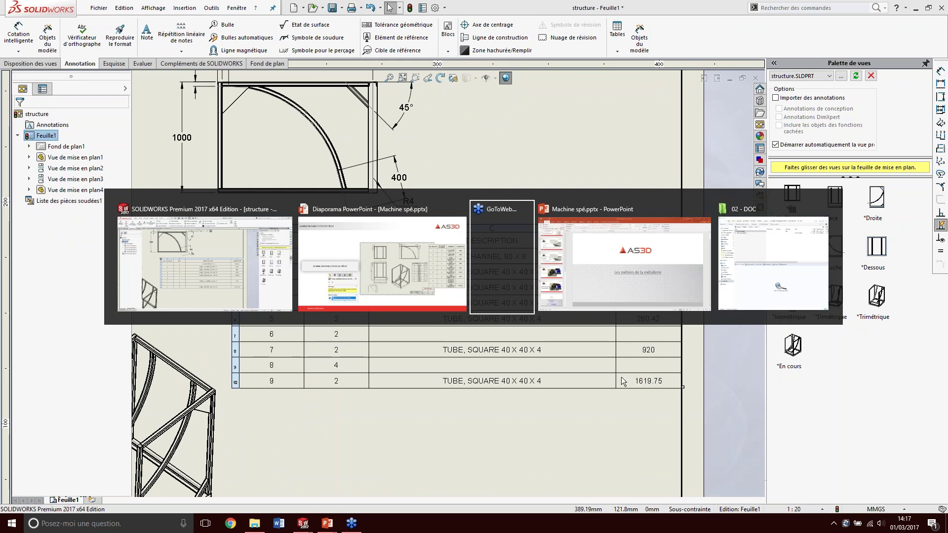
{"action": "key", "text": "alt+Tab"}
{"action": "key", "text": "alt+Tab"}
{"action": "key", "text": "alt+Tab"}
{"action": "key", "text": "alt+Tab"}
{"action": "left_click", "coordinate": [237, 295]}
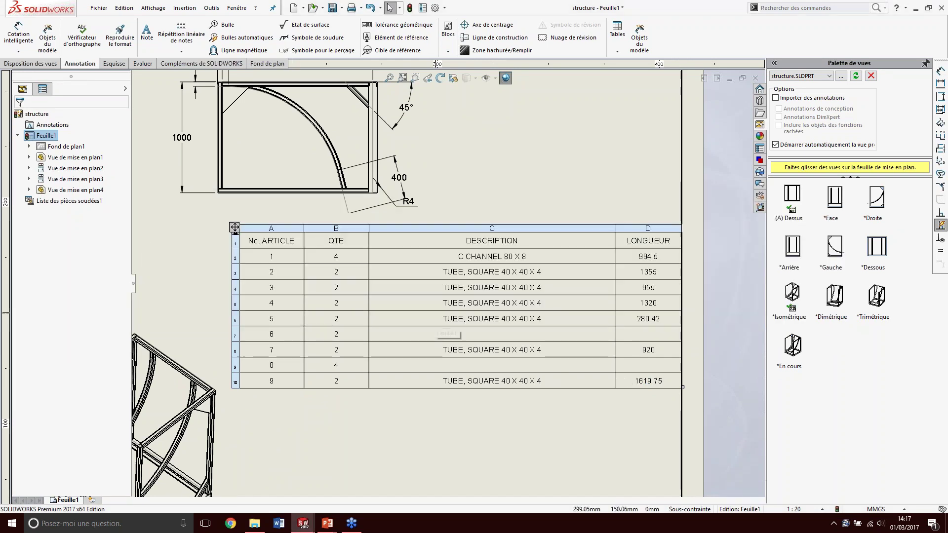
{"action": "middle_click_drag", "start_coordinate": [447, 336], "coordinate": [649, 347]}
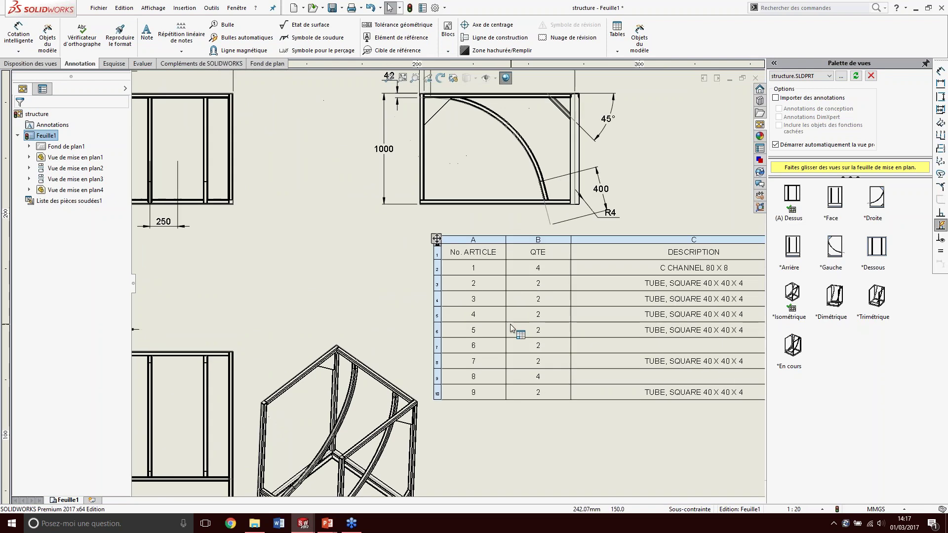
{"action": "mouse_move", "coordinate": [396, 332]}
{"action": "middle_mouse_down"}
{"action": "mouse_move", "coordinate": [450, 301]}
{"action": "mouse_move", "coordinate": [471, 258]}
{"action": "middle_mouse_up"}
{"action": "left_click", "coordinate": [512, 171]}
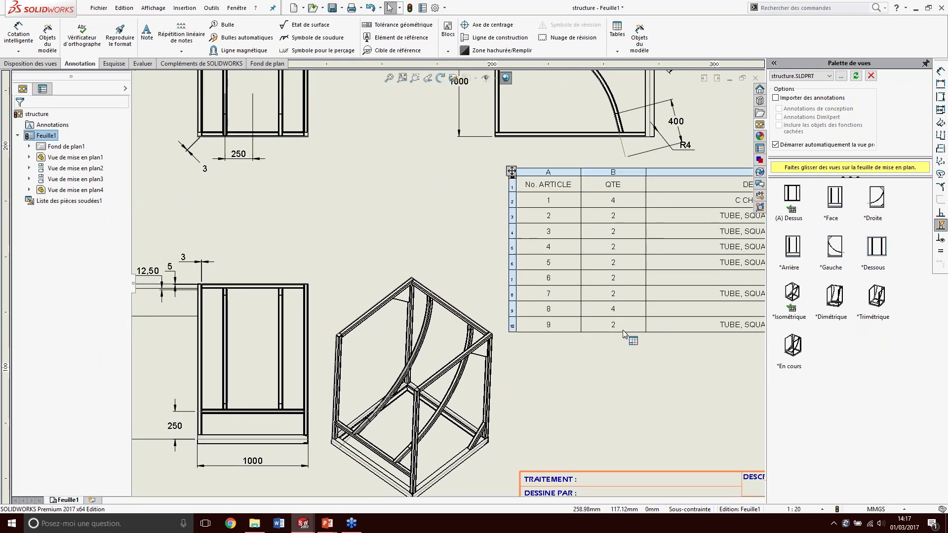
{"action": "scroll", "coordinate": [372, 249], "scroll_direction": "up", "scroll_amount": 3}
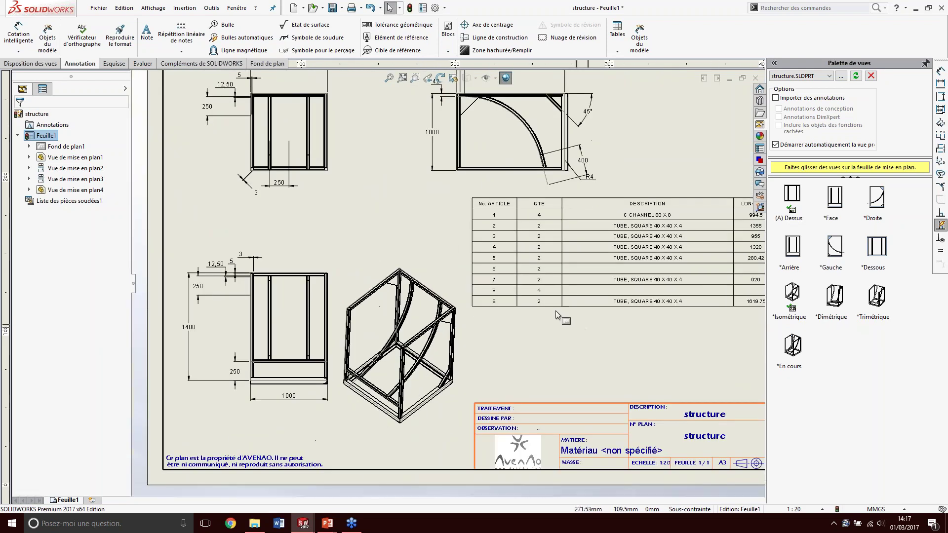
{"action": "left_click", "coordinate": [32, 65]}
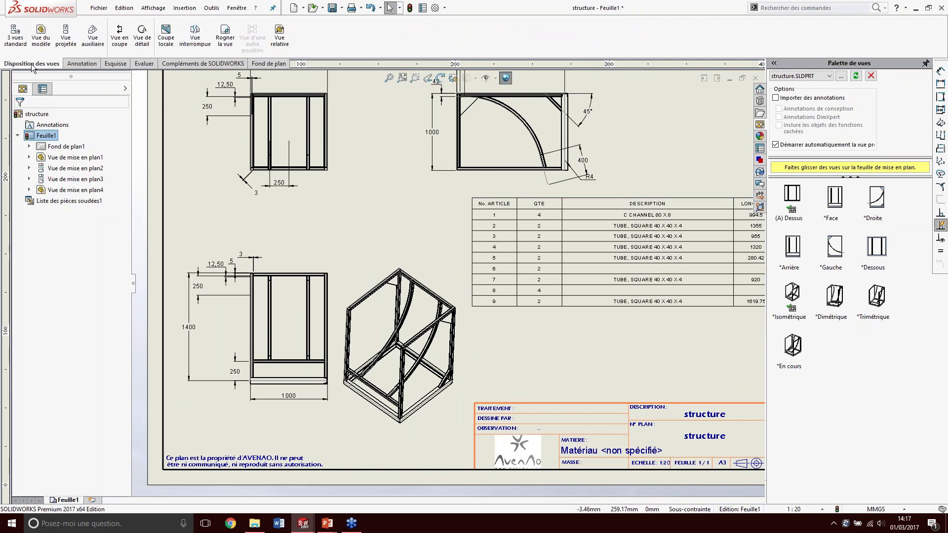
Step: Insert a model view showing only the Gousset1 body beside the front view
{"action": "left_click", "coordinate": [41, 37]}
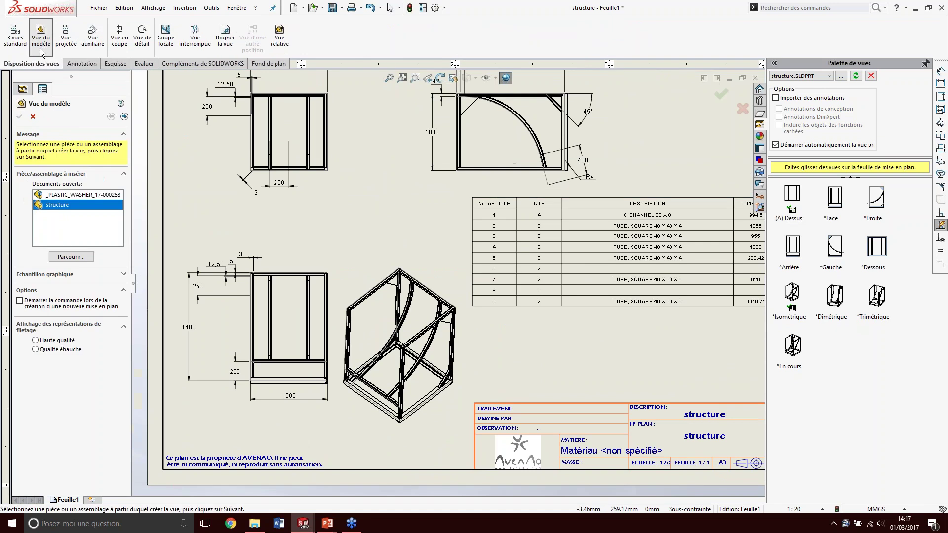
{"action": "left_click", "coordinate": [124, 117]}
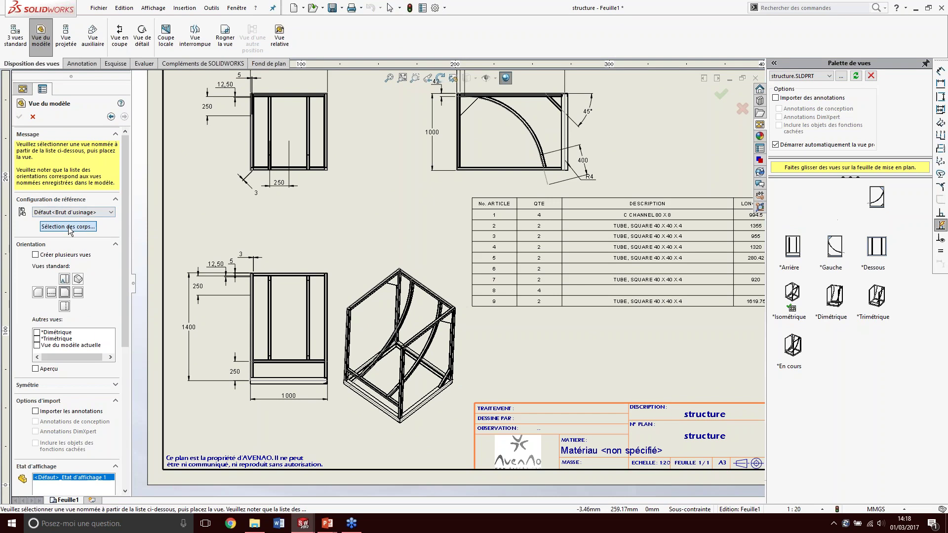
{"action": "left_click", "coordinate": [68, 226]}
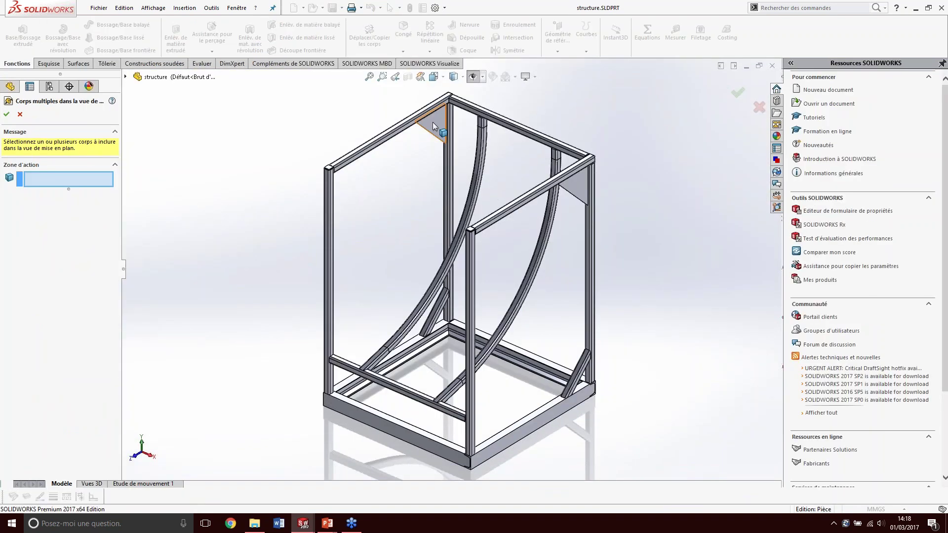
{"action": "left_click", "coordinate": [432, 123]}
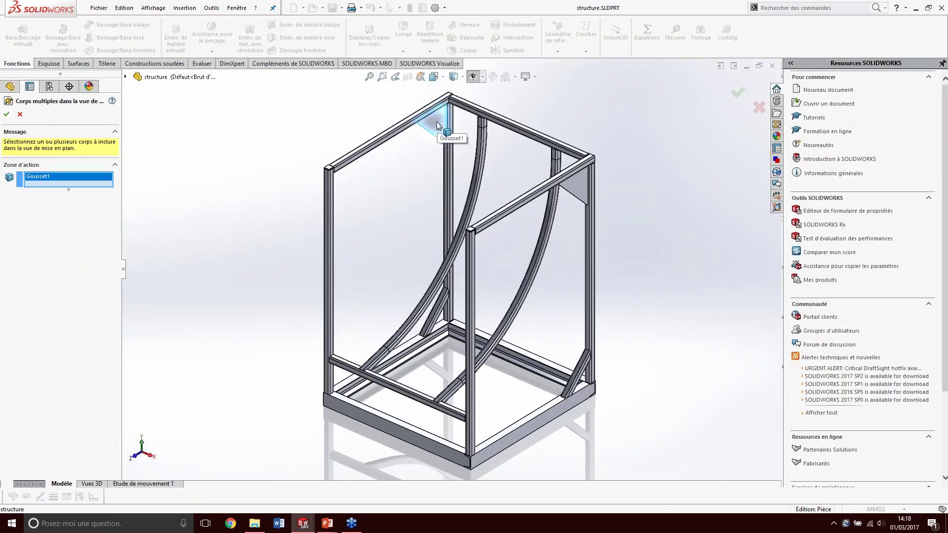
{"action": "left_click", "coordinate": [7, 114]}
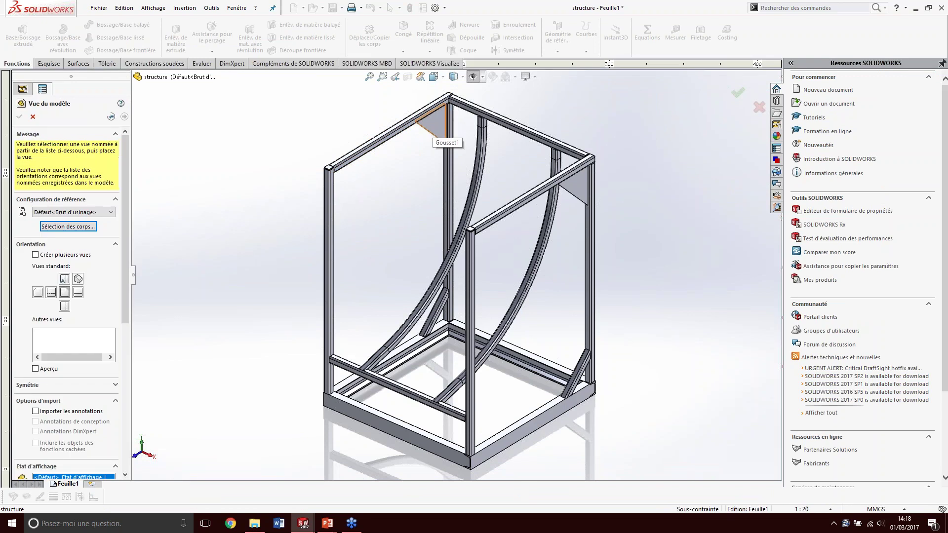
{"action": "left_click", "coordinate": [545, 165]}
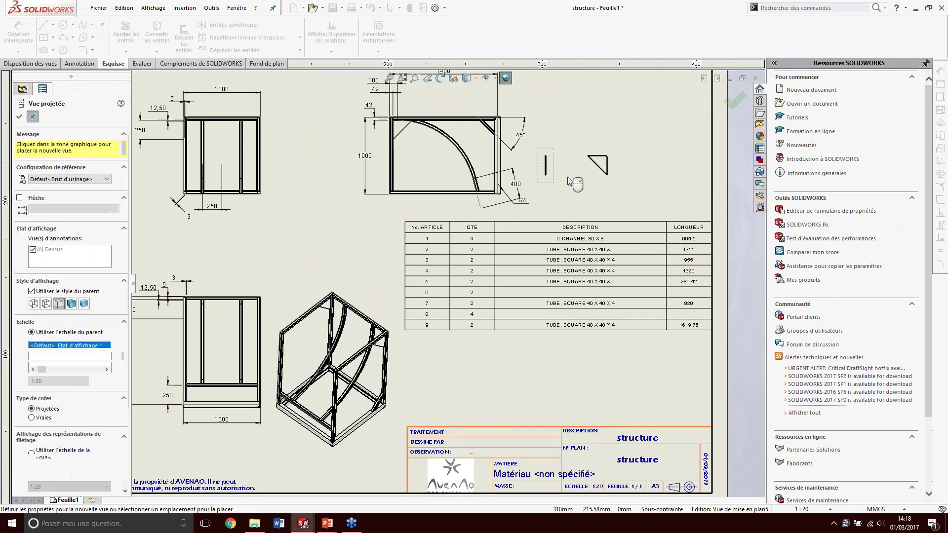
{"action": "key", "text": "Escape"}
Step: Give the gusset view a custom 1:5 scale and nudge it right
{"action": "left_click", "coordinate": [549, 180]}
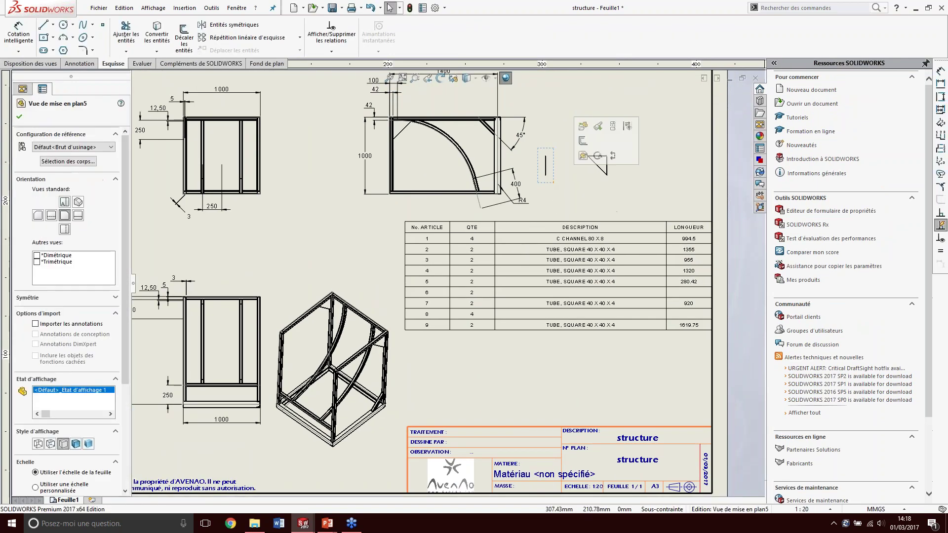
{"action": "scroll", "coordinate": [91, 366], "scroll_direction": "down", "scroll_amount": 3}
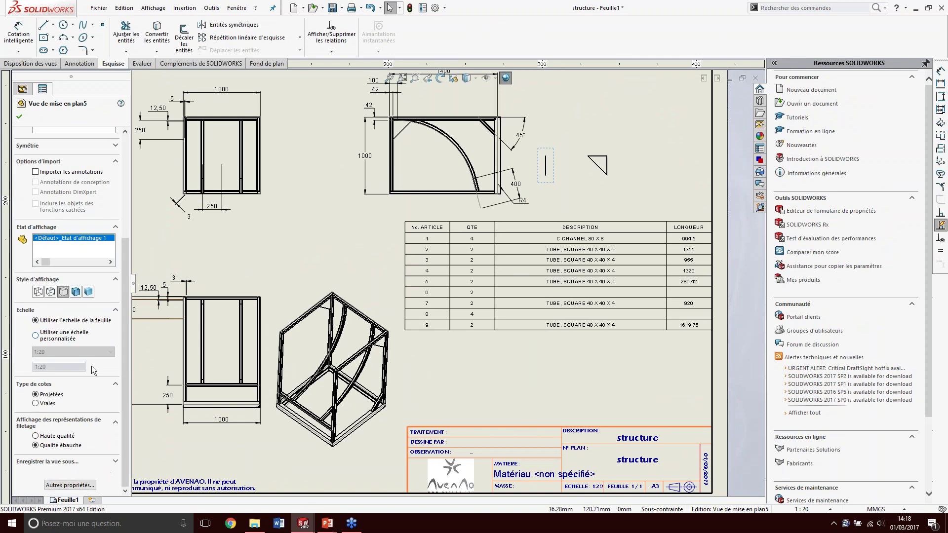
{"action": "left_click", "coordinate": [57, 341]}
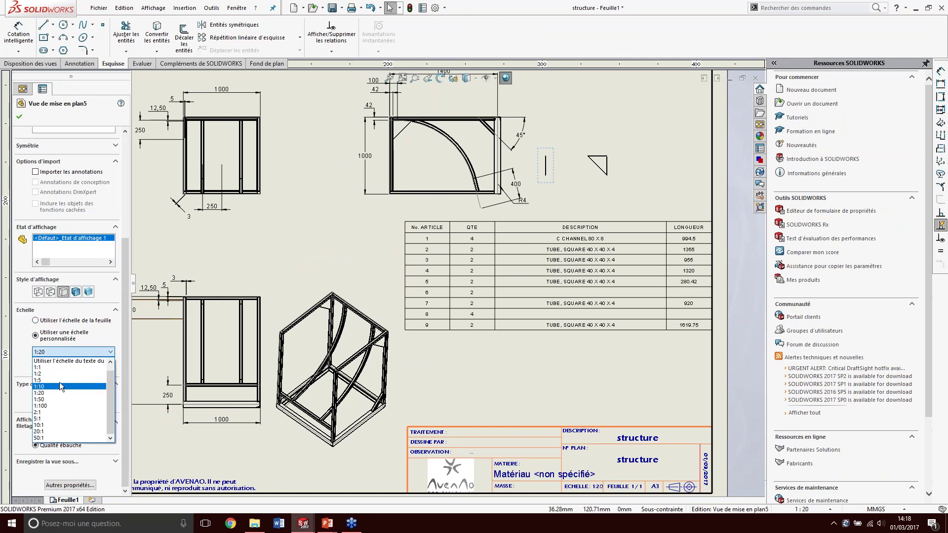
{"action": "left_click", "coordinate": [60, 381]}
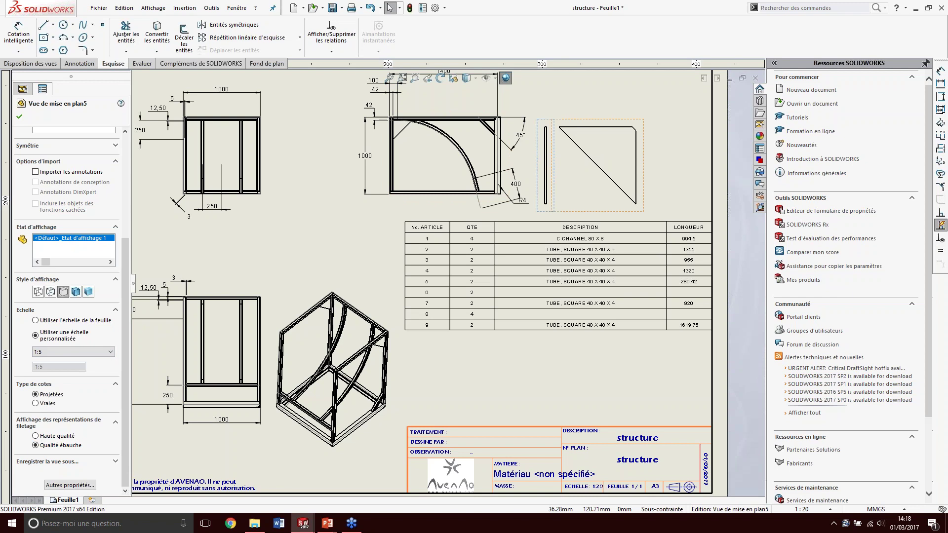
{"action": "left_click", "coordinate": [663, 173]}
{"action": "left_click_drag", "start_coordinate": [663, 173], "coordinate": [673, 172]}
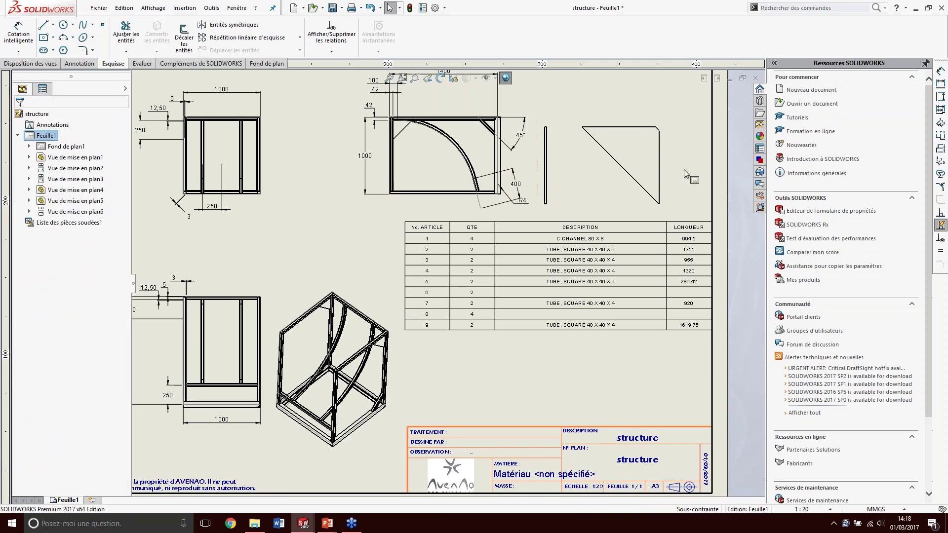
{"action": "left_click", "coordinate": [711, 185]}
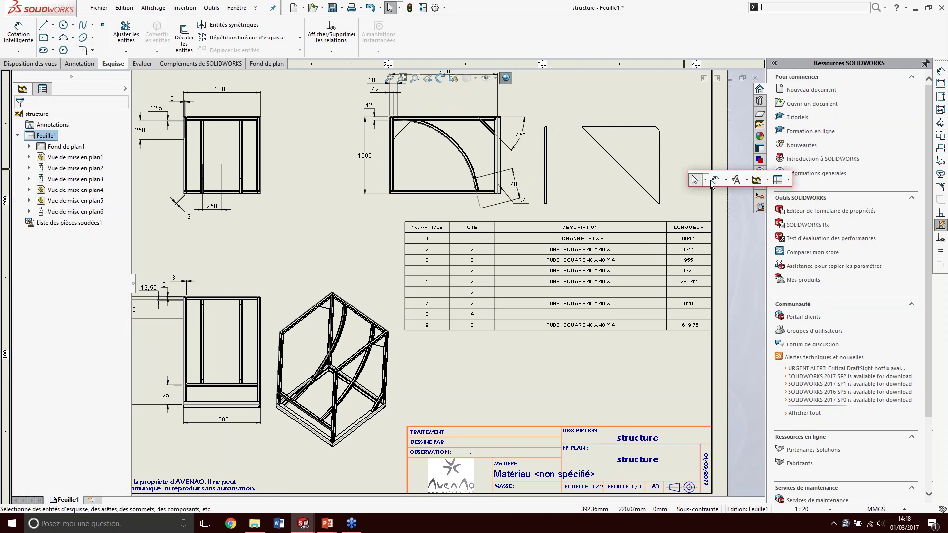
Step: Dimension the gusset's vertical edge as 250 and place the dimension beside it
{"action": "left_click", "coordinate": [639, 127]}
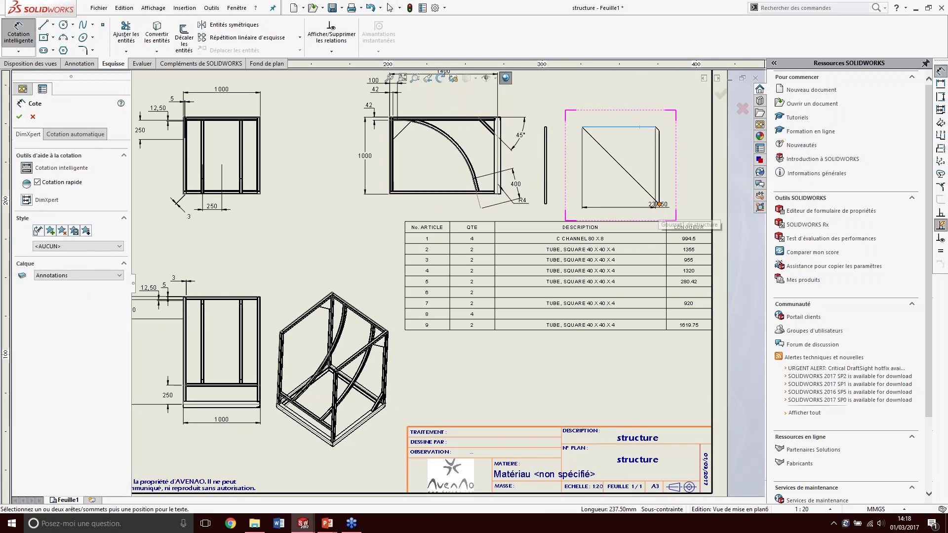
{"action": "left_click", "coordinate": [658, 162]}
{"action": "key", "text": "Escape"}
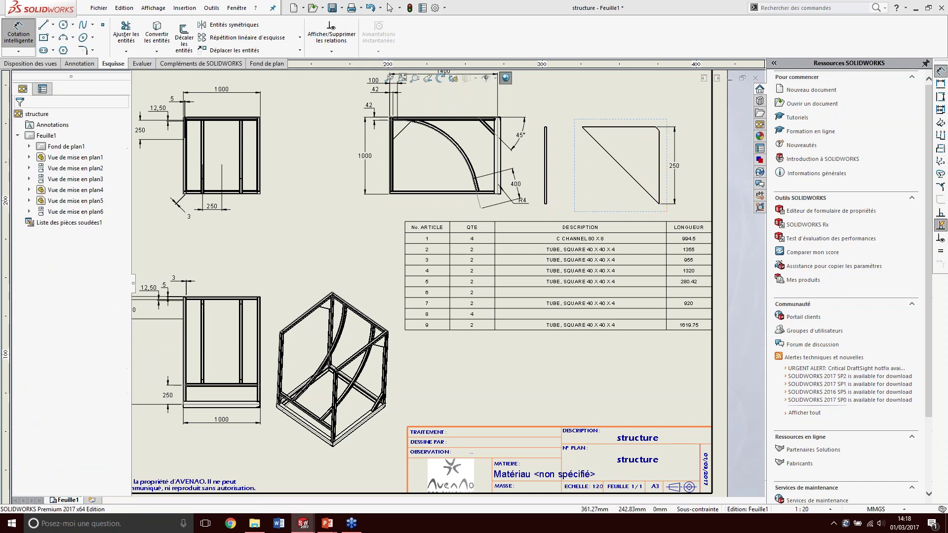
{"action": "middle_click_drag", "start_coordinate": [661, 190], "coordinate": [643, 215]}
{"action": "left_click", "coordinate": [642, 148]}
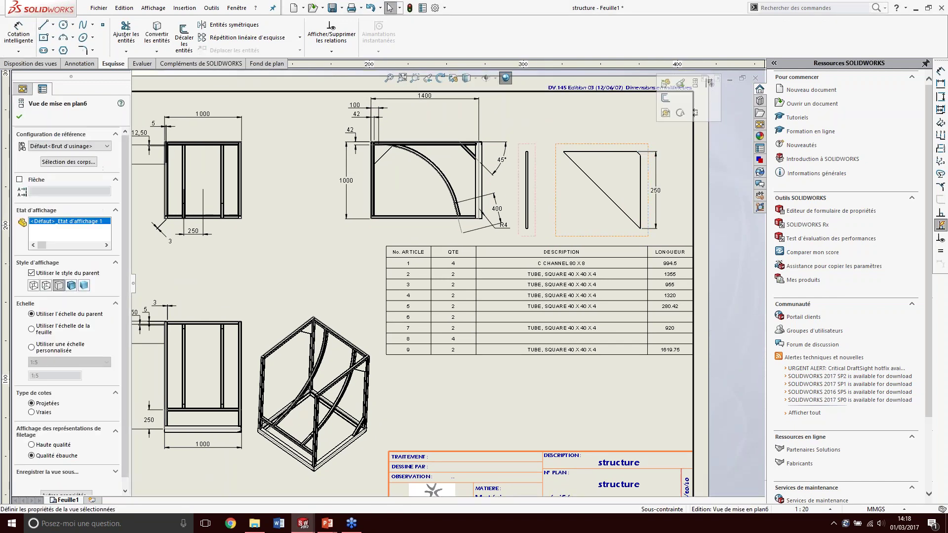
Step: Circle the gusset's top corner as detail view U and move its label above it
{"action": "left_click", "coordinate": [680, 113]}
{"action": "left_click", "coordinate": [631, 158]}
{"action": "left_click", "coordinate": [651, 164]}
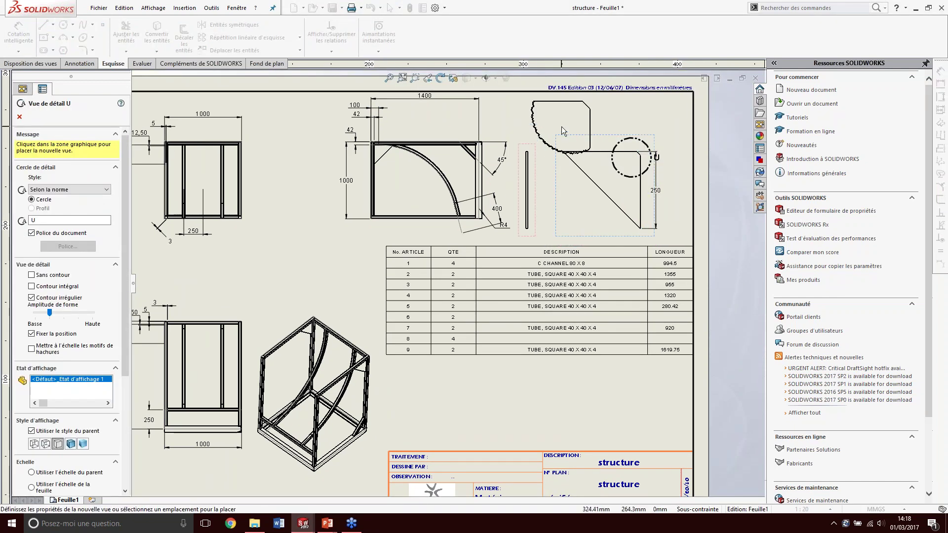
{"action": "left_click", "coordinate": [540, 129]}
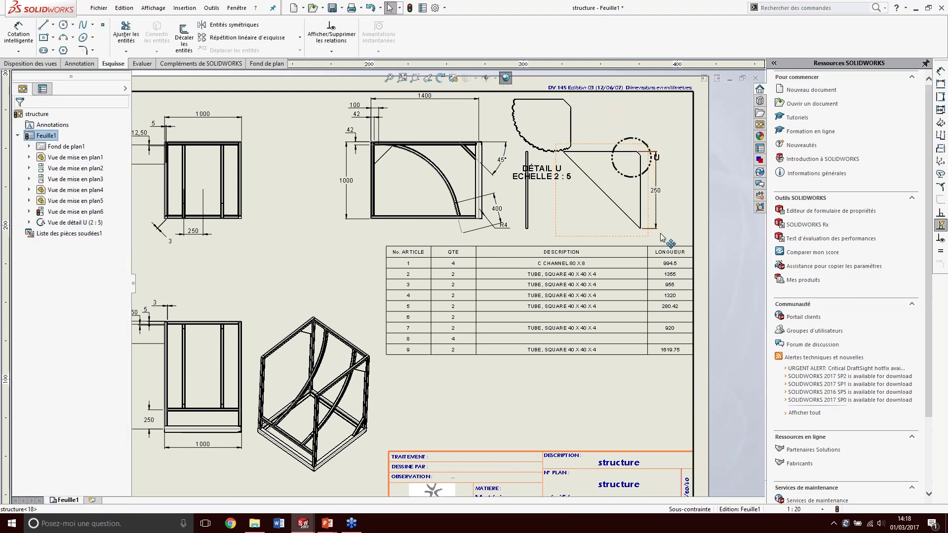
{"action": "left_click", "coordinate": [534, 230]}
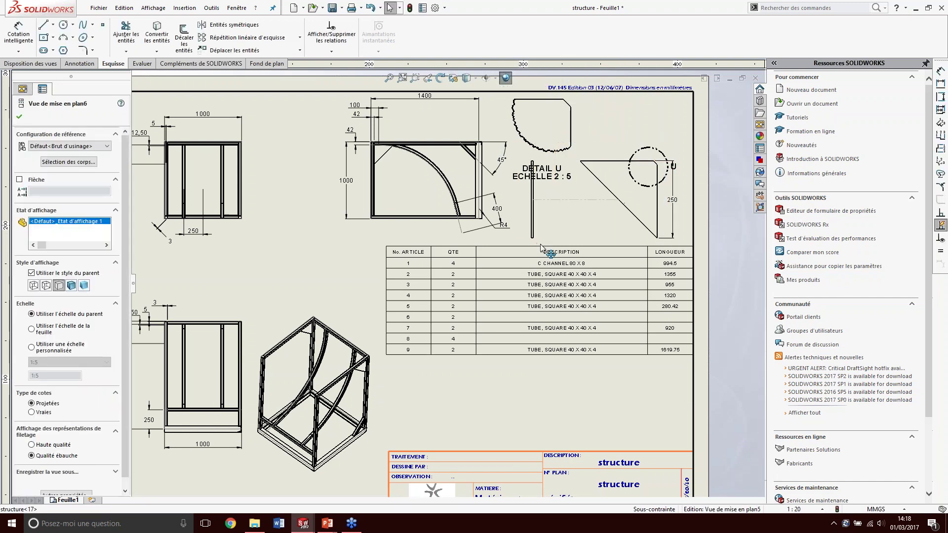
{"action": "left_click", "coordinate": [547, 183]}
{"action": "left_click_drag", "start_coordinate": [547, 183], "coordinate": [623, 124]}
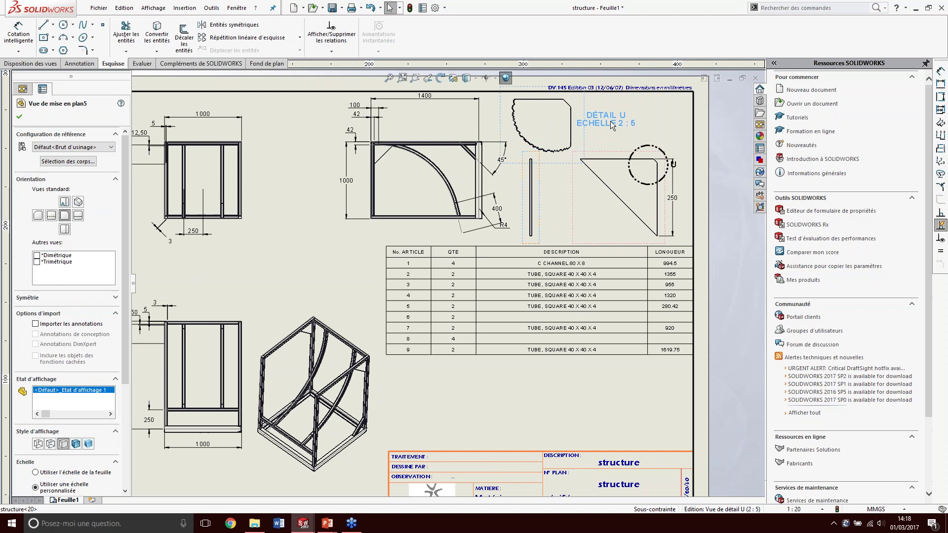
{"action": "left_click", "coordinate": [672, 144]}
{"action": "left_click", "coordinate": [672, 145]}
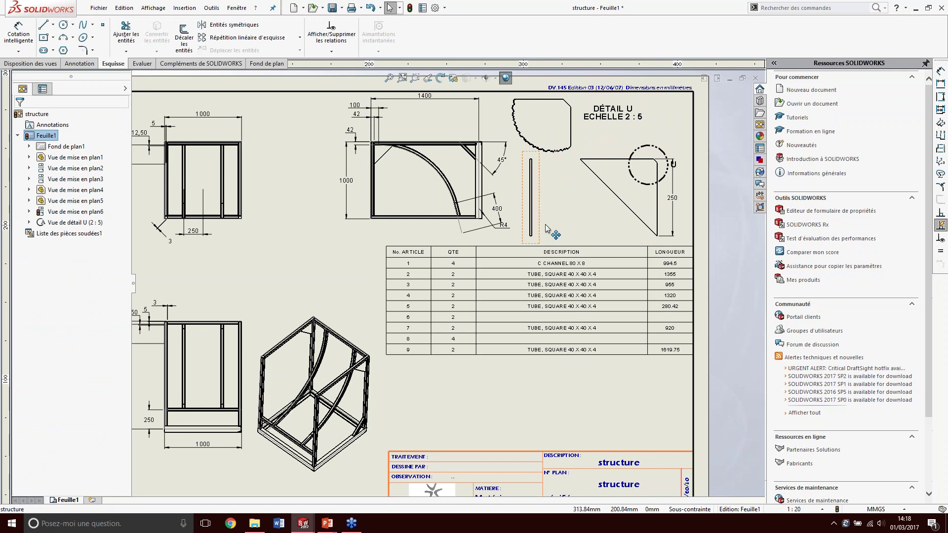
{"action": "key", "text": "alt+Tab"}
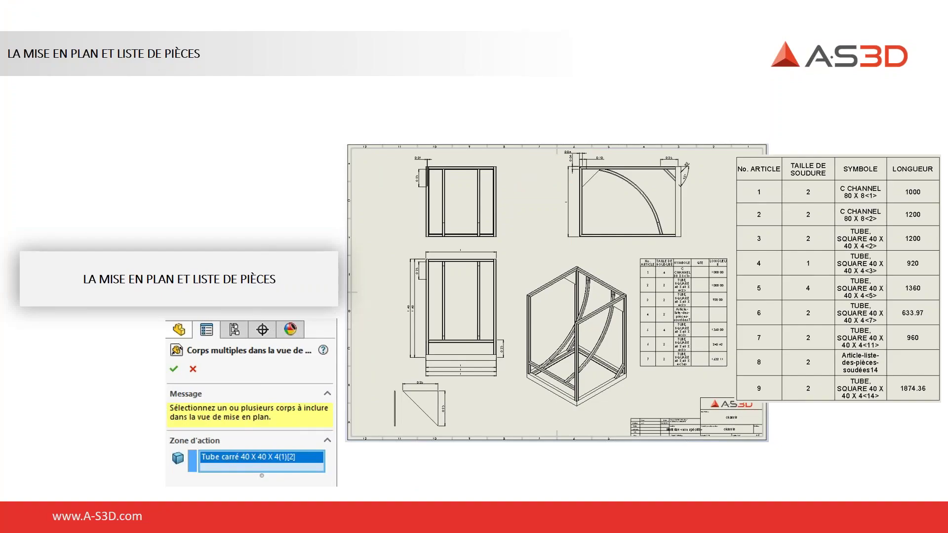
Step: Advance the PowerPoint slide to reveal the bulleted summary of drawing and cut-list features
{"action": "key", "text": "Right"}
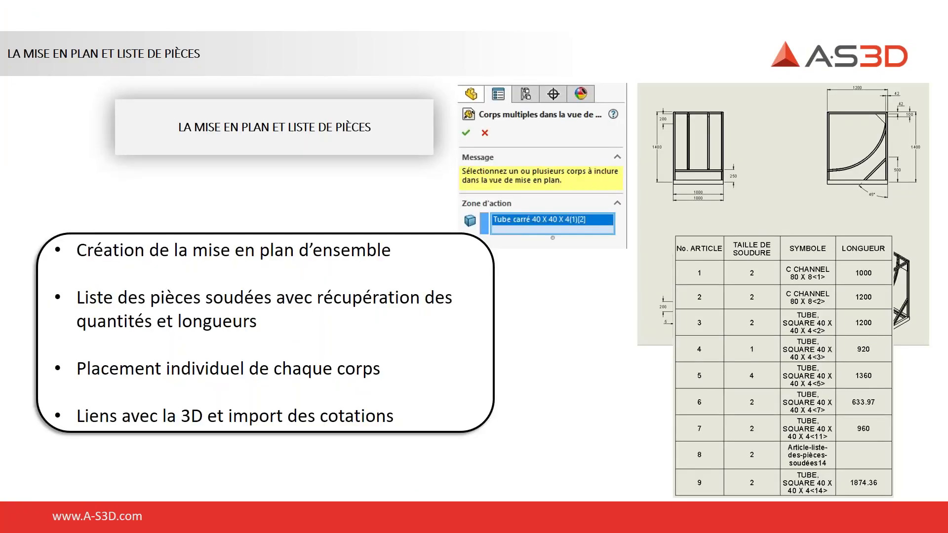
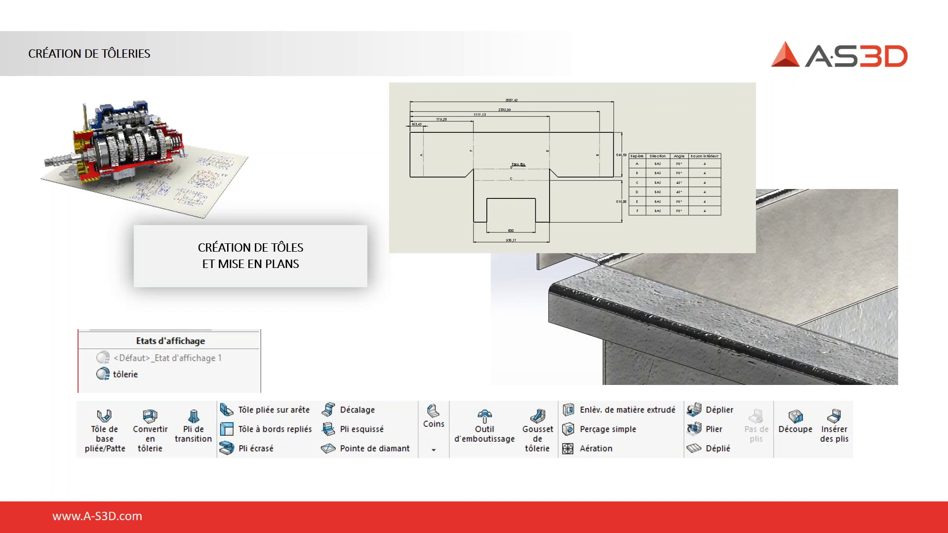
Step: Switch from the PowerPoint slide back to the SOLIDWORKS structure drawing
{"action": "key", "text": "alt+Tab"}
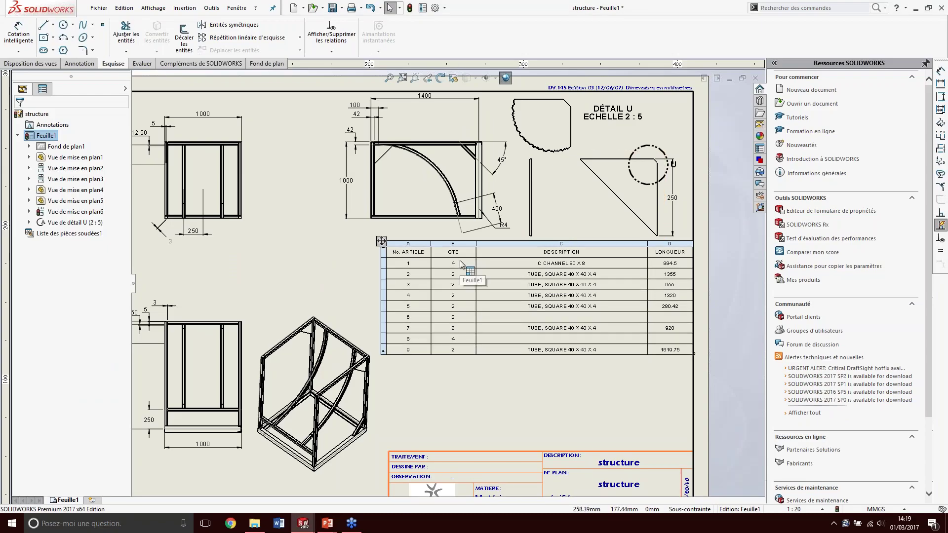
Step: Bring structure.SLDPRT forward from the open documents and show the Tôlerie sheet-metal tools
{"action": "key", "text": "ctrl+Tab"}
{"action": "left_click", "coordinate": [459, 266]}
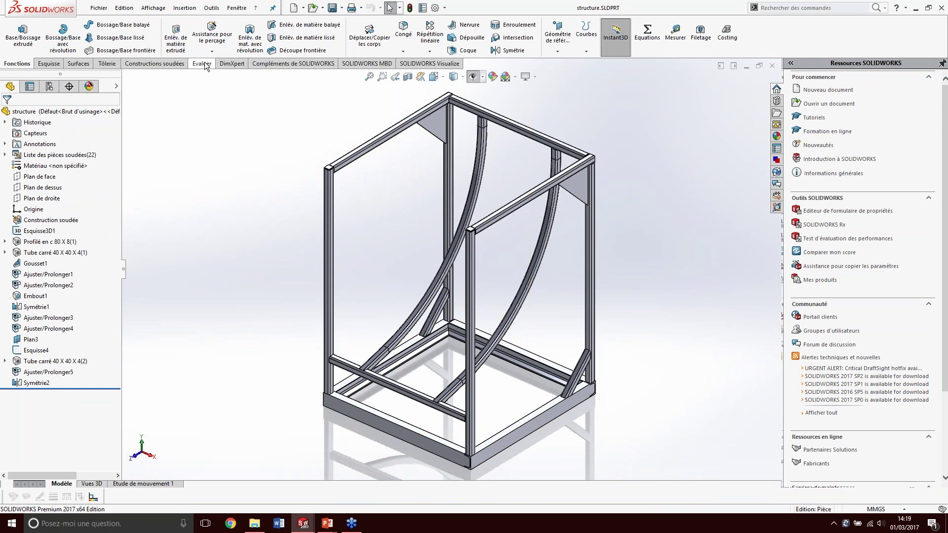
{"action": "left_click", "coordinate": [113, 64]}
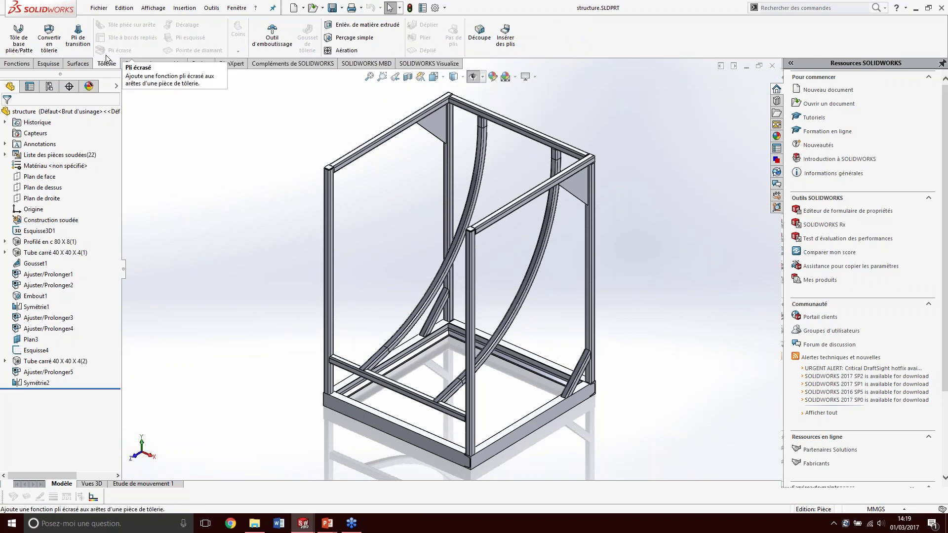
Step: Start a Tôle de base pliée using Esquisse4 as its profile
{"action": "left_click", "coordinate": [27, 46]}
{"action": "left_click", "coordinate": [126, 76]}
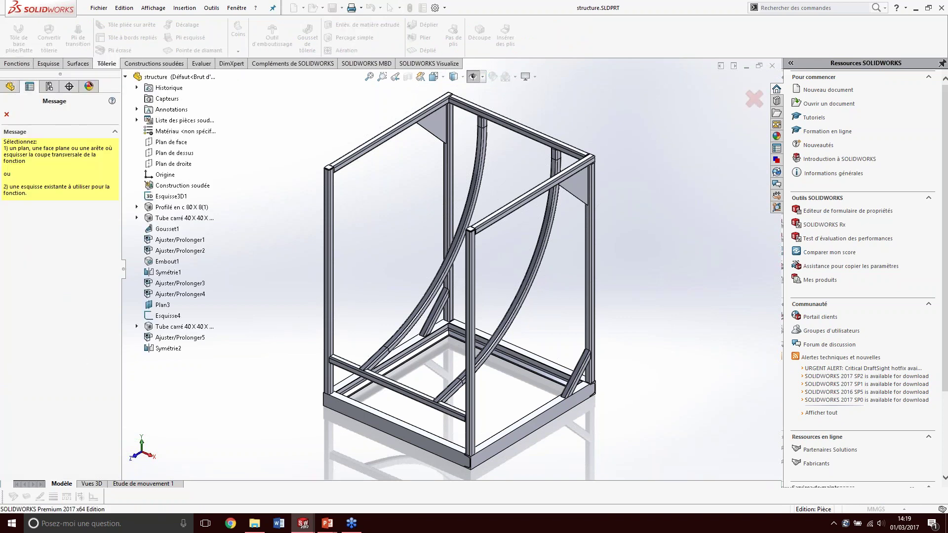
{"action": "left_click", "coordinate": [165, 318]}
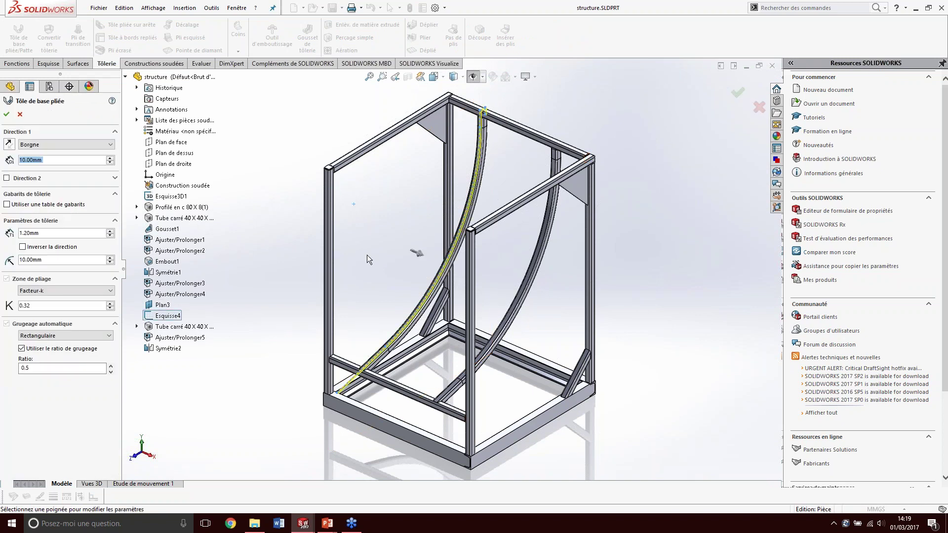
{"action": "middle_click_drag", "start_coordinate": [369, 256], "coordinate": [404, 256]}
Step: Set Direction 1 to Jusqu'à la surface, stopping at a frame tube face
{"action": "left_click", "coordinate": [56, 143]}
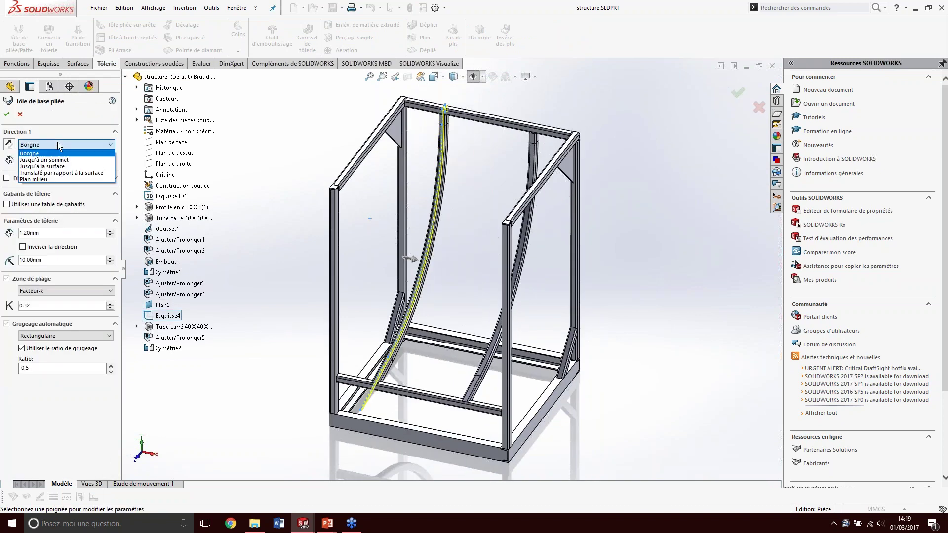
{"action": "left_click", "coordinate": [42, 167]}
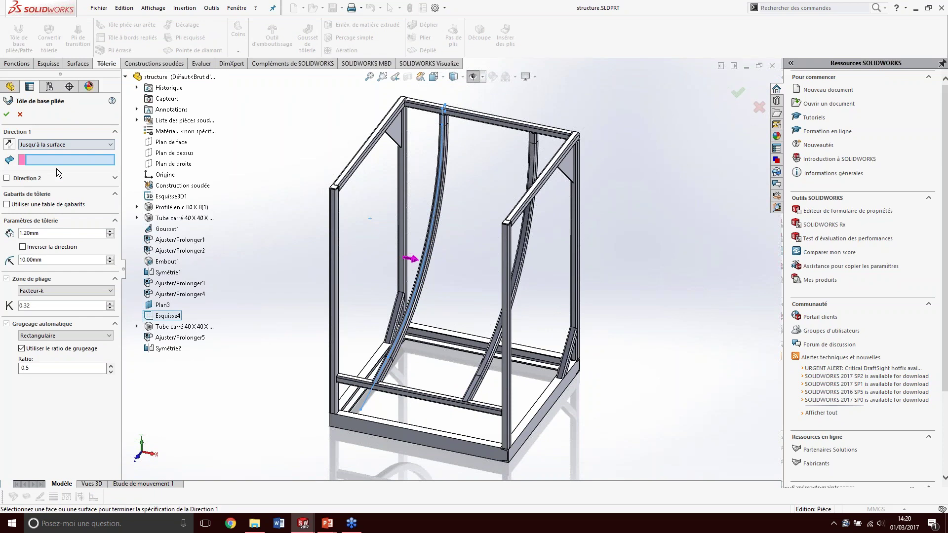
{"action": "middle_click_drag", "start_coordinate": [367, 184], "coordinate": [456, 184]}
{"action": "scroll", "coordinate": [459, 133], "scroll_direction": "down", "scroll_amount": 3}
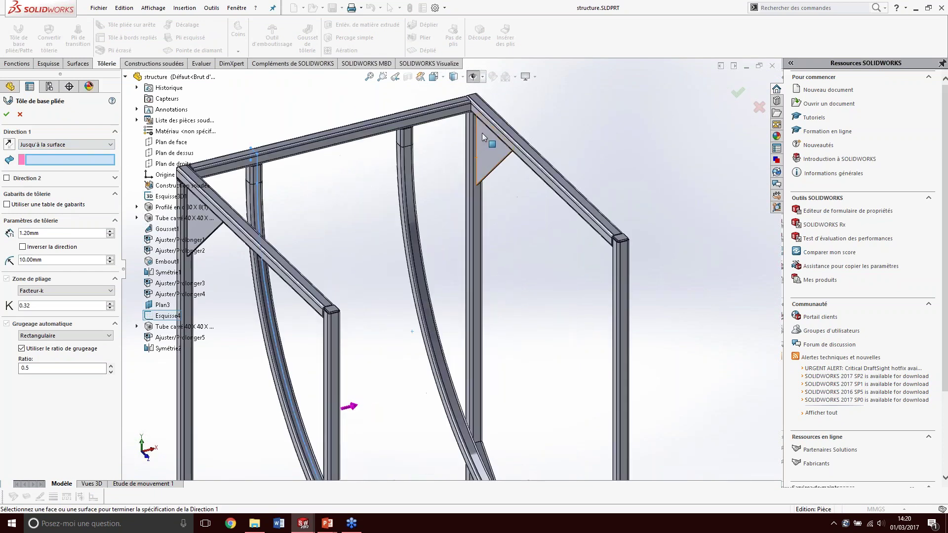
{"action": "scroll", "coordinate": [459, 132], "scroll_direction": "down", "scroll_amount": 3}
{"action": "left_click", "coordinate": [459, 131]}
{"action": "scroll", "coordinate": [459, 131], "scroll_direction": "up", "scroll_amount": 5}
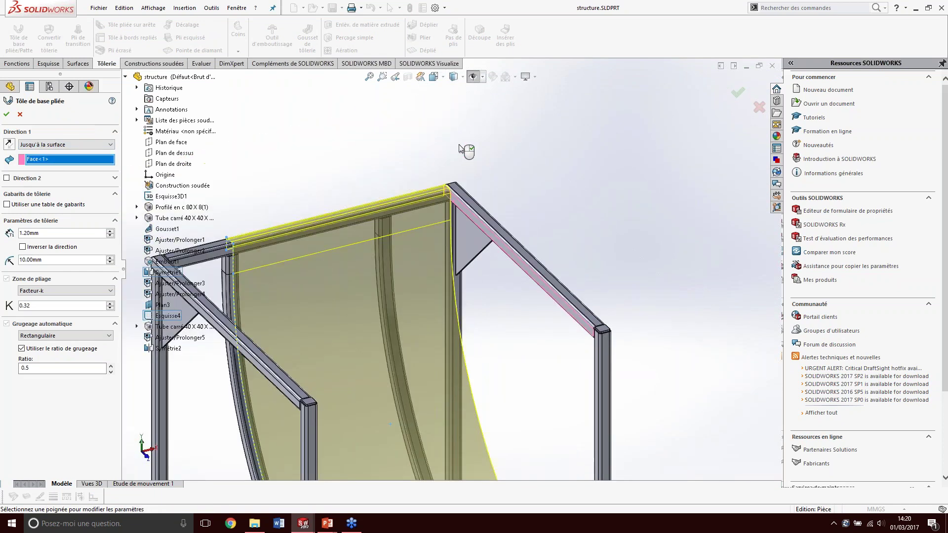
{"action": "middle_click_drag", "start_coordinate": [459, 132], "coordinate": [450, 199]}
{"action": "mouse_move", "coordinate": [440, 349]}
{"action": "middle_mouse_down"}
{"action": "mouse_move", "coordinate": [397, 354]}
{"action": "mouse_move", "coordinate": [275, 321]}
{"action": "middle_mouse_up"}
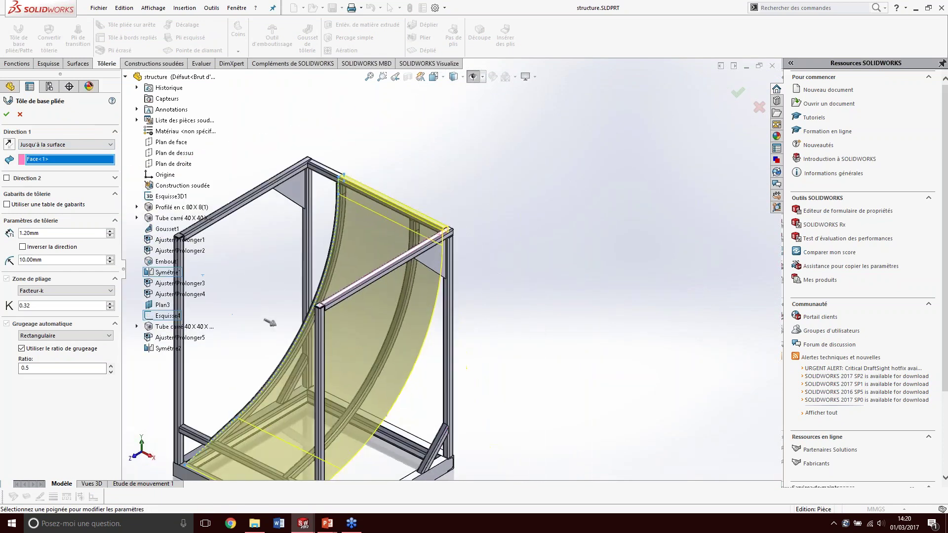
{"action": "scroll", "coordinate": [272, 321], "scroll_direction": "down", "scroll_amount": 2}
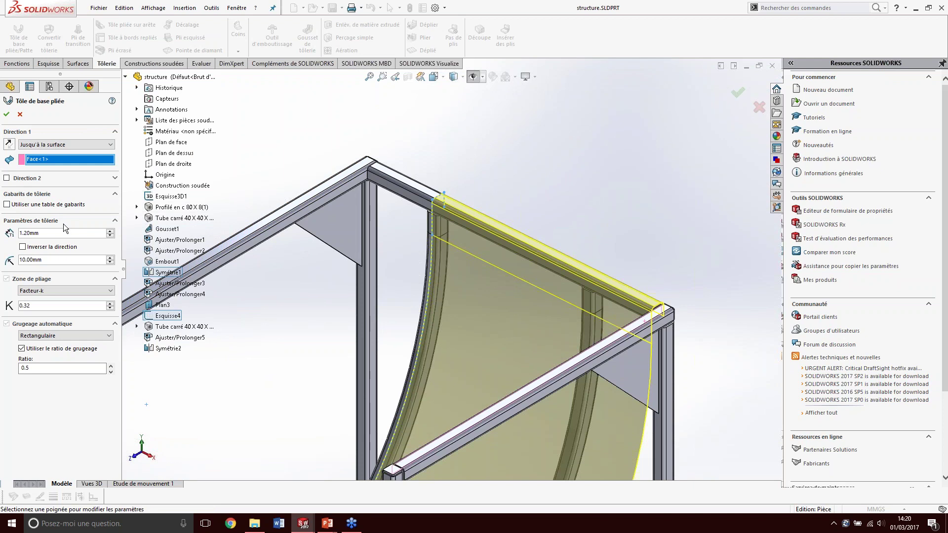
Step: Add Direction 2, also Jusqu'à la surface, ending at the opposite tube face
{"action": "left_click", "coordinate": [7, 178]}
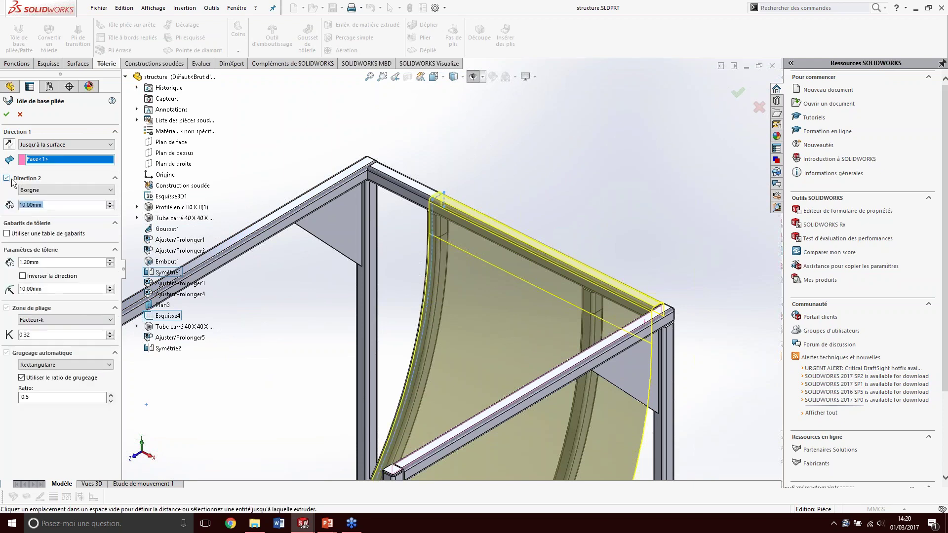
{"action": "left_click", "coordinate": [62, 190]}
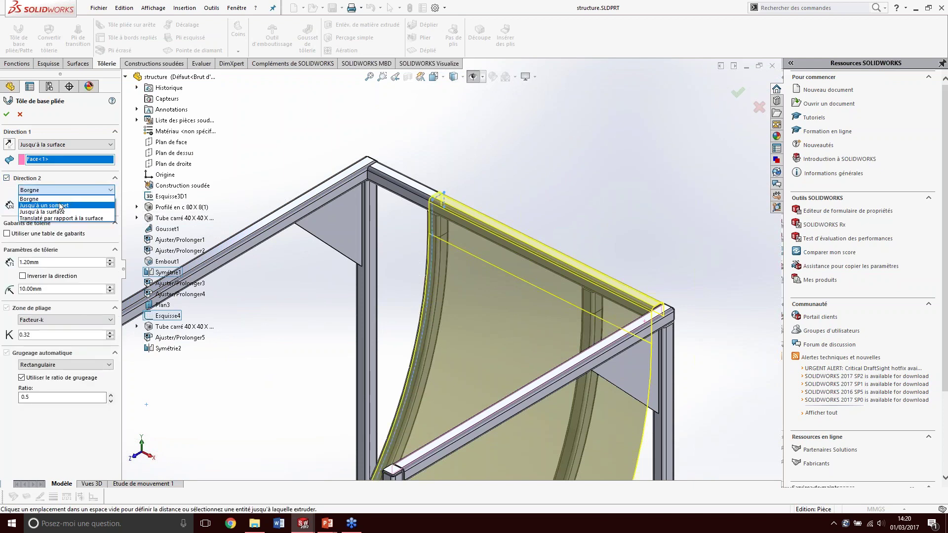
{"action": "left_click", "coordinate": [73, 211]}
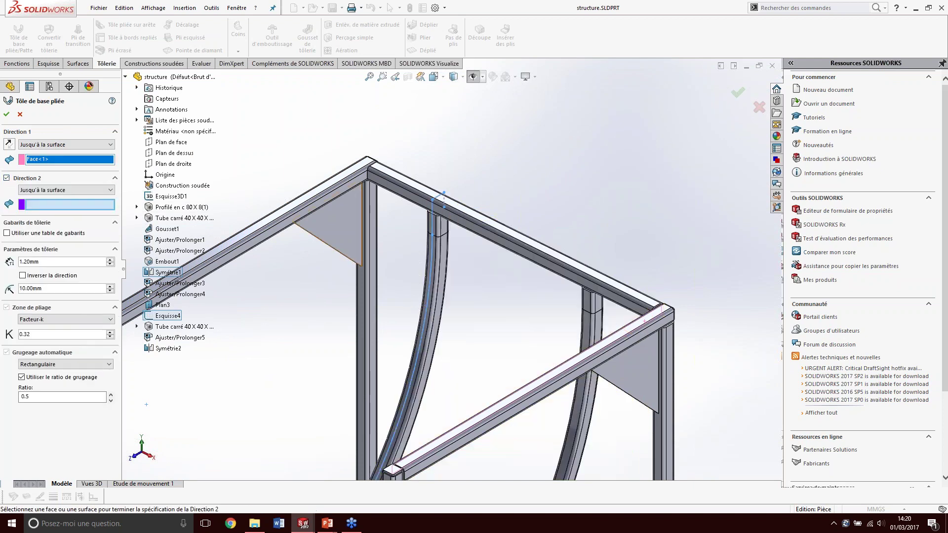
{"action": "left_click", "coordinate": [351, 189]}
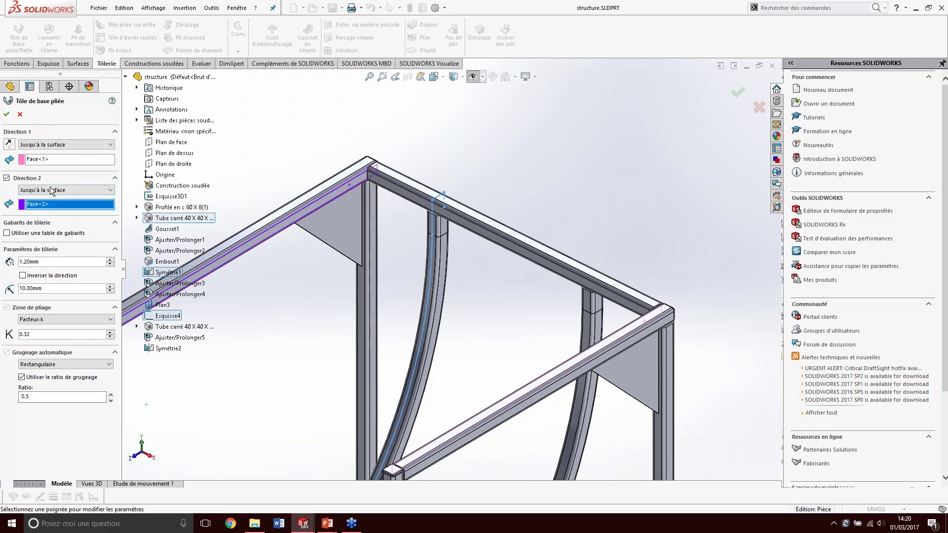
Step: Set the bend radius to 4 mm and create the 1.20 mm curved panel
{"action": "double_click", "coordinate": [22, 286]}
{"action": "type", "text": "4"}
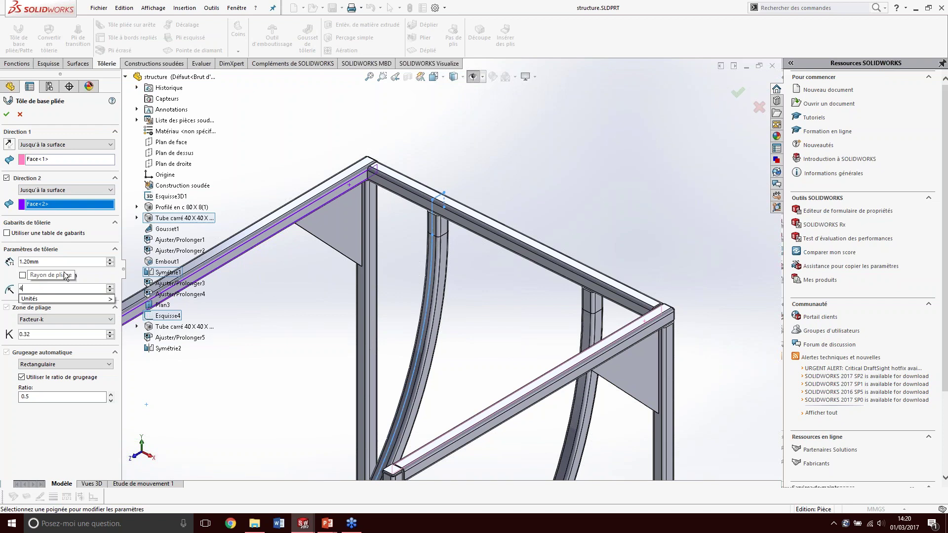
{"action": "key", "text": "Return"}
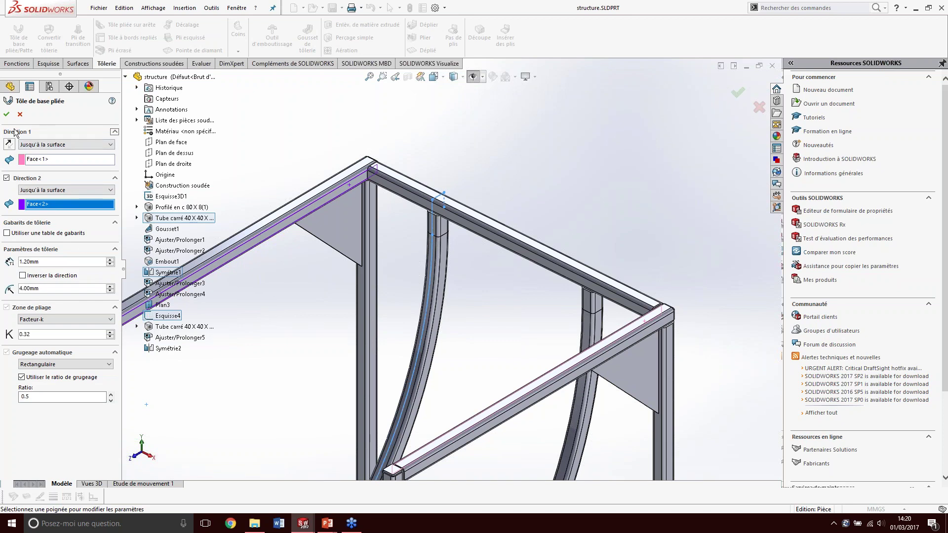
{"action": "left_click", "coordinate": [6, 115]}
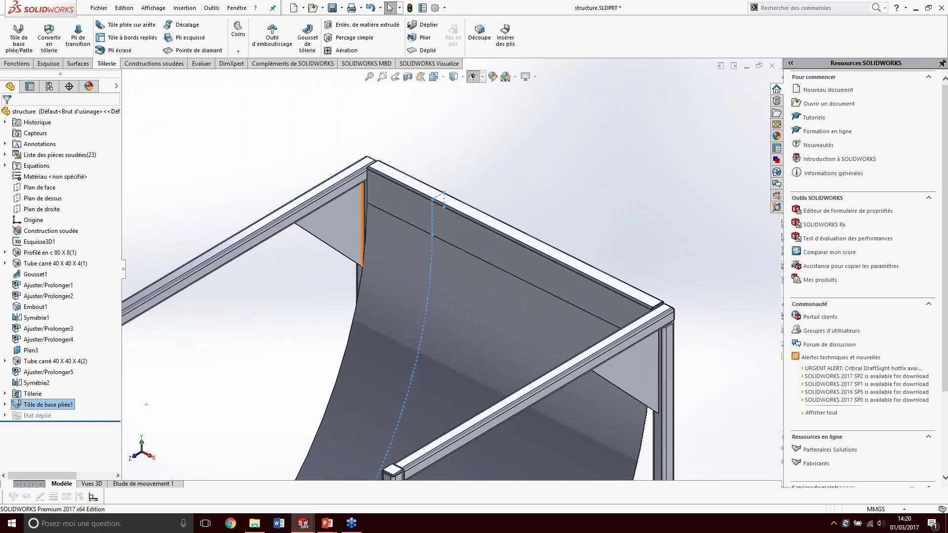
Step: Start an edge flange on the sheet's top edge, 636.40 mm long, and edit its profile
{"action": "scroll", "coordinate": [365, 210], "scroll_direction": "down", "scroll_amount": 2}
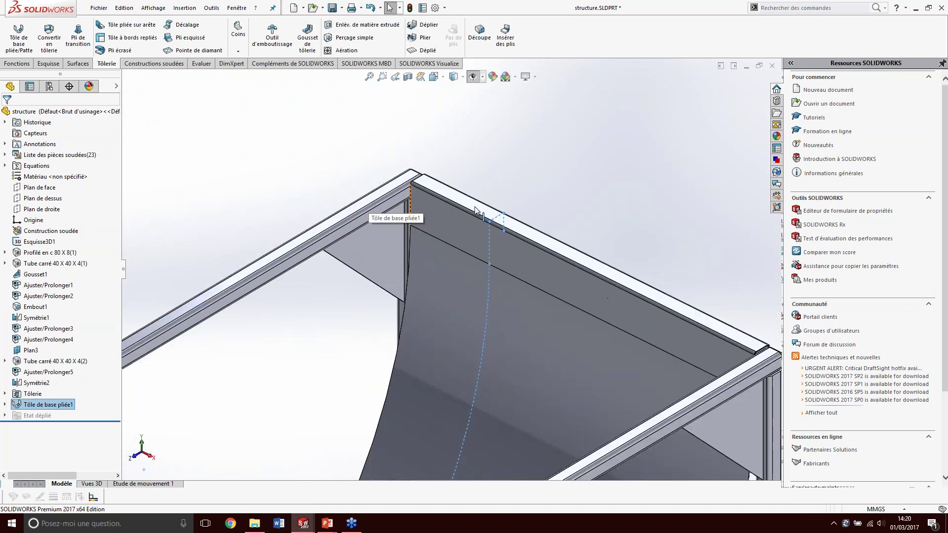
{"action": "scroll", "coordinate": [365, 210], "scroll_direction": "down", "scroll_amount": 1}
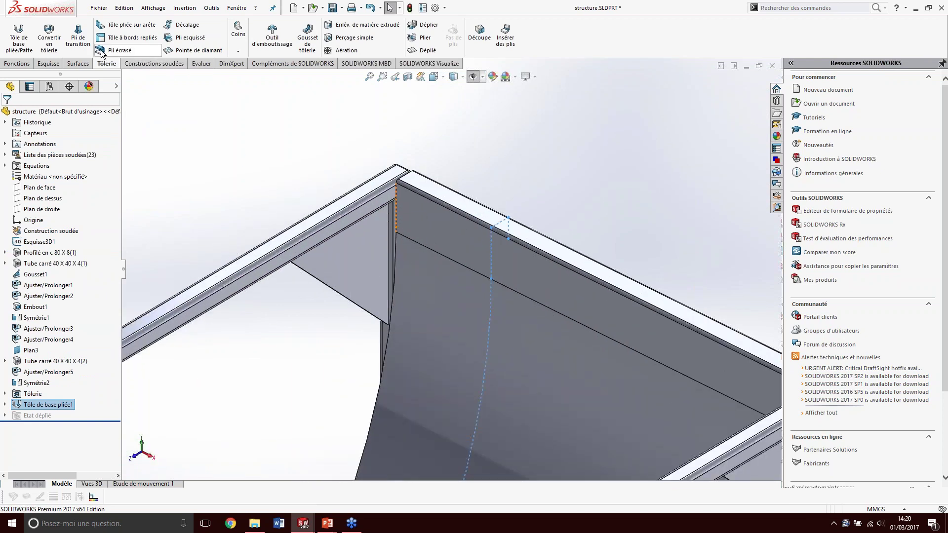
{"action": "left_click", "coordinate": [127, 26]}
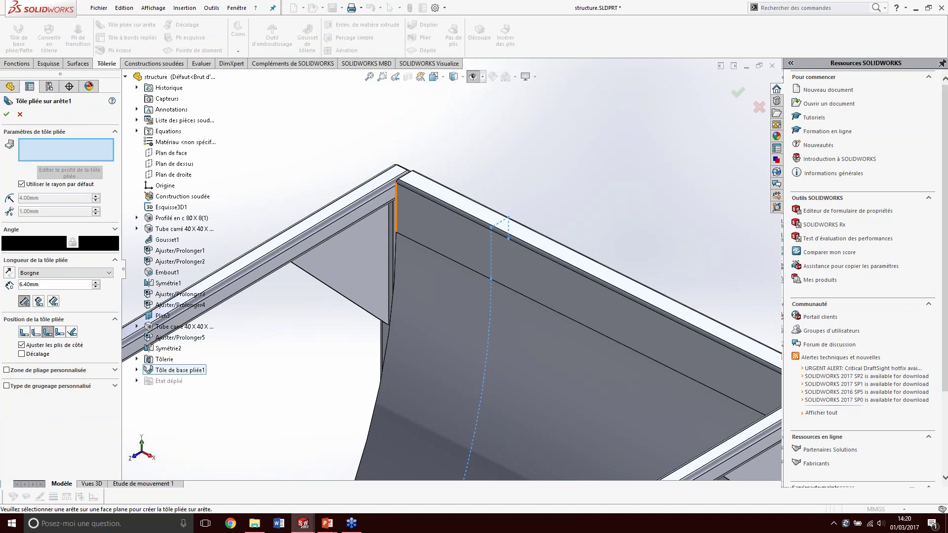
{"action": "left_click", "coordinate": [395, 212]}
{"action": "scroll", "coordinate": [391, 211], "scroll_direction": "up", "scroll_amount": 2}
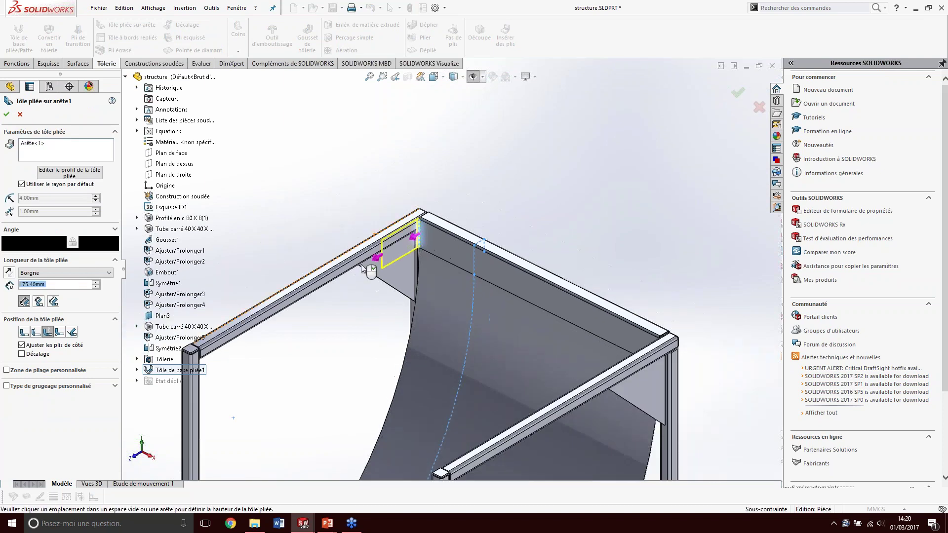
{"action": "left_click", "coordinate": [283, 347]}
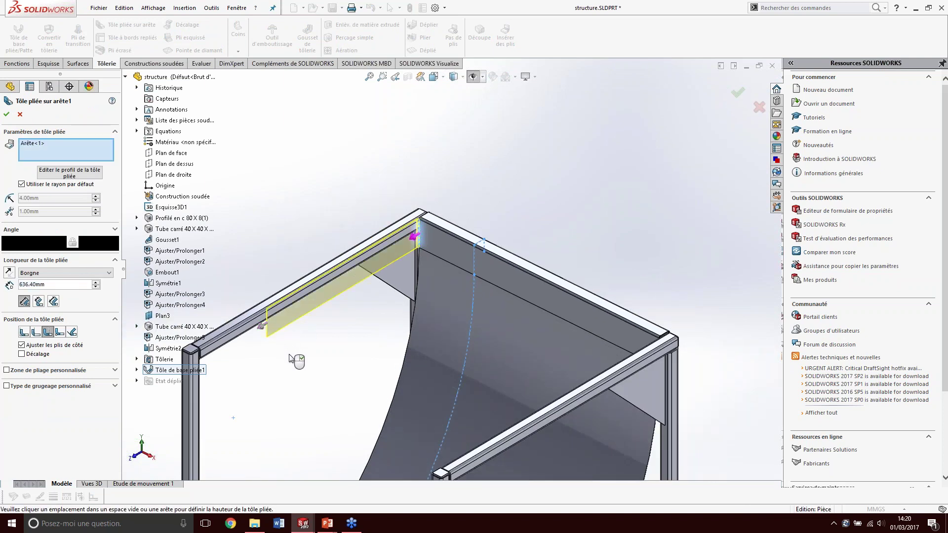
{"action": "left_click", "coordinate": [91, 174]}
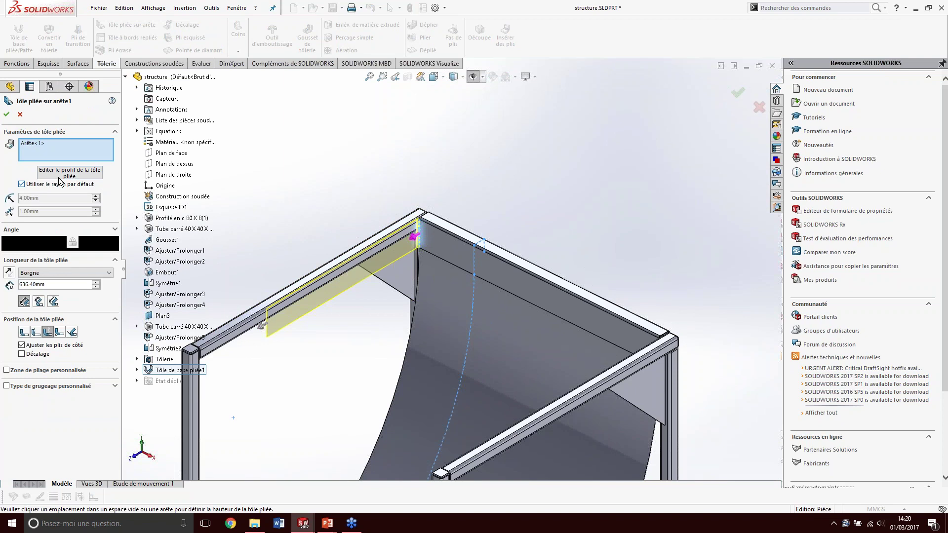
Step: Replace the profile's bottom line with a flipped offset of the sheet's curved edge
{"action": "left_click", "coordinate": [337, 300]}
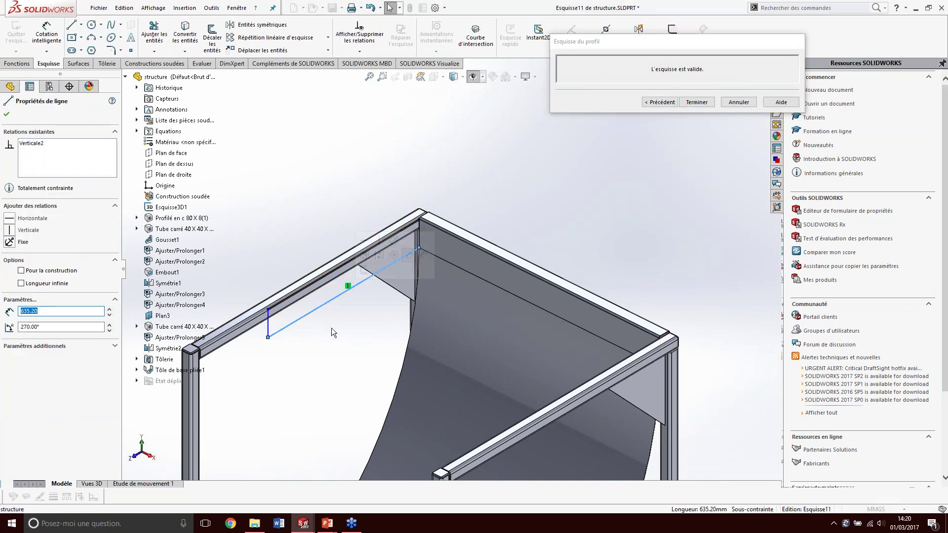
{"action": "key", "text": "Delete"}
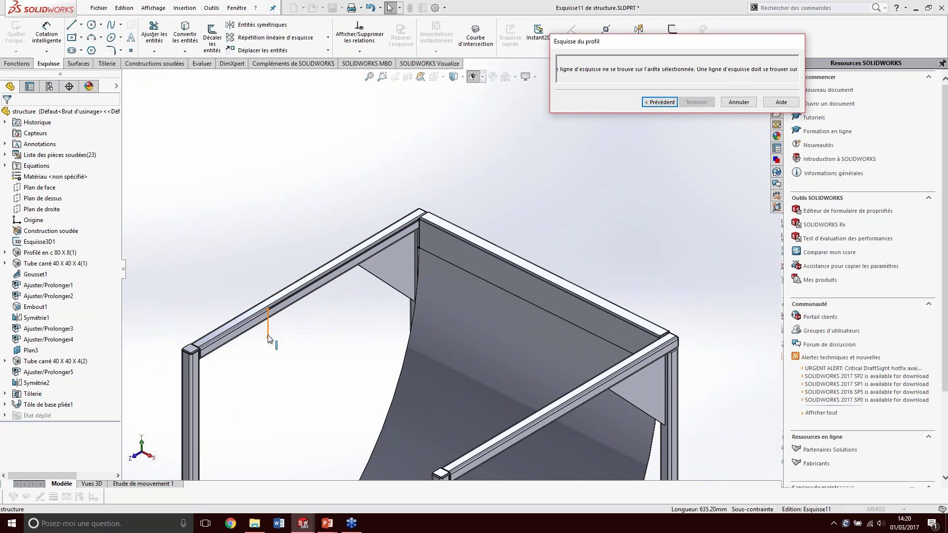
{"action": "scroll", "coordinate": [363, 342], "scroll_direction": "up", "scroll_amount": 3}
{"action": "scroll", "coordinate": [361, 425], "scroll_direction": "down", "scroll_amount": 2}
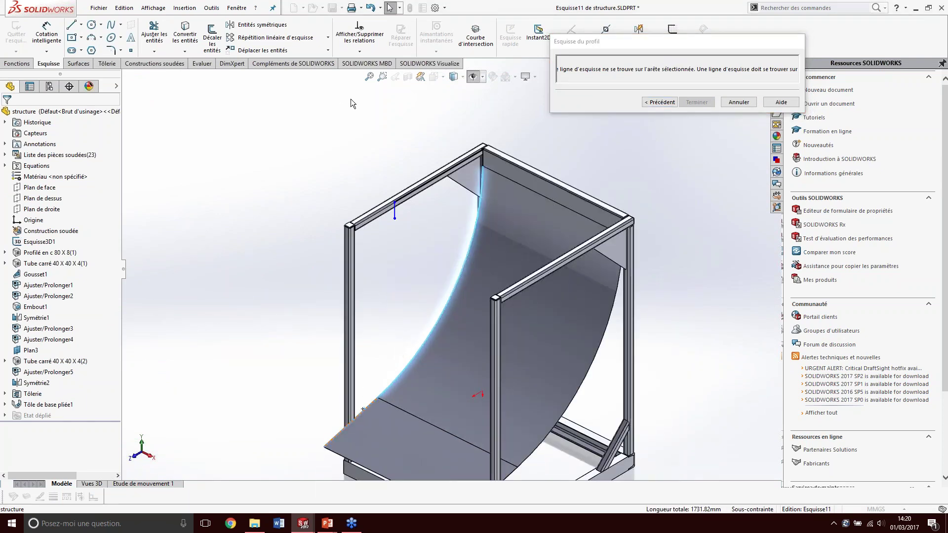
{"action": "left_click", "coordinate": [212, 37]}
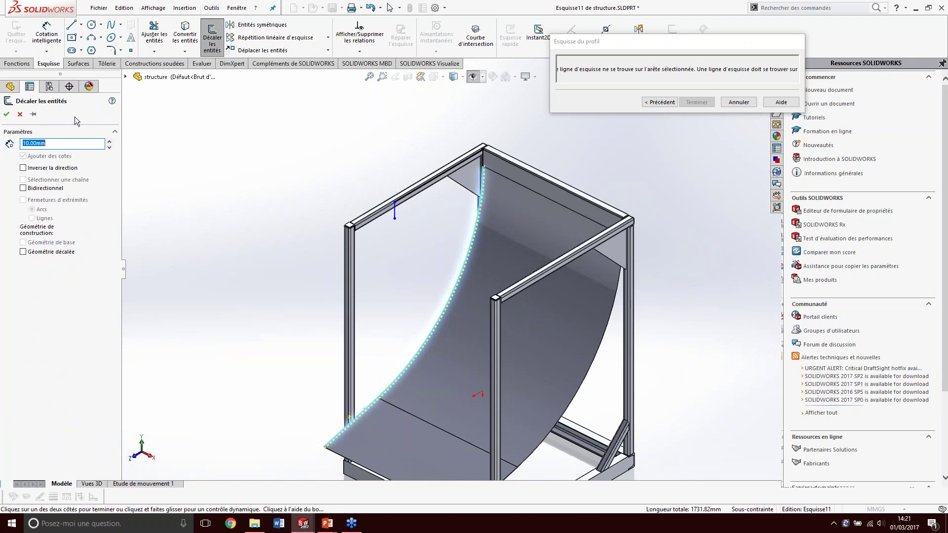
{"action": "left_click", "coordinate": [23, 168]}
{"action": "key", "text": "Return"}
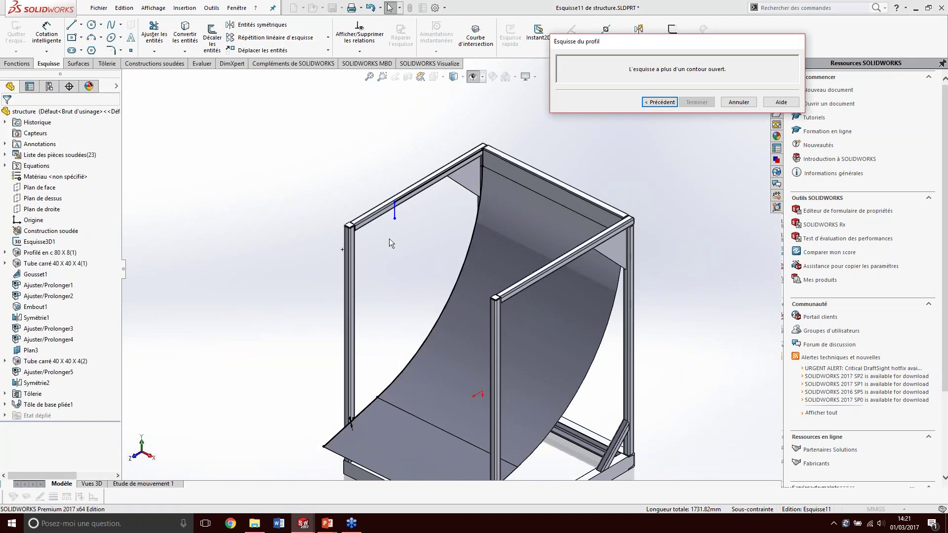
Step: Make the profile's loose end point coincident with the tube's edge line
{"action": "left_click", "coordinate": [395, 212]}
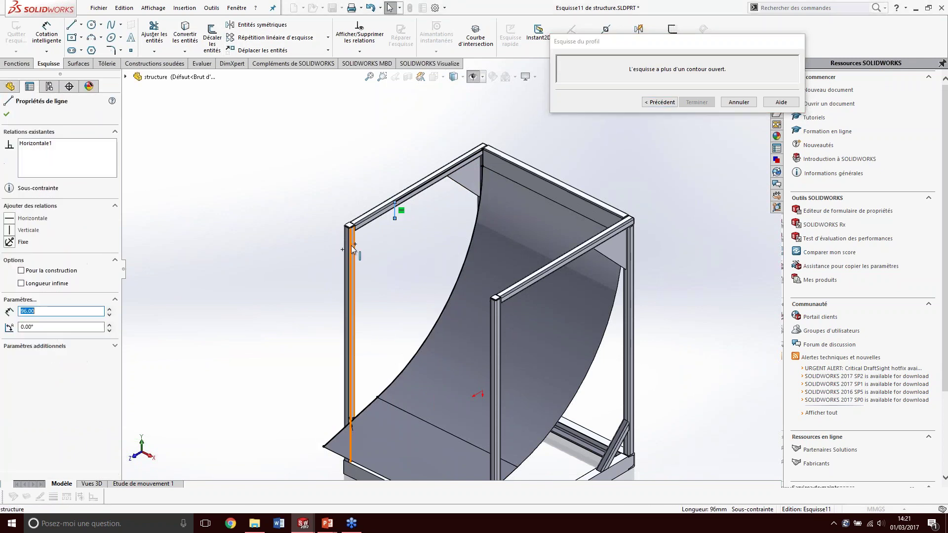
{"action": "left_click", "coordinate": [350, 240], "text": "ctrl"}
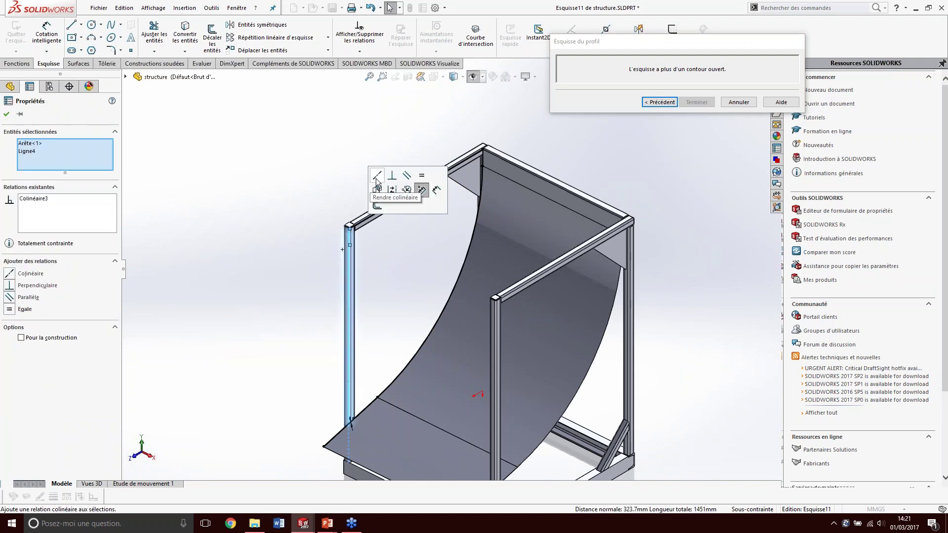
{"action": "scroll", "coordinate": [326, 235], "scroll_direction": "down", "scroll_amount": 3}
{"action": "left_click", "coordinate": [376, 256]}
{"action": "left_click", "coordinate": [367, 255]}
{"action": "scroll", "coordinate": [390, 276], "scroll_direction": "up", "scroll_amount": 3}
{"action": "scroll", "coordinate": [395, 276], "scroll_direction": "down", "scroll_amount": 2}
{"action": "left_click", "coordinate": [406, 463], "text": "ctrl"}
{"action": "left_click", "coordinate": [440, 406]}
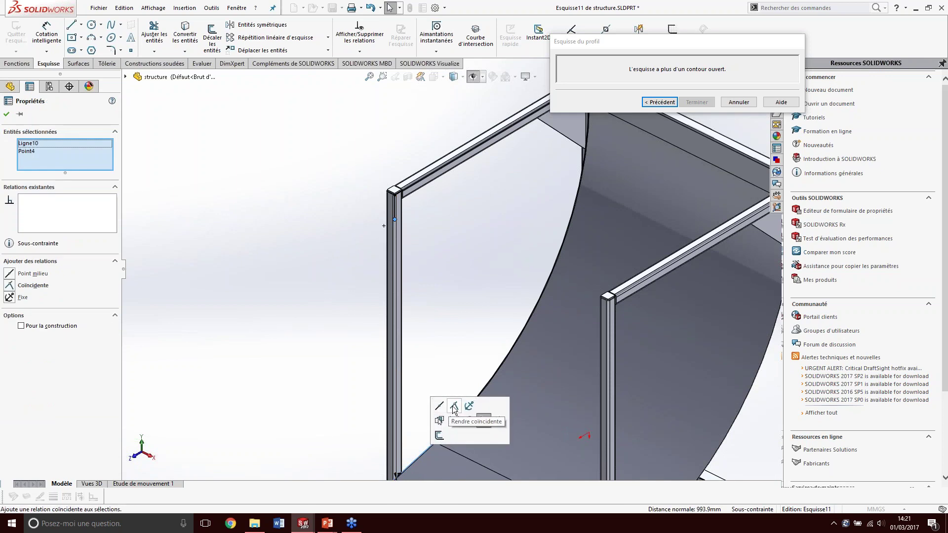
{"action": "left_click", "coordinate": [431, 374]}
Step: Close the profile with a short corner line and finish Tôle pliée sur arête1
{"action": "right_click_drag", "start_coordinate": [428, 378], "coordinate": [394, 395]}
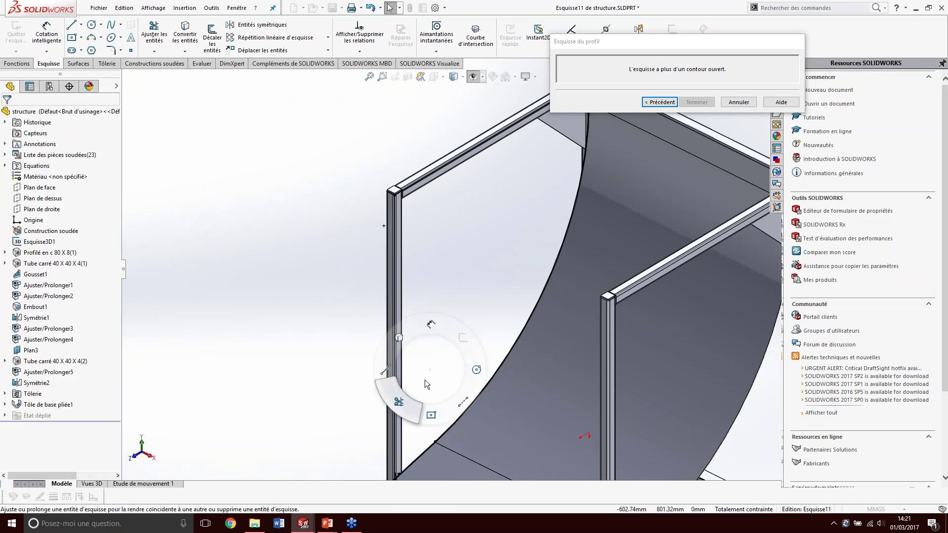
{"action": "key", "text": "f"}
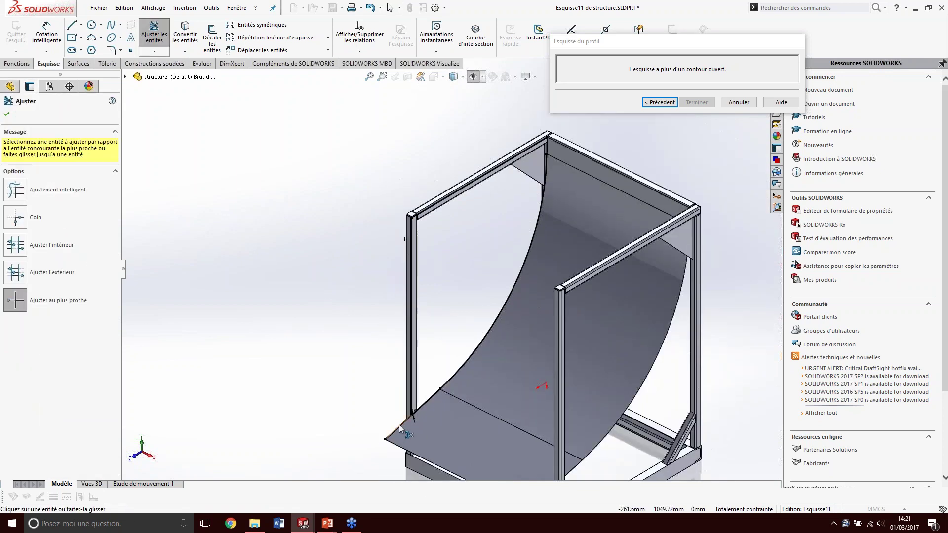
{"action": "key", "text": "Escape"}
{"action": "scroll", "coordinate": [520, 170], "scroll_direction": "down", "scroll_amount": 2}
{"action": "scroll", "coordinate": [478, 198], "scroll_direction": "down", "scroll_amount": 3}
{"action": "scroll", "coordinate": [473, 205], "scroll_direction": "down", "scroll_amount": 2}
{"action": "scroll", "coordinate": [474, 207], "scroll_direction": "down", "scroll_amount": 2}
{"action": "key", "text": "l"}
{"action": "left_click", "coordinate": [479, 233]}
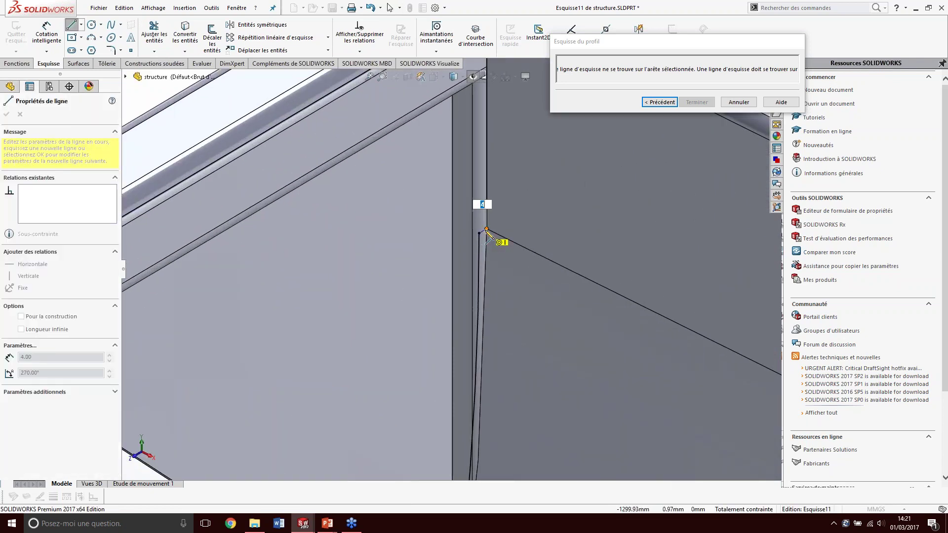
{"action": "left_click", "coordinate": [686, 103]}
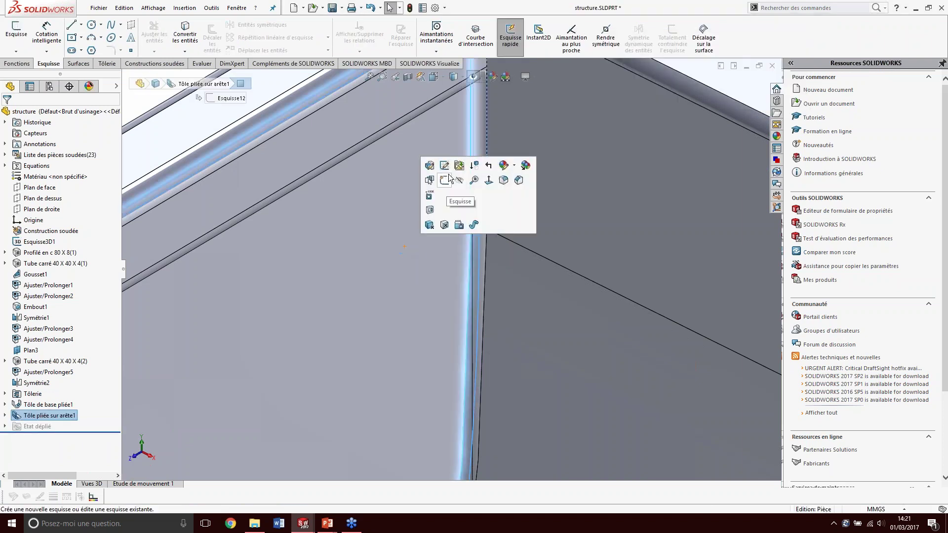
Step: Change Tôle pliée sur arête1's position to Matériau à l'intérieur and rebuild
{"action": "left_click", "coordinate": [430, 165]}
{"action": "left_click", "coordinate": [47, 302]}
{"action": "scroll", "coordinate": [334, 301], "scroll_direction": "up", "scroll_amount": 2}
{"action": "scroll", "coordinate": [326, 308], "scroll_direction": "up", "scroll_amount": 2}
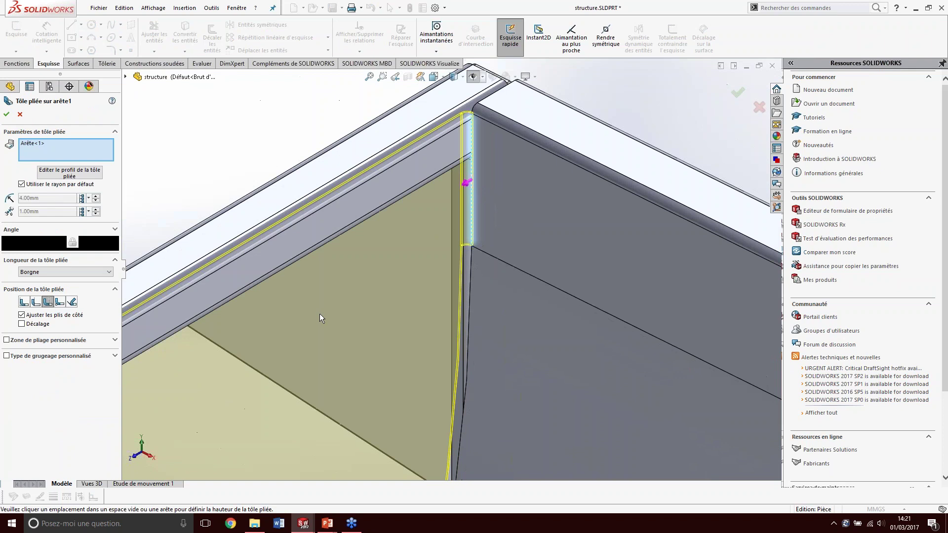
{"action": "scroll", "coordinate": [473, 126], "scroll_direction": "down", "scroll_amount": 2}
{"action": "scroll", "coordinate": [472, 126], "scroll_direction": "down", "scroll_amount": 2}
{"action": "scroll", "coordinate": [467, 128], "scroll_direction": "down", "scroll_amount": 2}
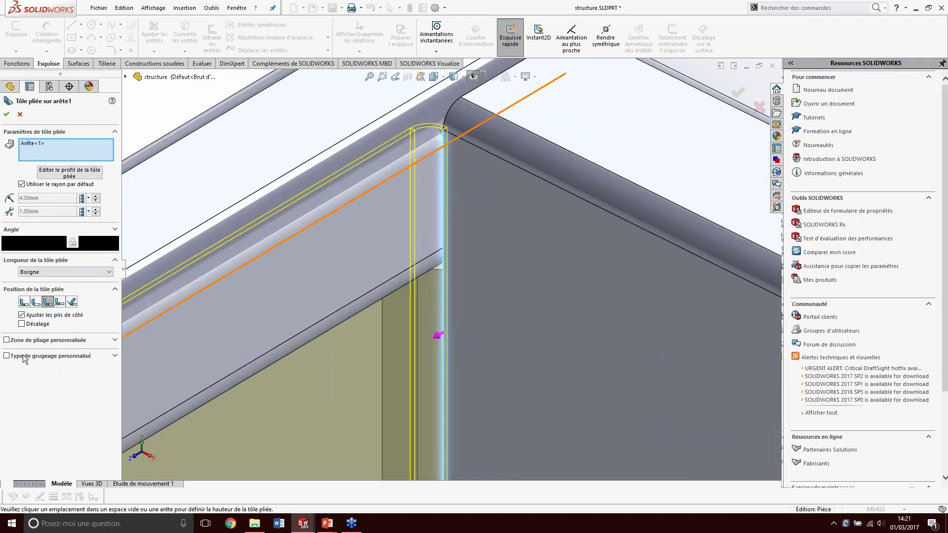
{"action": "left_click", "coordinate": [24, 302]}
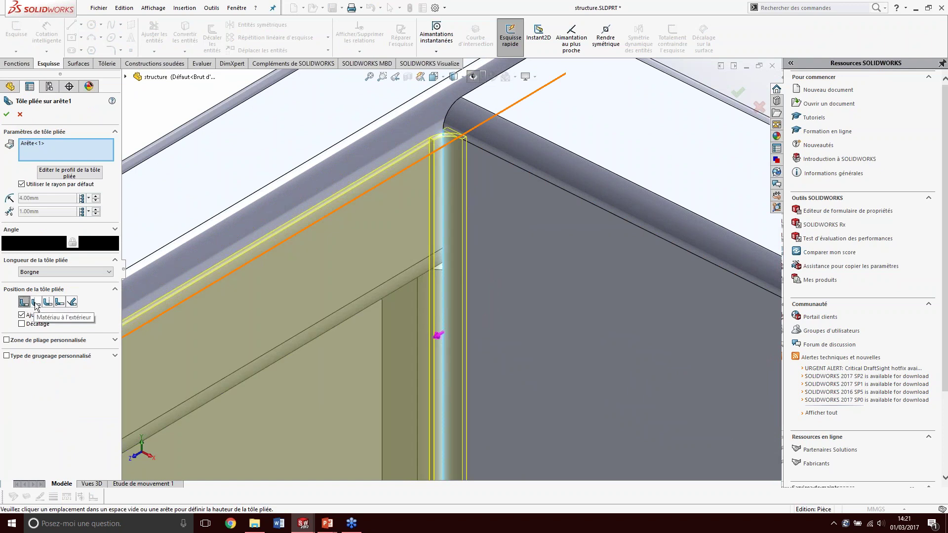
{"action": "left_click", "coordinate": [36, 303]}
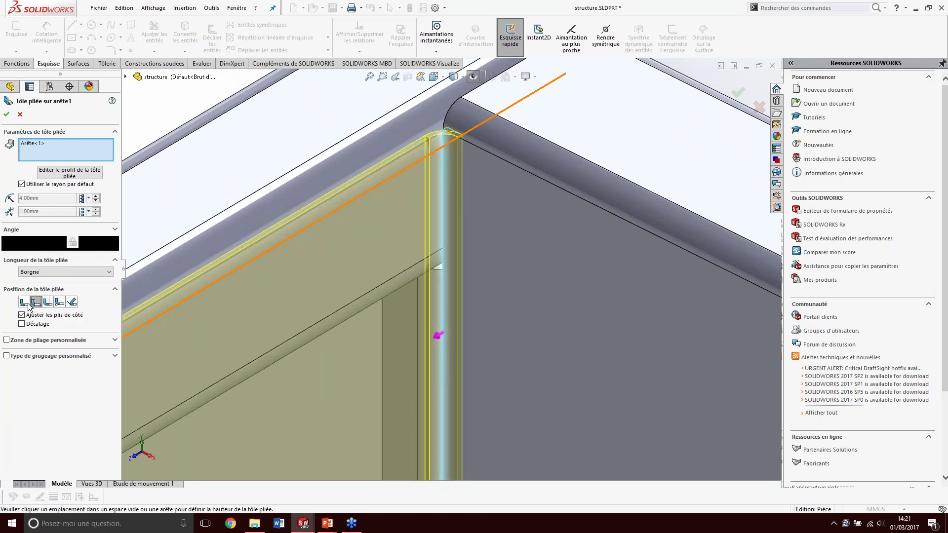
{"action": "left_click", "coordinate": [26, 304]}
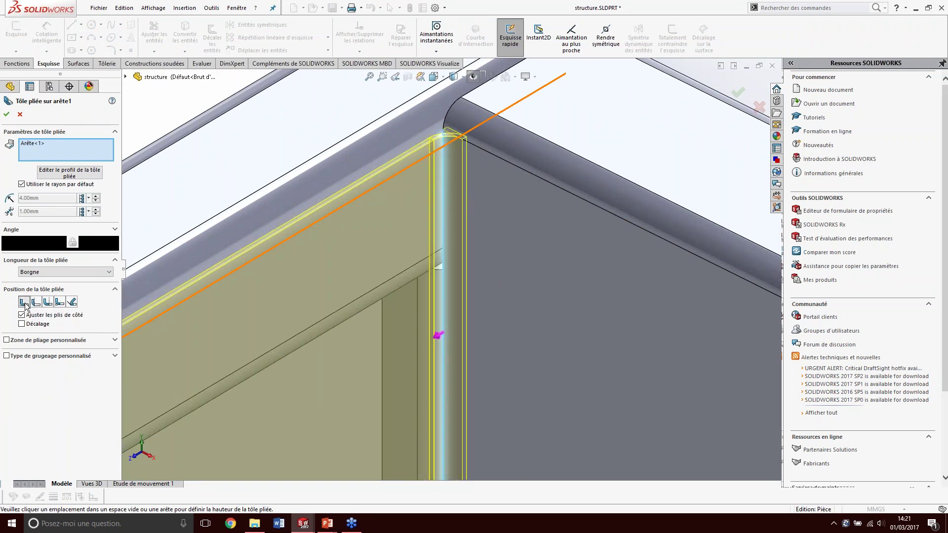
{"action": "left_click", "coordinate": [6, 115]}
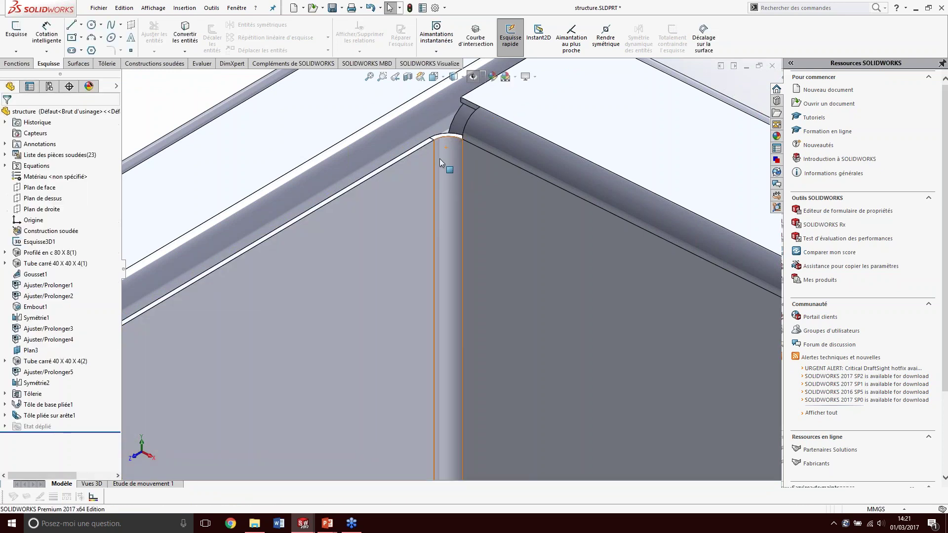
{"action": "scroll", "coordinate": [410, 217], "scroll_direction": "up", "scroll_amount": 3}
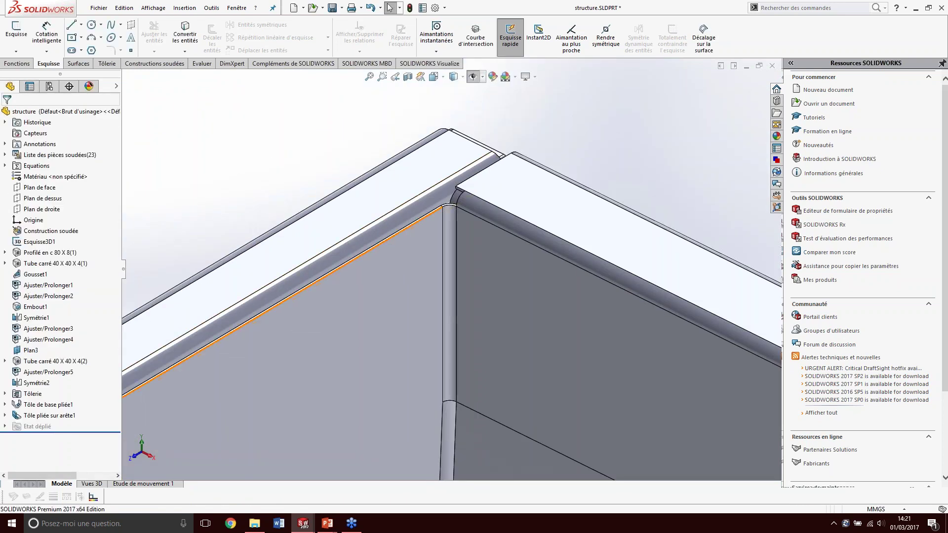
Step: Add a 42 mm edge flange, Tôle pliée sur arête2, on one top edge of the sheet
{"action": "left_click", "coordinate": [378, 241]}
{"action": "left_click", "coordinate": [107, 63]}
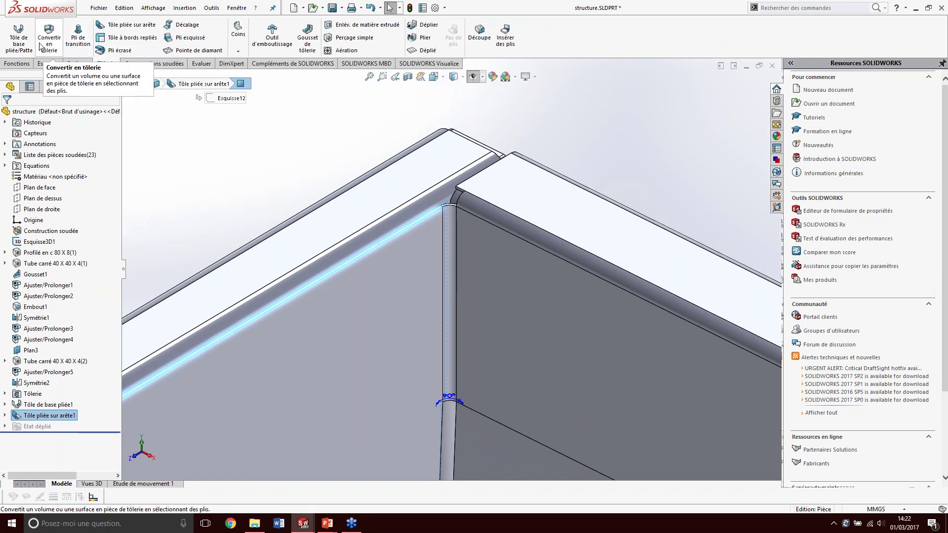
{"action": "left_click", "coordinate": [142, 26]}
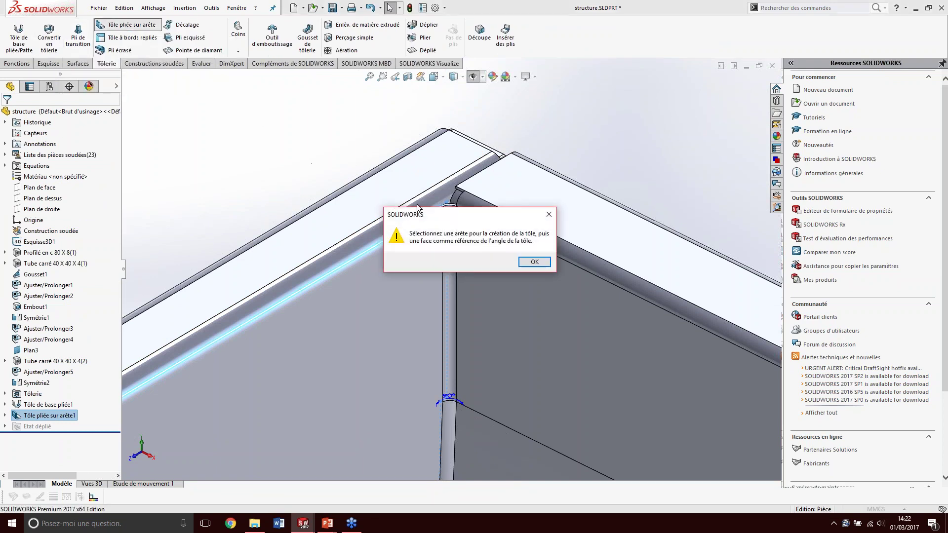
{"action": "left_click", "coordinate": [529, 263]}
{"action": "left_click", "coordinate": [526, 262]}
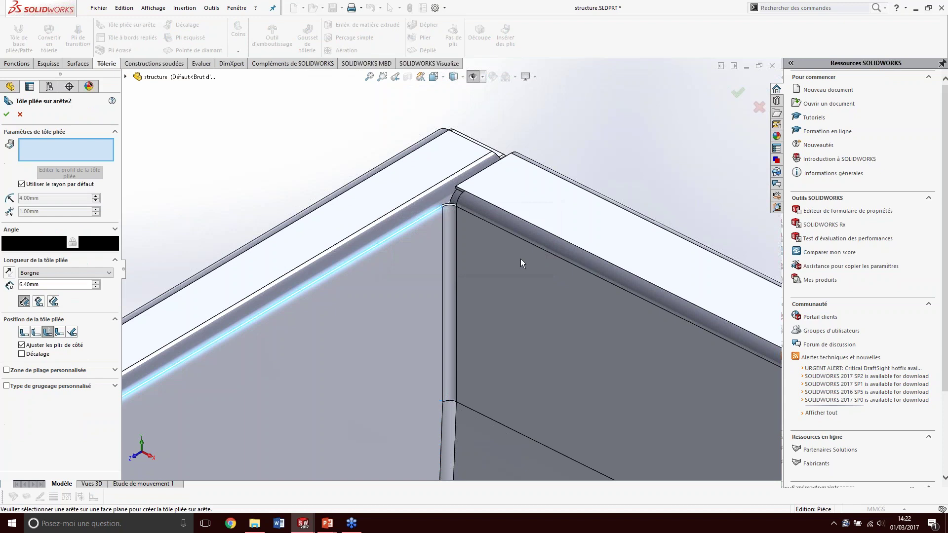
{"action": "left_click", "coordinate": [390, 242]}
{"action": "left_click", "coordinate": [131, 24]}
{"action": "scroll", "coordinate": [364, 211], "scroll_direction": "up", "scroll_amount": 3}
{"action": "scroll", "coordinate": [381, 216], "scroll_direction": "up", "scroll_amount": 2}
{"action": "scroll", "coordinate": [364, 391], "scroll_direction": "down", "scroll_amount": 1}
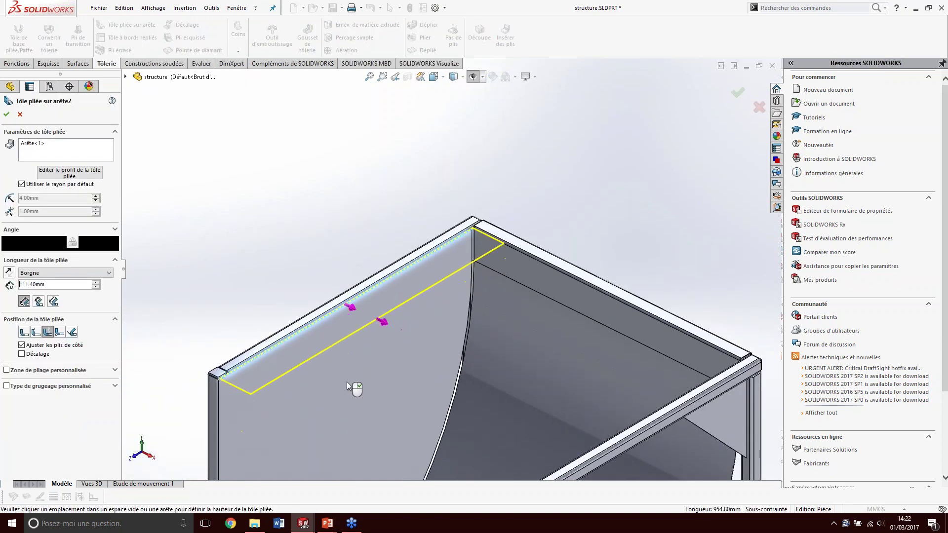
{"action": "left_click", "coordinate": [248, 332]}
{"action": "left_click_drag", "start_coordinate": [64, 283], "coordinate": [30, 288]}
{"action": "type", "text": "4"}
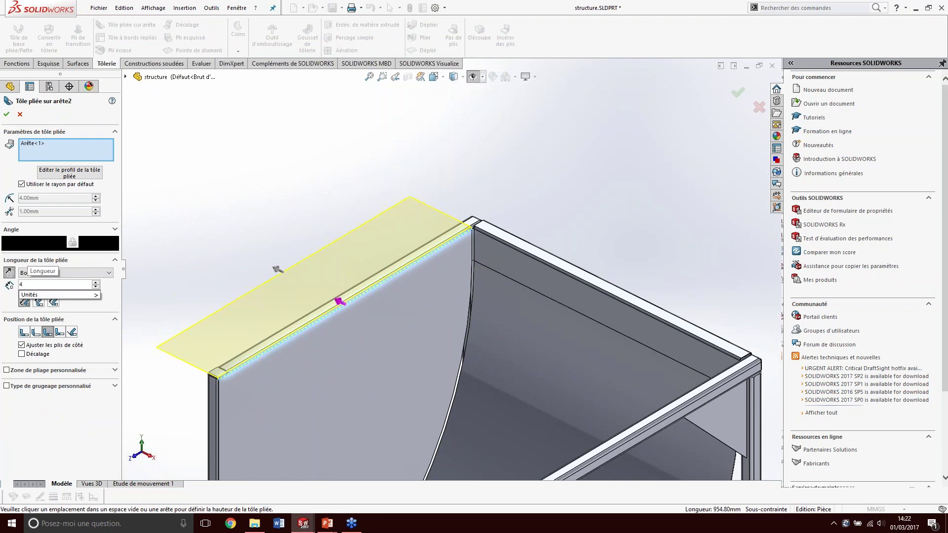
{"action": "type", "text": "2"}
{"action": "key", "text": "Return"}
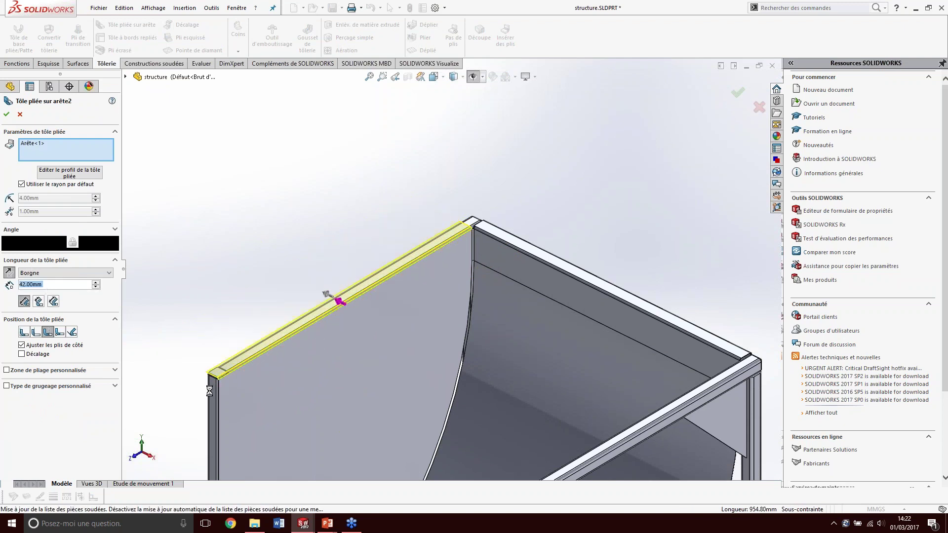
Step: Add a second 42 mm edge flange, Tôle pliée sur arête3, on the other top edge
{"action": "scroll", "coordinate": [254, 383], "scroll_direction": "down", "scroll_amount": 2}
{"action": "scroll", "coordinate": [254, 384], "scroll_direction": "down", "scroll_amount": 2}
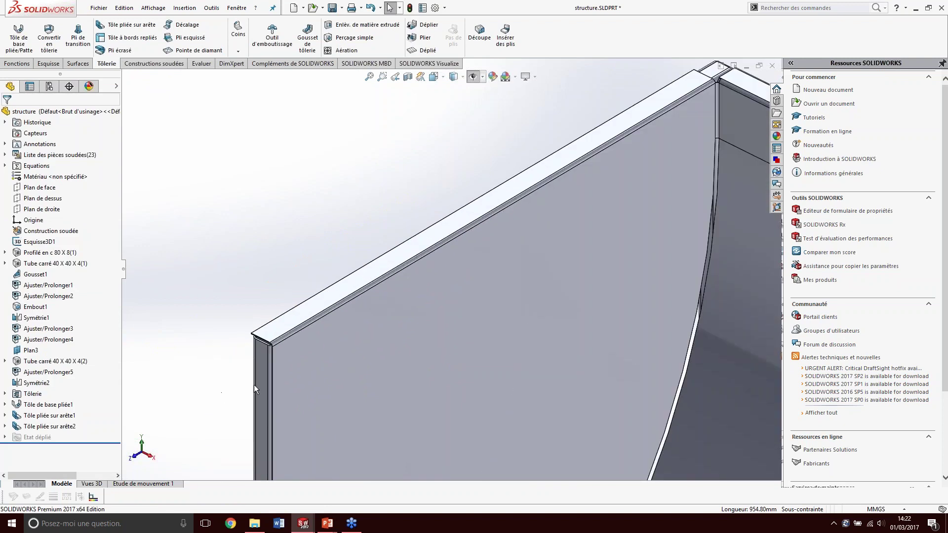
{"action": "scroll", "coordinate": [253, 384], "scroll_direction": "down", "scroll_amount": 2}
{"action": "middle_click_drag", "start_coordinate": [254, 384], "coordinate": [336, 266]}
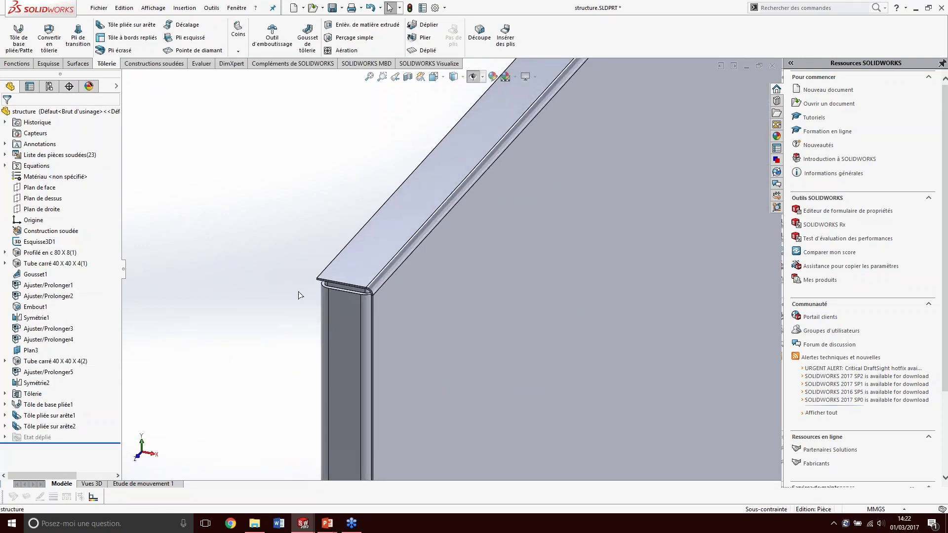
{"action": "left_click", "coordinate": [337, 265]}
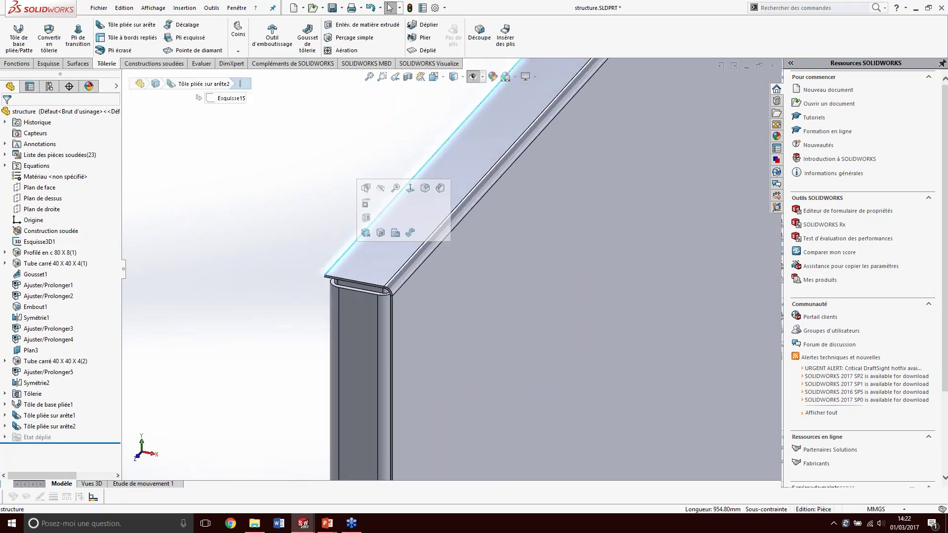
{"action": "left_click", "coordinate": [122, 26]}
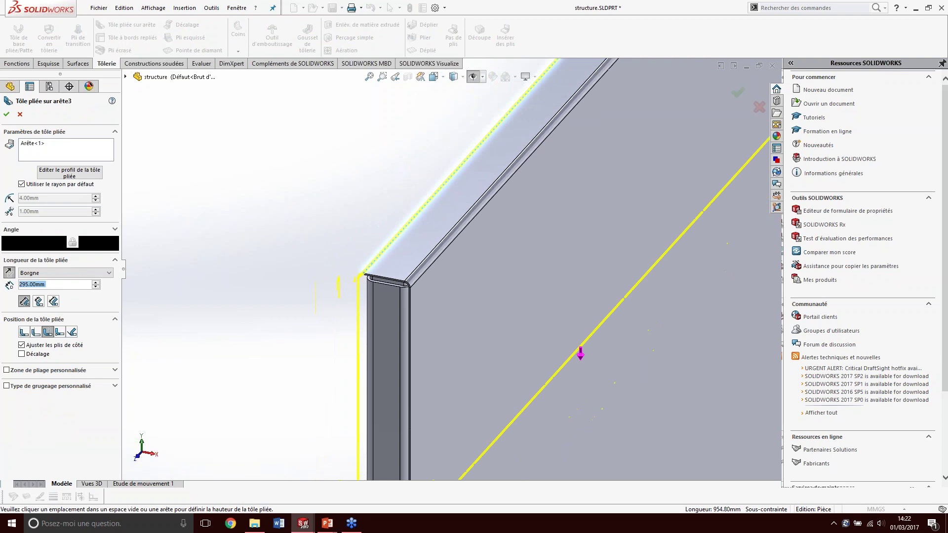
{"action": "left_click", "coordinate": [313, 303]}
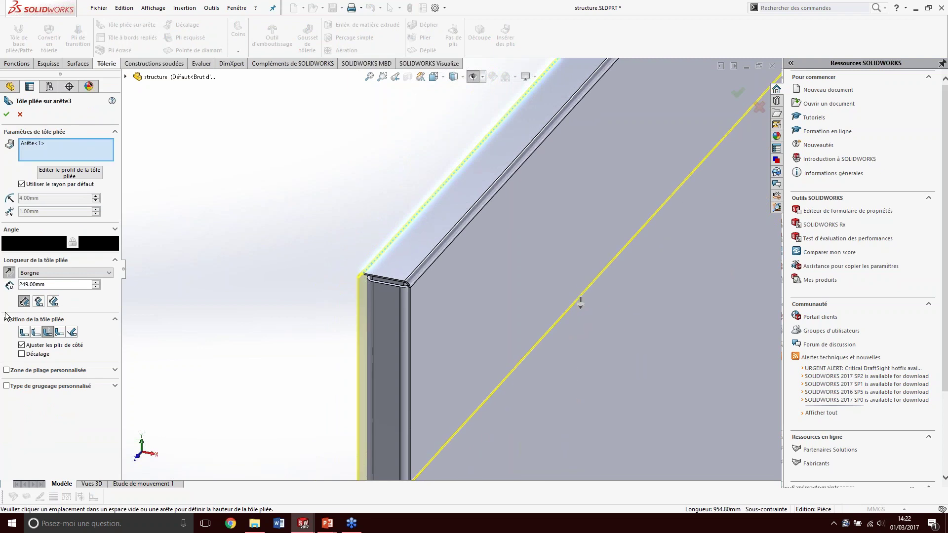
{"action": "left_click", "coordinate": [47, 285]}
{"action": "type", "text": "42"}
{"action": "key", "text": "Return"}
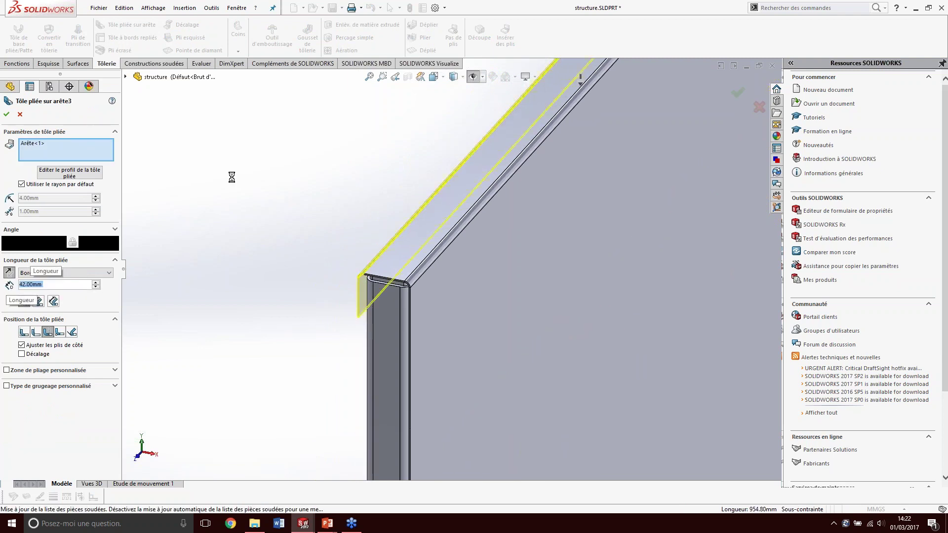
{"action": "scroll", "coordinate": [427, 277], "scroll_direction": "up", "scroll_amount": 3}
{"action": "scroll", "coordinate": [578, 220], "scroll_direction": "up", "scroll_amount": 1}
{"action": "scroll", "coordinate": [609, 223], "scroll_direction": "up", "scroll_amount": 1}
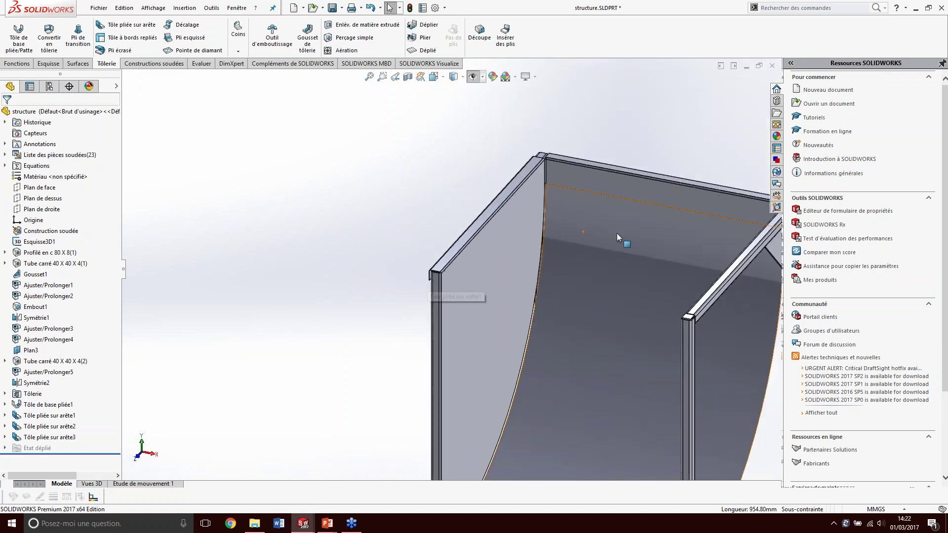
{"action": "scroll", "coordinate": [617, 233], "scroll_direction": "up", "scroll_amount": 1}
{"action": "scroll", "coordinate": [648, 237], "scroll_direction": "up", "scroll_amount": 1}
{"action": "scroll", "coordinate": [537, 236], "scroll_direction": "up", "scroll_amount": 2}
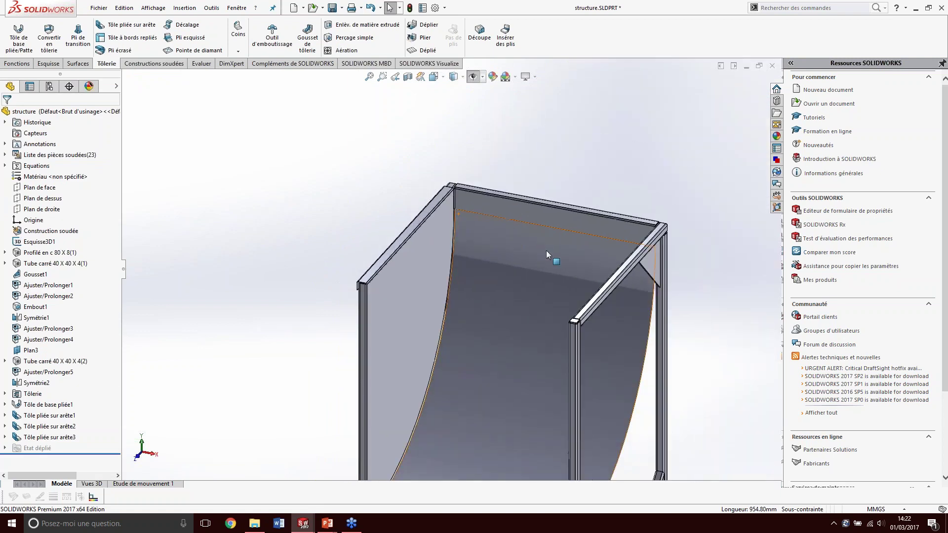
{"action": "scroll", "coordinate": [573, 301], "scroll_direction": "up", "scroll_amount": 1}
{"action": "scroll", "coordinate": [596, 301], "scroll_direction": "down", "scroll_amount": 2}
{"action": "scroll", "coordinate": [601, 283], "scroll_direction": "down", "scroll_amount": 2}
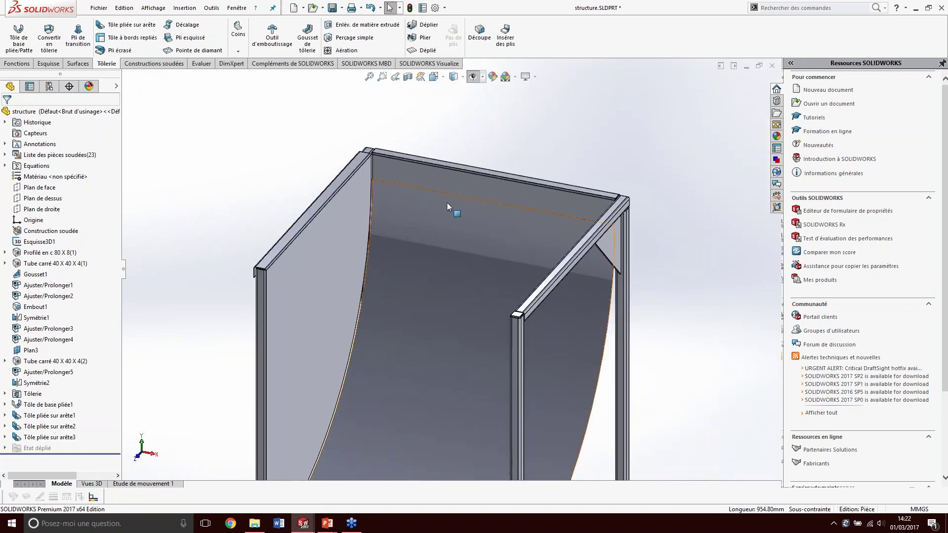
{"action": "middle_click_drag", "start_coordinate": [446, 202], "coordinate": [425, 213]}
{"action": "left_click", "coordinate": [17, 63]}
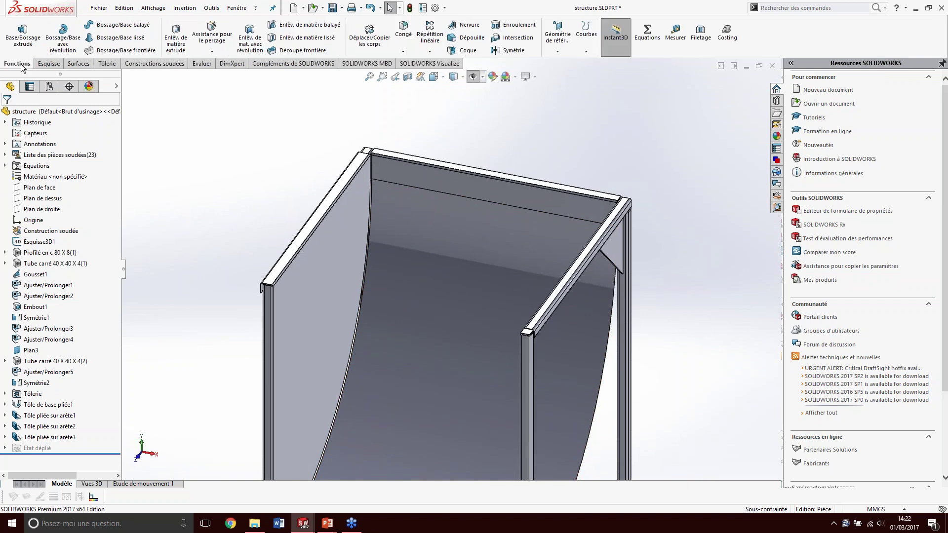
Step: Mirror Tôle pliée sur arête1, 2 and 3 across Plan de droite as Symétrie3
{"action": "left_click", "coordinate": [430, 51]}
{"action": "left_click", "coordinate": [436, 88]}
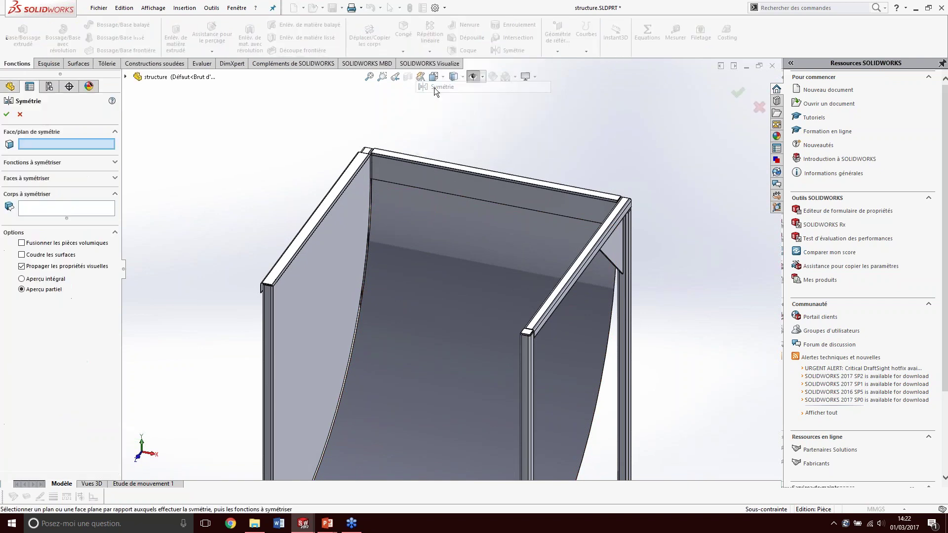
{"action": "left_click", "coordinate": [125, 77]}
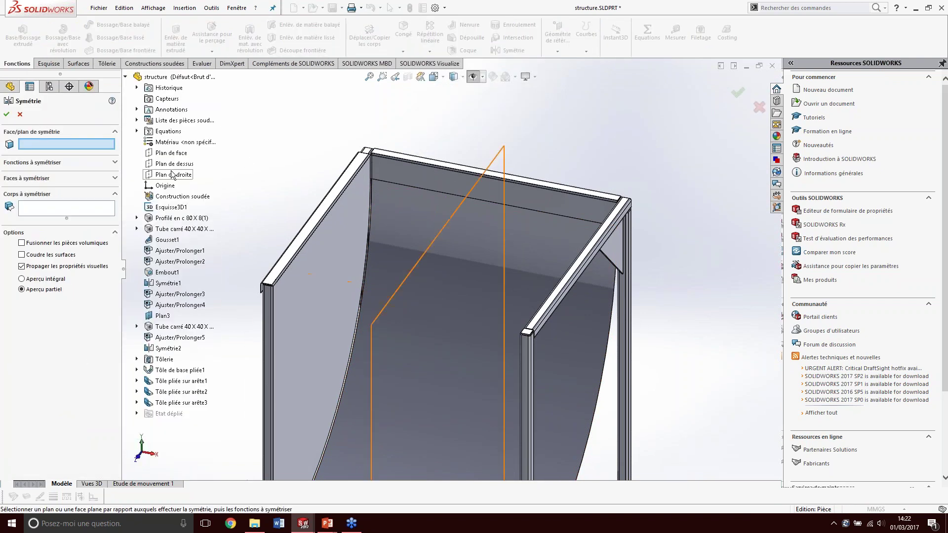
{"action": "left_click", "coordinate": [172, 175]}
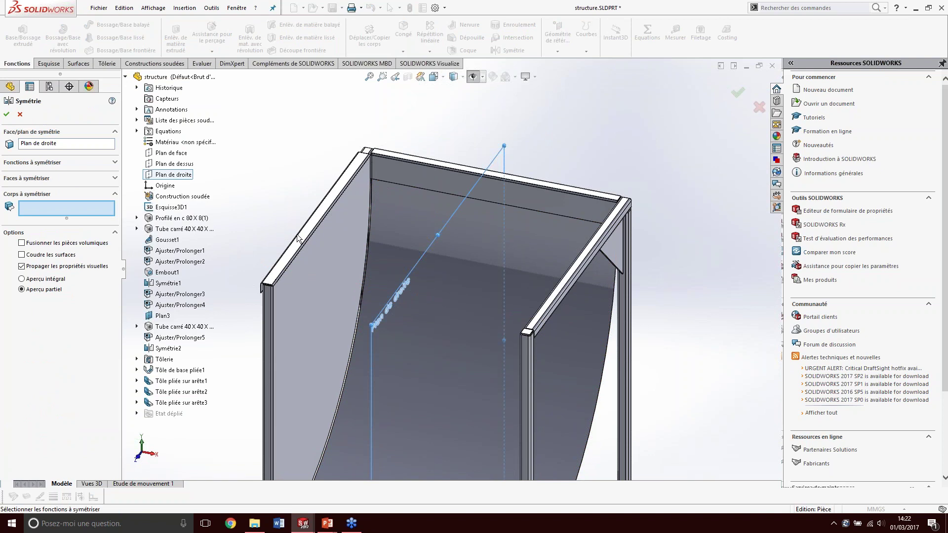
{"action": "left_click", "coordinate": [73, 167]}
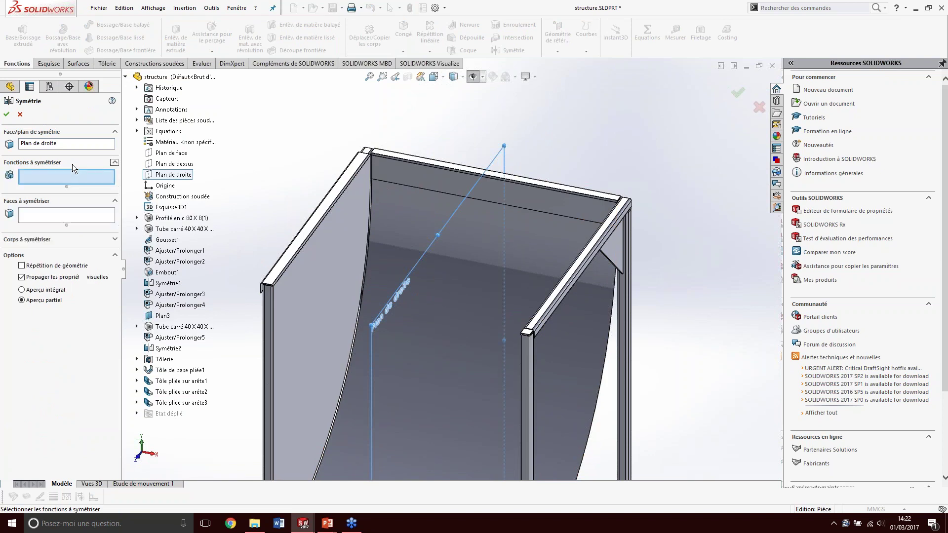
{"action": "left_click", "coordinate": [295, 248]}
{"action": "mouse_move", "coordinate": [295, 249]}
{"action": "middle_mouse_down"}
{"action": "mouse_move", "coordinate": [281, 282]}
{"action": "mouse_move", "coordinate": [313, 286]}
{"action": "middle_mouse_up"}
{"action": "left_click", "coordinate": [281, 283]}
{"action": "left_click", "coordinate": [313, 286]}
{"action": "right_click", "coordinate": [313, 287]}
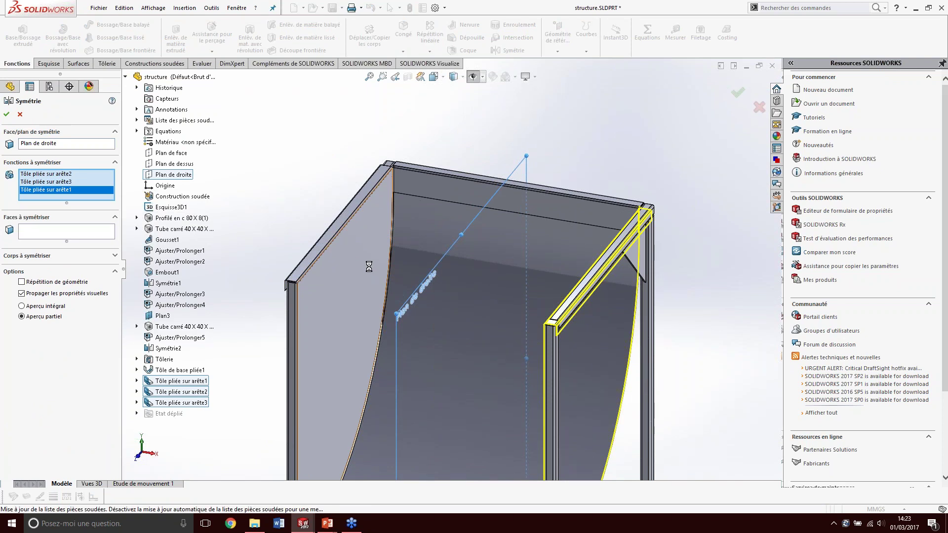
{"action": "mouse_move", "coordinate": [366, 265]}
{"action": "middle_mouse_down"}
{"action": "mouse_move", "coordinate": [452, 253]}
{"action": "mouse_move", "coordinate": [446, 211]}
{"action": "middle_mouse_up"}
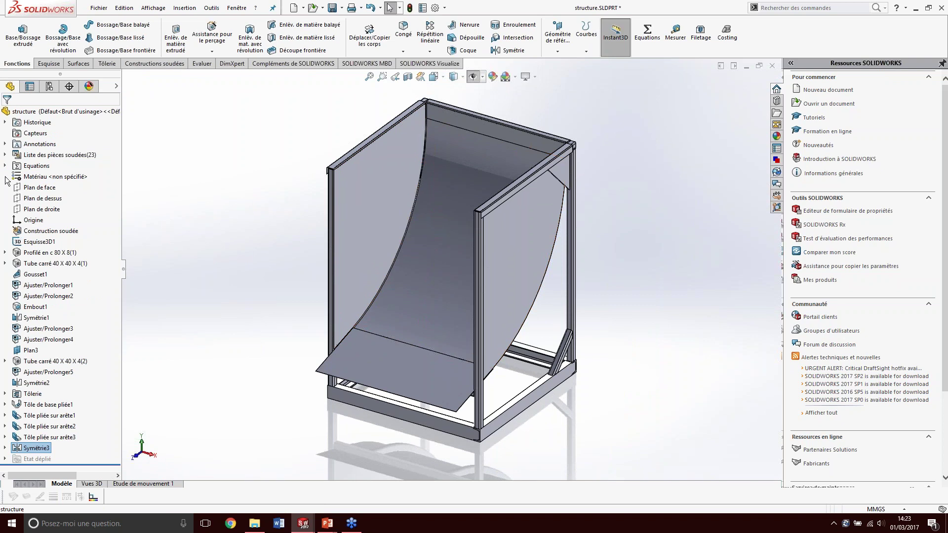
Step: Isolate the curved sheet-metal body and save it as display state 'tôle'
{"action": "left_click", "coordinate": [49, 88]}
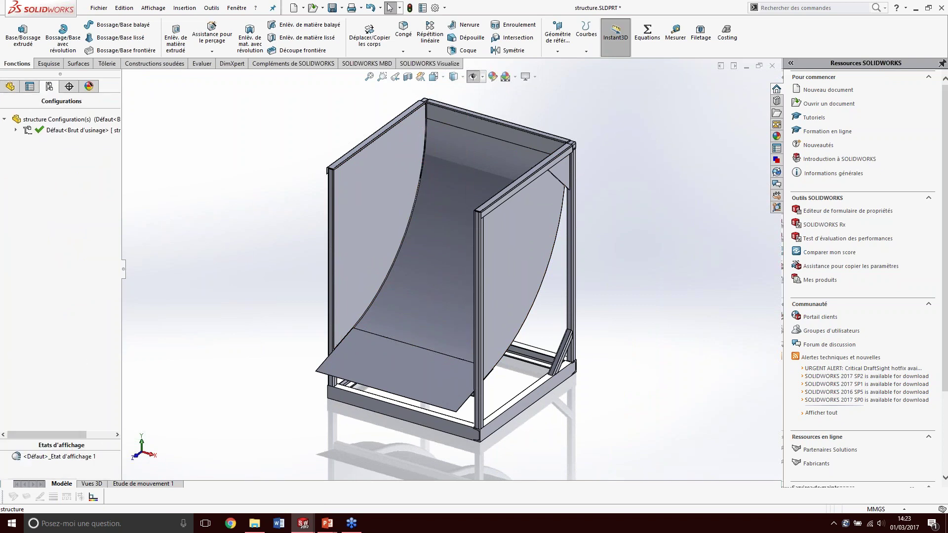
{"action": "left_click_drag", "start_coordinate": [70, 440], "coordinate": [69, 364]}
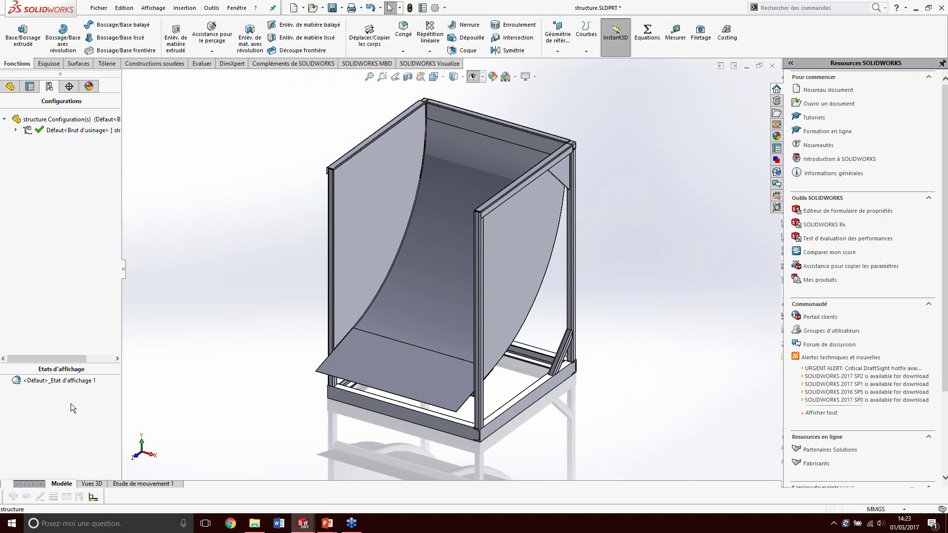
{"action": "left_click", "coordinate": [386, 317]}
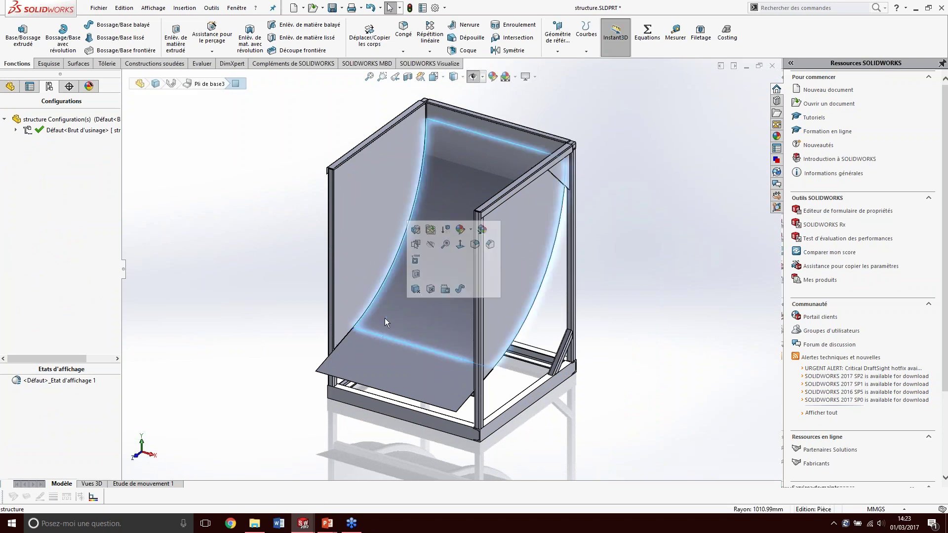
{"action": "right_click", "coordinate": [384, 318]}
{"action": "left_click", "coordinate": [404, 441]}
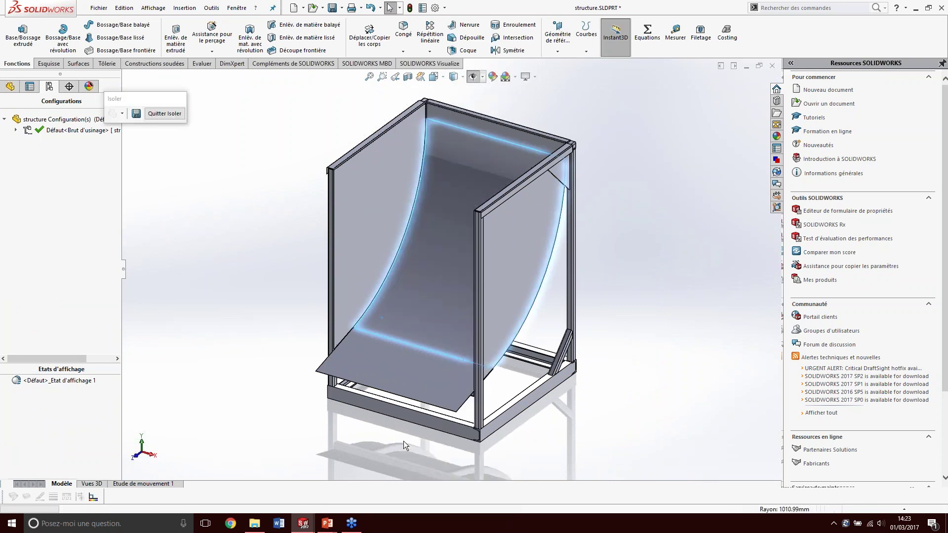
{"action": "left_click", "coordinate": [136, 114]}
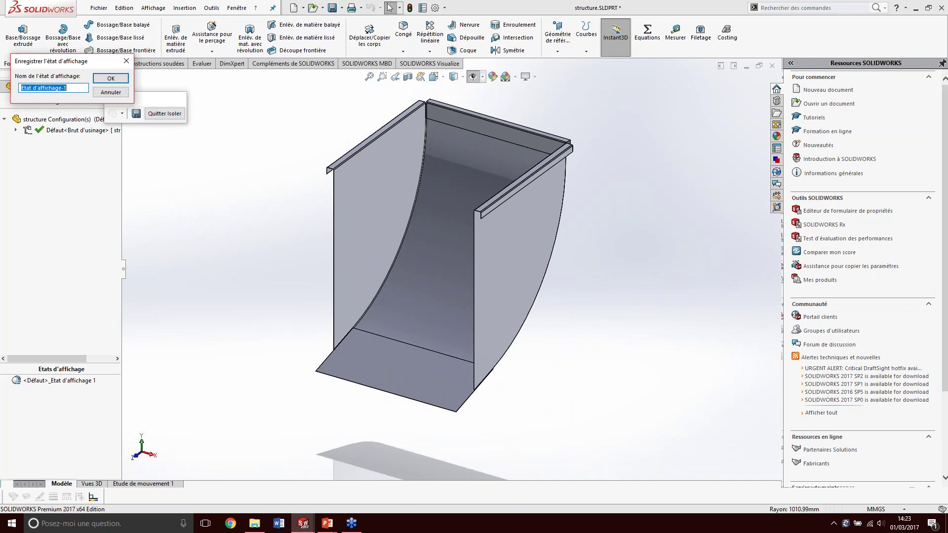
{"action": "left_click_drag", "start_coordinate": [70, 88], "coordinate": [24, 88]}
{"action": "type", "text": "t"}
{"action": "key", "text": "BackSpace"}
{"action": "type", "text": "le"}
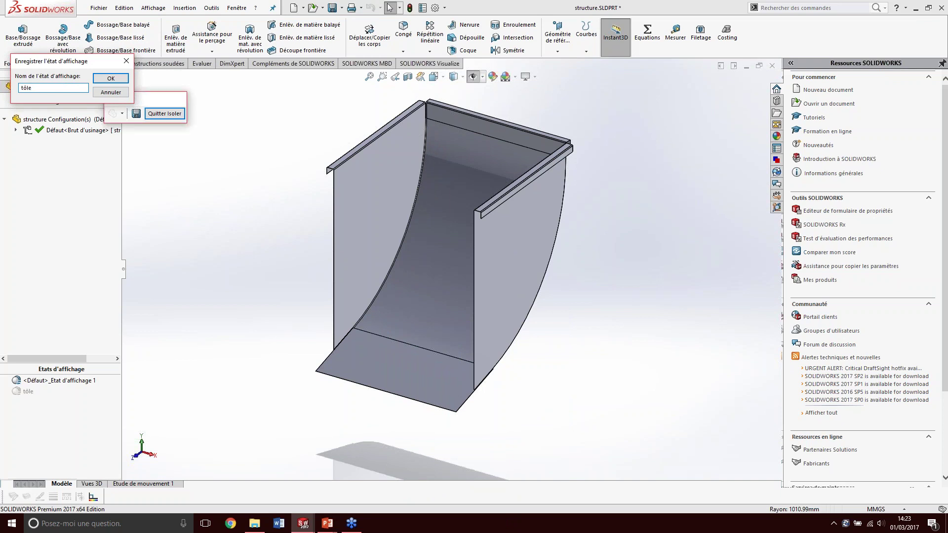
{"action": "key", "text": "Return"}
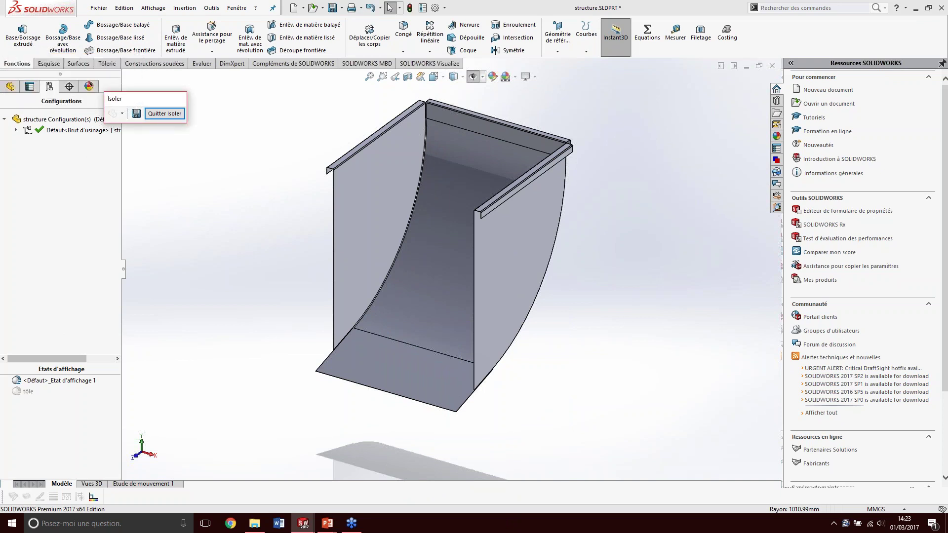
Step: Switch back to the <Défaut> display state showing the full frame
{"action": "double_click", "coordinate": [19, 390]}
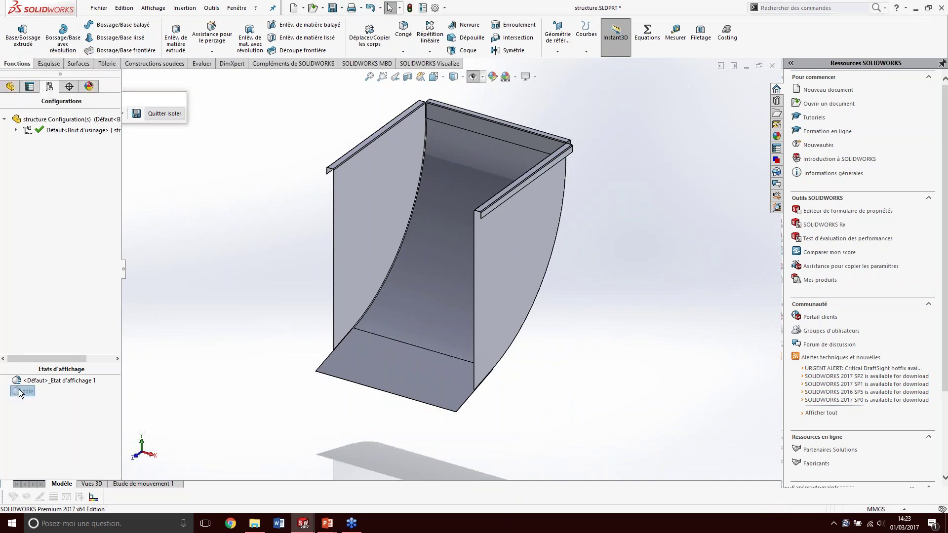
{"action": "left_click", "coordinate": [43, 379]}
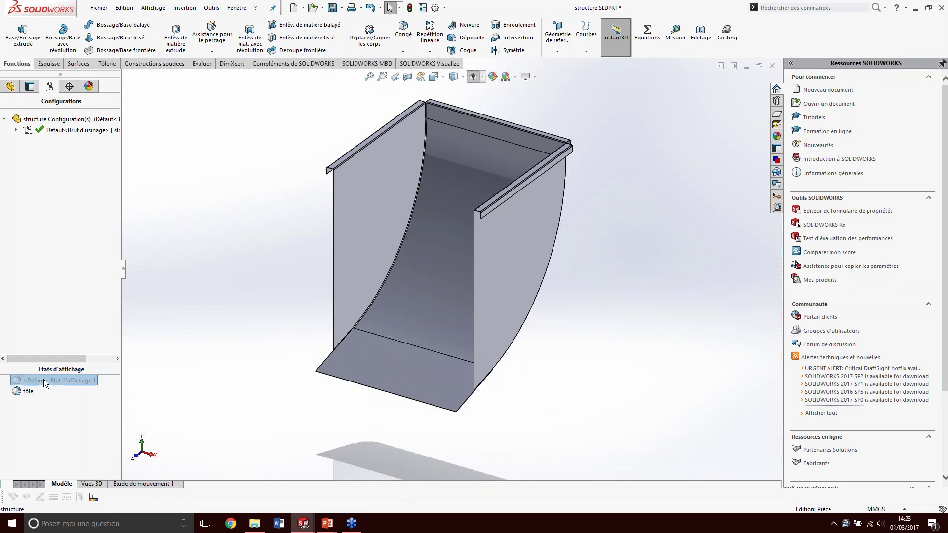
{"action": "double_click", "coordinate": [43, 379]}
{"action": "right_click", "coordinate": [44, 403]}
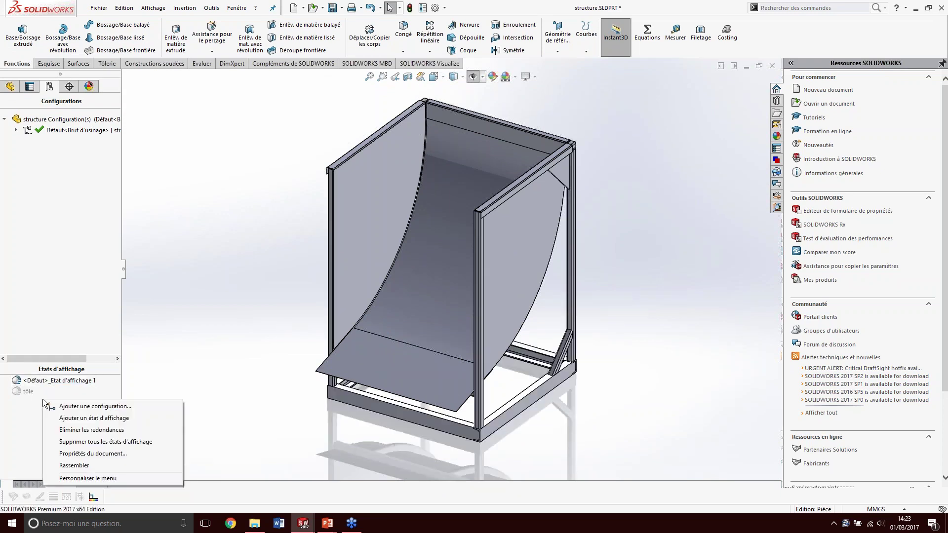
Step: Create display state 'construction soudée' with the sheet body hidden, then reactivate 'tôle'
{"action": "left_click", "coordinate": [81, 419]}
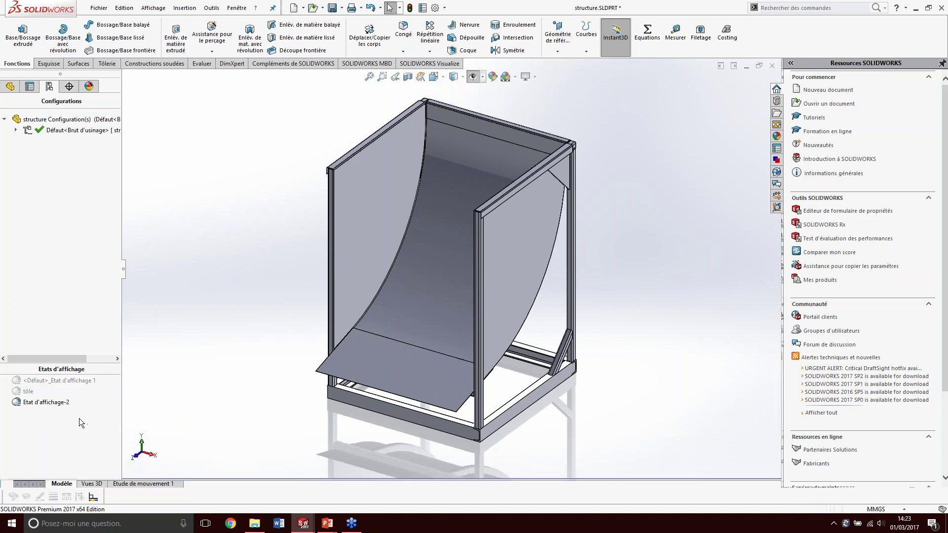
{"action": "left_click", "coordinate": [434, 311]}
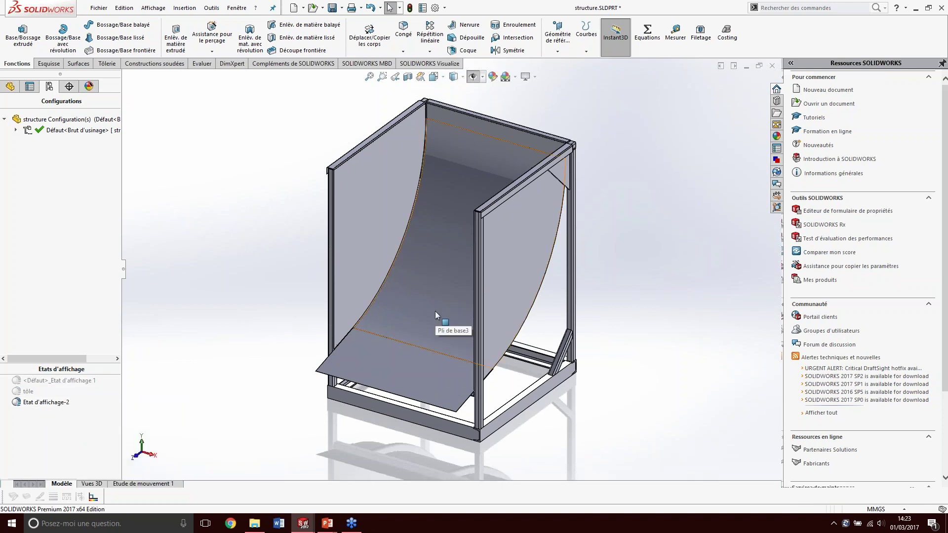
{"action": "left_click", "coordinate": [467, 331]}
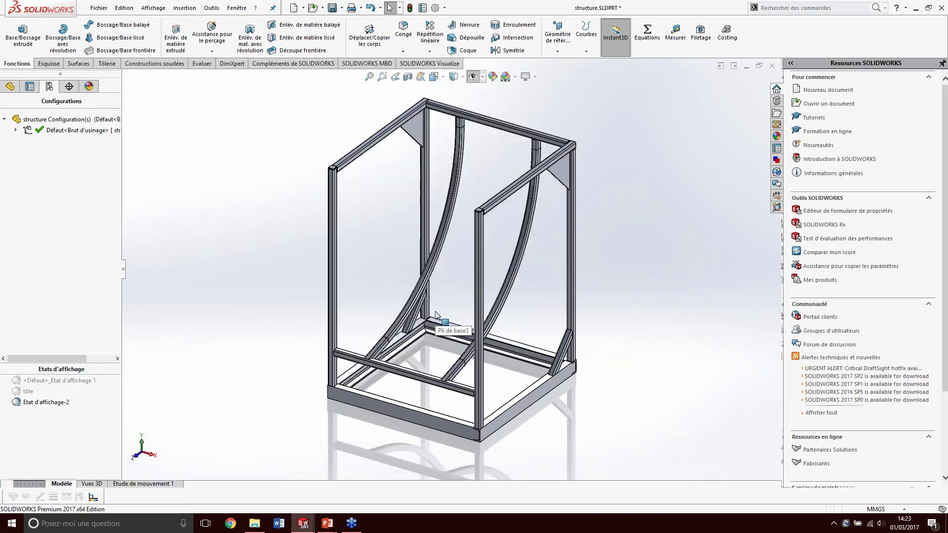
{"action": "left_click", "coordinate": [47, 402]}
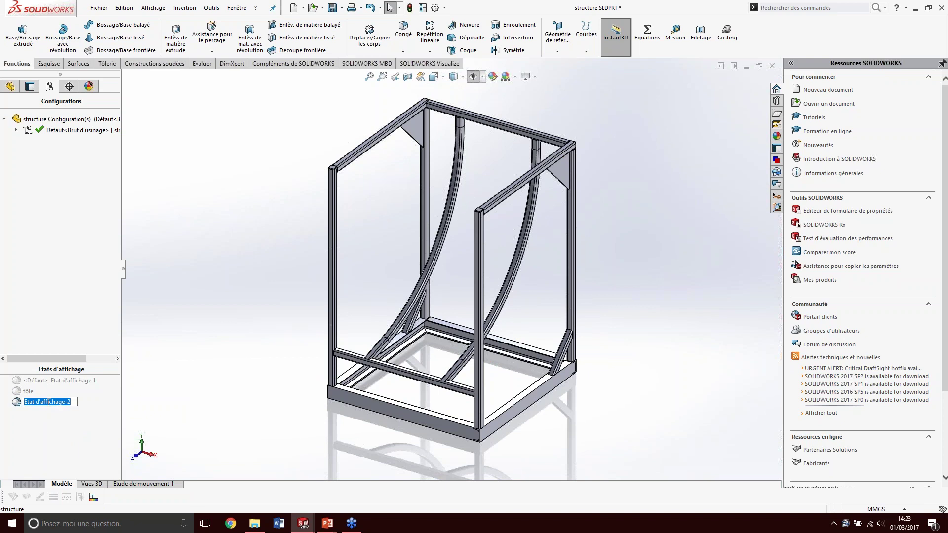
{"action": "key", "text": "BackSpace"}
{"action": "type", "text": "construction sou"}
{"action": "type", "text": "dée"}
{"action": "key", "text": "Return"}
{"action": "double_click", "coordinate": [28, 391]}
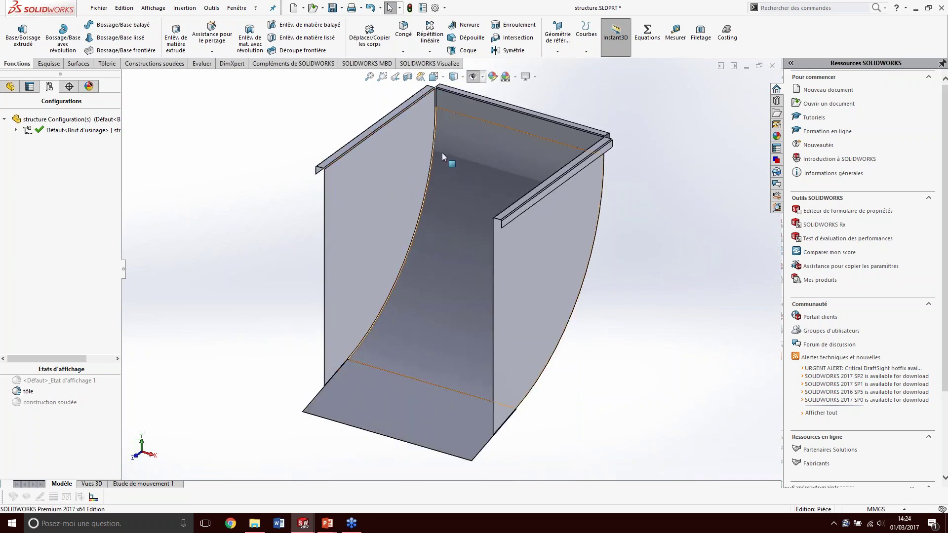
{"action": "scroll", "coordinate": [442, 152], "scroll_direction": "down", "scroll_amount": 2}
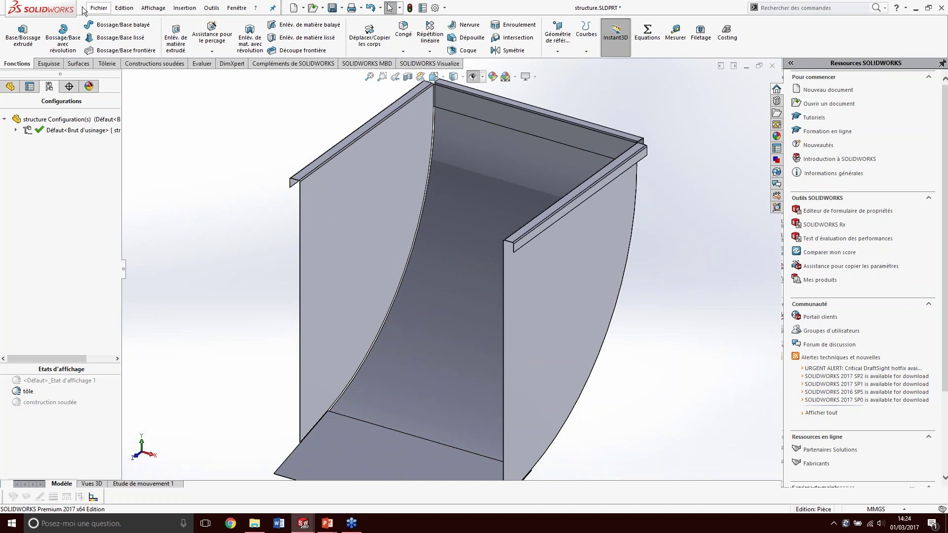
Step: Create a new drawing of the part on the A3 H - AvenAo sheet format
{"action": "left_click", "coordinate": [99, 8]}
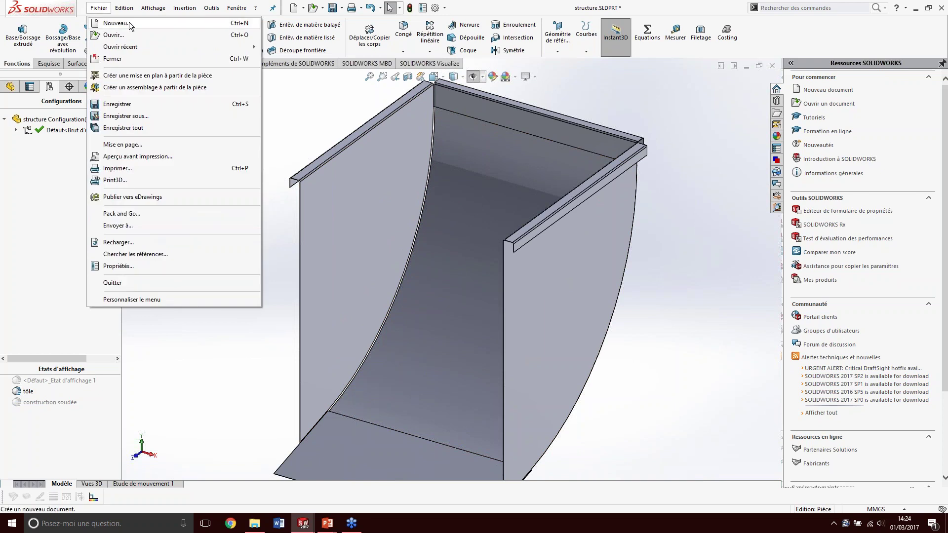
{"action": "left_click", "coordinate": [124, 79]}
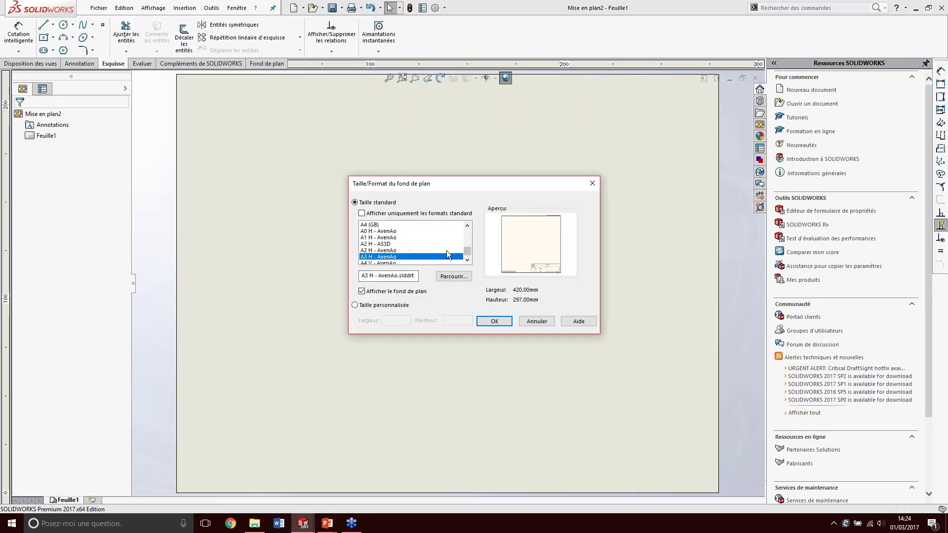
{"action": "left_click", "coordinate": [495, 324]}
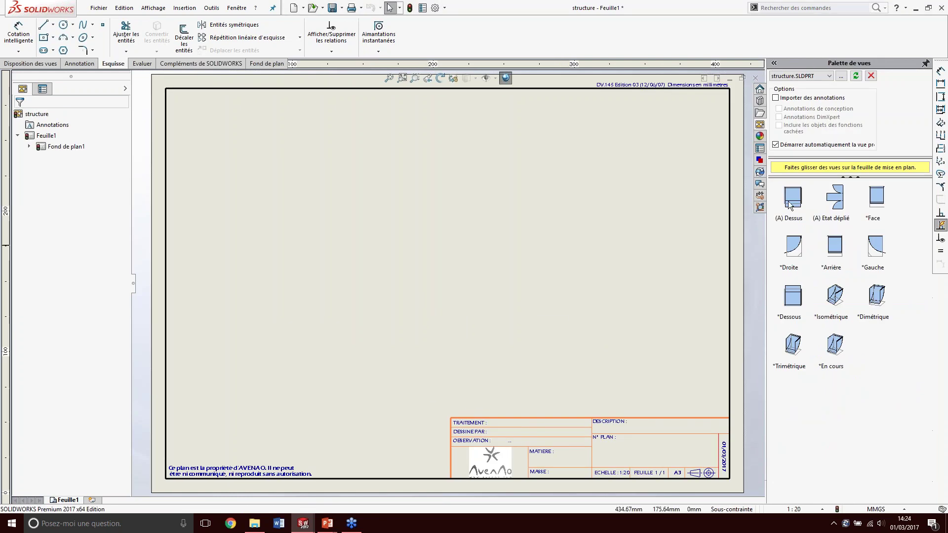
Step: Place the (A) Dessus top view with a projected view below and a side view right
{"action": "left_click_drag", "start_coordinate": [788, 205], "coordinate": [277, 162]}
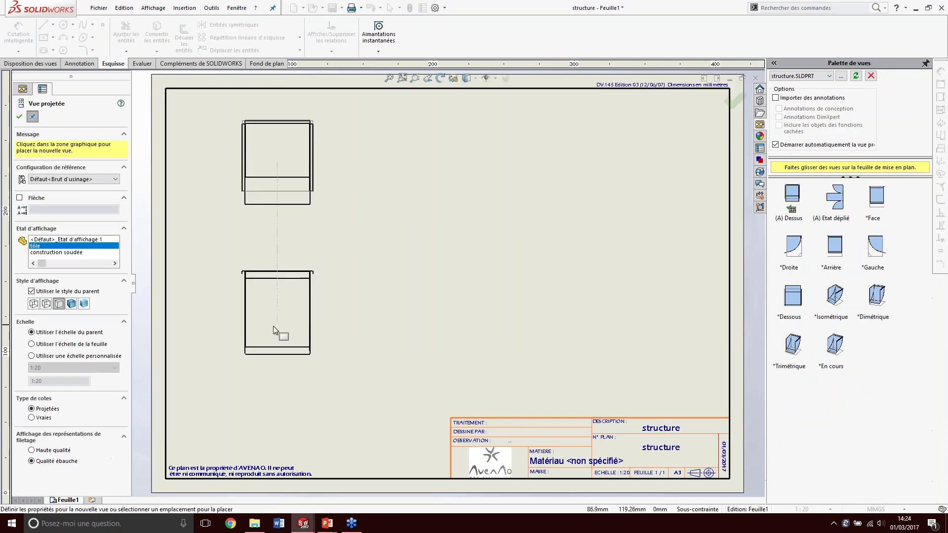
{"action": "left_click", "coordinate": [281, 327]}
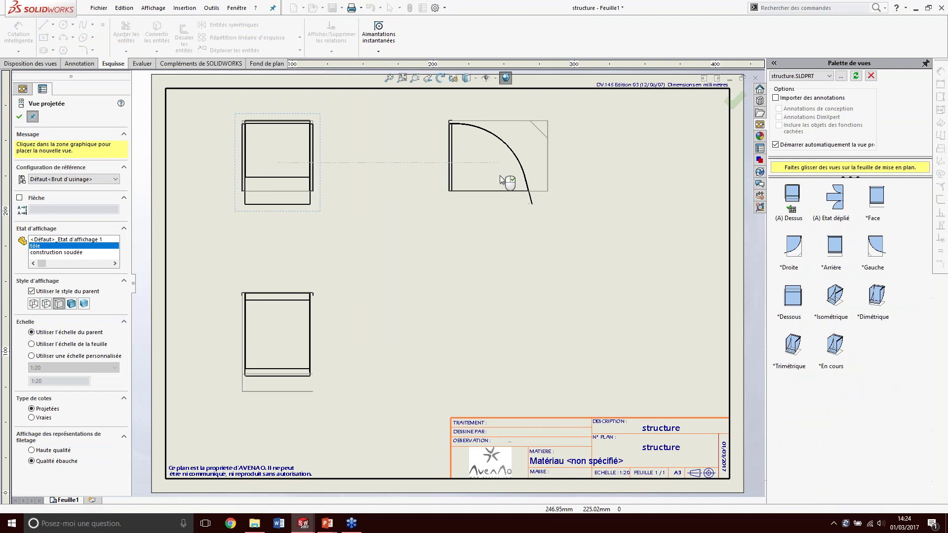
{"action": "left_click", "coordinate": [500, 176]}
{"action": "key", "text": "Escape"}
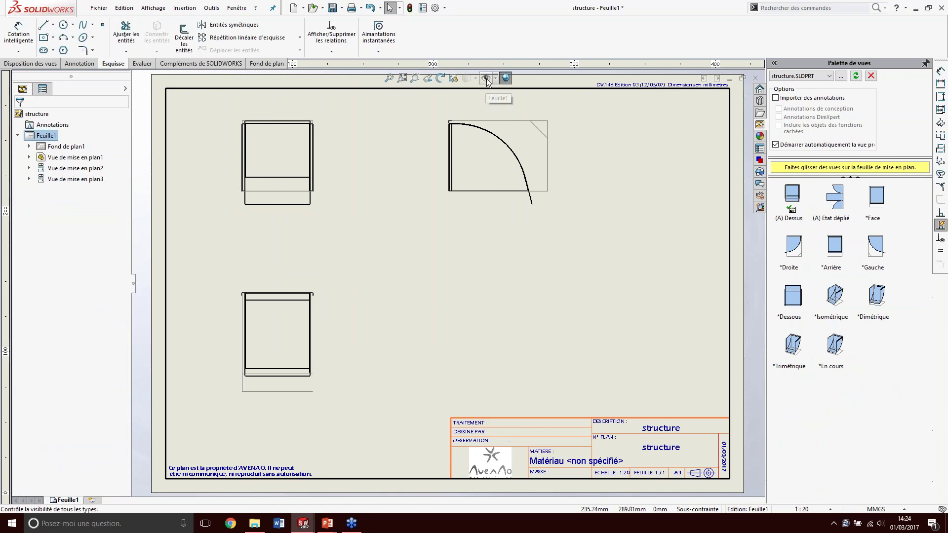
{"action": "left_click", "coordinate": [295, 157]}
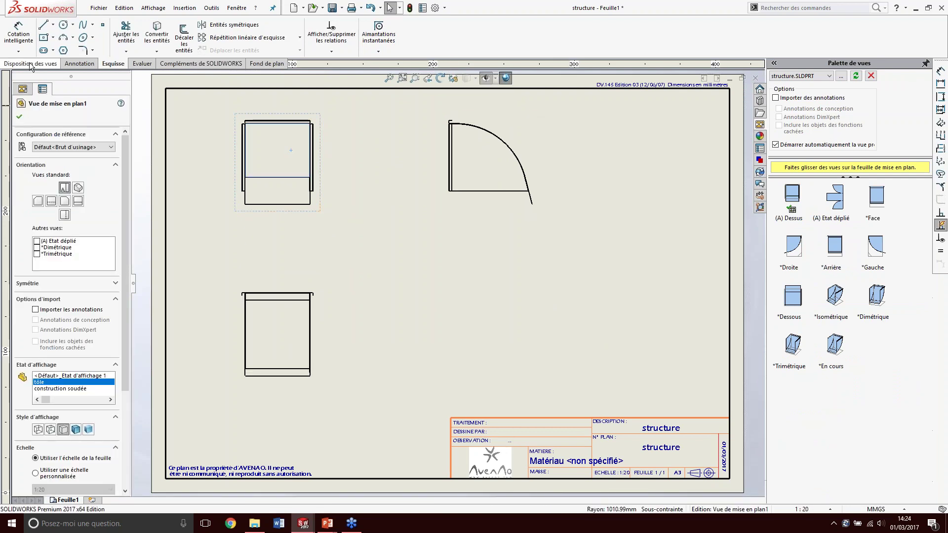
{"action": "left_click", "coordinate": [75, 64]}
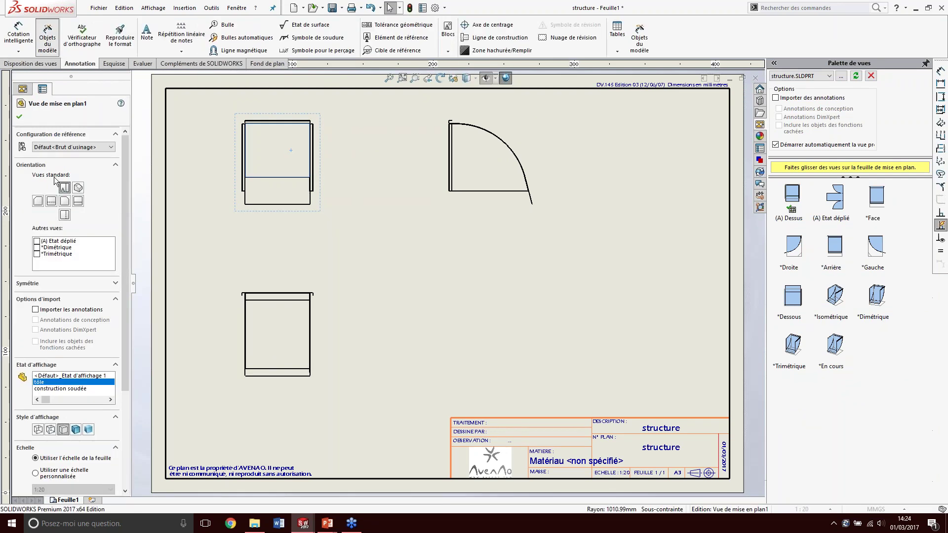
Step: Import the model dimensions 1000, 250, 42 and 90° into the top view
{"action": "left_click", "coordinate": [20, 117]}
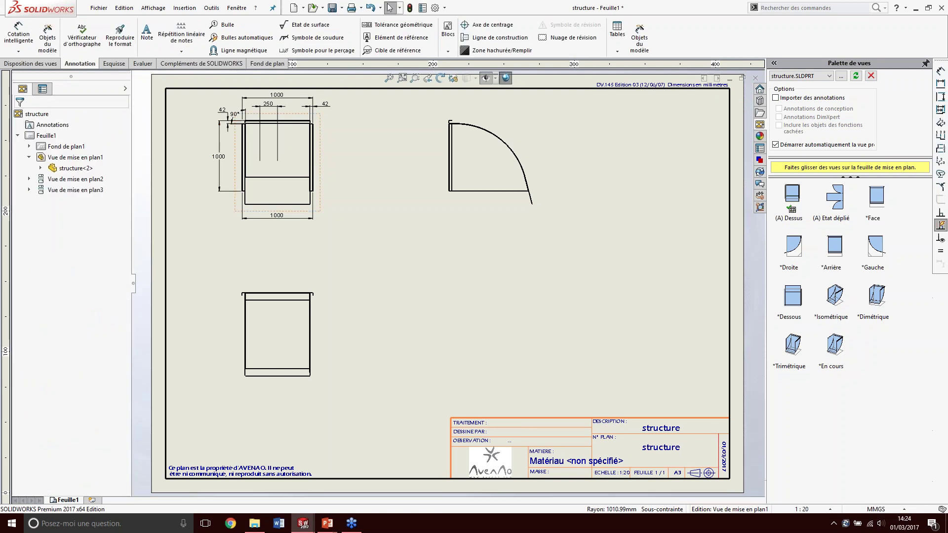
{"action": "left_click", "coordinate": [418, 221]}
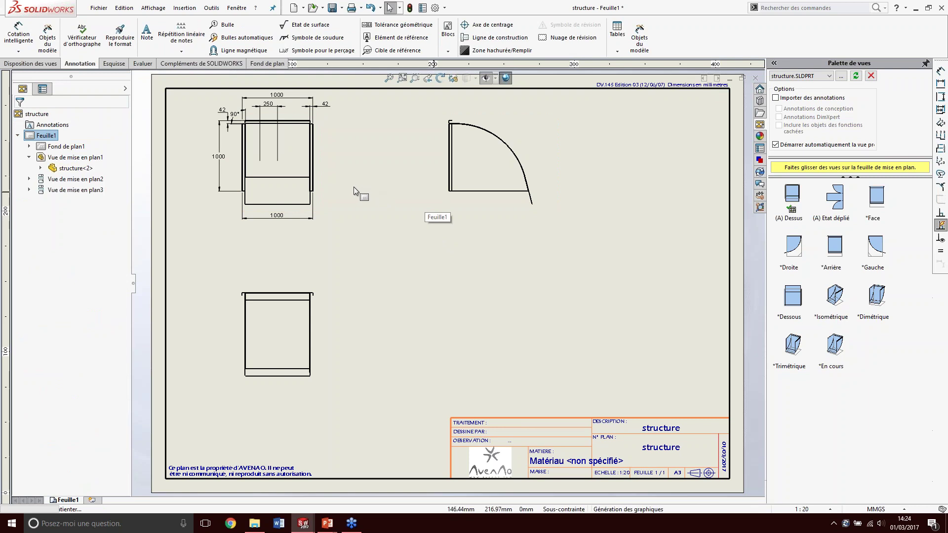
{"action": "key", "text": "ctrl+z"}
{"action": "left_click", "coordinate": [48, 39]}
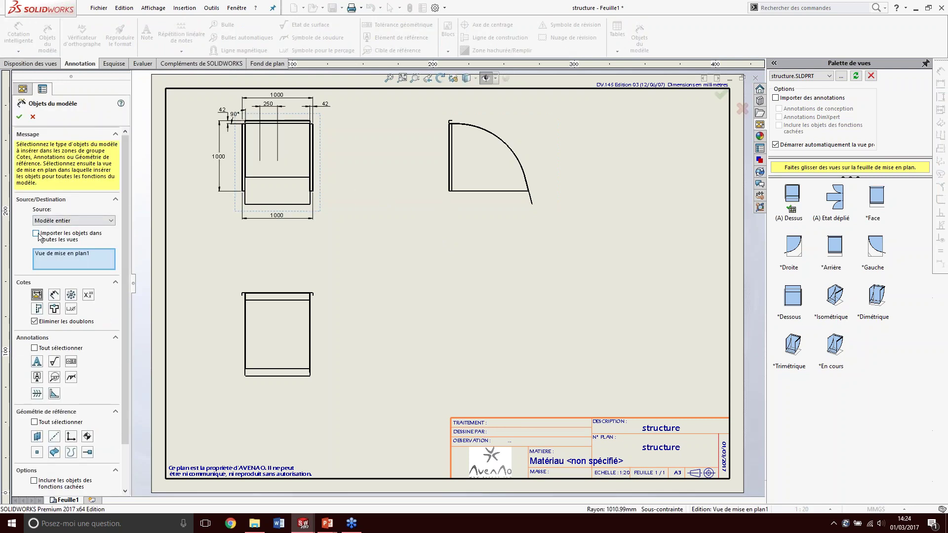
{"action": "left_click", "coordinate": [37, 234]}
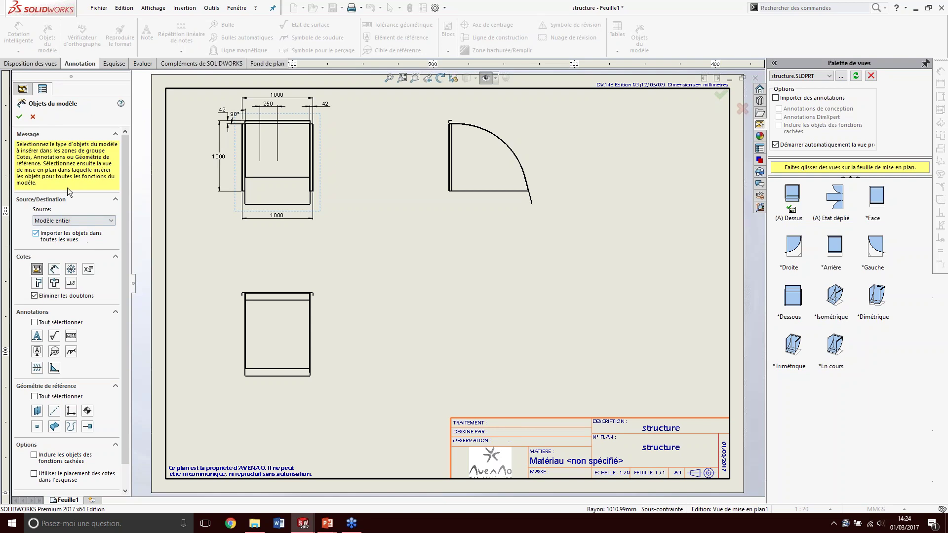
{"action": "left_click", "coordinate": [20, 116]}
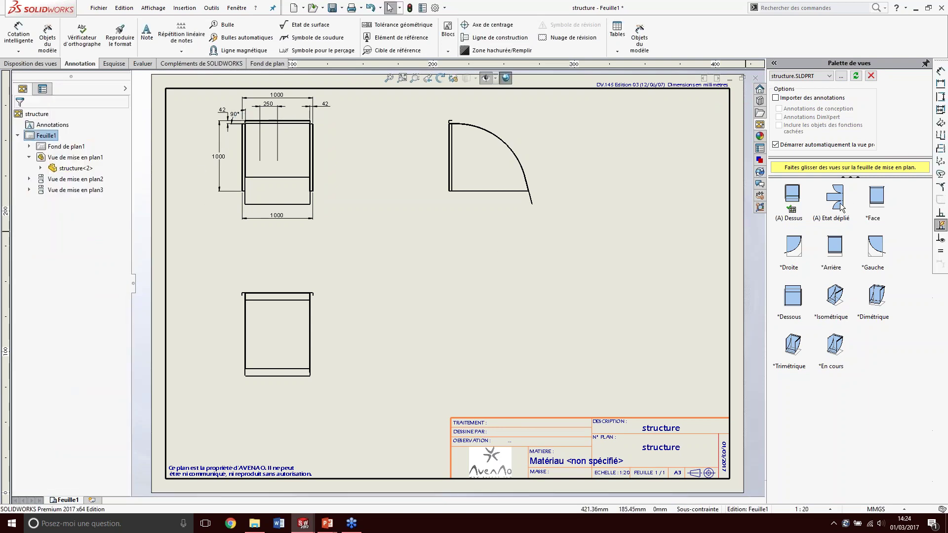
Step: Place the (A) Etat déplié flat-pattern view, with bend notes, on the sheet's right side
{"action": "left_click_drag", "start_coordinate": [834, 197], "coordinate": [706, 223]}
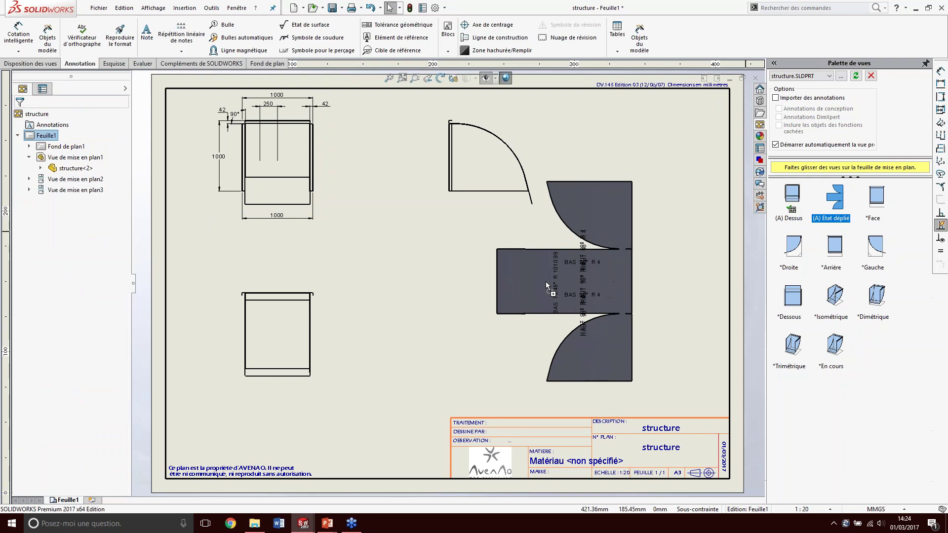
{"action": "left_click_drag", "start_coordinate": [706, 223], "coordinate": [546, 281]}
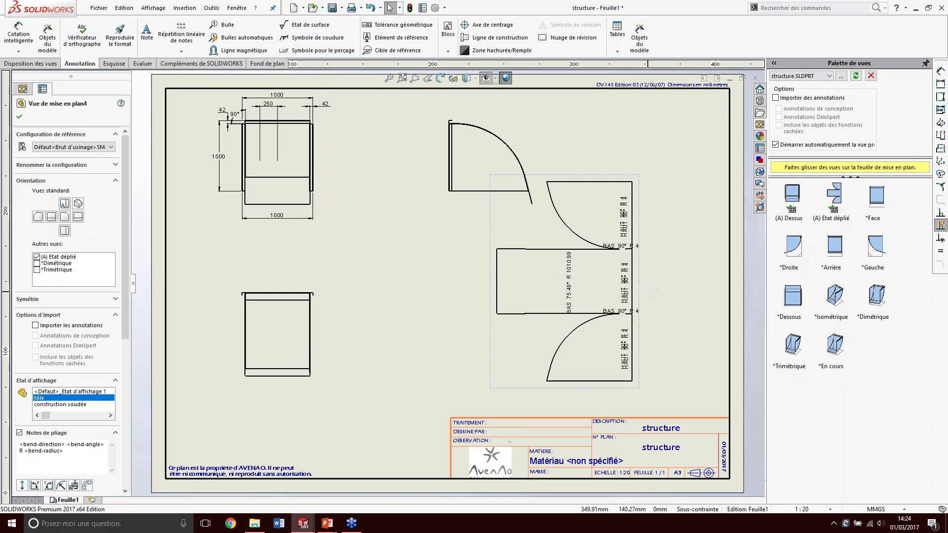
{"action": "left_click_drag", "start_coordinate": [637, 287], "coordinate": [534, 311]}
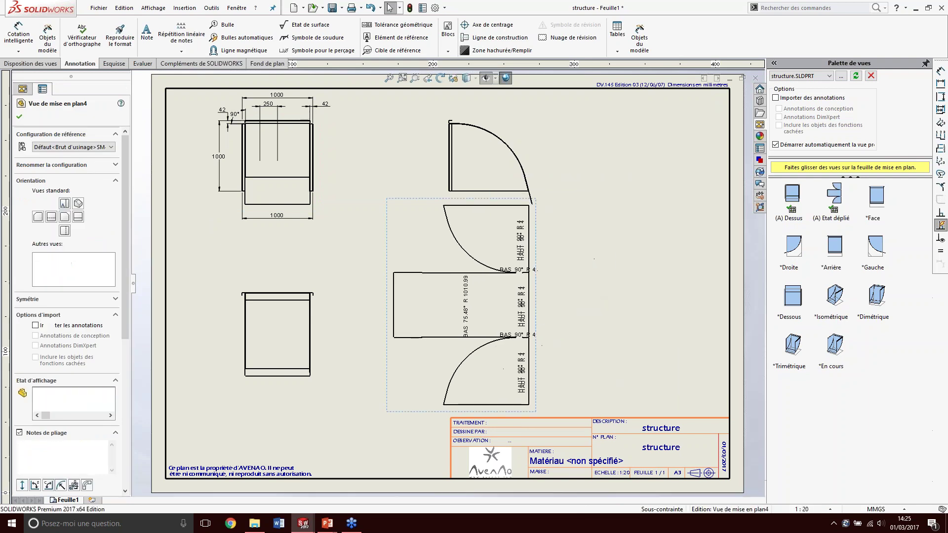
{"action": "left_click", "coordinate": [558, 325]}
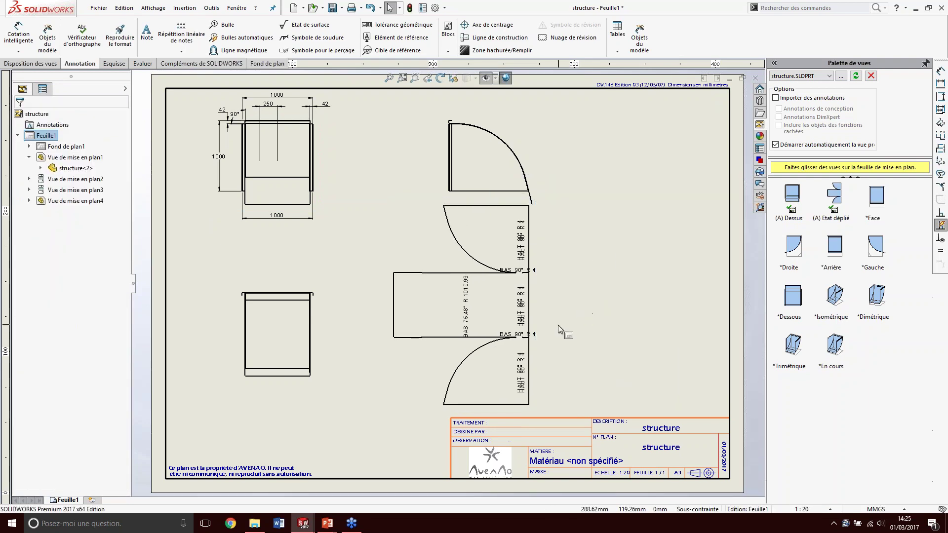
{"action": "left_click", "coordinate": [531, 271]}
Step: Insert a bend table for the flat-pattern view, listing bends A–J beside it
{"action": "left_click", "coordinate": [617, 51]}
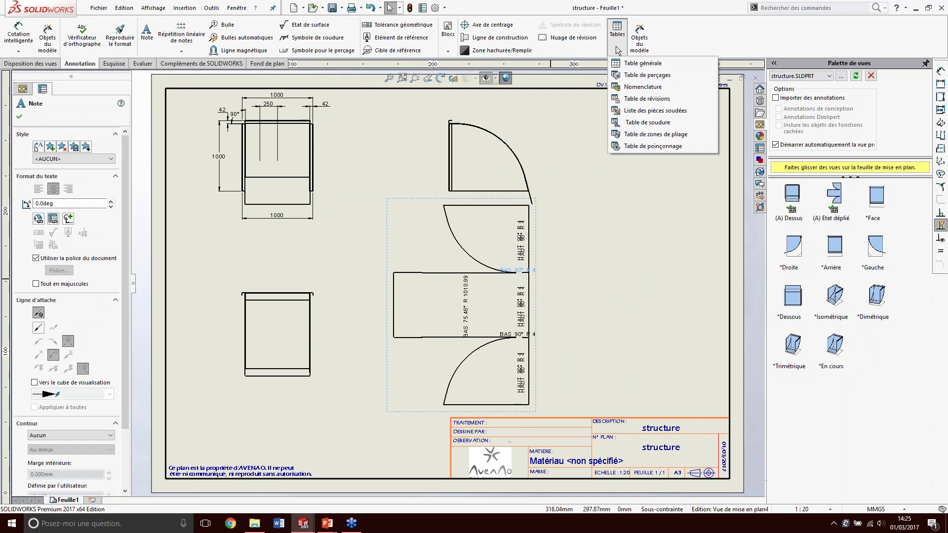
{"action": "left_click", "coordinate": [647, 135]}
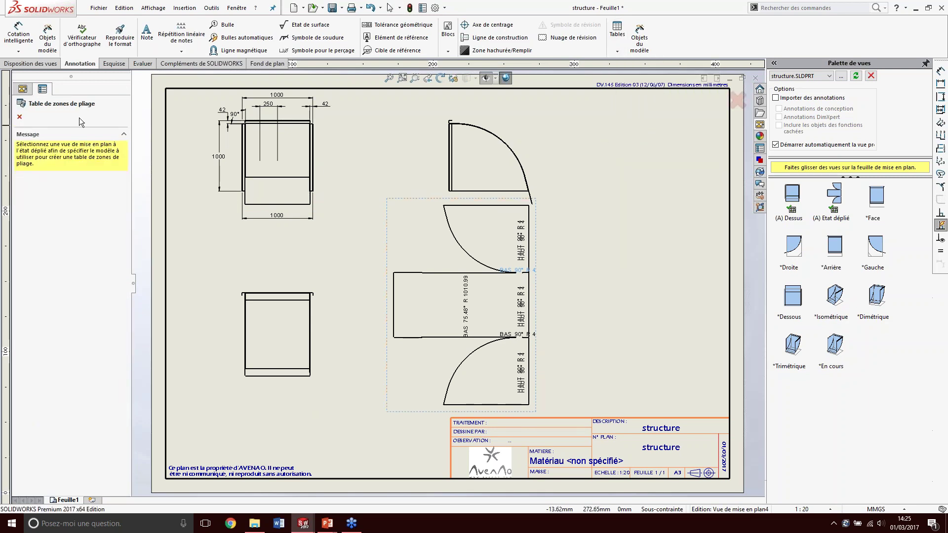
{"action": "left_click", "coordinate": [393, 221]}
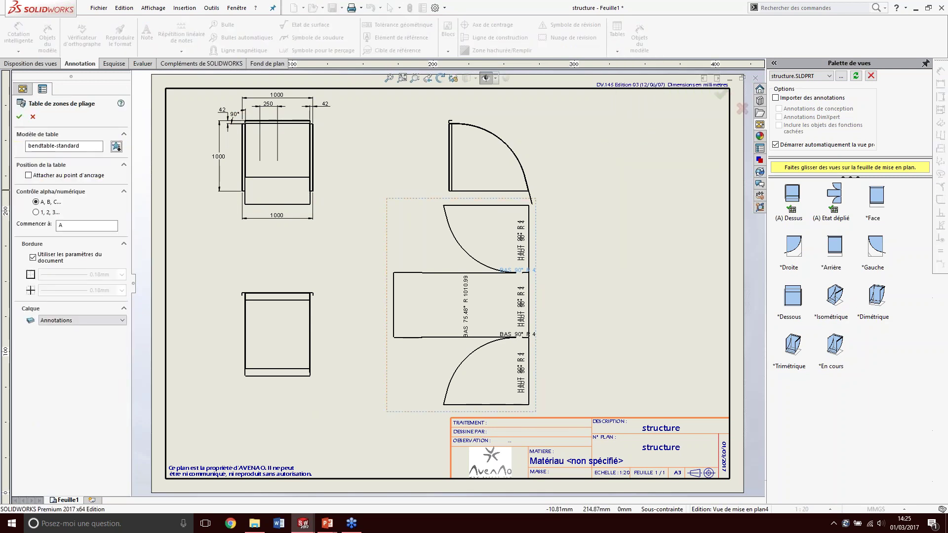
{"action": "left_click", "coordinate": [20, 117]}
{"action": "left_click", "coordinate": [549, 177]}
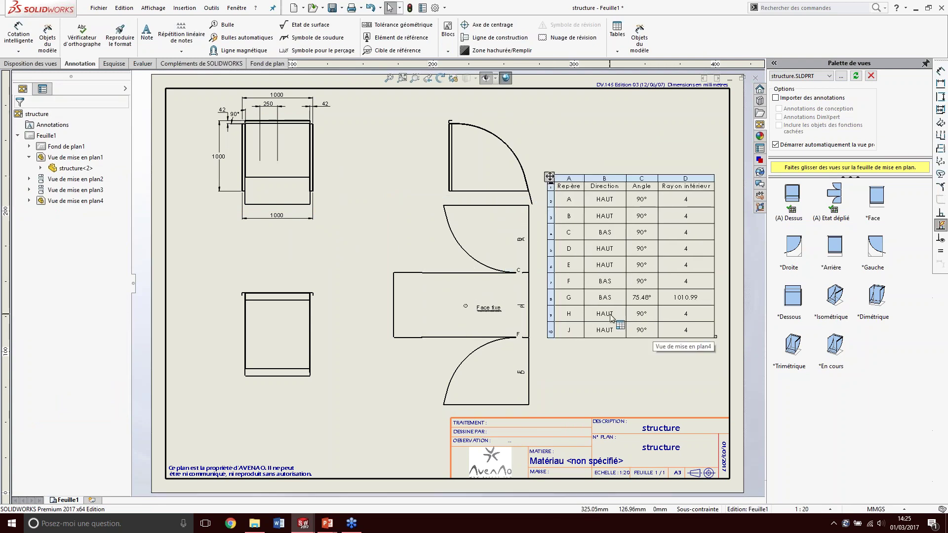
Step: Advance the PowerPoint slideshow to 'Intégration dans un assemblage', then return to the SOLIDWORKS structure part
{"action": "key", "text": "alt+Tab"}
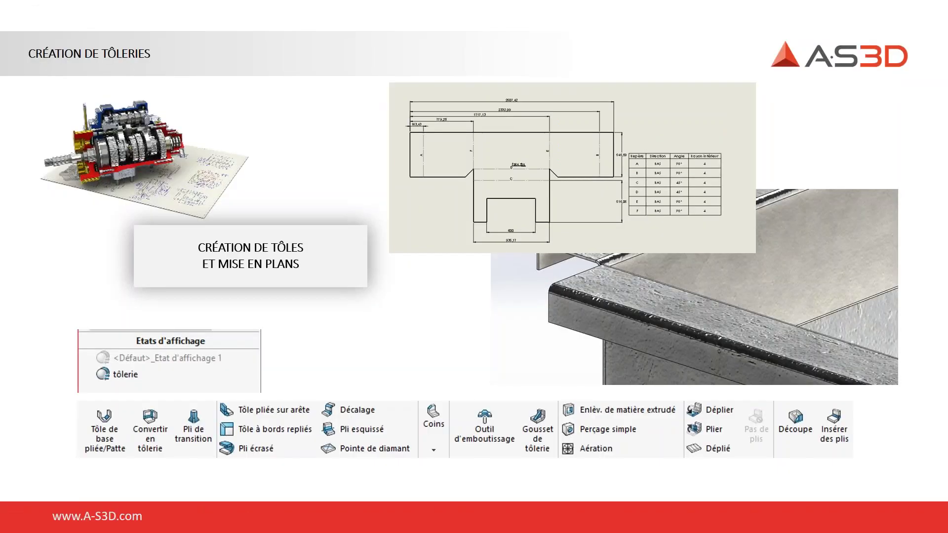
{"action": "key", "text": "Right"}
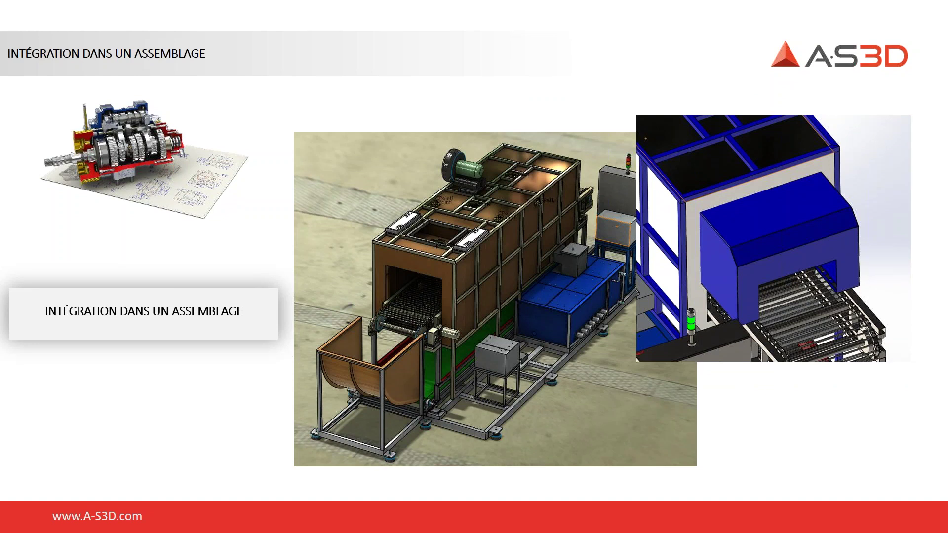
{"action": "key", "text": "alt+Tab"}
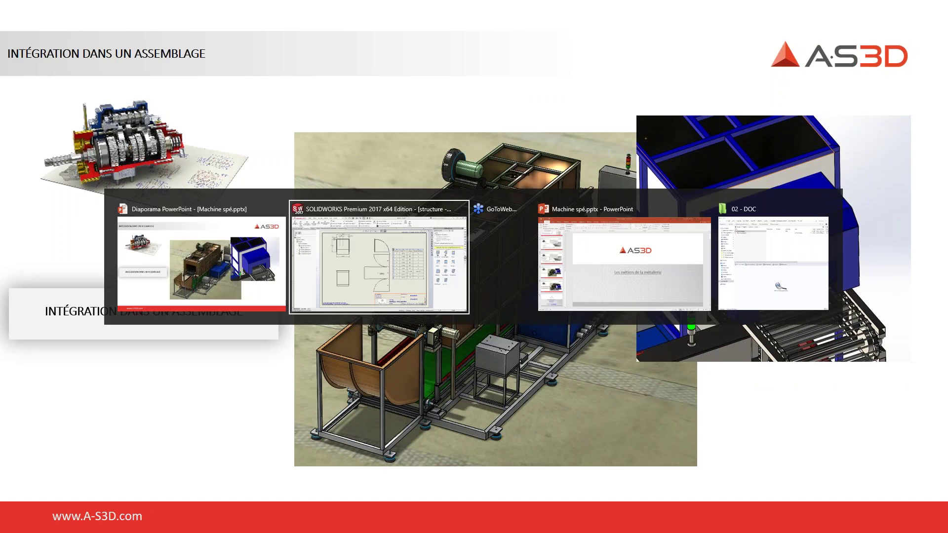
{"action": "key", "text": "ctrl+Tab"}
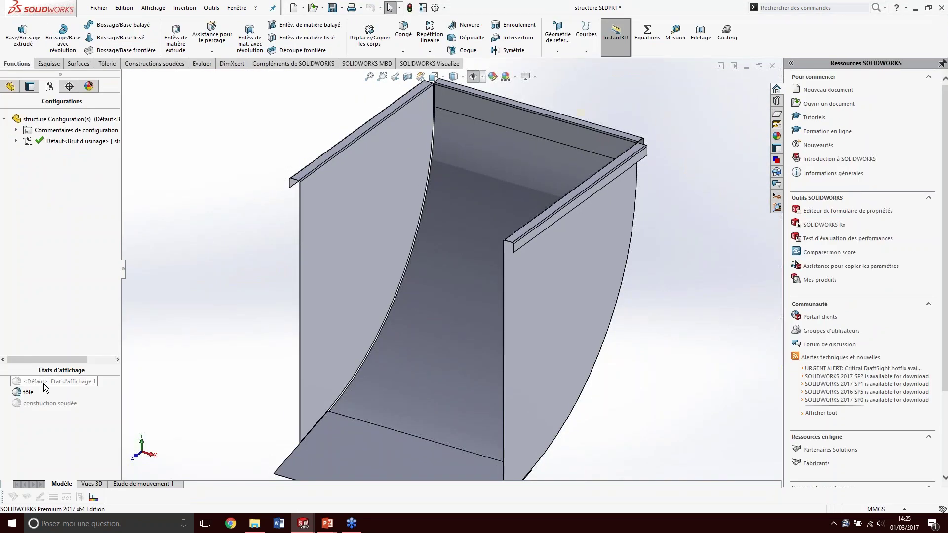
Step: Show the structure part in its <Défaut> display state and orbit to view the frame
{"action": "double_click", "coordinate": [35, 382]}
{"action": "middle_click_drag", "start_coordinate": [378, 339], "coordinate": [533, 374]}
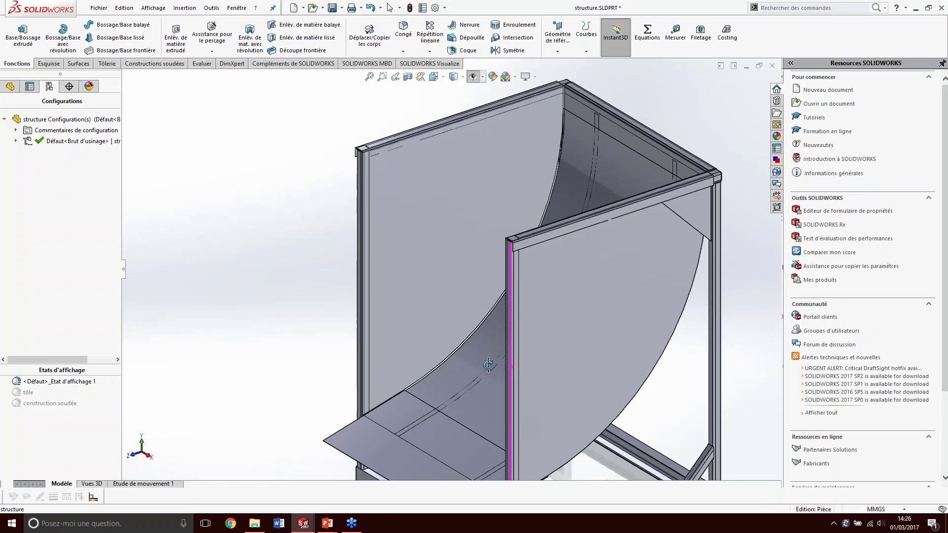
{"action": "scroll", "coordinate": [626, 372], "scroll_direction": "down", "scroll_amount": 2}
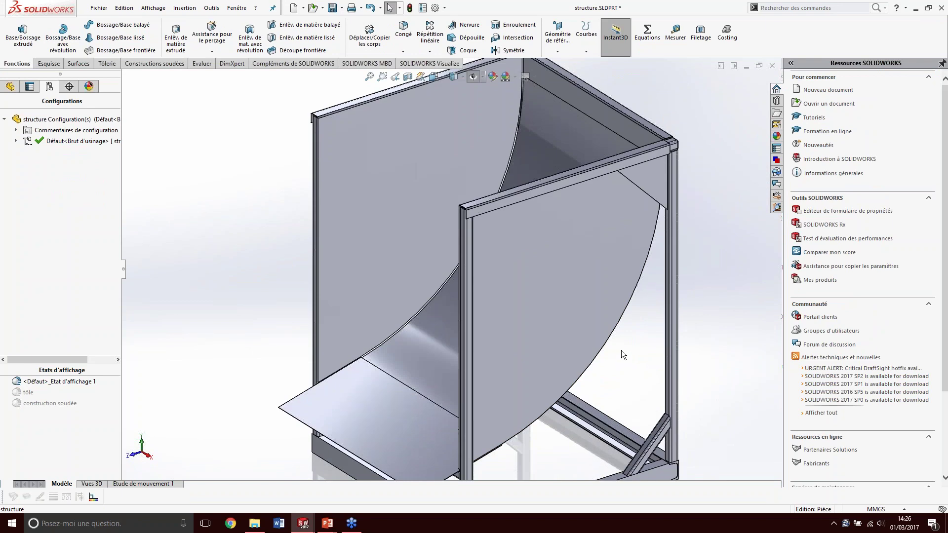
Step: Bring up the _PLASTIC_WASHER_17-000258 assembly and zoom in on it
{"action": "key", "text": "ctrl+Tab"}
{"action": "key", "text": "ctrl+Tab"}
{"action": "key", "text": "ctrl+Tab"}
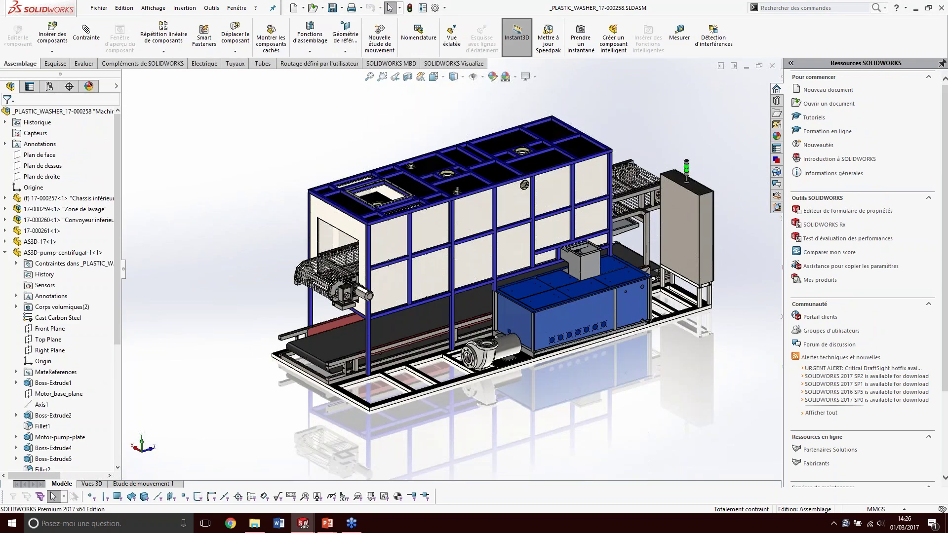
{"action": "scroll", "coordinate": [353, 276], "scroll_direction": "down", "scroll_amount": 1}
{"action": "scroll", "coordinate": [312, 289], "scroll_direction": "down", "scroll_amount": 1}
{"action": "scroll", "coordinate": [312, 286], "scroll_direction": "down", "scroll_amount": 1}
{"action": "scroll", "coordinate": [312, 286], "scroll_direction": "down", "scroll_amount": 1}
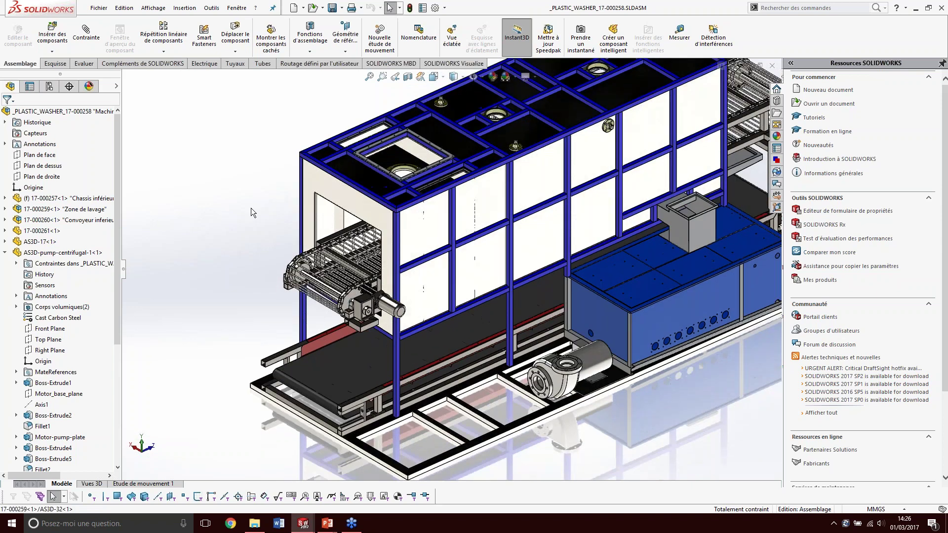
{"action": "left_click", "coordinate": [51, 36]}
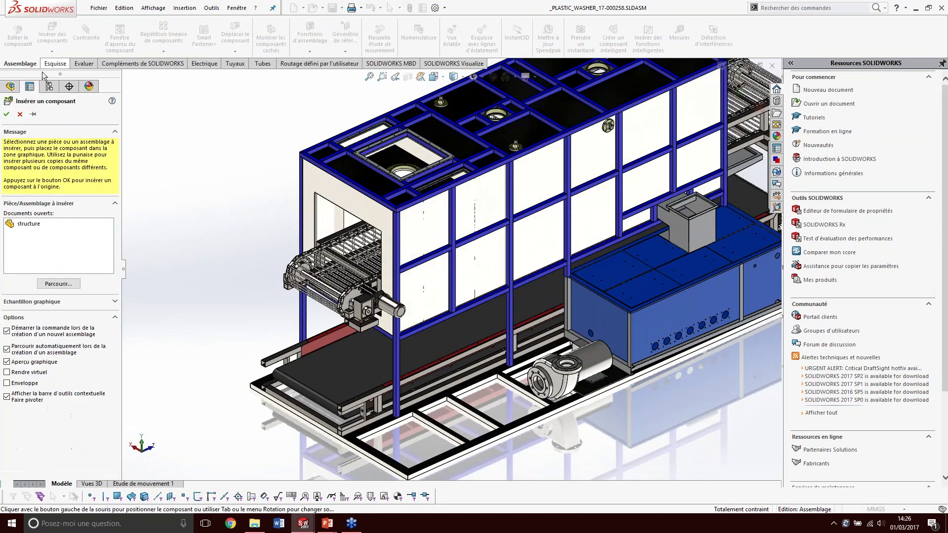
{"action": "left_click", "coordinate": [31, 225]}
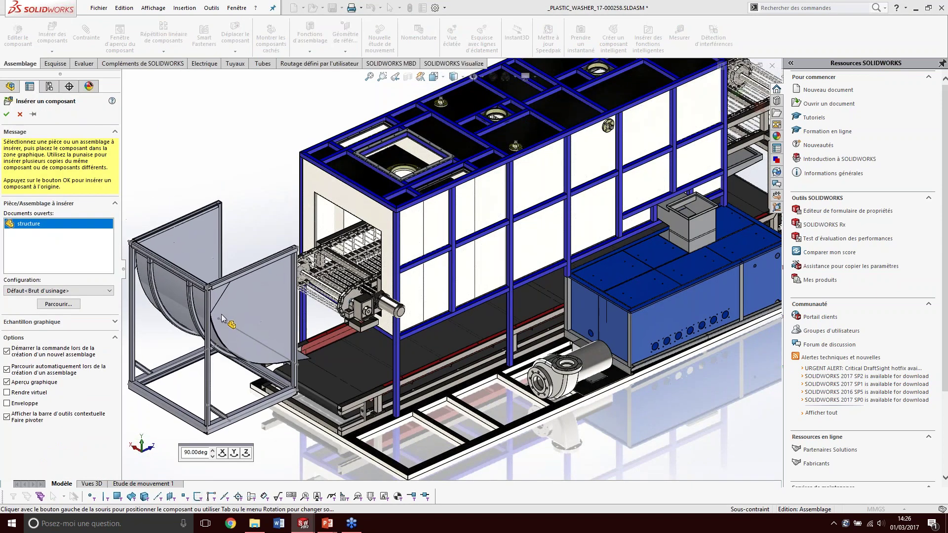
{"action": "left_click", "coordinate": [222, 323]}
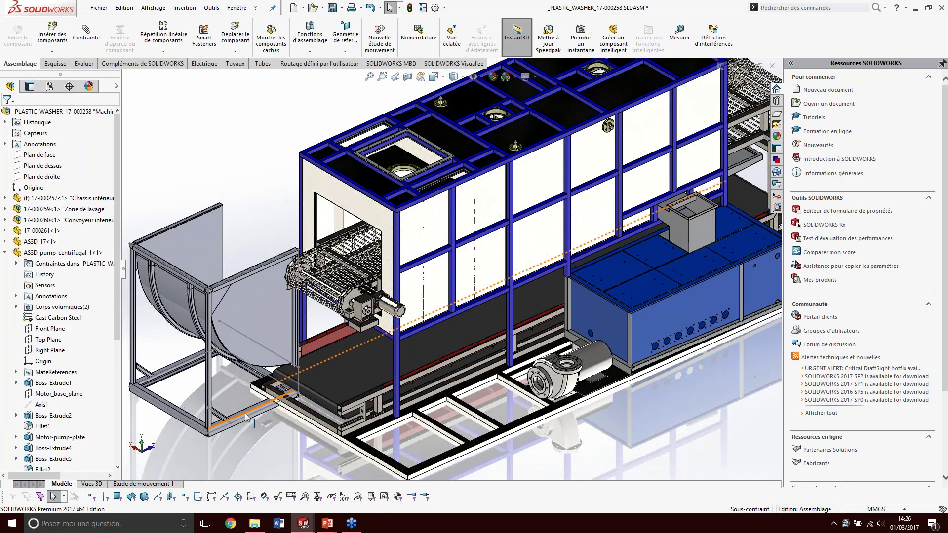
{"action": "scroll", "coordinate": [245, 424], "scroll_direction": "down", "scroll_amount": 3}
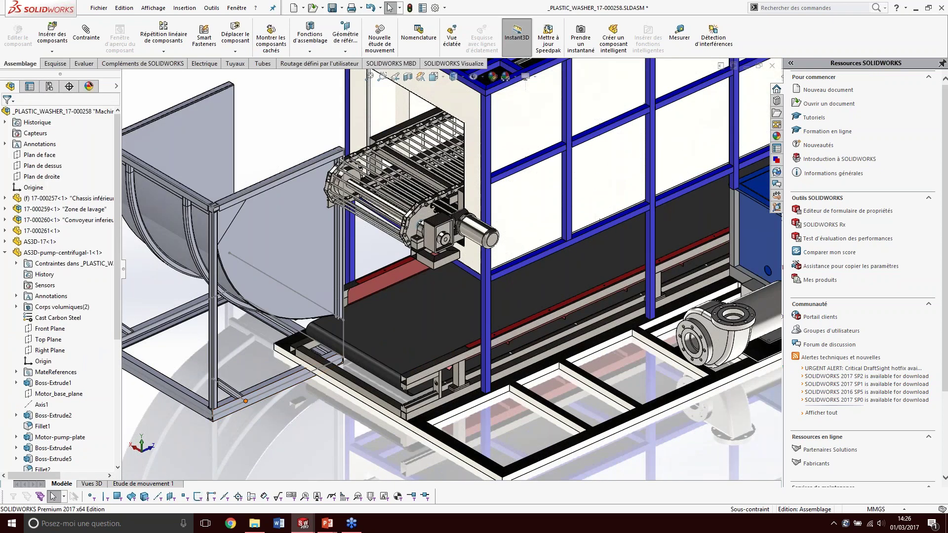
{"action": "left_click", "coordinate": [236, 412]}
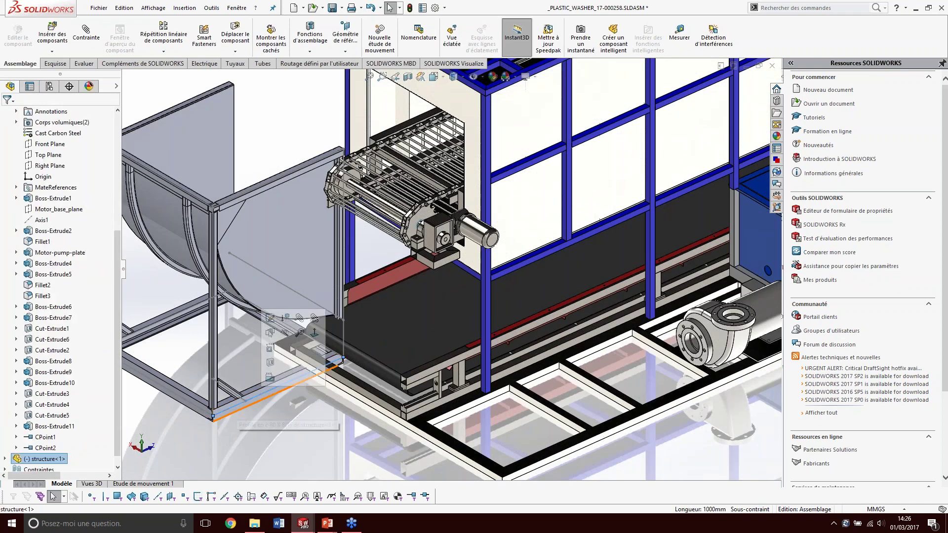
{"action": "left_click", "coordinate": [236, 412]}
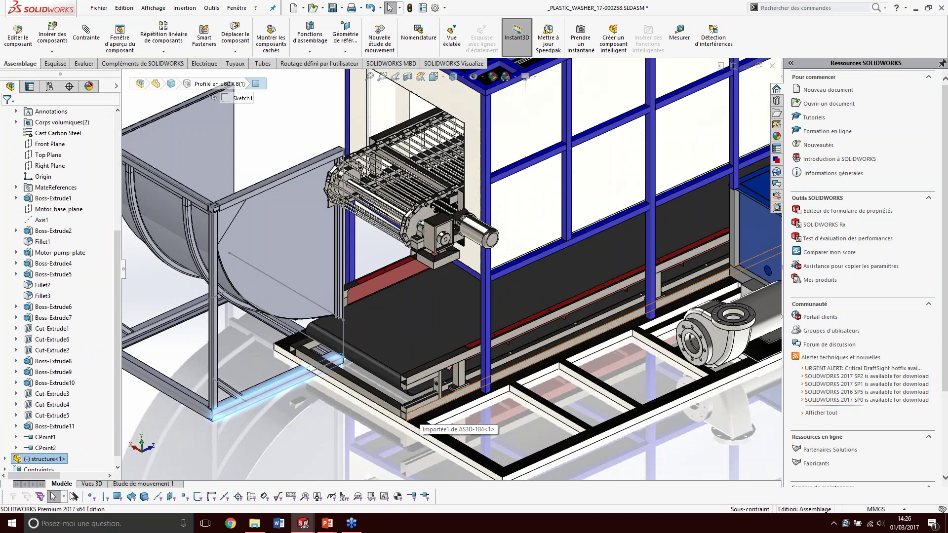
{"action": "left_click", "coordinate": [409, 417]}
{"action": "mouse_move", "coordinate": [410, 417]}
{"action": "middle_mouse_down"}
{"action": "mouse_move", "coordinate": [409, 409]}
{"action": "mouse_move", "coordinate": [256, 421]}
{"action": "middle_mouse_up"}
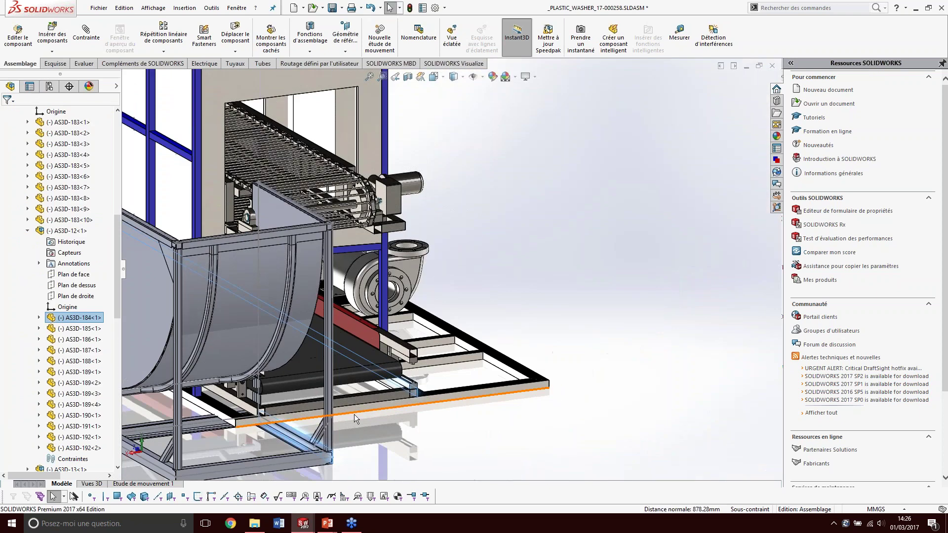
{"action": "left_click", "coordinate": [229, 431]}
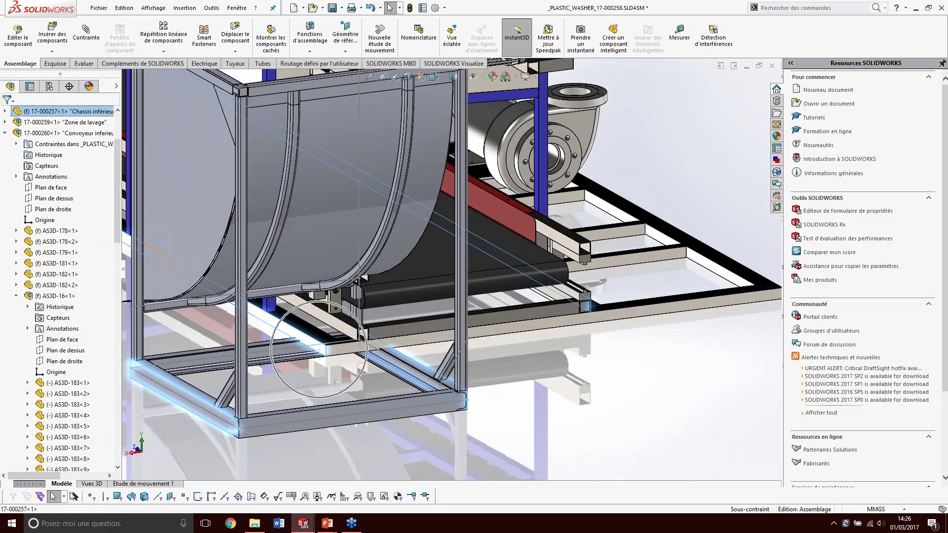
{"action": "right_click", "coordinate": [342, 344]}
{"action": "left_click", "coordinate": [348, 341]}
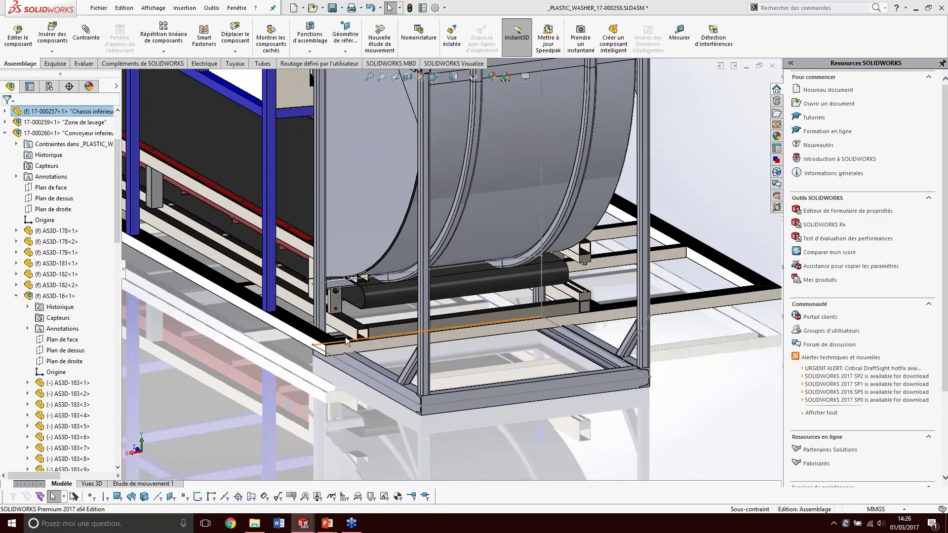
{"action": "mouse_move", "coordinate": [347, 341]}
{"action": "middle_mouse_down"}
{"action": "mouse_move", "coordinate": [392, 354]}
{"action": "mouse_move", "coordinate": [390, 375]}
{"action": "middle_mouse_up"}
{"action": "scroll", "coordinate": [392, 354], "scroll_direction": "up", "scroll_amount": 5}
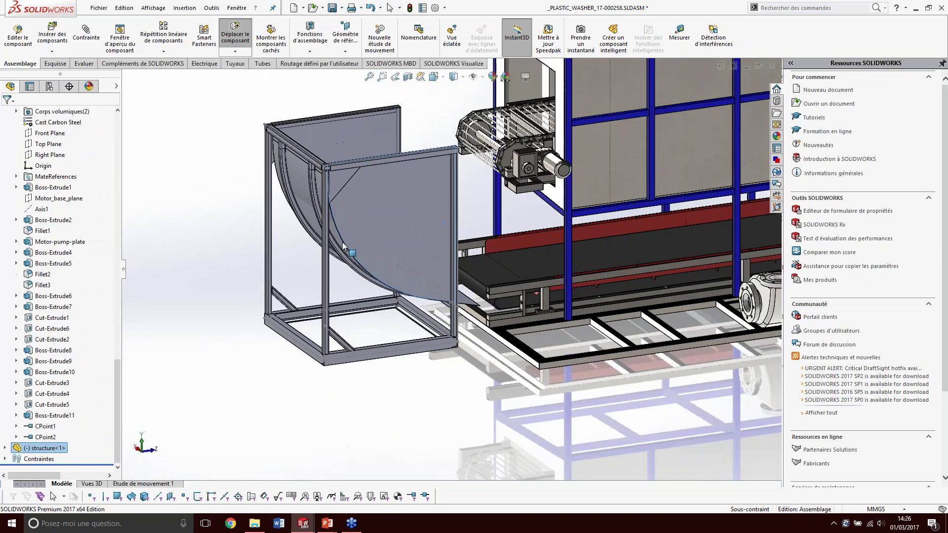
{"action": "middle_click_drag", "start_coordinate": [373, 236], "coordinate": [423, 293]}
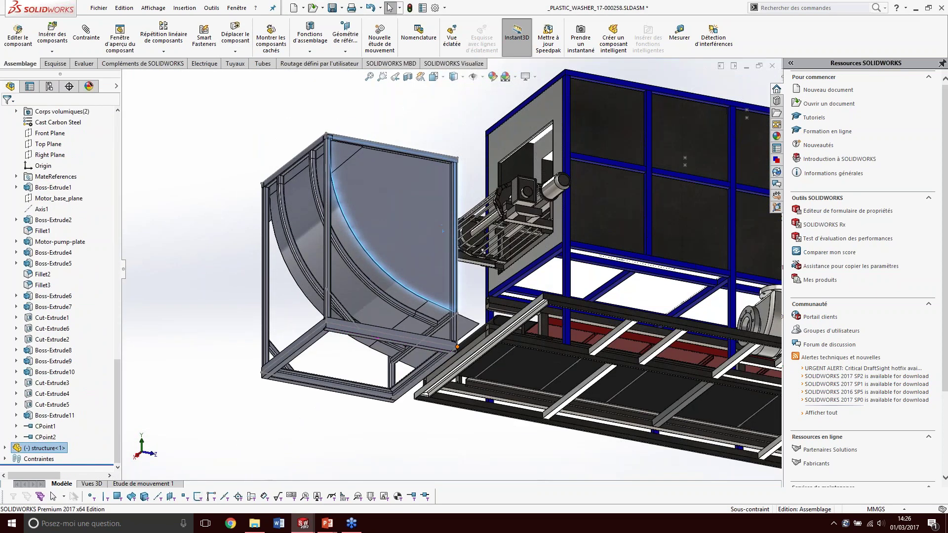
{"action": "scroll", "coordinate": [457, 348], "scroll_direction": "down", "scroll_amount": 3}
{"action": "scroll", "coordinate": [442, 324], "scroll_direction": "down", "scroll_amount": 4}
{"action": "scroll", "coordinate": [449, 312], "scroll_direction": "down", "scroll_amount": 3}
{"action": "left_click", "coordinate": [450, 313]}
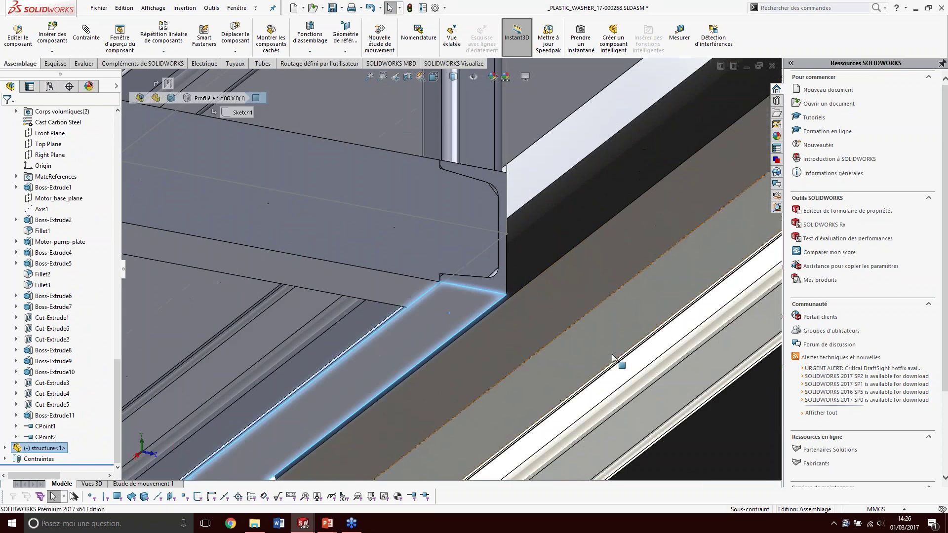
{"action": "scroll", "coordinate": [567, 345], "scroll_direction": "down", "scroll_amount": 2}
{"action": "scroll", "coordinate": [592, 327], "scroll_direction": "down", "scroll_amount": 2}
{"action": "scroll", "coordinate": [602, 356], "scroll_direction": "down", "scroll_amount": 2}
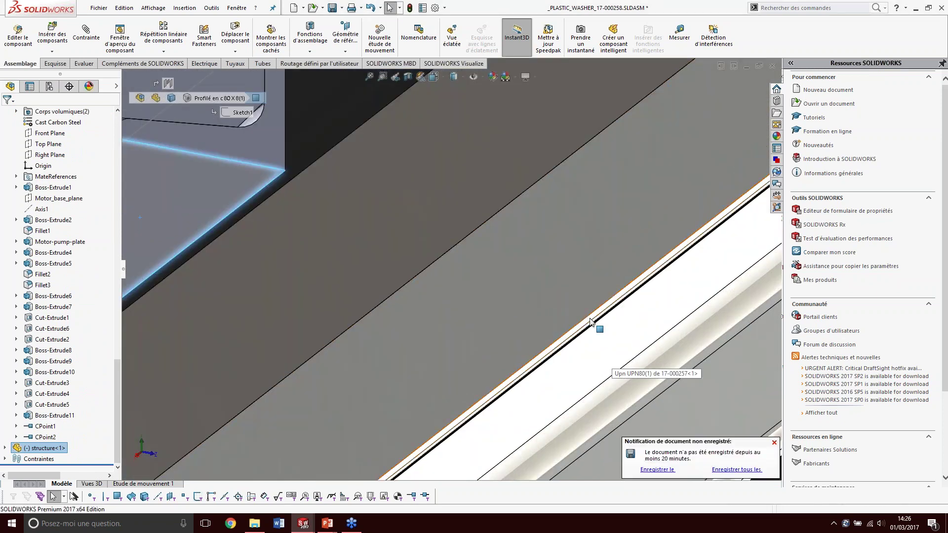
{"action": "right_click", "coordinate": [614, 314]}
{"action": "key", "text": "Escape"}
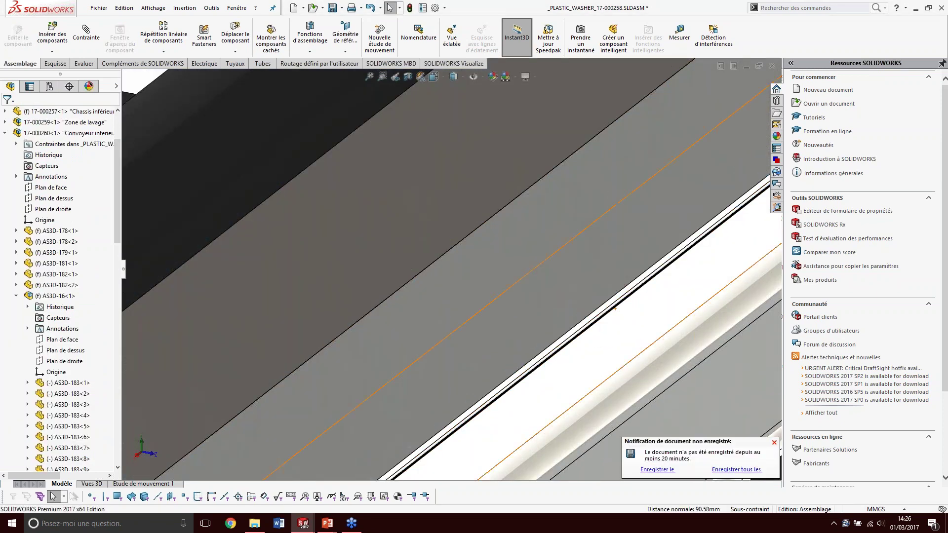
{"action": "key", "text": "f"}
{"action": "middle_click_drag", "start_coordinate": [375, 345], "coordinate": [414, 389]}
{"action": "scroll", "coordinate": [413, 390], "scroll_direction": "up", "scroll_amount": 5}
{"action": "scroll", "coordinate": [414, 390], "scroll_direction": "up", "scroll_amount": 3}
{"action": "scroll", "coordinate": [414, 390], "scroll_direction": "up", "scroll_amount": 3}
{"action": "left_click", "coordinate": [400, 359]}
{"action": "scroll", "coordinate": [345, 320], "scroll_direction": "down", "scroll_amount": 3}
{"action": "mouse_move", "coordinate": [345, 321]}
{"action": "middle_mouse_down"}
{"action": "mouse_move", "coordinate": [312, 318]}
{"action": "mouse_move", "coordinate": [429, 357]}
{"action": "middle_mouse_up"}
{"action": "left_click", "coordinate": [312, 318]}
{"action": "key", "text": "Escape"}
{"action": "scroll", "coordinate": [429, 358], "scroll_direction": "down", "scroll_amount": 3}
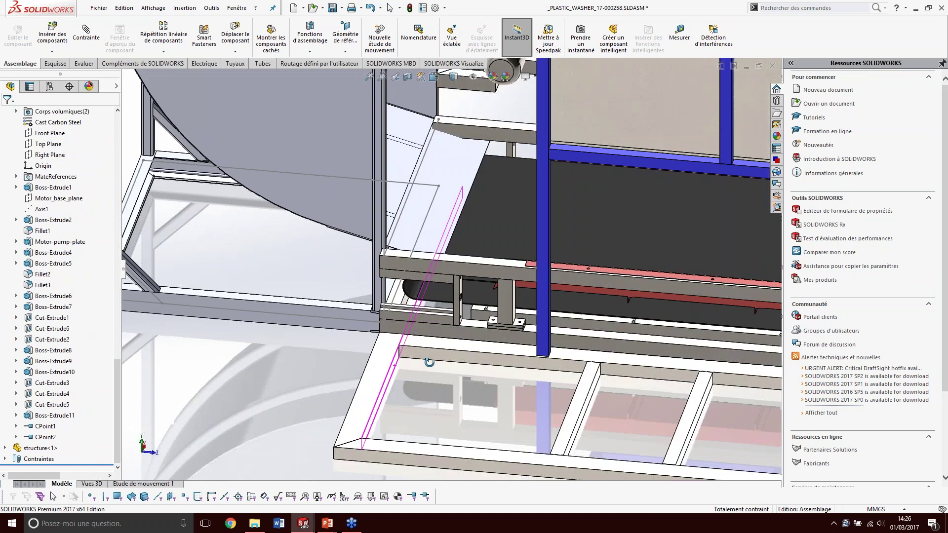
{"action": "middle_click_drag", "start_coordinate": [429, 358], "coordinate": [463, 363]}
{"action": "scroll", "coordinate": [464, 363], "scroll_direction": "down", "scroll_amount": 5}
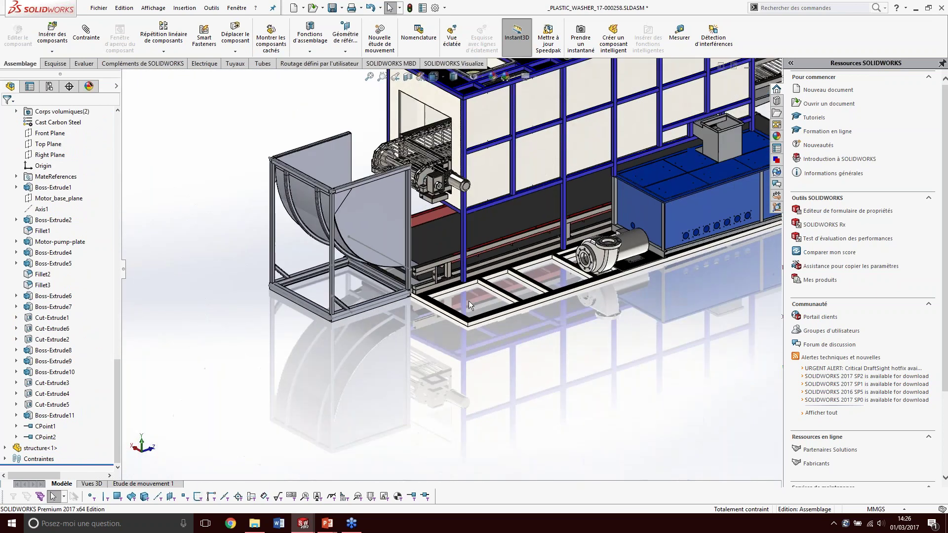
{"action": "middle_click_drag", "start_coordinate": [549, 238], "coordinate": [625, 230]}
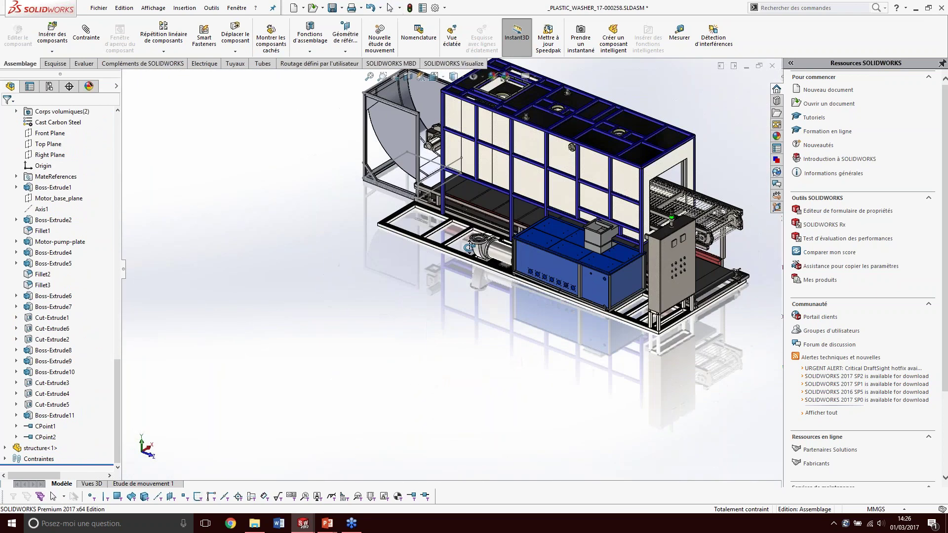
{"action": "scroll", "coordinate": [626, 231], "scroll_direction": "up", "scroll_amount": 2}
{"action": "scroll", "coordinate": [626, 231], "scroll_direction": "up", "scroll_amount": 2}
{"action": "scroll", "coordinate": [614, 211], "scroll_direction": "up", "scroll_amount": 2}
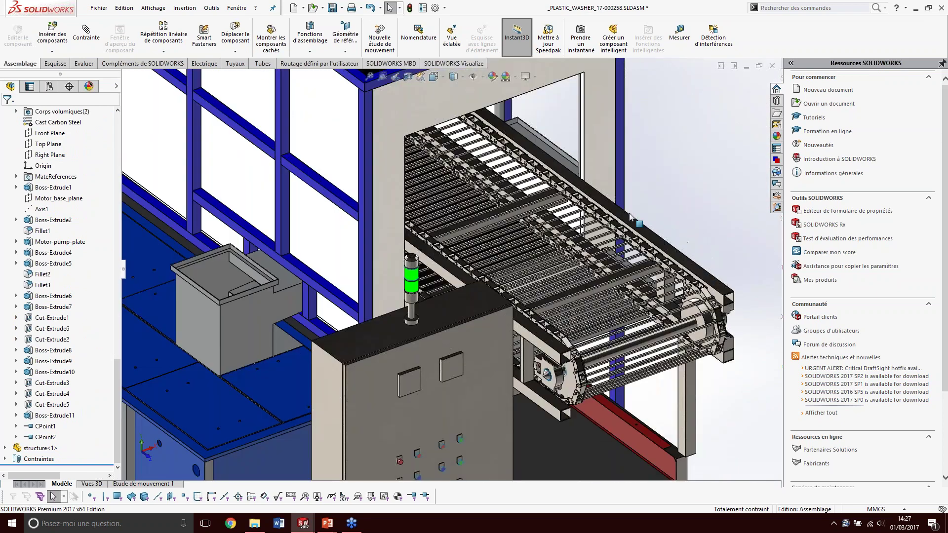
{"action": "scroll", "coordinate": [590, 186], "scroll_direction": "up", "scroll_amount": 2}
{"action": "middle_click_drag", "start_coordinate": [590, 186], "coordinate": [657, 206]}
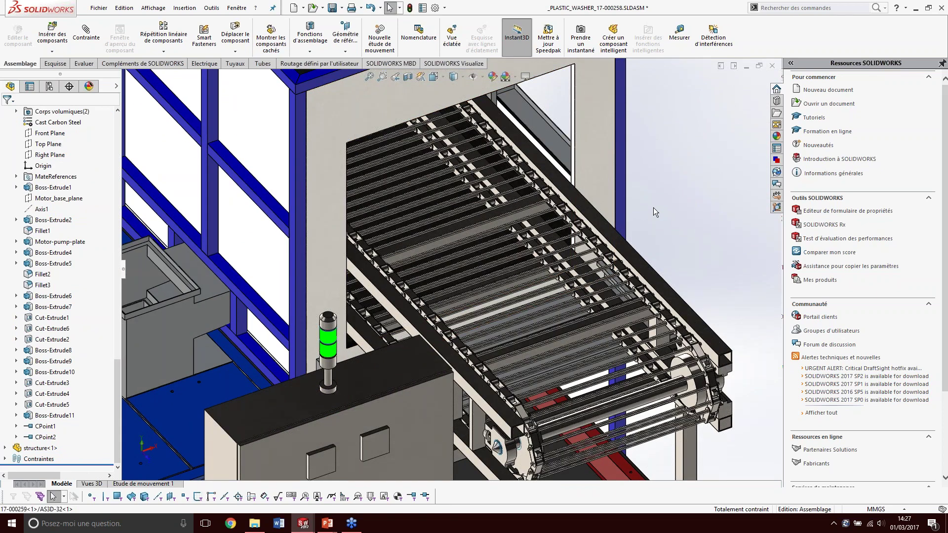
Step: Insert a new part saved as 'protection' into the washer assembly and accept its properties
{"action": "left_click", "coordinate": [58, 53]}
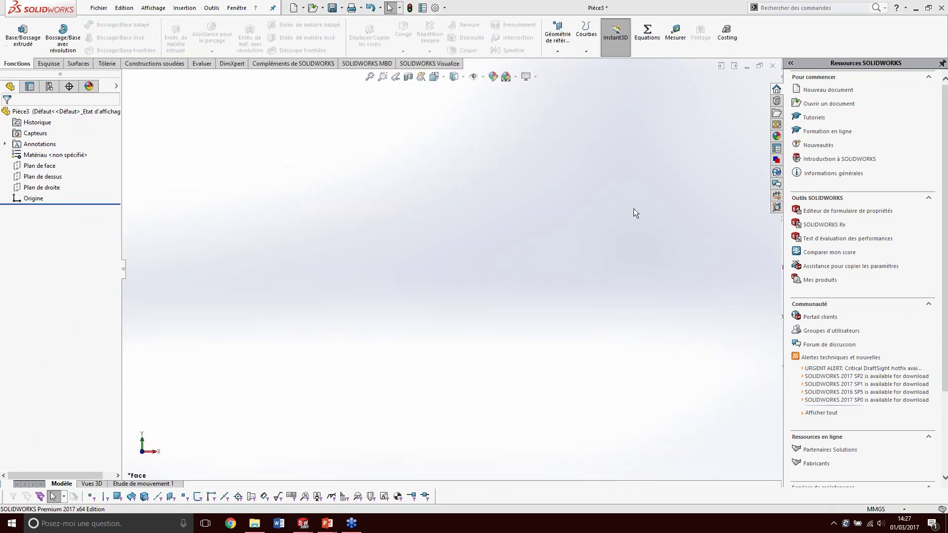
{"action": "type", "text": "protec"}
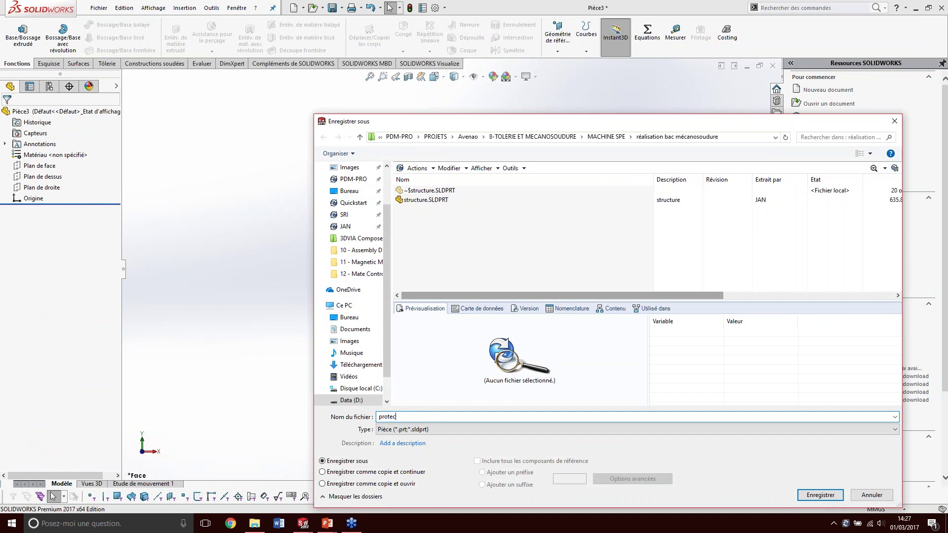
{"action": "key", "text": "Return"}
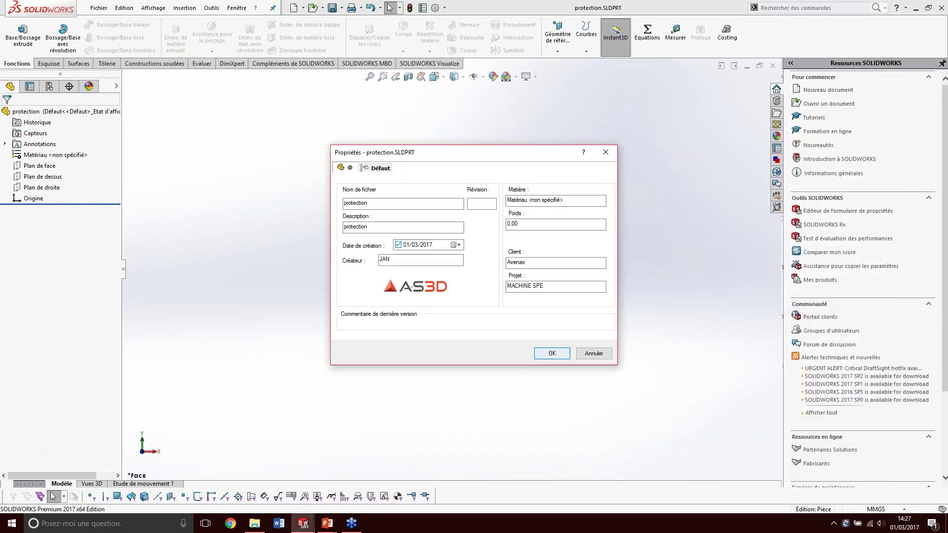
{"action": "key", "text": "Return"}
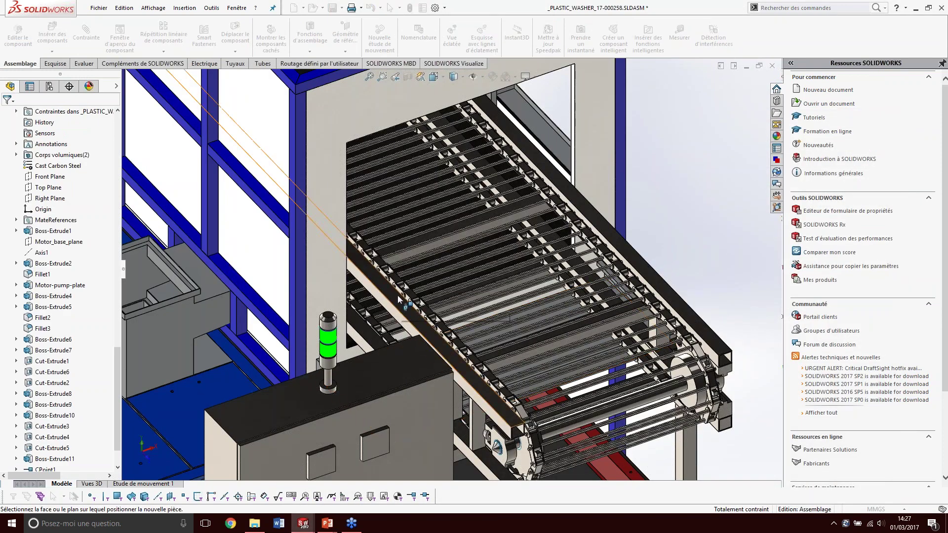
Step: Sketch a corner-to-corner rectangle on the picked face over the conveyor outfeed
{"action": "left_click", "coordinate": [652, 269]}
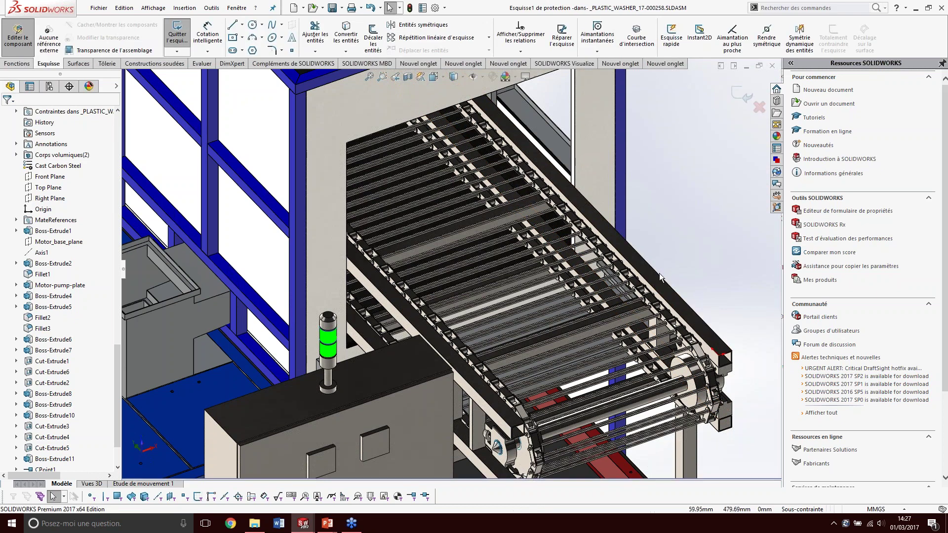
{"action": "key", "text": "s"}
{"action": "left_click", "coordinate": [679, 309]}
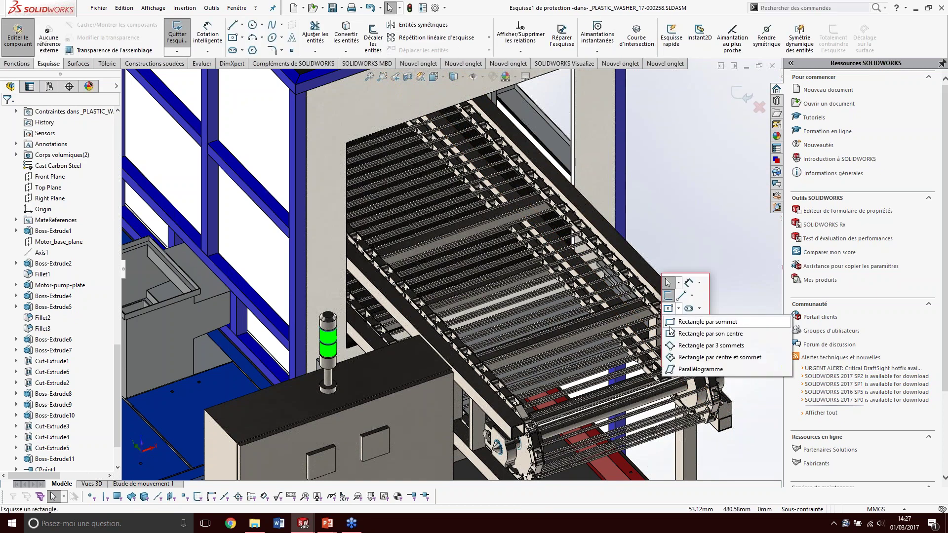
{"action": "left_click", "coordinate": [670, 323]}
{"action": "left_click", "coordinate": [344, 330]}
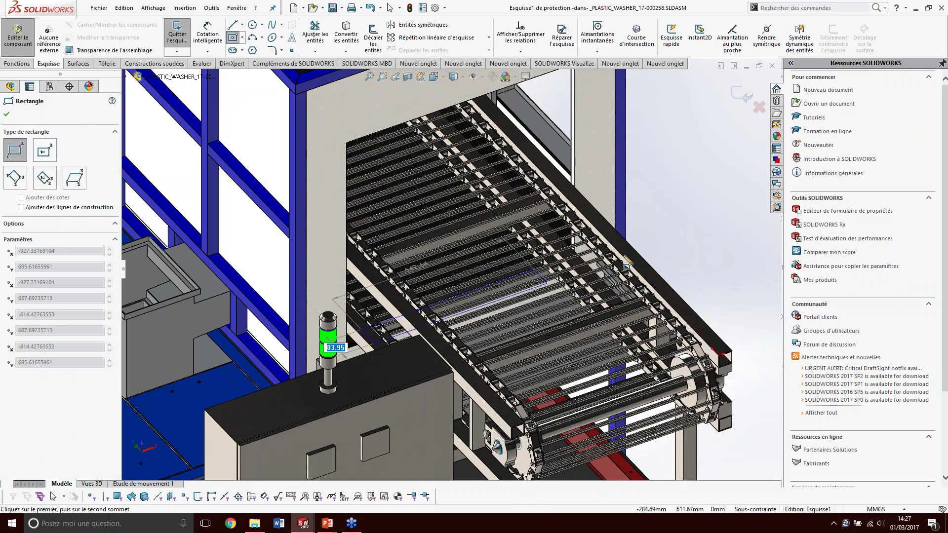
{"action": "scroll", "coordinate": [713, 270], "scroll_direction": "up", "scroll_amount": 2}
{"action": "left_click", "coordinate": [706, 318]}
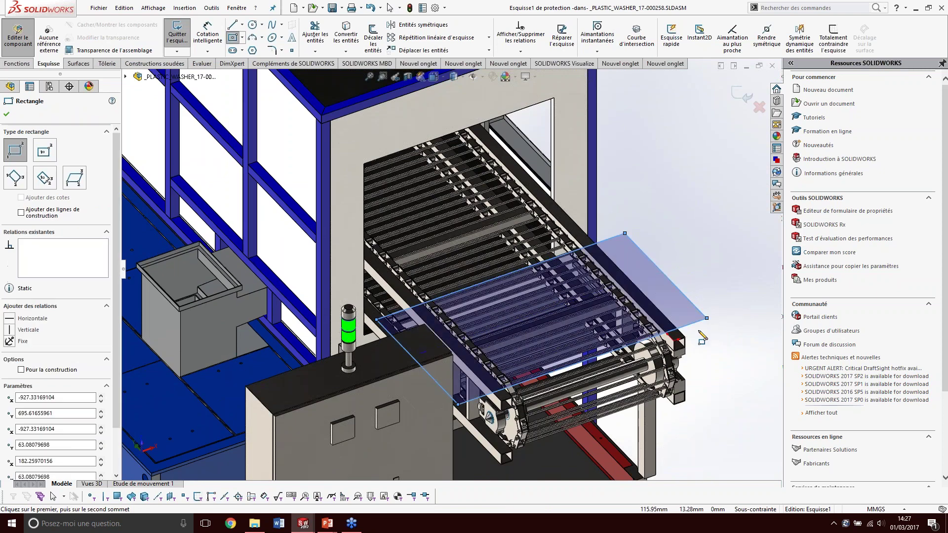
{"action": "key", "text": "Escape"}
Step: Dimension the rectangle between two corners at 60 mm
{"action": "key", "text": "s"}
{"action": "left_click", "coordinate": [736, 344]}
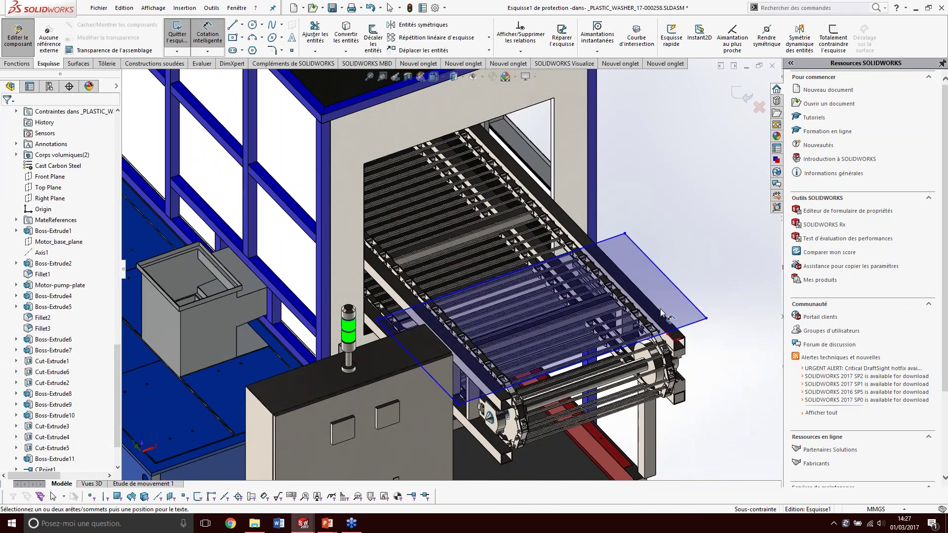
{"action": "left_click", "coordinate": [685, 337]}
{"action": "left_click", "coordinate": [703, 317]}
{"action": "left_click", "coordinate": [732, 402]}
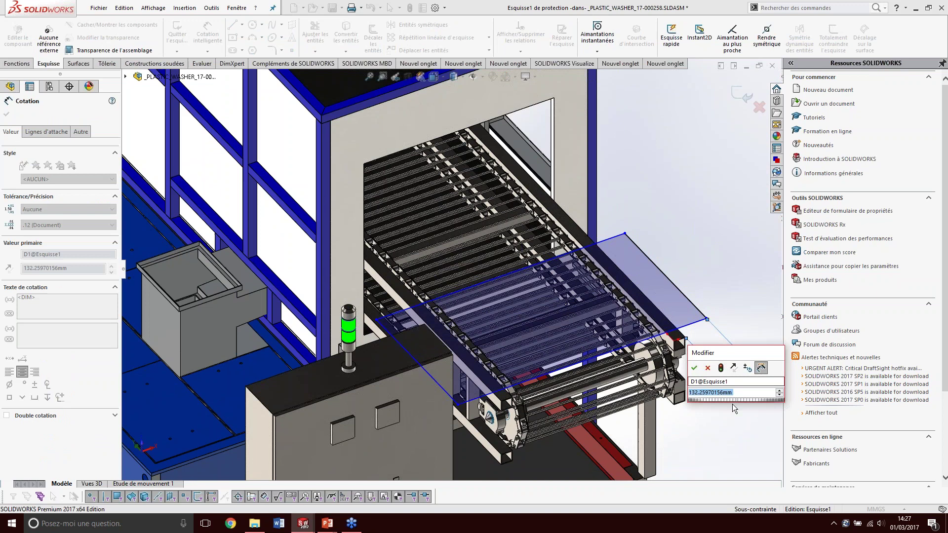
{"action": "type", "text": "60"}
{"action": "key", "text": "Return"}
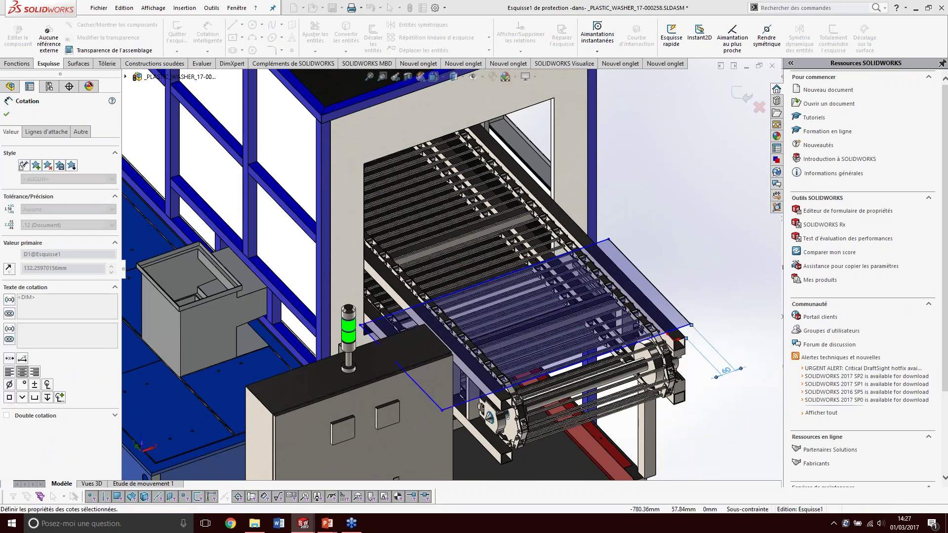
Step: Offset the rectangle's front line 60 mm from the frame edge
{"action": "left_click", "coordinate": [690, 325]}
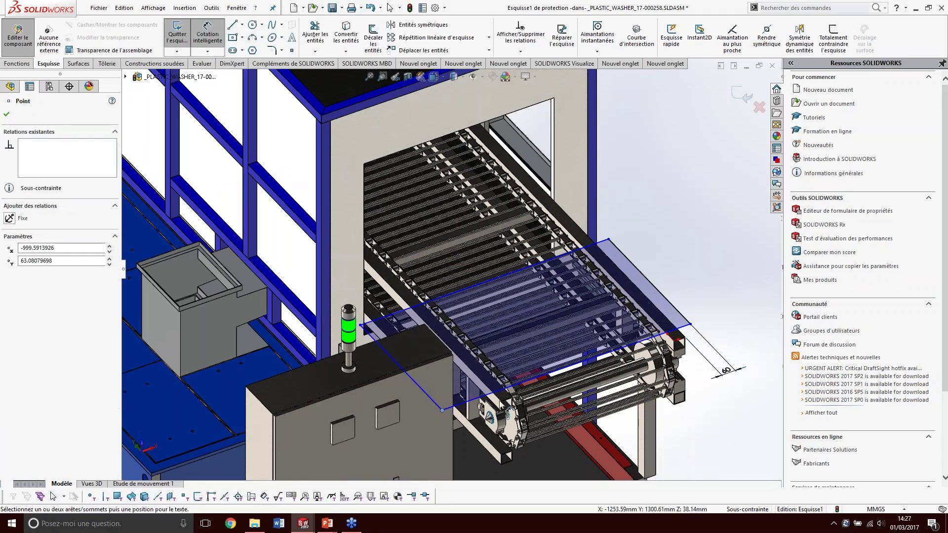
{"action": "left_click", "coordinate": [500, 401]}
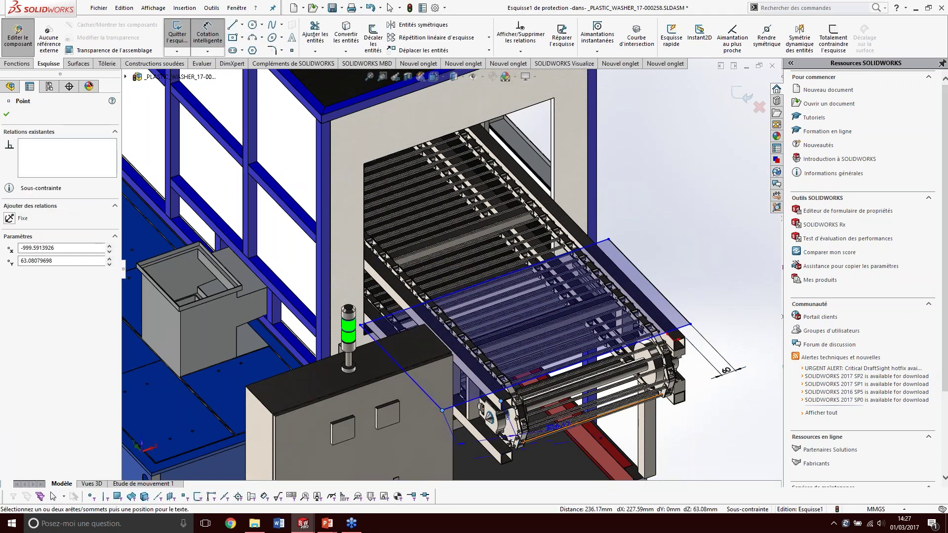
{"action": "key", "text": "Escape"}
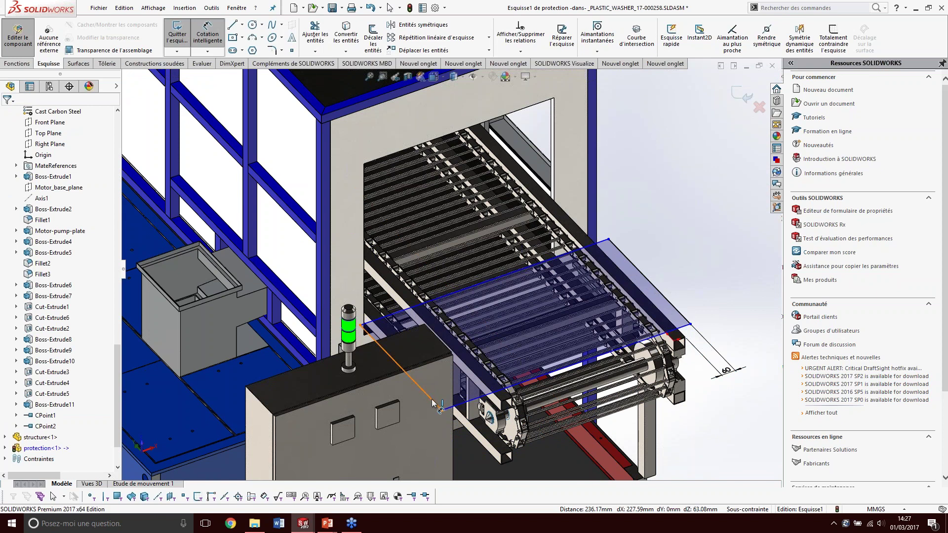
{"action": "left_click", "coordinate": [438, 406]}
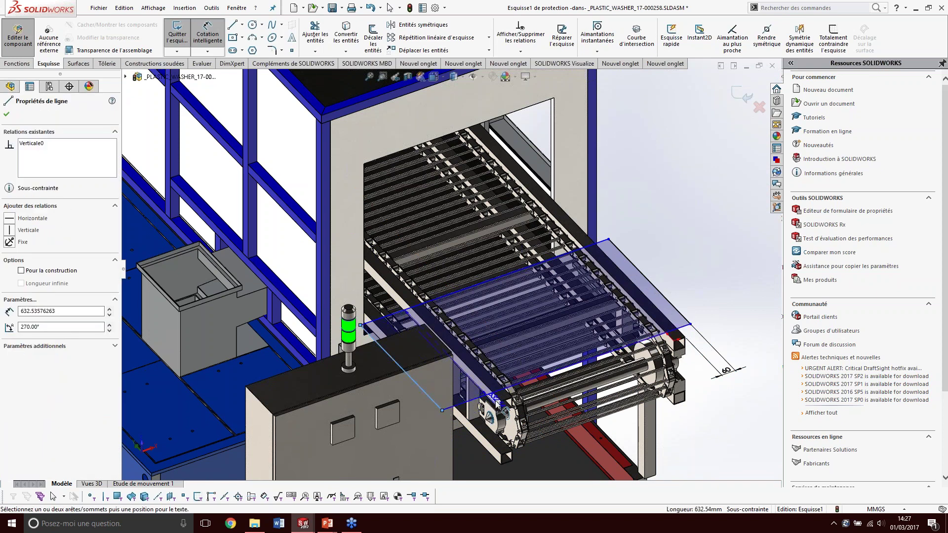
{"action": "left_click", "coordinate": [501, 401]}
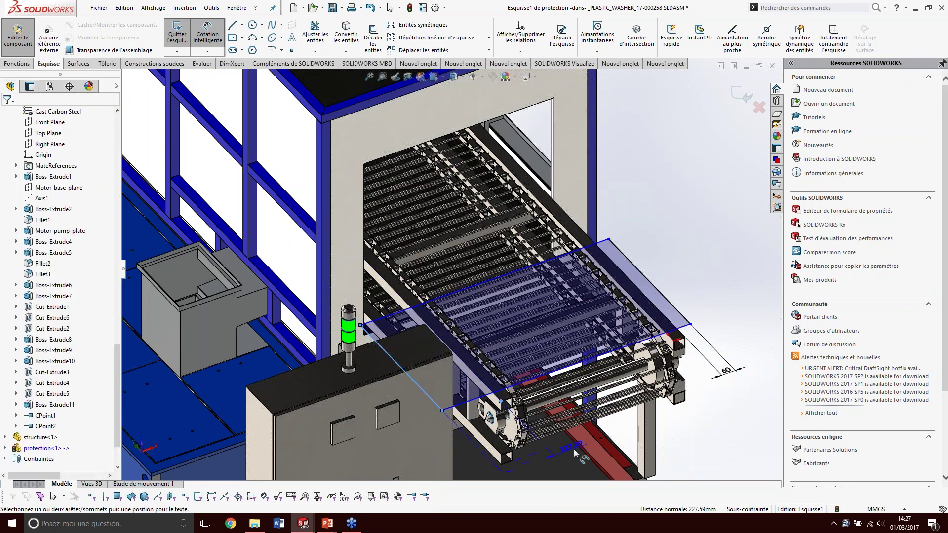
{"action": "left_click", "coordinate": [574, 451]}
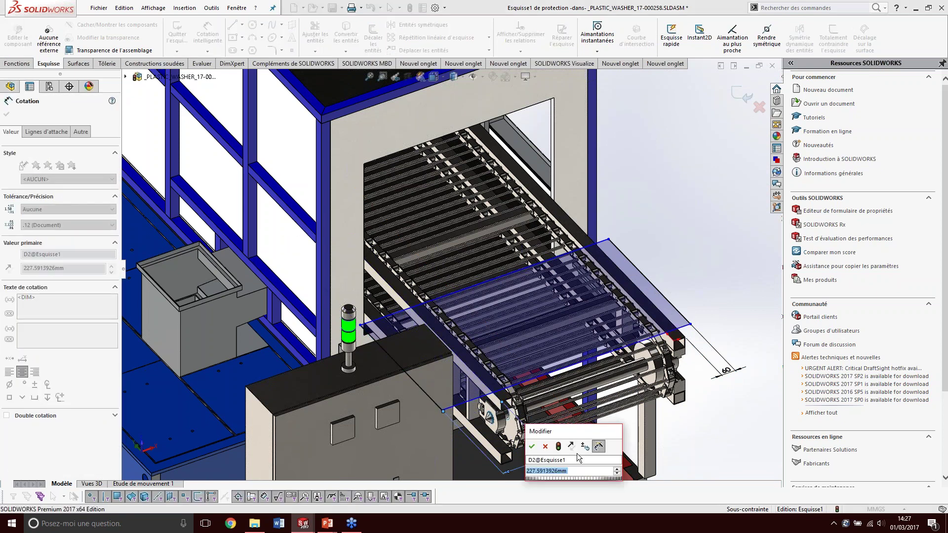
{"action": "type", "text": "60"}
{"action": "key", "text": "Return"}
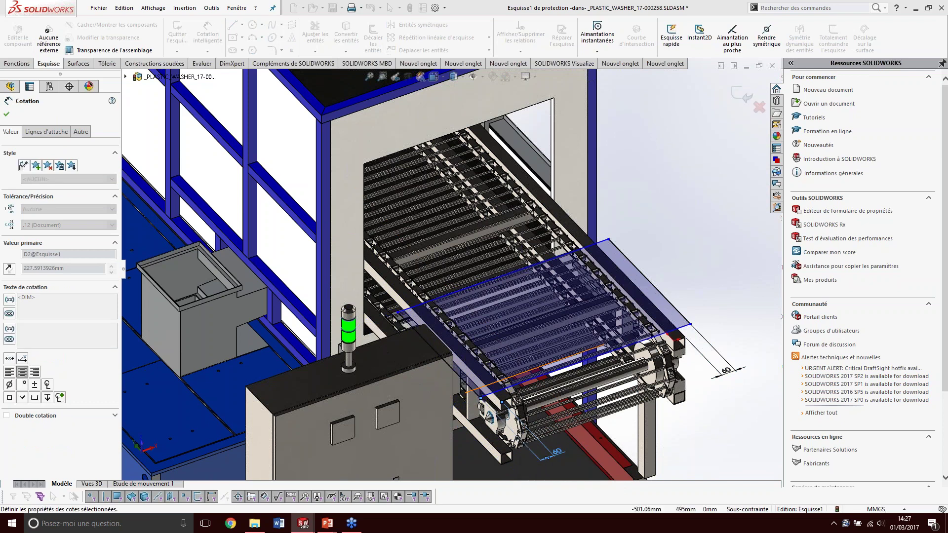
{"action": "key", "text": "Escape"}
Step: Make the rectangle's rear sketch line collinear with the frame edge
{"action": "left_click", "coordinate": [482, 289]}
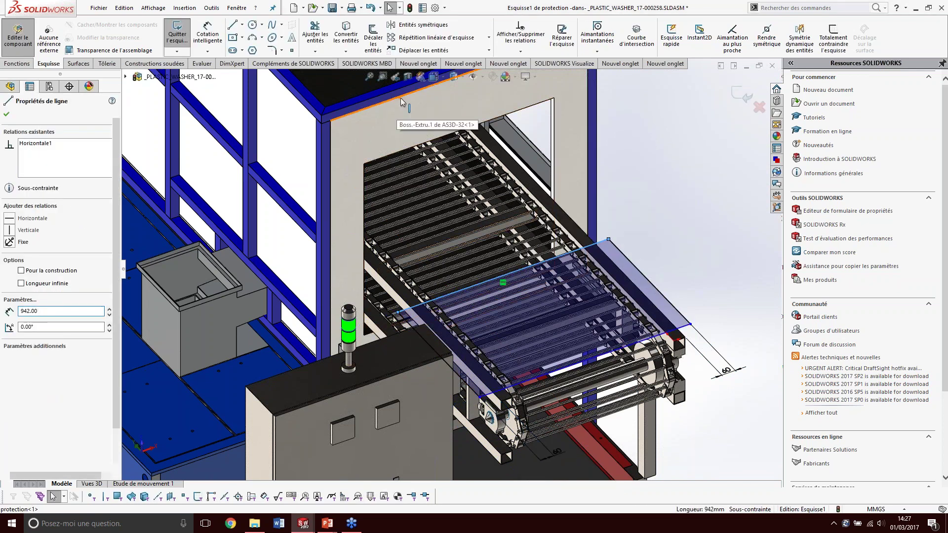
{"action": "left_click", "coordinate": [396, 121], "text": "ctrl"}
{"action": "left_click", "coordinate": [429, 25]}
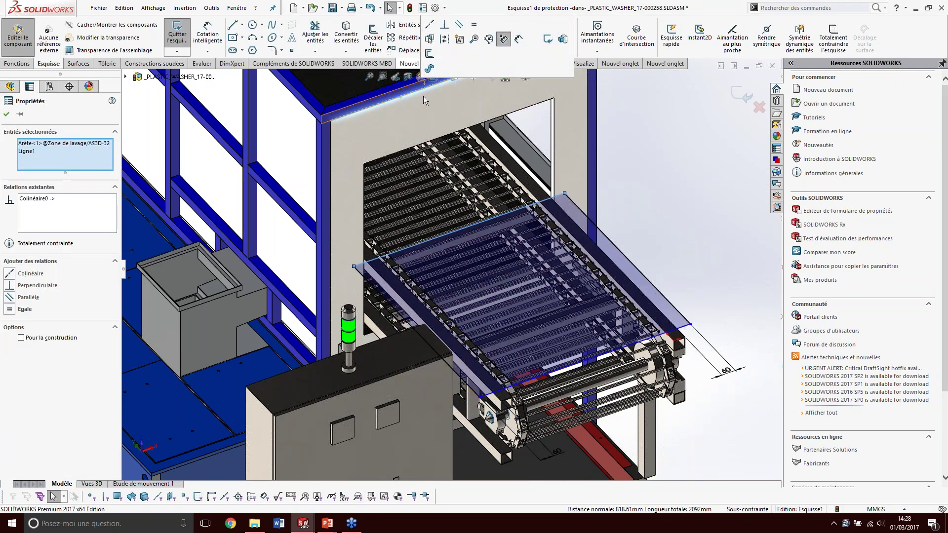
{"action": "left_click", "coordinate": [664, 255]}
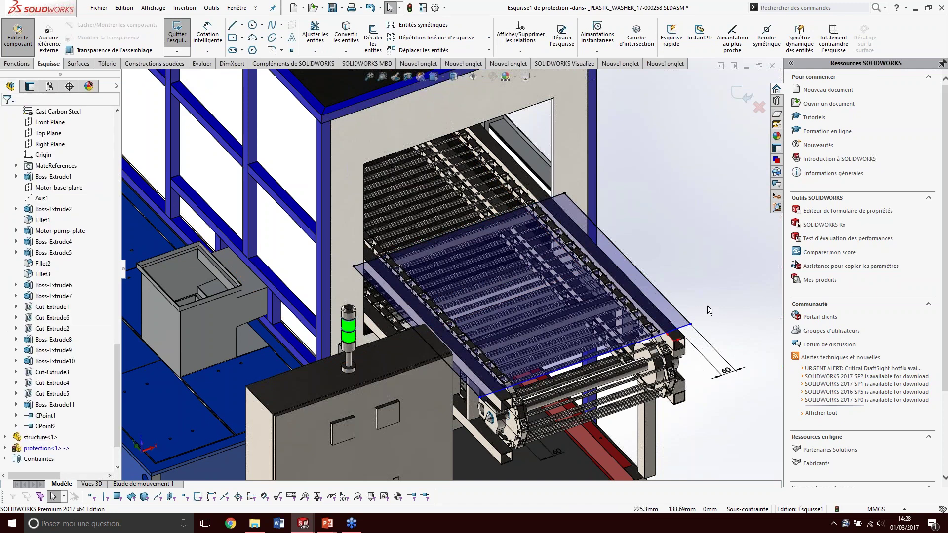
Step: Set the rectangle's side length to 600 mm and close the dimension panel
{"action": "key", "text": "s"}
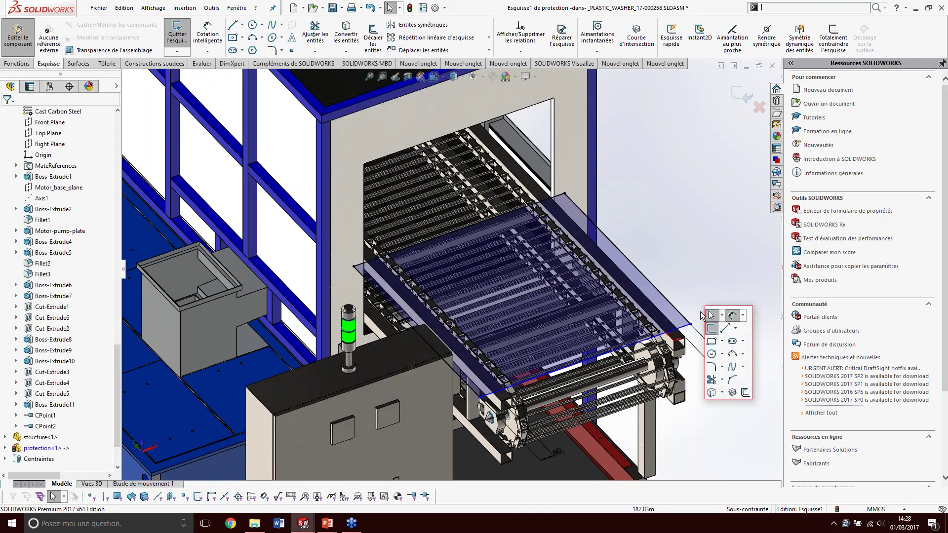
{"action": "left_click", "coordinate": [712, 317]}
{"action": "left_click", "coordinate": [662, 295]}
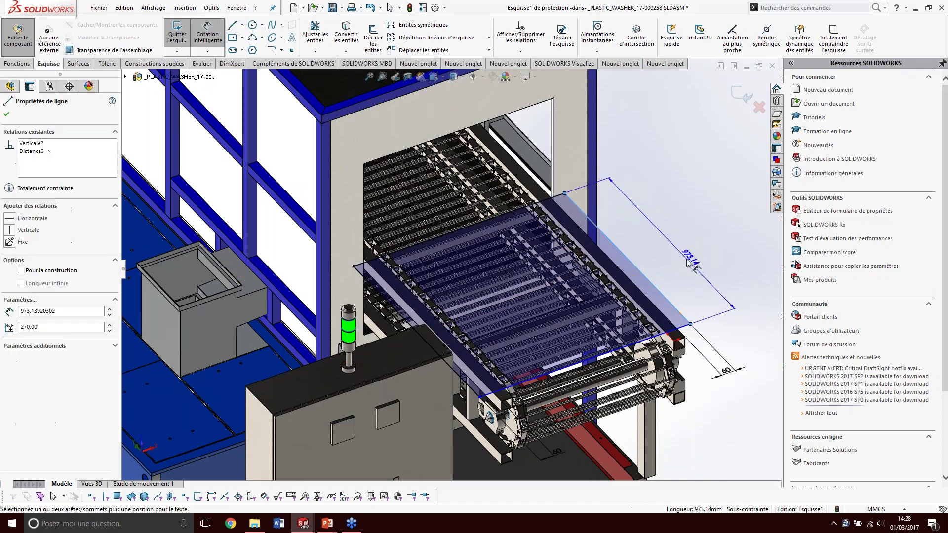
{"action": "left_click", "coordinate": [691, 264]}
{"action": "type", "text": "600"}
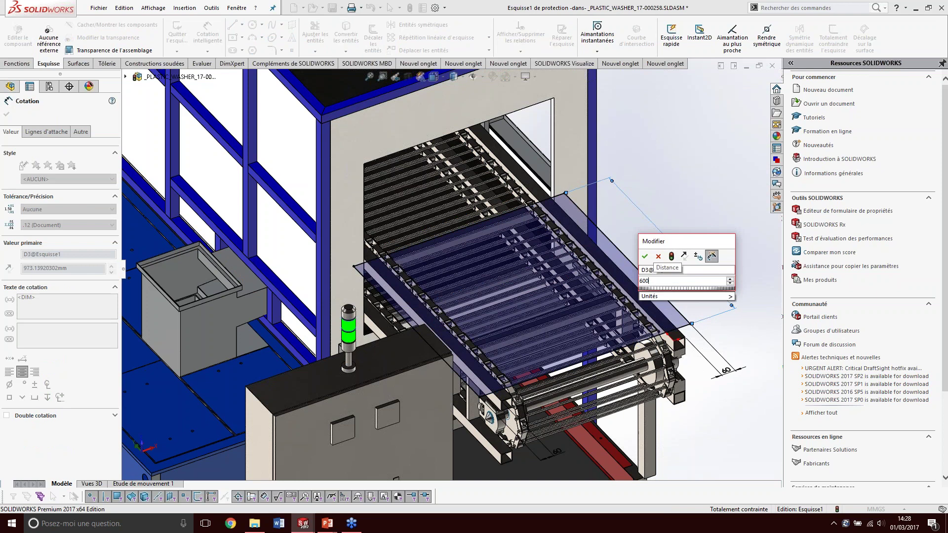
{"action": "key", "text": "Return"}
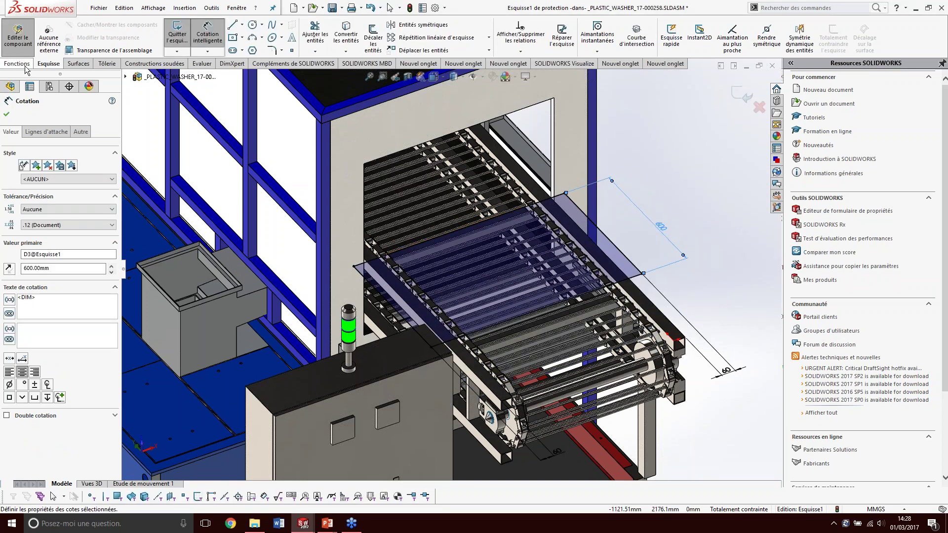
{"action": "left_click", "coordinate": [25, 65]}
{"action": "left_click", "coordinate": [727, 103]}
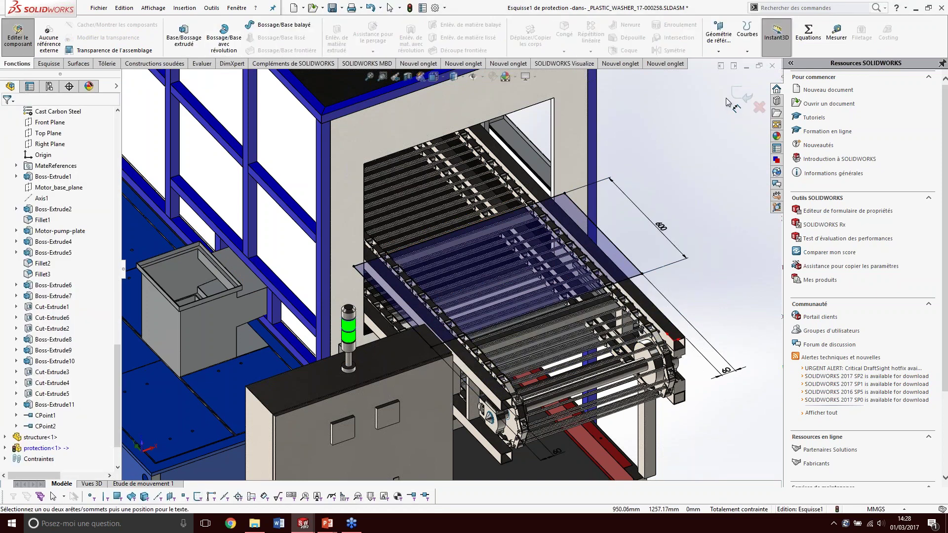
Step: Extrude Esquisse1 into Boss-Extru.1, a 600 mm tall box over the conveyor
{"action": "left_click", "coordinate": [737, 99]}
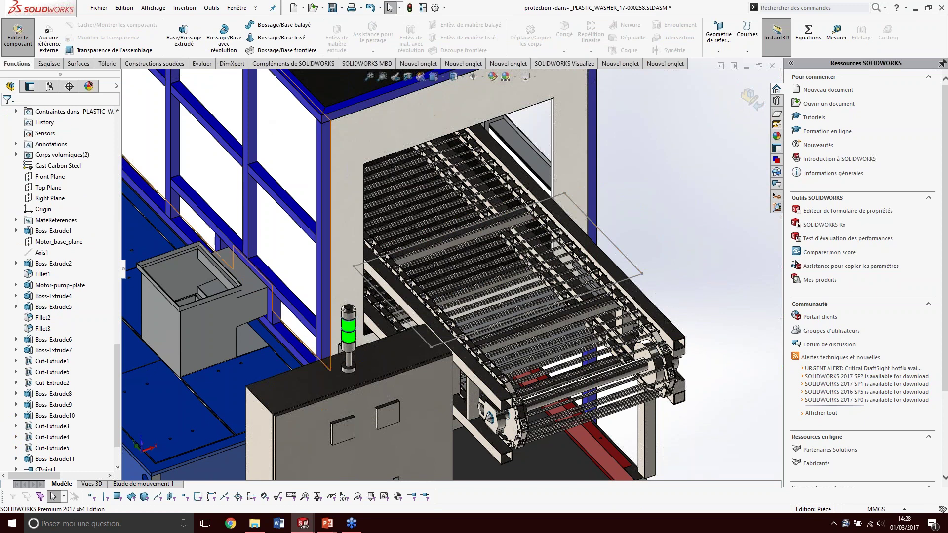
{"action": "left_click", "coordinate": [195, 45]}
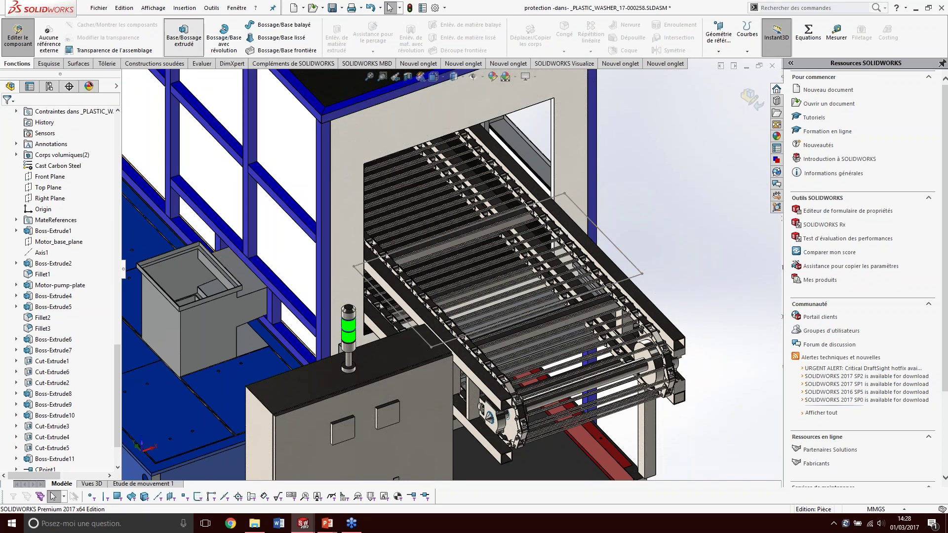
{"action": "left_click", "coordinate": [630, 265]}
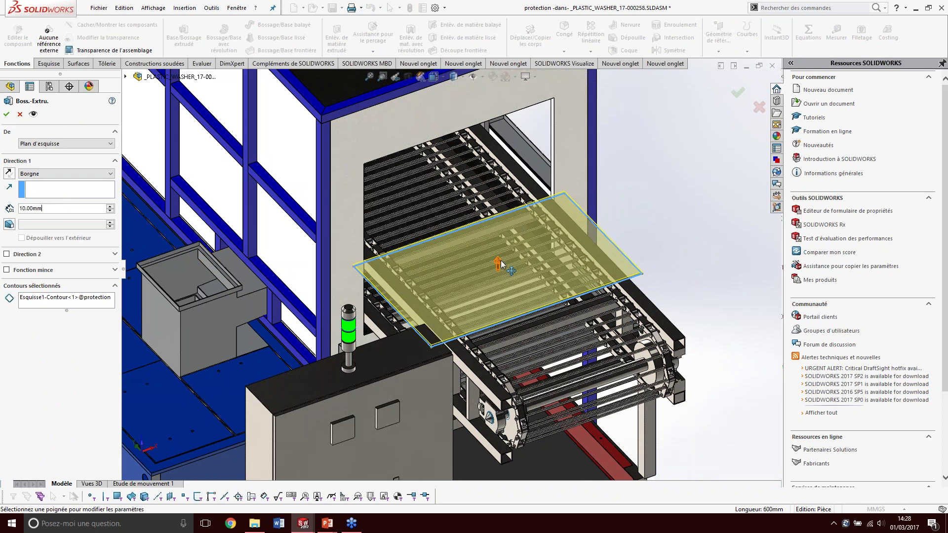
{"action": "left_click_drag", "start_coordinate": [499, 264], "coordinate": [459, 157]}
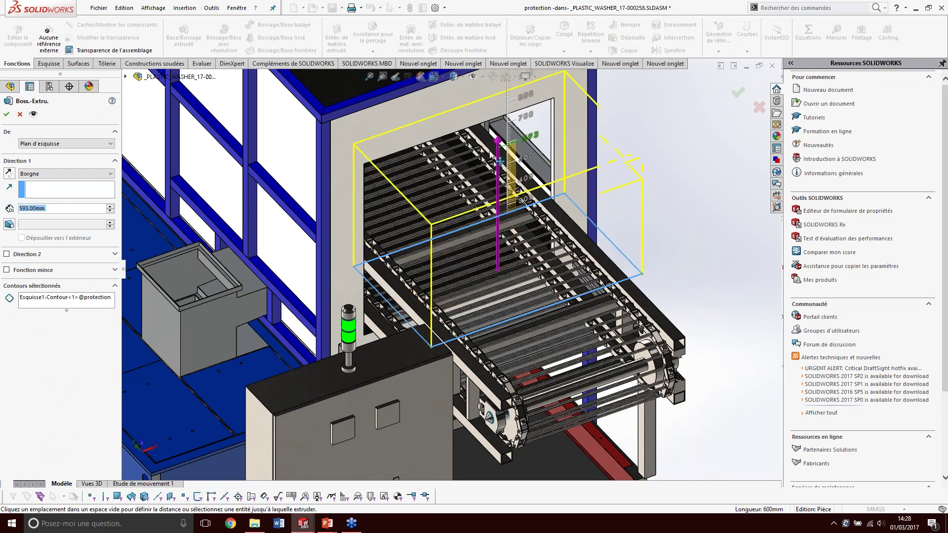
{"action": "left_click_drag", "start_coordinate": [64, 208], "coordinate": [17, 207]}
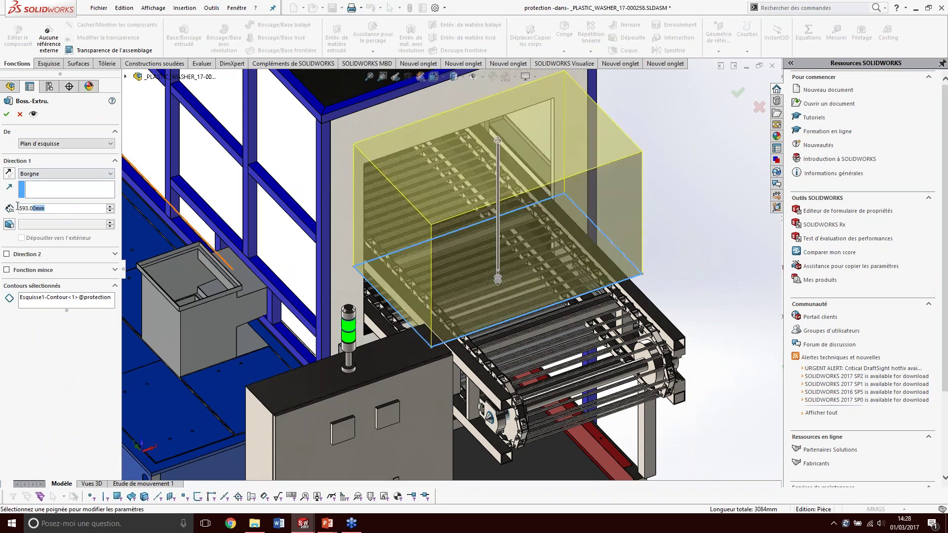
{"action": "type", "text": "600"}
{"action": "key", "text": "Return"}
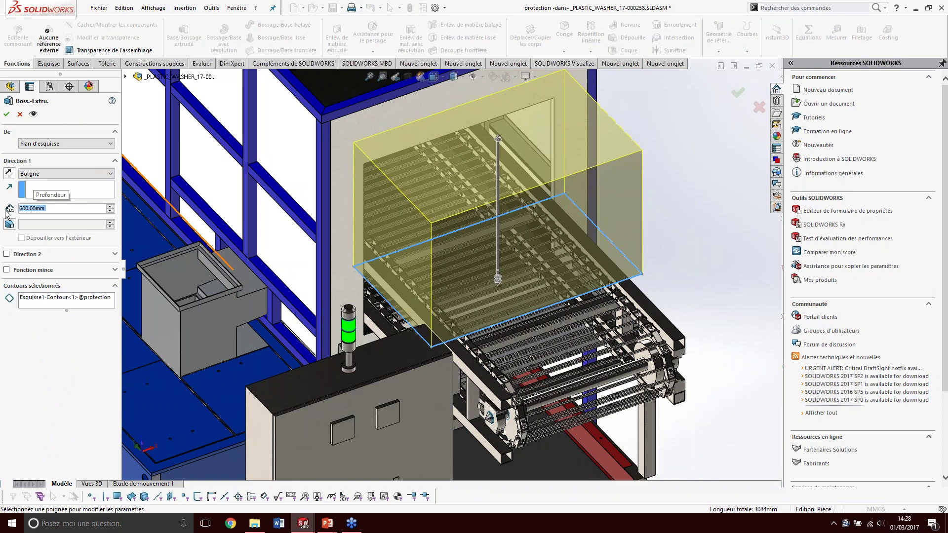
{"action": "left_click", "coordinate": [6, 114]}
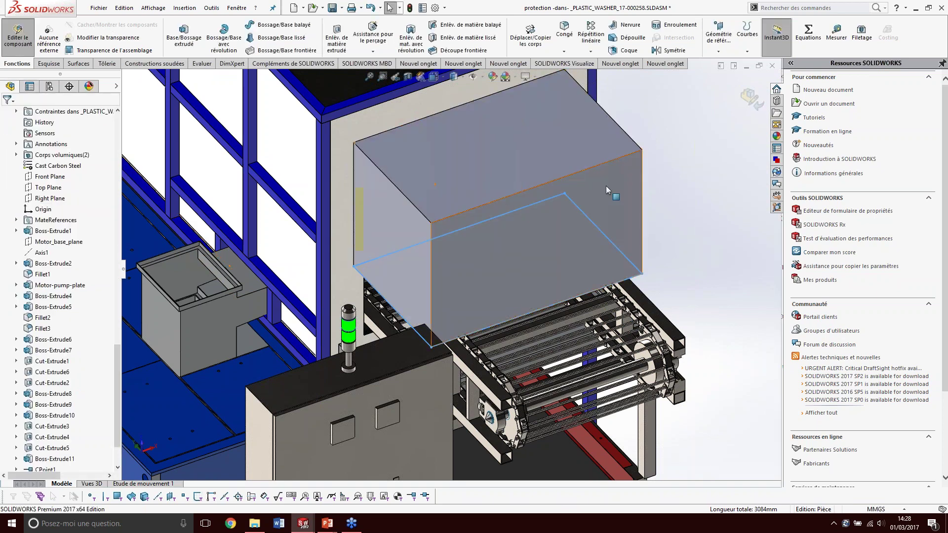
{"action": "left_click", "coordinate": [602, 166]}
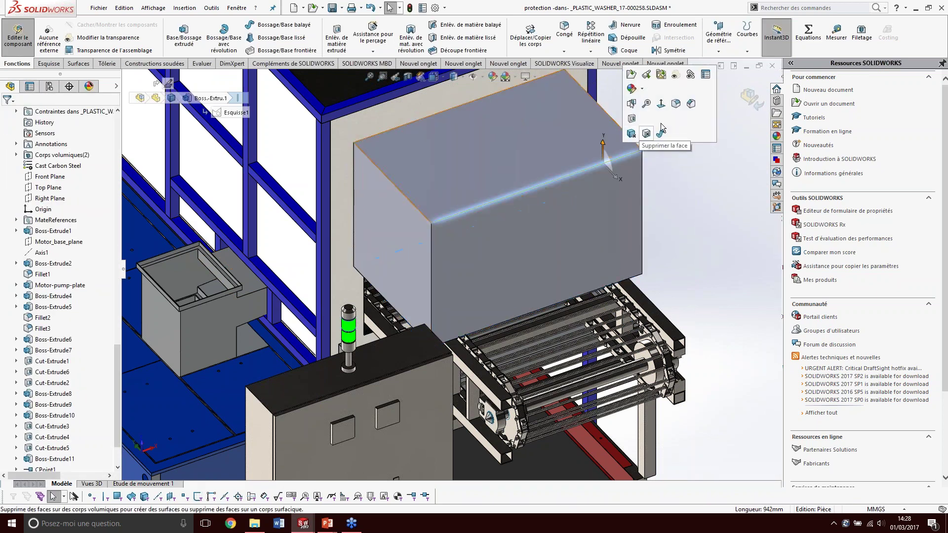
Step: Chamfer the box's top front edge at 100 mm distance and 45°
{"action": "left_click", "coordinate": [691, 104]}
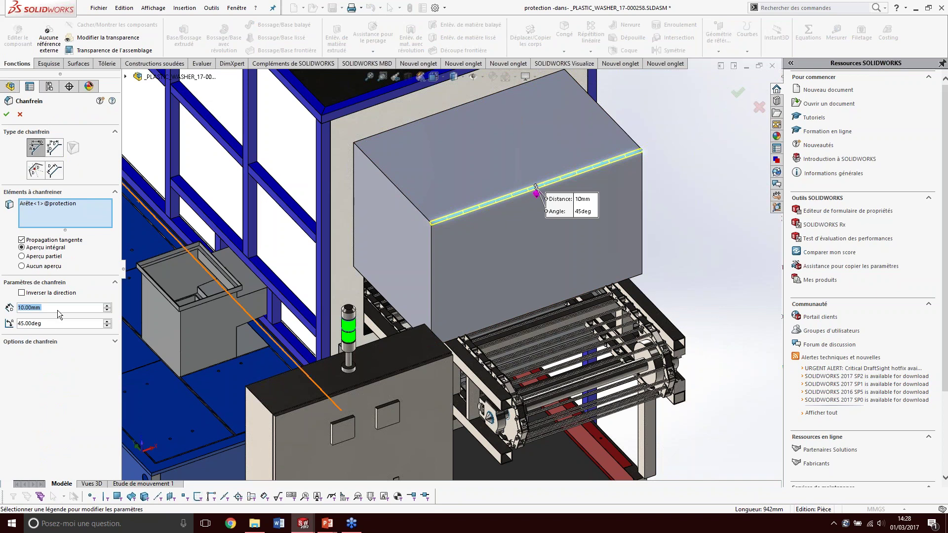
{"action": "type", "text": "1"}
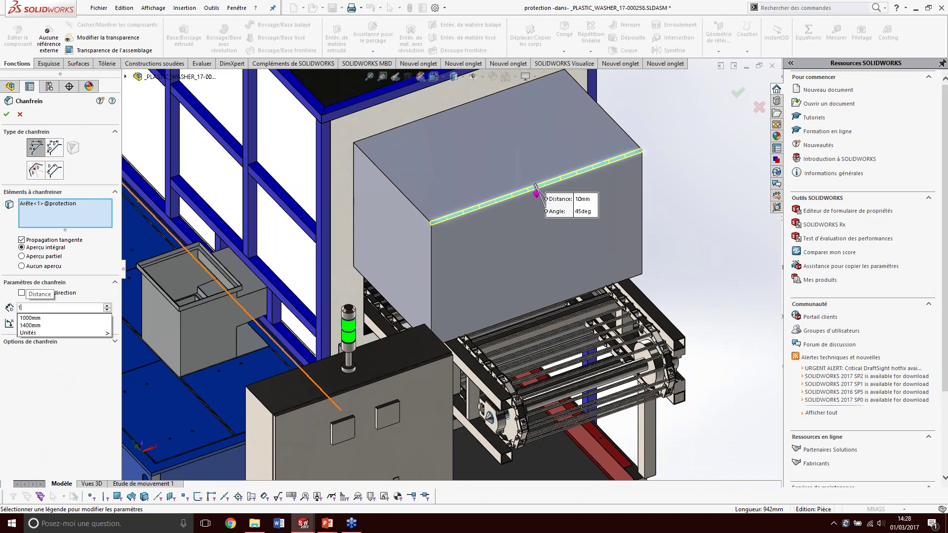
{"action": "type", "text": "00"}
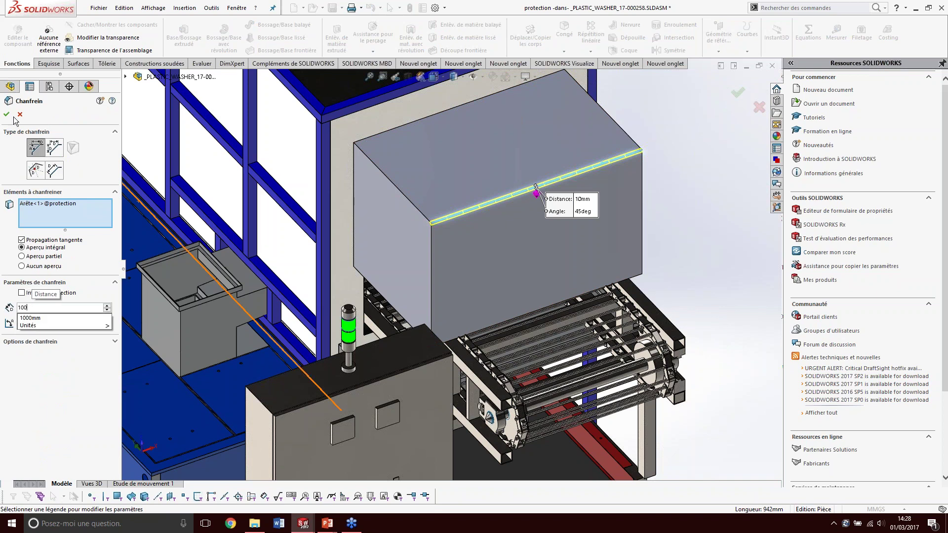
{"action": "key", "text": "Return"}
{"action": "left_click", "coordinate": [7, 115]}
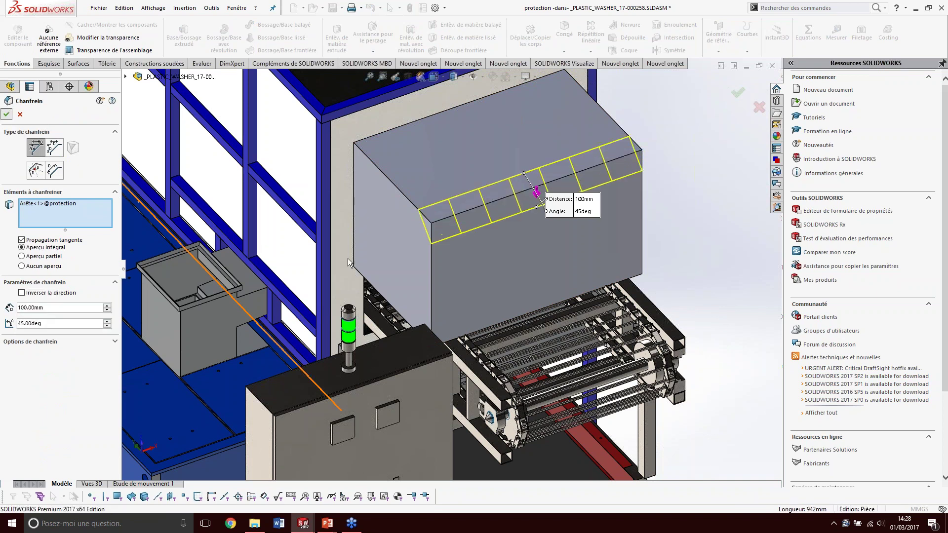
{"action": "left_click", "coordinate": [498, 264]}
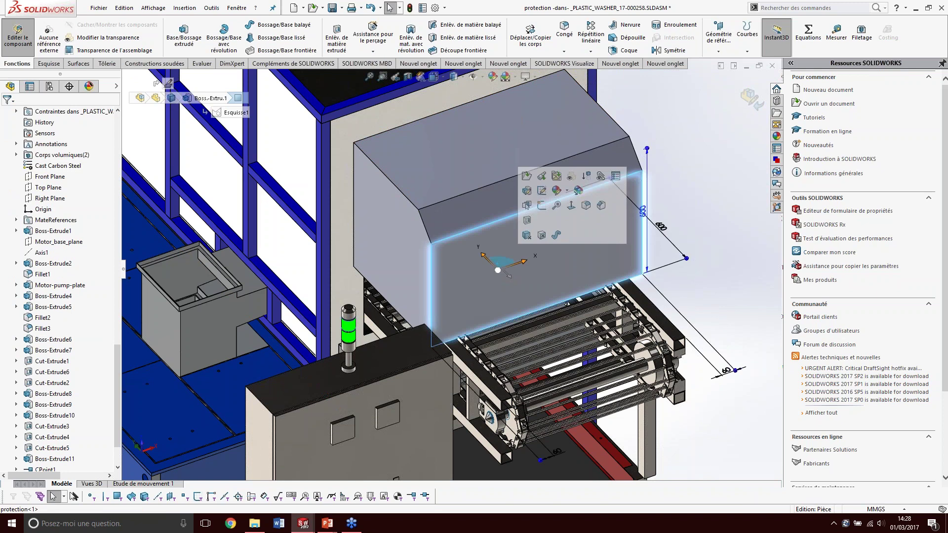
Step: Sketch a 600 × 600 mm centre rectangle on the box's end face
{"action": "left_click", "coordinate": [542, 206]}
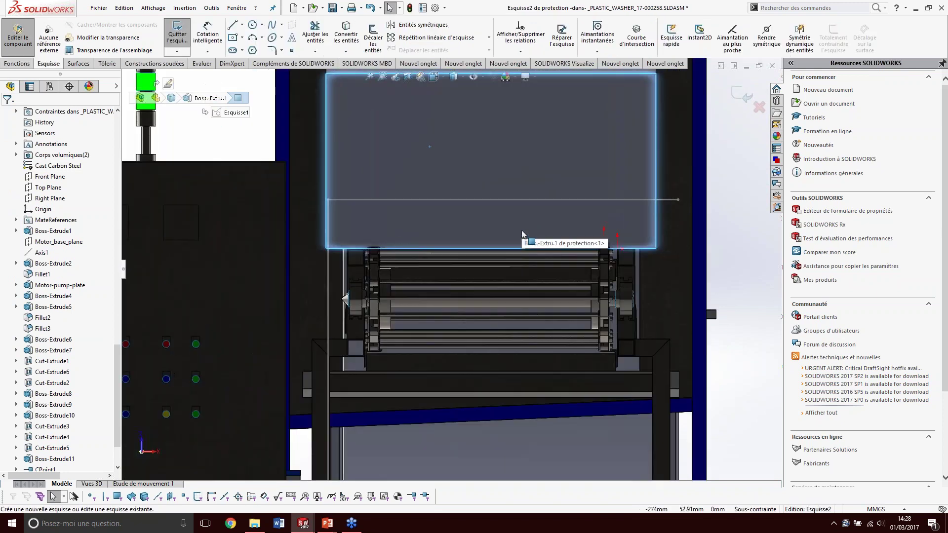
{"action": "key", "text": "s"}
{"action": "left_click", "coordinate": [543, 268]}
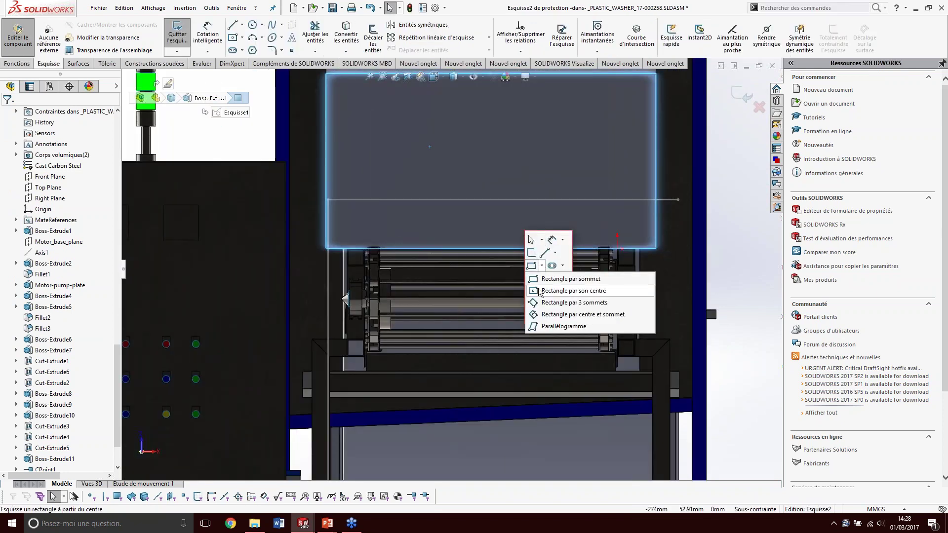
{"action": "left_click", "coordinate": [582, 277]}
{"action": "left_click", "coordinate": [488, 248]}
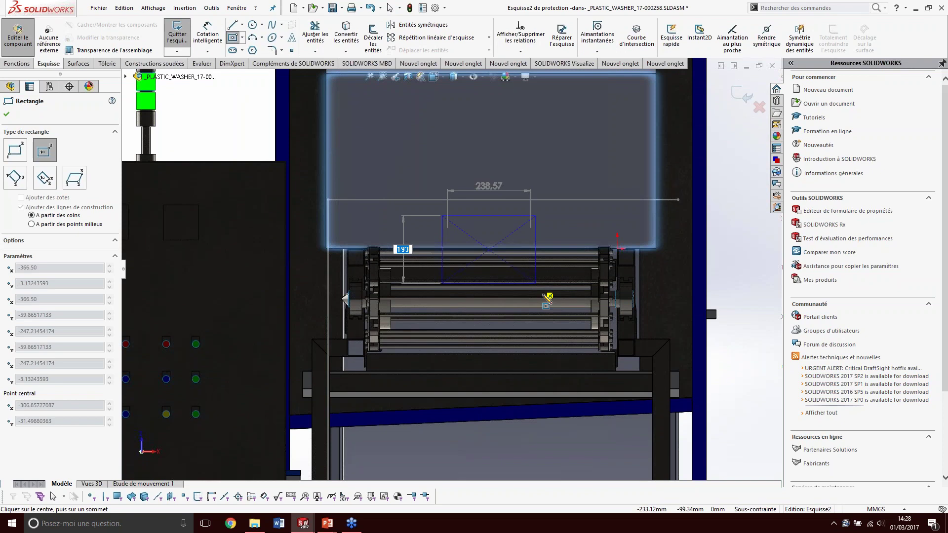
{"action": "key", "text": "Tab"}
{"action": "key", "text": "Return"}
{"action": "key", "text": "Escape"}
{"action": "key", "text": "ctrl+7"}
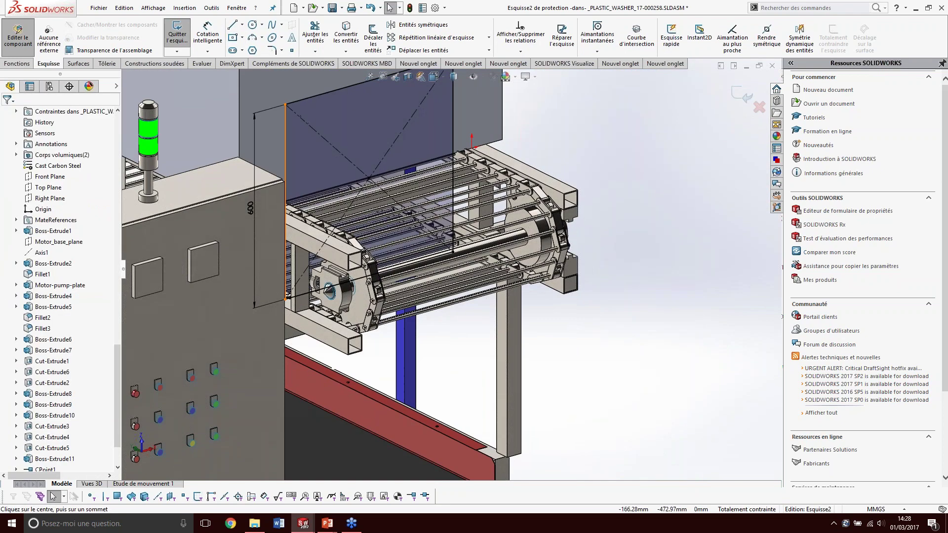
Step: Extrude-cut the rectangle from the sketch plane with end condition À travers tout
{"action": "left_click", "coordinate": [17, 64]}
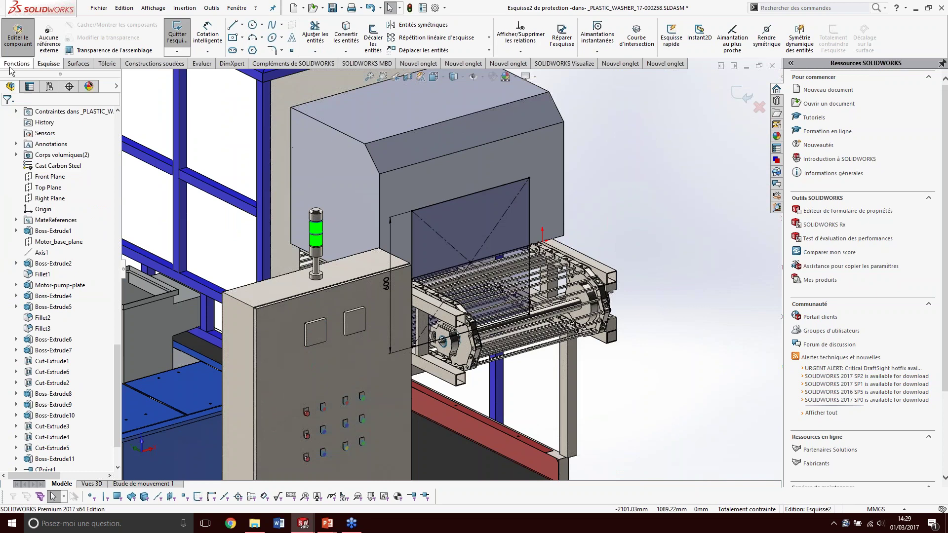
{"action": "left_click", "coordinate": [336, 37]}
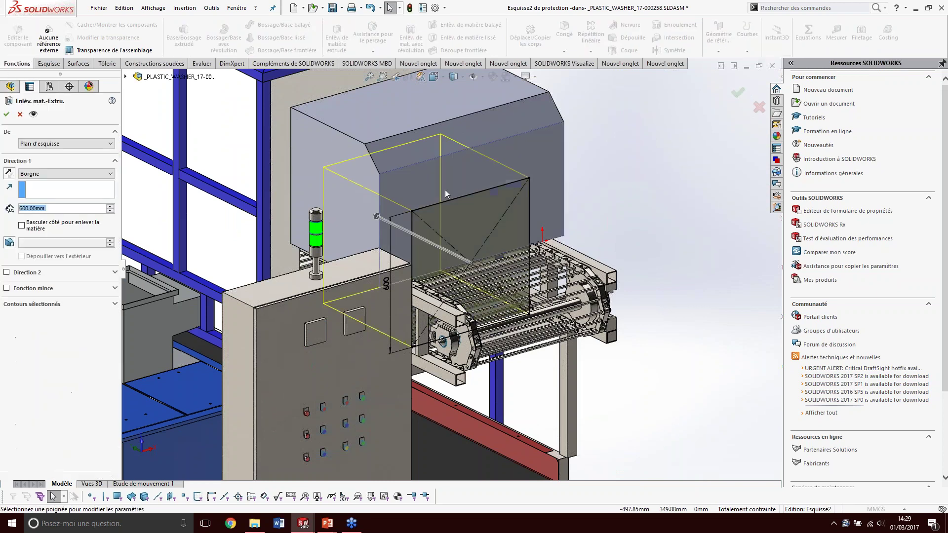
{"action": "left_click", "coordinate": [46, 143]}
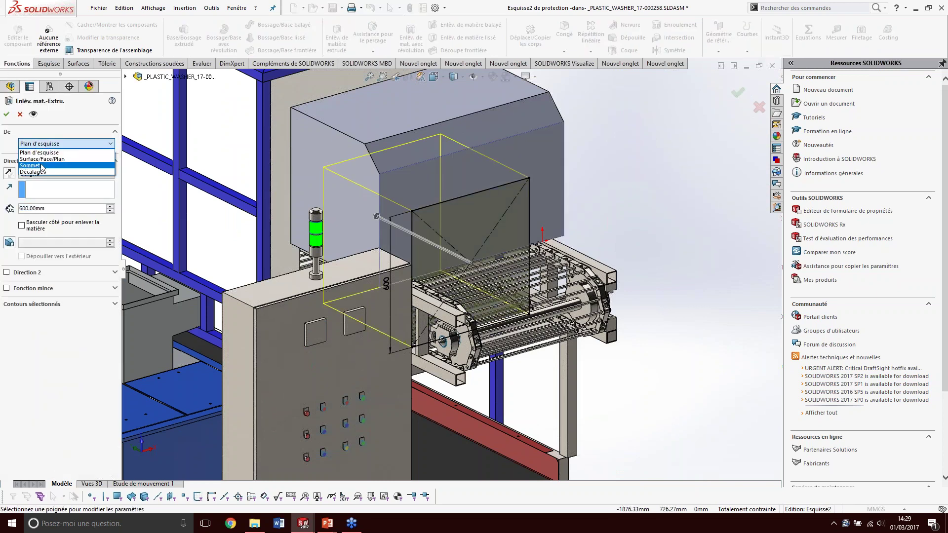
{"action": "left_click", "coordinate": [61, 144]}
{"action": "left_click", "coordinate": [51, 173]}
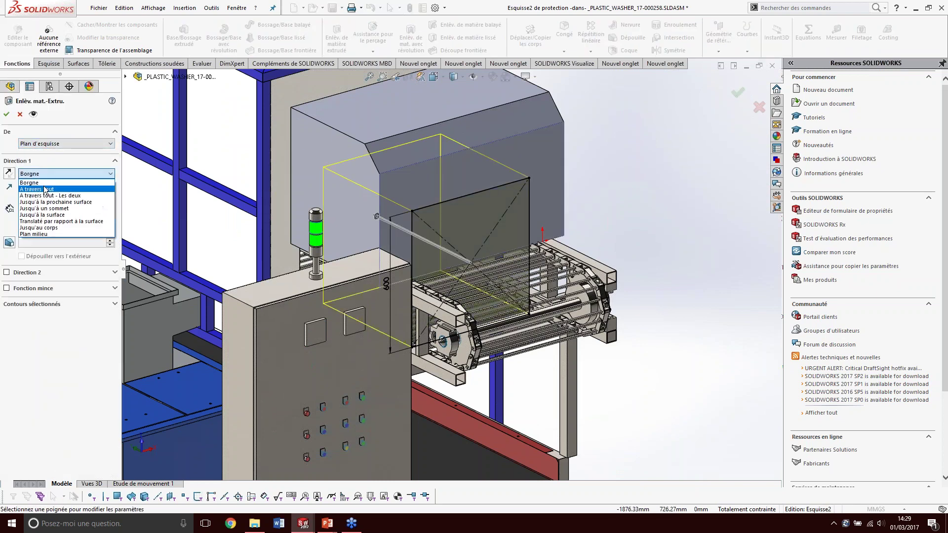
{"action": "left_click", "coordinate": [47, 187]}
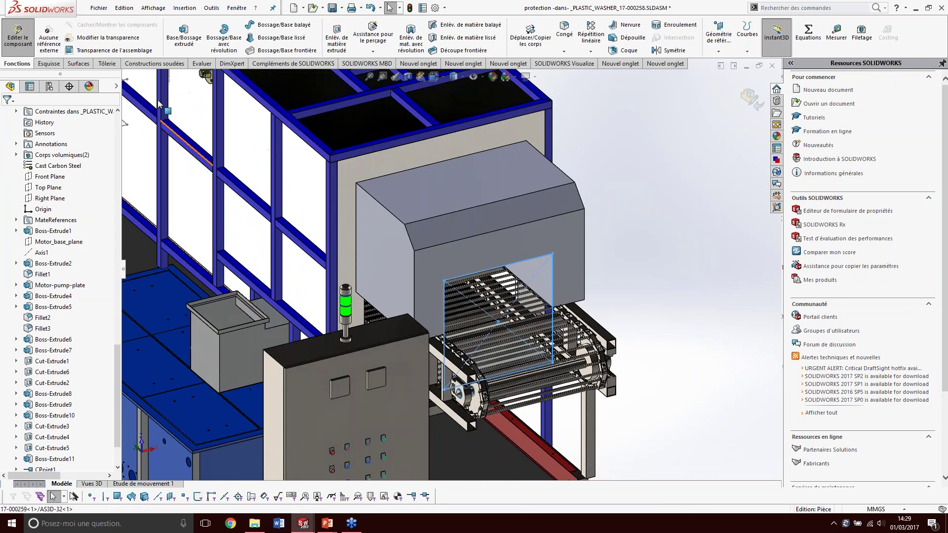
{"action": "left_click", "coordinate": [113, 66]}
Step: Convert the cover to sheet metal, fixing its top face and marking six bend edges
{"action": "middle_click_drag", "start_coordinate": [242, 148], "coordinate": [229, 123]}
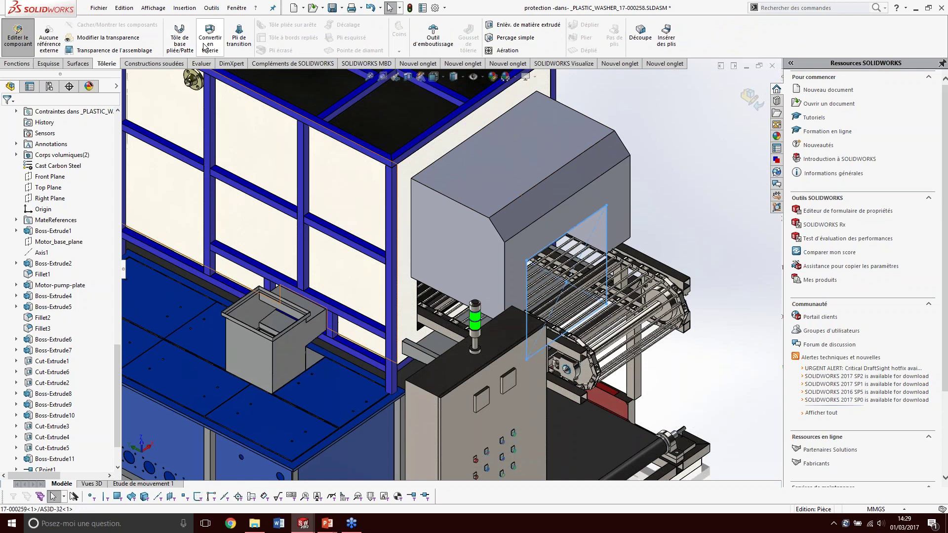
{"action": "left_click", "coordinate": [215, 39]}
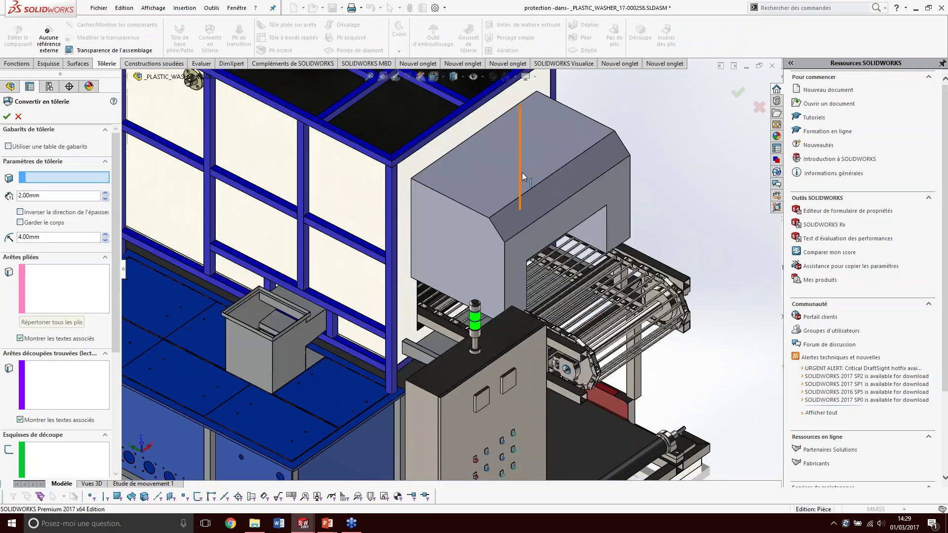
{"action": "left_click", "coordinate": [579, 144]}
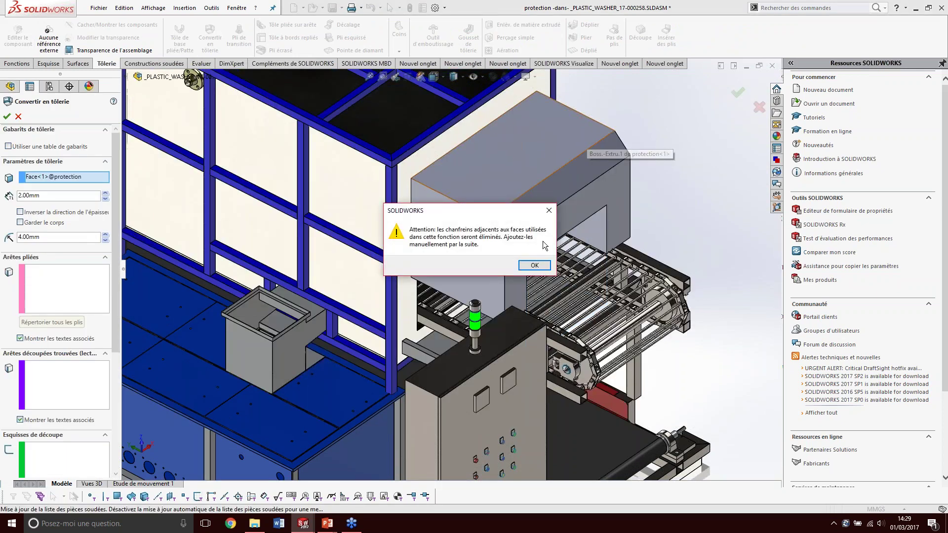
{"action": "left_click", "coordinate": [538, 266]}
{"action": "left_click", "coordinate": [478, 217]}
{"action": "left_click", "coordinate": [594, 120]}
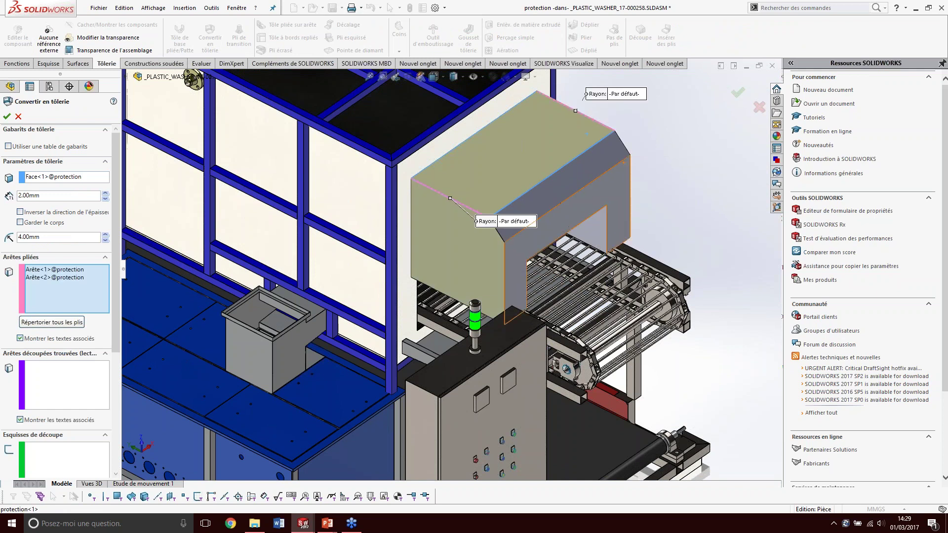
{"action": "middle_click_drag", "start_coordinate": [593, 121], "coordinate": [715, 128]}
{"action": "left_click", "coordinate": [644, 209]}
{"action": "mouse_move", "coordinate": [644, 210]}
{"action": "middle_mouse_down"}
{"action": "mouse_move", "coordinate": [616, 179]}
{"action": "mouse_move", "coordinate": [571, 172]}
{"action": "mouse_move", "coordinate": [615, 136]}
{"action": "middle_mouse_up"}
{"action": "left_click", "coordinate": [571, 172]}
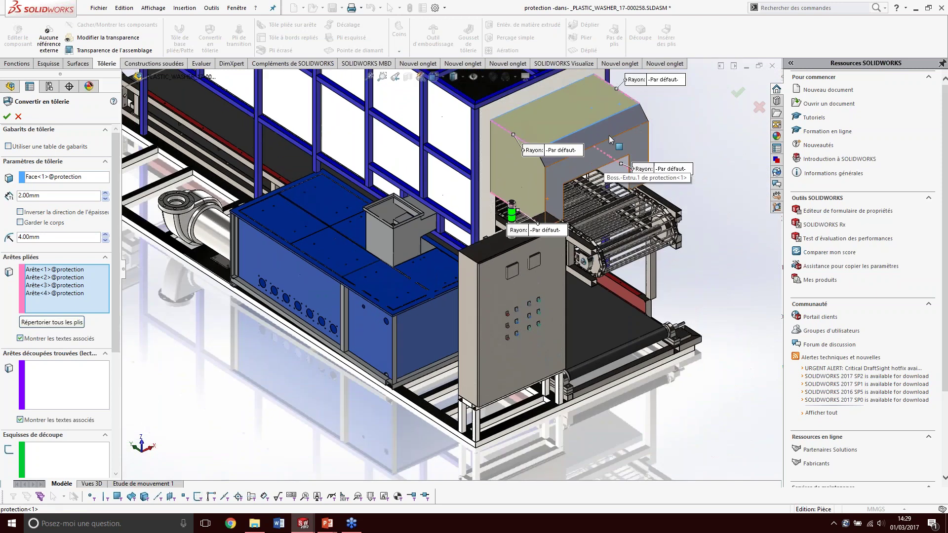
{"action": "left_click", "coordinate": [615, 136]}
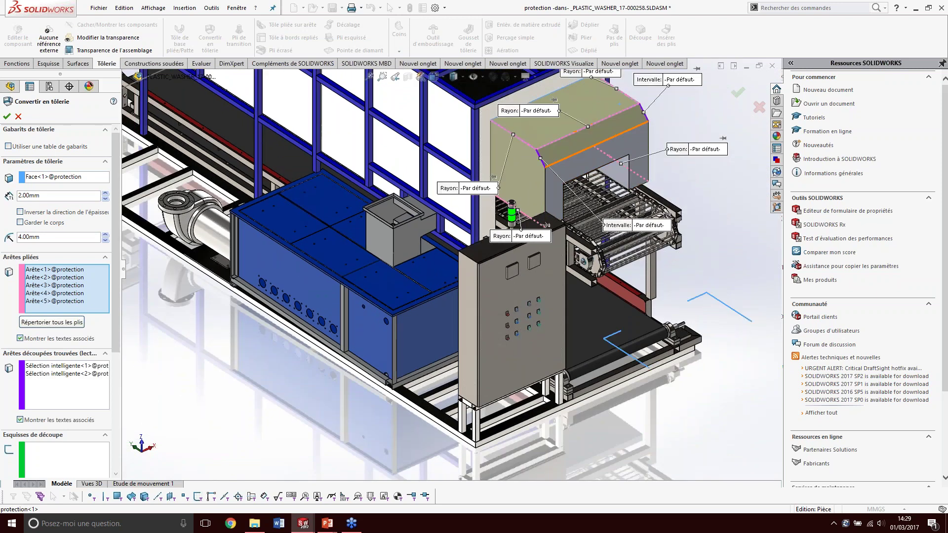
{"action": "left_click", "coordinate": [615, 136]}
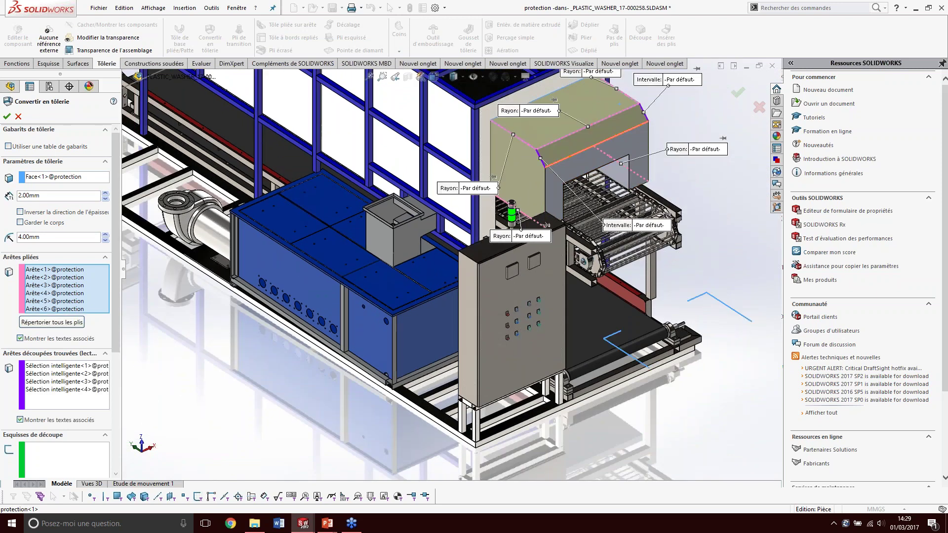
{"action": "right_click", "coordinate": [607, 132]}
Step: Copy the blue appearance from a frame post and select the hood's top face
{"action": "scroll", "coordinate": [587, 157], "scroll_direction": "down", "scroll_amount": 2}
{"action": "scroll", "coordinate": [578, 168], "scroll_direction": "down", "scroll_amount": 2}
{"action": "scroll", "coordinate": [572, 171], "scroll_direction": "down", "scroll_amount": 2}
{"action": "middle_click_drag", "start_coordinate": [573, 172], "coordinate": [564, 167]}
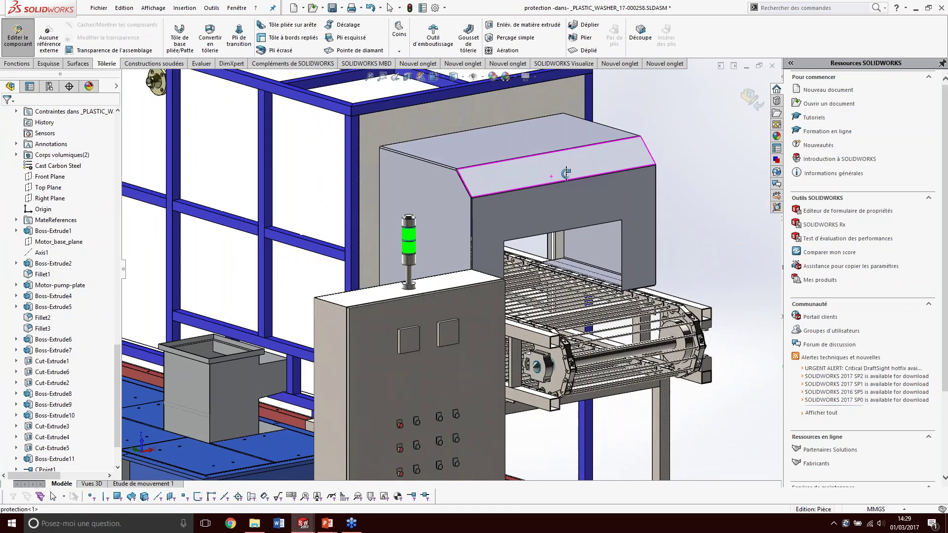
{"action": "middle_click_drag", "start_coordinate": [564, 167], "coordinate": [543, 208]}
{"action": "scroll", "coordinate": [488, 229], "scroll_direction": "up", "scroll_amount": 1}
{"action": "scroll", "coordinate": [572, 165], "scroll_direction": "up", "scroll_amount": 3}
{"action": "scroll", "coordinate": [543, 128], "scroll_direction": "down", "scroll_amount": 4}
{"action": "left_click", "coordinate": [532, 133]}
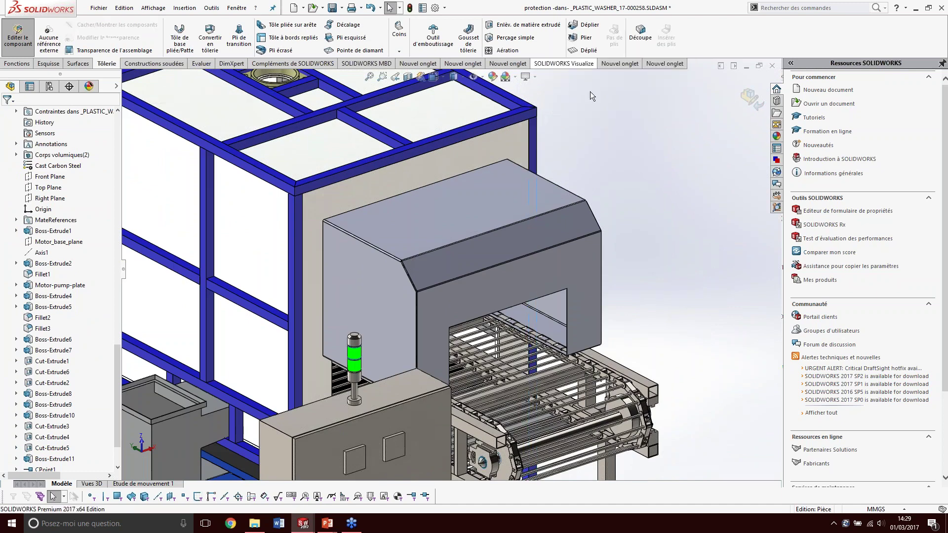
{"action": "left_click", "coordinate": [550, 193]}
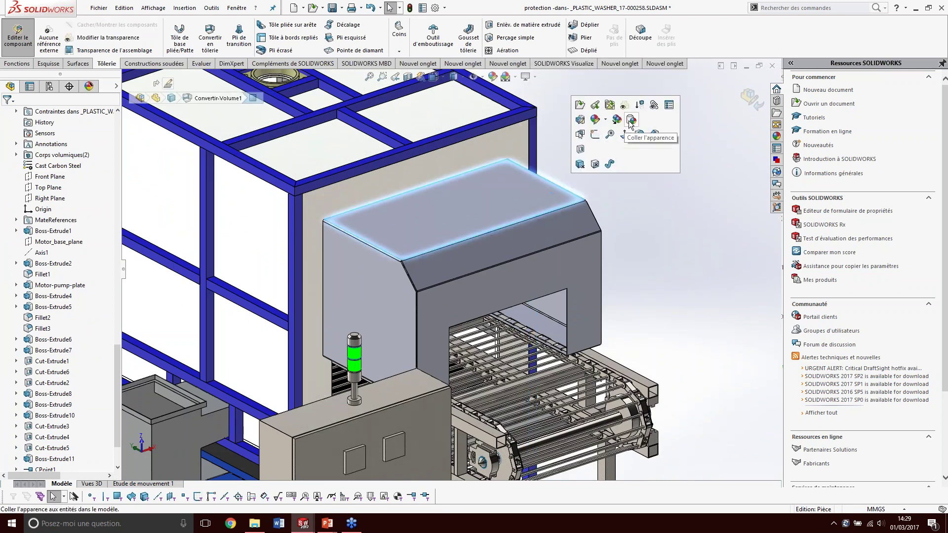
Step: Paste the blue appearance onto the hood cover and exit back to the assembly
{"action": "left_click", "coordinate": [631, 120]}
{"action": "middle_click_drag", "start_coordinate": [602, 170], "coordinate": [686, 151]}
{"action": "left_click", "coordinate": [747, 99]}
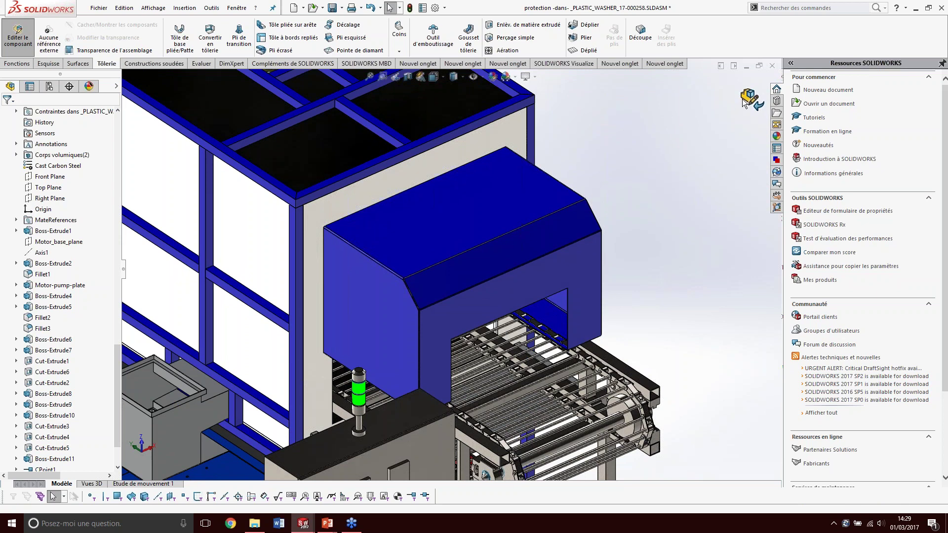
Step: Zoom out and orbit the washer assembly, then advance the slideshow to the closing slide
{"action": "scroll", "coordinate": [612, 260], "scroll_direction": "up", "scroll_amount": 3}
{"action": "scroll", "coordinate": [506, 280], "scroll_direction": "up", "scroll_amount": 3}
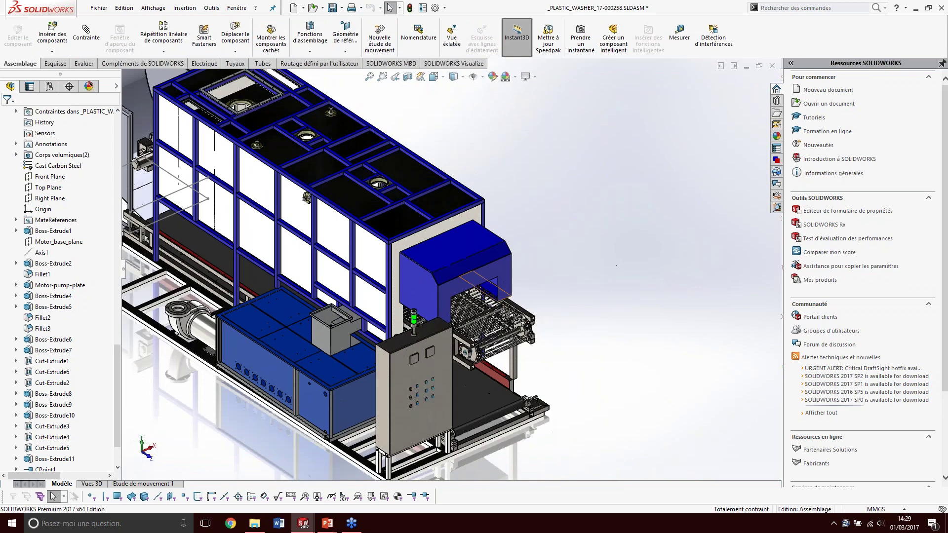
{"action": "mouse_move", "coordinate": [401, 310]}
{"action": "middle_mouse_down"}
{"action": "mouse_move", "coordinate": [375, 301]}
{"action": "mouse_move", "coordinate": [479, 256]}
{"action": "middle_mouse_up"}
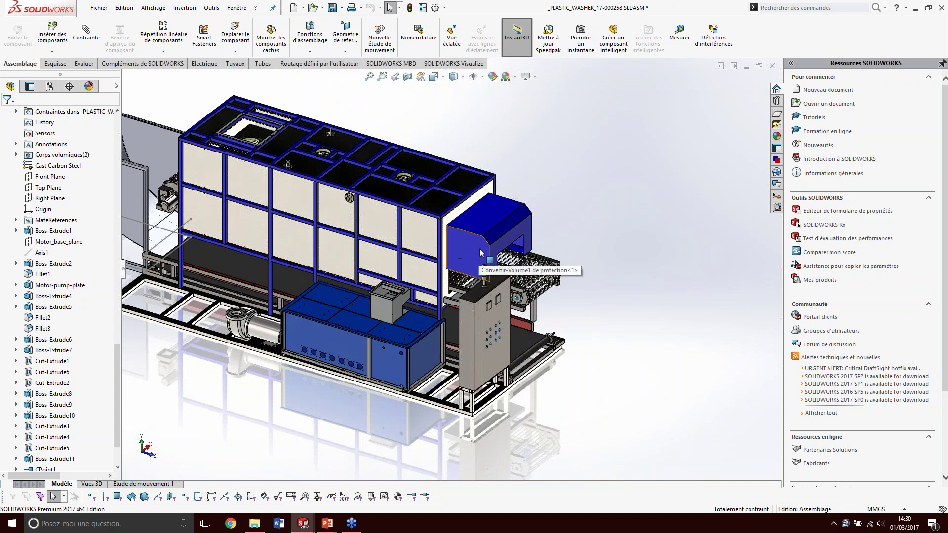
{"action": "key", "text": "alt+Tab"}
{"action": "key", "text": "Right"}
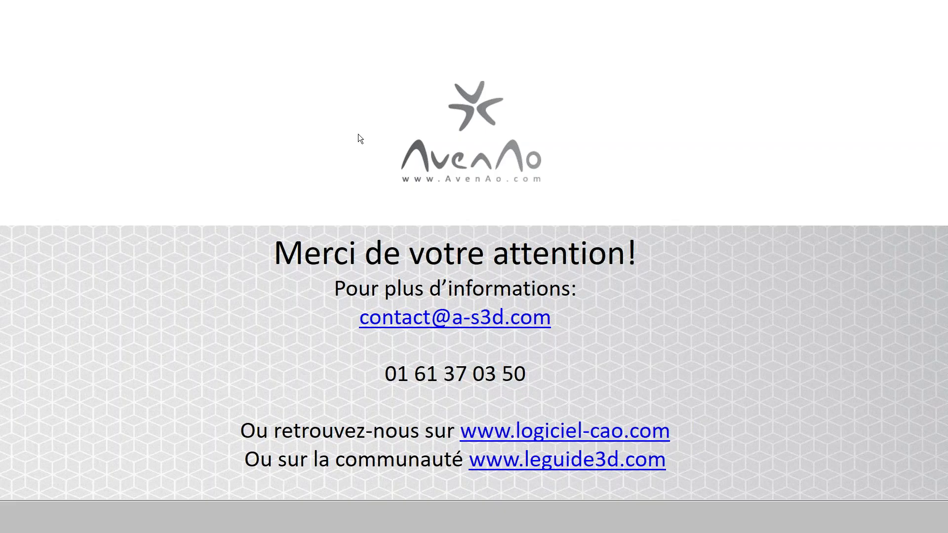
Step: End the slideshow and bring the structure.SLDPRT window back to the front
{"action": "key", "text": "Escape"}
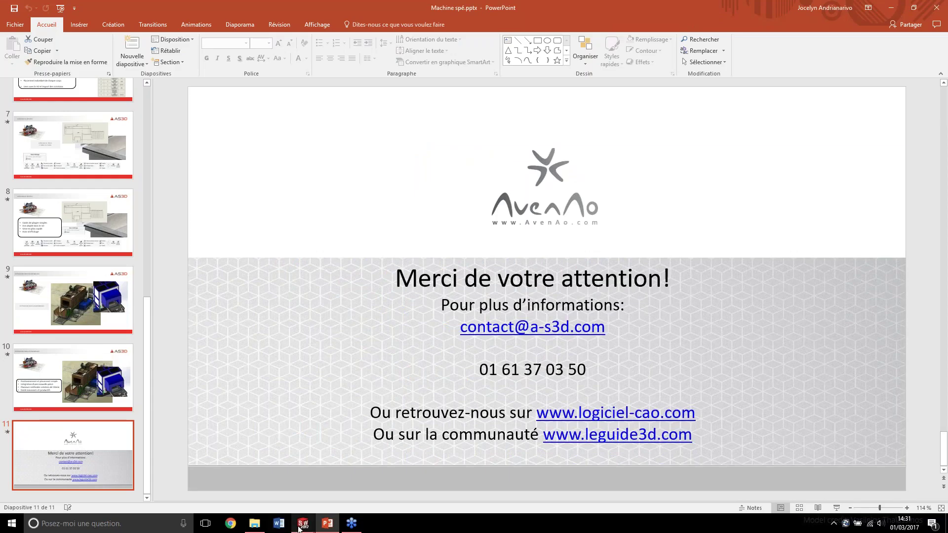
{"action": "left_click", "coordinate": [300, 526]}
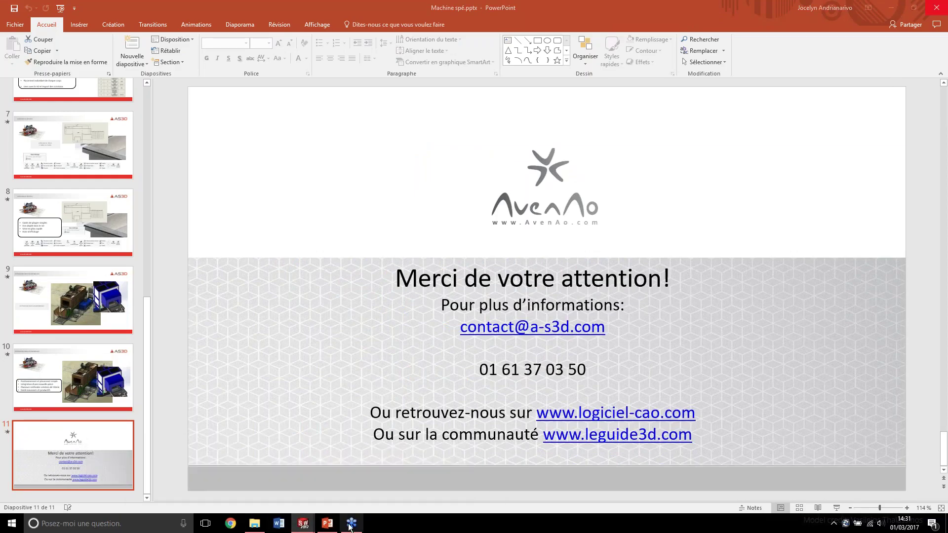
{"action": "mouse_move", "coordinate": [303, 523]}
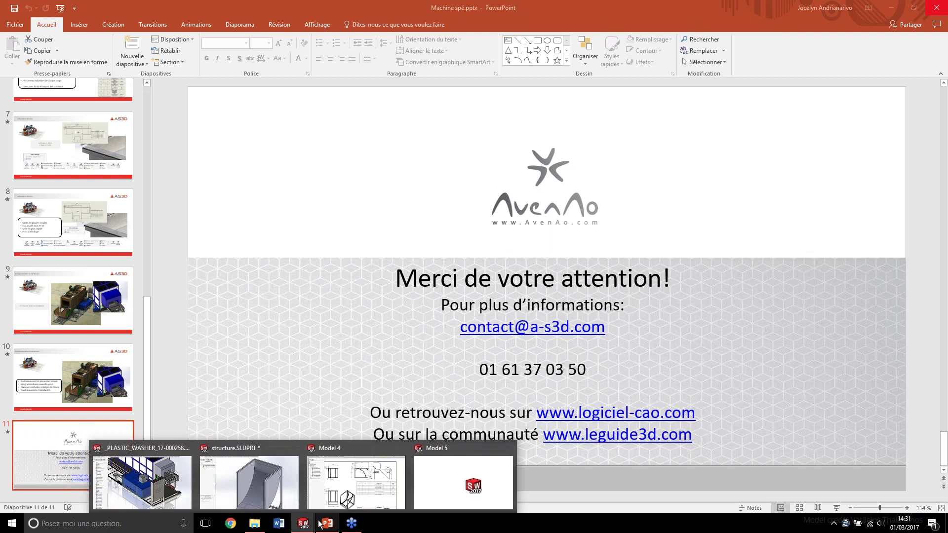
{"action": "left_click", "coordinate": [295, 501]}
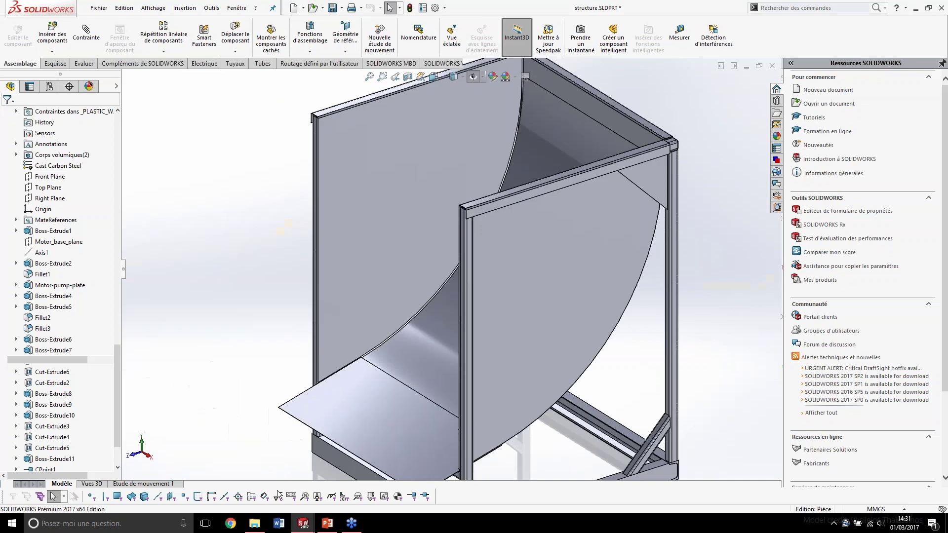
Step: Create a new part from the Pièce template via Fichier > Nouveau
{"action": "left_click", "coordinate": [99, 8]}
{"action": "left_click", "coordinate": [103, 23]}
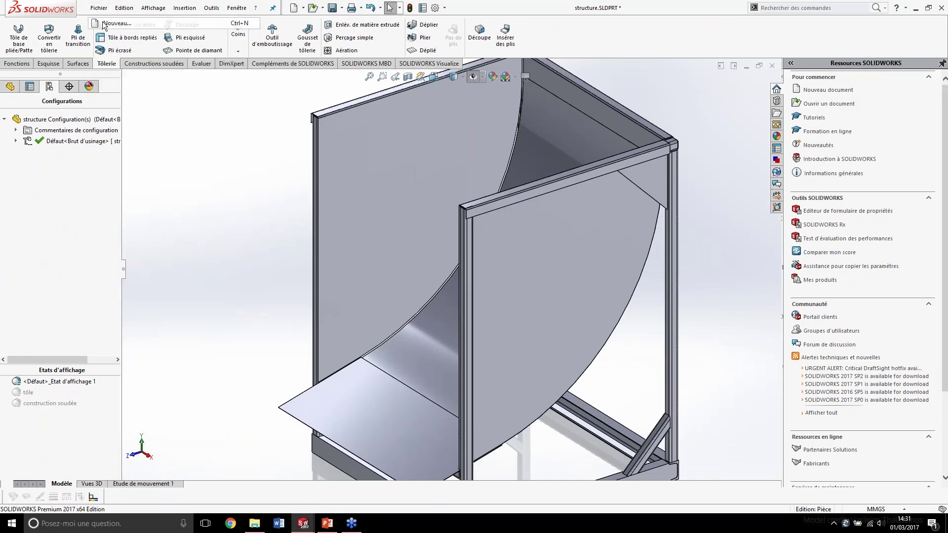
{"action": "double_click", "coordinate": [301, 237]}
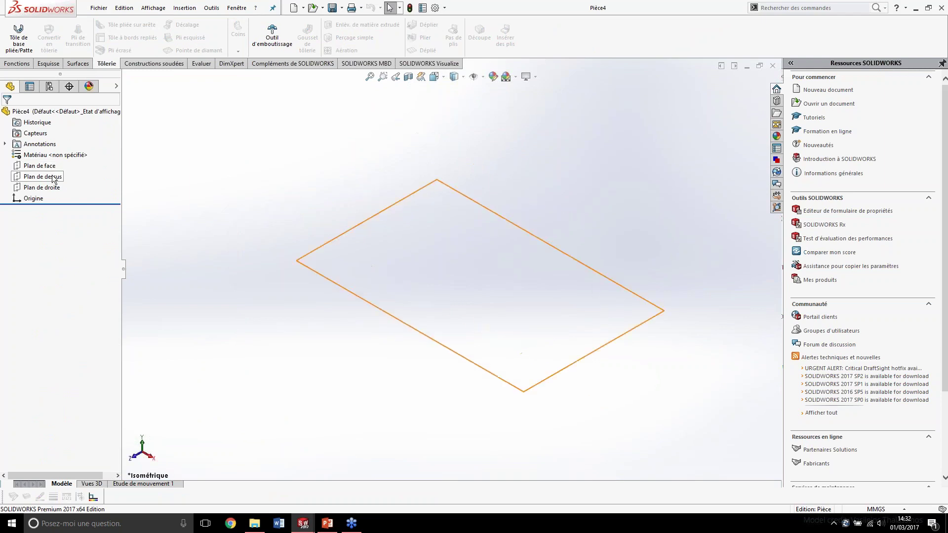
Step: In a new 3D sketch, draw one line from the origin up and to the left
{"action": "left_click", "coordinate": [49, 63]}
{"action": "left_click", "coordinate": [15, 51]}
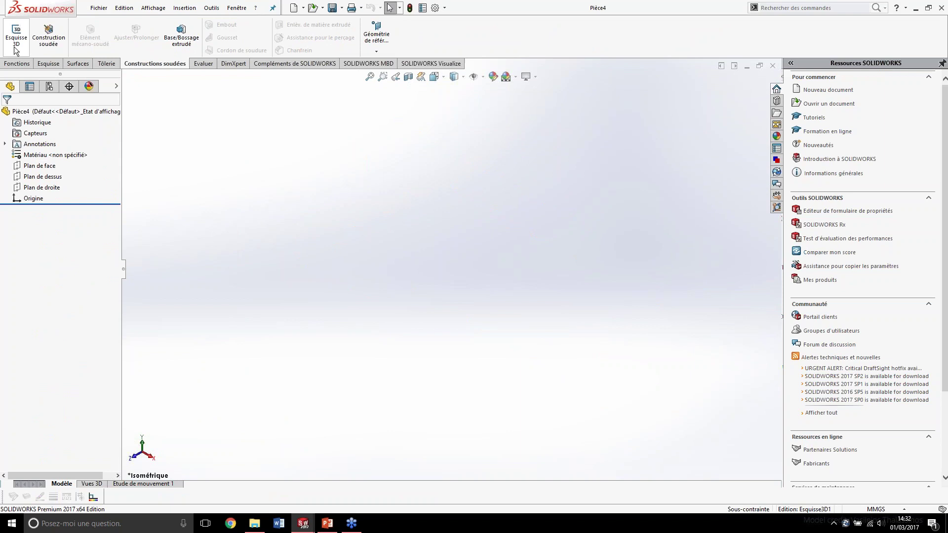
{"action": "left_click", "coordinate": [34, 74]}
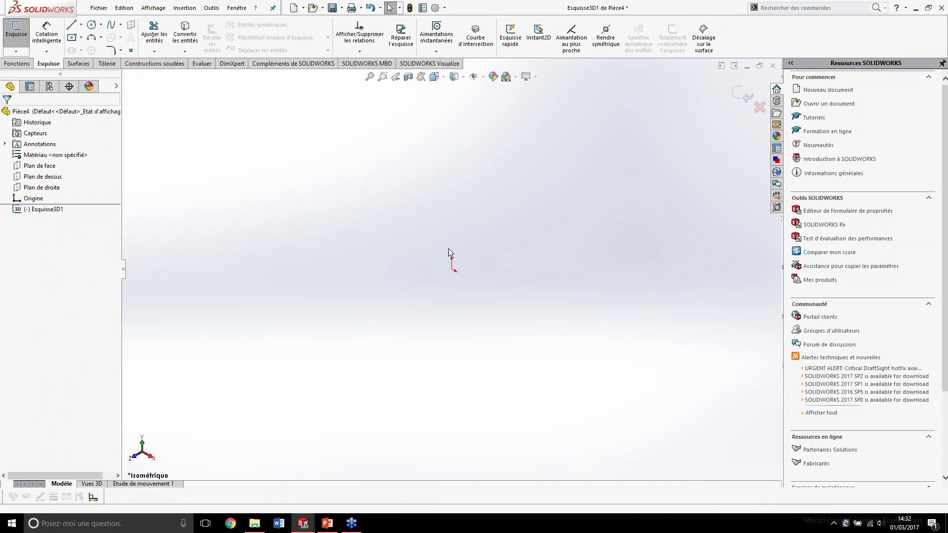
{"action": "left_click", "coordinate": [72, 25]}
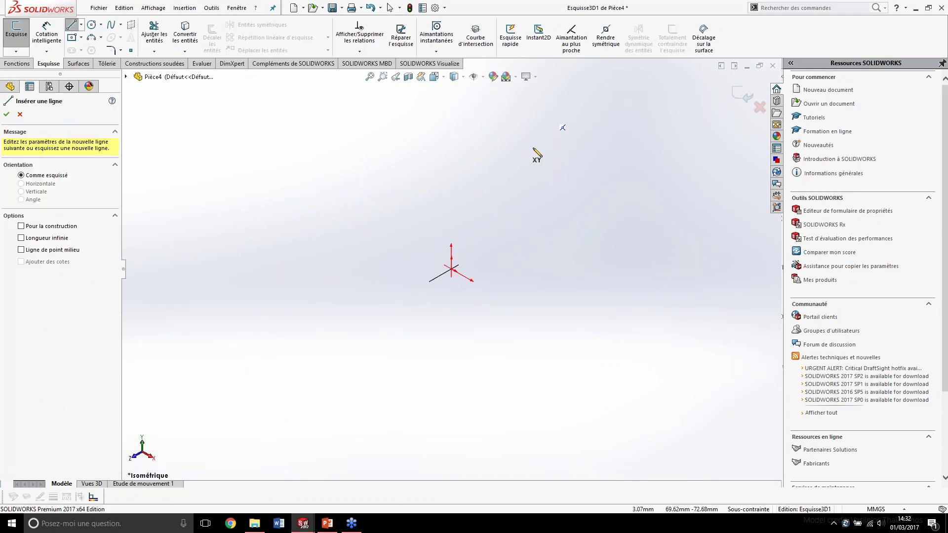
{"action": "left_click", "coordinate": [451, 269]}
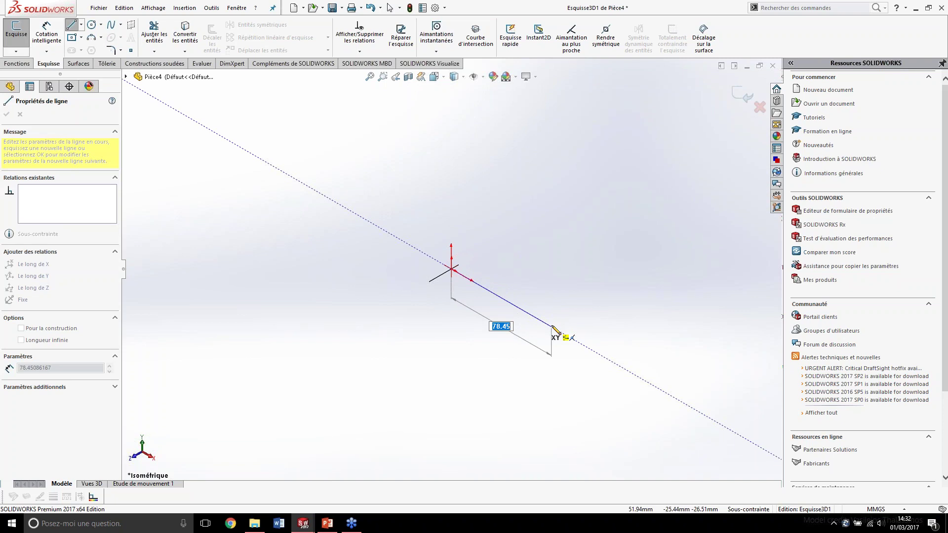
{"action": "key", "text": "Tab"}
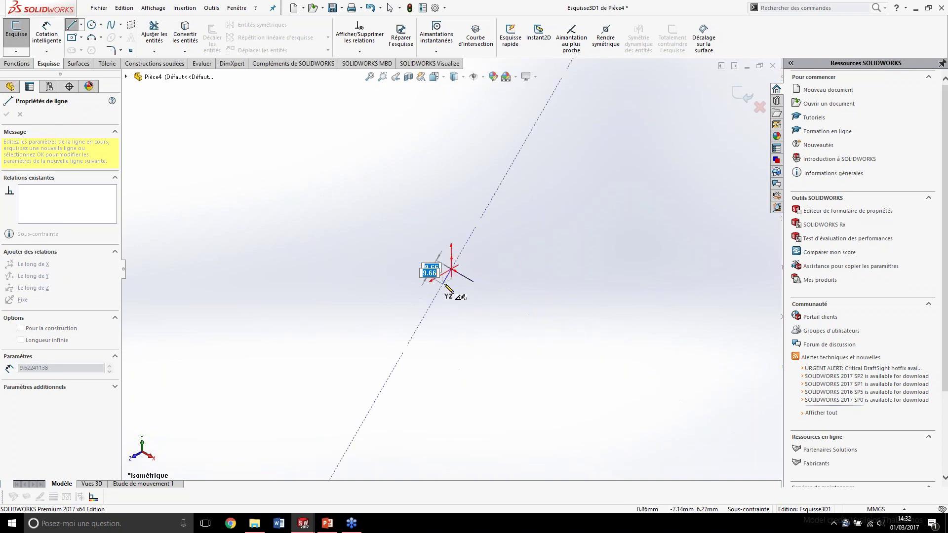
{"action": "key", "text": "Tab"}
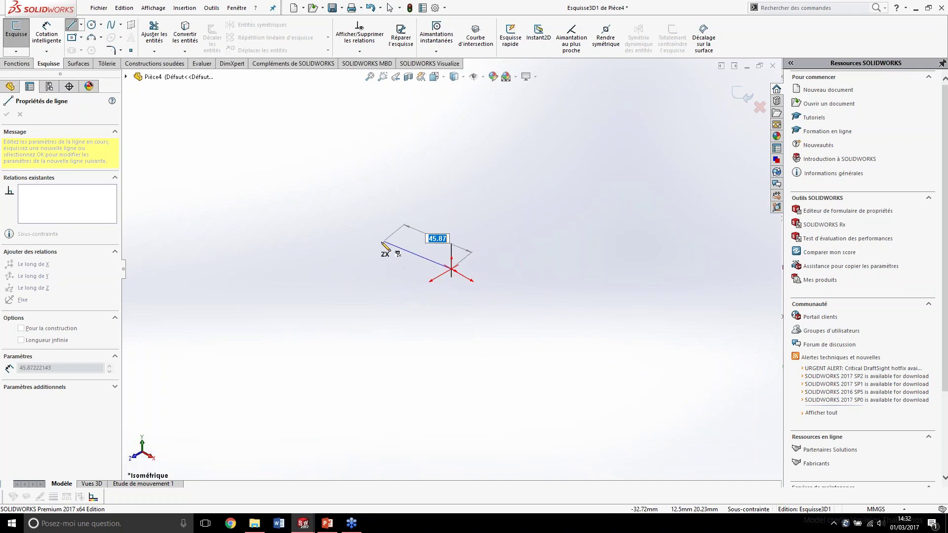
{"action": "key", "text": "Tab"}
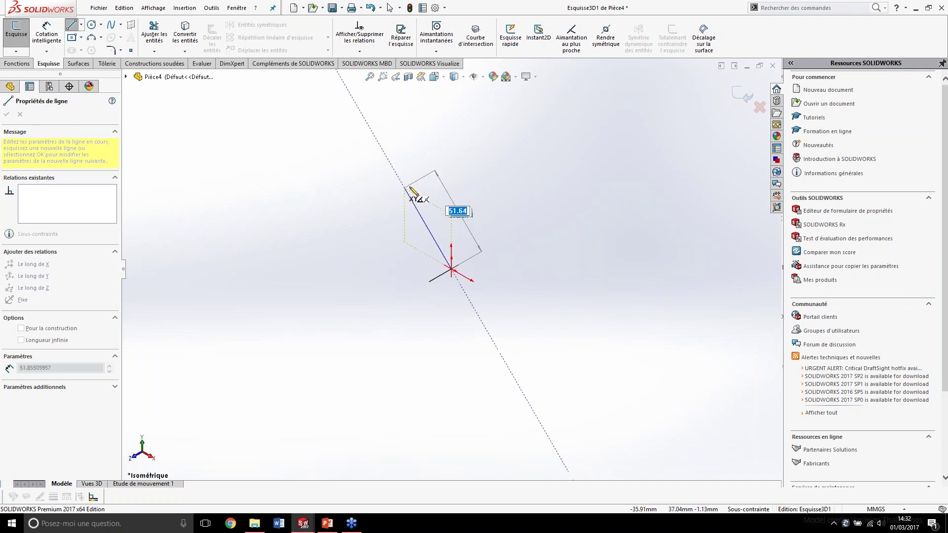
{"action": "double_click", "coordinate": [410, 187]}
{"action": "key", "text": "Escape"}
{"action": "key", "text": "s"}
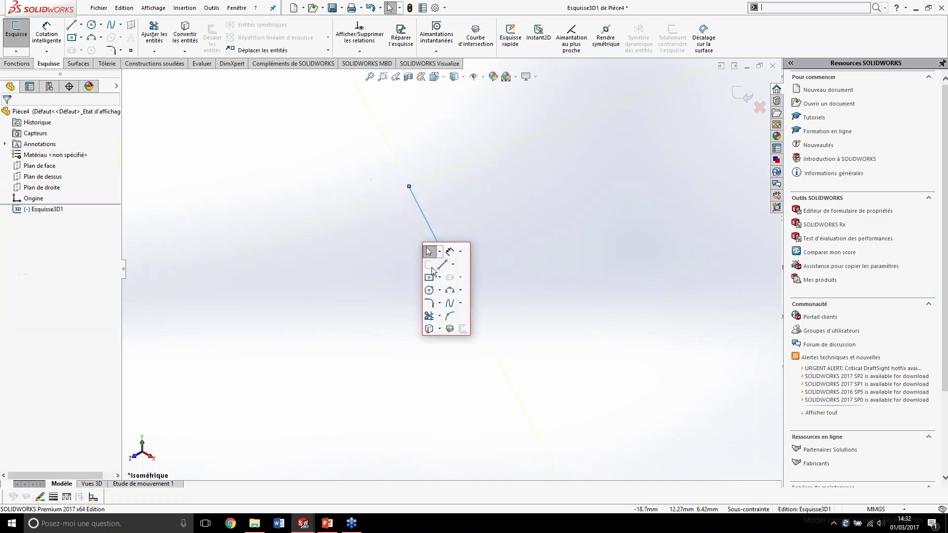
{"action": "left_click", "coordinate": [449, 251]}
Step: Attempt dimensions on the line's end point and length, then cancel them
{"action": "left_click", "coordinate": [451, 268]}
{"action": "key", "text": "Escape"}
{"action": "key", "text": "Escape"}
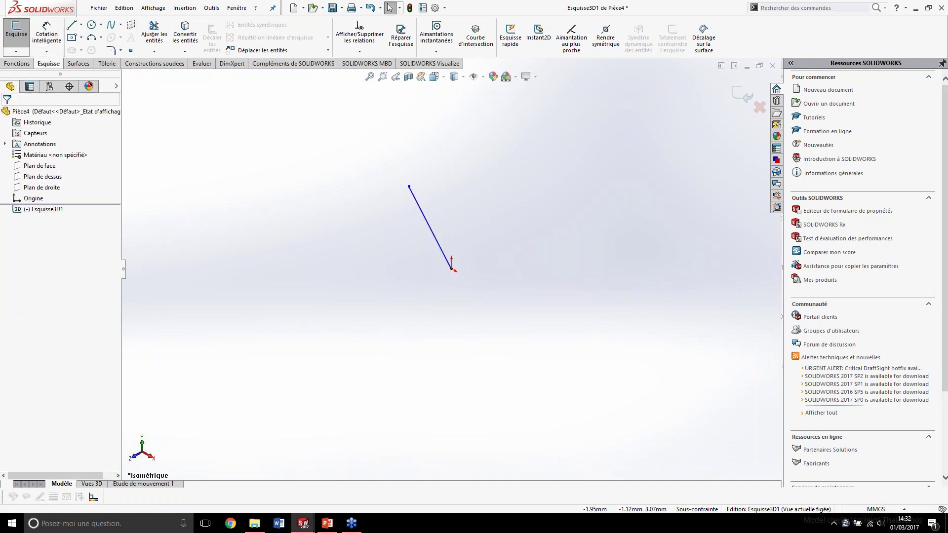
{"action": "key", "text": "s"}
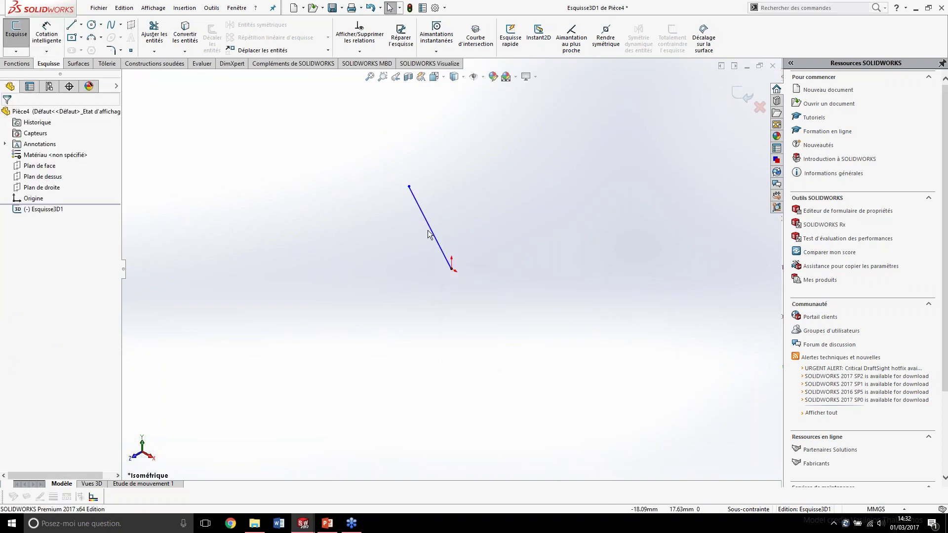
{"action": "left_click", "coordinate": [429, 230]}
{"action": "key", "text": "s"}
{"action": "left_click", "coordinate": [459, 235]}
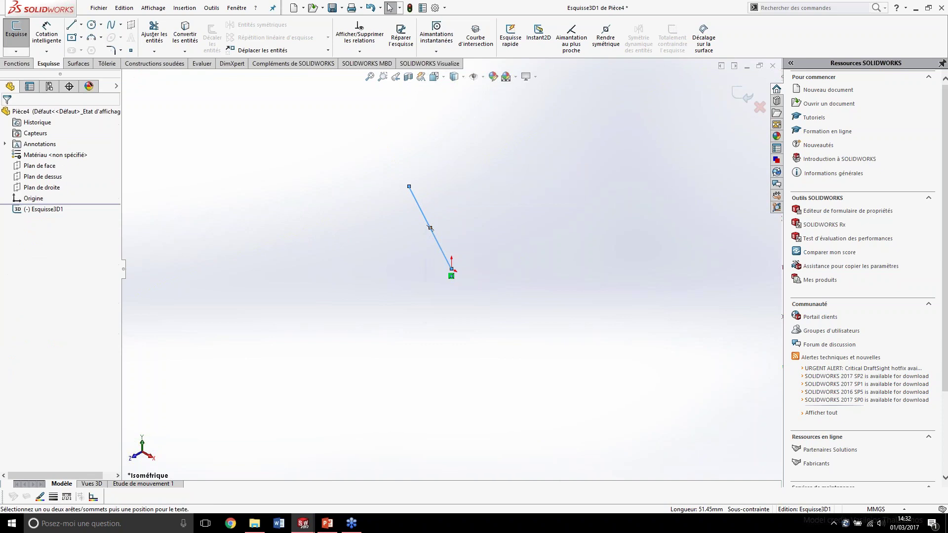
{"action": "left_click", "coordinate": [39, 176]}
{"action": "key", "text": "Escape"}
{"action": "left_click", "coordinate": [428, 224]}
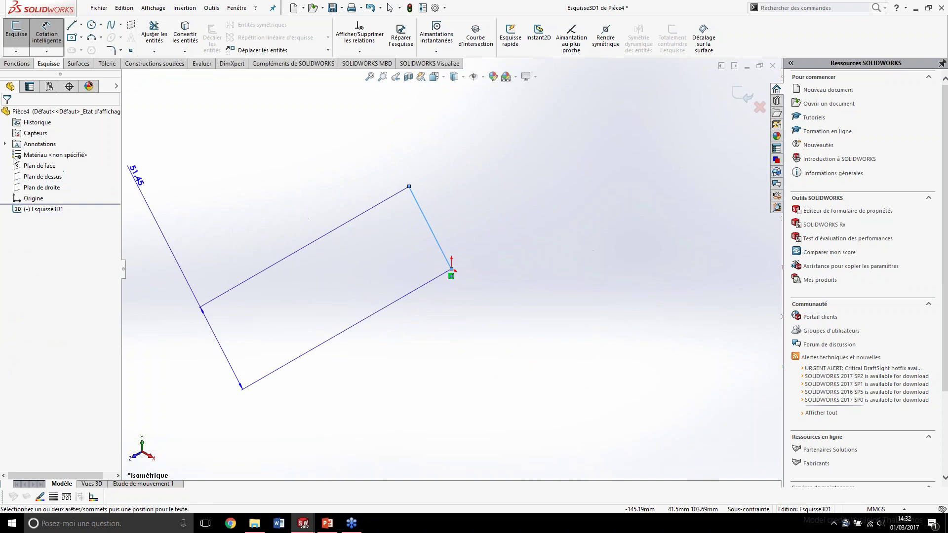
{"action": "key", "text": "Escape"}
{"action": "key", "text": "Escape"}
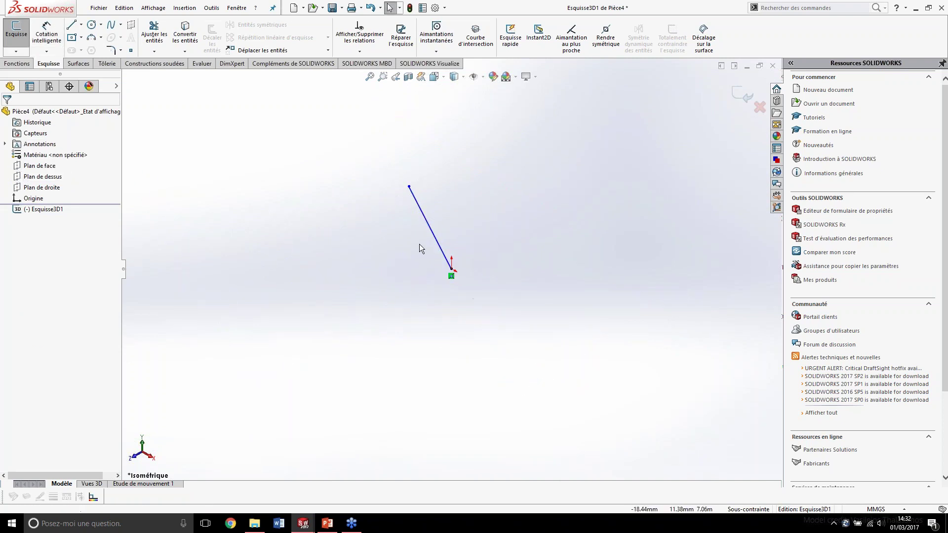
Step: Attempt a dimension between the line and the top plane, then cancel it
{"action": "key", "text": "s"}
{"action": "left_click", "coordinate": [437, 253]}
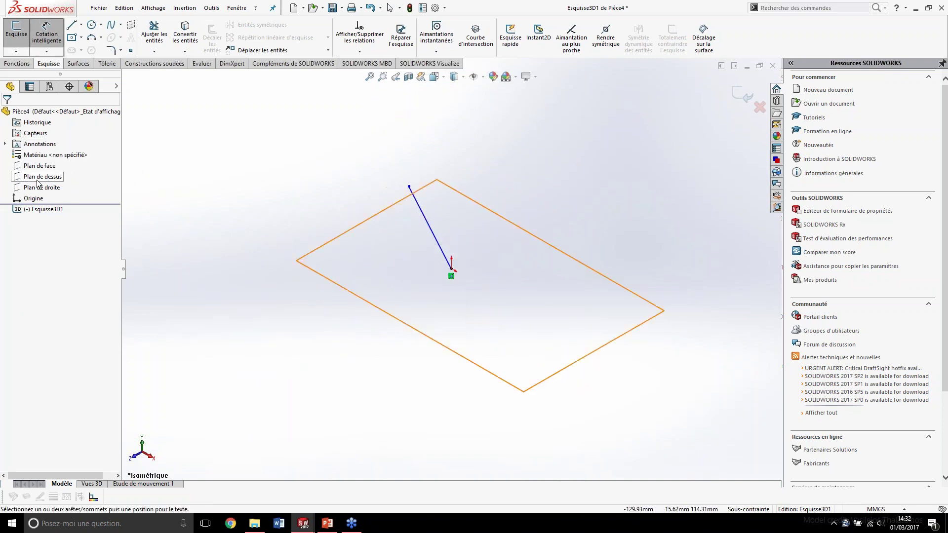
{"action": "left_click", "coordinate": [451, 269]}
{"action": "left_click", "coordinate": [436, 241]}
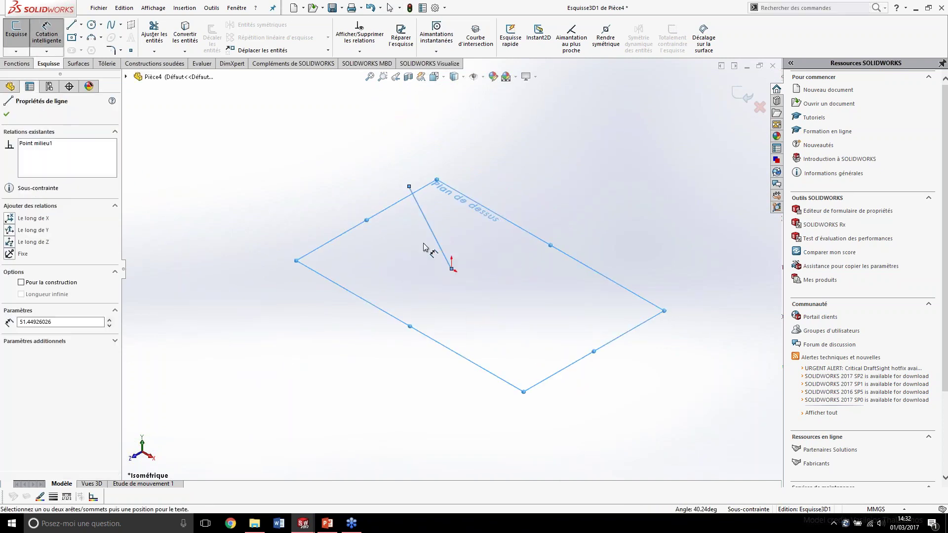
{"action": "key", "text": "Escape"}
{"action": "key", "text": "Escape"}
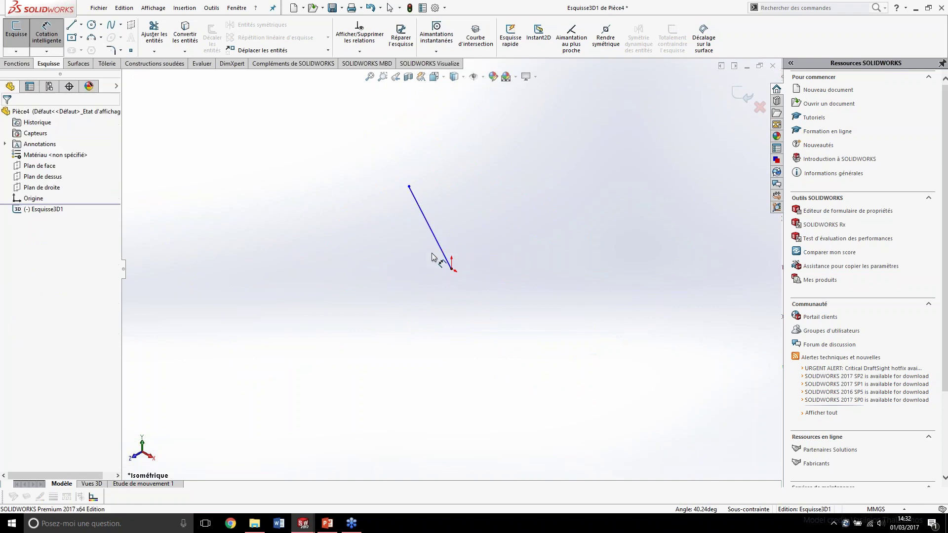
{"action": "left_click", "coordinate": [43, 176]}
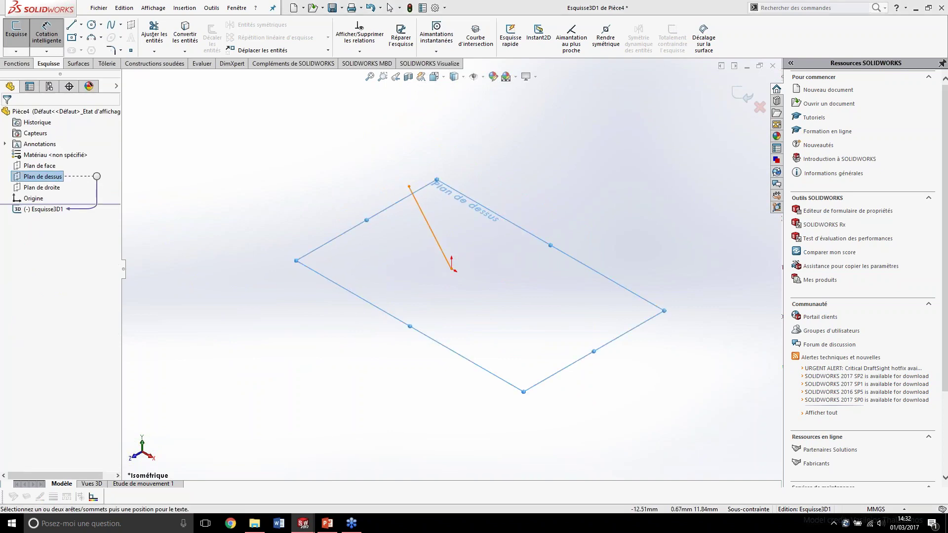
Step: Draw a second line from the origin lying on the top plane
{"action": "key", "text": "s"}
{"action": "left_click", "coordinate": [443, 290]}
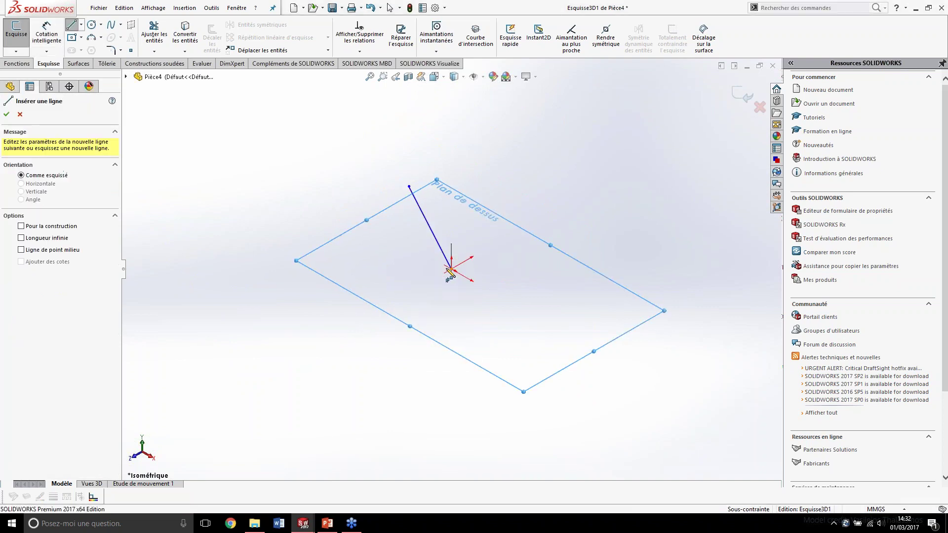
{"action": "left_click", "coordinate": [451, 269]}
{"action": "left_click", "coordinate": [398, 239]}
{"action": "key", "text": "Escape"}
Step: Dimension the angle between the two lines to 45°
{"action": "key", "text": "s"}
{"action": "left_click", "coordinate": [425, 253]}
{"action": "left_click", "coordinate": [440, 247]}
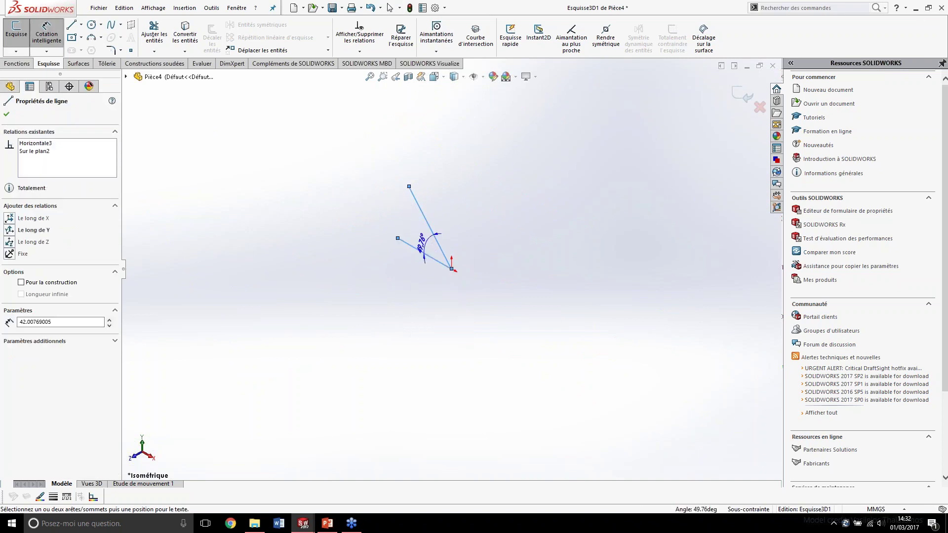
{"action": "left_click", "coordinate": [420, 243]}
{"action": "type", "text": "45"}
{"action": "key", "text": "Return"}
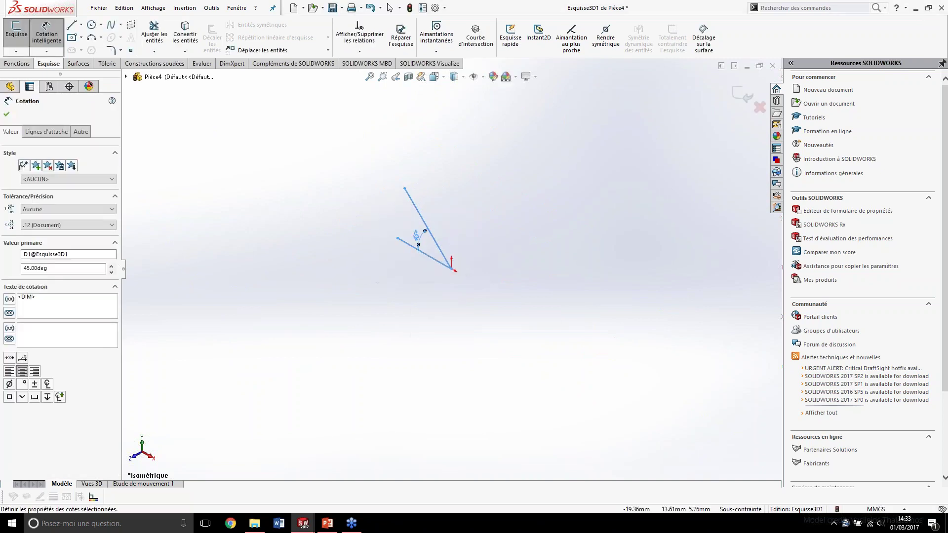
{"action": "left_click", "coordinate": [390, 7]}
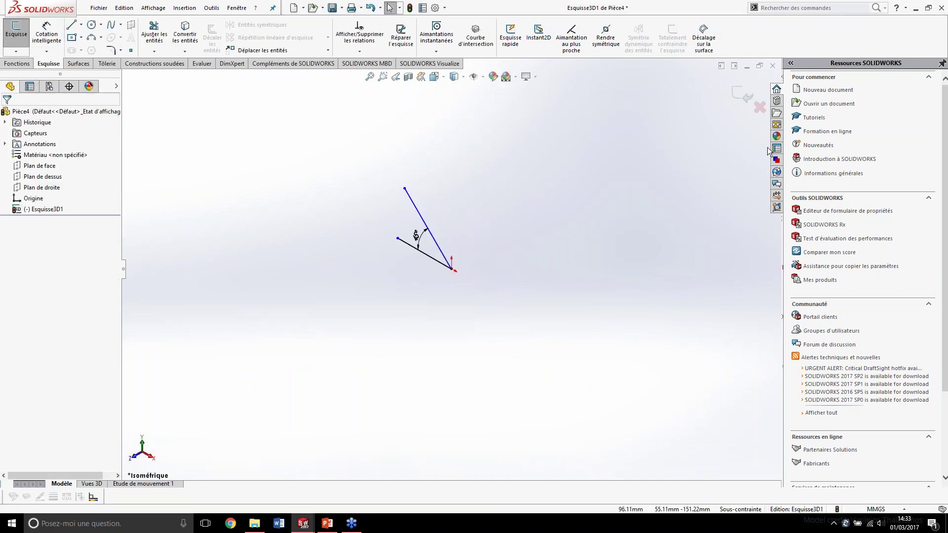
Step: Draw a line ending at the longer line's midpoint and exit the 3D sketch
{"action": "left_click", "coordinate": [71, 25]}
{"action": "left_click", "coordinate": [403, 186]}
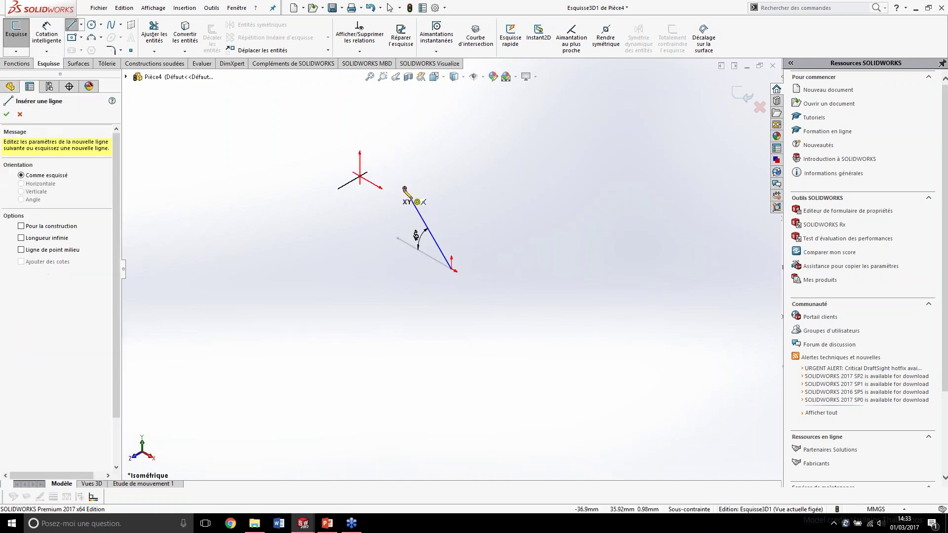
{"action": "left_click", "coordinate": [404, 189]}
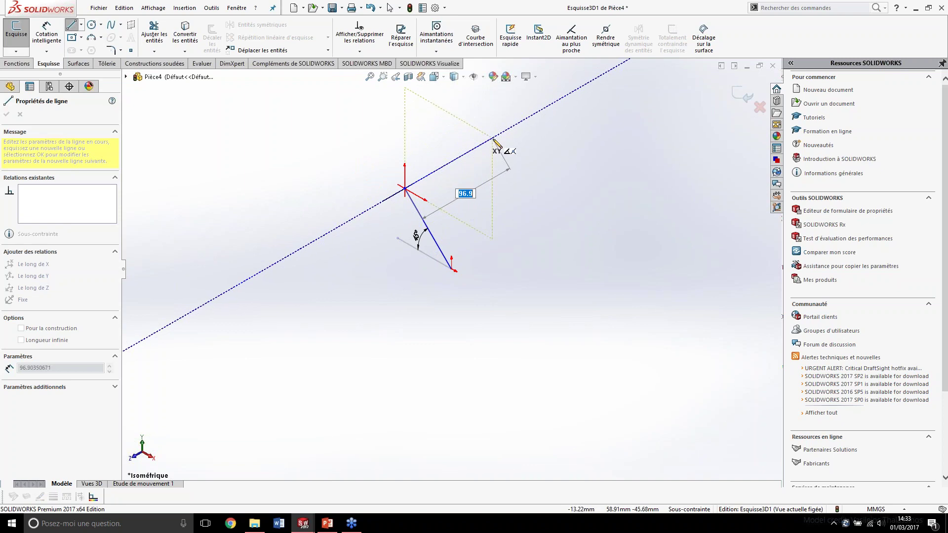
{"action": "double_click", "coordinate": [419, 214]}
{"action": "key", "text": "Escape"}
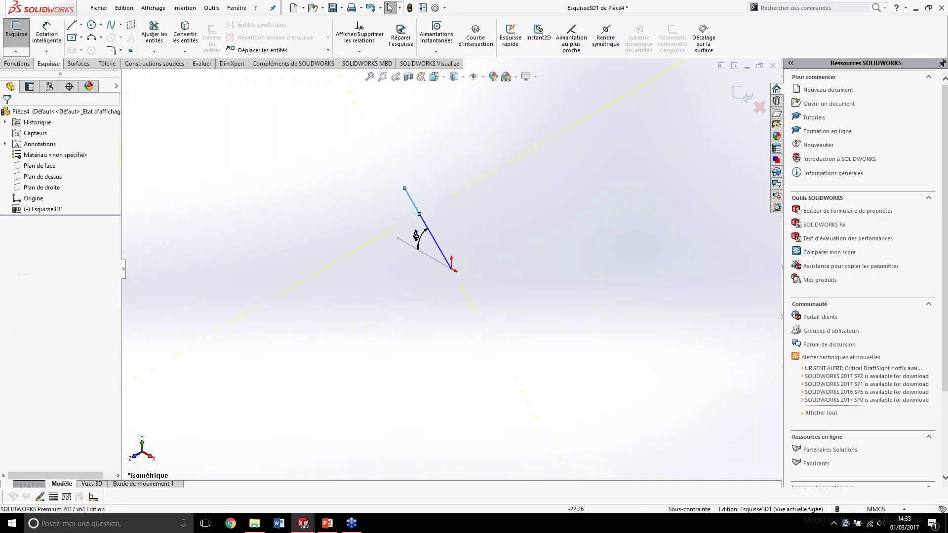
{"action": "left_click", "coordinate": [418, 218]}
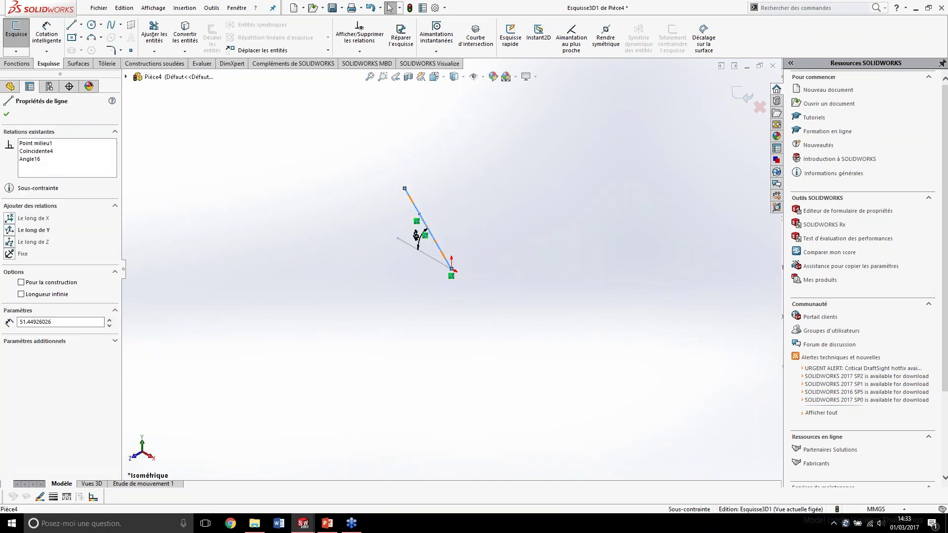
{"action": "left_click", "coordinate": [418, 215]}
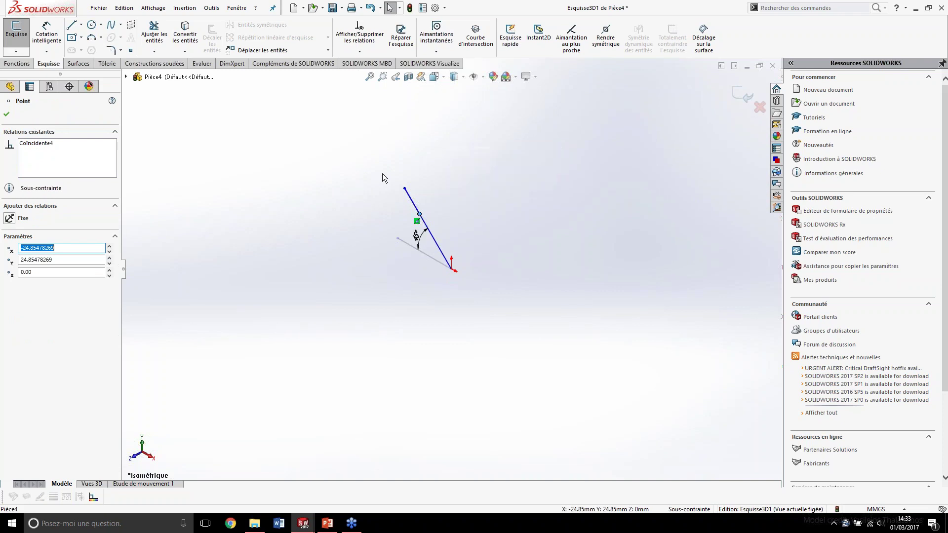
{"action": "left_click", "coordinate": [356, 158]}
{"action": "left_click", "coordinate": [736, 96]}
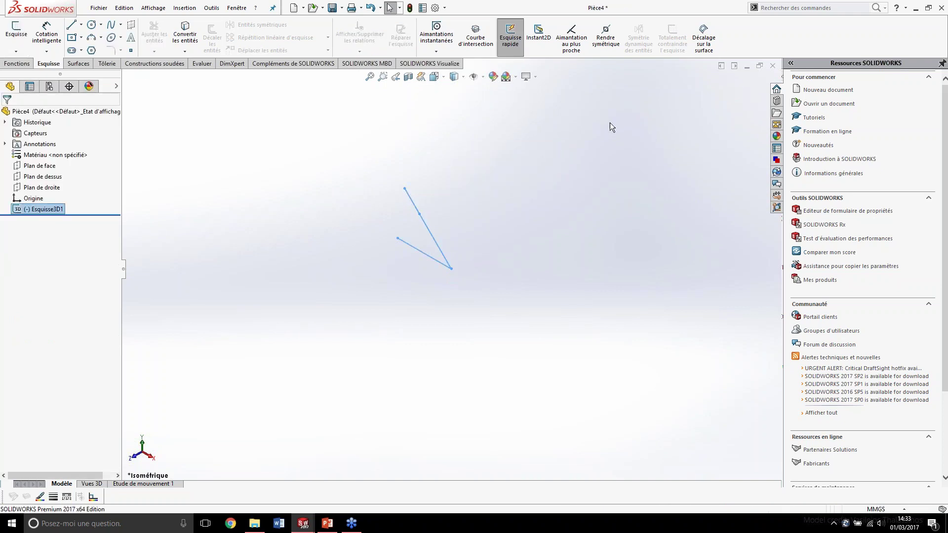
Step: Add Système de coordonnées1 at the line's end point
{"action": "left_click", "coordinate": [26, 65]}
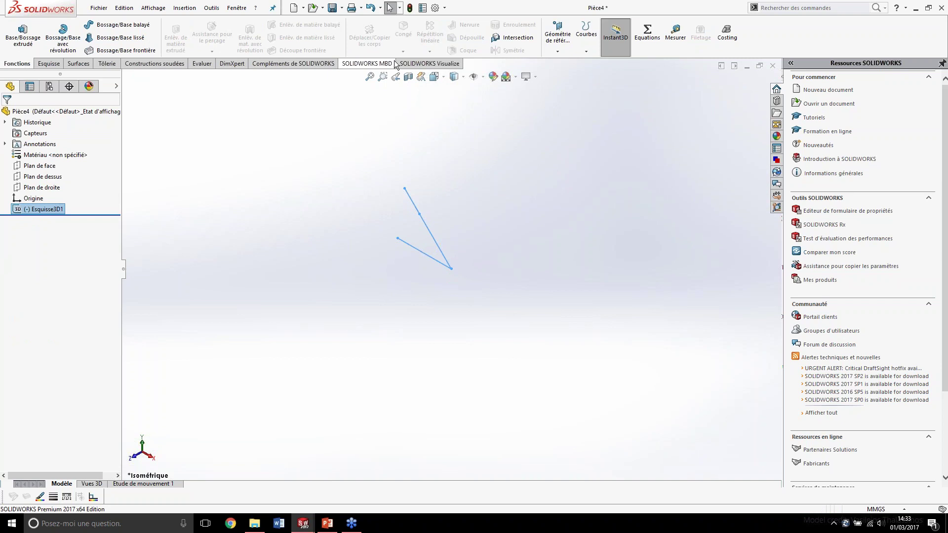
{"action": "left_click", "coordinate": [563, 52]}
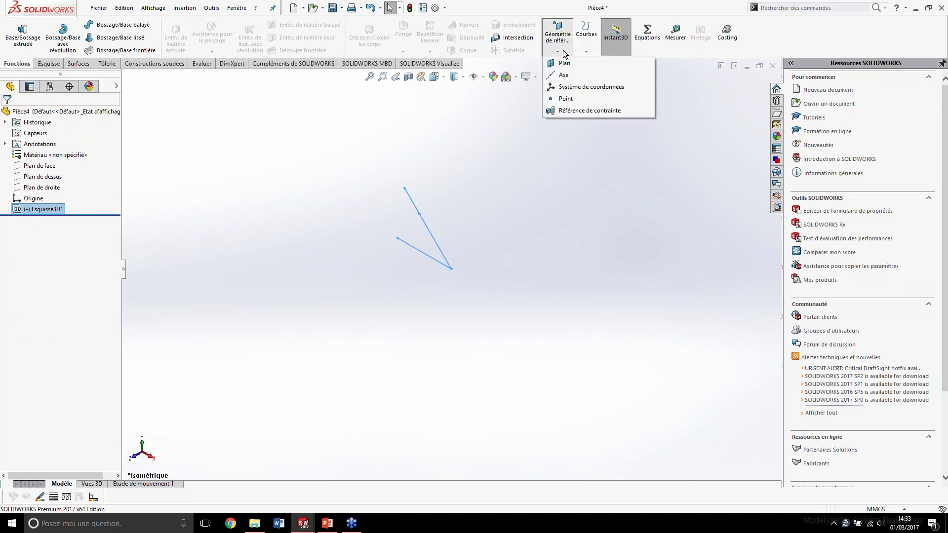
{"action": "left_click", "coordinate": [561, 90]}
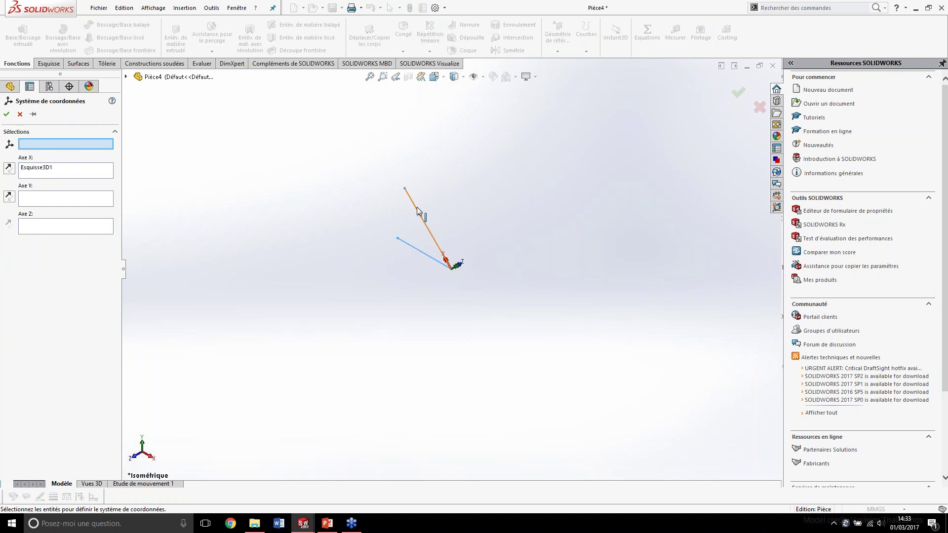
{"action": "left_click", "coordinate": [405, 189]}
{"action": "left_click", "coordinate": [7, 115]}
{"action": "middle_click_drag", "start_coordinate": [470, 206], "coordinate": [446, 197]}
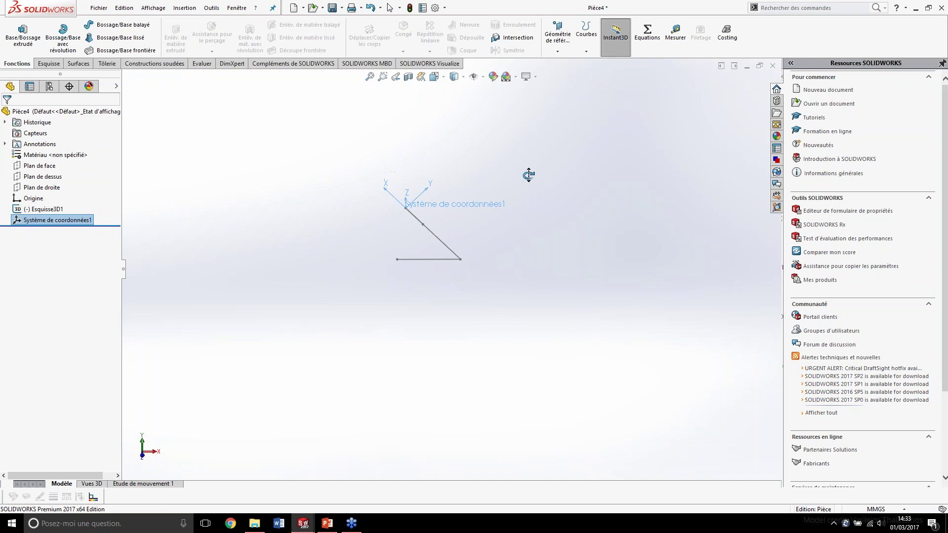
{"action": "scroll", "coordinate": [443, 196], "scroll_direction": "down", "scroll_amount": 5}
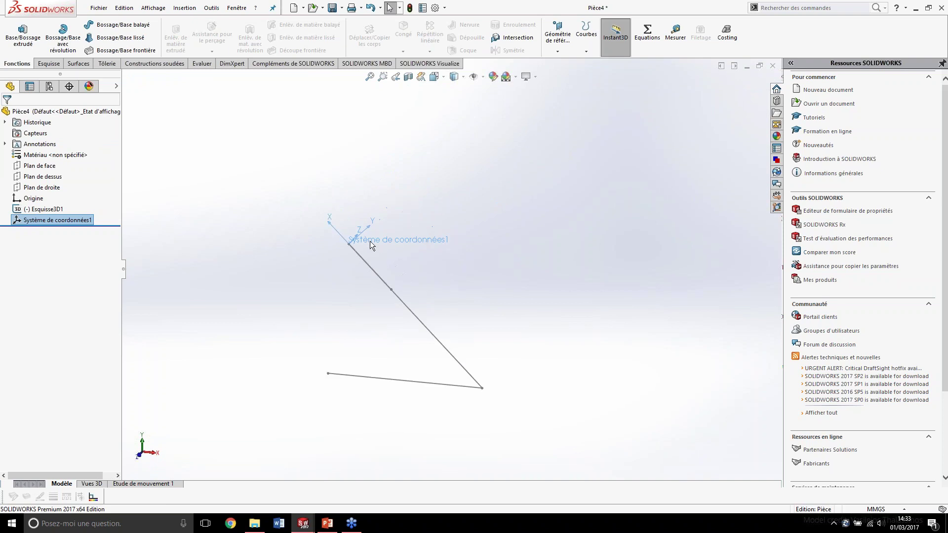
{"action": "middle_click_drag", "start_coordinate": [361, 232], "coordinate": [374, 218]}
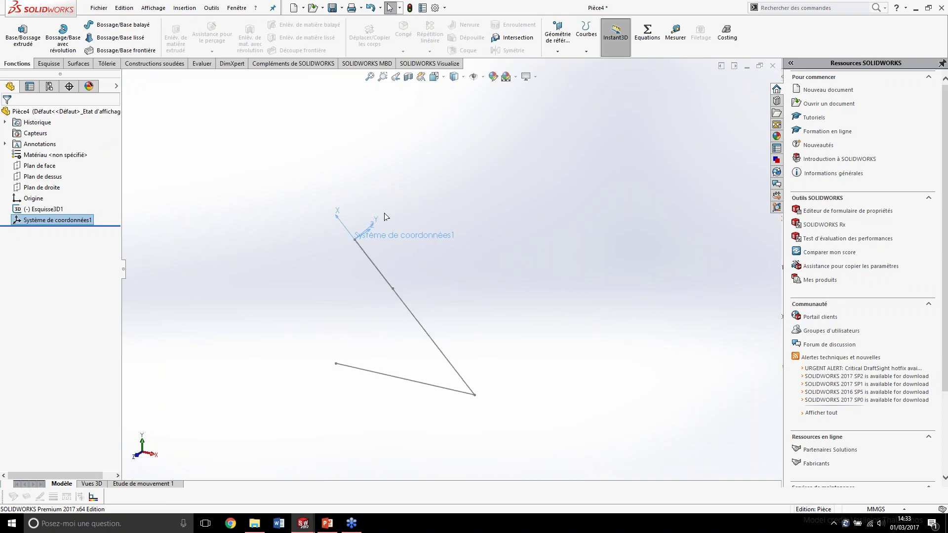
Step: Create Plan1 through the line's end point, perpendicular to Ligne1
{"action": "left_click", "coordinate": [557, 50]}
{"action": "left_click", "coordinate": [355, 240]}
{"action": "left_click", "coordinate": [398, 296]}
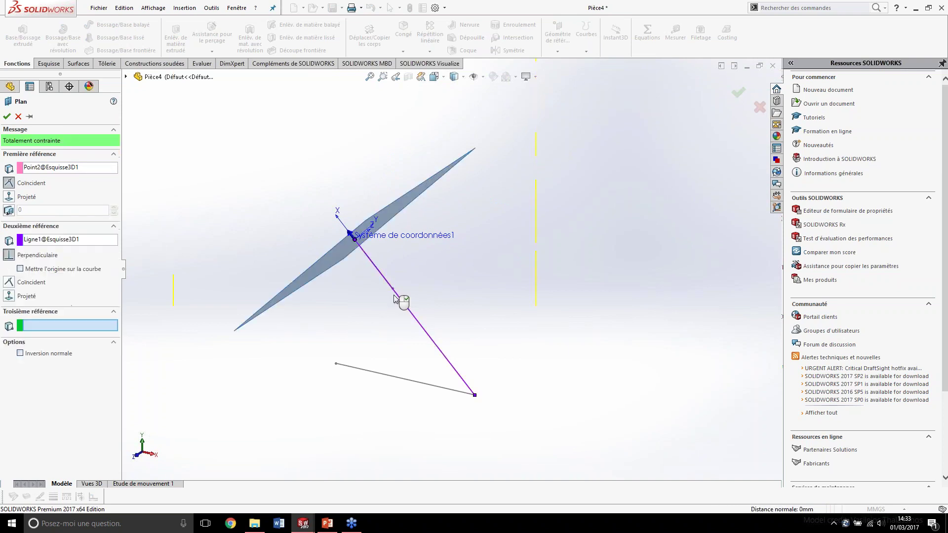
{"action": "left_click", "coordinate": [7, 118]}
{"action": "middle_click_drag", "start_coordinate": [368, 197], "coordinate": [349, 195]}
Step: Start a new 3D sketch, Esquisse3D2
{"action": "left_click", "coordinate": [49, 63]}
{"action": "left_click", "coordinate": [16, 52]}
{"action": "left_click", "coordinate": [34, 75]}
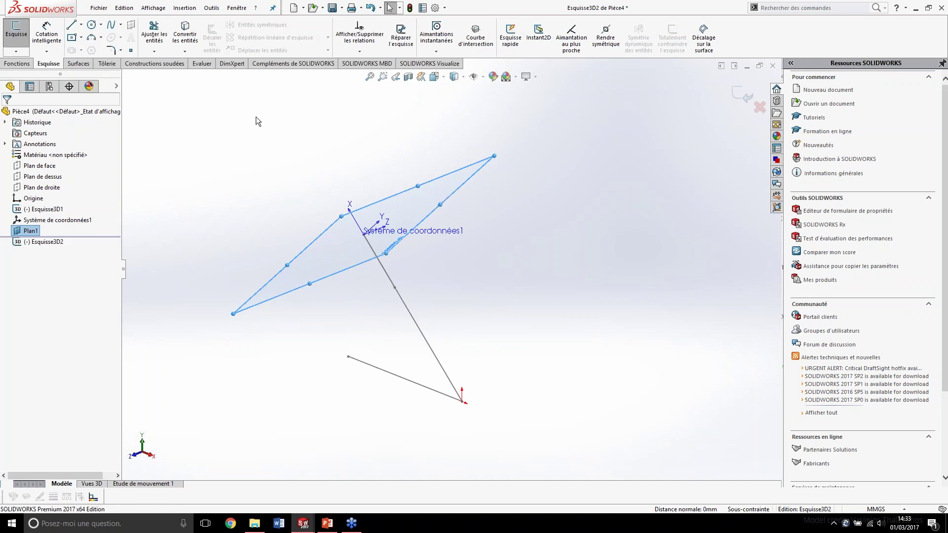
Step: Draw three connected lines forming an open U-shaped profile on Plan1
{"action": "left_click", "coordinate": [71, 24]}
{"action": "middle_click_drag", "start_coordinate": [332, 275], "coordinate": [318, 280]}
{"action": "left_click", "coordinate": [318, 287]}
{"action": "mouse_move", "coordinate": [345, 269]}
{"action": "middle_mouse_down"}
{"action": "mouse_move", "coordinate": [368, 263]}
{"action": "mouse_move", "coordinate": [375, 316]}
{"action": "middle_mouse_up"}
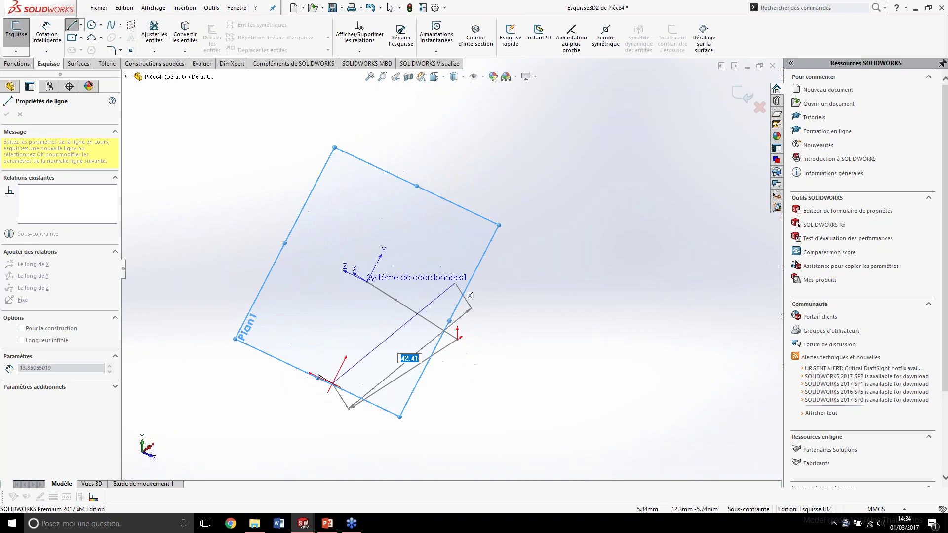
{"action": "left_click", "coordinate": [370, 310]}
{"action": "middle_click_drag", "start_coordinate": [310, 328], "coordinate": [320, 304]}
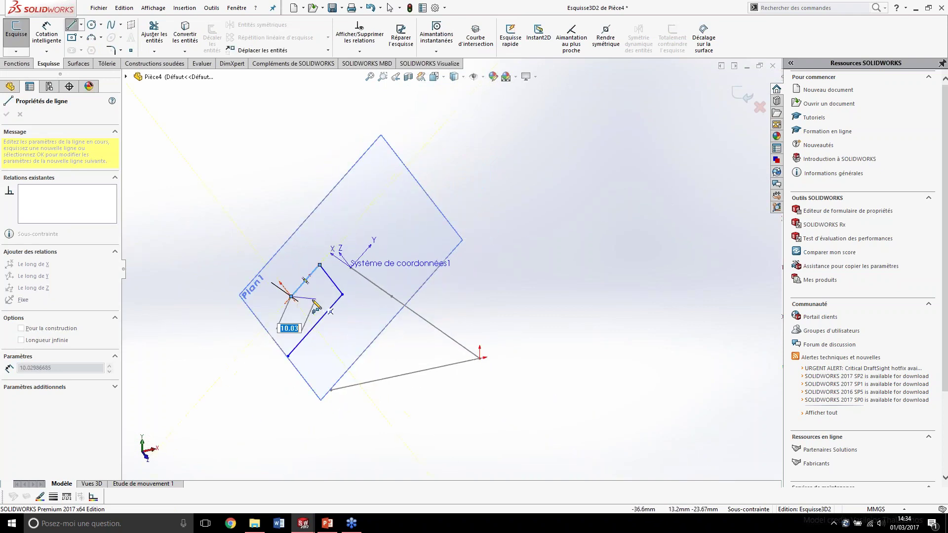
{"action": "middle_click_drag", "start_coordinate": [320, 305], "coordinate": [310, 291]}
{"action": "left_click", "coordinate": [296, 278]}
{"action": "key", "text": "Escape"}
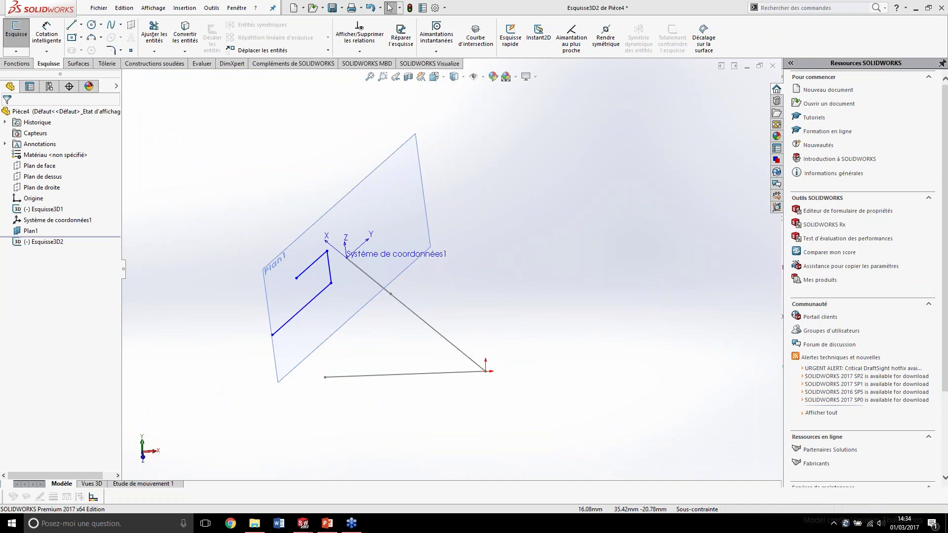
{"action": "mouse_move", "coordinate": [528, 181]}
{"action": "left_mouse_down"}
{"action": "mouse_move", "coordinate": [428, 339]}
{"action": "mouse_move", "coordinate": [236, 425]}
{"action": "mouse_move", "coordinate": [244, 417]}
{"action": "left_mouse_up"}
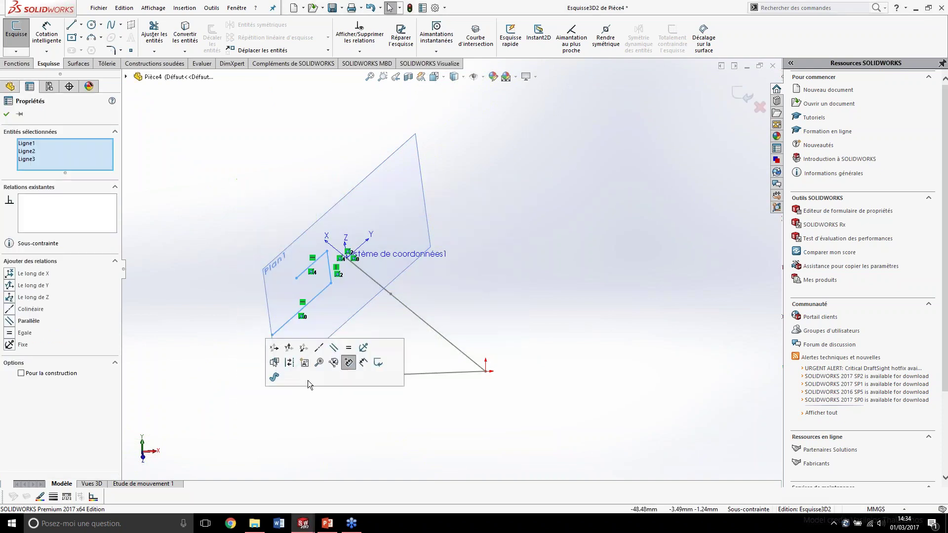
{"action": "left_click", "coordinate": [472, 146]}
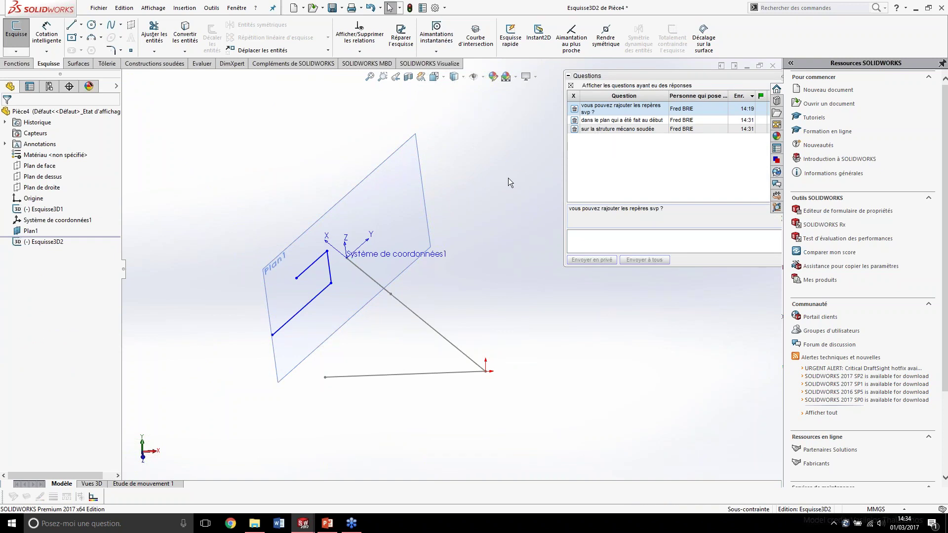
Step: Cycle with Ctrl+Tab through structure.SLDPRT to the structure drawing sheet Feuille1
{"action": "key", "text": "ctrl+Tab"}
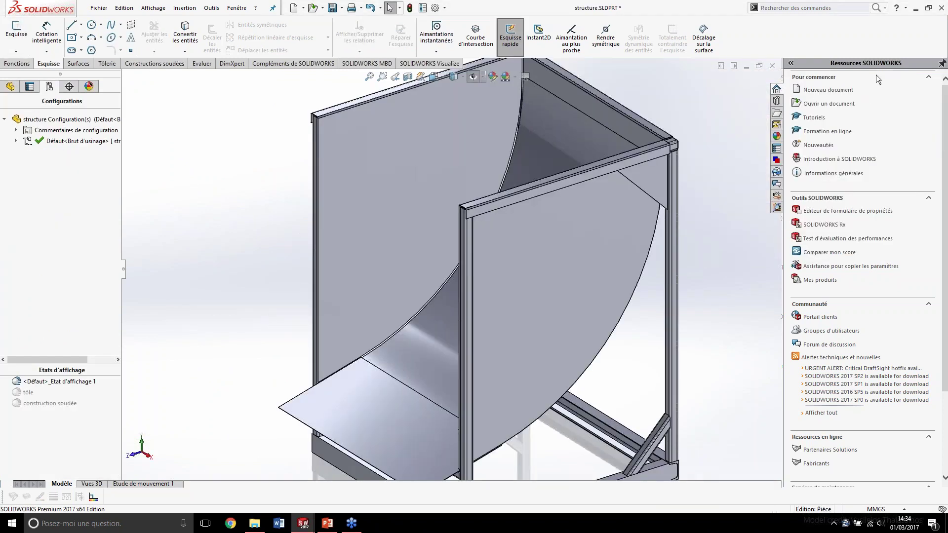
{"action": "scroll", "coordinate": [377, 268], "scroll_direction": "up", "scroll_amount": 3}
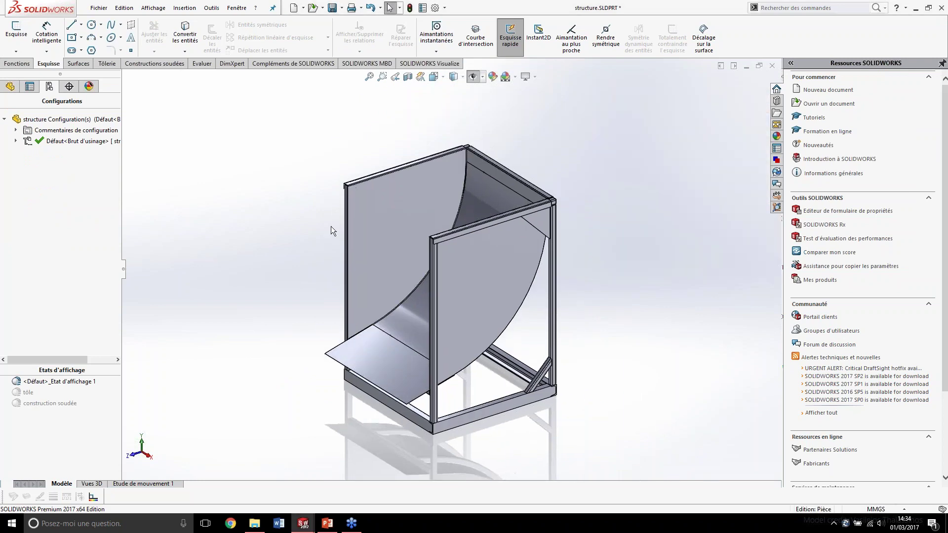
{"action": "key", "text": "ctrl+Tab"}
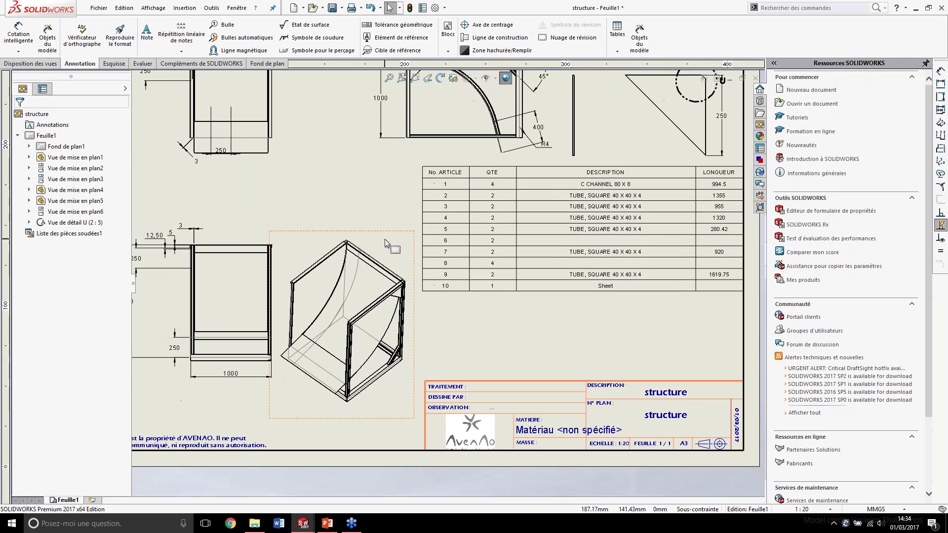
Step: Select the isometric view and apply automatic balloons to it
{"action": "left_click", "coordinate": [384, 239]}
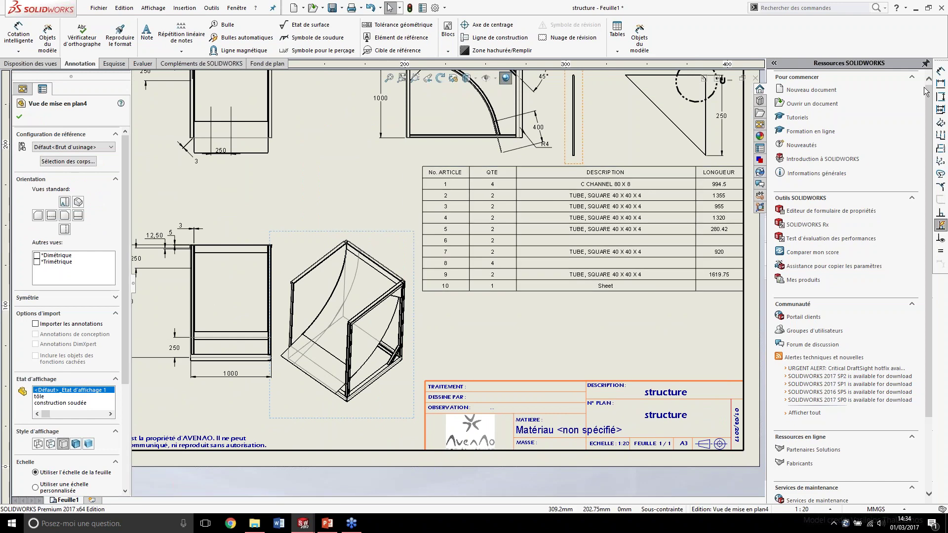
{"action": "key", "text": "Escape"}
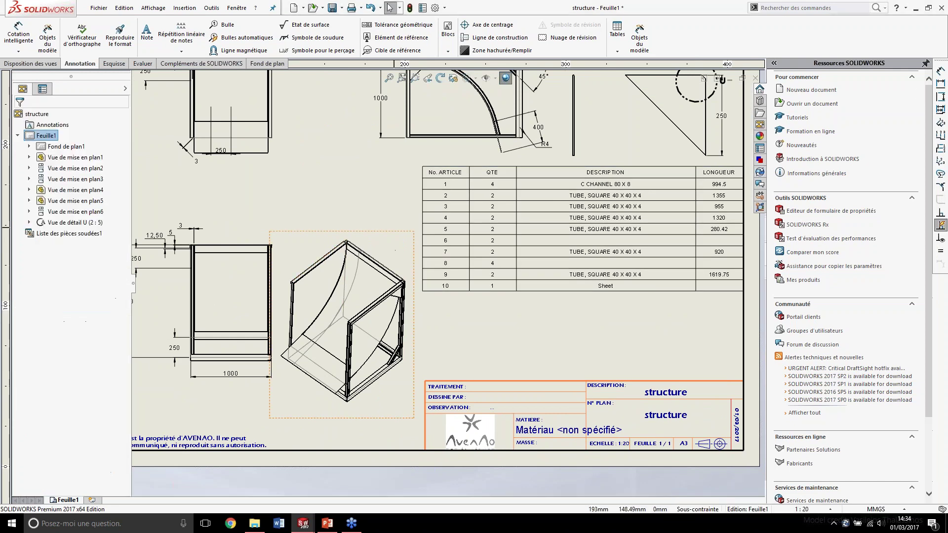
{"action": "left_click", "coordinate": [399, 239]}
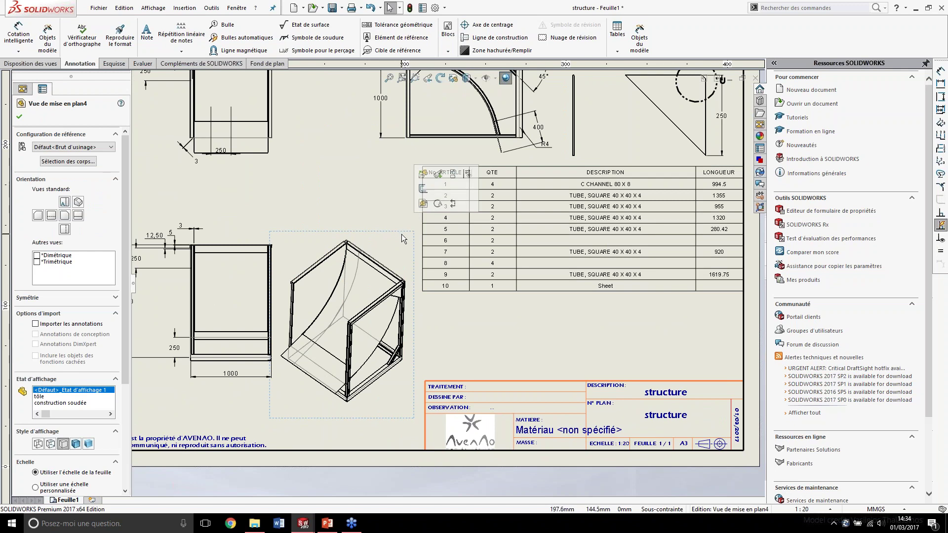
{"action": "left_click", "coordinate": [243, 37]}
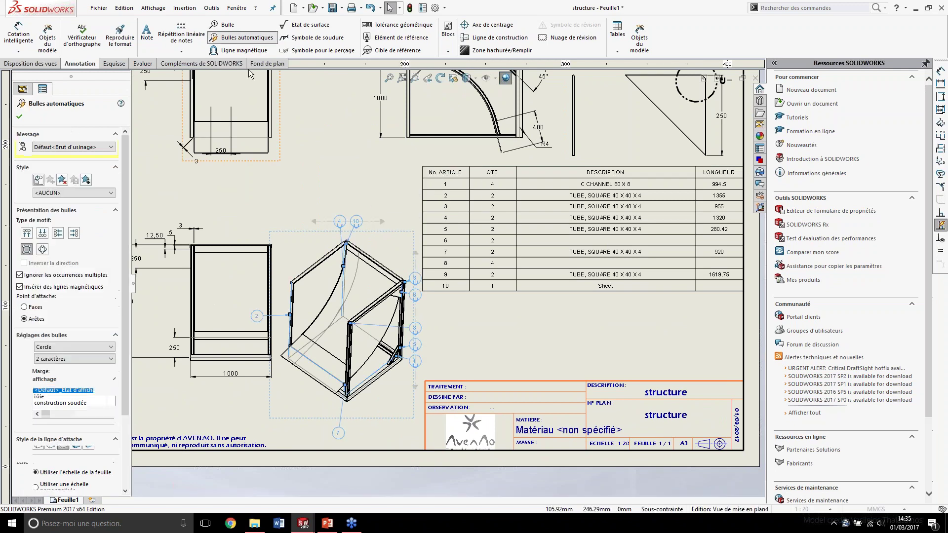
{"action": "left_click", "coordinate": [20, 117]}
{"action": "scroll", "coordinate": [419, 267], "scroll_direction": "down", "scroll_amount": 2}
{"action": "scroll", "coordinate": [424, 255], "scroll_direction": "down", "scroll_amount": 2}
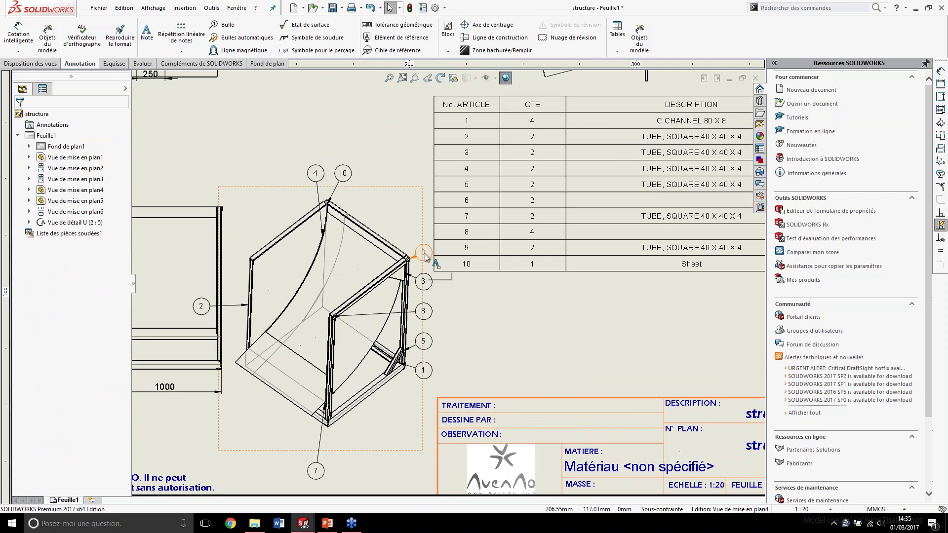
{"action": "mouse_move", "coordinate": [452, 113]}
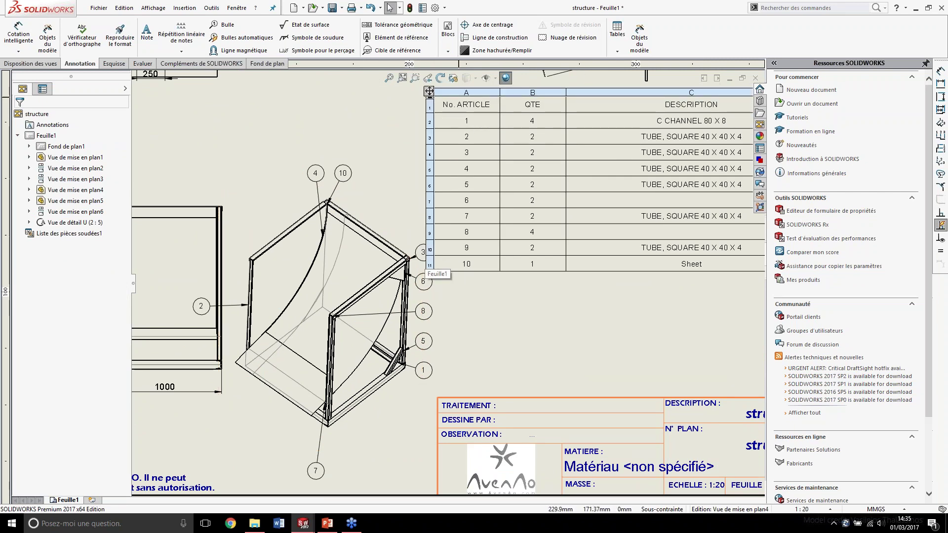
Step: Attach balloons 3 and 10 to the top frame edges and curved sheet
{"action": "left_click", "coordinate": [222, 25]}
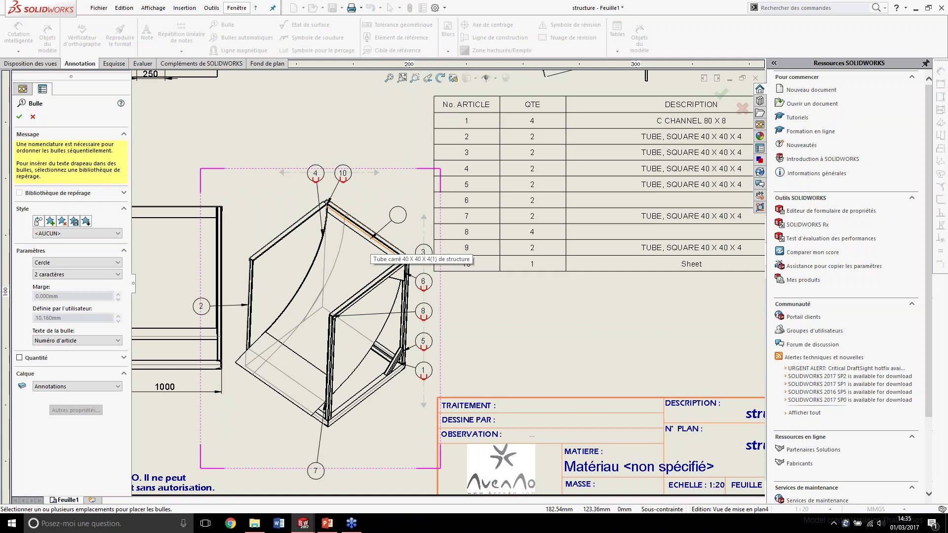
{"action": "left_click", "coordinate": [227, 27]}
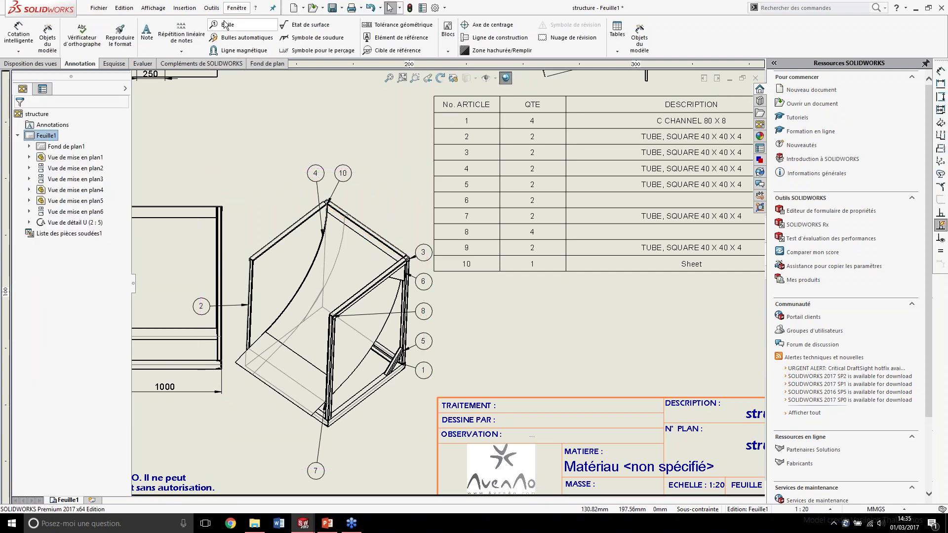
{"action": "left_click", "coordinate": [226, 26]}
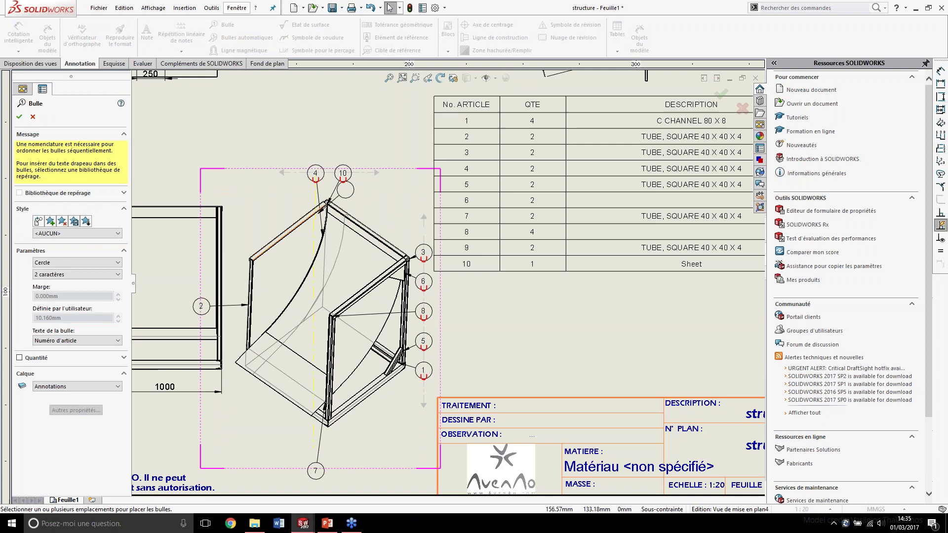
{"action": "left_click", "coordinate": [314, 205]}
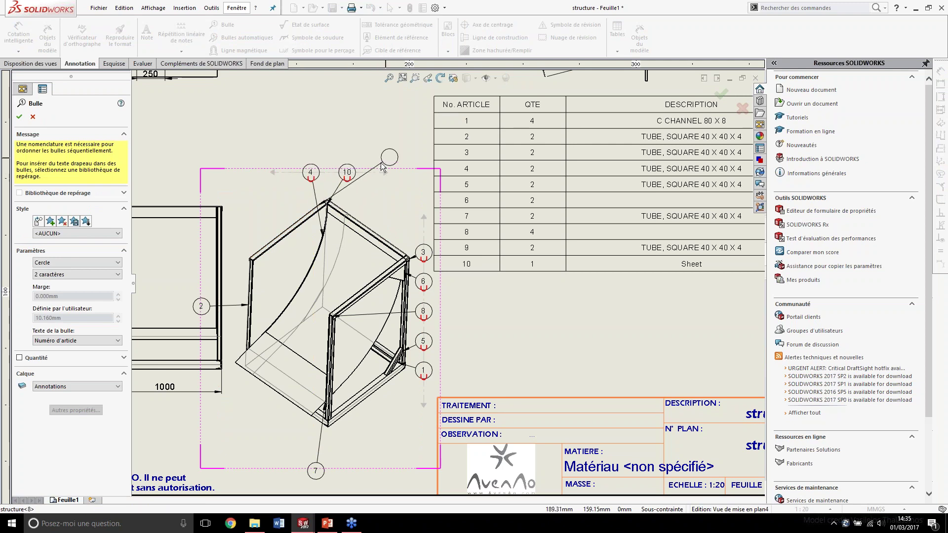
{"action": "left_click", "coordinate": [353, 172]}
{"action": "left_click", "coordinate": [365, 250]}
Step: Add balloon 10 to the right-hand stack and pan to show the whole cut-list table
{"action": "left_click", "coordinate": [403, 189]}
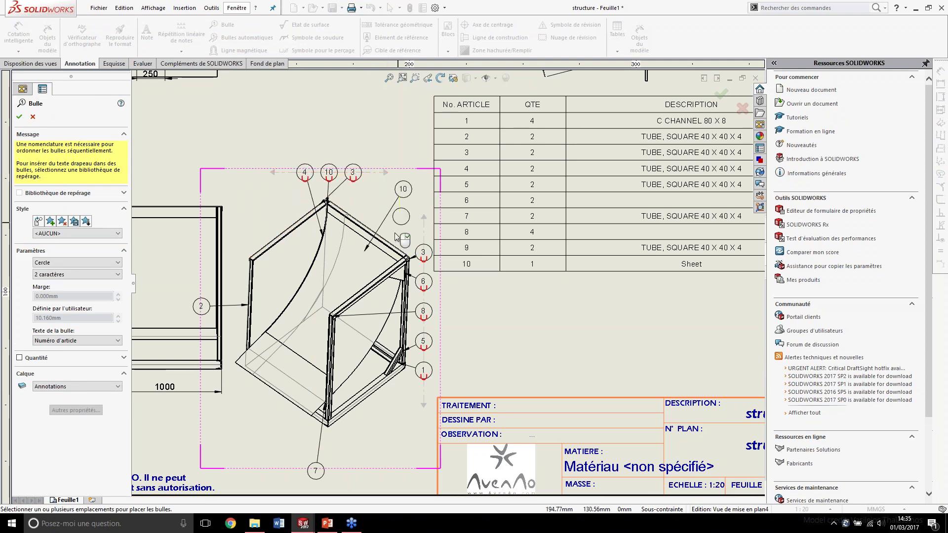
{"action": "left_click", "coordinate": [378, 287]}
{"action": "left_click", "coordinate": [425, 416]}
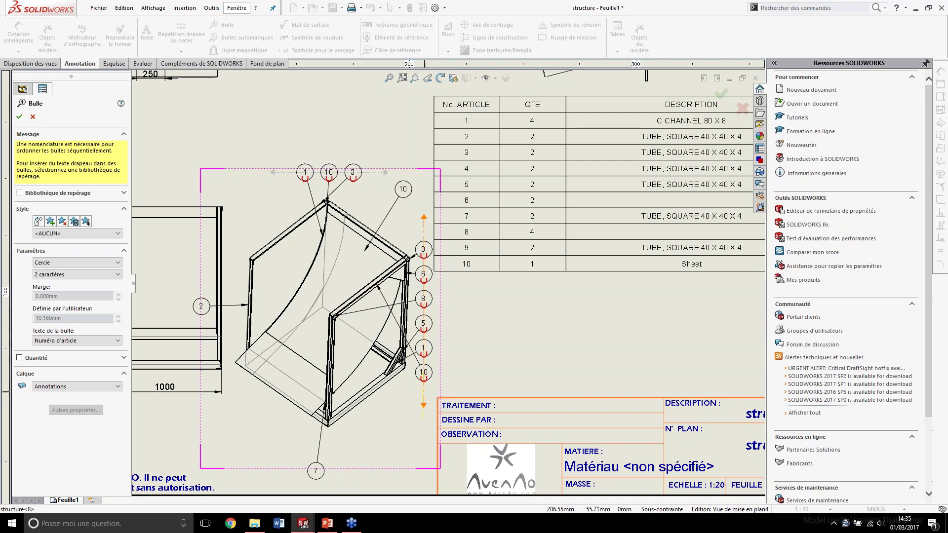
{"action": "key", "text": "Escape"}
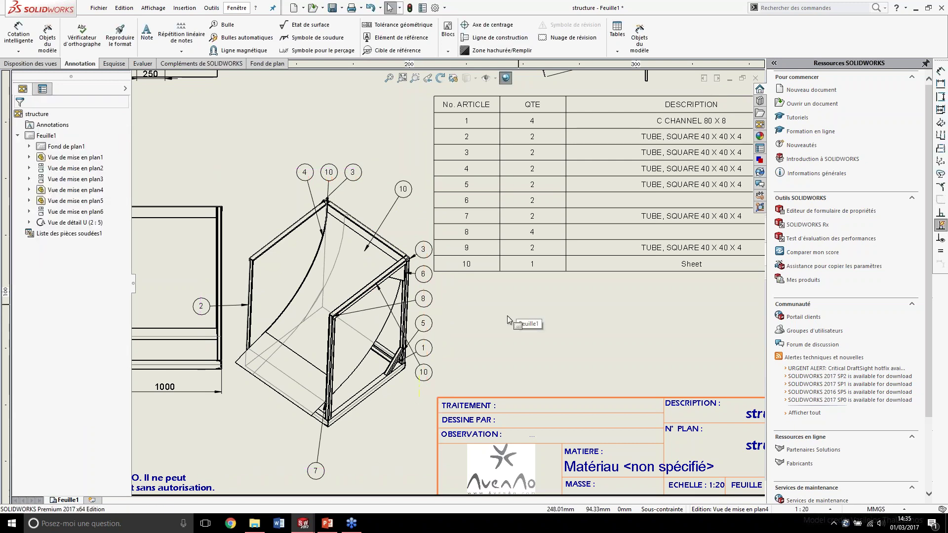
{"action": "middle_click_drag", "start_coordinate": [654, 357], "coordinate": [478, 332]}
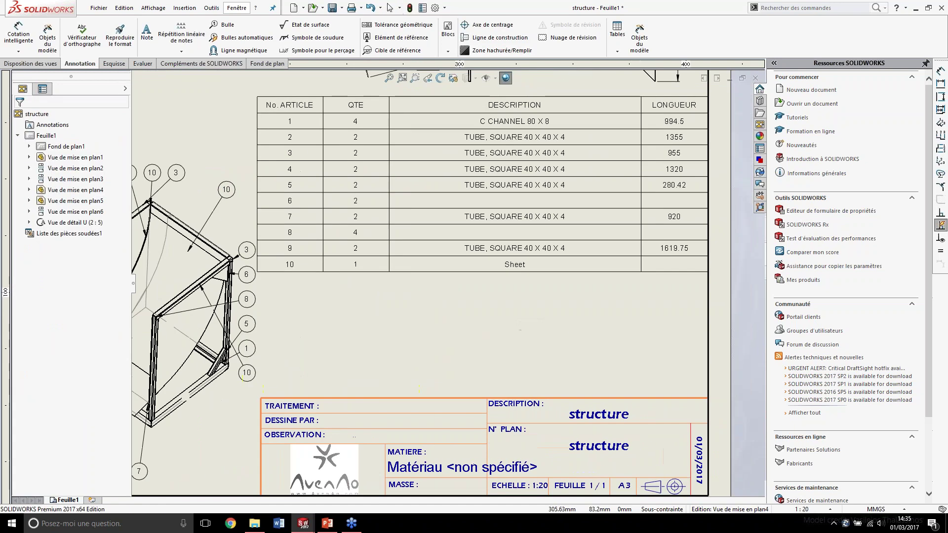
{"action": "scroll", "coordinate": [447, 281], "scroll_direction": "up", "scroll_amount": 2}
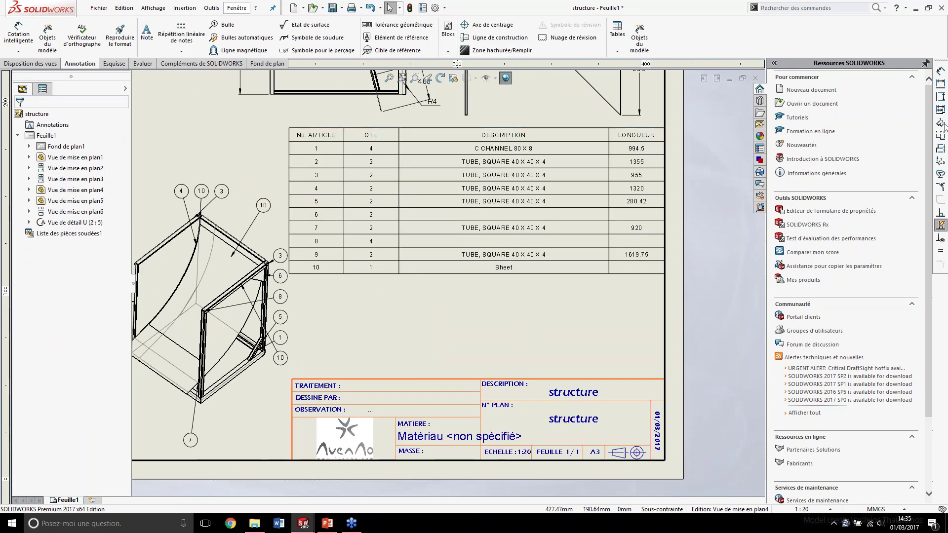
{"action": "left_click", "coordinate": [327, 526]}
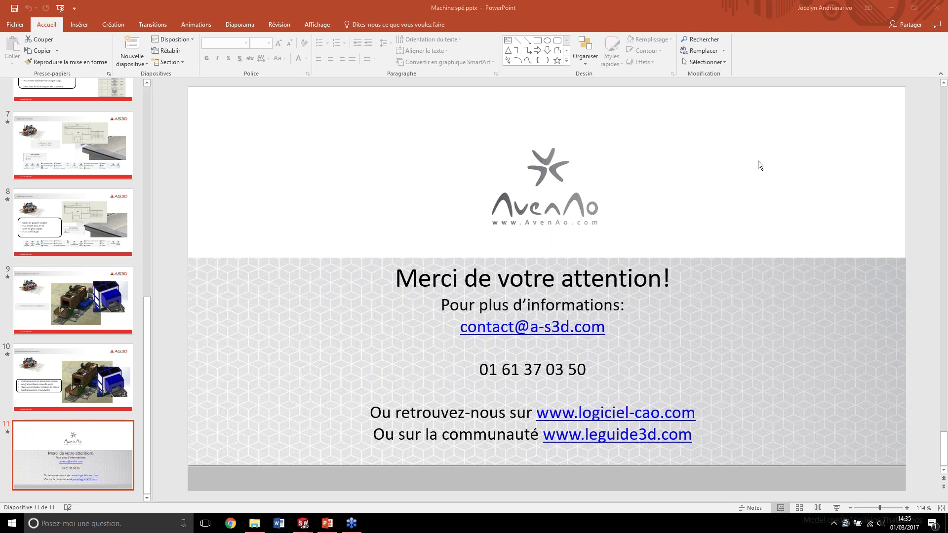
{"action": "left_click", "coordinate": [326, 526]}
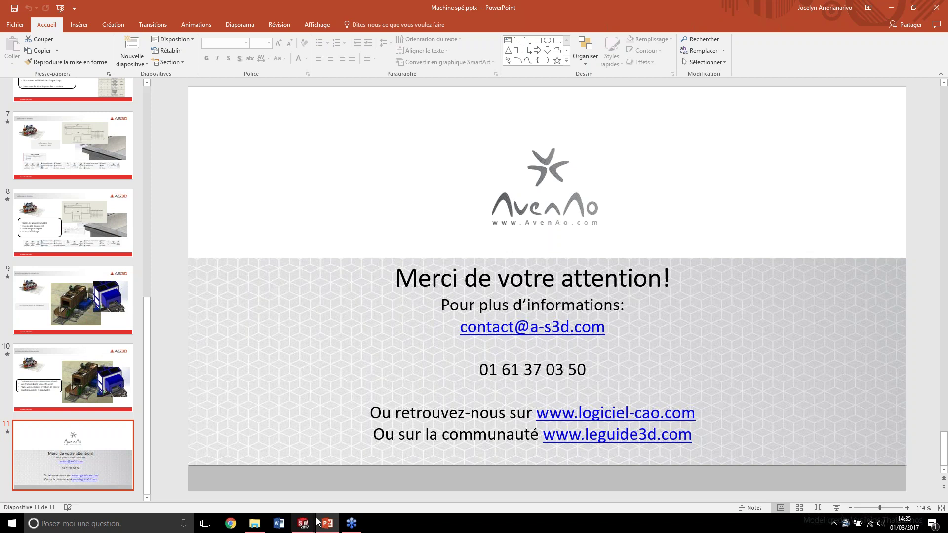
{"action": "mouse_move", "coordinate": [303, 522]}
{"action": "left_click", "coordinate": [315, 484]}
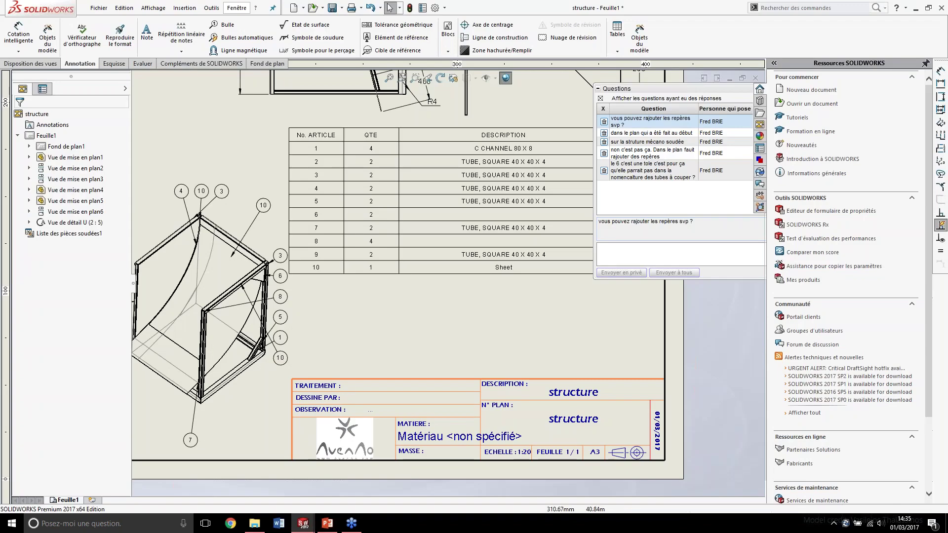
Step: Centre and select the cut-list table, then switch to the structure.SLDPRT part window
{"action": "middle_click_drag", "start_coordinate": [407, 318], "coordinate": [323, 346], "text": "ctrl"}
{"action": "left_click", "coordinate": [419, 227]}
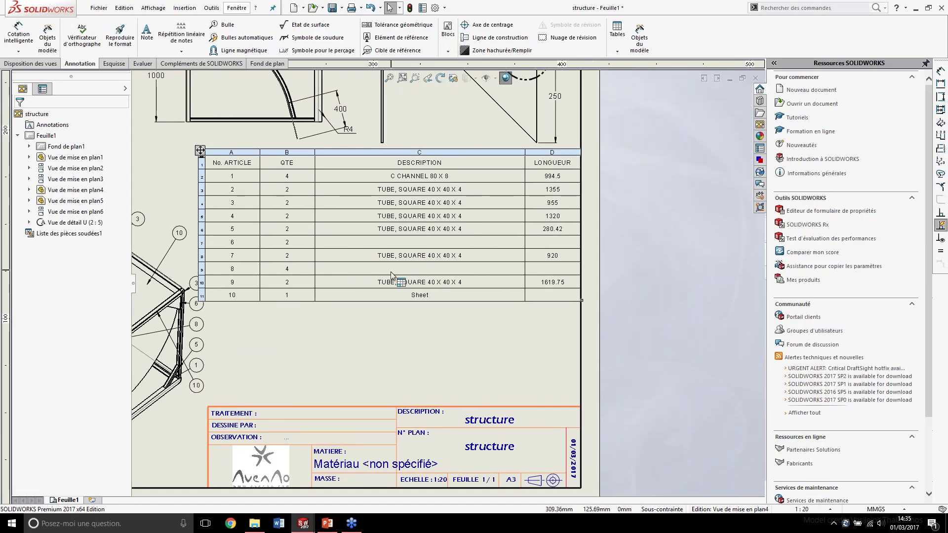
{"action": "mouse_move", "coordinate": [409, 268]}
{"action": "middle_mouse_down"}
{"action": "mouse_move", "coordinate": [450, 270]}
{"action": "mouse_move", "coordinate": [463, 291]}
{"action": "mouse_move", "coordinate": [454, 301]}
{"action": "middle_mouse_up"}
{"action": "left_click", "coordinate": [538, 276]}
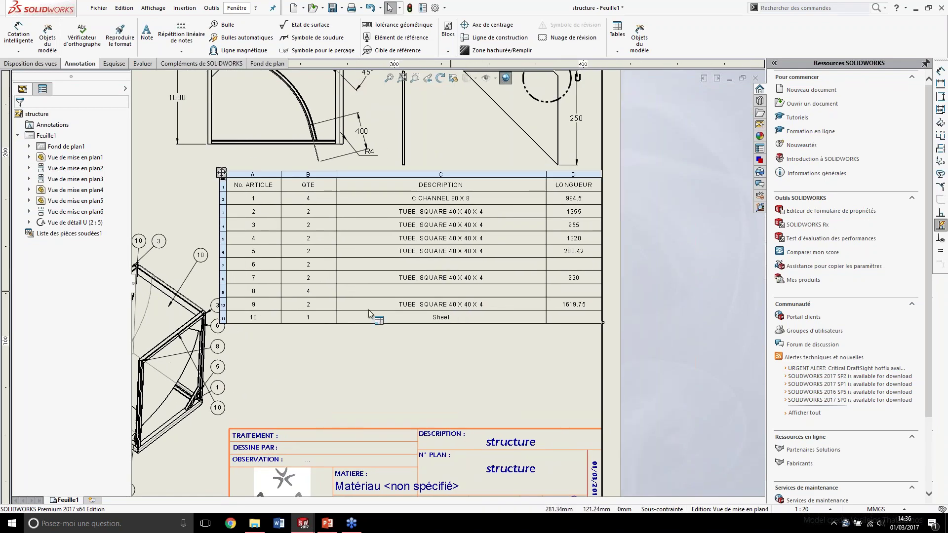
{"action": "key", "text": "ctrl+Tab"}
{"action": "left_click", "coordinate": [435, 235]}
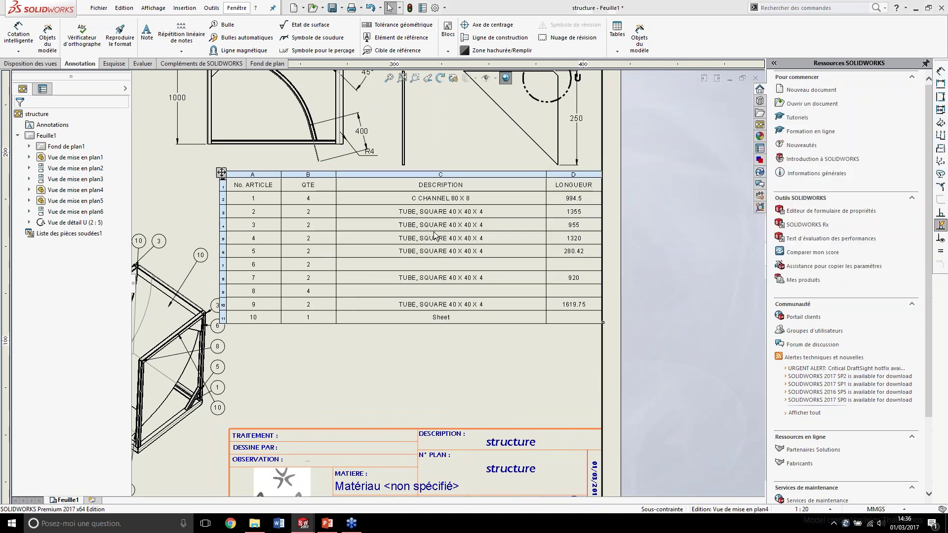
{"action": "key", "text": "ctrl+Tab"}
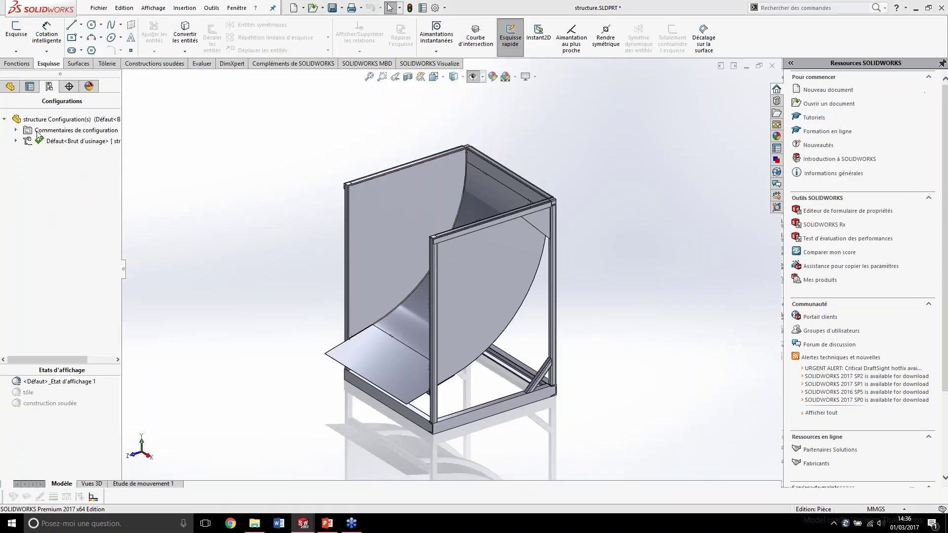
Step: Expand and widen the weldment cut list in the feature tree and select the gusset item
{"action": "left_click", "coordinate": [9, 87]}
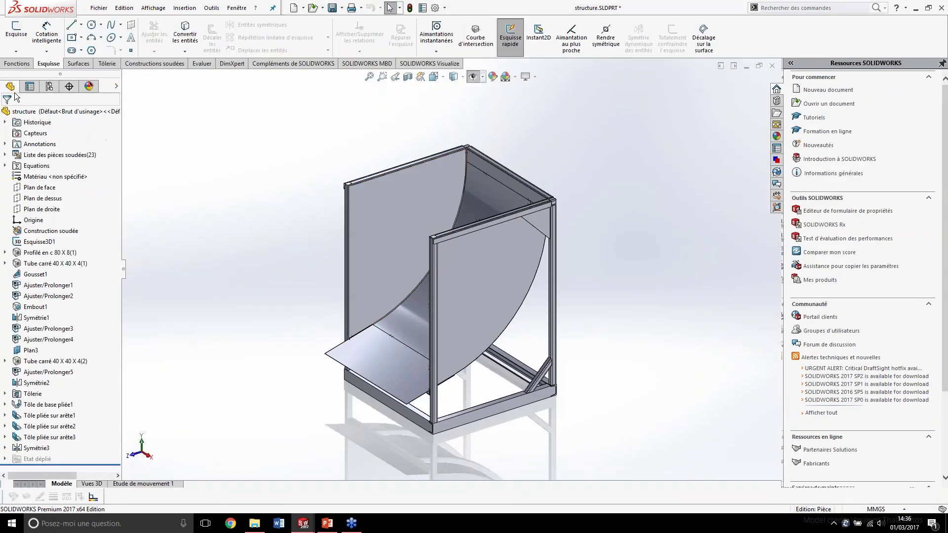
{"action": "left_click", "coordinate": [4, 154]}
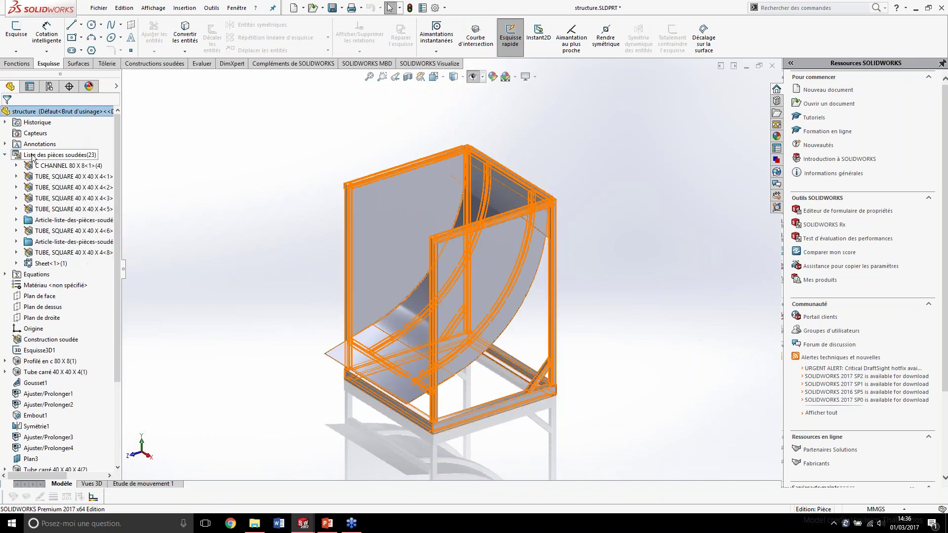
{"action": "left_click_drag", "start_coordinate": [124, 269], "coordinate": [275, 267]}
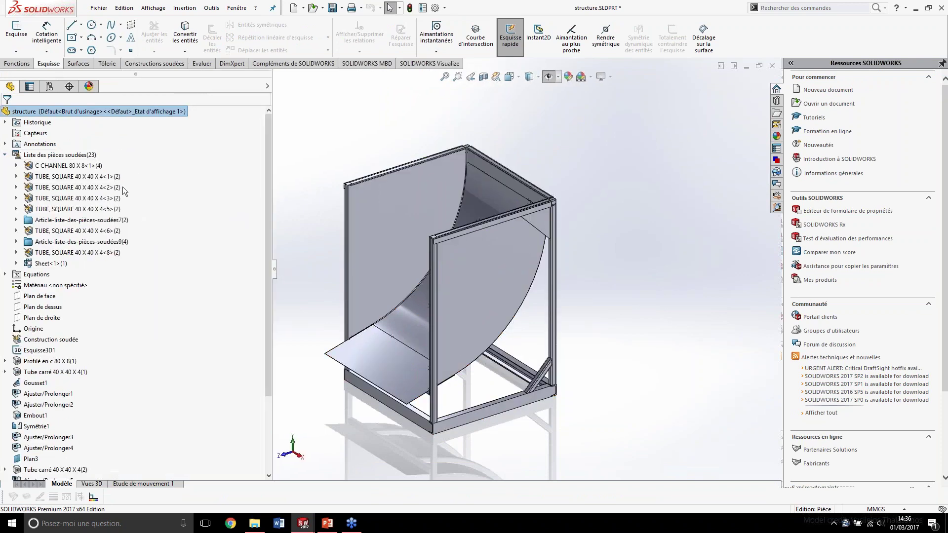
{"action": "left_click", "coordinate": [66, 220]}
{"action": "key", "text": "ctrl+1"}
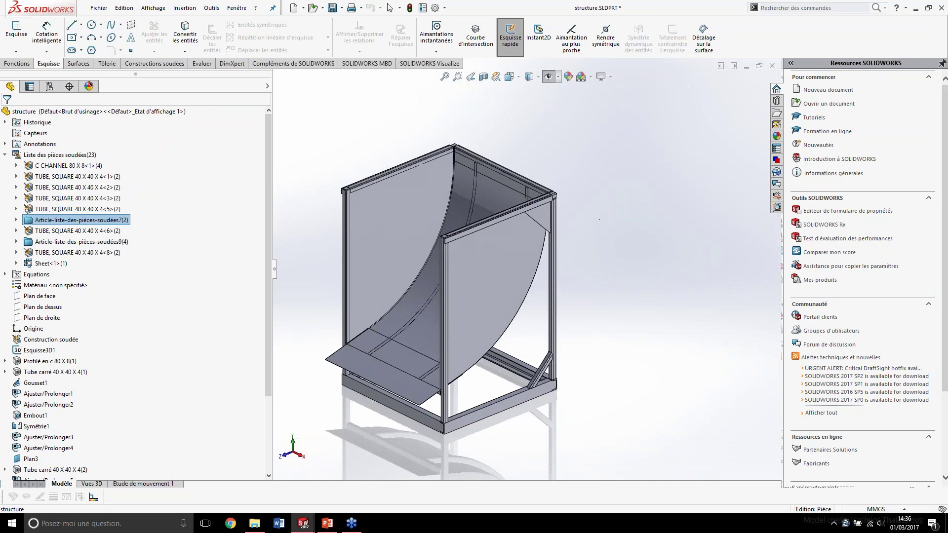
{"action": "key", "text": "ctrl+7"}
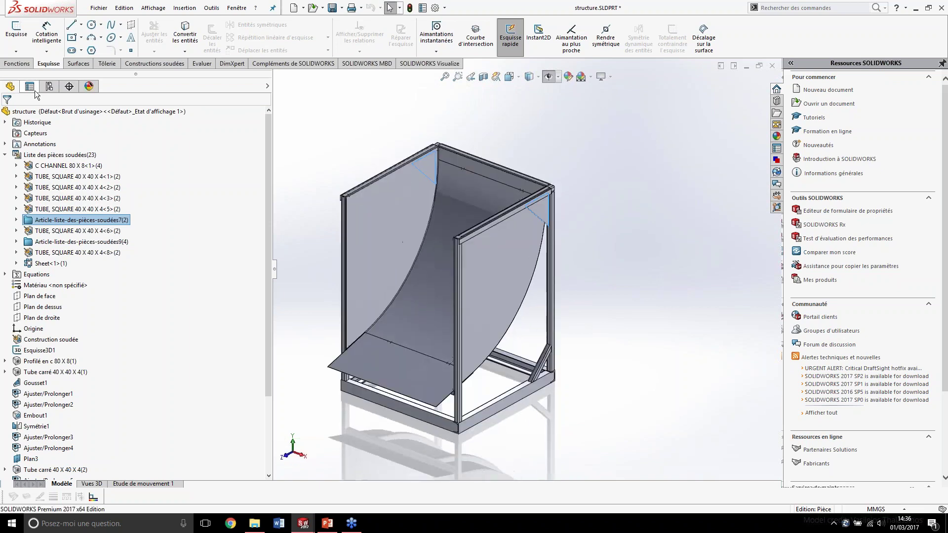
Step: Activate the construction soudée display state to hide the sheet-metal panel
{"action": "left_click", "coordinate": [49, 86]}
{"action": "left_click", "coordinate": [28, 401]}
{"action": "double_click", "coordinate": [28, 402]}
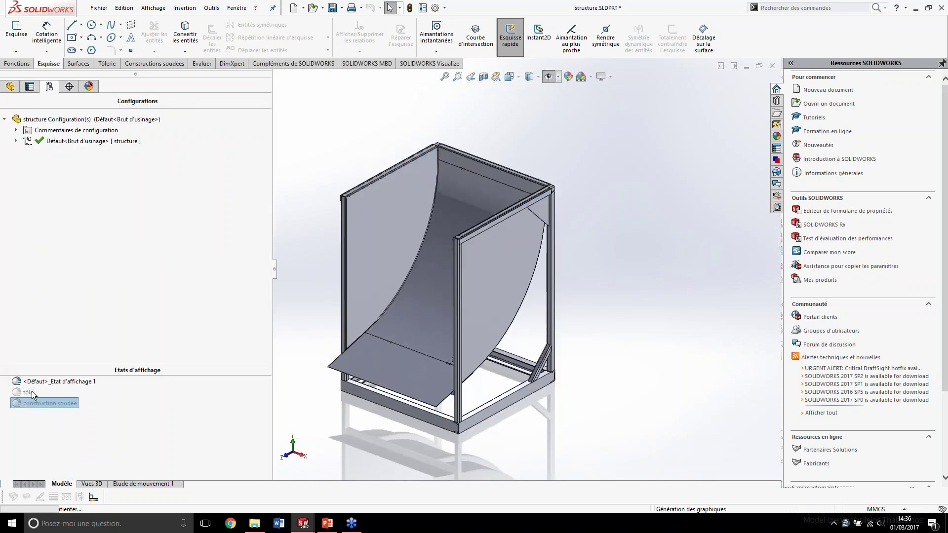
{"action": "left_click", "coordinate": [9, 86]}
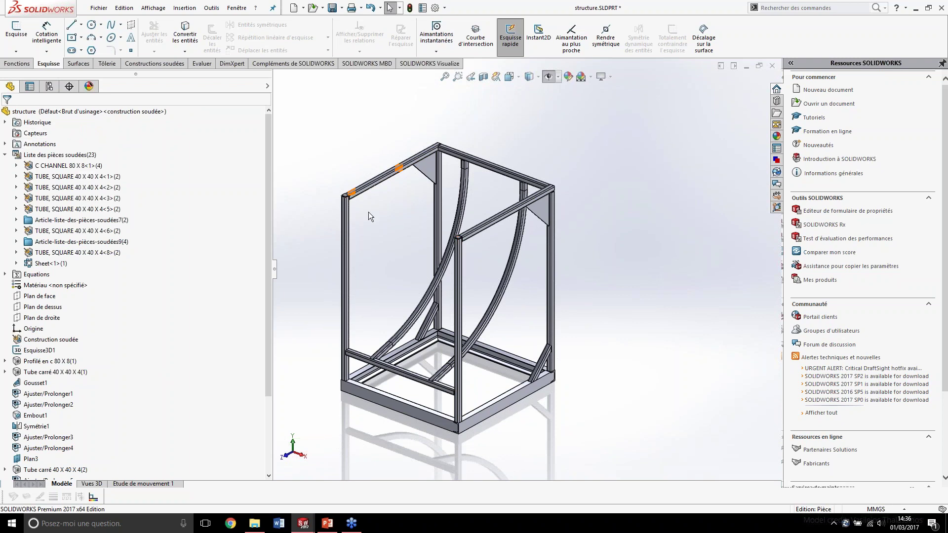
Step: Open the cut-list properties of Article-liste-des-pièces-soudées7, the gusset item
{"action": "left_click", "coordinate": [83, 222]}
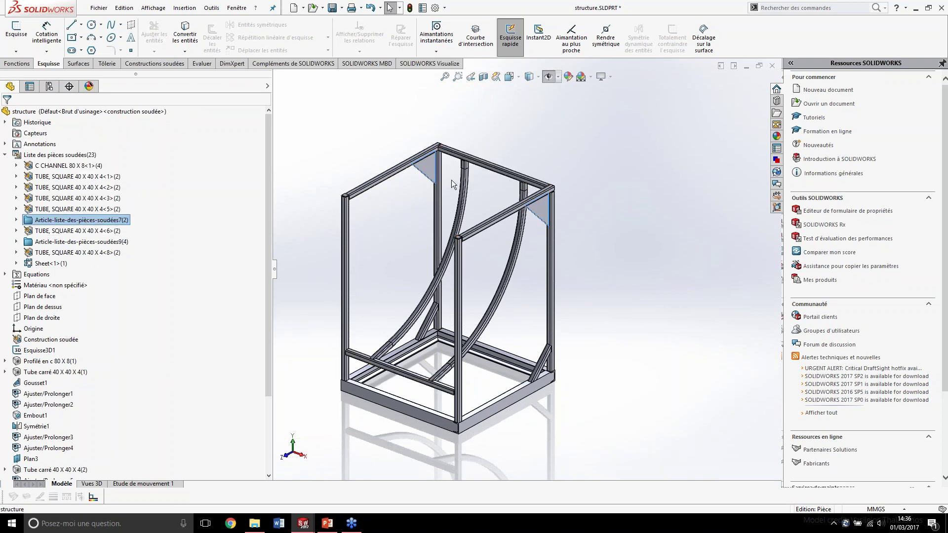
{"action": "middle_click_drag", "start_coordinate": [523, 187], "coordinate": [484, 179]}
{"action": "scroll", "coordinate": [302, 195], "scroll_direction": "down", "scroll_amount": 3}
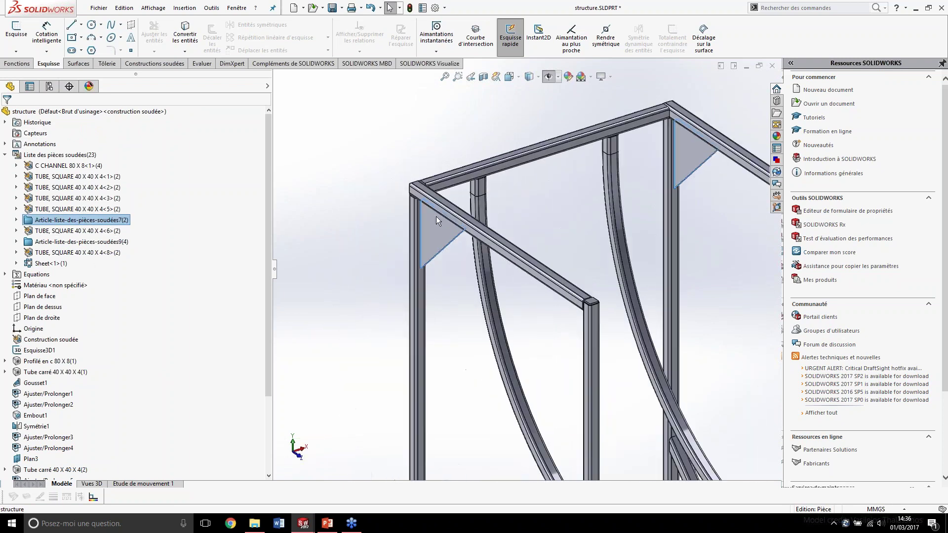
{"action": "right_click", "coordinate": [49, 223]}
{"action": "left_click", "coordinate": [76, 239]}
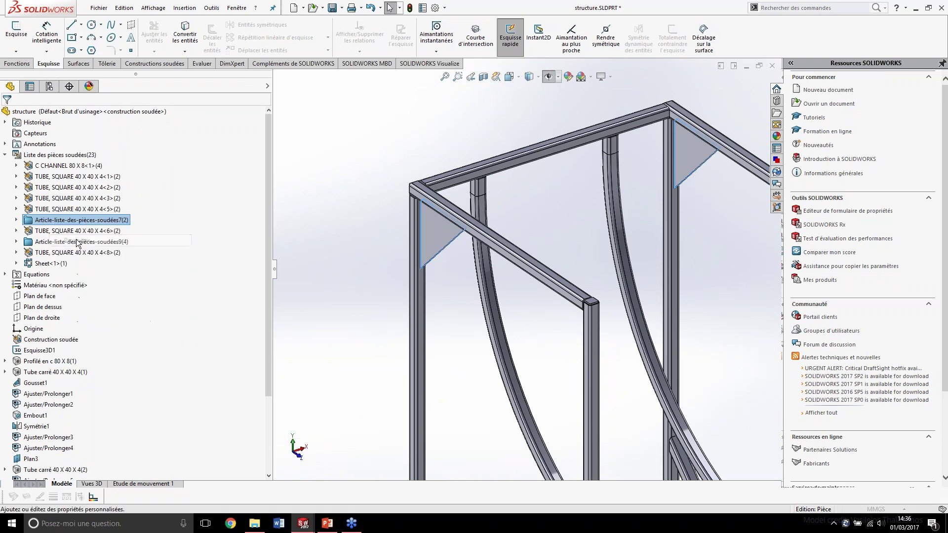
Step: Add a DESCRIPTION property in row 3 with value 'Gousset 250x250 avec Chanfrein' and confirm
{"action": "left_click", "coordinate": [296, 220]}
{"action": "left_click", "coordinate": [333, 220]}
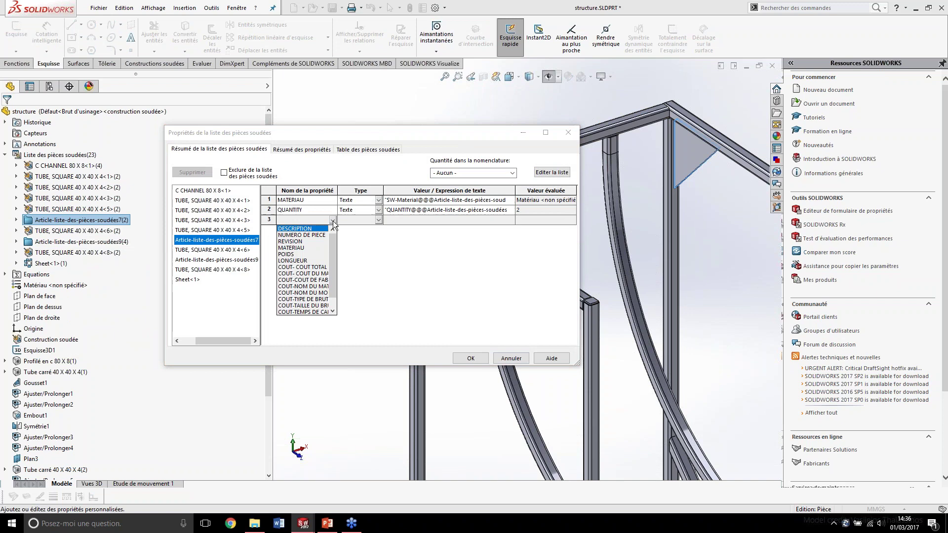
{"action": "left_click", "coordinate": [309, 230]}
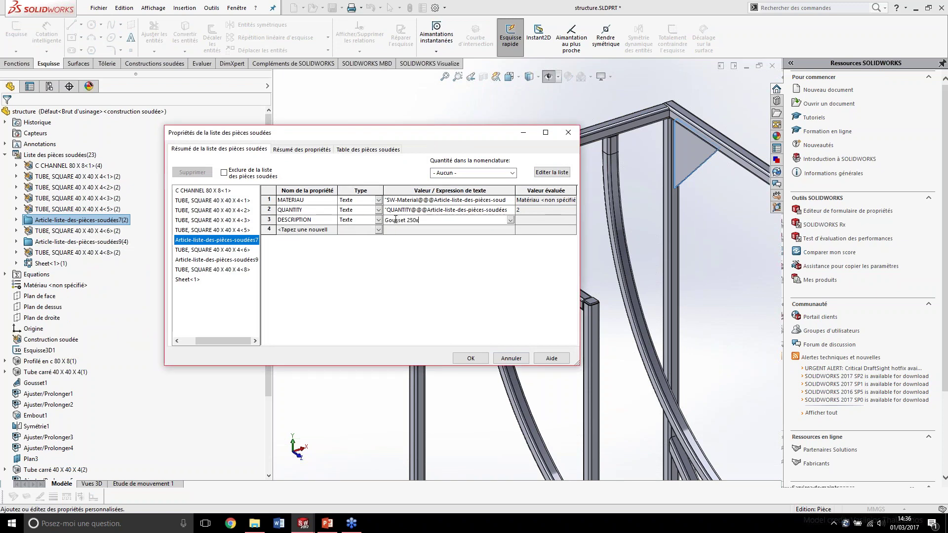
{"action": "type", "text": "250 avec Chanfrein"}
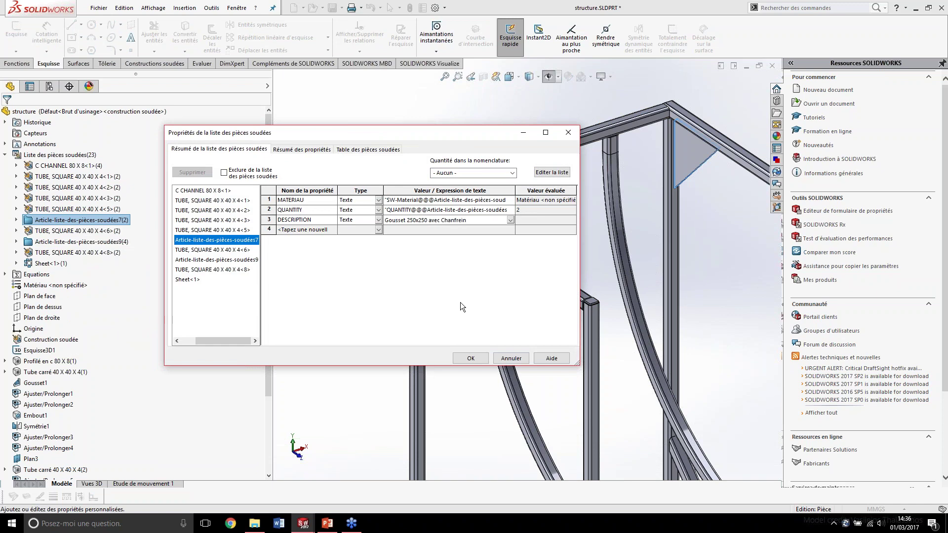
{"action": "key", "text": "Return"}
{"action": "left_click", "coordinate": [472, 359]}
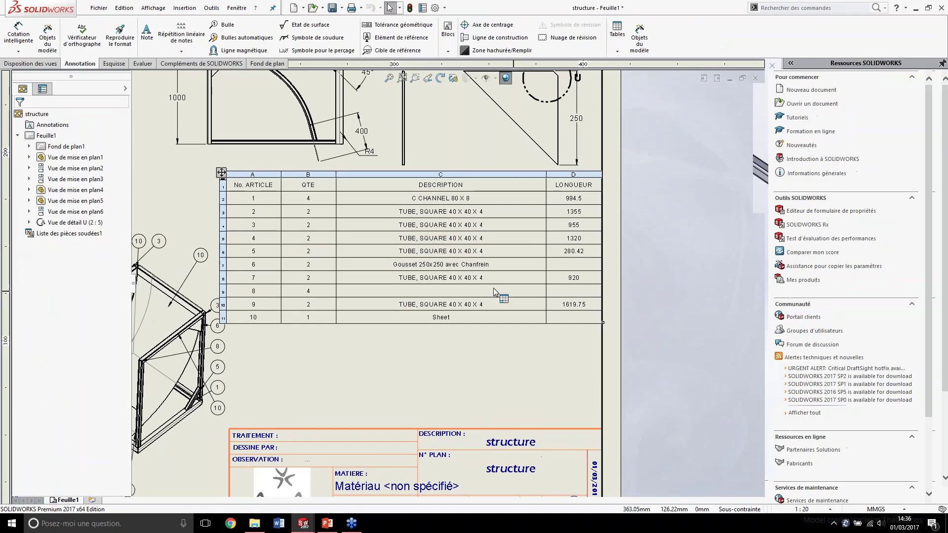
Step: Zoom on the drawing's cut list to verify item 6, quantity 2, reads 'Gousset 250x250 avec Chanfrein'
{"action": "scroll", "coordinate": [408, 283], "scroll_direction": "down", "scroll_amount": 5}
{"action": "scroll", "coordinate": [408, 282], "scroll_direction": "up", "scroll_amount": 1}
{"action": "scroll", "coordinate": [507, 267], "scroll_direction": "up", "scroll_amount": 3}
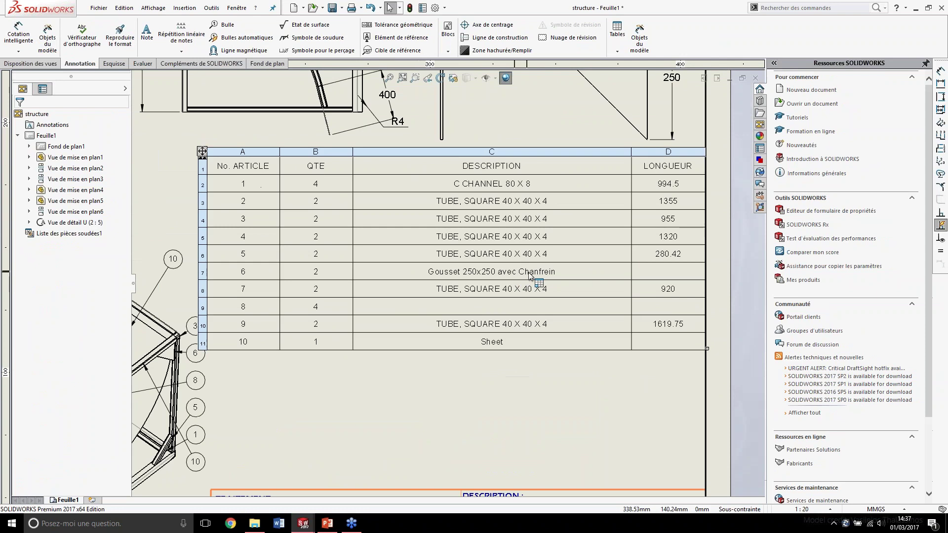
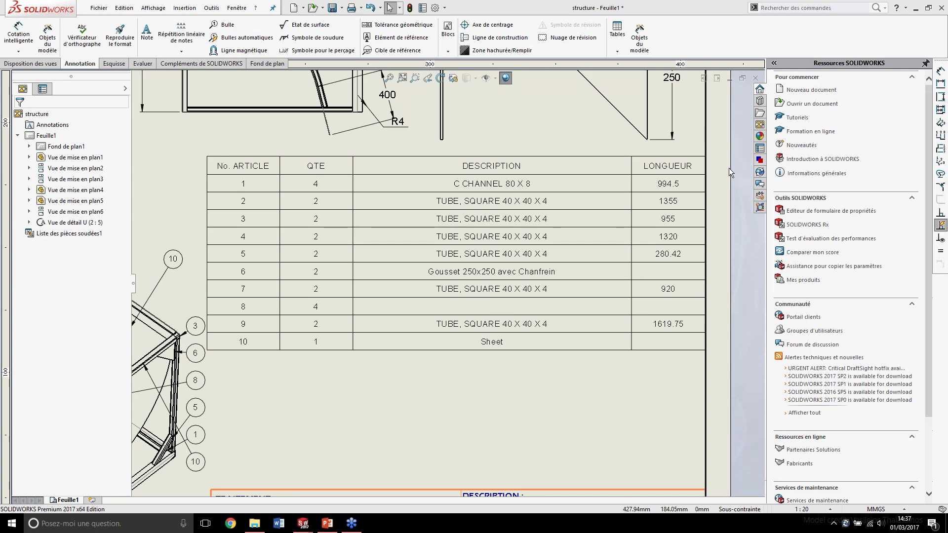
Step: Select the top-left drawing view below the cut-list table and zoom in on it
{"action": "left_click", "coordinate": [493, 262]}
{"action": "left_click", "coordinate": [163, 385]}
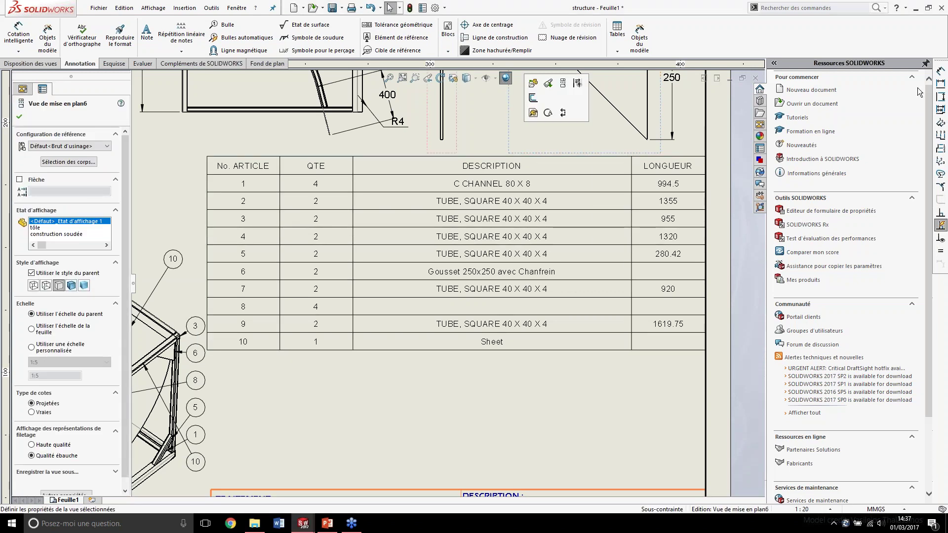
{"action": "scroll", "coordinate": [428, 334], "scroll_direction": "up", "scroll_amount": 1}
{"action": "scroll", "coordinate": [427, 333], "scroll_direction": "up", "scroll_amount": 2}
{"action": "scroll", "coordinate": [427, 333], "scroll_direction": "up", "scroll_amount": 1}
{"action": "scroll", "coordinate": [427, 333], "scroll_direction": "down", "scroll_amount": 1}
{"action": "scroll", "coordinate": [419, 351], "scroll_direction": "down", "scroll_amount": 1}
{"action": "scroll", "coordinate": [419, 351], "scroll_direction": "down", "scroll_amount": 1}
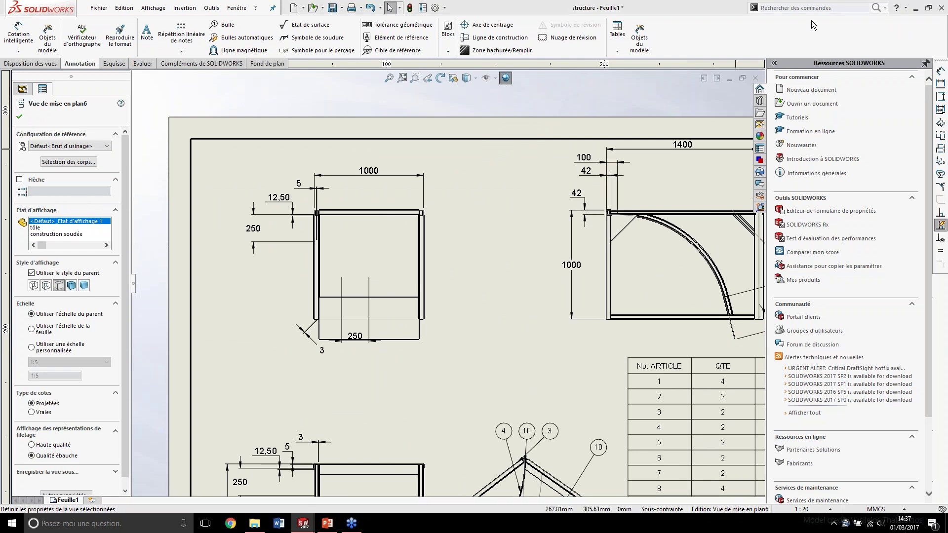
Step: Move the 250 dimension above the top-left view beside 1000, then open the custom properties
{"action": "left_click_drag", "start_coordinate": [488, 155], "coordinate": [254, 349]}
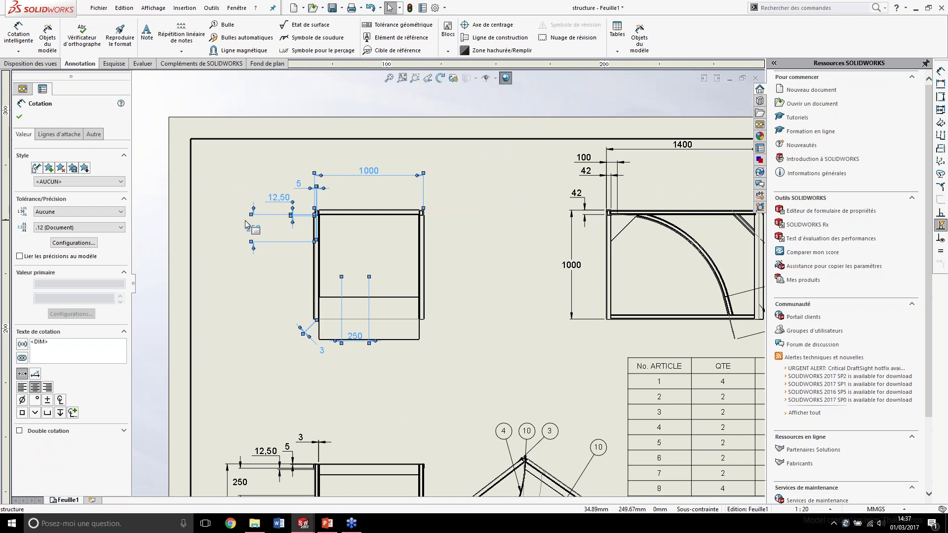
{"action": "left_click", "coordinate": [361, 360]}
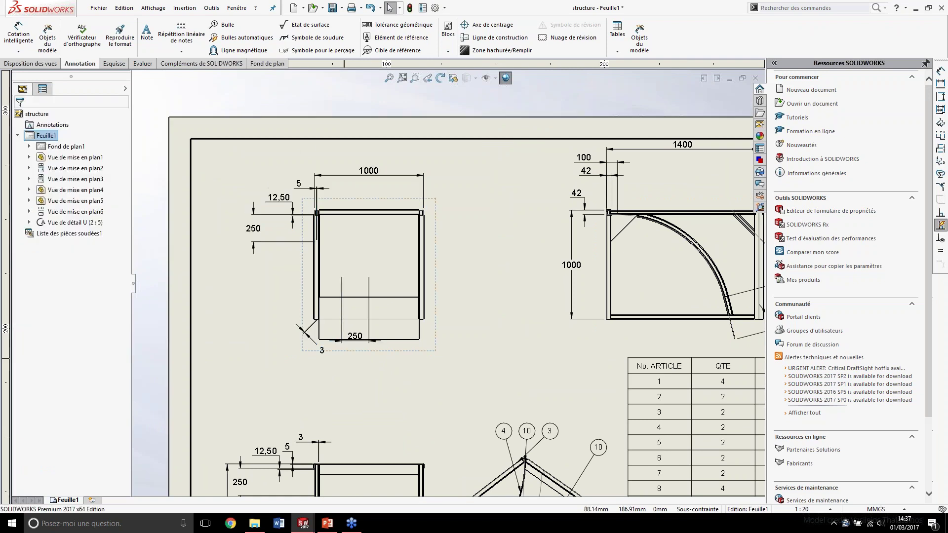
{"action": "left_click_drag", "start_coordinate": [356, 338], "coordinate": [362, 194]}
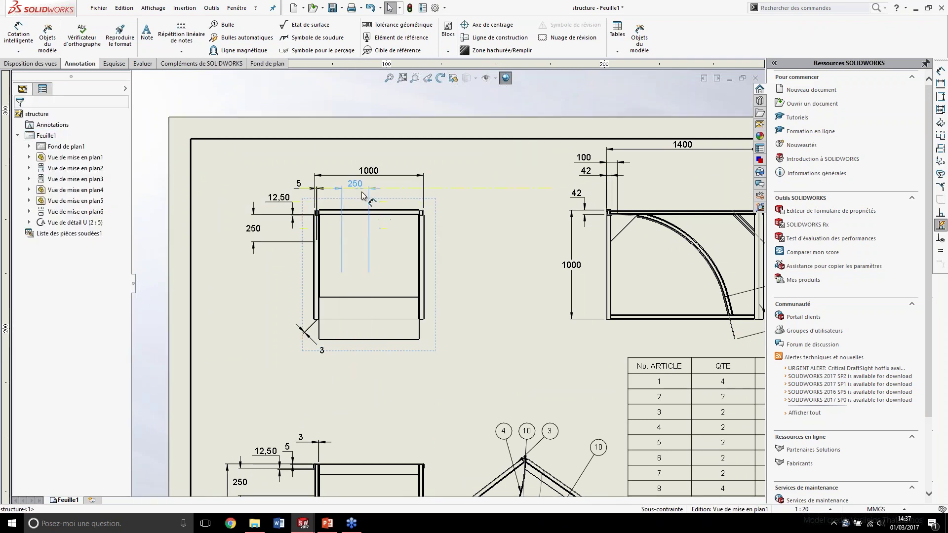
{"action": "left_click_drag", "start_coordinate": [362, 194], "coordinate": [360, 190]}
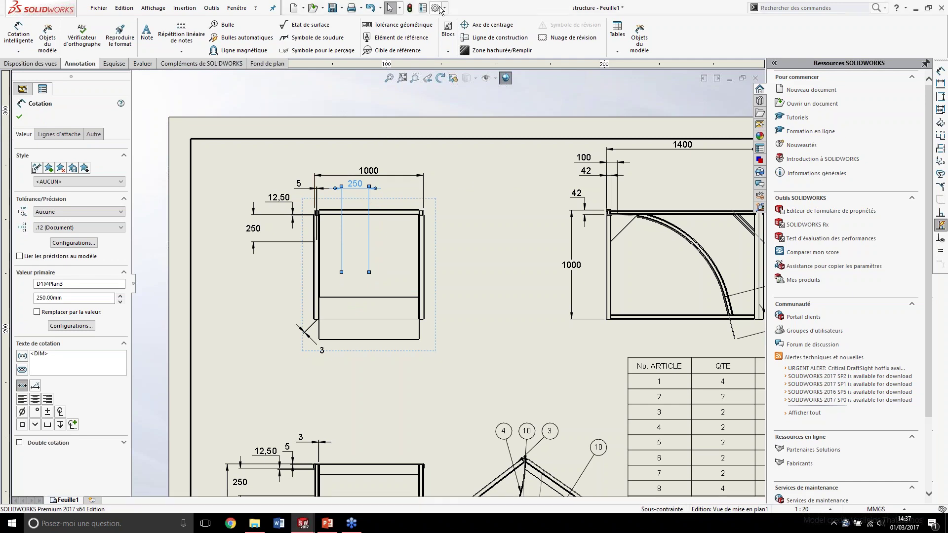
{"action": "left_click", "coordinate": [422, 7]}
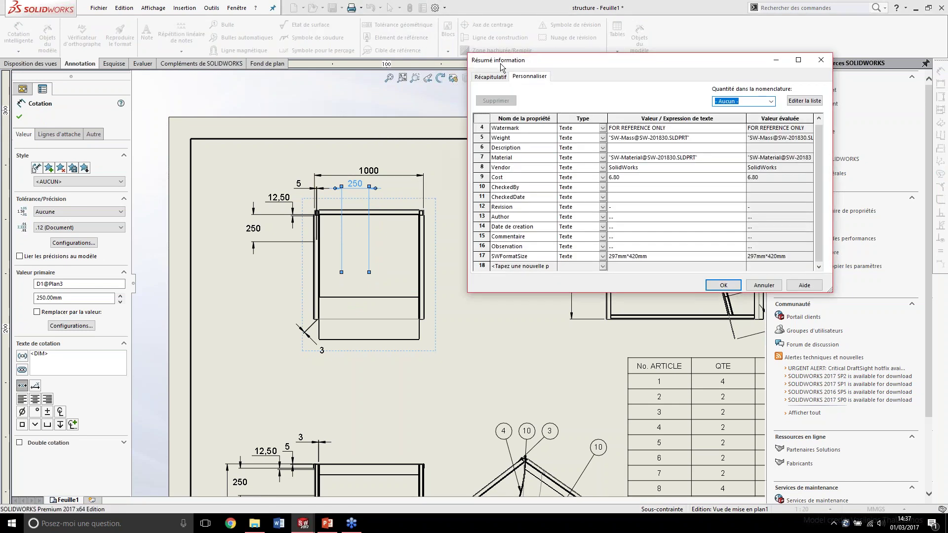
Step: Close Résumé information and review the Cotations and Habillage document properties without changes
{"action": "left_click", "coordinate": [820, 61]}
{"action": "left_click", "coordinate": [434, 7]}
{"action": "left_click", "coordinate": [443, 67]}
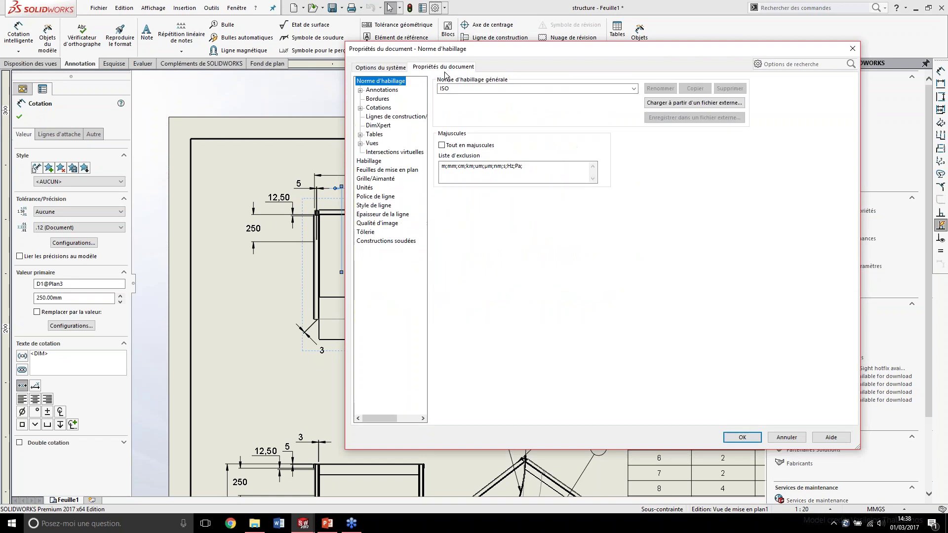
{"action": "left_click", "coordinate": [379, 108]}
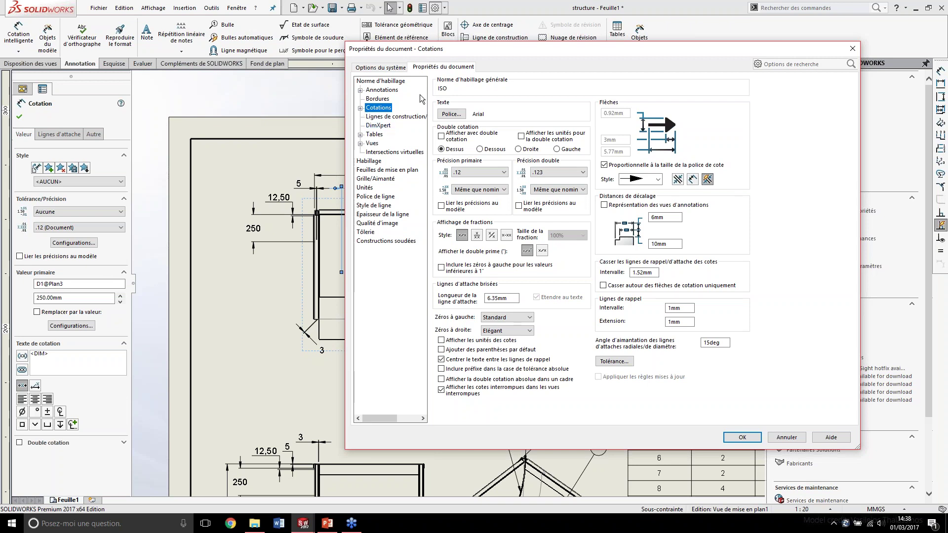
{"action": "left_click", "coordinate": [377, 162]}
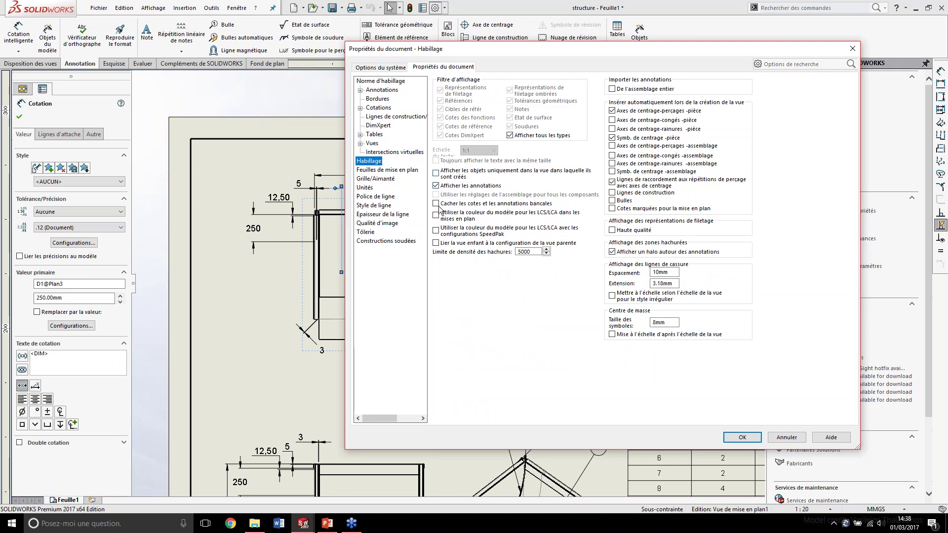
{"action": "left_click", "coordinate": [786, 437]}
{"action": "left_click", "coordinate": [458, 156]}
{"action": "left_click", "coordinate": [369, 170]}
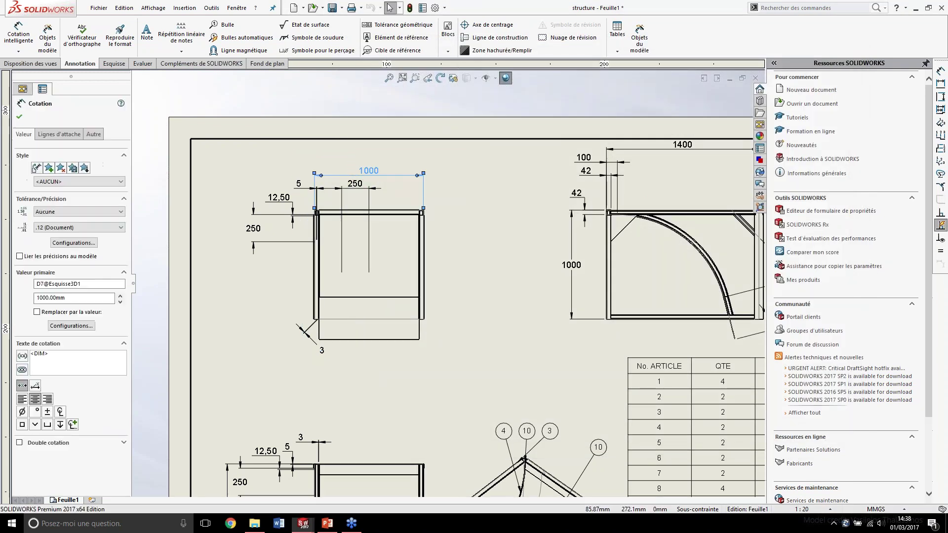
Step: Auto-arrange the 1000 dimension and place the 12,50 dimension beside 1000
{"action": "left_click", "coordinate": [423, 185]}
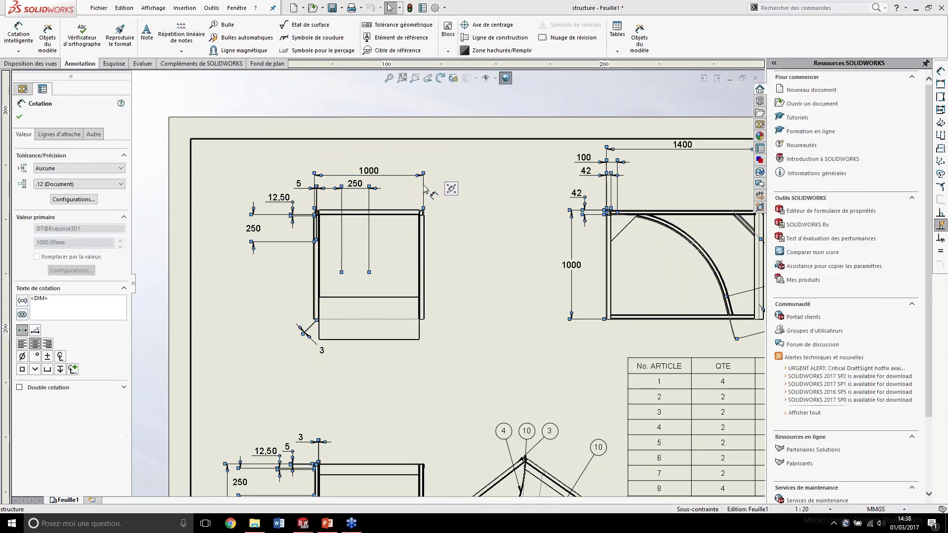
{"action": "left_click", "coordinate": [393, 173]}
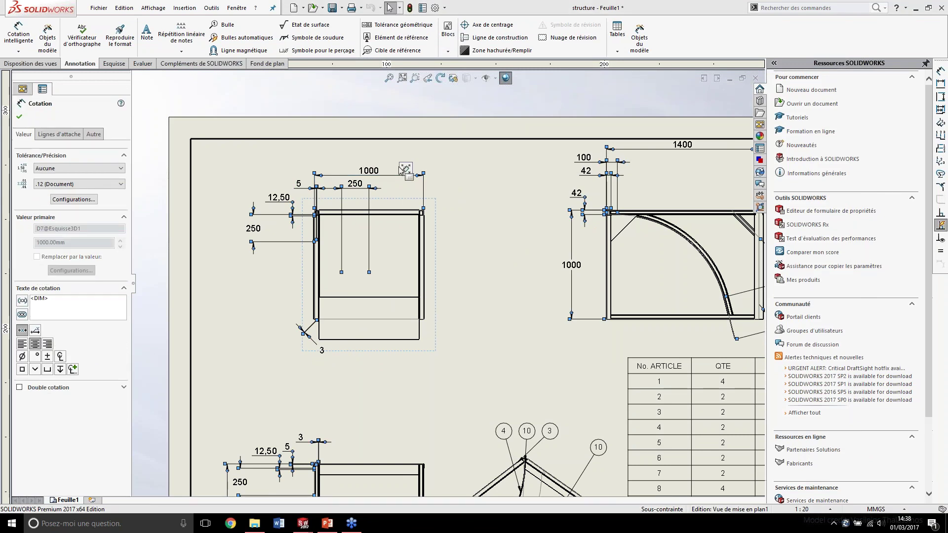
{"action": "mouse_move", "coordinate": [451, 188]}
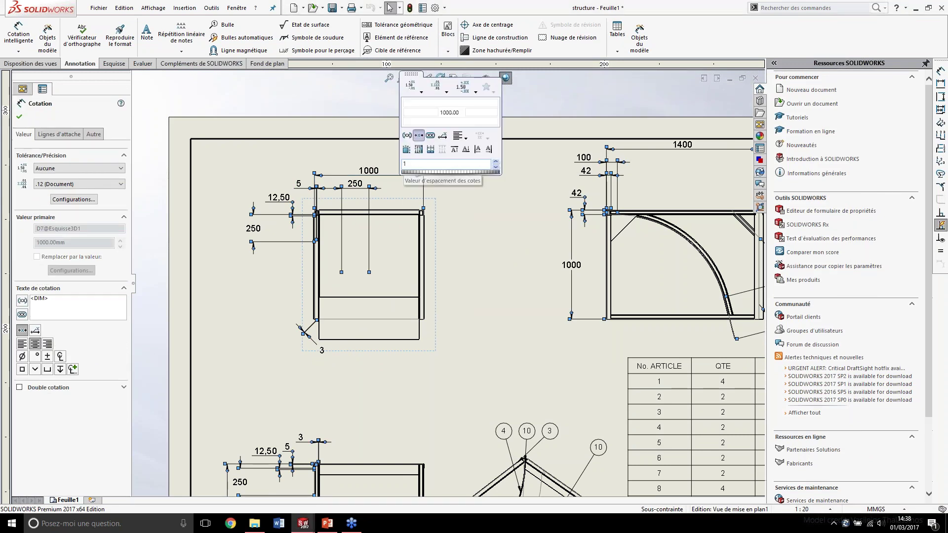
{"action": "left_click", "coordinate": [406, 150]}
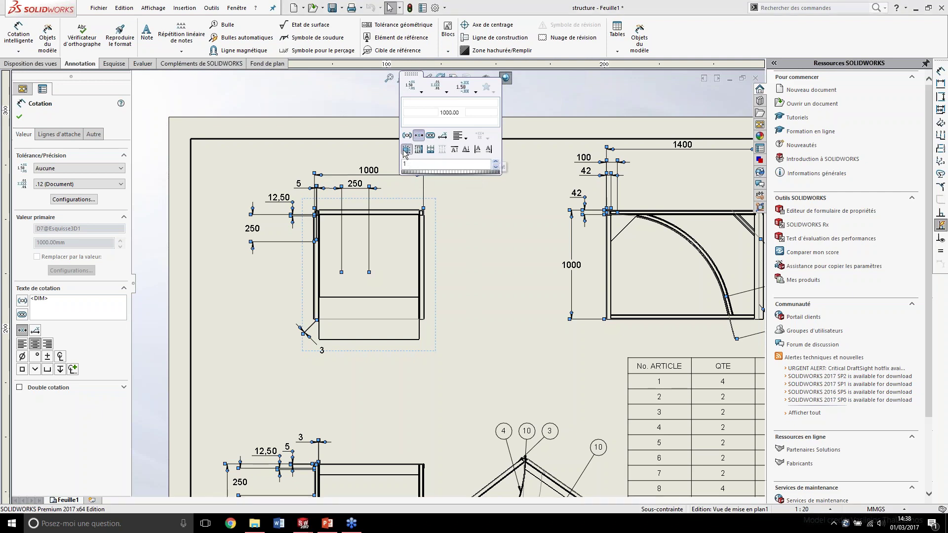
{"action": "left_click", "coordinate": [490, 276]}
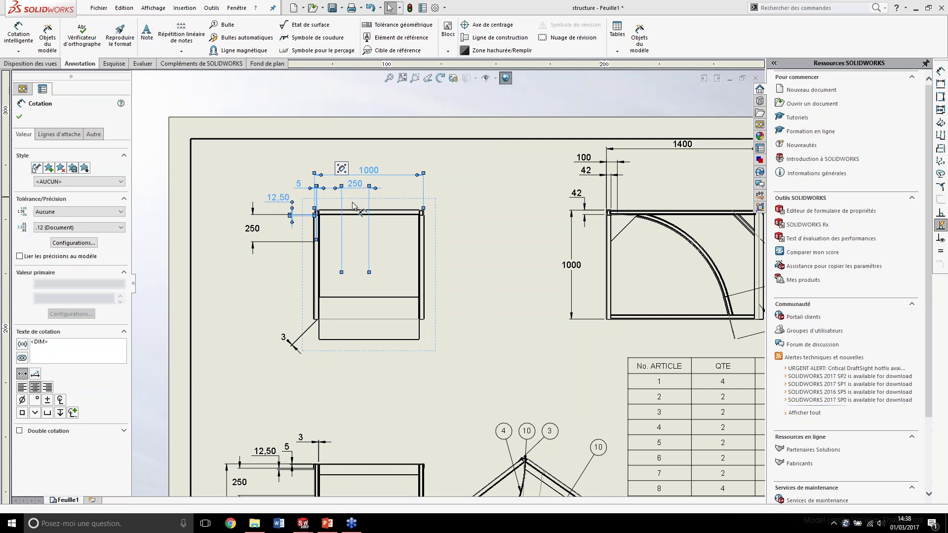
{"action": "left_click_drag", "start_coordinate": [364, 195], "coordinate": [364, 259]}
{"action": "left_click", "coordinate": [409, 267]}
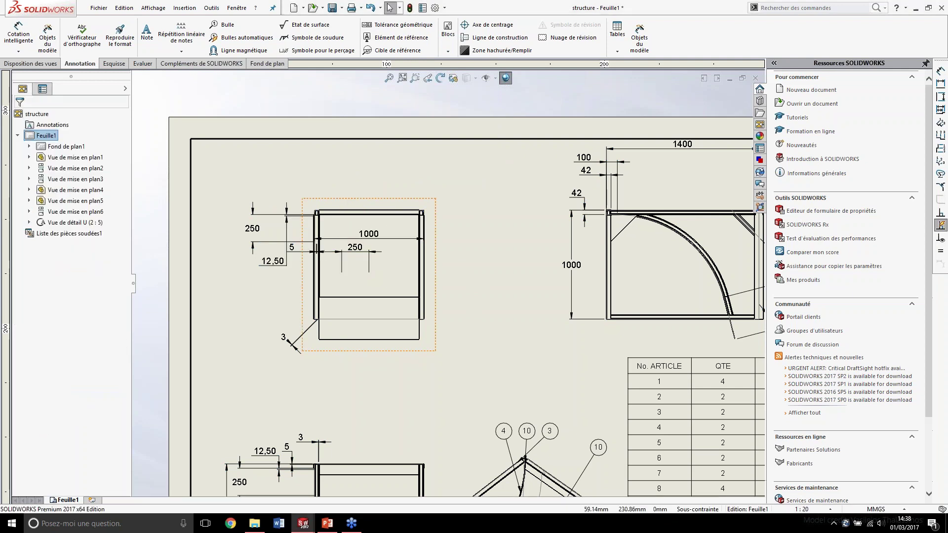
{"action": "mouse_move", "coordinate": [274, 262]}
{"action": "left_mouse_down"}
{"action": "mouse_move", "coordinate": [332, 237]}
{"action": "mouse_move", "coordinate": [364, 252]}
{"action": "left_mouse_up"}
{"action": "key", "text": "Escape"}
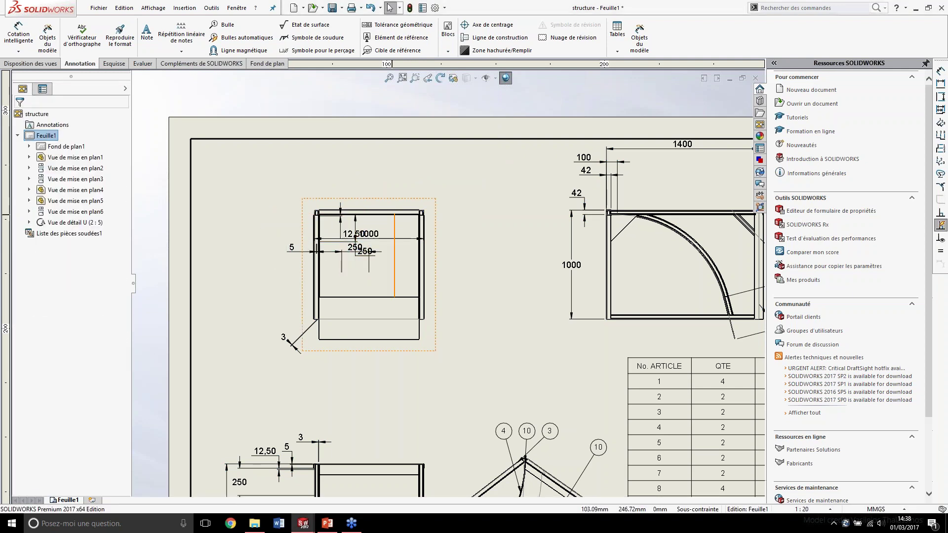
Step: Box-select all top-left view dimensions and apply automatic dimension arrangement
{"action": "left_click_drag", "start_coordinate": [404, 220], "coordinate": [286, 277]}
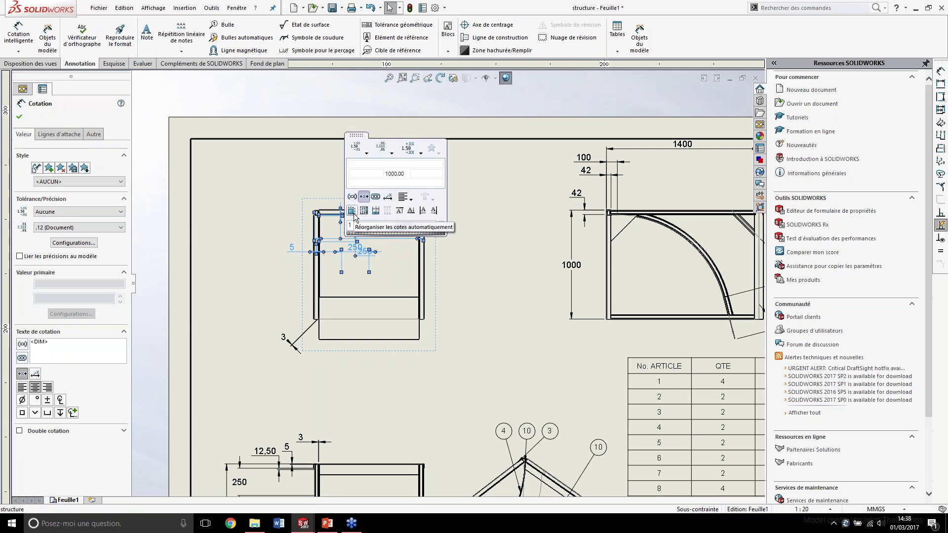
{"action": "left_click", "coordinate": [354, 215]}
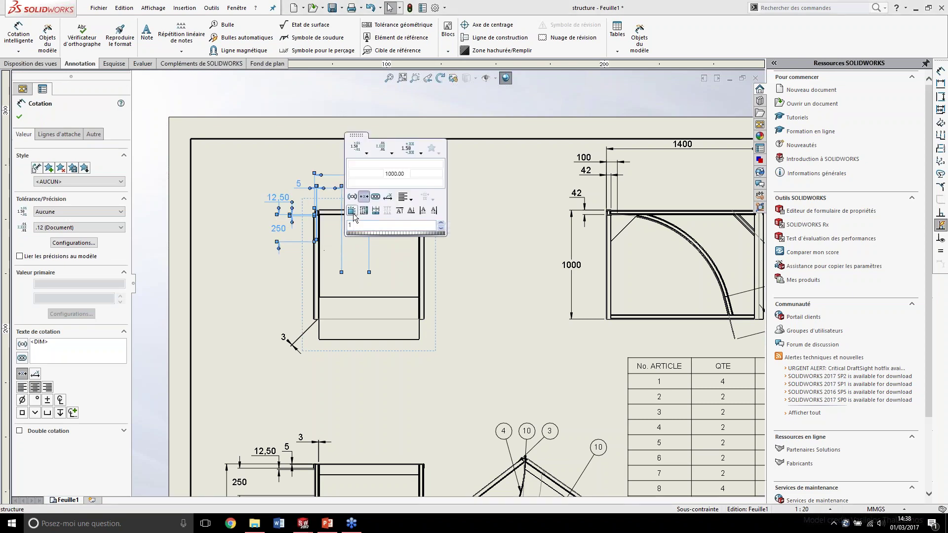
{"action": "left_click", "coordinate": [253, 304]}
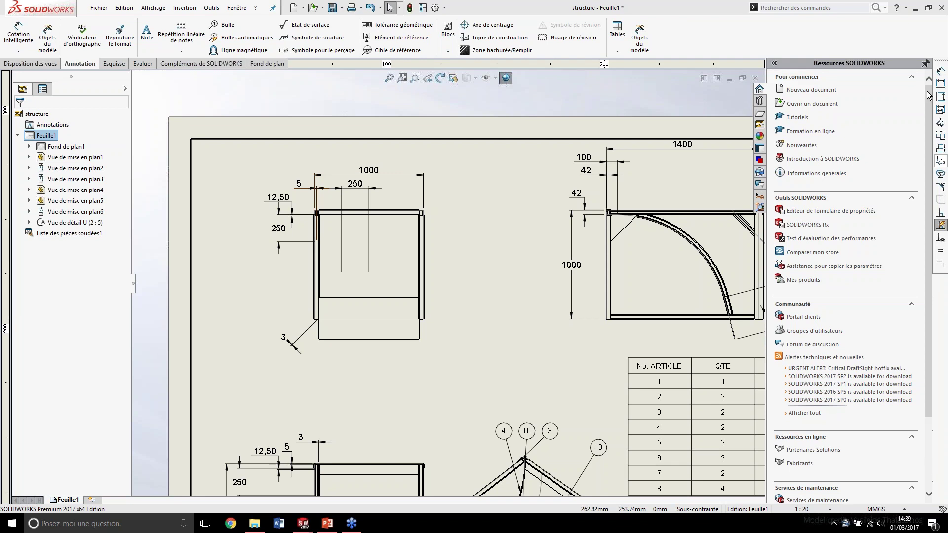
{"action": "scroll", "coordinate": [421, 356], "scroll_direction": "up", "scroll_amount": 5}
Step: Switch to the other structure drawing containing the flat-pattern view
{"action": "scroll", "coordinate": [422, 356], "scroll_direction": "down", "scroll_amount": 1}
{"action": "scroll", "coordinate": [494, 291], "scroll_direction": "down", "scroll_amount": 2}
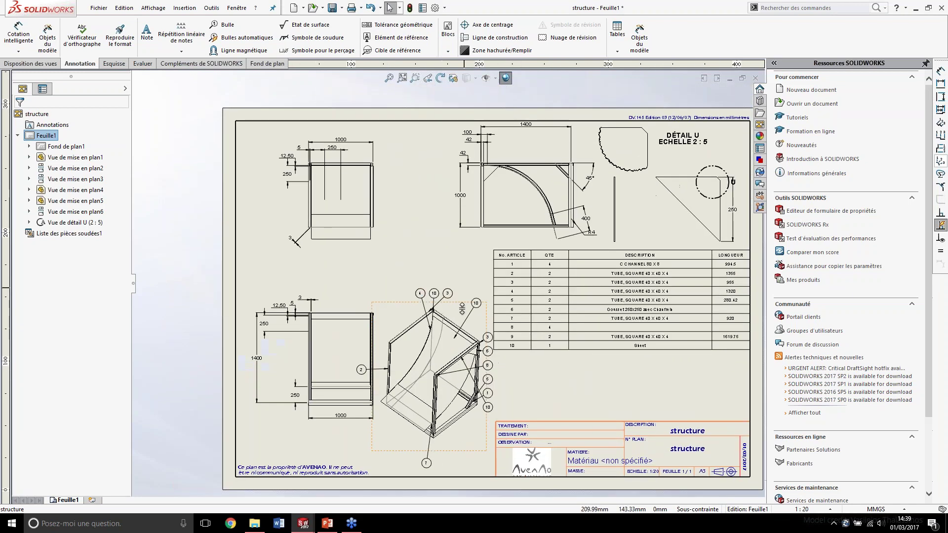
{"action": "key", "text": "ctrl+Tab"}
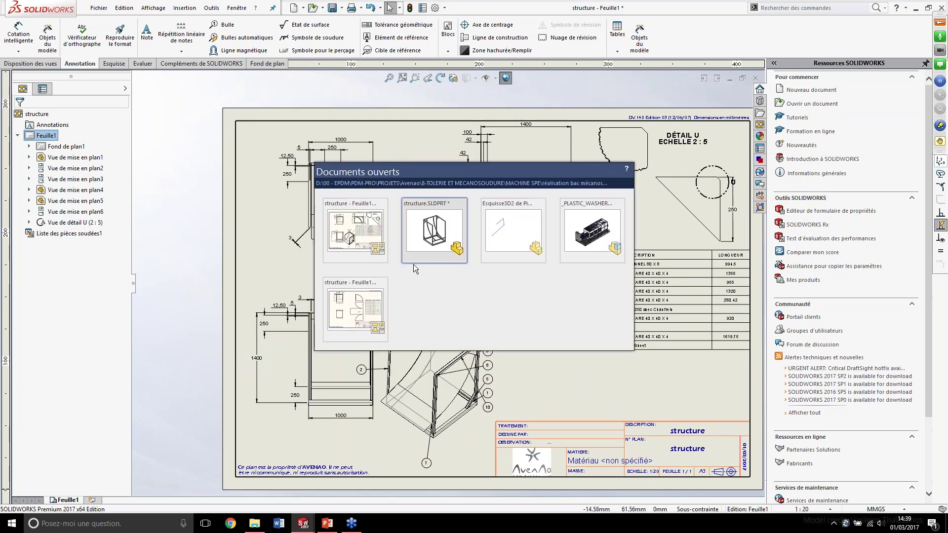
{"action": "left_click", "coordinate": [363, 309]}
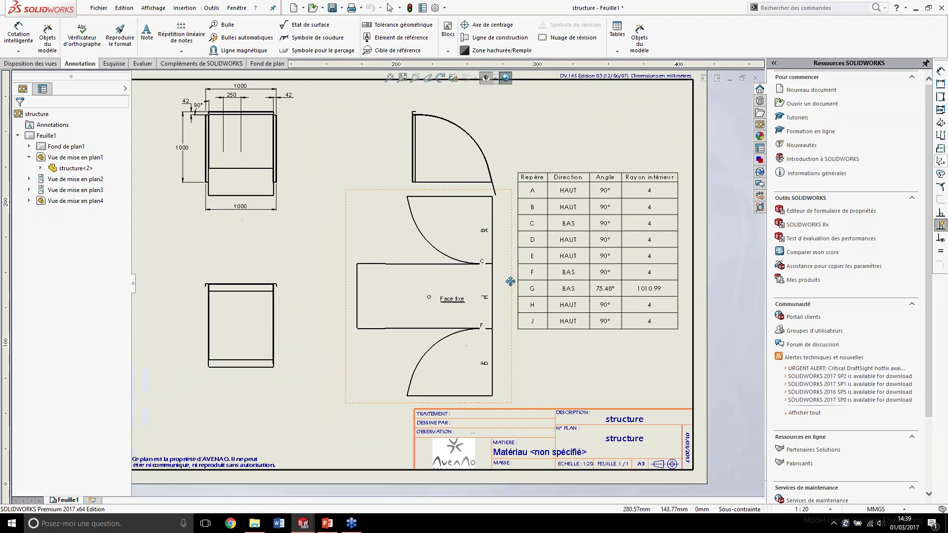
Step: Bring the bend table into view and select the flat-pattern view Vue de mise en plan4
{"action": "scroll", "coordinate": [450, 320], "scroll_direction": "down", "scroll_amount": 1}
{"action": "scroll", "coordinate": [450, 320], "scroll_direction": "down", "scroll_amount": 2}
{"action": "scroll", "coordinate": [451, 319], "scroll_direction": "down", "scroll_amount": 1}
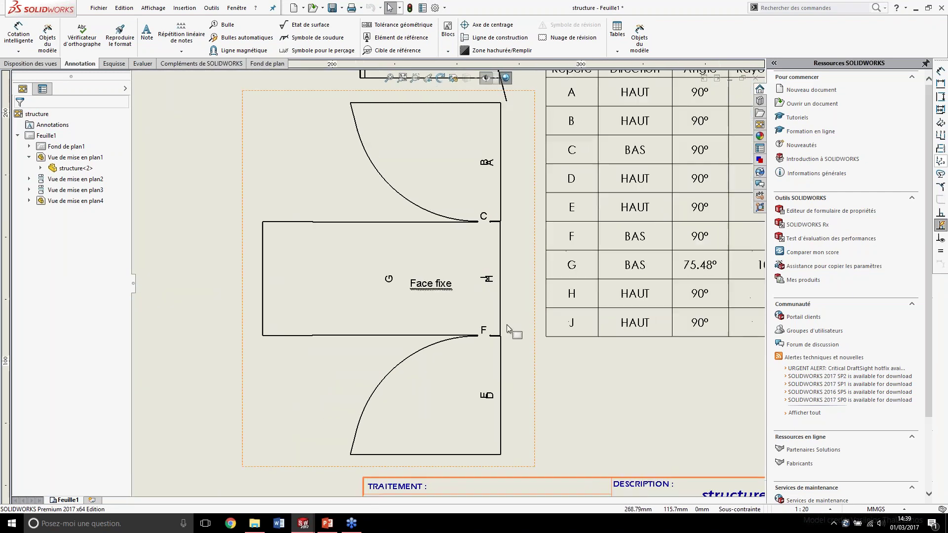
{"action": "scroll", "coordinate": [450, 319], "scroll_direction": "down", "scroll_amount": 1}
{"action": "mouse_move", "coordinate": [502, 312]}
{"action": "middle_mouse_down"}
{"action": "mouse_move", "coordinate": [463, 345]}
{"action": "mouse_move", "coordinate": [494, 348]}
{"action": "middle_mouse_up"}
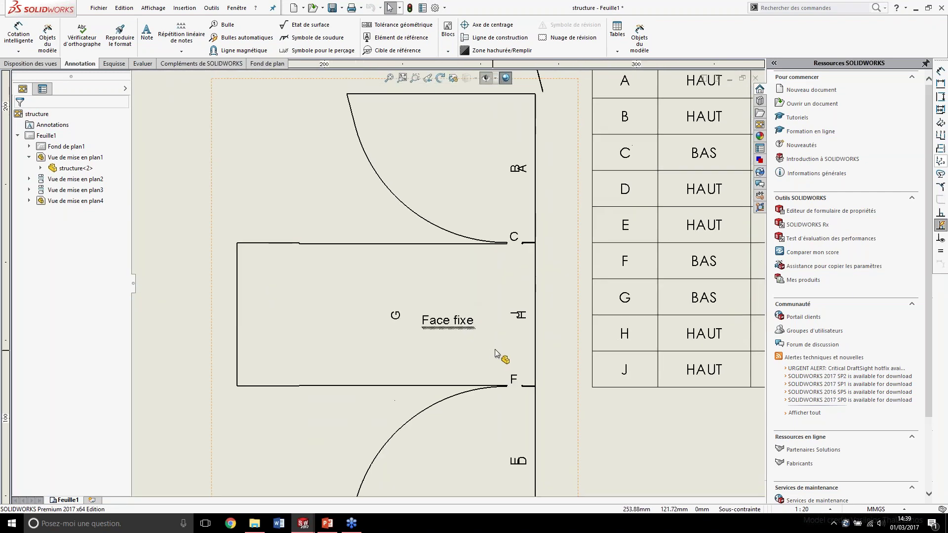
{"action": "scroll", "coordinate": [494, 346], "scroll_direction": "down", "scroll_amount": 5}
{"action": "scroll", "coordinate": [502, 252], "scroll_direction": "up", "scroll_amount": 5}
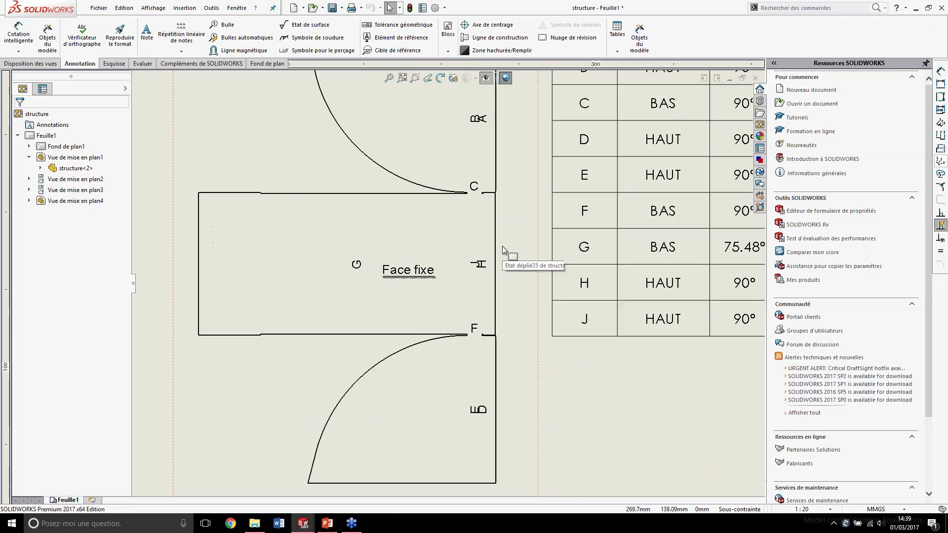
{"action": "left_click", "coordinate": [516, 247]}
{"action": "key", "text": "Escape"}
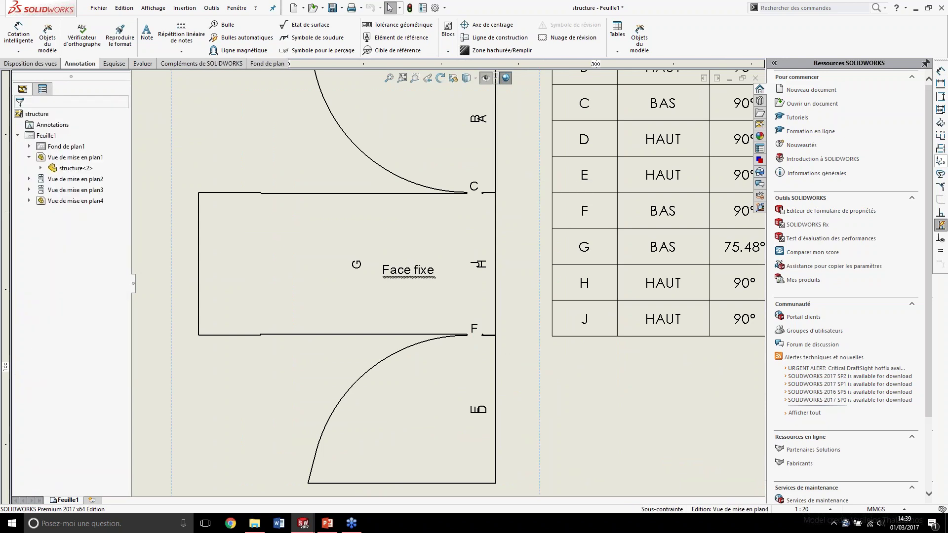
{"action": "scroll", "coordinate": [545, 111], "scroll_direction": "up", "scroll_amount": 3}
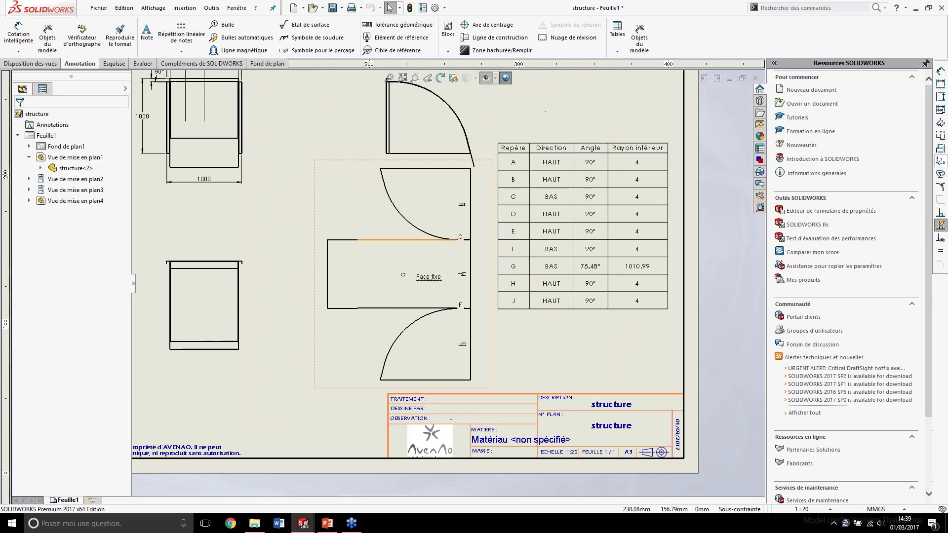
{"action": "scroll", "coordinate": [545, 111], "scroll_direction": "down", "scroll_amount": 1}
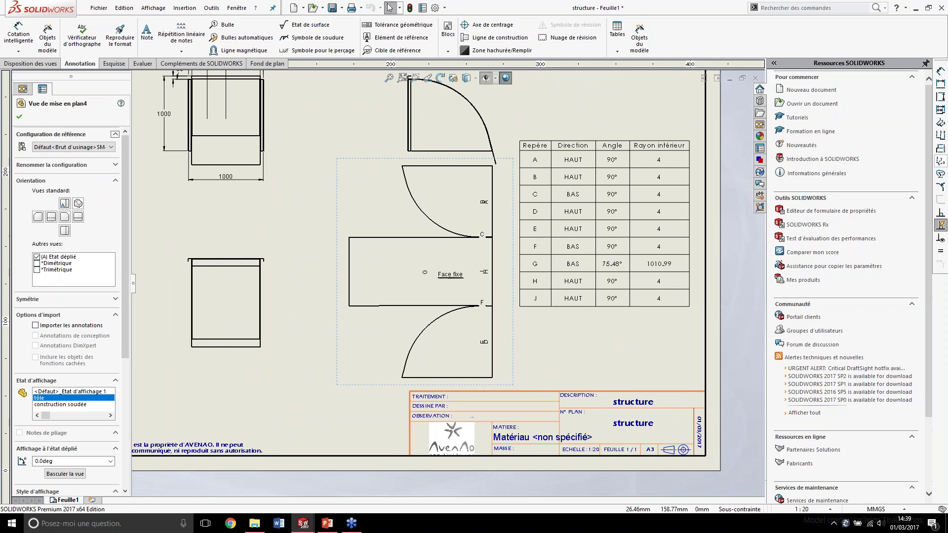
{"action": "scroll", "coordinate": [99, 395], "scroll_direction": "down", "scroll_amount": 3}
Step: Rotate the flat-pattern view to 90° and delete its bend table
{"action": "scroll", "coordinate": [114, 432], "scroll_direction": "down", "scroll_amount": 3}
{"action": "scroll", "coordinate": [114, 432], "scroll_direction": "down", "scroll_amount": 1}
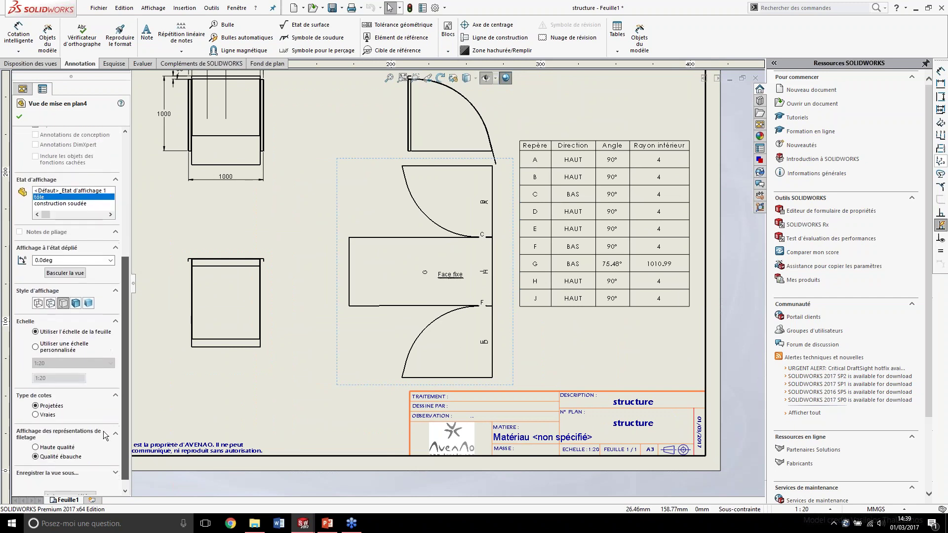
{"action": "left_click", "coordinate": [61, 256]}
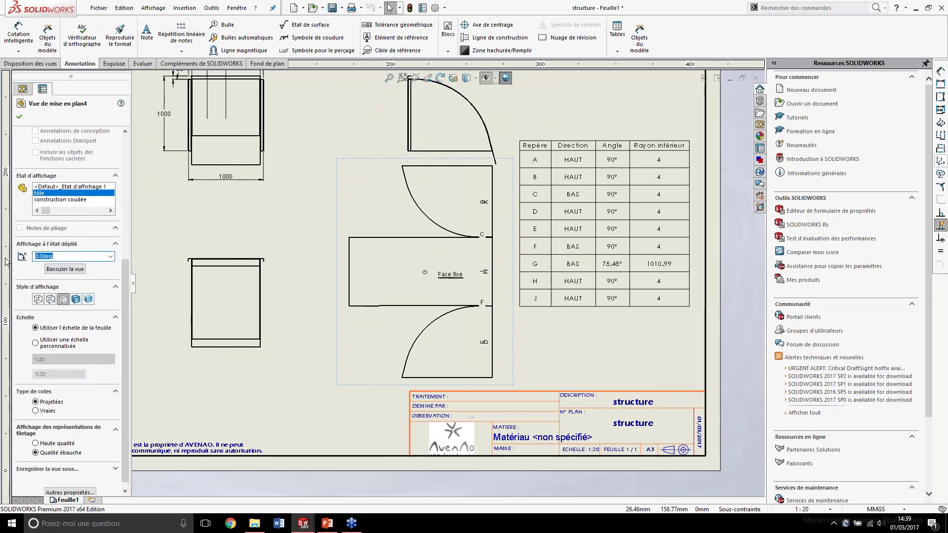
{"action": "type", "text": "90"}
{"action": "key", "text": "Return"}
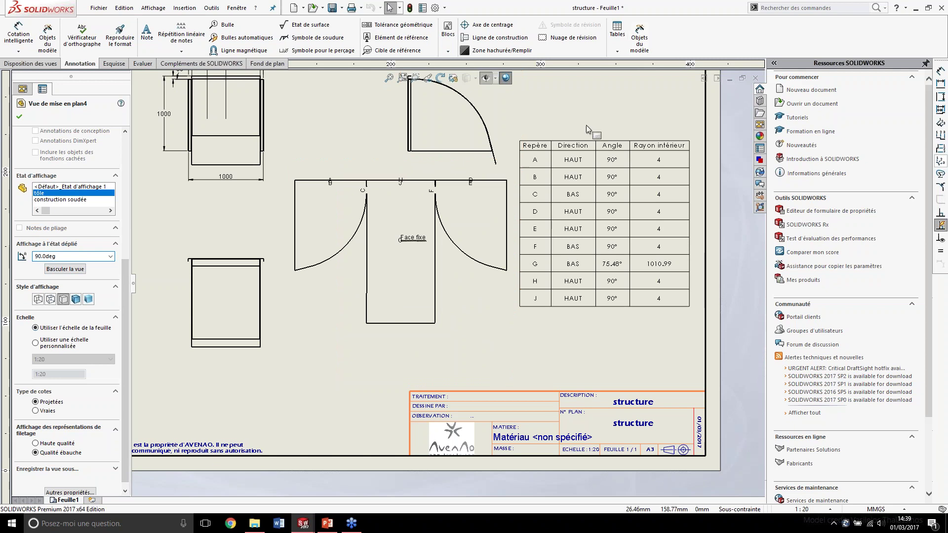
{"action": "left_click", "coordinate": [533, 148]}
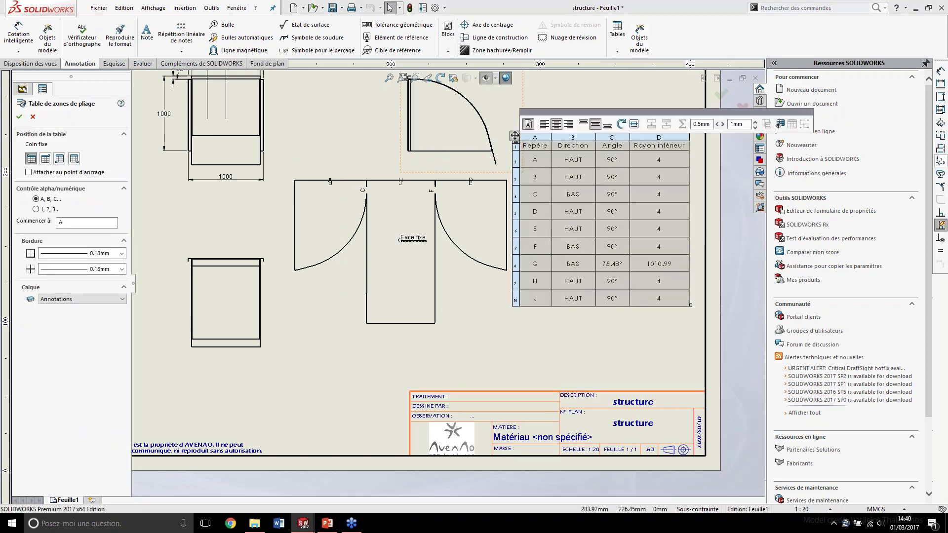
{"action": "key", "text": "Delete"}
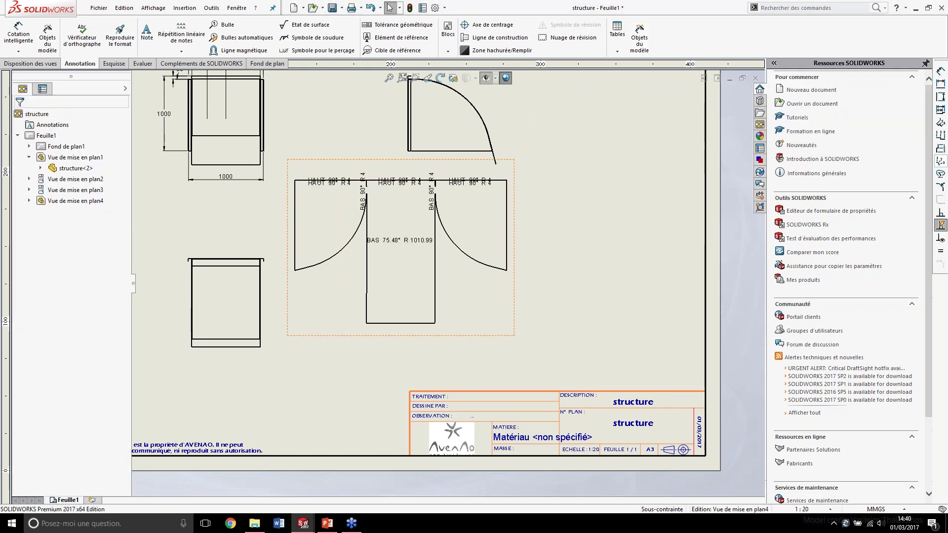
Step: Try adding bend order ('ordre de pliages') to the bend notes, then remove it
{"action": "left_click", "coordinate": [416, 247]}
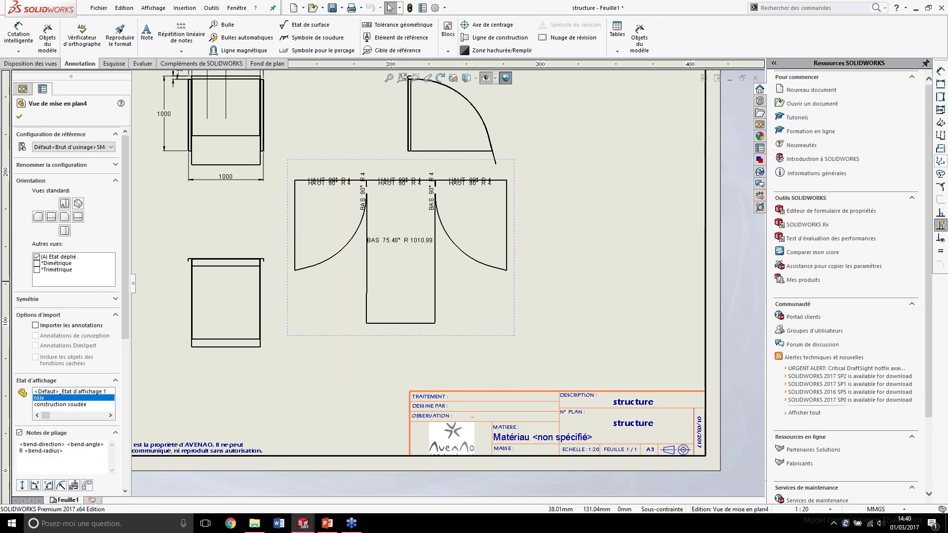
{"action": "left_click_drag", "start_coordinate": [123, 309], "coordinate": [126, 386]}
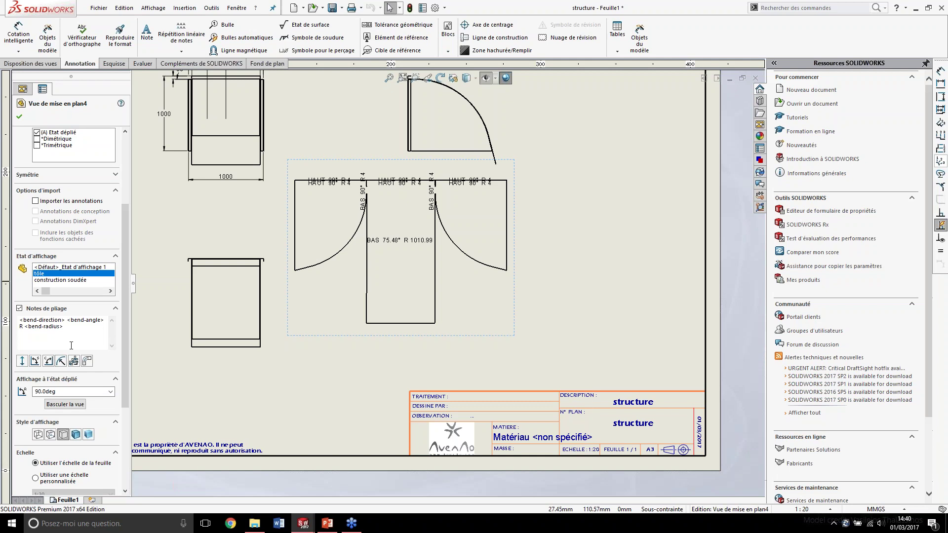
{"action": "left_click", "coordinate": [74, 362]}
{"action": "left_click", "coordinate": [65, 330]}
{"action": "type", "text": "ordre de pl"}
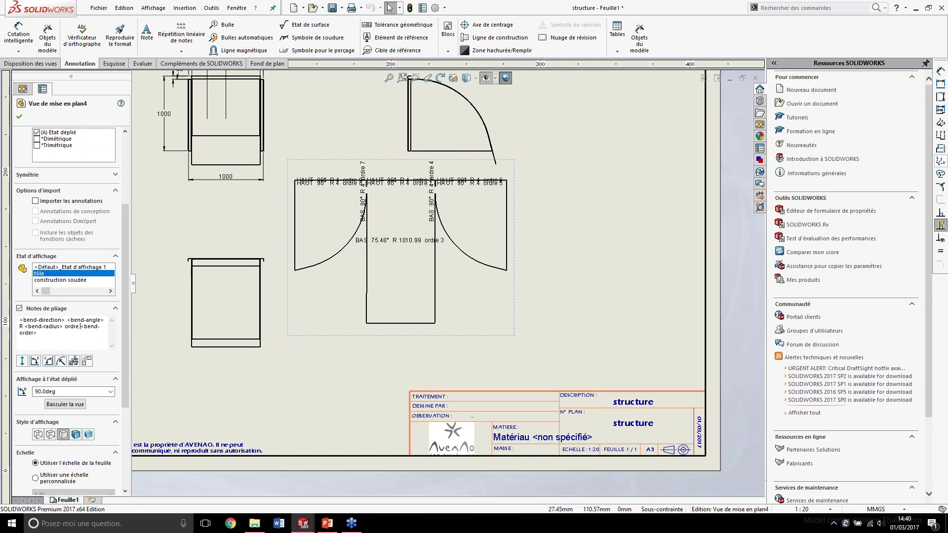
{"action": "type", "text": "iages"}
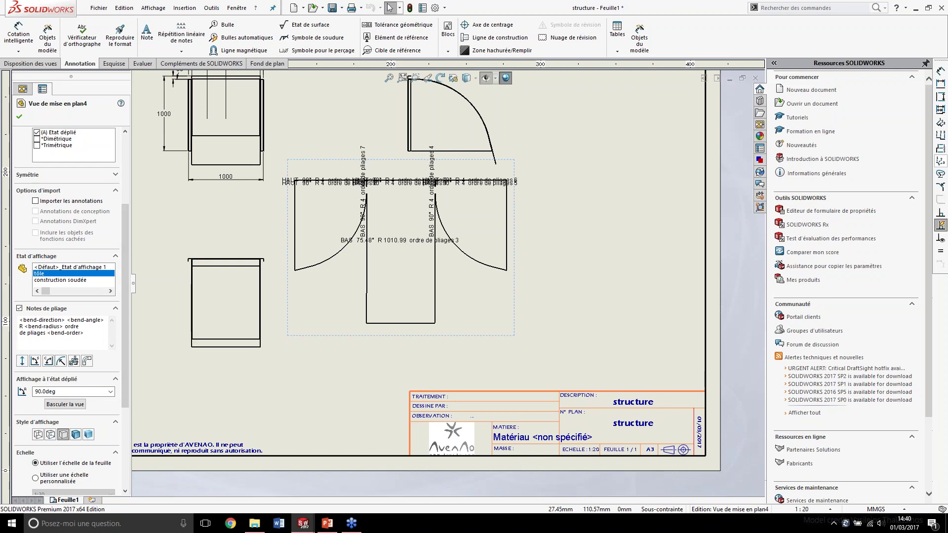
{"action": "type", "text": " °°°"}
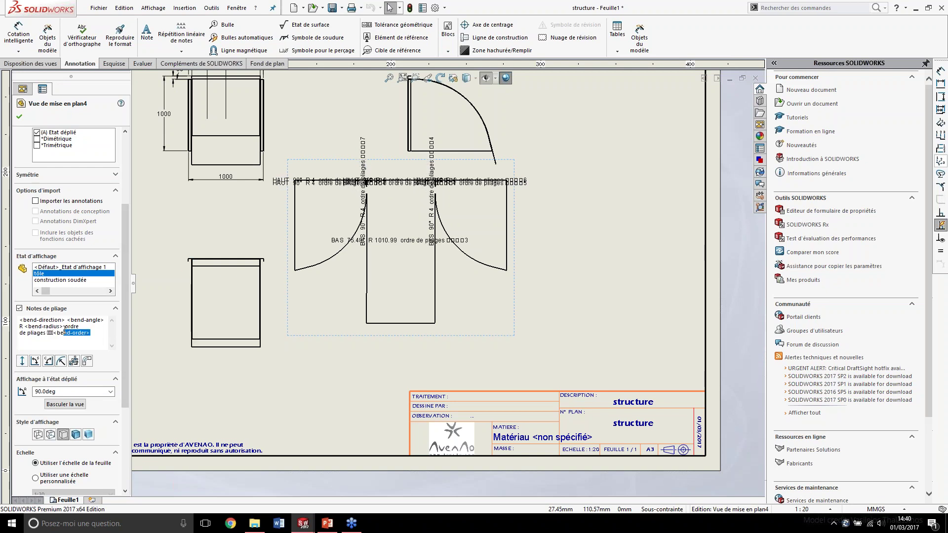
{"action": "mouse_move", "coordinate": [66, 326]}
{"action": "left_mouse_down"}
{"action": "mouse_move", "coordinate": [95, 333]}
{"action": "mouse_move", "coordinate": [126, 423]}
{"action": "left_mouse_up"}
{"action": "key", "text": "Delete"}
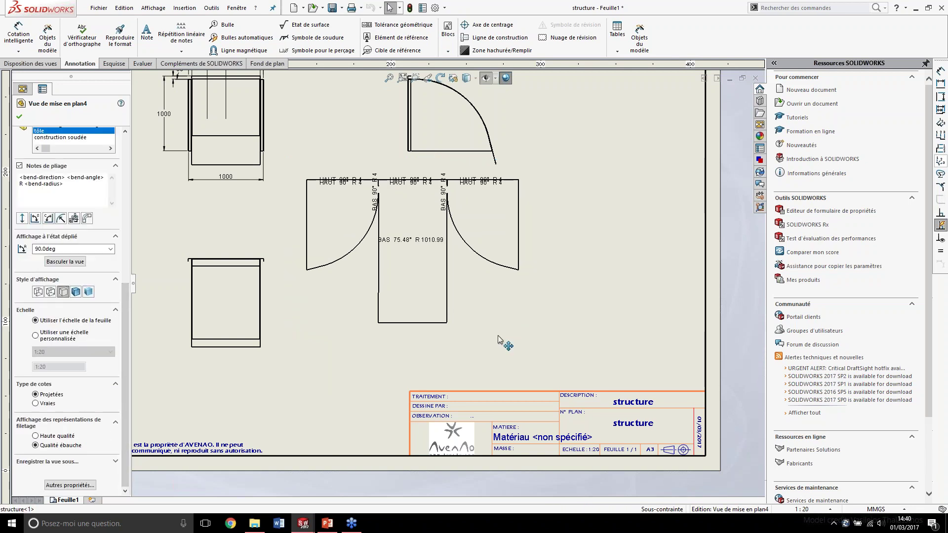
Step: Move the flat-pattern view toward the title block and close its PropertyManager
{"action": "left_click_drag", "start_coordinate": [474, 330], "coordinate": [581, 355]}
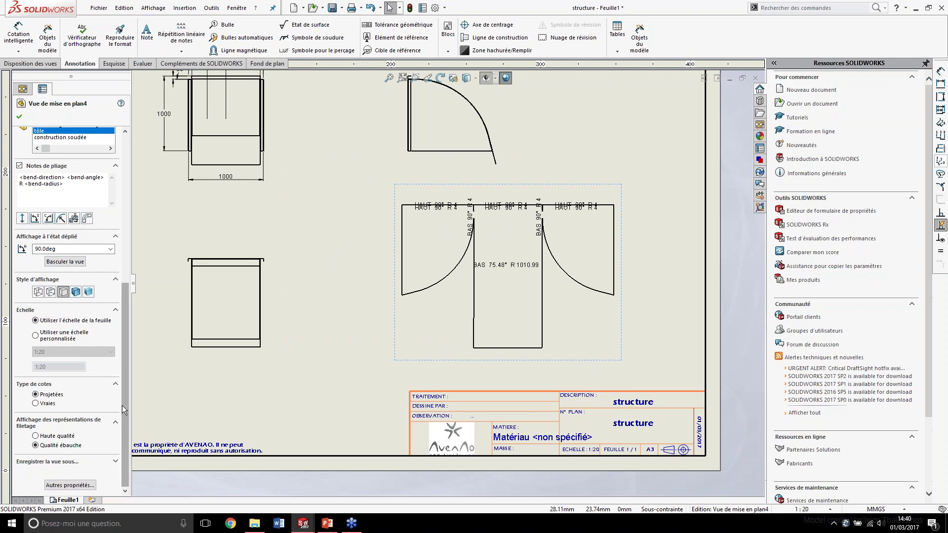
{"action": "left_click", "coordinate": [116, 461]}
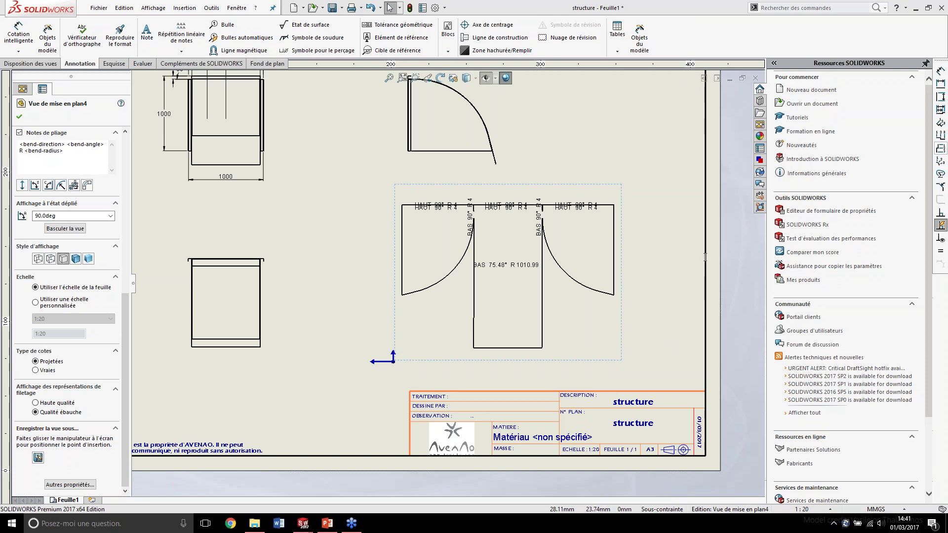
{"action": "left_click", "coordinate": [400, 454]}
{"action": "key", "text": "ctrl+Tab"}
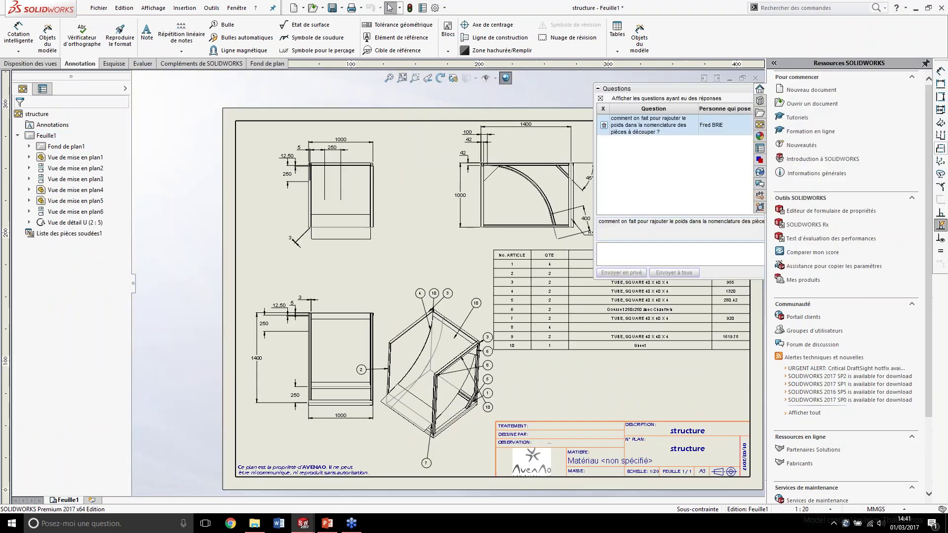
Step: Insert a column right of LONGUEUR in the cut-list table showing the Masse property
{"action": "scroll", "coordinate": [622, 306], "scroll_direction": "down", "scroll_amount": 3}
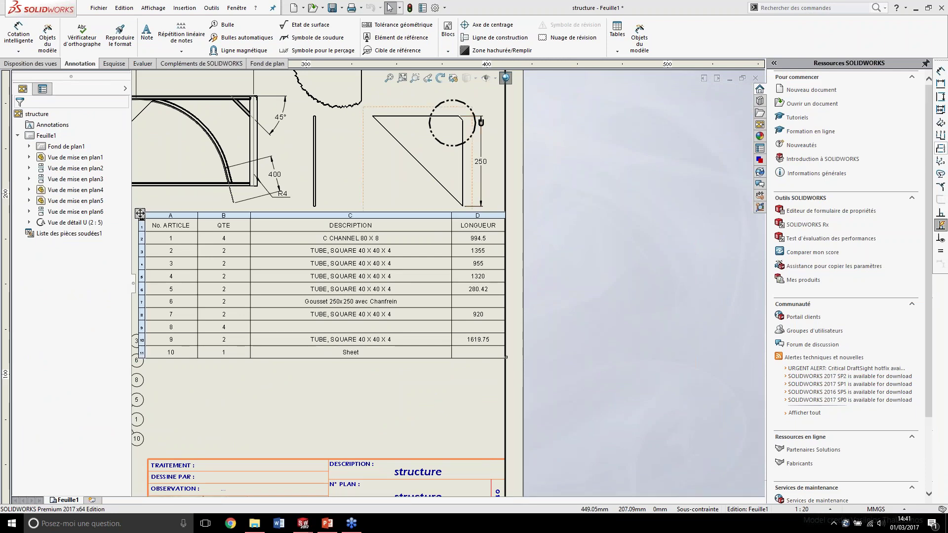
{"action": "right_click", "coordinate": [481, 218]}
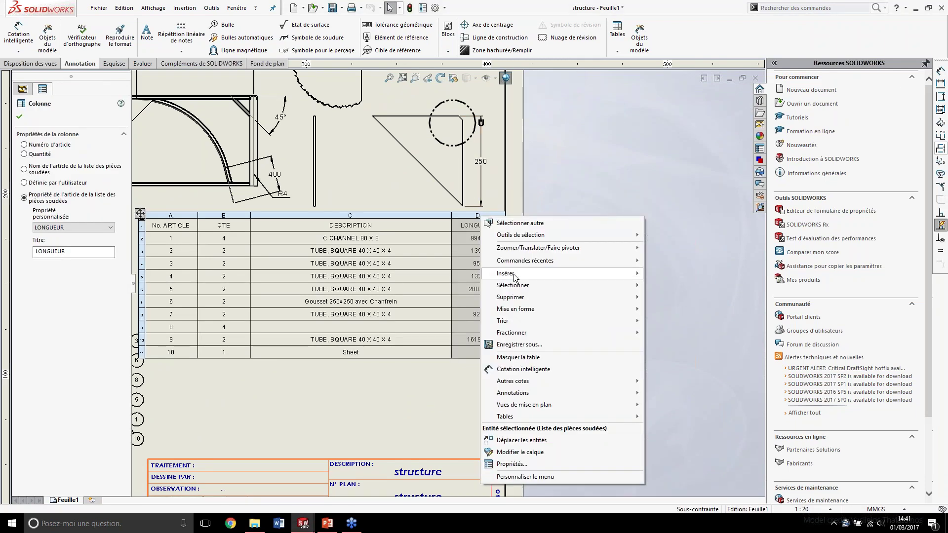
{"action": "left_click", "coordinate": [617, 272]}
{"action": "left_click", "coordinate": [24, 198]}
{"action": "left_click", "coordinate": [62, 228]}
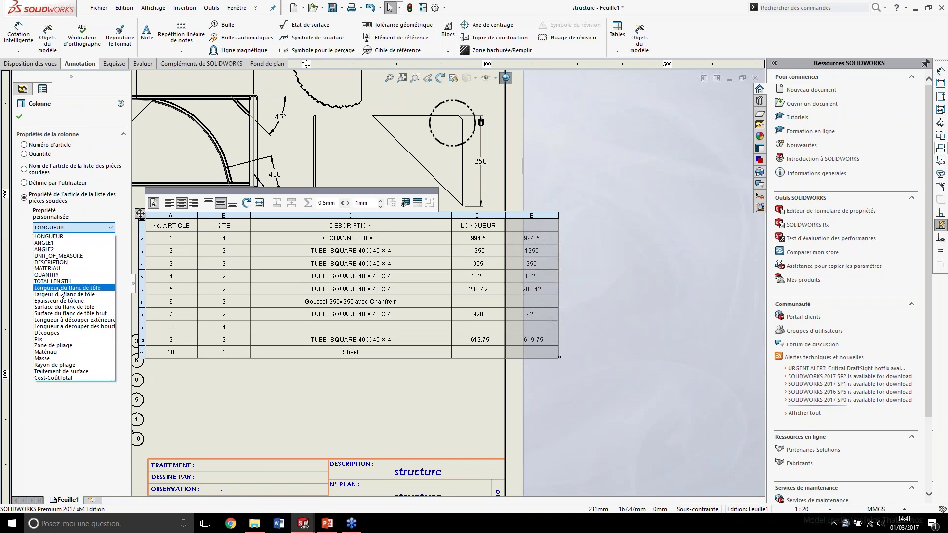
{"action": "left_click", "coordinate": [62, 358]}
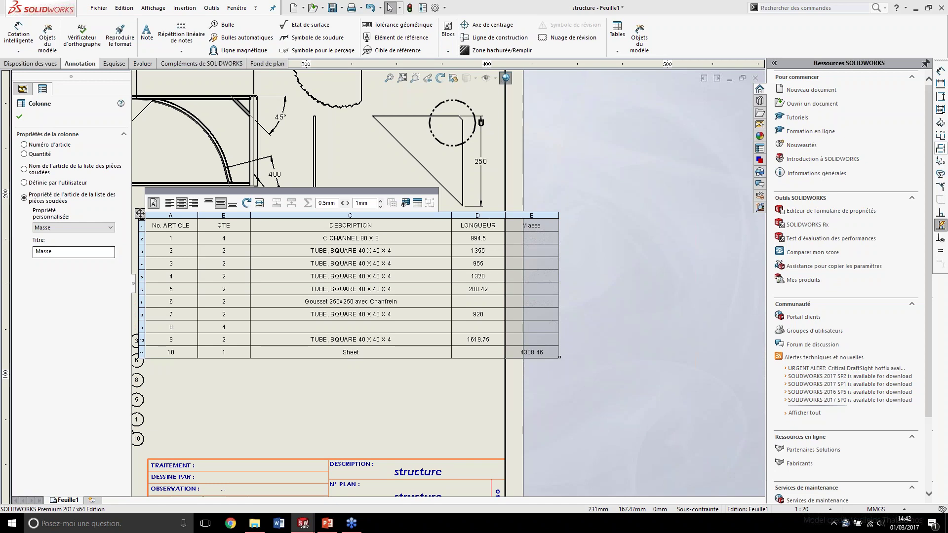
{"action": "left_click", "coordinate": [584, 237]}
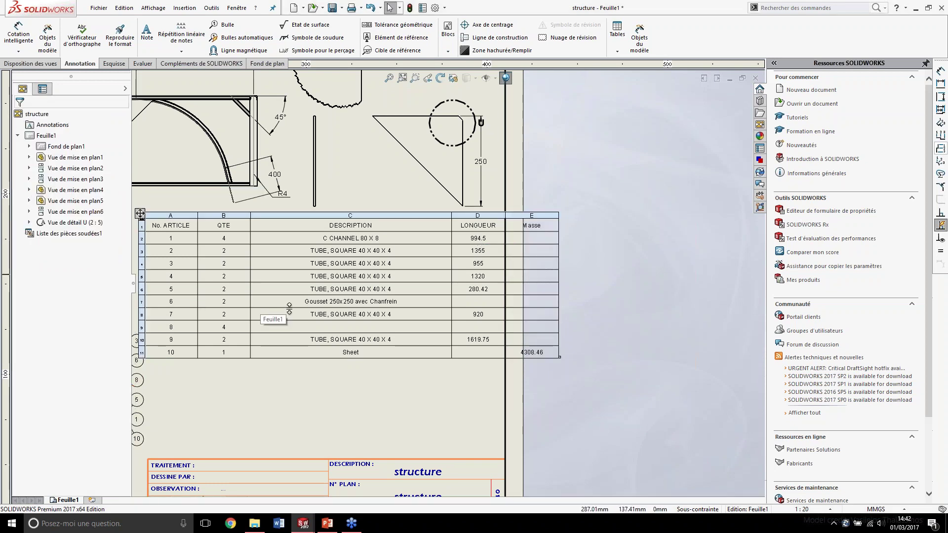
{"action": "key", "text": "ctrl+Tab"}
{"action": "key", "text": "ctrl+Tab"}
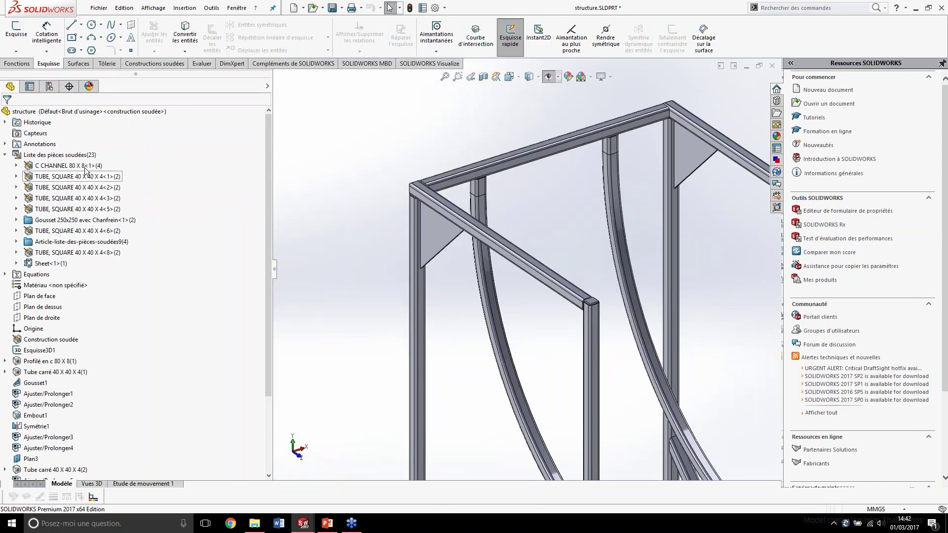
Step: Open the C CHANNEL cut-list properties and show the MASSE property for every item
{"action": "right_click", "coordinate": [82, 170]}
{"action": "left_click", "coordinate": [100, 189]}
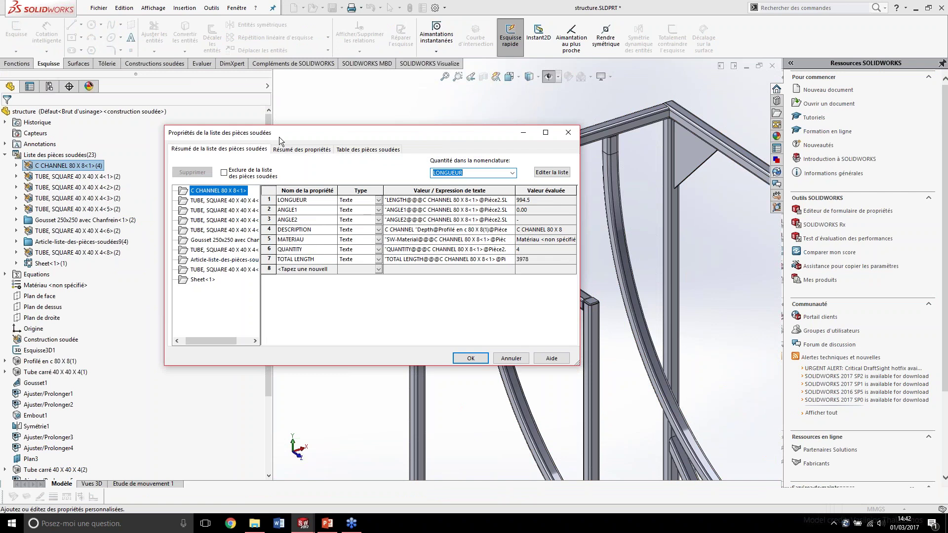
{"action": "left_click", "coordinate": [301, 149]}
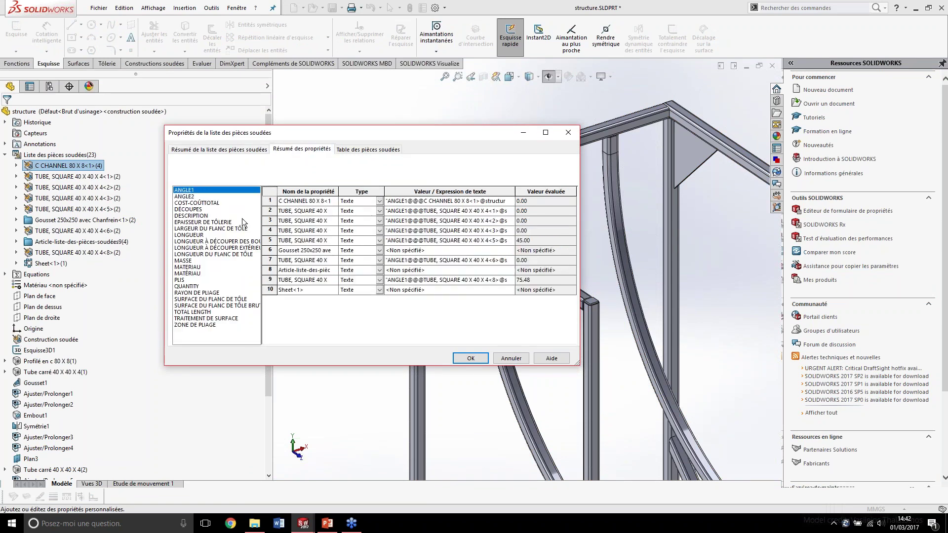
{"action": "left_click", "coordinate": [206, 260]}
Step: Link the C CHANNEL and first tube Masse values to their computed mass
{"action": "left_click", "coordinate": [454, 201]}
{"action": "left_click", "coordinate": [448, 281]}
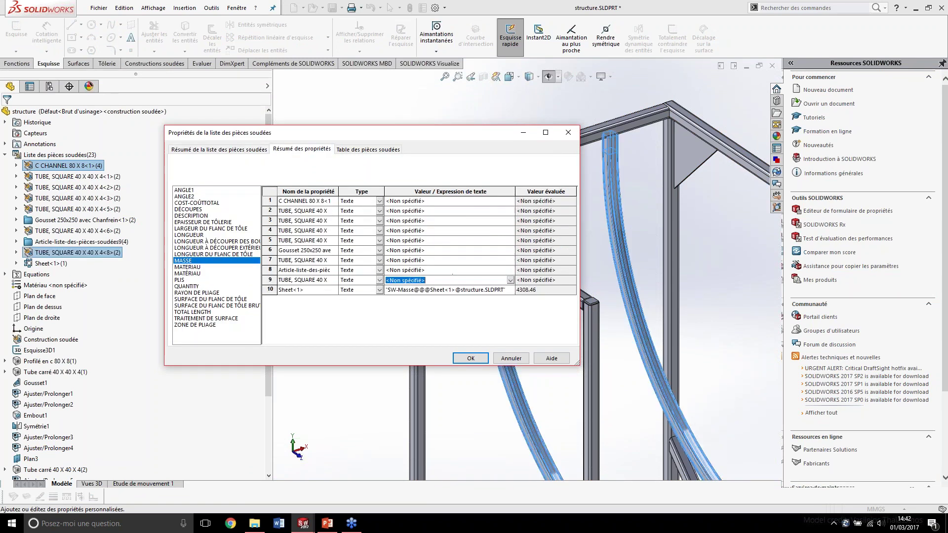
{"action": "left_click", "coordinate": [507, 200]}
{"action": "left_click", "coordinate": [509, 201]}
{"action": "left_click", "coordinate": [414, 223]}
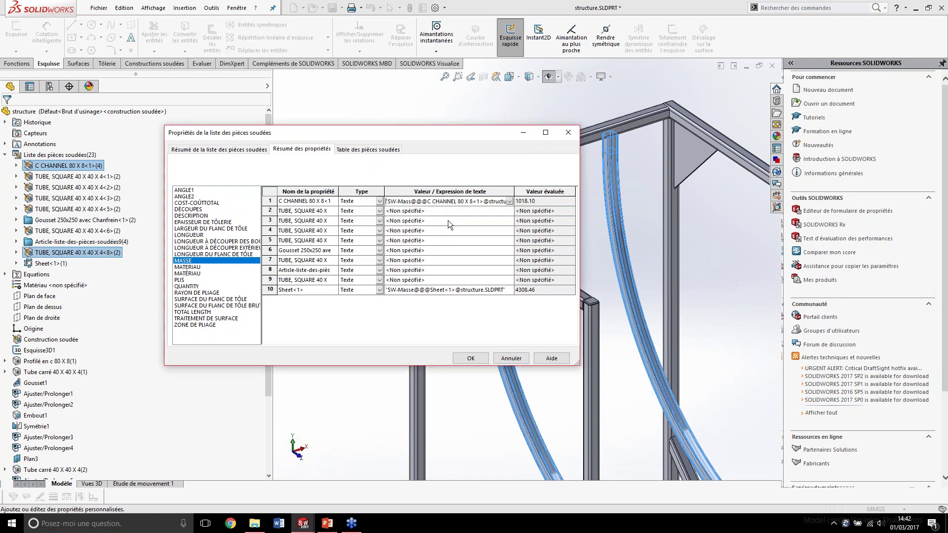
{"action": "left_click", "coordinate": [504, 211]}
{"action": "left_click", "coordinate": [458, 232]}
Step: Link the Masse values of rows 3 and 4 to their computed mass
{"action": "left_click", "coordinate": [508, 220]}
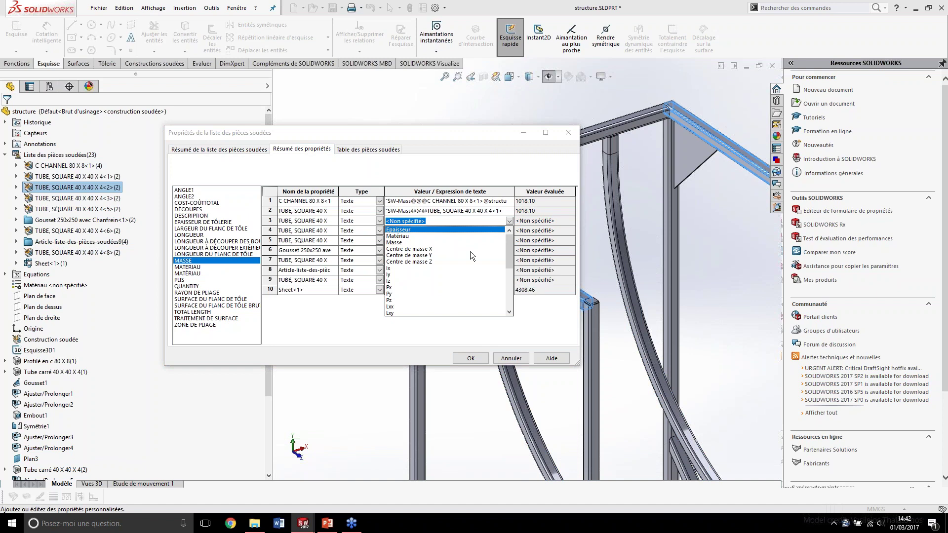
{"action": "scroll", "coordinate": [460, 271], "scroll_direction": "down", "scroll_amount": 3}
{"action": "scroll", "coordinate": [460, 270], "scroll_direction": "down", "scroll_amount": 2}
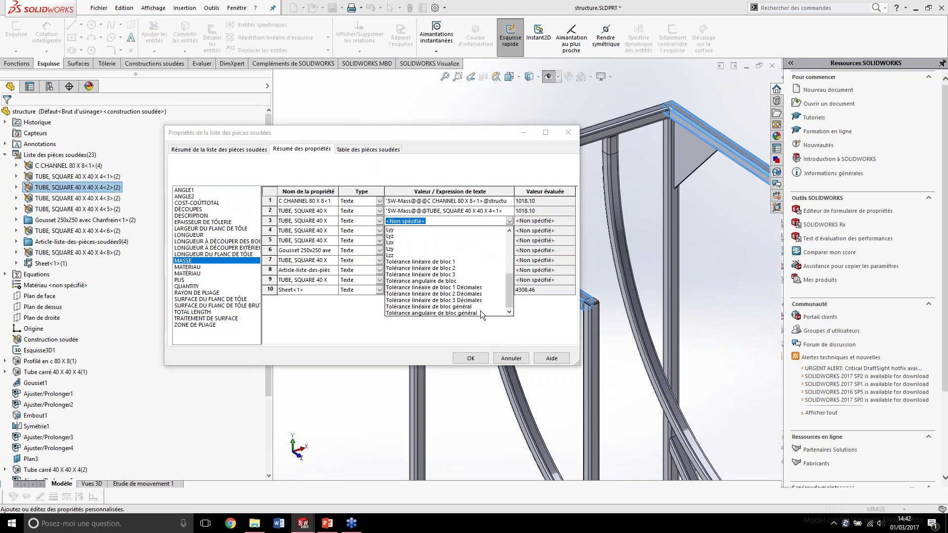
{"action": "left_click", "coordinate": [477, 211]}
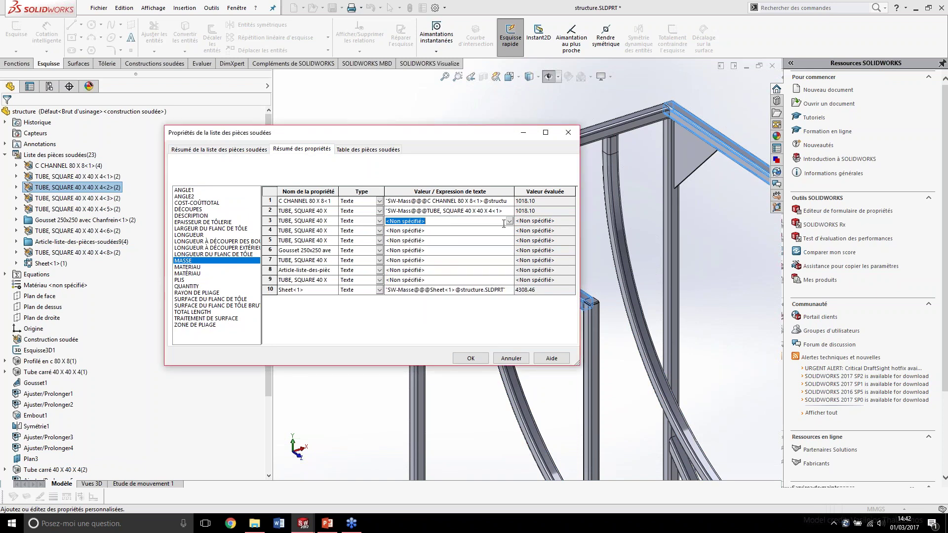
{"action": "left_click", "coordinate": [508, 221]}
{"action": "left_click", "coordinate": [430, 246]}
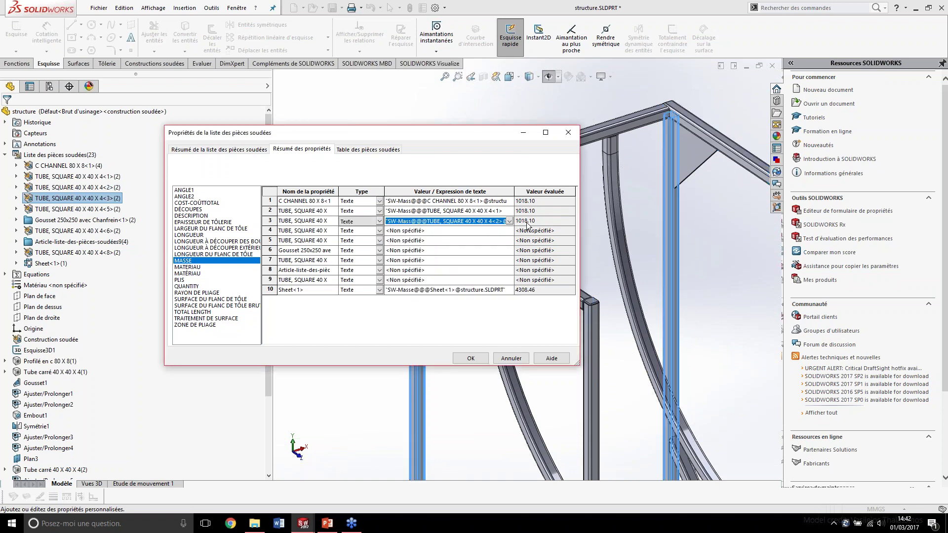
{"action": "left_click", "coordinate": [510, 221]}
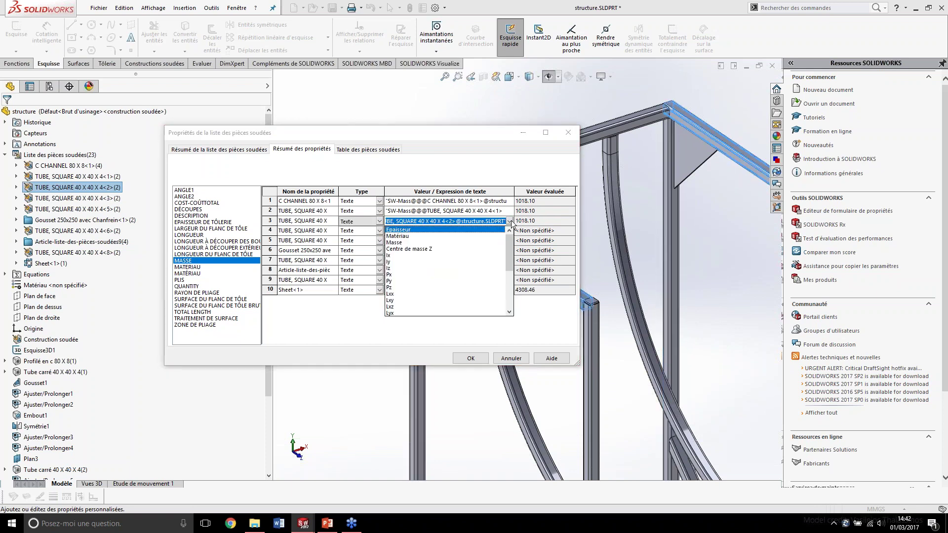
{"action": "left_click", "coordinate": [484, 241]}
{"action": "left_click", "coordinate": [436, 231]}
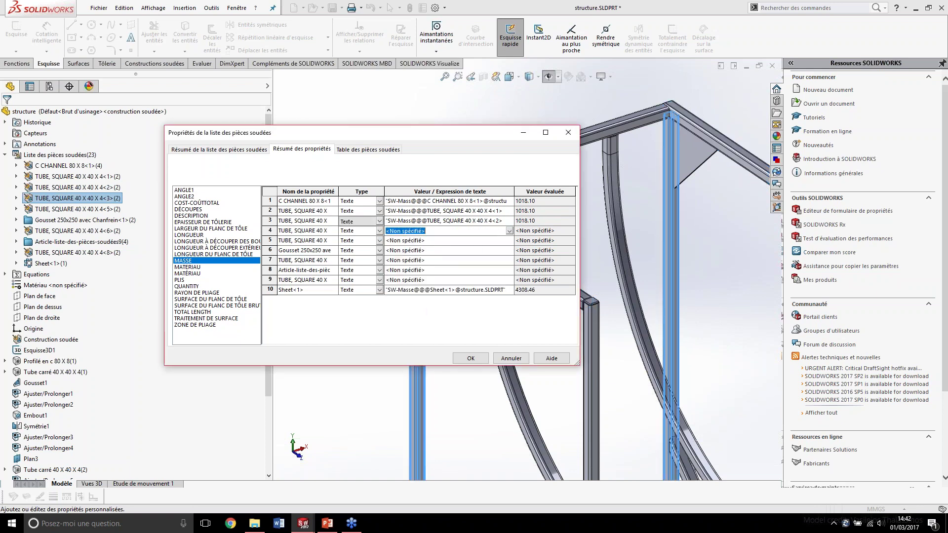
{"action": "left_click", "coordinate": [509, 231]}
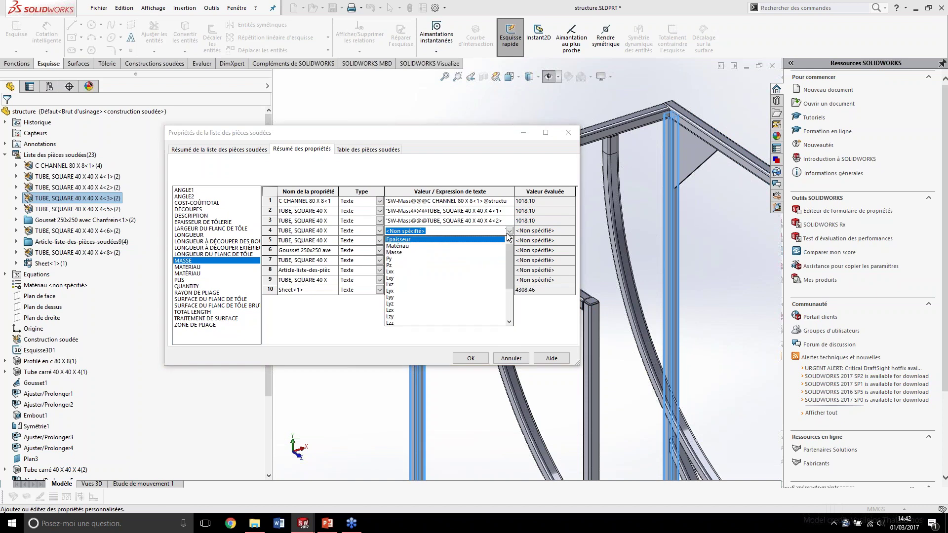
{"action": "scroll", "coordinate": [431, 269], "scroll_direction": "down", "scroll_amount": 1}
{"action": "scroll", "coordinate": [432, 272], "scroll_direction": "down", "scroll_amount": 1}
{"action": "scroll", "coordinate": [433, 274], "scroll_direction": "down", "scroll_amount": 1}
{"action": "scroll", "coordinate": [434, 273], "scroll_direction": "up", "scroll_amount": 3}
{"action": "left_click", "coordinate": [407, 255]}
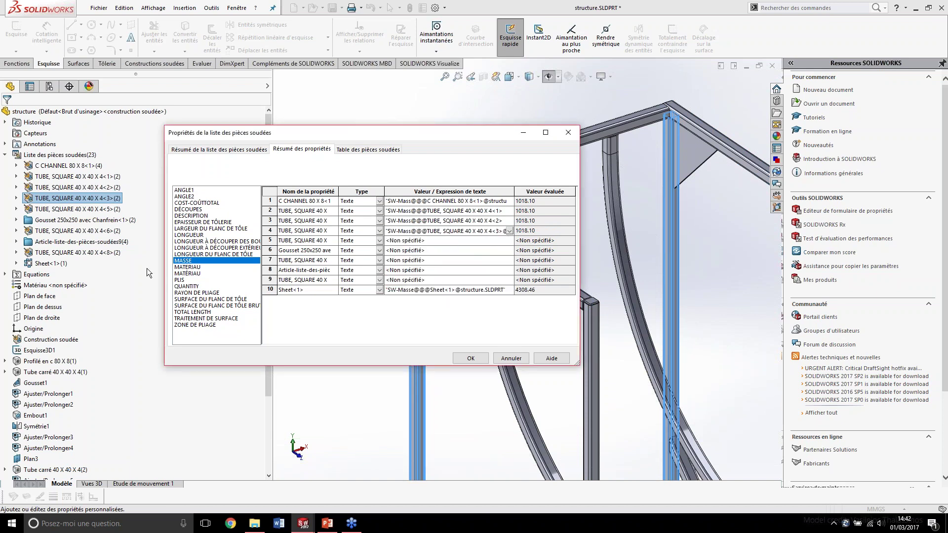
Step: In the cut-list item summary, link the C CHANNEL MASSE row to its mass
{"action": "left_click", "coordinate": [230, 149]}
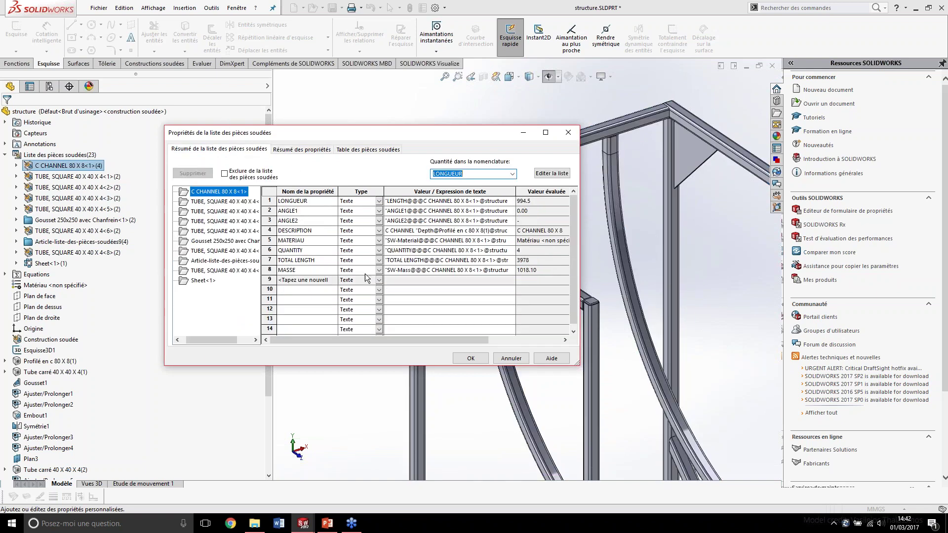
{"action": "left_click", "coordinate": [512, 271]}
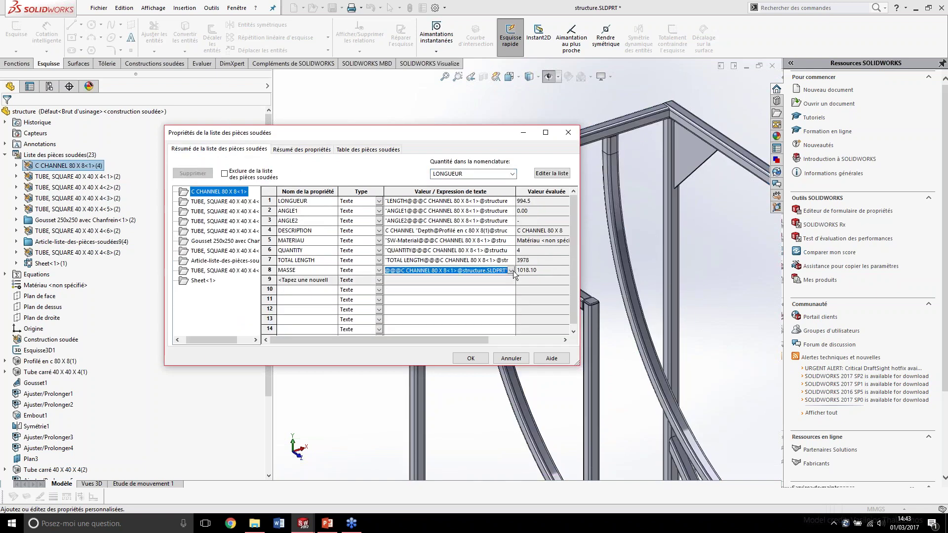
{"action": "mouse_move", "coordinate": [511, 295]}
{"action": "left_mouse_down"}
{"action": "mouse_move", "coordinate": [515, 348]}
{"action": "mouse_move", "coordinate": [519, 275]}
{"action": "left_mouse_up"}
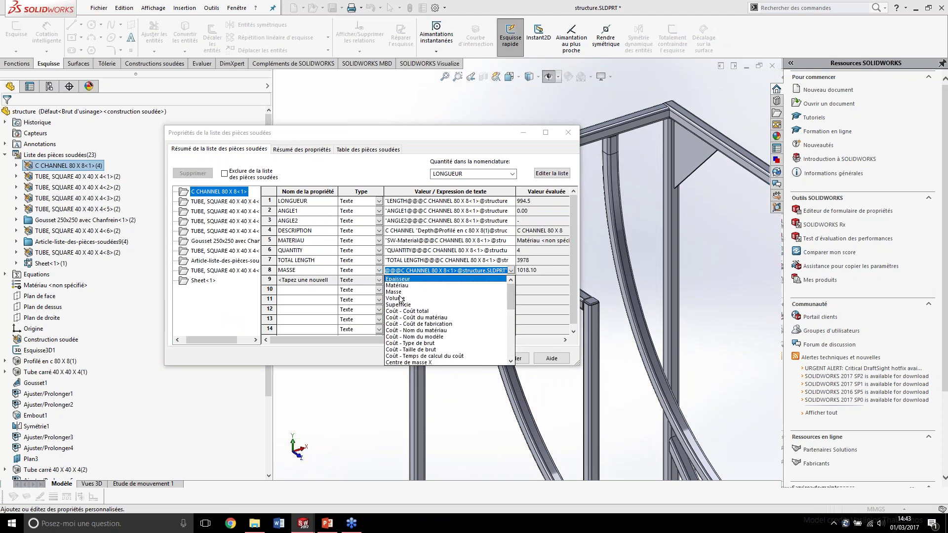
{"action": "left_click", "coordinate": [398, 293]}
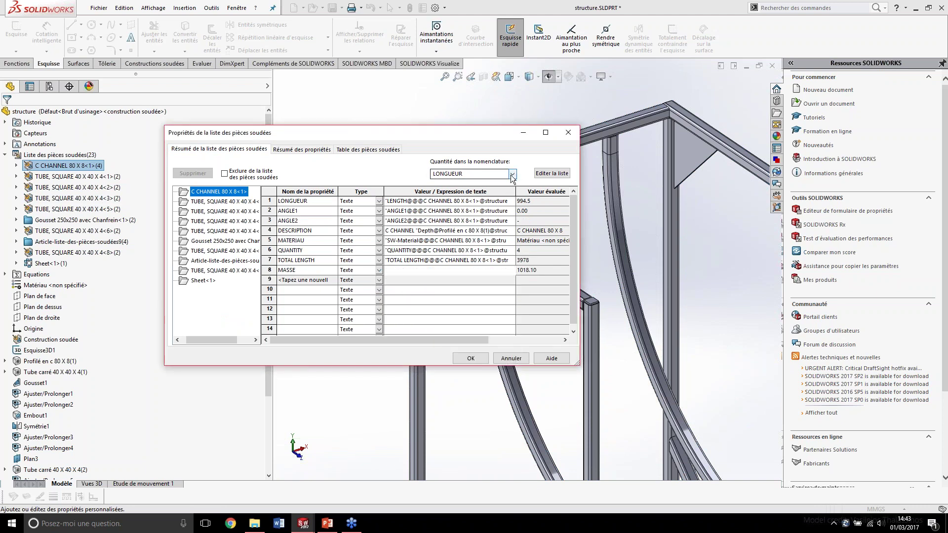
Step: Keep LONGUEUR as quantity source, preview the table layout, and apply the properties
{"action": "left_click", "coordinate": [511, 174]}
{"action": "left_click", "coordinate": [512, 178]}
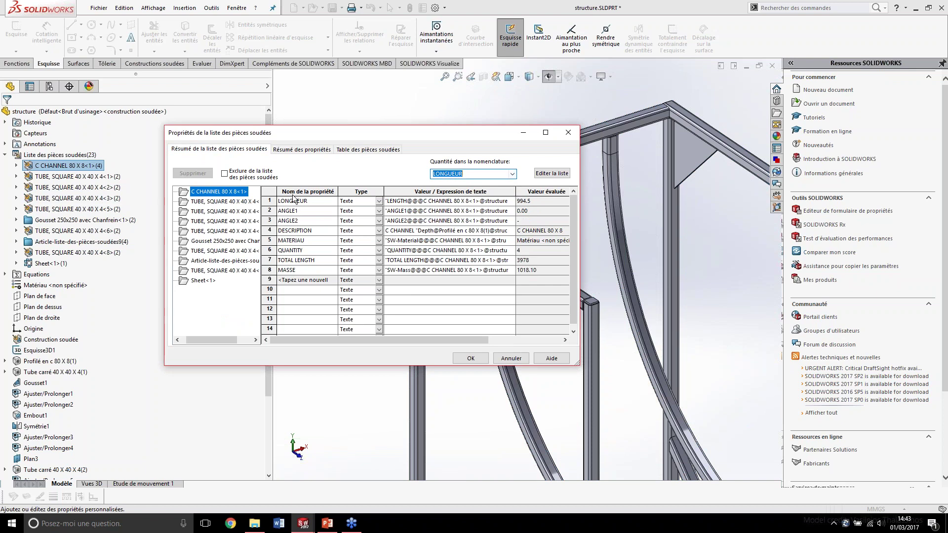
{"action": "left_click", "coordinate": [299, 149]}
{"action": "left_click", "coordinate": [375, 150]}
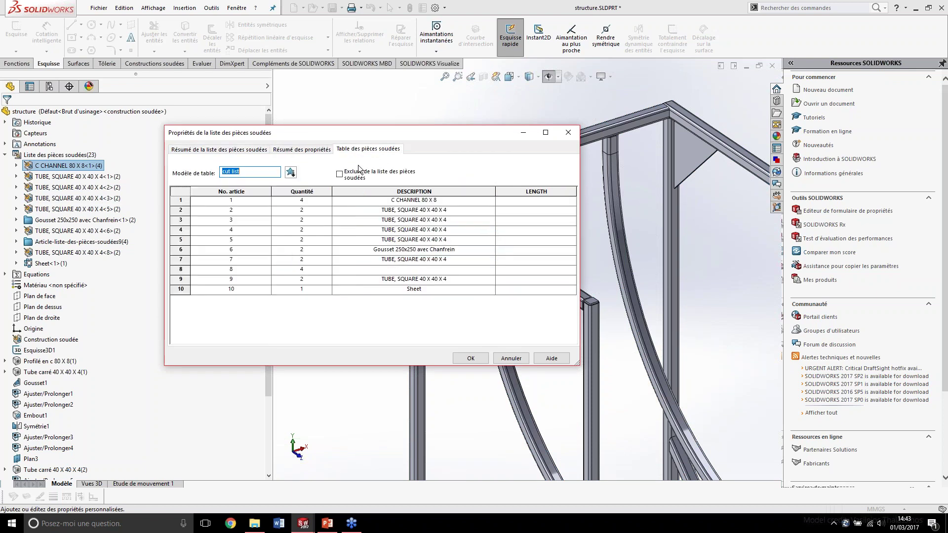
{"action": "left_click", "coordinate": [525, 194]}
{"action": "left_click", "coordinate": [228, 151]}
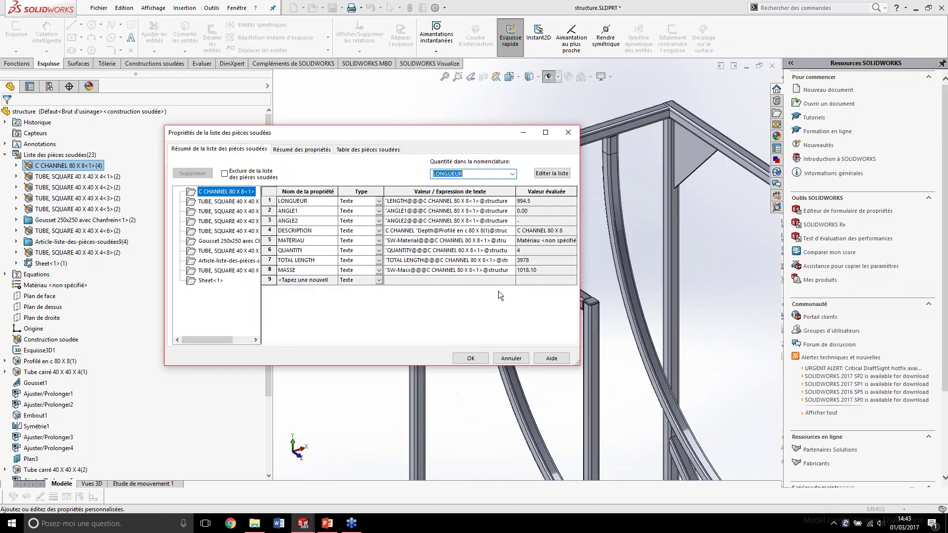
{"action": "left_click", "coordinate": [471, 359]}
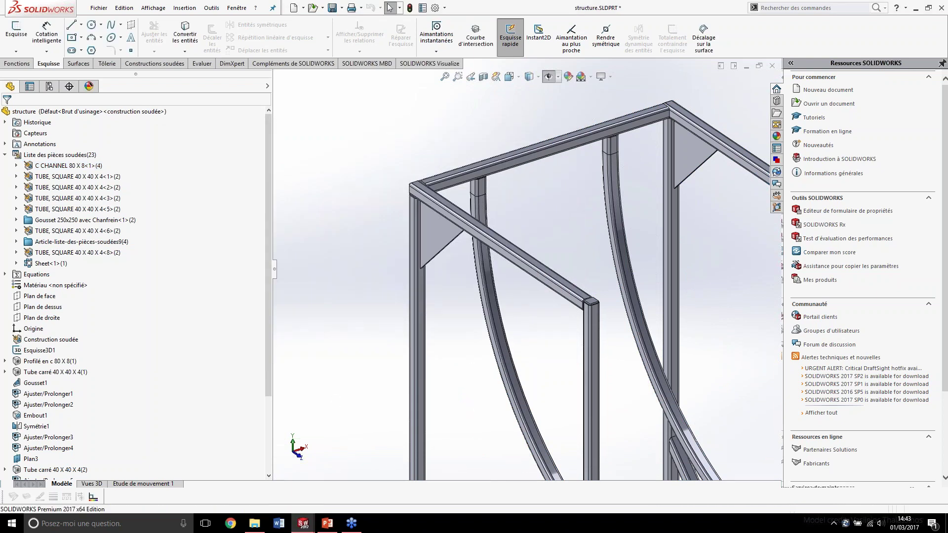
Step: Return to the structure - Feuille1 drawing to see Masse values like 1018.10
{"action": "key", "text": "ctrl+Tab"}
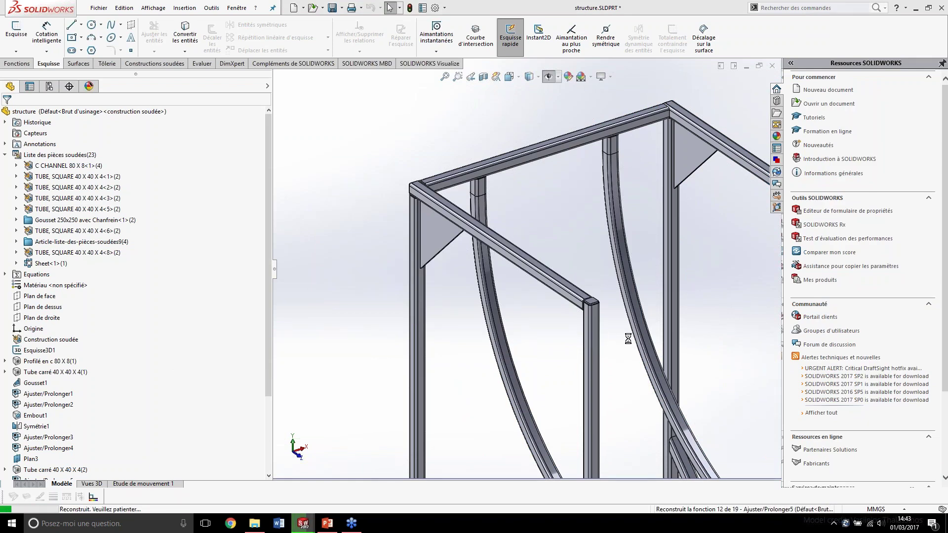
{"action": "key", "text": "ctrl+Tab"}
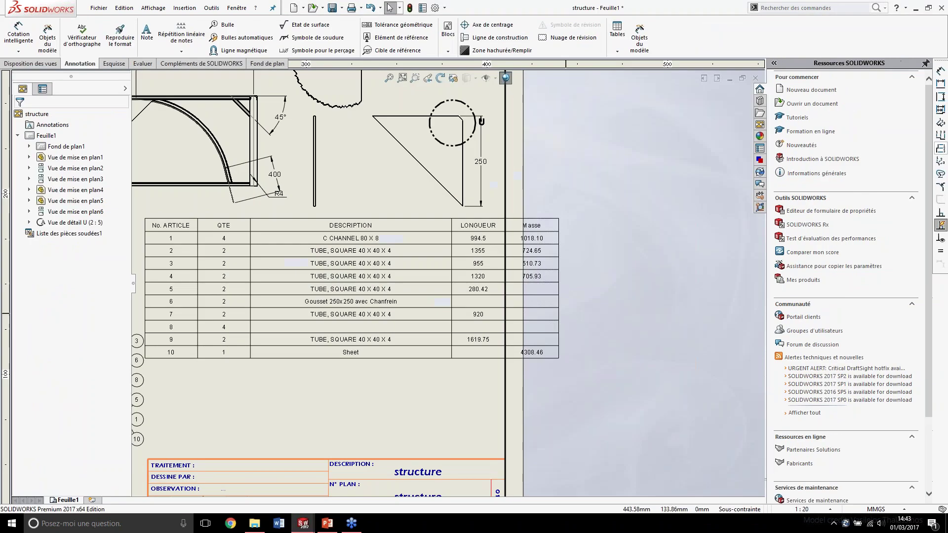
{"action": "scroll", "coordinate": [556, 262], "scroll_direction": "up", "scroll_amount": 3}
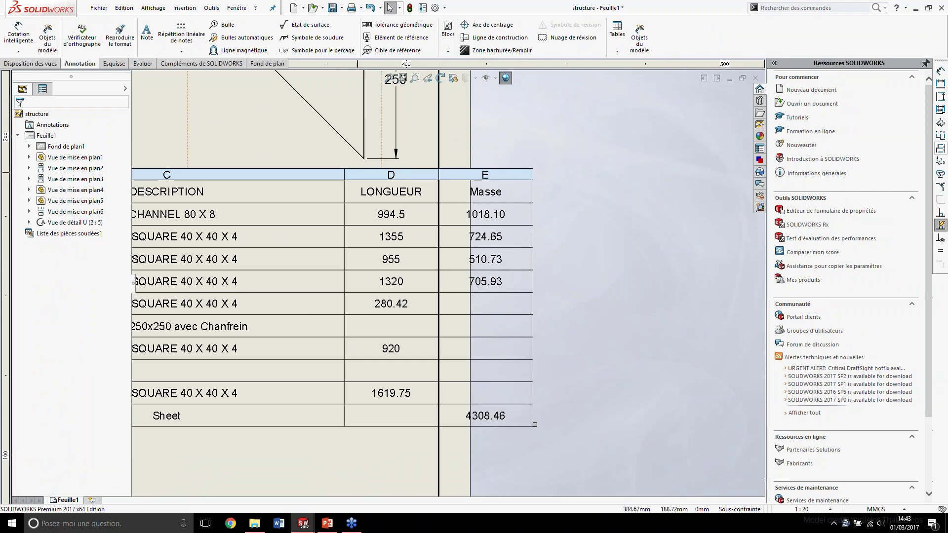
Step: Narrow the cut-list DESCRIPTION column and pan to check the QTE column
{"action": "left_click_drag", "start_coordinate": [345, 174], "coordinate": [241, 176]}
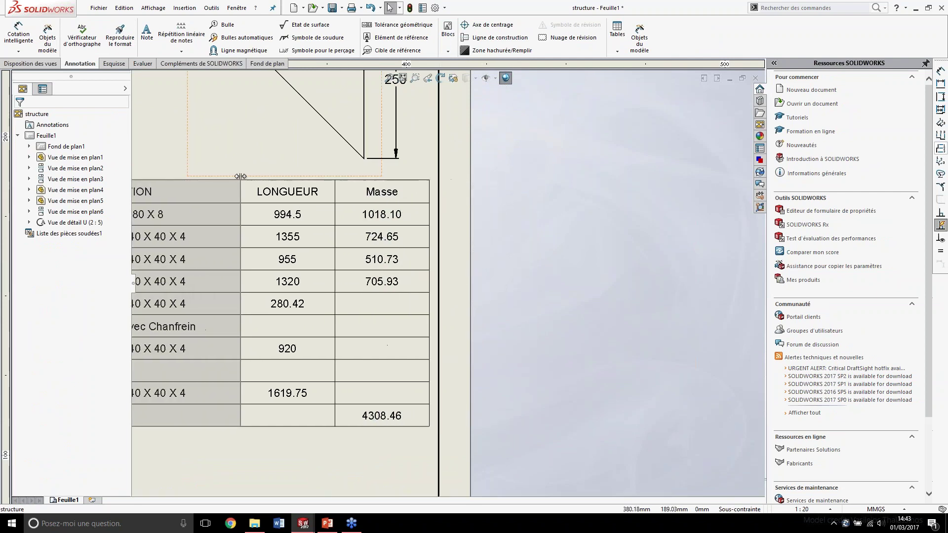
{"action": "middle_click_drag", "start_coordinate": [487, 338], "coordinate": [555, 330]}
{"action": "left_click", "coordinate": [474, 276]}
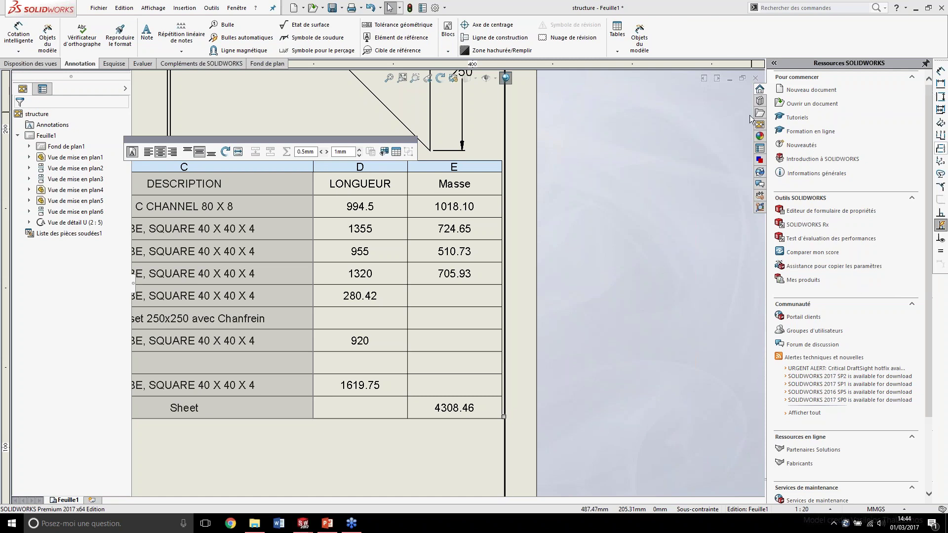
{"action": "middle_click_drag", "start_coordinate": [327, 299], "coordinate": [512, 298]}
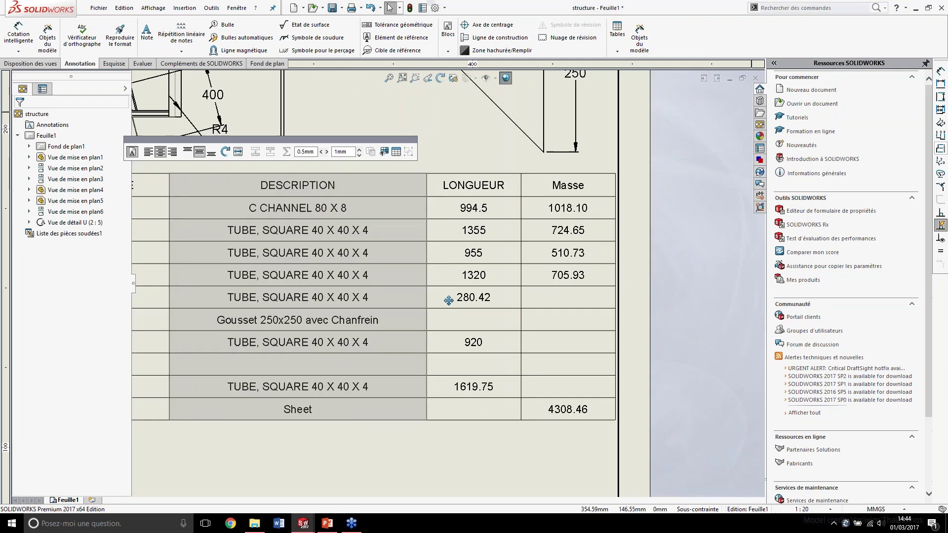
{"action": "scroll", "coordinate": [425, 239], "scroll_direction": "up", "scroll_amount": 1}
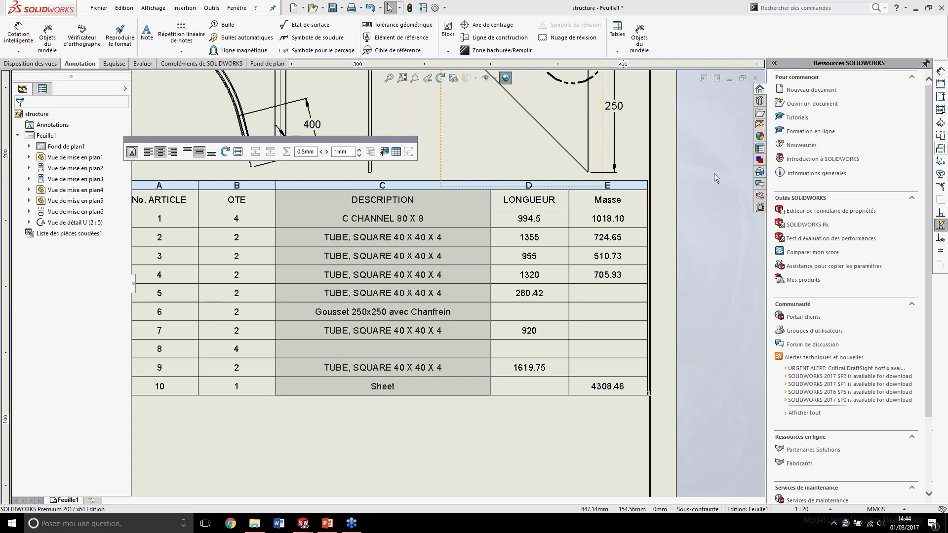
{"action": "left_click", "coordinate": [434, 456]}
{"action": "key", "text": "ctrl+Tab"}
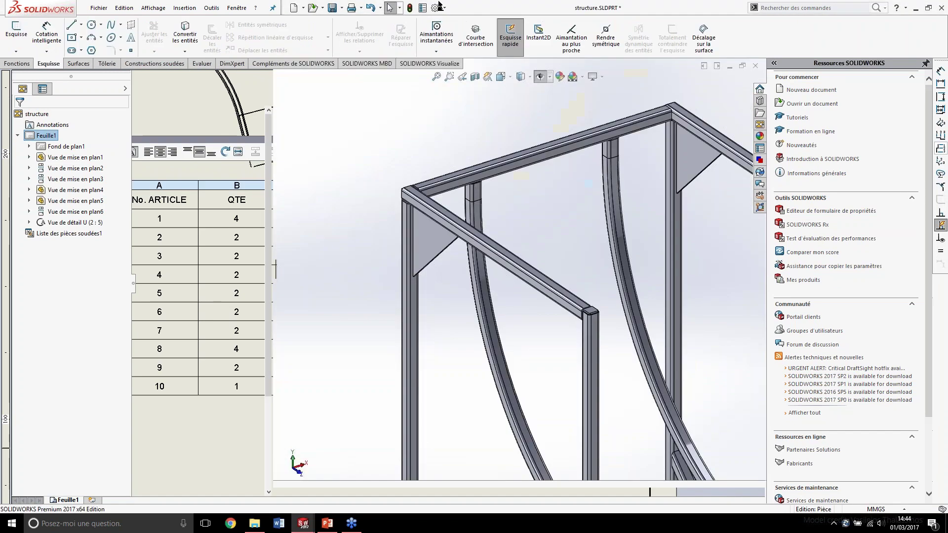
Step: Start a weld bead from the weldment tools and zoom to the frame's top-left corner
{"action": "left_click", "coordinate": [286, 65]}
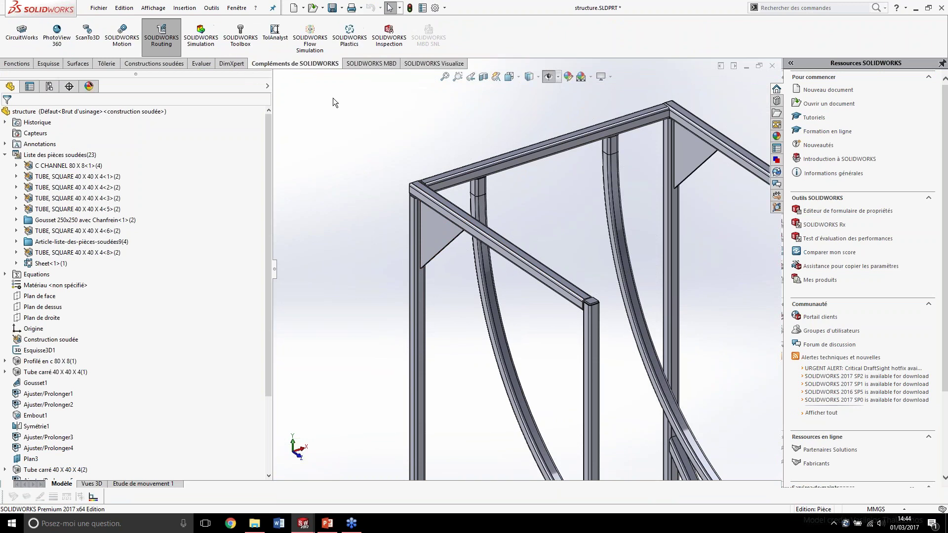
{"action": "left_click", "coordinate": [168, 64]}
{"action": "key", "text": "ctrl+Left"}
{"action": "key", "text": "ctrl+Left"}
{"action": "key", "text": "ctrl+Left"}
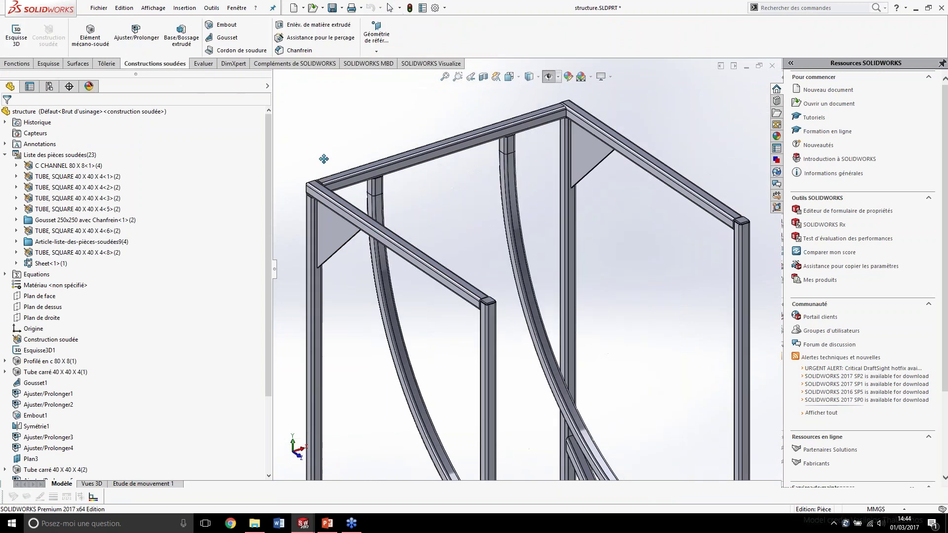
{"action": "left_click", "coordinate": [263, 53]}
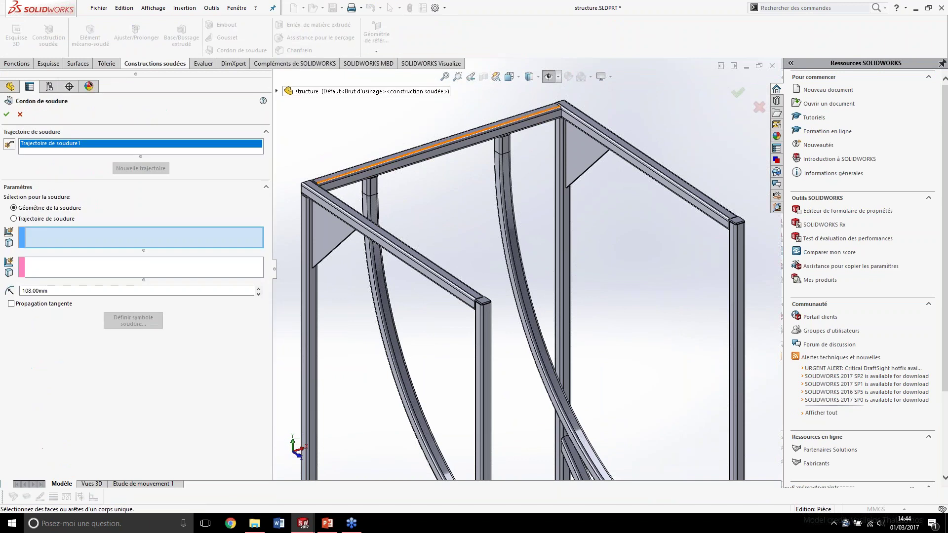
{"action": "scroll", "coordinate": [345, 197], "scroll_direction": "down", "scroll_amount": 5}
{"action": "middle_click_drag", "start_coordinate": [375, 222], "coordinate": [375, 277]}
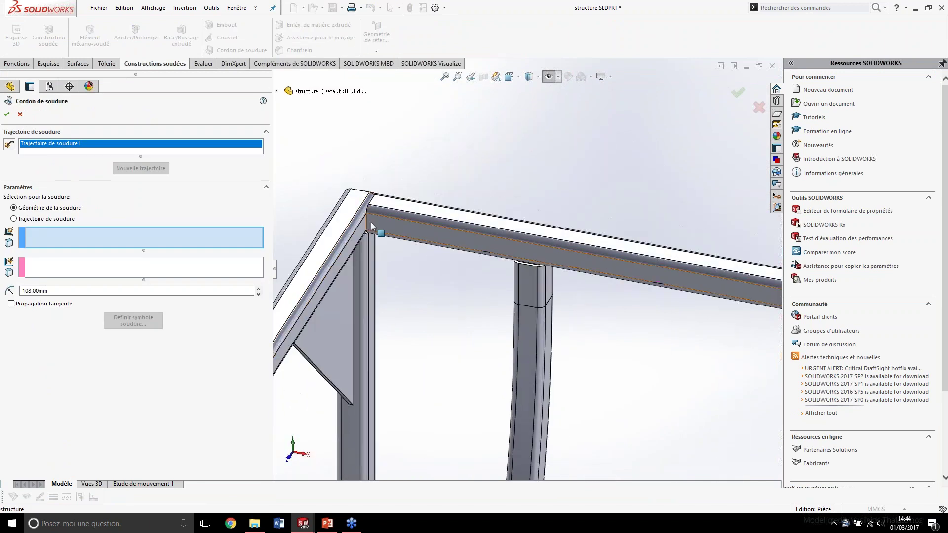
Step: Define the weld by faces, picking the beam's front face and the adjoining face
{"action": "left_click", "coordinate": [51, 221]}
{"action": "left_click", "coordinate": [65, 211]}
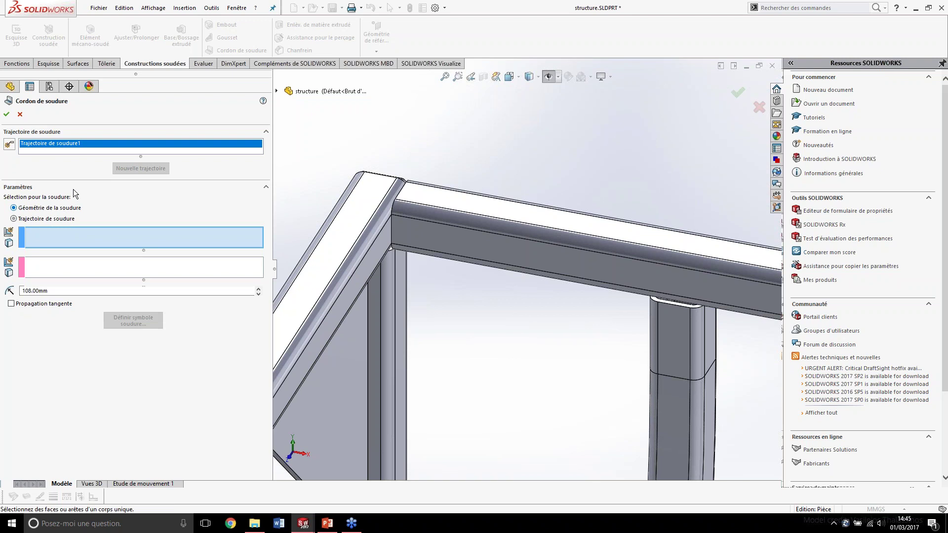
{"action": "left_click", "coordinate": [398, 231]}
{"action": "left_click", "coordinate": [155, 276]}
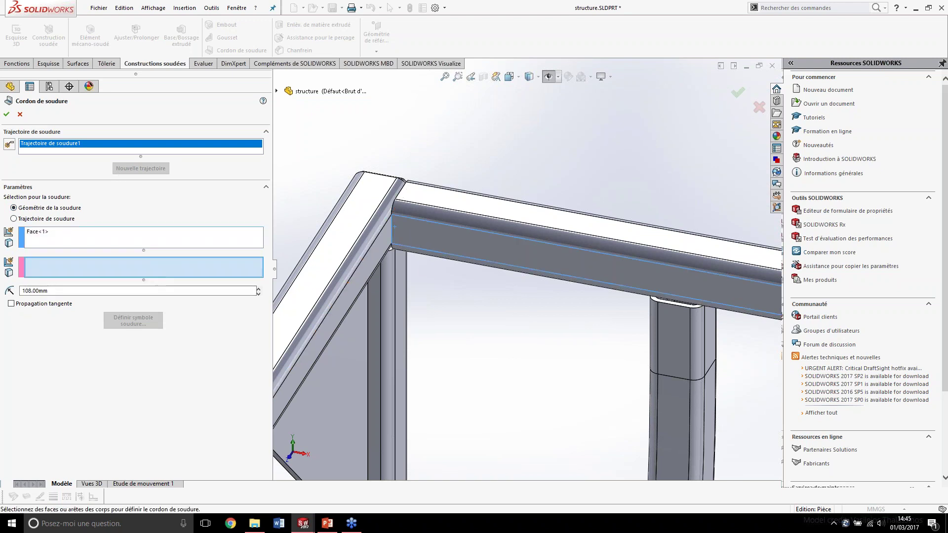
{"action": "left_click", "coordinate": [390, 235]}
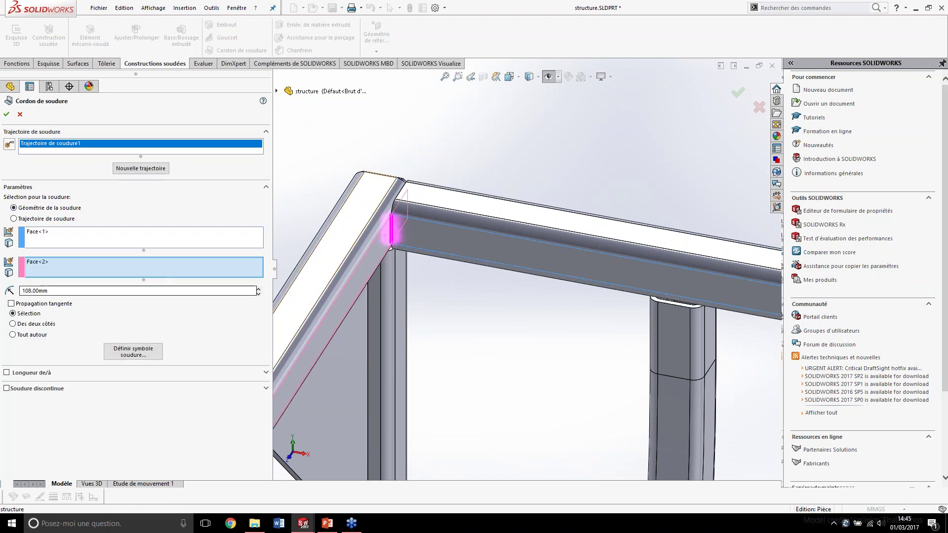
Step: Set the weld bead size to 5 and confirm the ISO weld symbol and bead
{"action": "double_click", "coordinate": [90, 291]}
{"action": "type", "text": "5"}
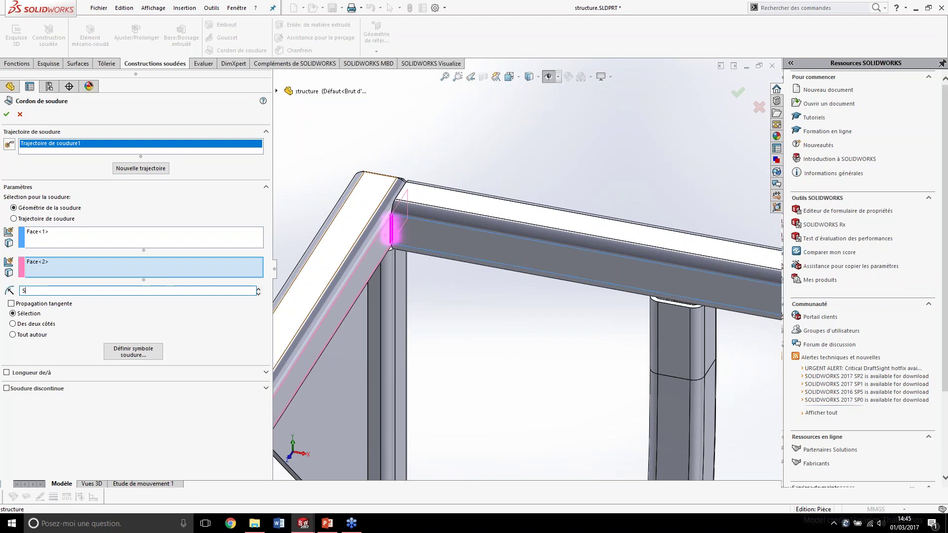
{"action": "left_click", "coordinate": [138, 352]}
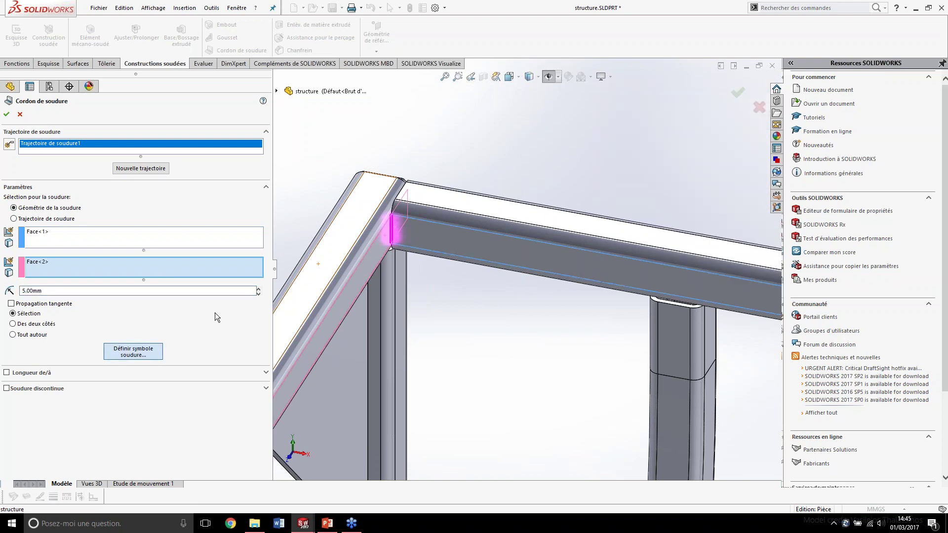
{"action": "left_click_drag", "start_coordinate": [441, 129], "coordinate": [401, 129]}
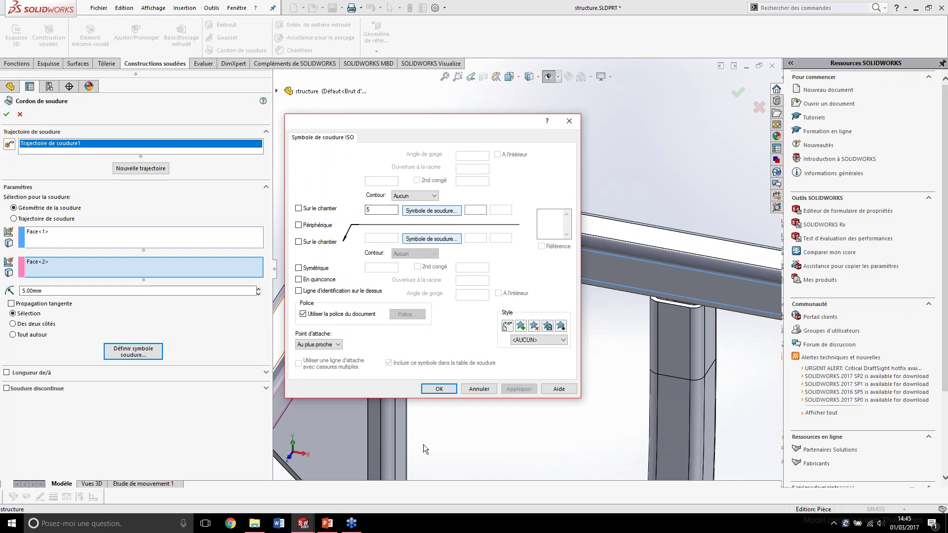
{"action": "left_click", "coordinate": [439, 388]}
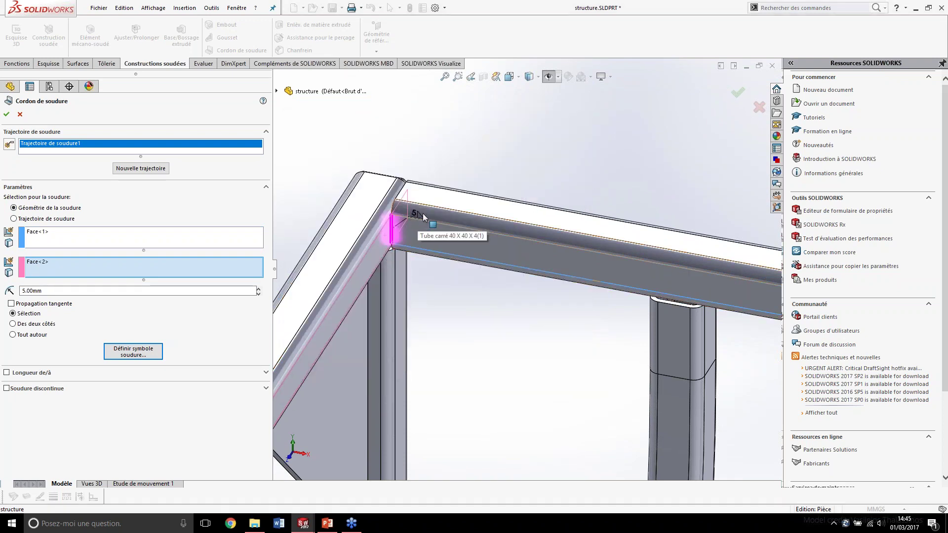
{"action": "left_click", "coordinate": [6, 115]}
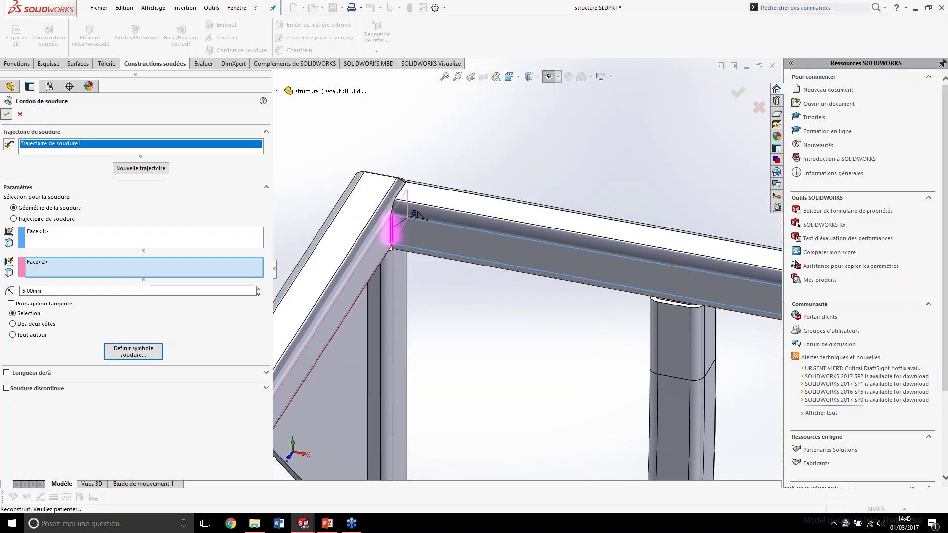
{"action": "right_click", "coordinate": [52, 157]}
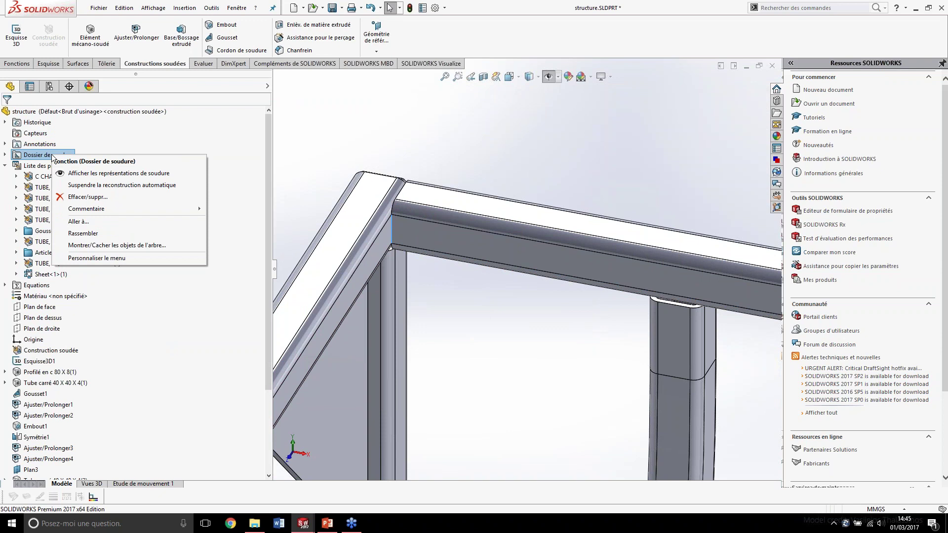
Step: Show weld bead representations from the Weld Folder and orbit closer to the welded corner
{"action": "left_click", "coordinate": [100, 176]}
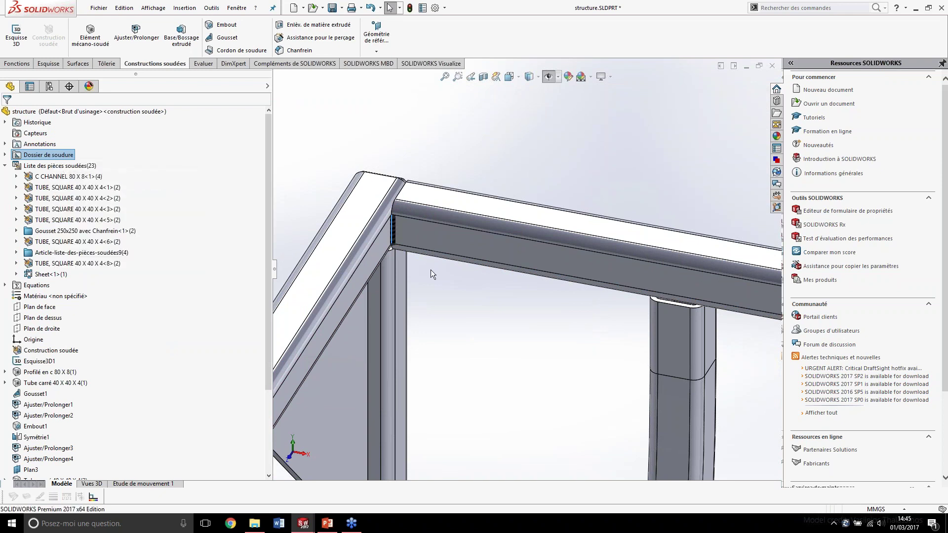
{"action": "scroll", "coordinate": [459, 227], "scroll_direction": "down", "scroll_amount": 3}
{"action": "scroll", "coordinate": [465, 221], "scroll_direction": "down", "scroll_amount": 3}
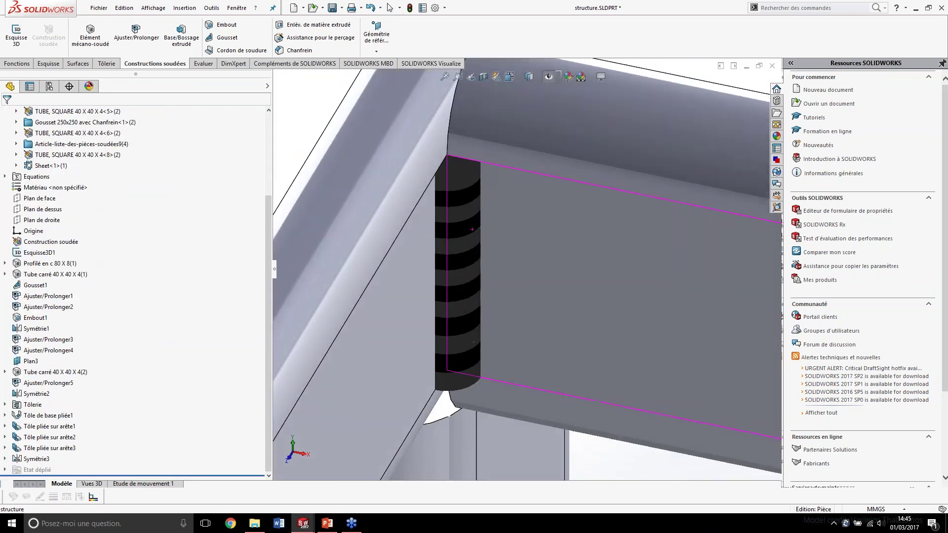
{"action": "middle_click_drag", "start_coordinate": [465, 221], "coordinate": [461, 252]}
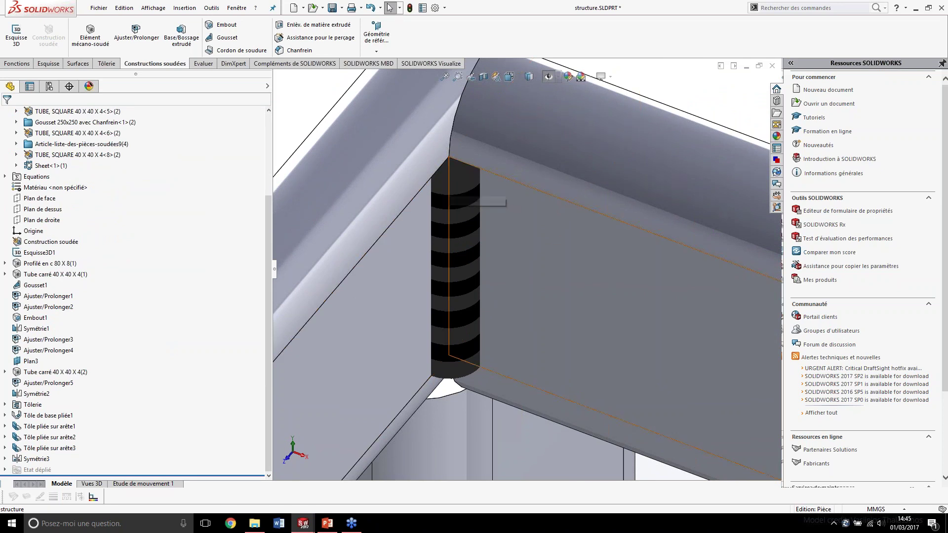
{"action": "left_click", "coordinate": [794, 7]}
{"action": "type", "text": "soudur"}
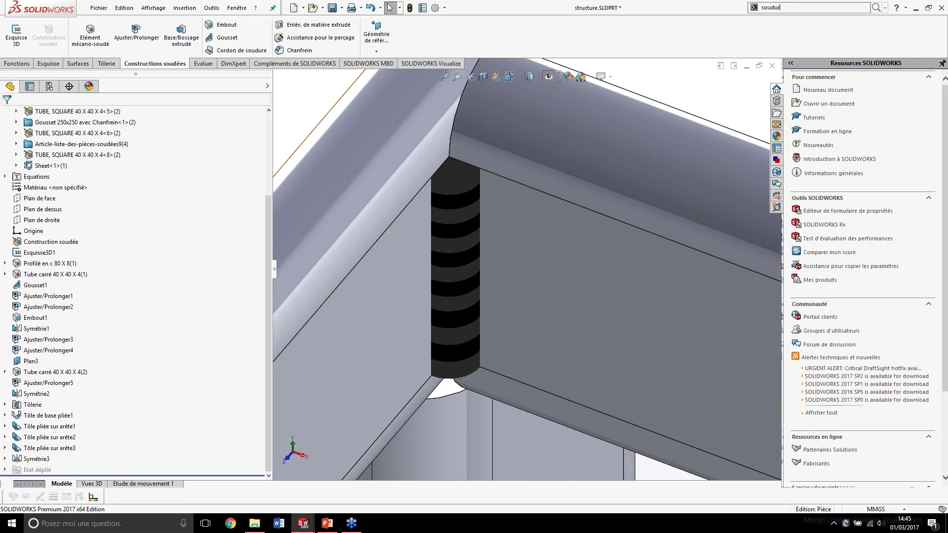
Step: Start a Fillet Weld Bead from the command search and orbit the frame to a frontal view
{"action": "type", "text": "e"}
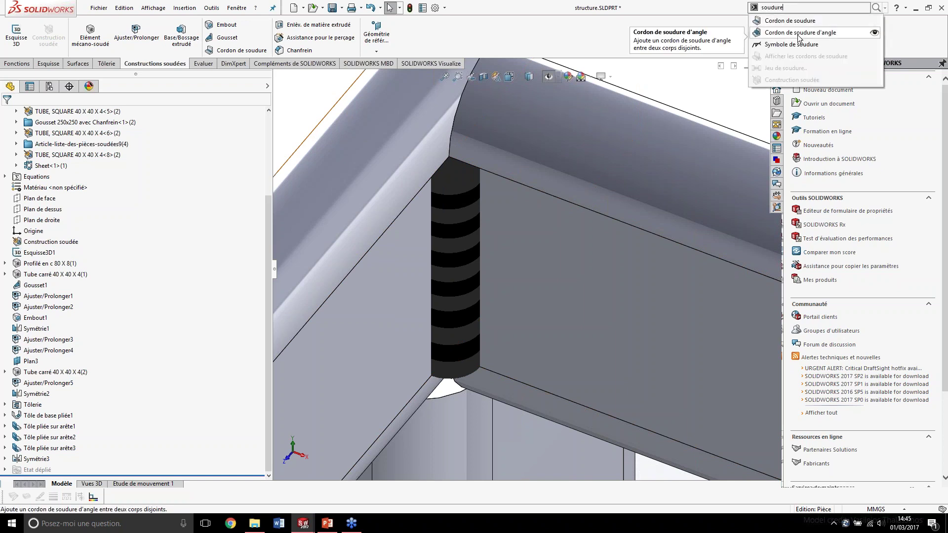
{"action": "left_click", "coordinate": [798, 33]}
{"action": "scroll", "coordinate": [546, 303], "scroll_direction": "up", "scroll_amount": 3}
{"action": "scroll", "coordinate": [559, 328], "scroll_direction": "up", "scroll_amount": 3}
{"action": "scroll", "coordinate": [486, 347], "scroll_direction": "up", "scroll_amount": 2}
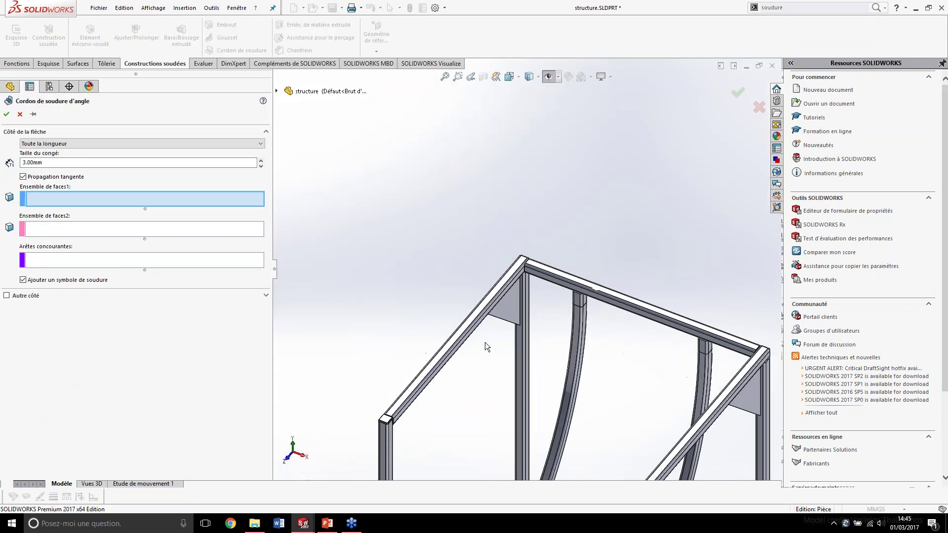
{"action": "middle_click_drag", "start_coordinate": [486, 347], "coordinate": [523, 341]}
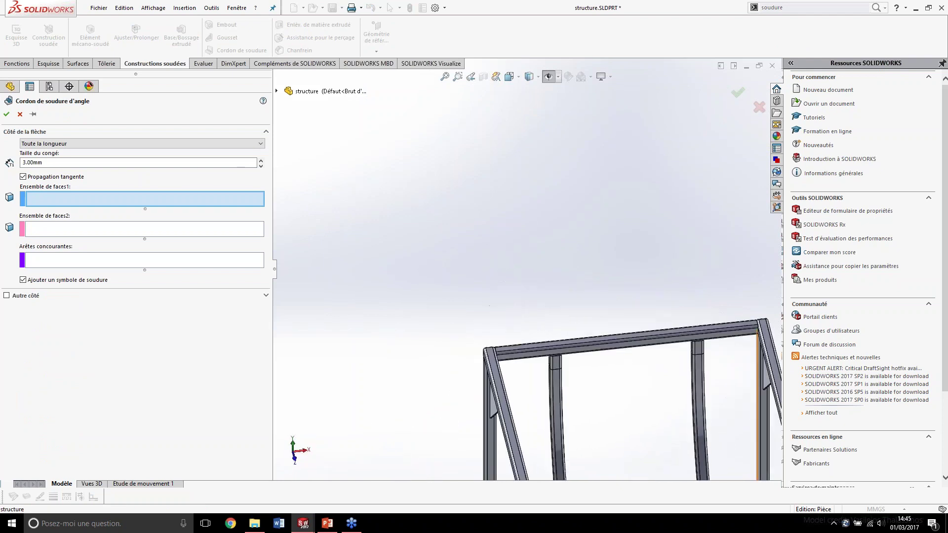
{"action": "scroll", "coordinate": [623, 318], "scroll_direction": "down", "scroll_amount": 3}
{"action": "scroll", "coordinate": [623, 319], "scroll_direction": "down", "scroll_amount": 2}
{"action": "scroll", "coordinate": [623, 318], "scroll_direction": "up", "scroll_amount": 1}
{"action": "scroll", "coordinate": [623, 319], "scroll_direction": "down", "scroll_amount": 2}
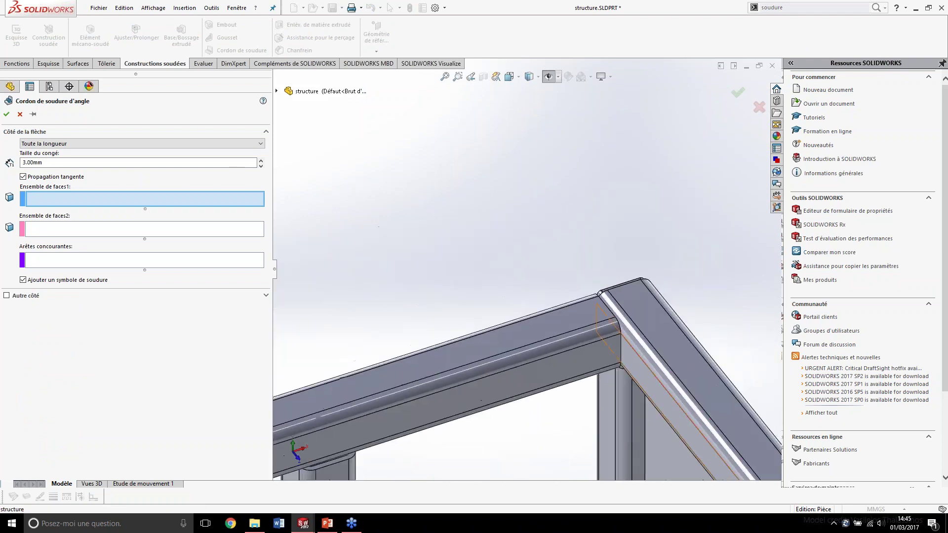
{"action": "scroll", "coordinate": [629, 339], "scroll_direction": "down", "scroll_amount": 3}
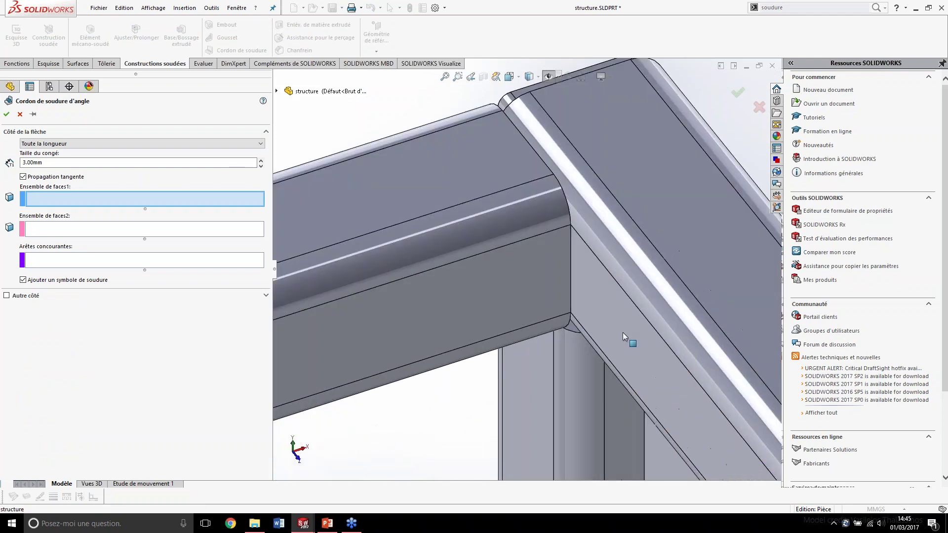
Step: Weld the vertical and front tube faces at full length, 5 mm, without tangent propagation
{"action": "left_click", "coordinate": [579, 290]}
{"action": "left_click", "coordinate": [86, 232]}
{"action": "left_click", "coordinate": [522, 304]}
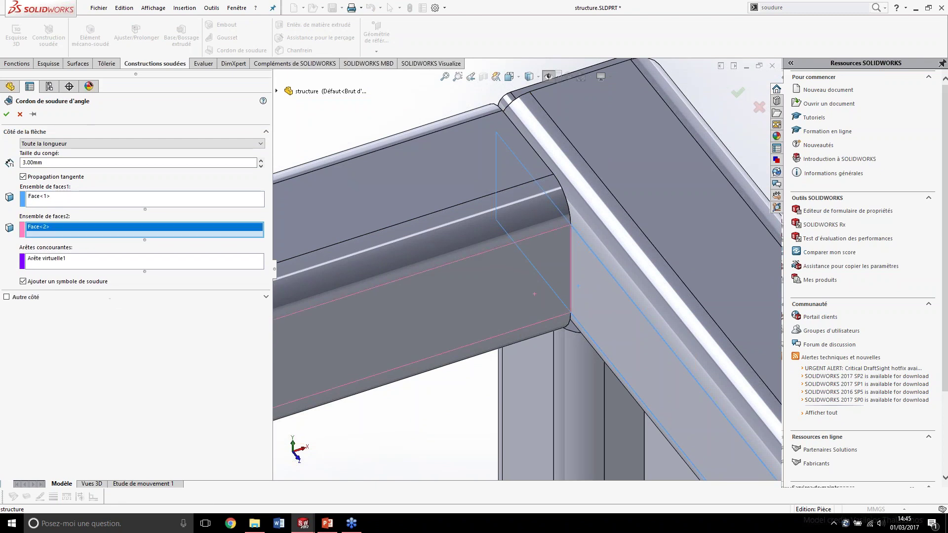
{"action": "left_click", "coordinate": [7, 114]}
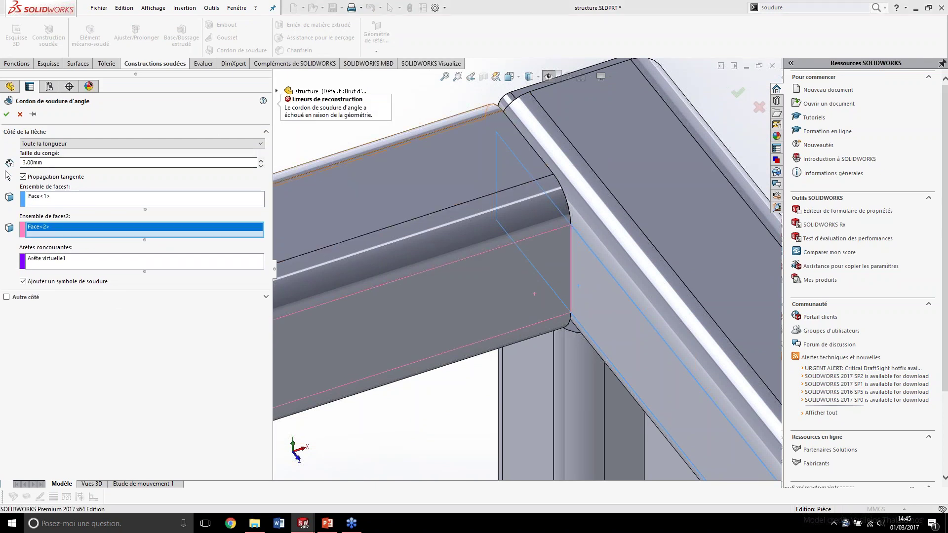
{"action": "left_click", "coordinate": [54, 144]}
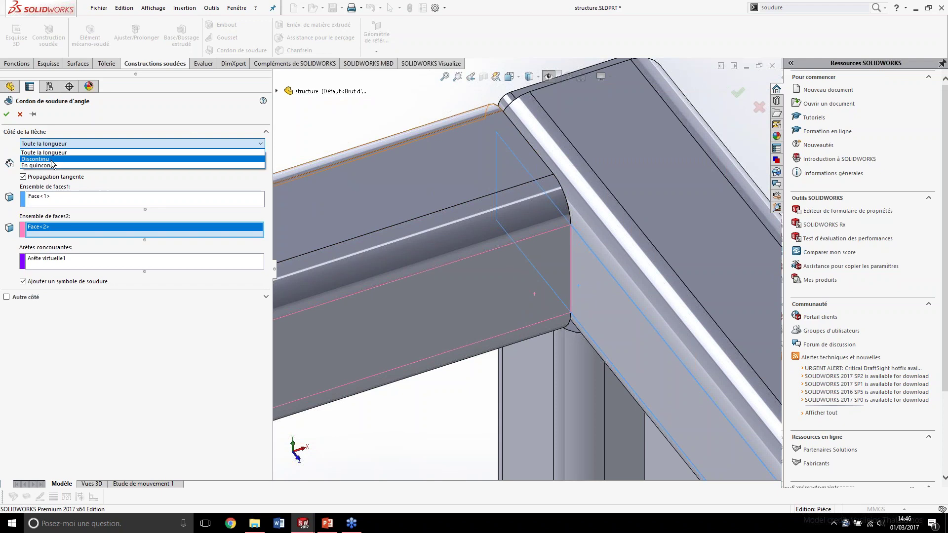
{"action": "left_click", "coordinate": [54, 152]}
{"action": "left_click", "coordinate": [49, 177]}
{"action": "double_click", "coordinate": [35, 162]}
{"action": "type", "text": "5"}
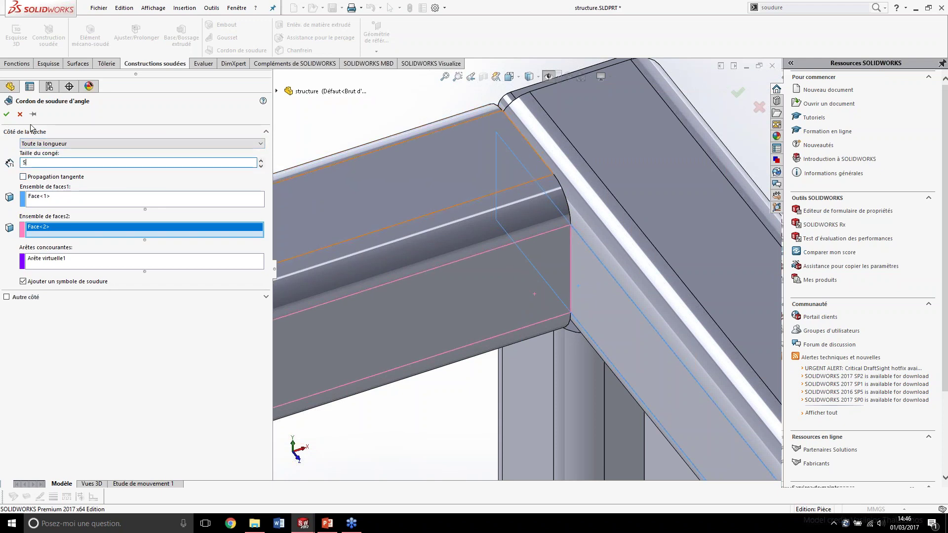
{"action": "left_click", "coordinate": [7, 114]}
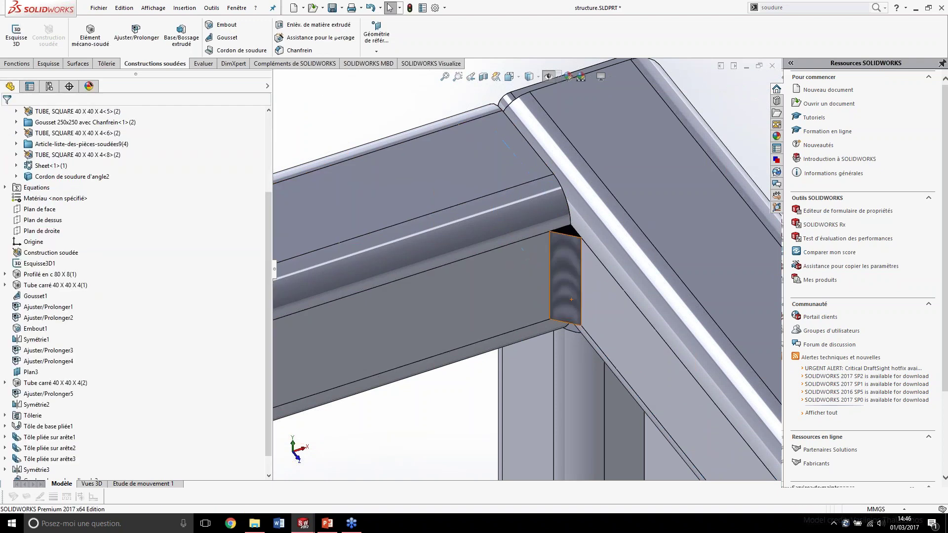
{"action": "left_click", "coordinate": [569, 244]}
Step: Zoom in on the new fillet weld bead, then bring up the open-documents list with Ctrl+Tab
{"action": "scroll", "coordinate": [562, 242], "scroll_direction": "down", "scroll_amount": 2}
{"action": "scroll", "coordinate": [553, 235], "scroll_direction": "down", "scroll_amount": 2}
{"action": "left_click", "coordinate": [545, 228]}
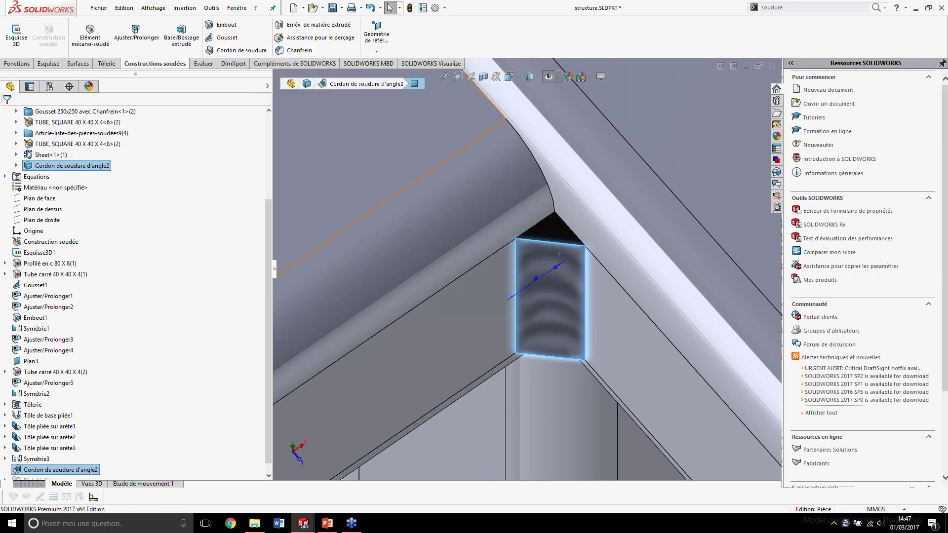
{"action": "key", "text": "ctrl+Tab"}
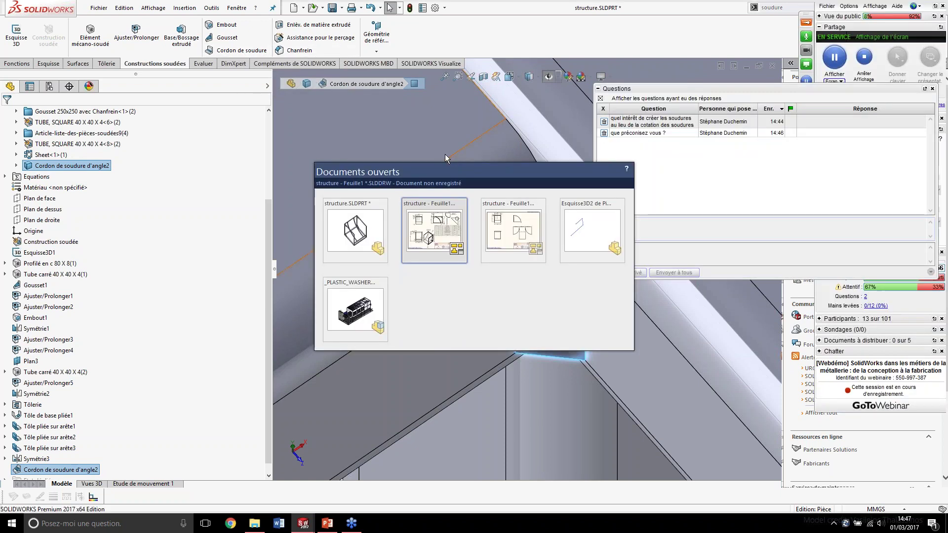
Step: Bring the structure drawing forward and pan and zoom to the ballooned isometric view
{"action": "key", "text": "Escape"}
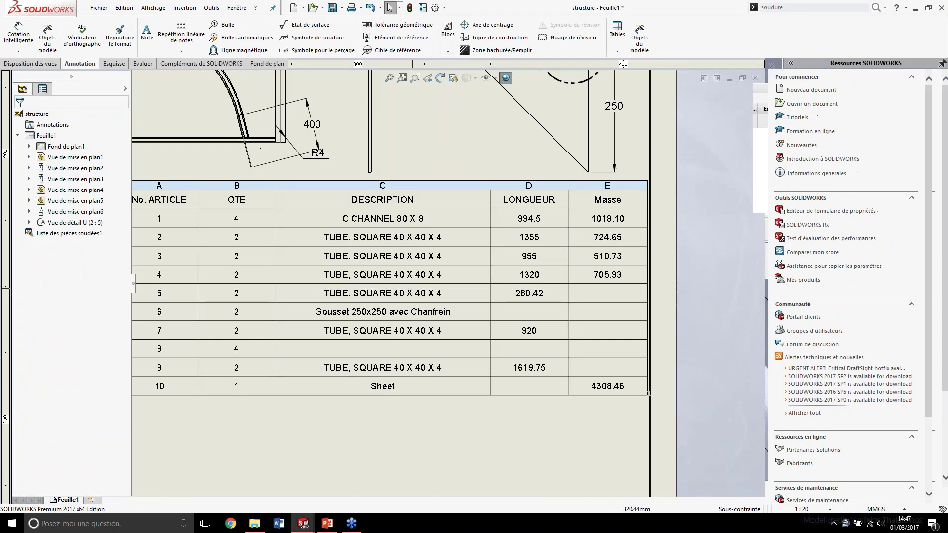
{"action": "middle_click_drag", "start_coordinate": [138, 316], "coordinate": [282, 280]}
{"action": "scroll", "coordinate": [282, 280], "scroll_direction": "down", "scroll_amount": 2}
{"action": "scroll", "coordinate": [282, 280], "scroll_direction": "down", "scroll_amount": 2}
{"action": "scroll", "coordinate": [282, 280], "scroll_direction": "down", "scroll_amount": 2}
{"action": "scroll", "coordinate": [283, 281], "scroll_direction": "down", "scroll_amount": 2}
Step: Set the isometric view's display state to 'construction soudée'
{"action": "scroll", "coordinate": [426, 254], "scroll_direction": "up", "scroll_amount": 4}
{"action": "left_click", "coordinate": [346, 262]}
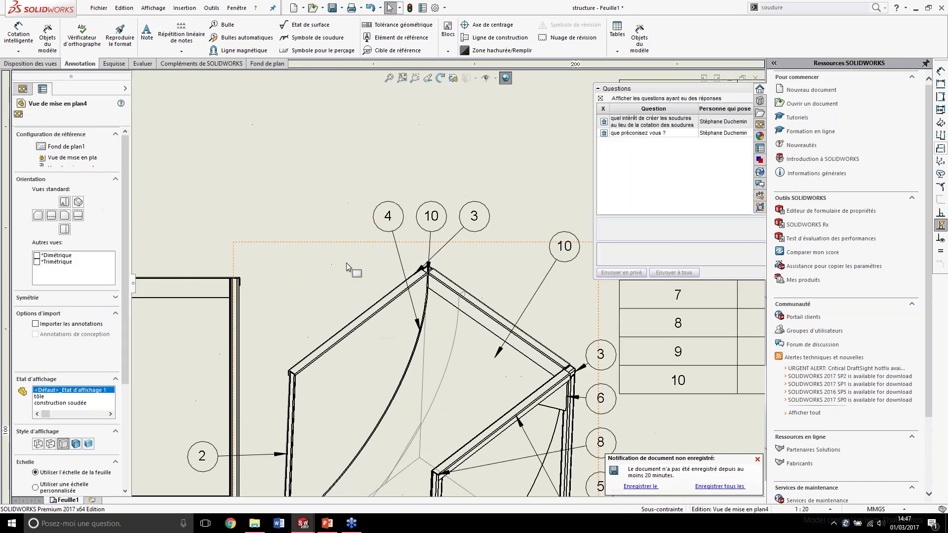
{"action": "left_click", "coordinate": [56, 403]}
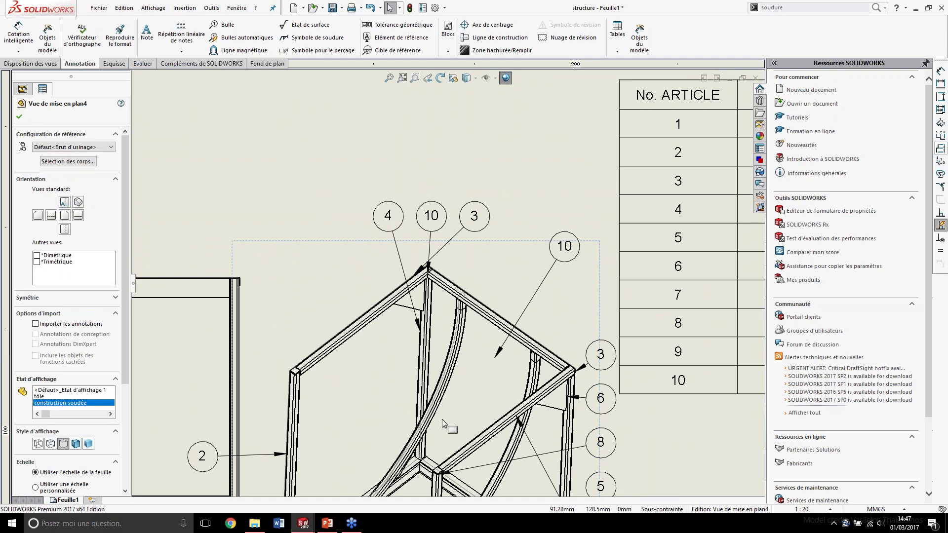
{"action": "left_click", "coordinate": [56, 403]}
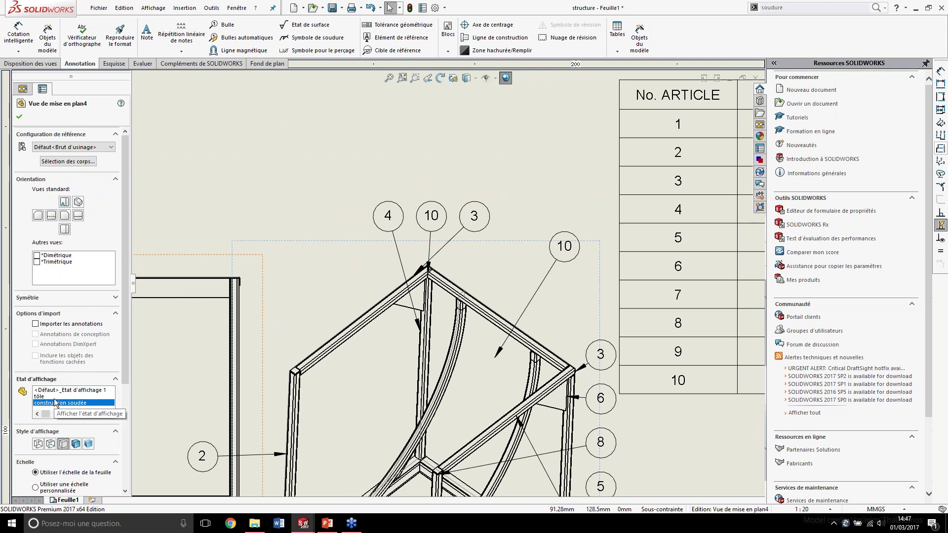
{"action": "scroll", "coordinate": [399, 321], "scroll_direction": "down", "scroll_amount": 1}
{"action": "scroll", "coordinate": [435, 257], "scroll_direction": "down", "scroll_amount": 1}
{"action": "scroll", "coordinate": [434, 256], "scroll_direction": "down", "scroll_amount": 1}
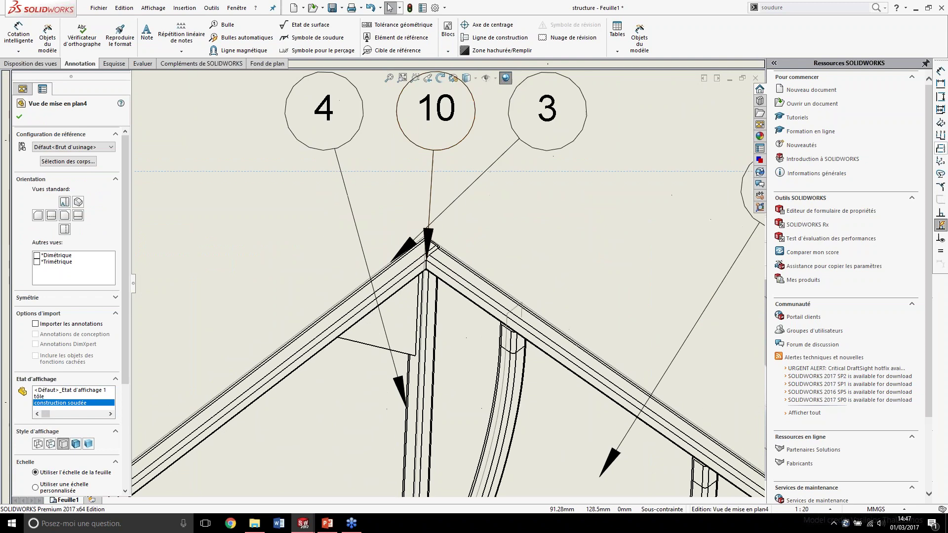
{"action": "left_click", "coordinate": [414, 148]}
Step: Delete balloons 10, 4 and 3 at the frame apex
{"action": "left_click", "coordinate": [450, 148]}
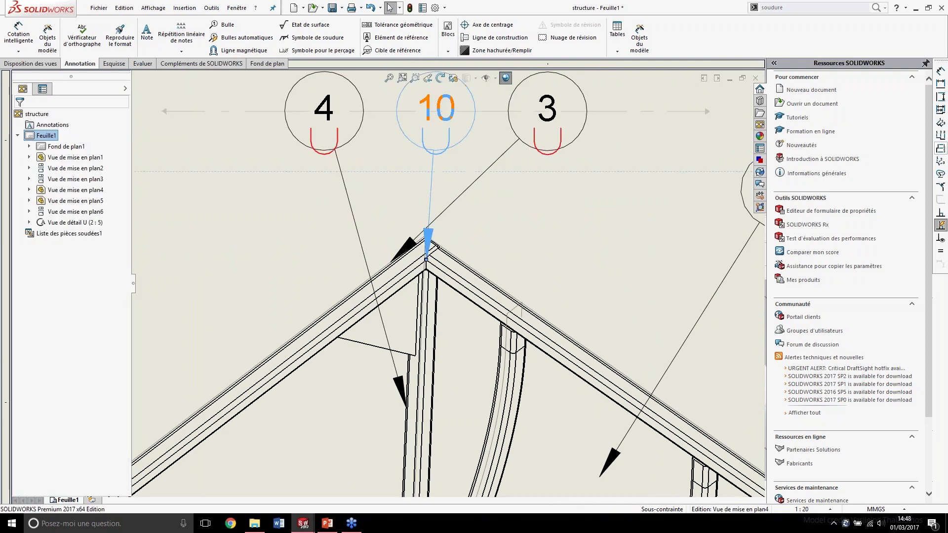
{"action": "key", "text": "Delete"}
{"action": "scroll", "coordinate": [446, 283], "scroll_direction": "up", "scroll_amount": 1}
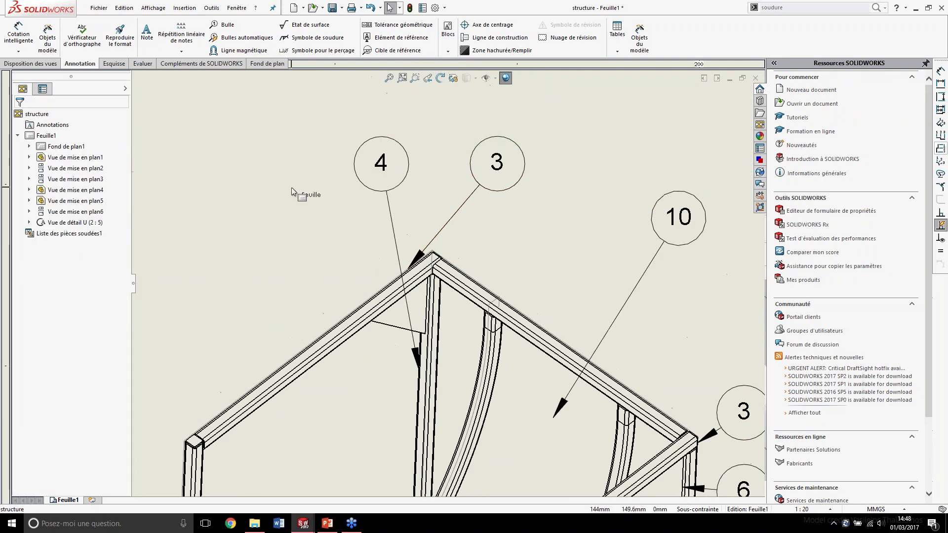
{"action": "left_click_drag", "start_coordinate": [533, 143], "coordinate": [302, 190]}
{"action": "key", "text": "Delete"}
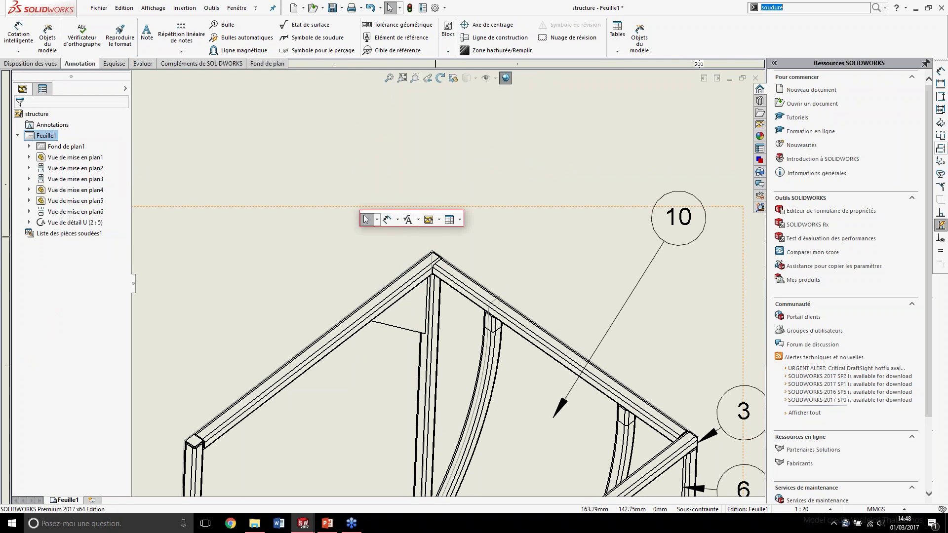
Step: Create detail view V by circling the frame's rafter apex and placing it on the sheet
{"action": "left_click", "coordinate": [436, 280]}
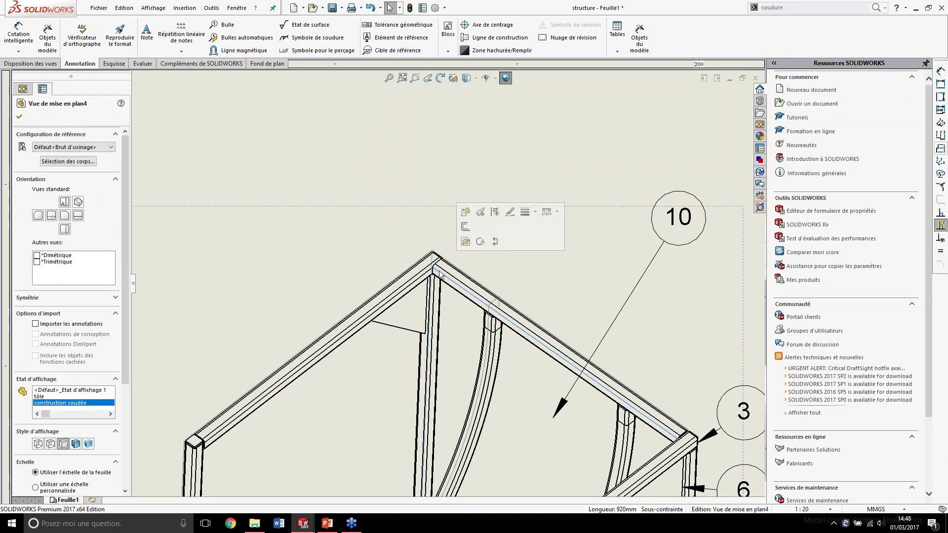
{"action": "left_click", "coordinate": [458, 253]}
{"action": "left_click", "coordinate": [431, 273]}
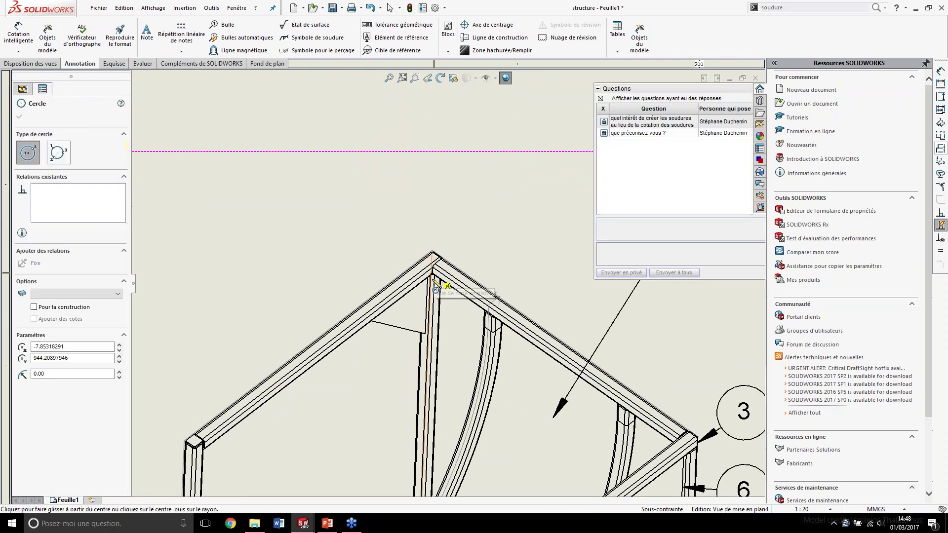
{"action": "left_click", "coordinate": [384, 141]}
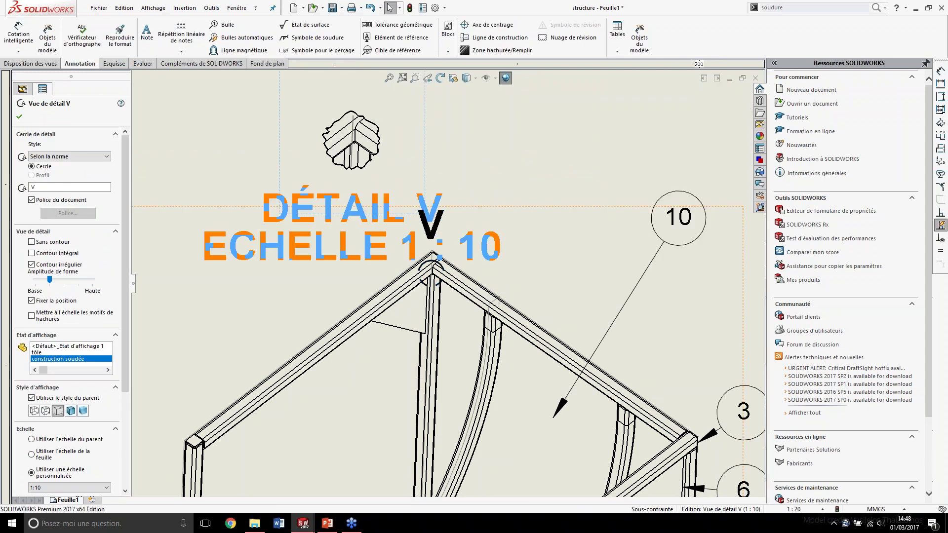
Step: Change detail V's scale label from 1 : 10 to 1:2 and move the view higher
{"action": "double_click", "coordinate": [471, 250]}
{"action": "left_click", "coordinate": [498, 255]}
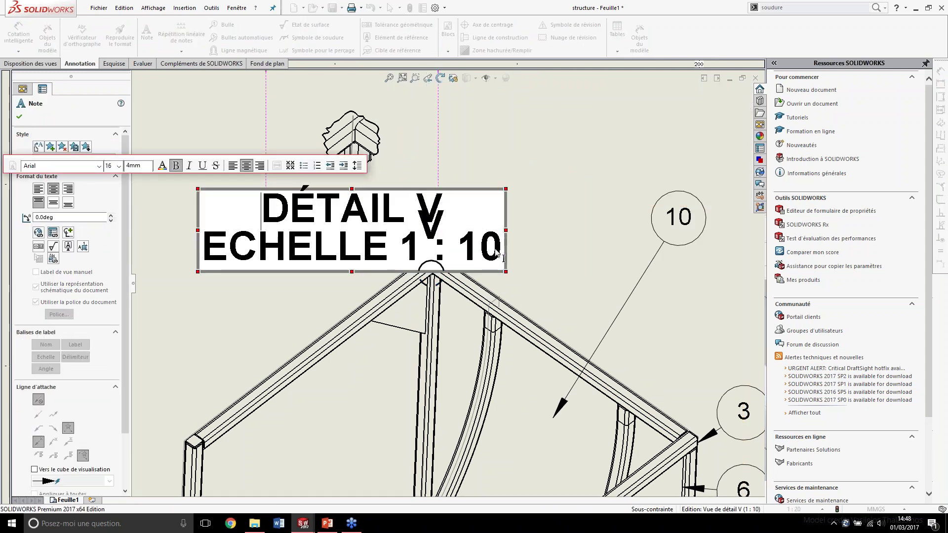
{"action": "key", "text": "BackSpace"}
{"action": "key", "text": "BackSpace"}
{"action": "key", "text": "BackSpace"}
{"action": "type", "text": "2"}
{"action": "key", "text": "BackSpace"}
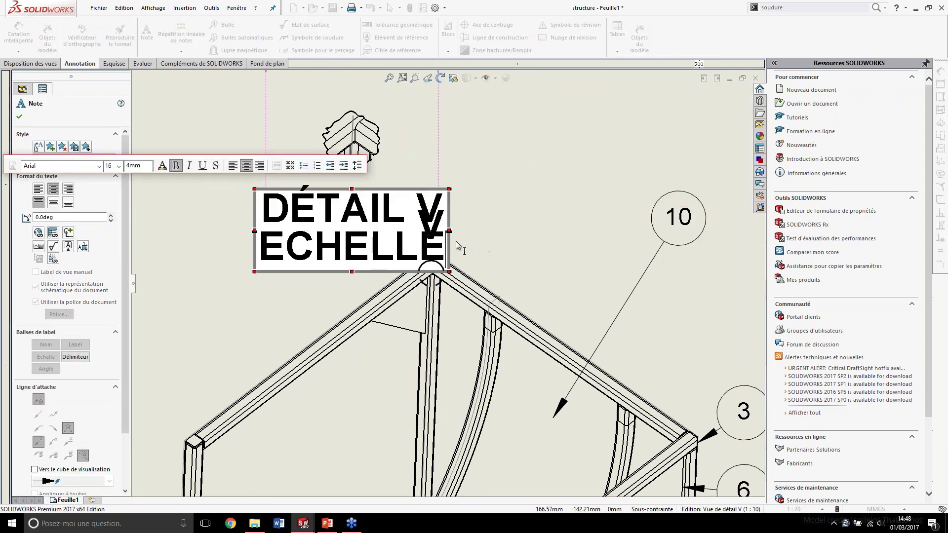
{"action": "type", "text": " 1:2"}
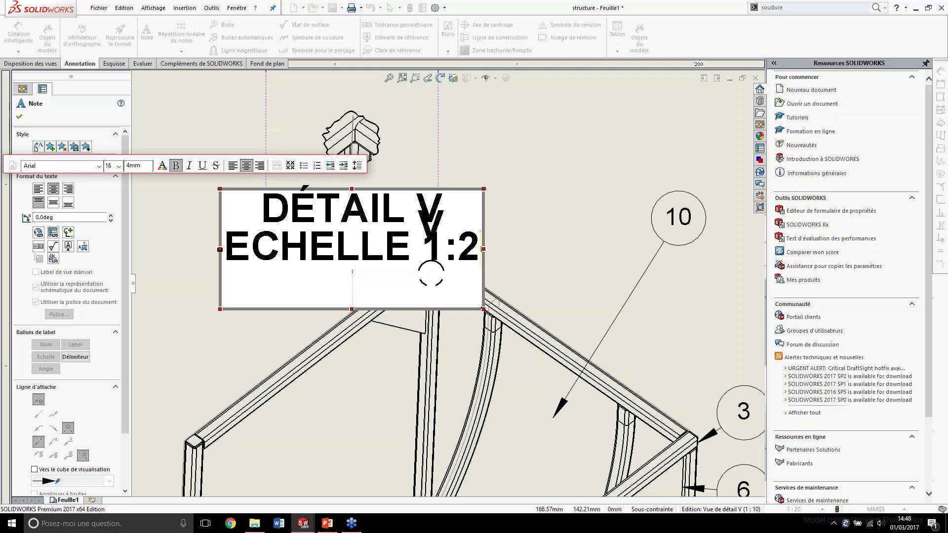
{"action": "scroll", "coordinate": [466, 238], "scroll_direction": "up", "scroll_amount": 2}
{"action": "scroll", "coordinate": [467, 247], "scroll_direction": "up", "scroll_amount": 2}
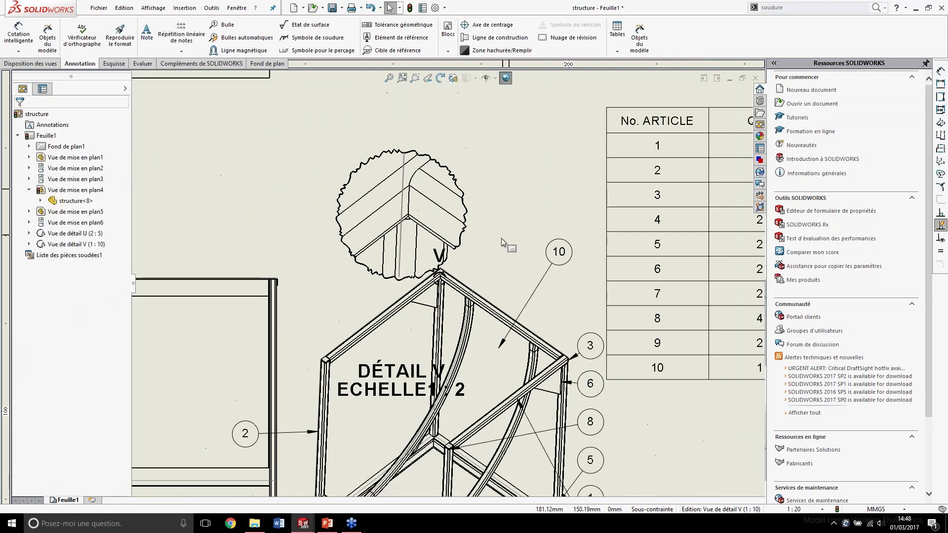
{"action": "scroll", "coordinate": [469, 260], "scroll_direction": "up", "scroll_amount": 2}
{"action": "left_click_drag", "start_coordinate": [469, 261], "coordinate": [466, 186]}
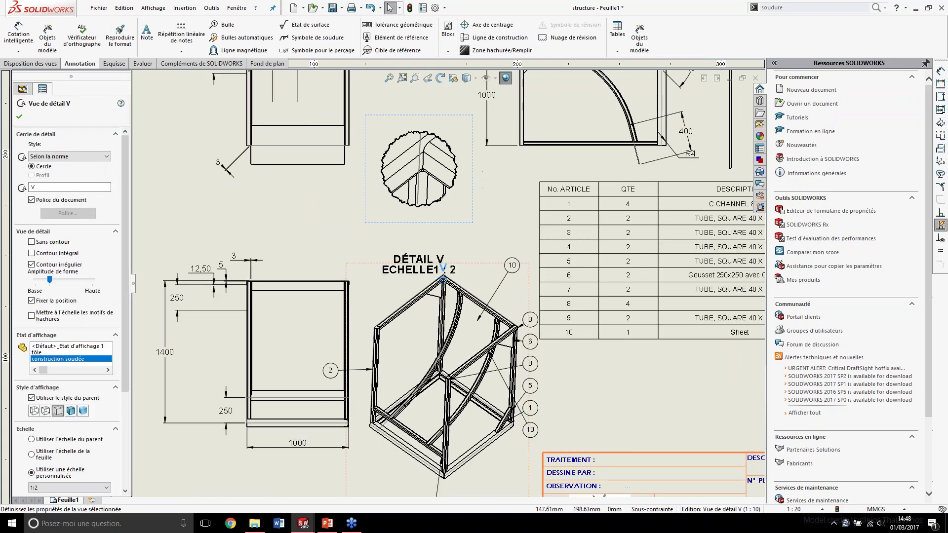
{"action": "key", "text": "Escape"}
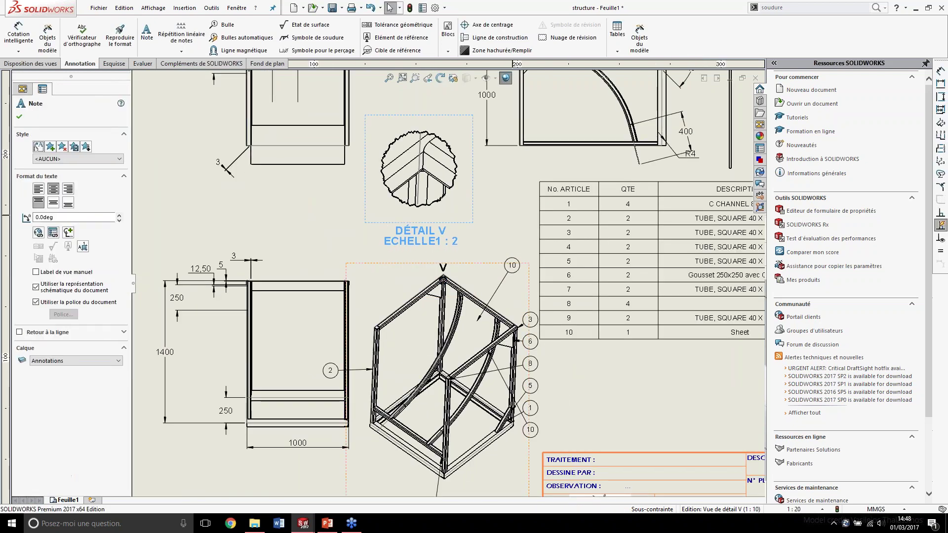
{"action": "scroll", "coordinate": [436, 143], "scroll_direction": "down", "scroll_amount": 2}
{"action": "scroll", "coordinate": [436, 143], "scroll_direction": "down", "scroll_amount": 3}
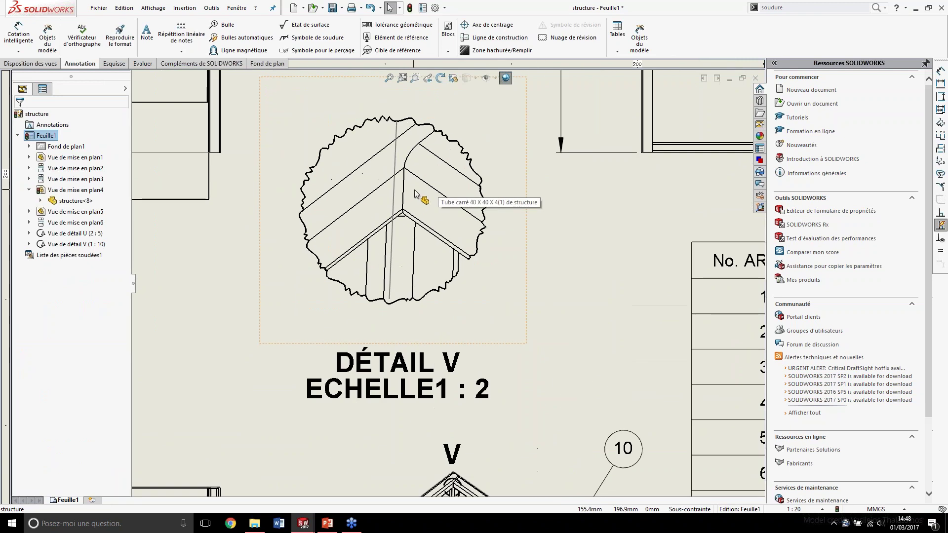
Step: Import the model's weld symbols into detail view V and place the size 5 symbol by the corner
{"action": "left_click", "coordinate": [419, 188]}
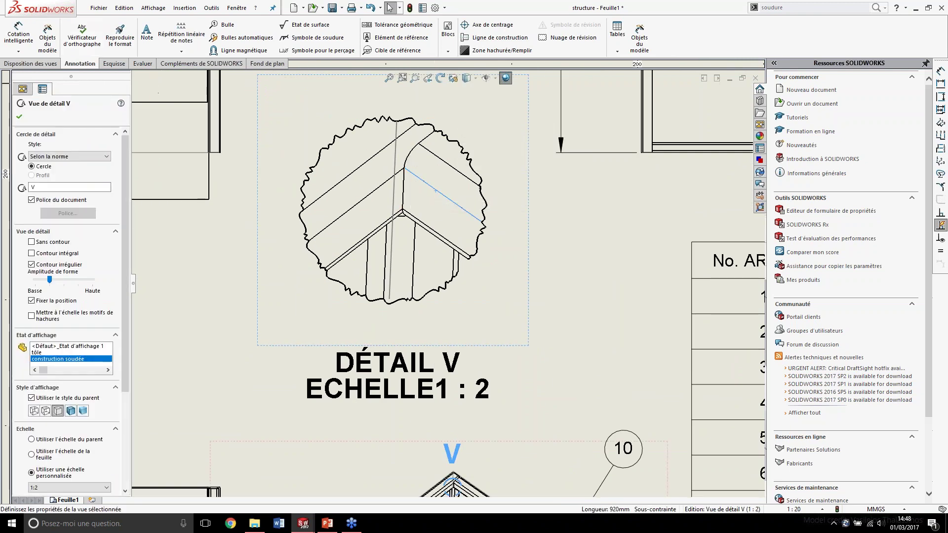
{"action": "left_click", "coordinate": [48, 41]}
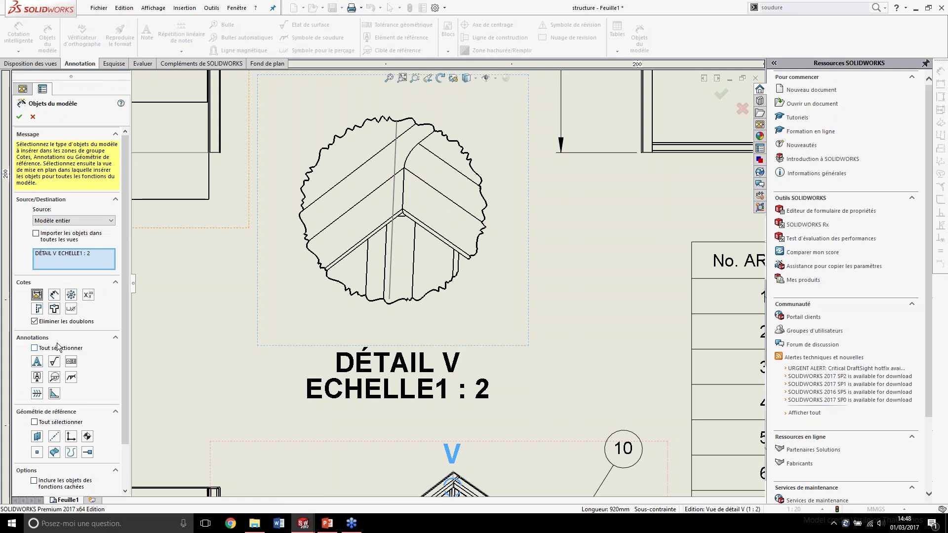
{"action": "left_click", "coordinate": [37, 393]}
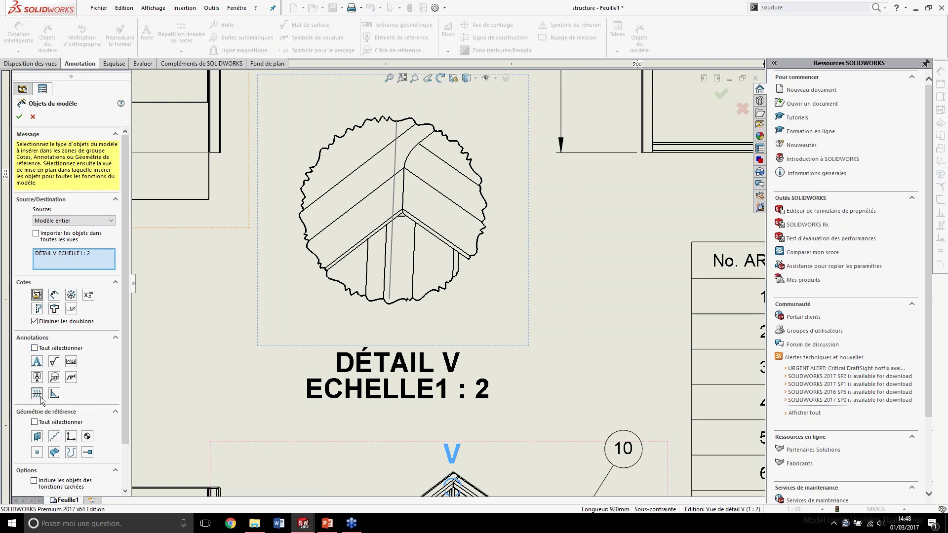
{"action": "left_click", "coordinate": [72, 378]}
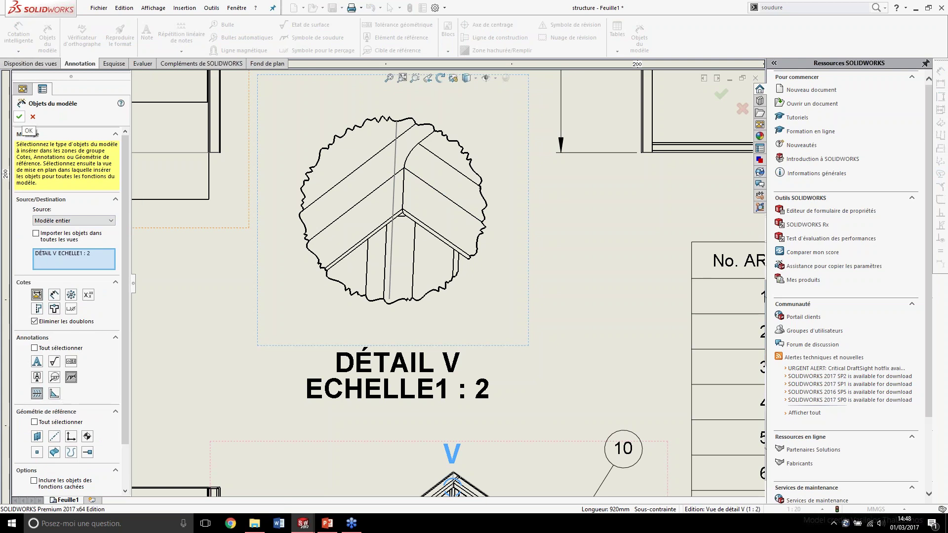
{"action": "left_click", "coordinate": [19, 117]}
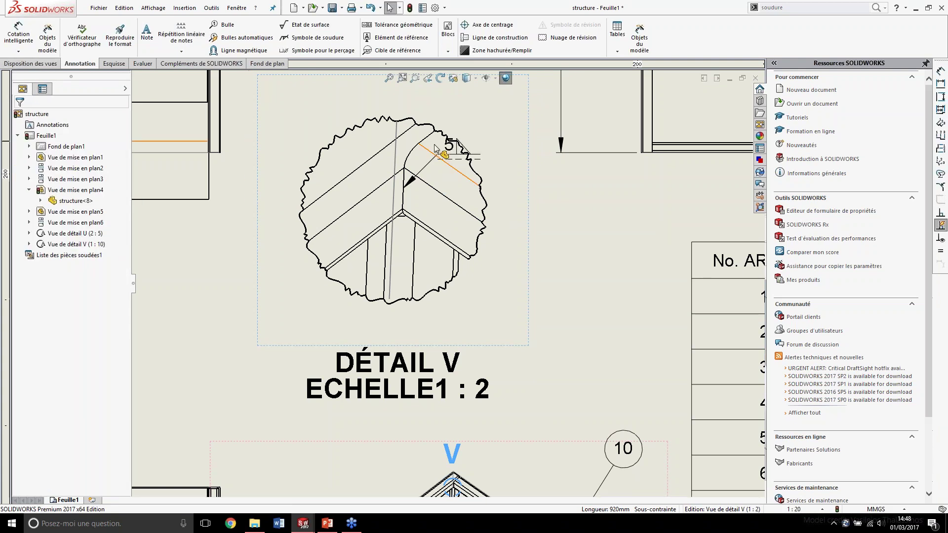
{"action": "left_click", "coordinate": [475, 114]}
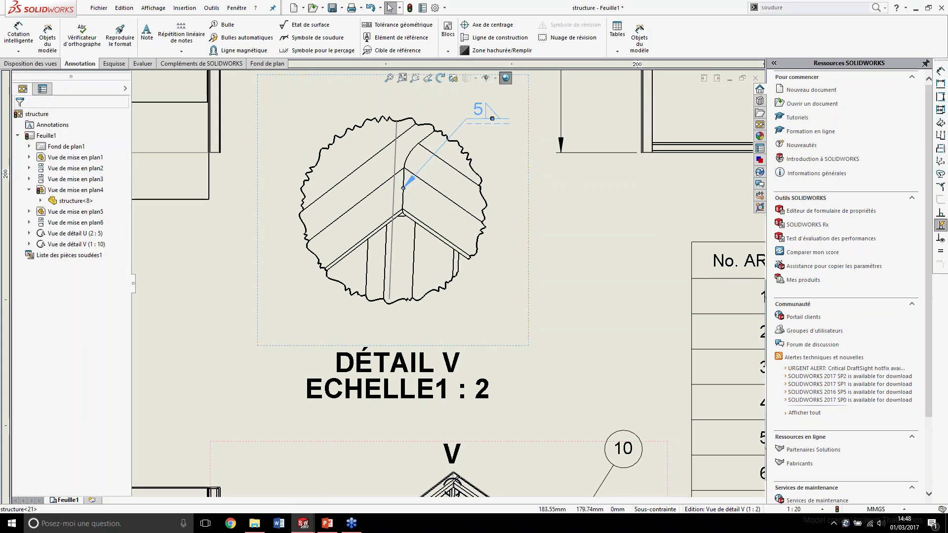
Step: Run Model Items on the large frame view with weld symbols excluded
{"action": "middle_click_drag", "start_coordinate": [534, 283], "coordinate": [365, 163]}
{"action": "scroll", "coordinate": [447, 410], "scroll_direction": "down", "scroll_amount": 5}
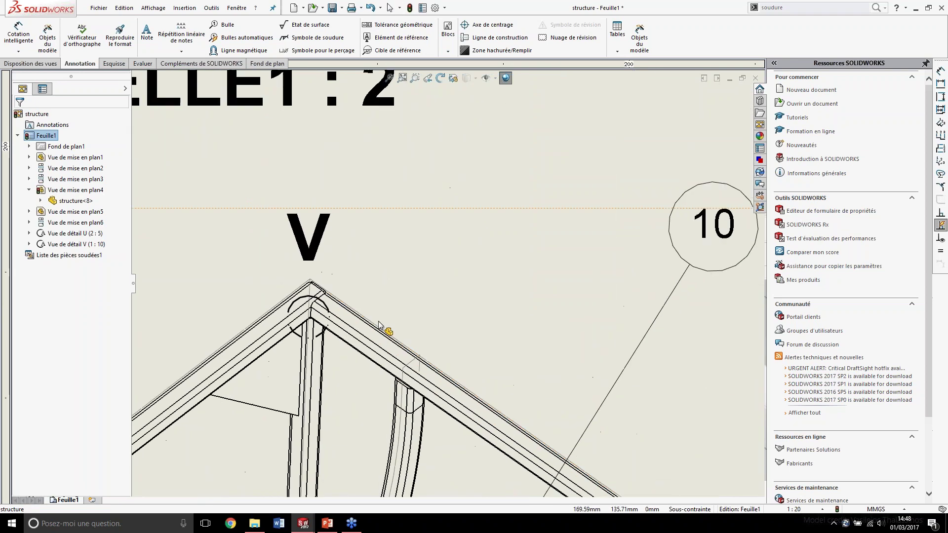
{"action": "left_click", "coordinate": [327, 247]}
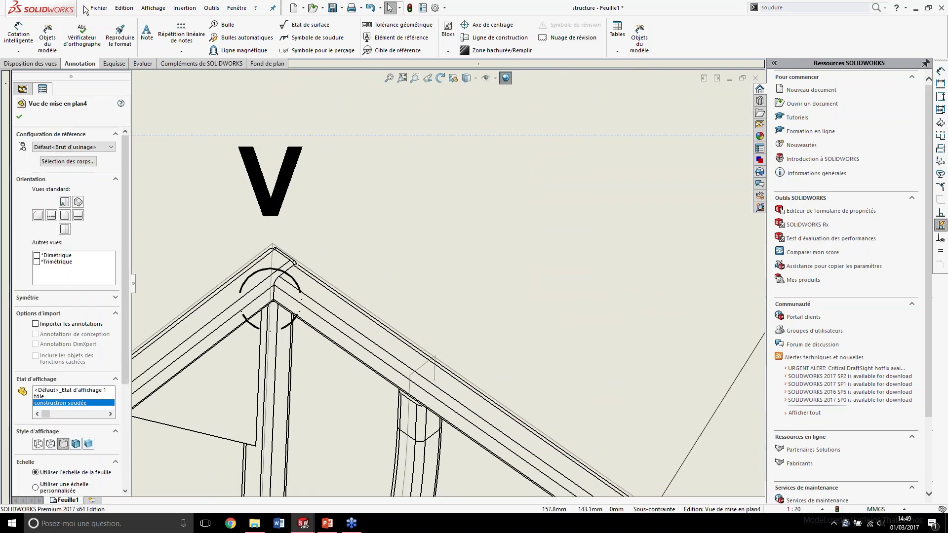
{"action": "left_click", "coordinate": [47, 37]}
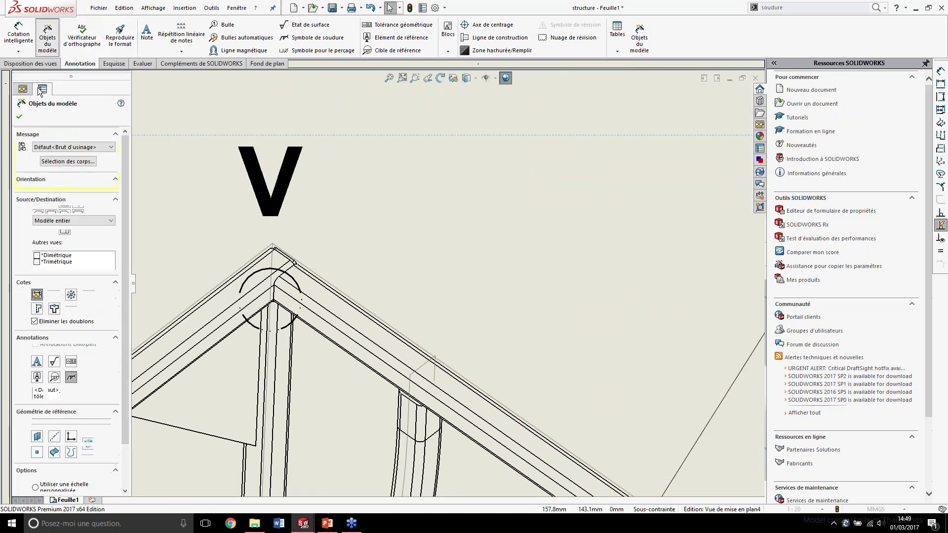
{"action": "left_click", "coordinate": [72, 377]}
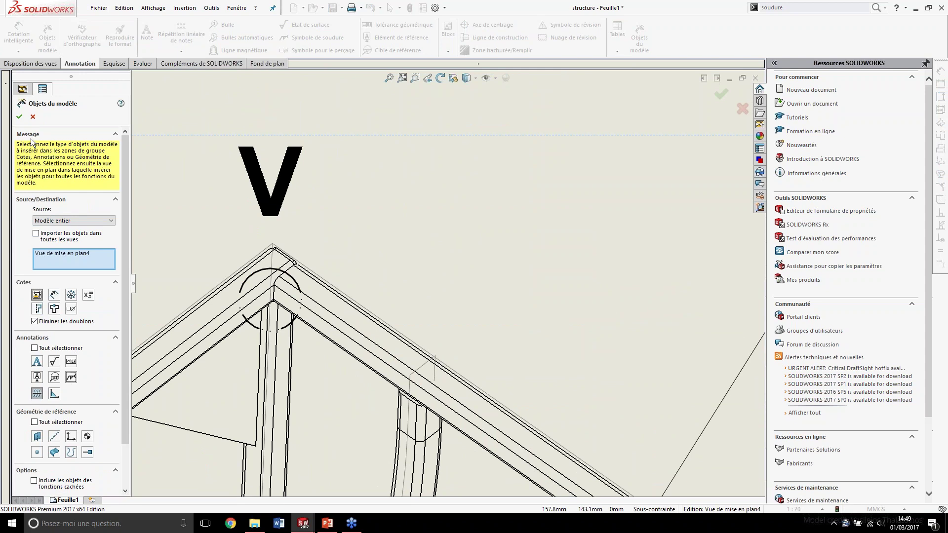
{"action": "left_click", "coordinate": [20, 117]}
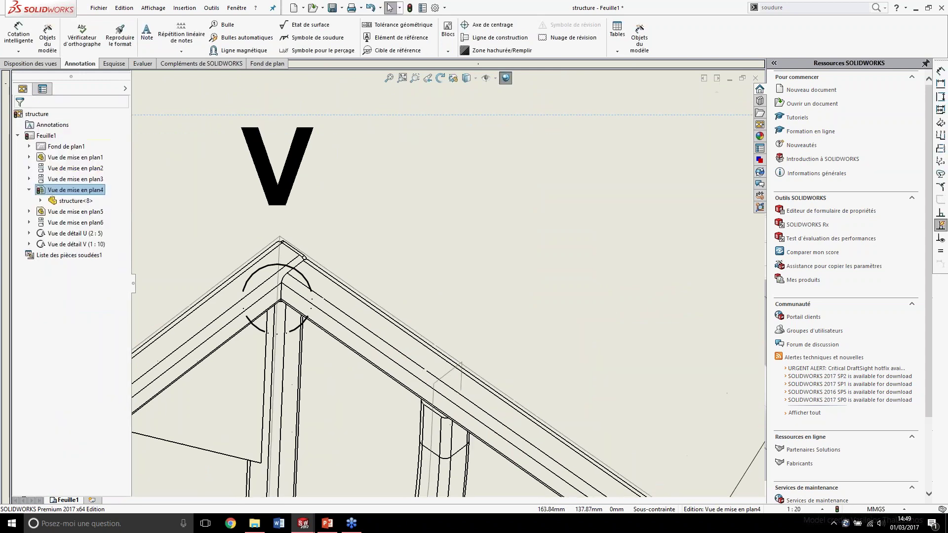
Step: Zoom around the drawing sheet, then deselect the drawing view
{"action": "scroll", "coordinate": [281, 303], "scroll_direction": "down", "scroll_amount": 3}
{"action": "scroll", "coordinate": [296, 301], "scroll_direction": "down", "scroll_amount": 3}
{"action": "scroll", "coordinate": [346, 276], "scroll_direction": "up", "scroll_amount": 3}
{"action": "scroll", "coordinate": [379, 238], "scroll_direction": "up", "scroll_amount": 3}
{"action": "scroll", "coordinate": [385, 207], "scroll_direction": "up", "scroll_amount": 2}
{"action": "scroll", "coordinate": [393, 154], "scroll_direction": "down", "scroll_amount": 2}
{"action": "scroll", "coordinate": [370, 222], "scroll_direction": "down", "scroll_amount": 1}
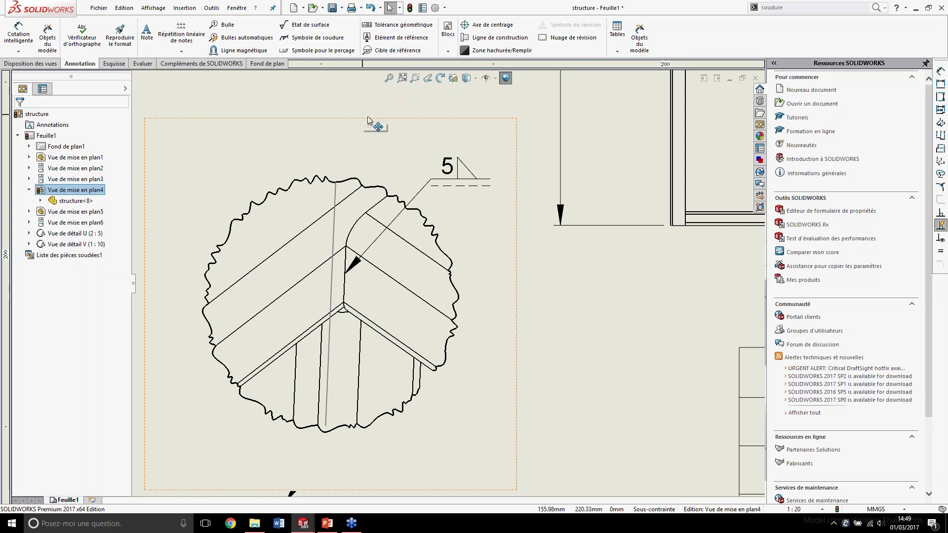
{"action": "scroll", "coordinate": [477, 296], "scroll_direction": "up", "scroll_amount": 2}
{"action": "scroll", "coordinate": [477, 296], "scroll_direction": "up", "scroll_amount": 1}
{"action": "scroll", "coordinate": [476, 296], "scroll_direction": "up", "scroll_amount": 1}
{"action": "scroll", "coordinate": [477, 296], "scroll_direction": "up", "scroll_amount": 1}
{"action": "scroll", "coordinate": [477, 296], "scroll_direction": "up", "scroll_amount": 1}
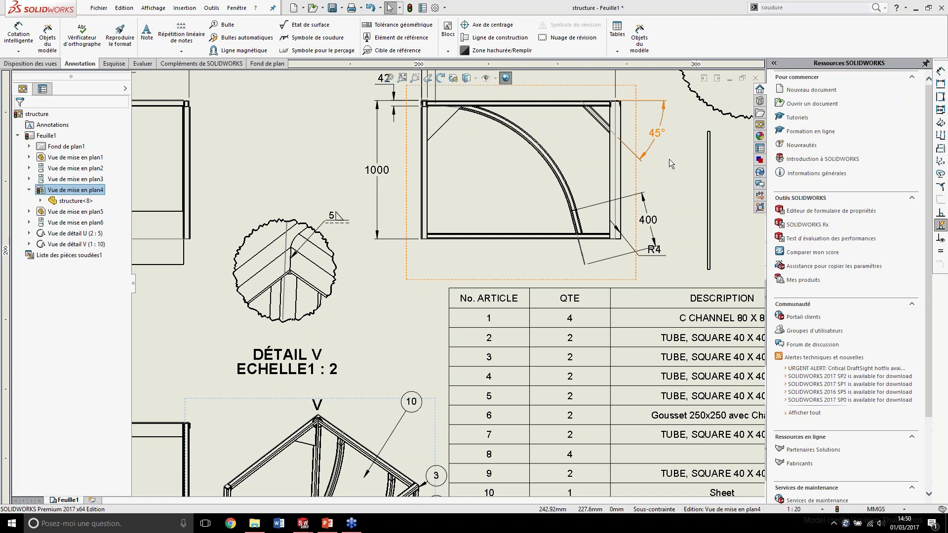
{"action": "left_click", "coordinate": [604, 161]}
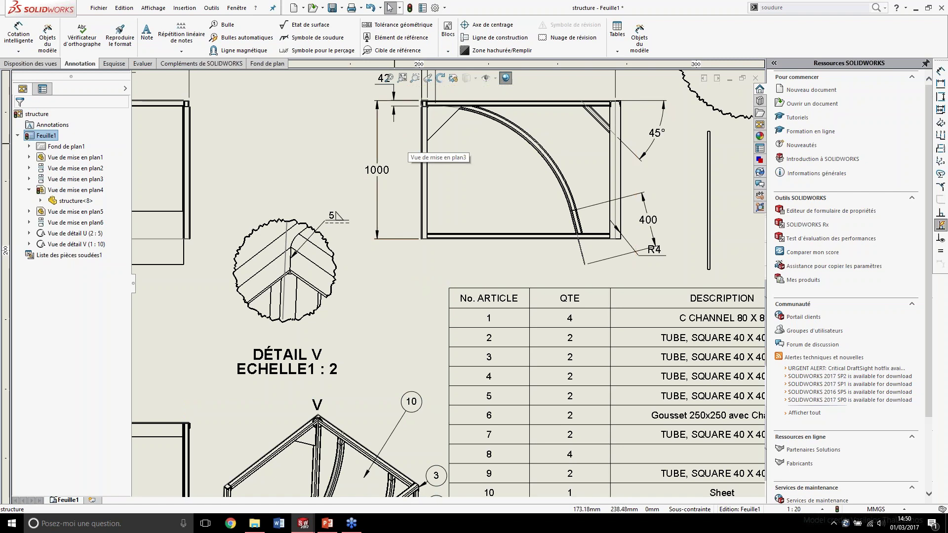
Step: Switch to structure.SLDPRT via Ctrl+Tab and adjust the zoom on the frame
{"action": "key", "text": "ctrl+Tab"}
{"action": "left_click", "coordinate": [434, 227]}
{"action": "scroll", "coordinate": [504, 225], "scroll_direction": "up", "scroll_amount": 3}
{"action": "scroll", "coordinate": [504, 225], "scroll_direction": "up", "scroll_amount": 3}
{"action": "scroll", "coordinate": [607, 437], "scroll_direction": "up", "scroll_amount": 3}
{"action": "scroll", "coordinate": [567, 395], "scroll_direction": "up", "scroll_amount": 2}
{"action": "scroll", "coordinate": [528, 358], "scroll_direction": "up", "scroll_amount": 2}
{"action": "scroll", "coordinate": [528, 359], "scroll_direction": "down", "scroll_amount": 3}
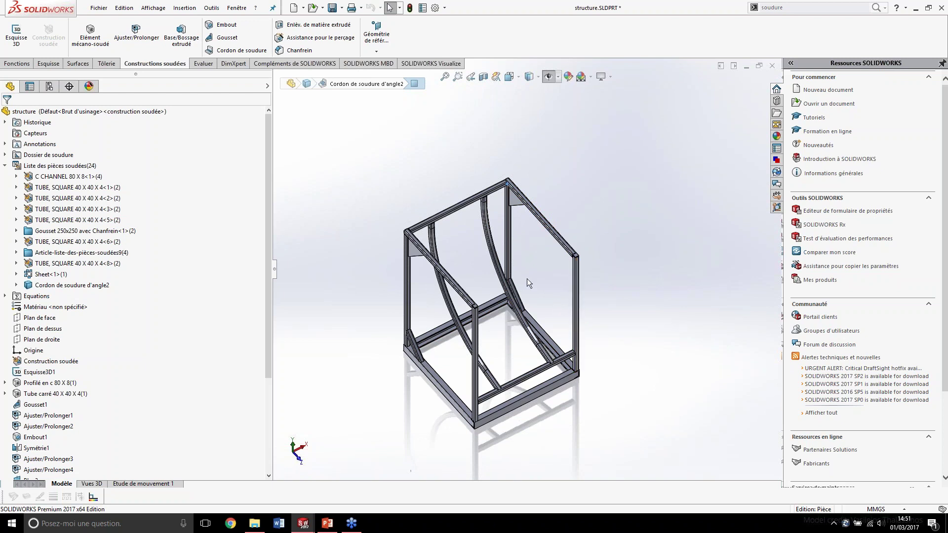
Step: Switch to PowerPoint and run the slideshow on the 'Merci de votre attention!' slide
{"action": "scroll", "coordinate": [530, 287], "scroll_direction": "down", "scroll_amount": 3}
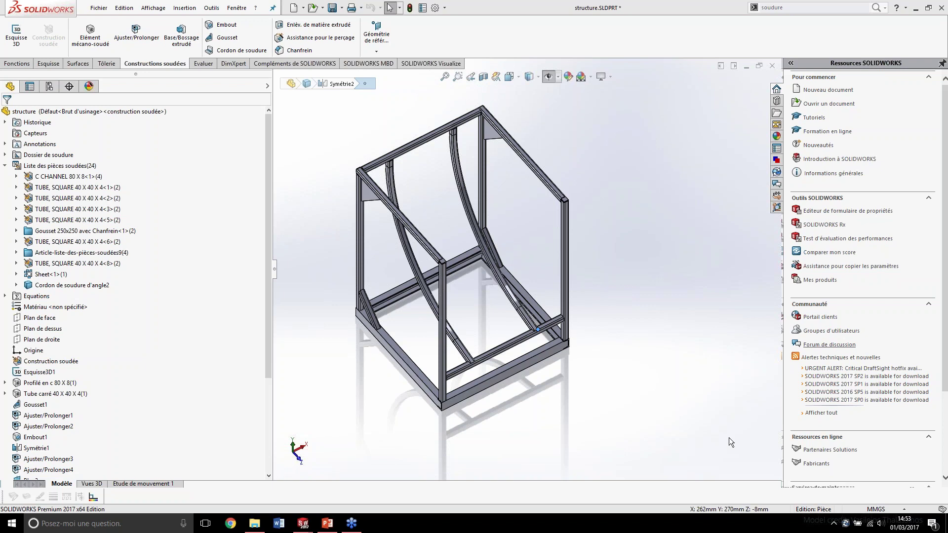
{"action": "left_click", "coordinate": [327, 523]}
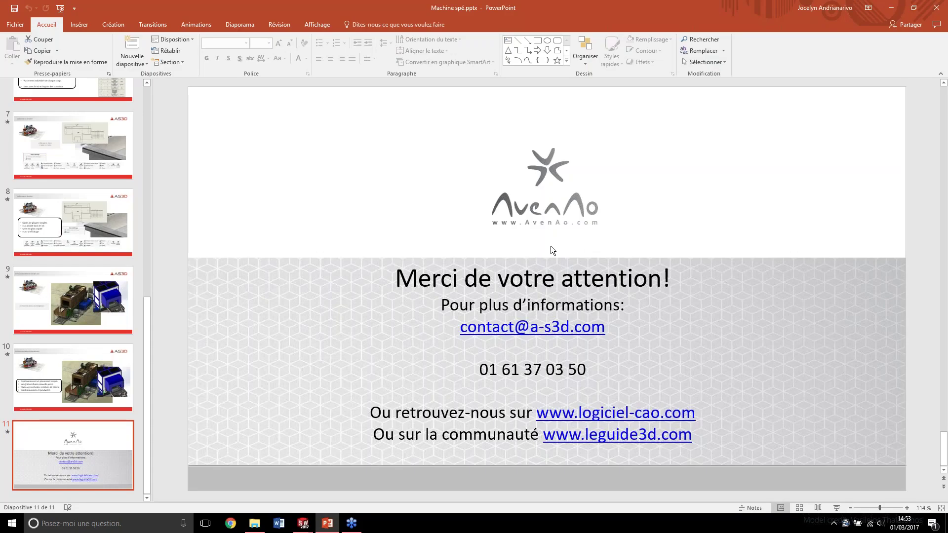
{"action": "key", "text": "shift+F5"}
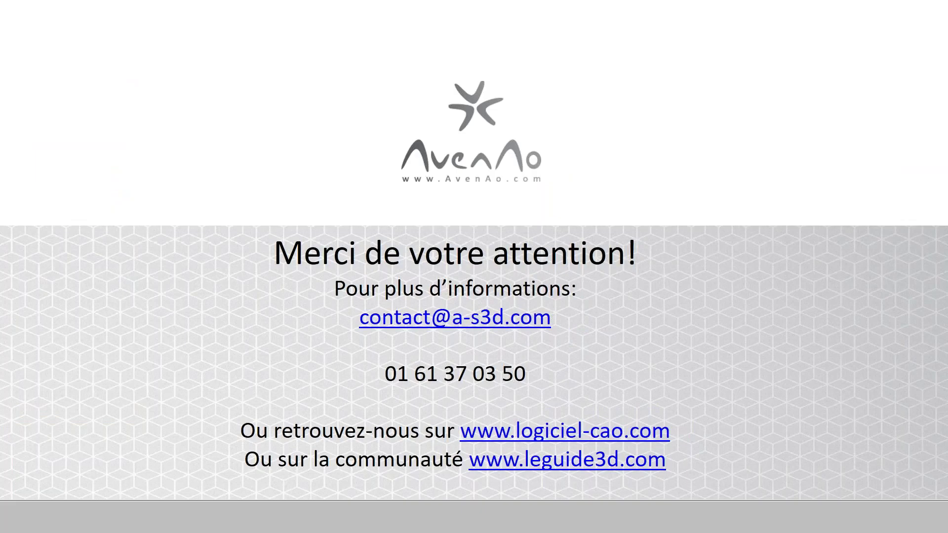